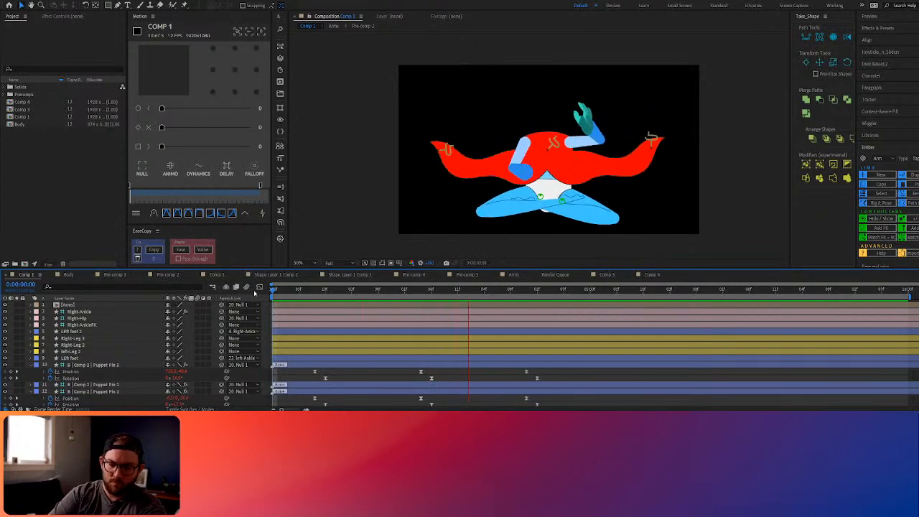
# Switch to Illustrator, create a 1920 x 1080 px Print document and bring in Untitled_Artwork.png
pyautogui.hotkey('shift', '/')
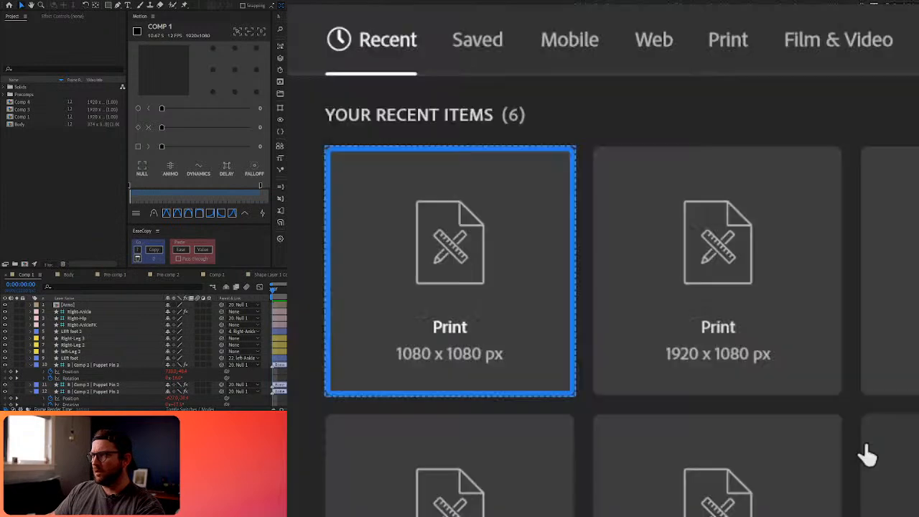
pyautogui.click(718, 271)
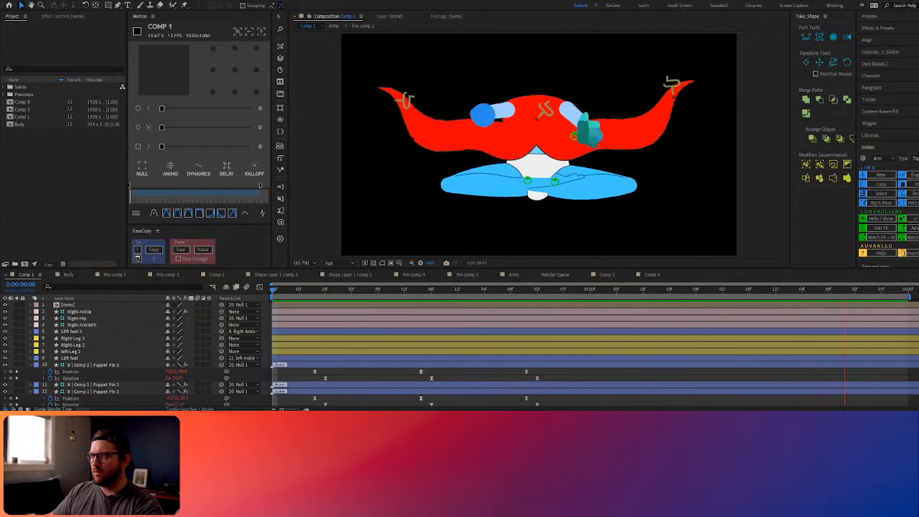
pyautogui.hotkey('ctrl', 'i')
pyautogui.scroll(-8, 701, 302)
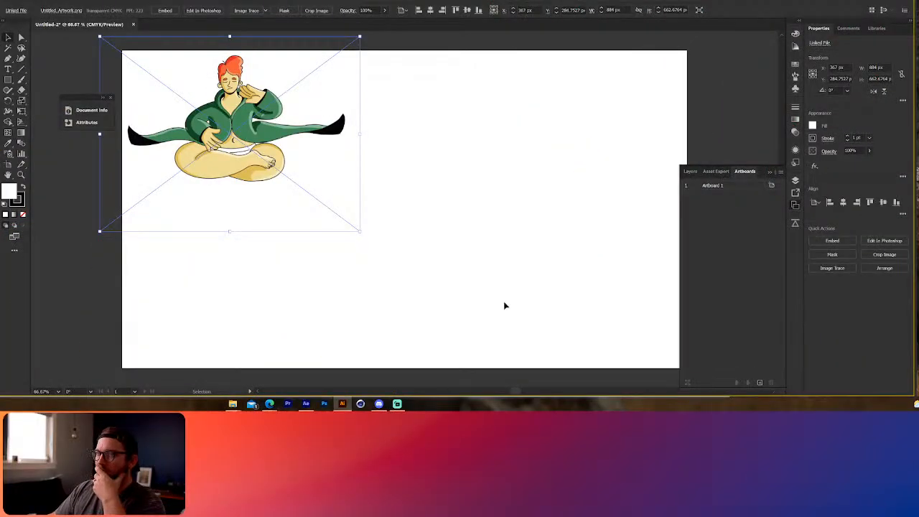
# Scale the artwork to about 1004 x 753 px and place it over the artboard's upper-left corner
pyautogui.click(503, 300)
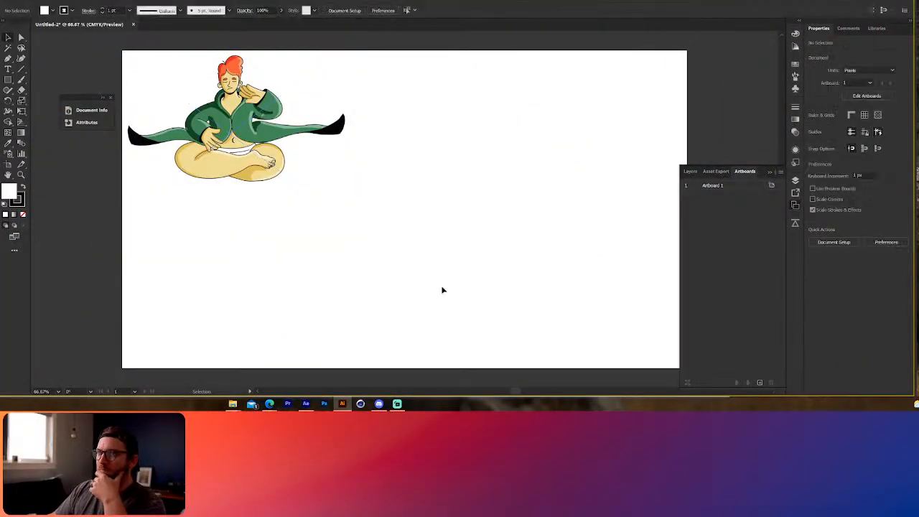
pyautogui.click(294, 165)
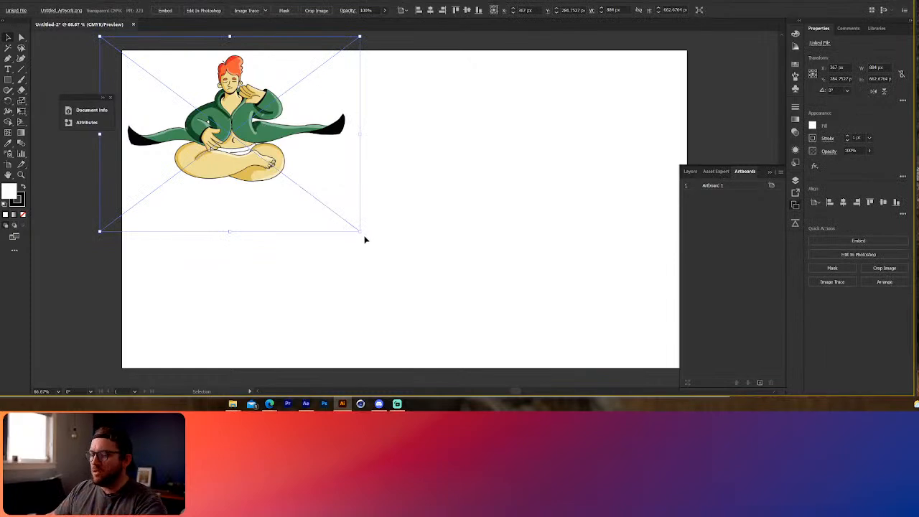
pyautogui.moveTo(362, 234); pyautogui.dragTo(635, 334)
pyautogui.moveTo(285, 241); pyautogui.dragTo(179, 222)
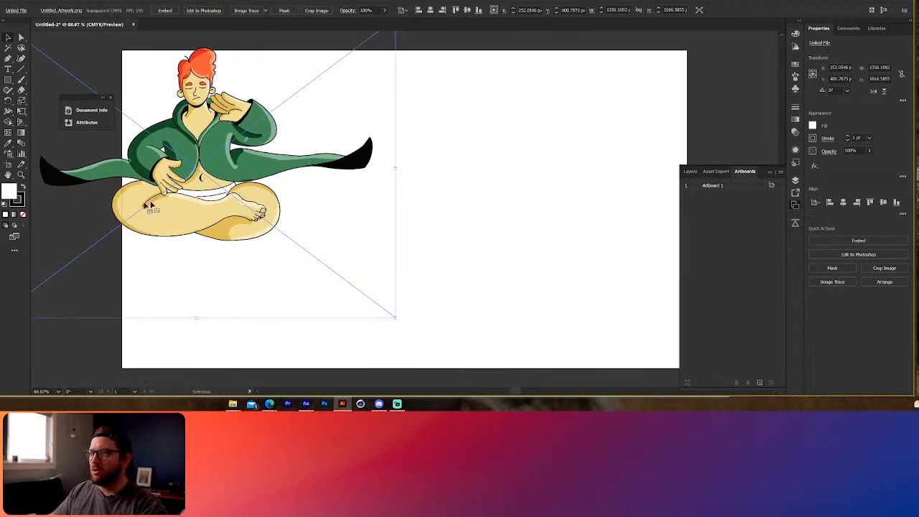
pyautogui.moveTo(198, 170); pyautogui.dragTo(239, 248)
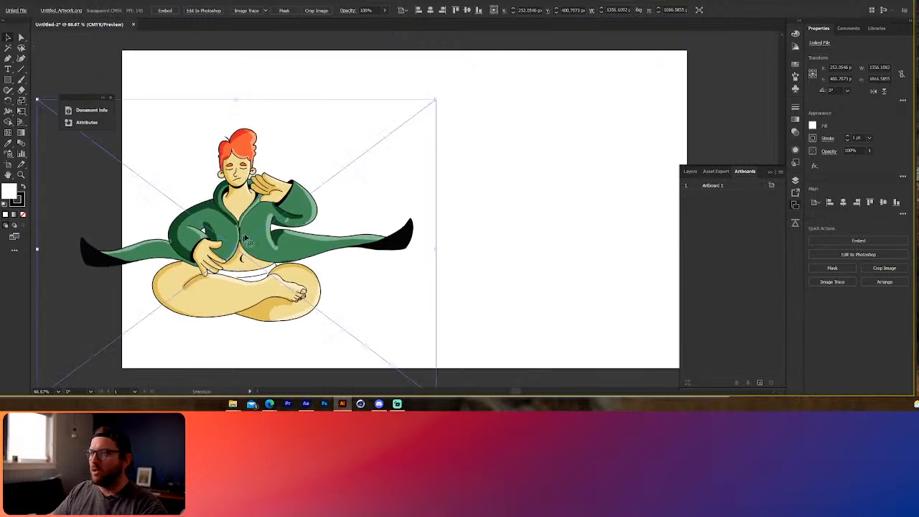
pyautogui.moveTo(438, 99); pyautogui.dragTo(311, 181)
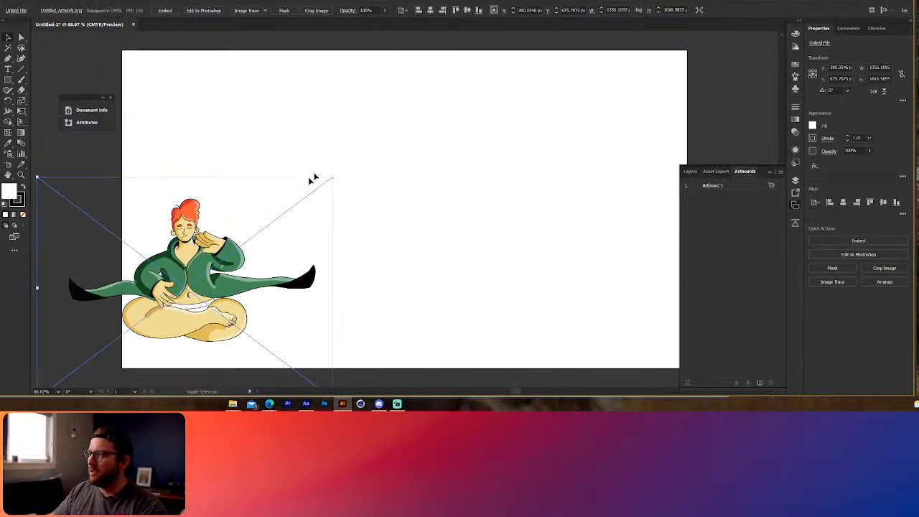
pyautogui.moveTo(181, 272); pyautogui.dragTo(176, 131)
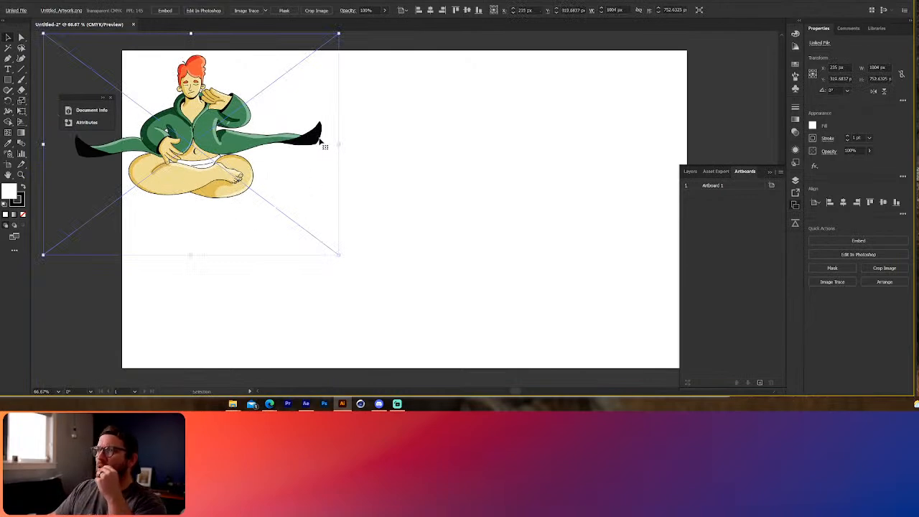
pyautogui.moveTo(234, 137); pyautogui.dragTo(220, 129)
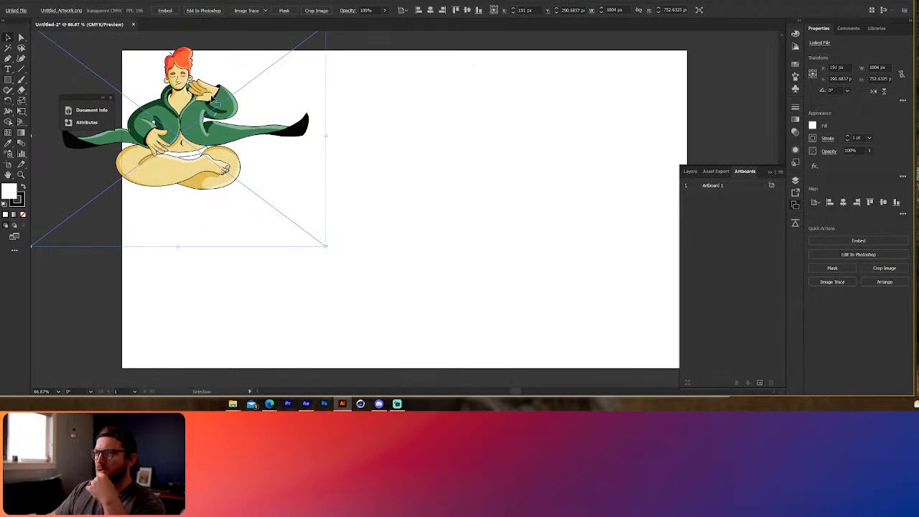
# Move the artwork to the middle of the artboard and enlarge it to about 1380 x 1035 px
pyautogui.moveTo(214, 102); pyautogui.dragTo(432, 169)
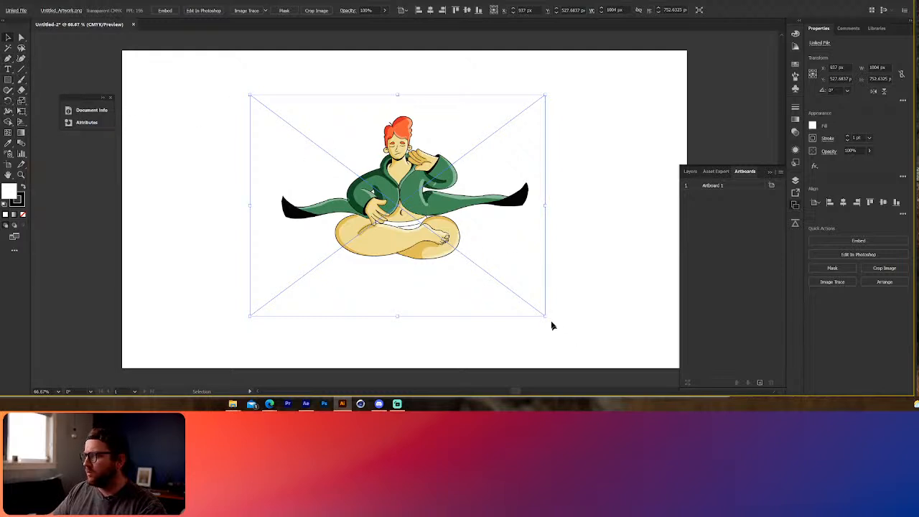
pyautogui.moveTo(545, 315); pyautogui.dragTo(673, 381)
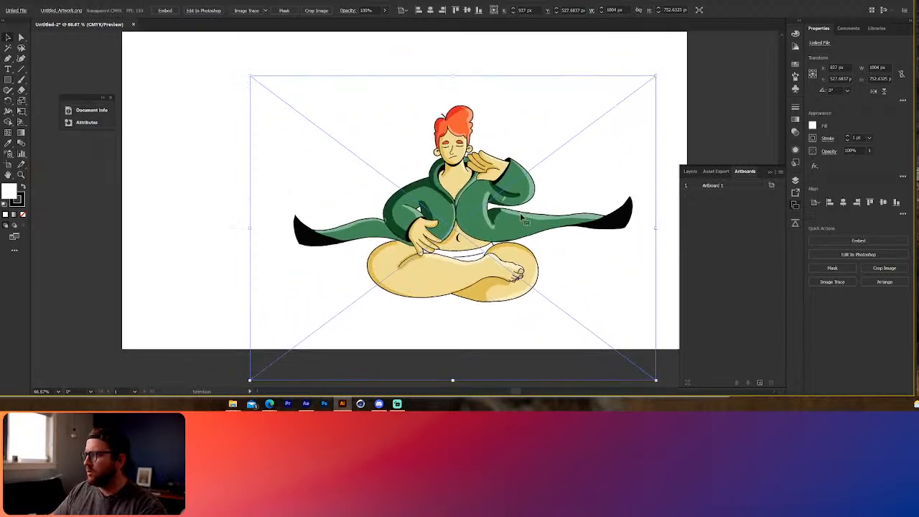
pyautogui.moveTo(471, 209); pyautogui.dragTo(361, 182)
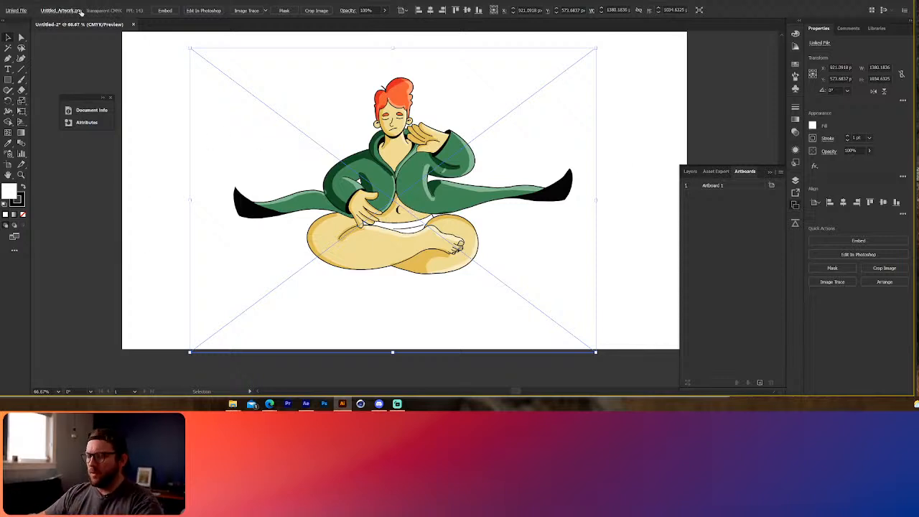
pyautogui.click(634, 205)
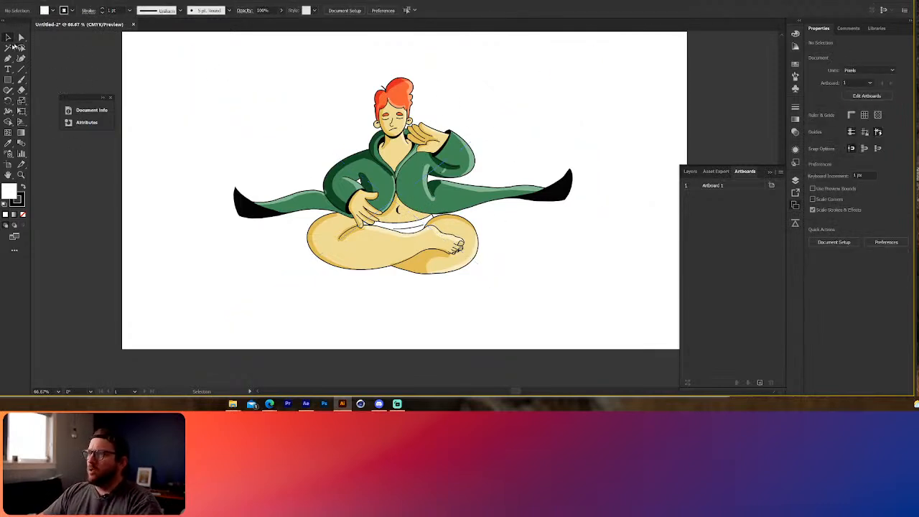
pyautogui.click(21, 60)
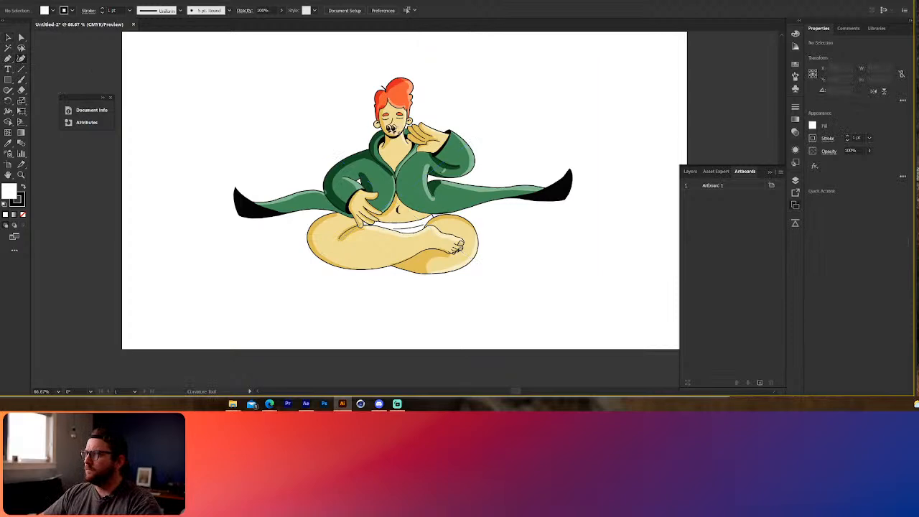
pyautogui.scroll(2, 454, 118)
pyautogui.scroll(1, 394, 74)
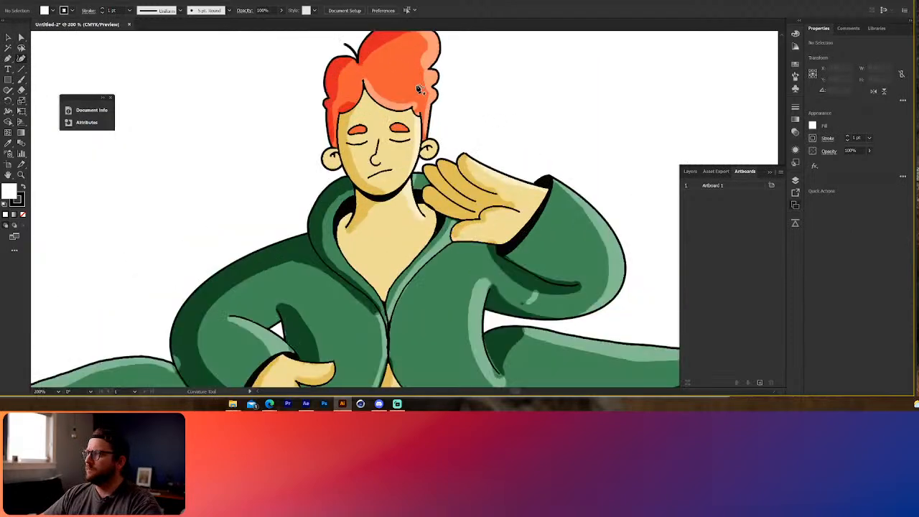
pyautogui.click(8, 80)
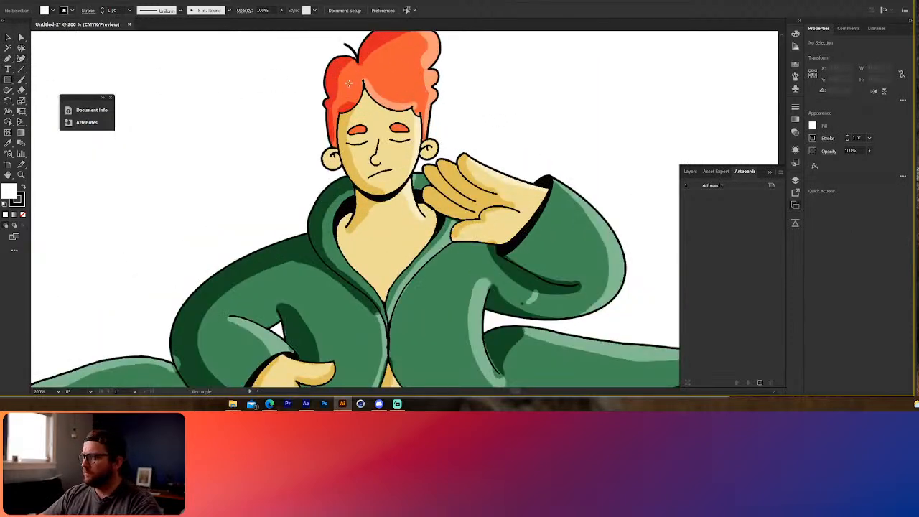
pyautogui.moveTo(333, 70); pyautogui.dragTo(439, 178)
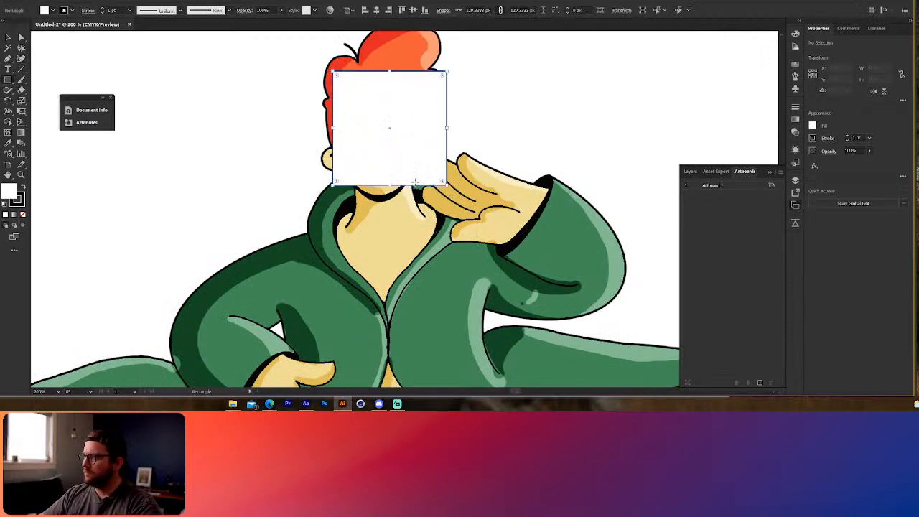
pyautogui.hotkey('ctrl', 'z')
# Draw an ellipse about 101 x 143 px over the character's face, fitted to the head outline
pyautogui.moveTo(8, 80); pyautogui.dragTo(32, 101)
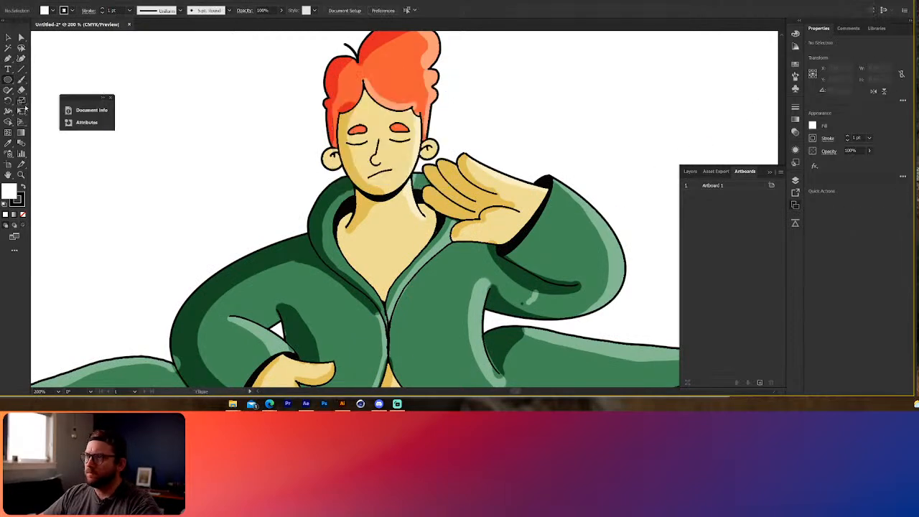
pyautogui.moveTo(326, 56); pyautogui.dragTo(428, 195)
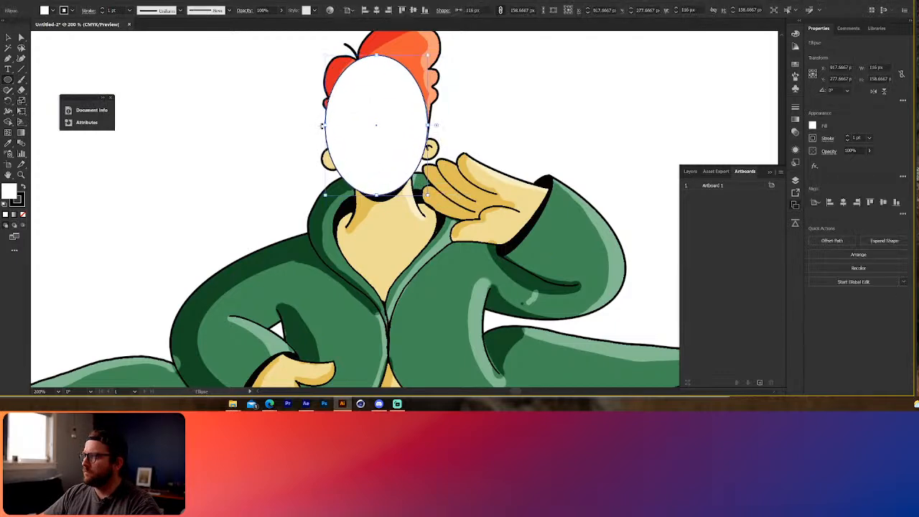
pyautogui.moveTo(325, 125); pyautogui.dragTo(336, 125)
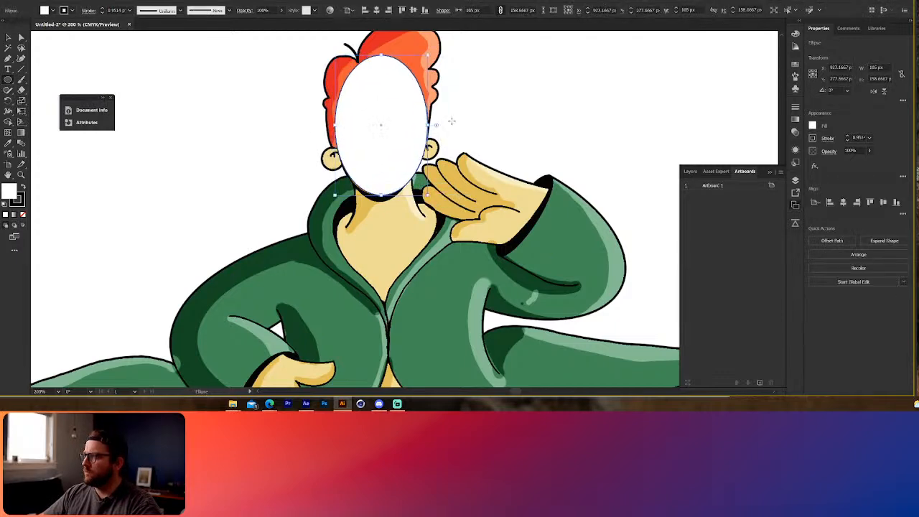
pyautogui.moveTo(428, 126); pyautogui.dragTo(424, 125)
pyautogui.moveTo(380, 55)
pyautogui.mouseDown()
pyautogui.moveTo(381, 83)
pyautogui.moveTo(381, 70)
pyautogui.mouseUp()
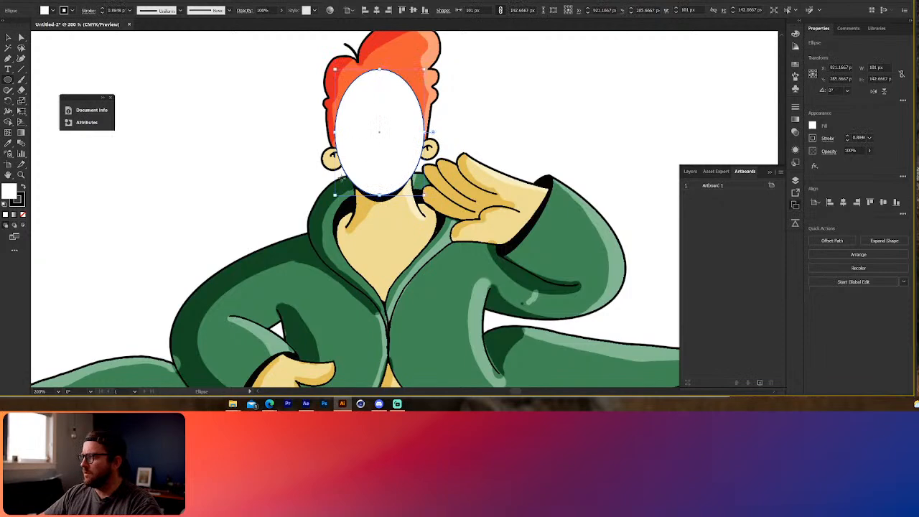
# Fill the face ellipse with the skin colour sampled from the character's chest
pyautogui.click(8, 36)
pyautogui.press('i')
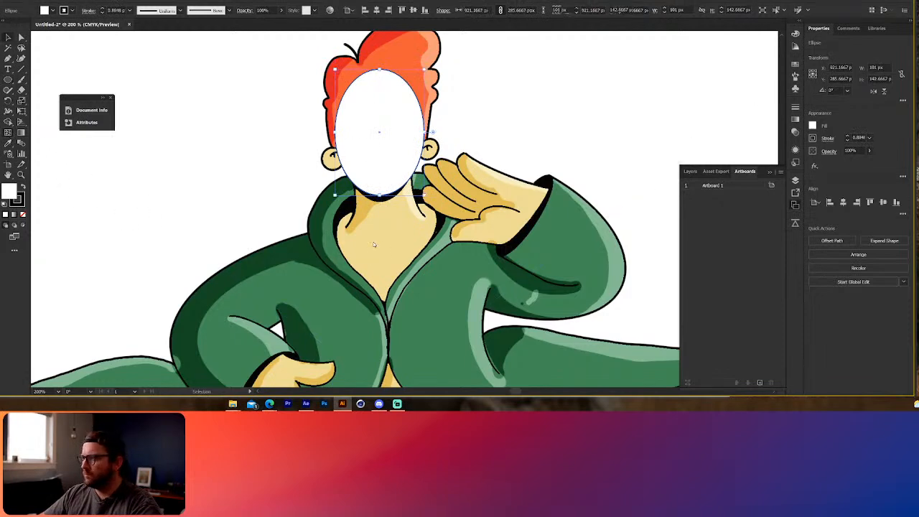
pyautogui.click(373, 245)
pyautogui.click(261, 209)
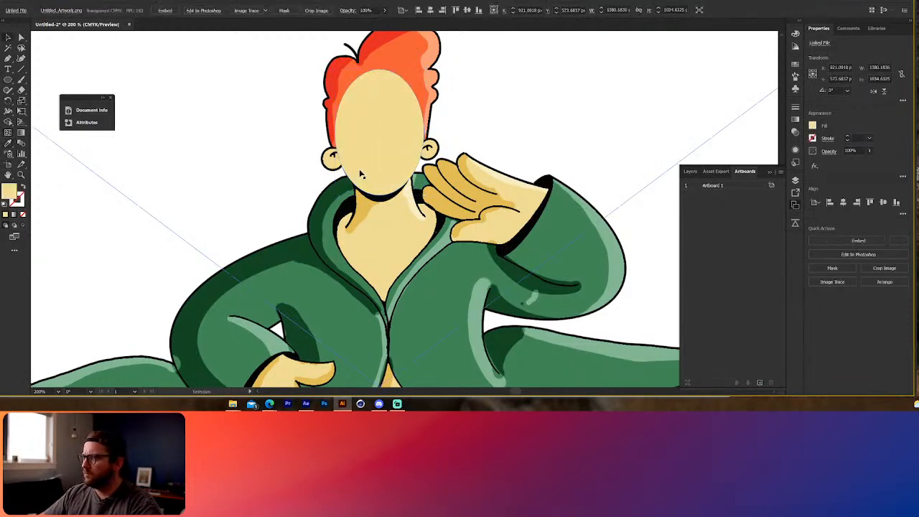
# Give the face ellipse a solid black stroke
pyautogui.click(363, 175)
pyautogui.click(18, 202)
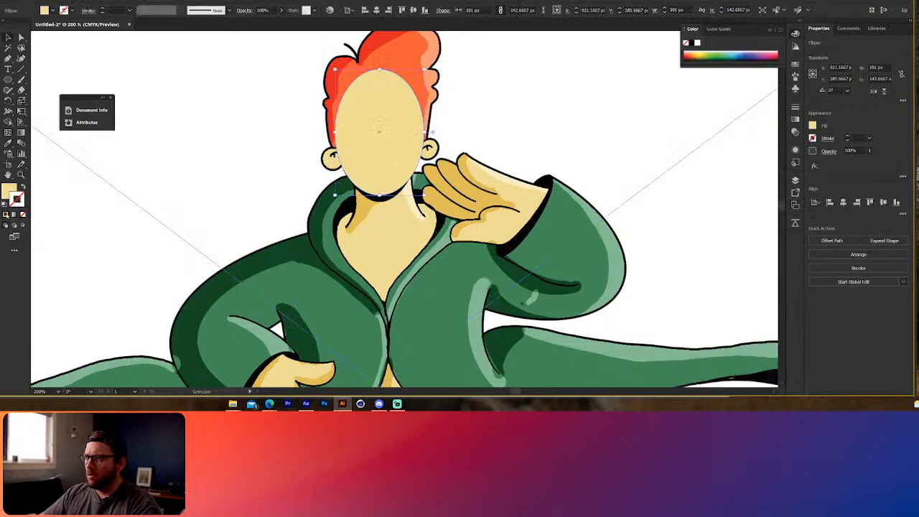
pyautogui.click(6, 214)
pyautogui.doubleClick(18, 201)
pyautogui.click(310, 234)
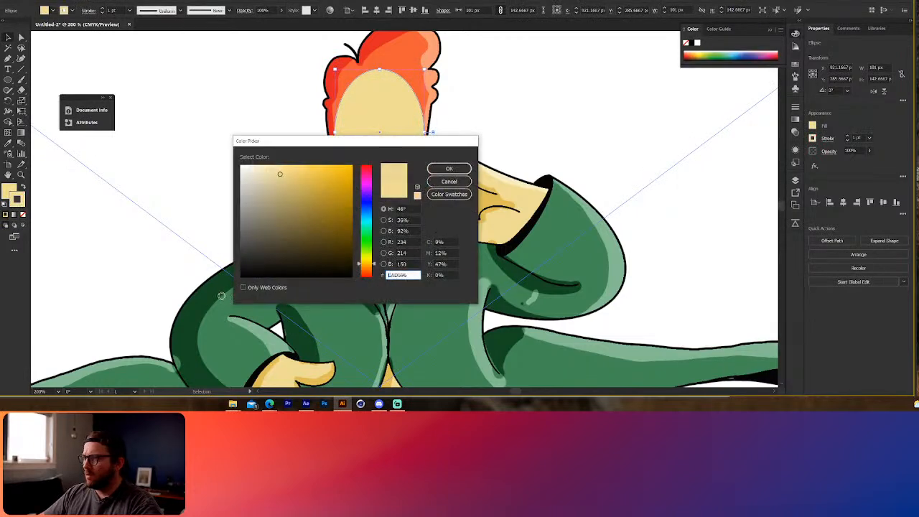
pyautogui.click(450, 168)
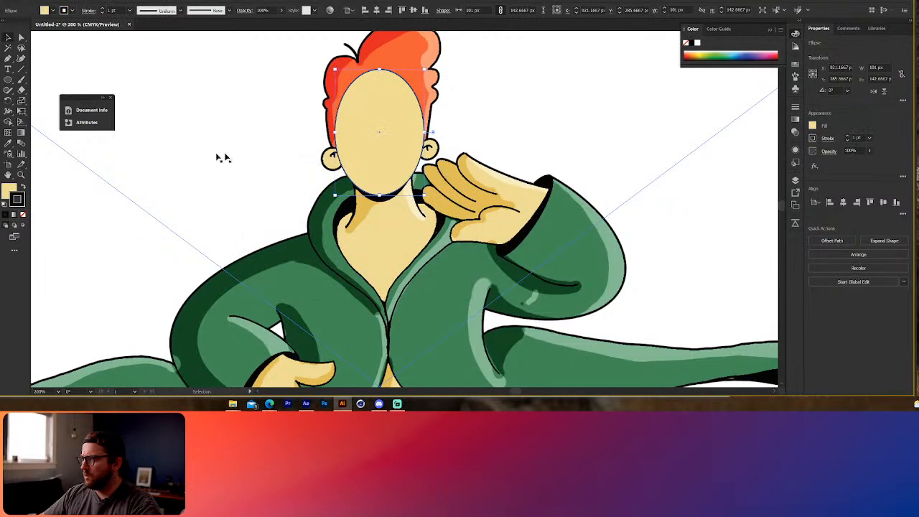
# Set the face ellipse's stroke weight to 2 pt
pyautogui.click(260, 159)
pyautogui.click(390, 141)
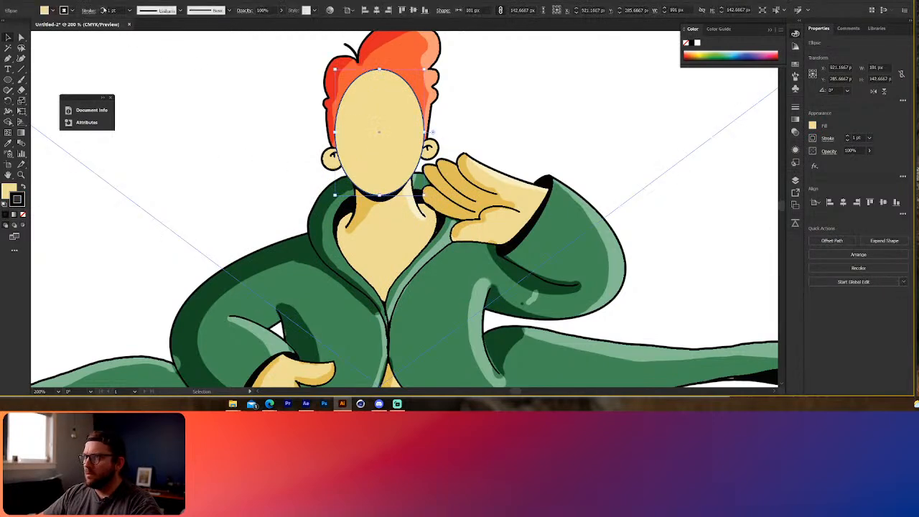
pyautogui.moveTo(363, 180); pyautogui.dragTo(301, 208)
pyautogui.hotkey('ctrl', 'z')
pyautogui.click(293, 193)
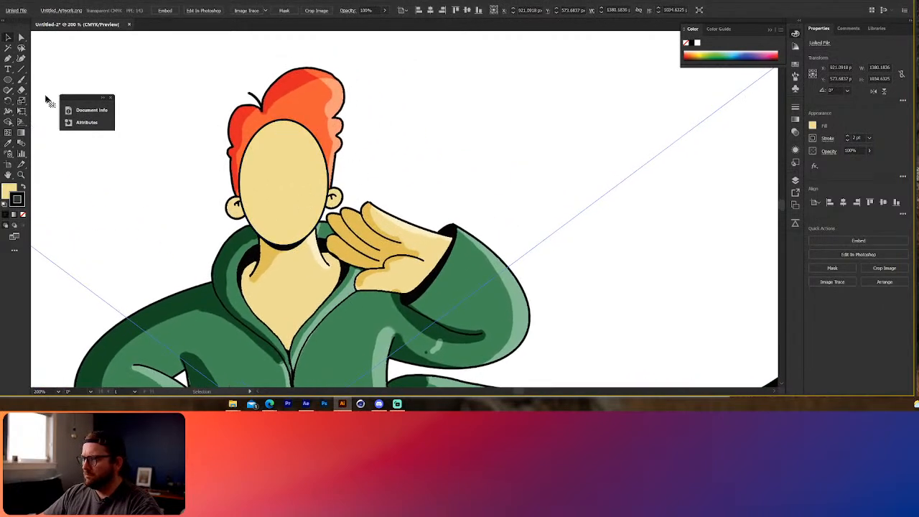
# Draw a circle about 26 px wide over the ear on the left and copy it onto the other ear
pyautogui.click(8, 79)
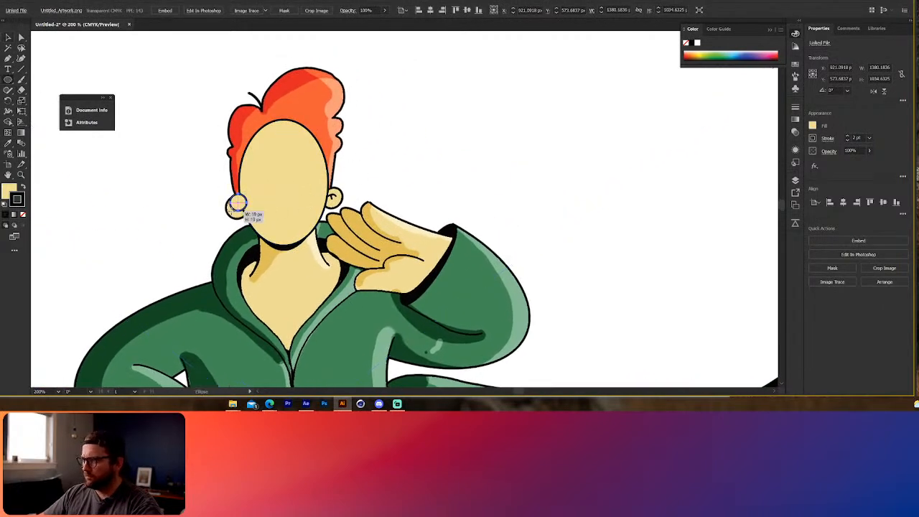
pyautogui.moveTo(246, 196); pyautogui.dragTo(229, 216)
pyautogui.press('v')
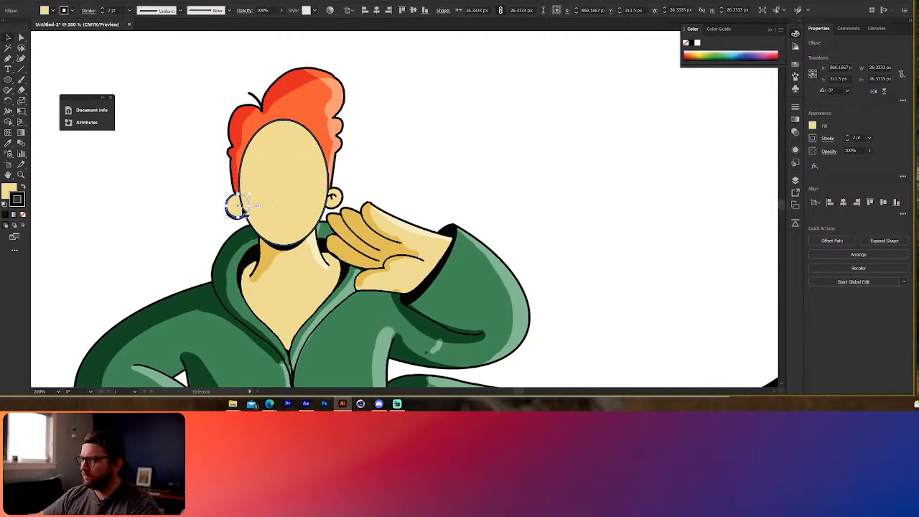
pyautogui.moveTo(245, 211); pyautogui.dragTo(342, 199)
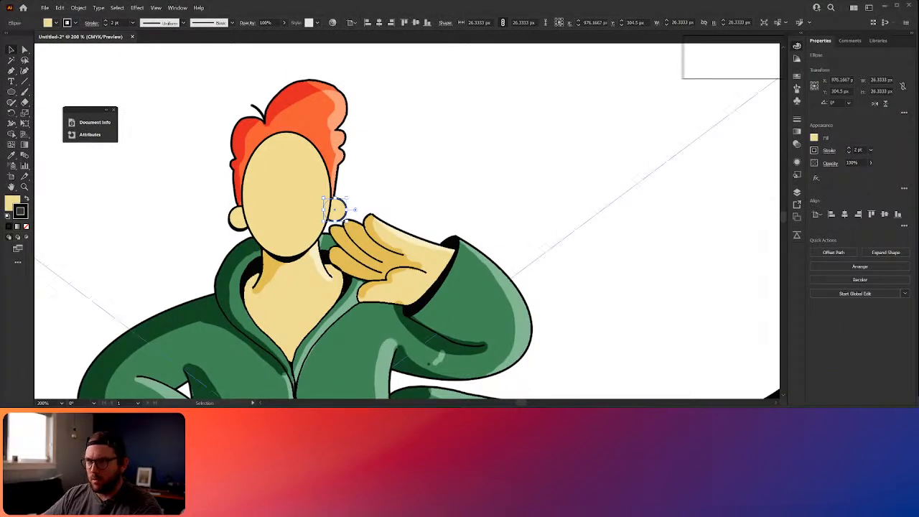
# Draw a closed rounded hair-backing shape about 121 px wide around the face with the Curvature tool, pulling its lowest point down toward the chin
pyautogui.click(282, 234)
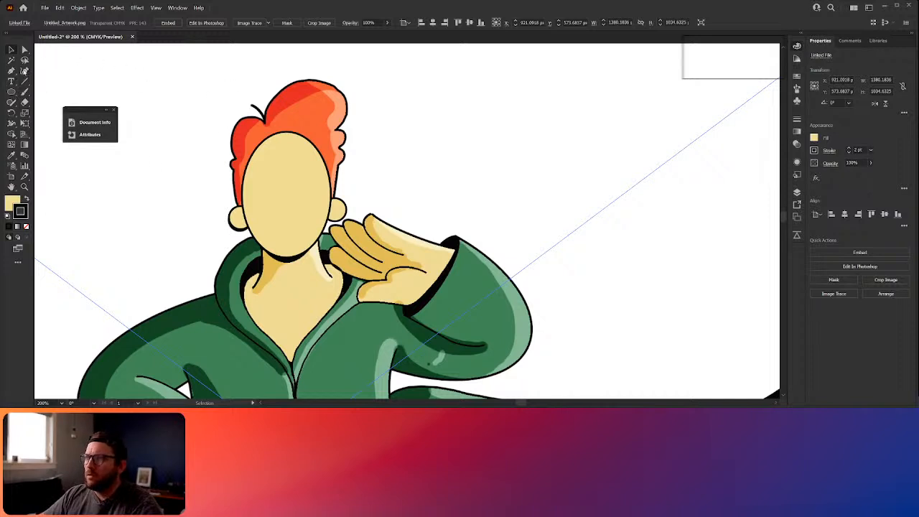
pyautogui.click(23, 72)
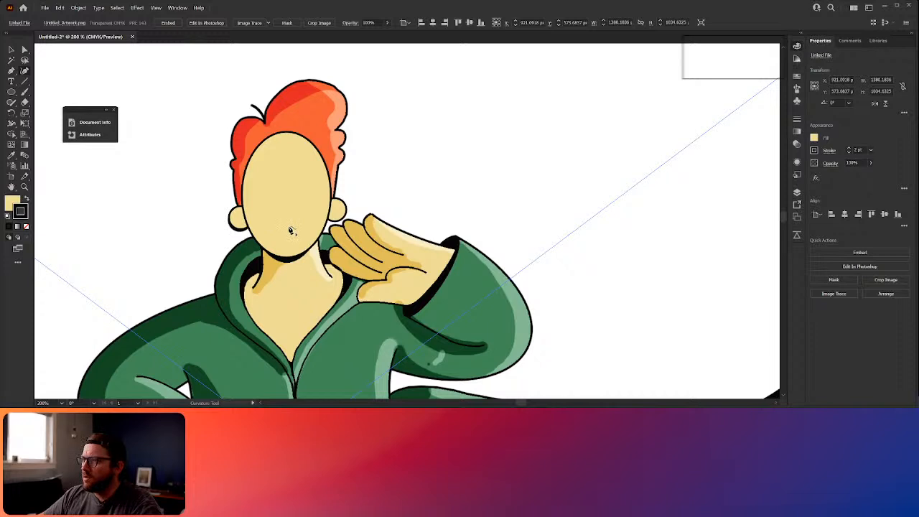
pyautogui.click(290, 227)
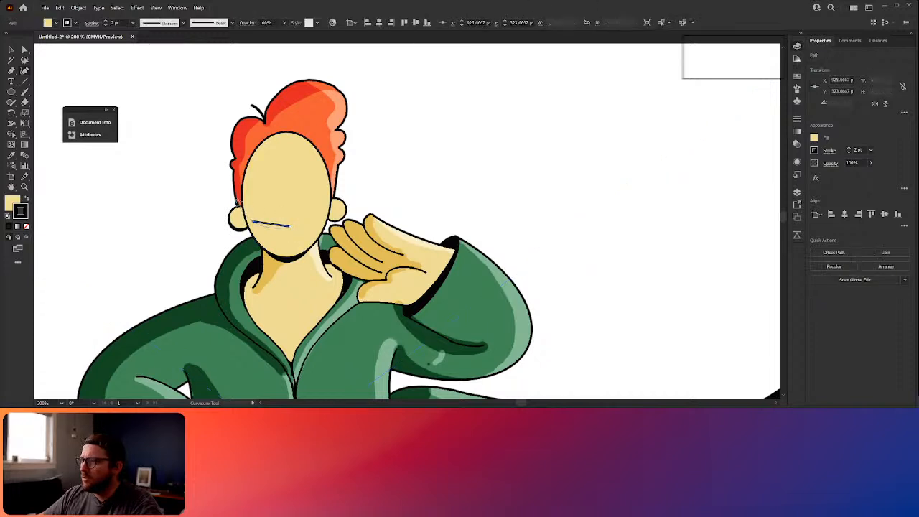
pyautogui.click(237, 203)
pyautogui.click(246, 143)
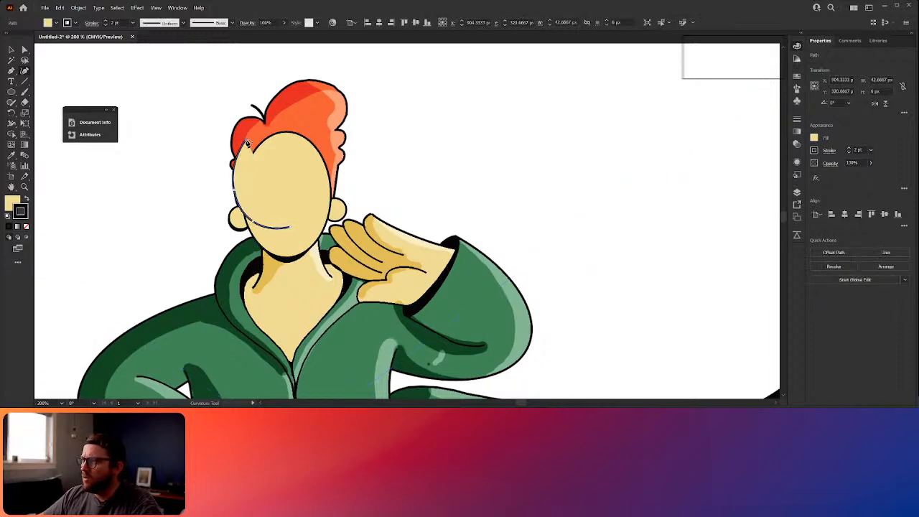
pyautogui.click(291, 121)
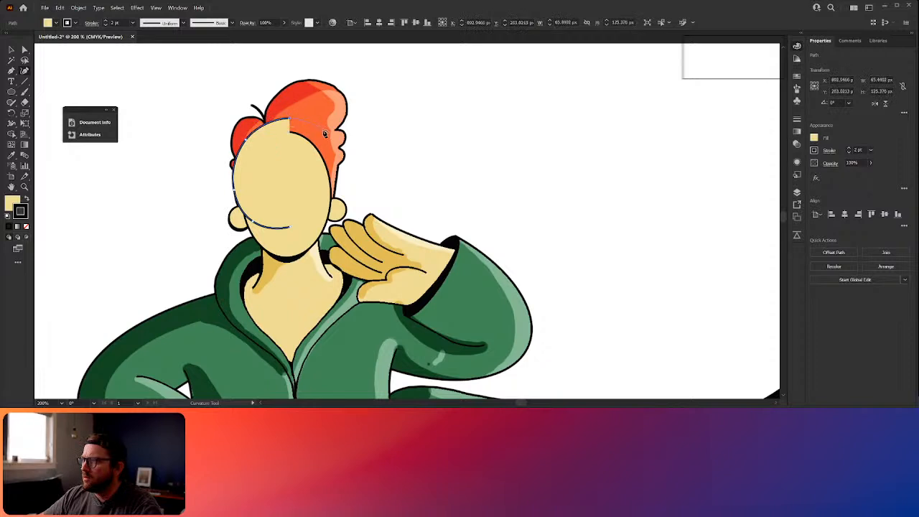
pyautogui.click(340, 179)
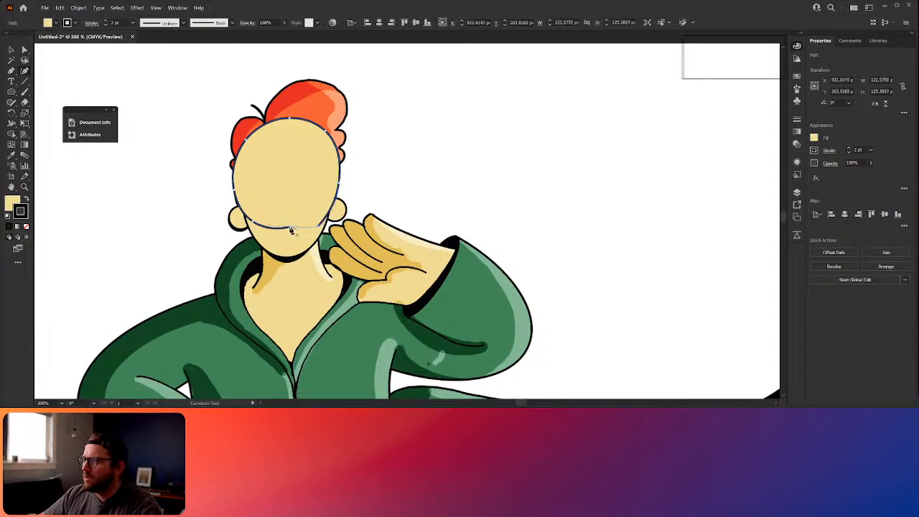
pyautogui.click(292, 227)
pyautogui.moveTo(293, 229); pyautogui.dragTo(288, 238)
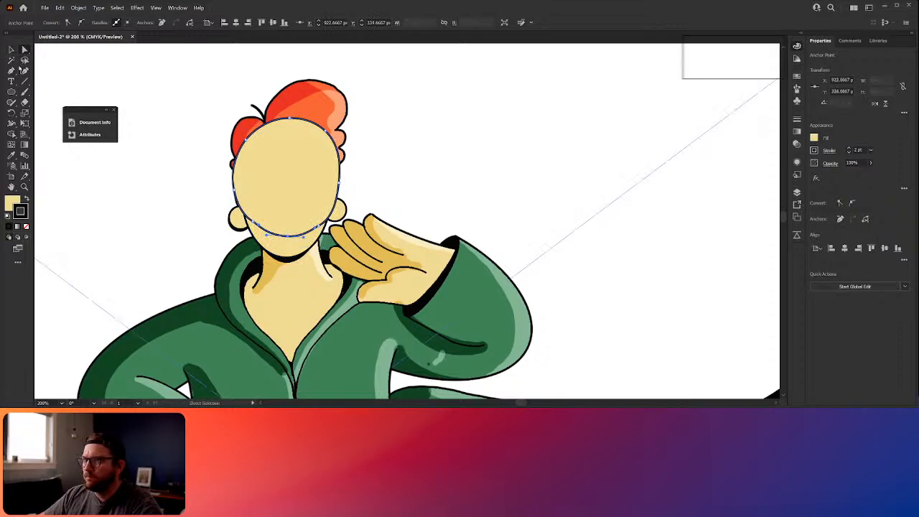
# Delete the two anchor points flanking the backing shape's lowest point and curve that point into a smooth rounded bottom
pyautogui.click(12, 69)
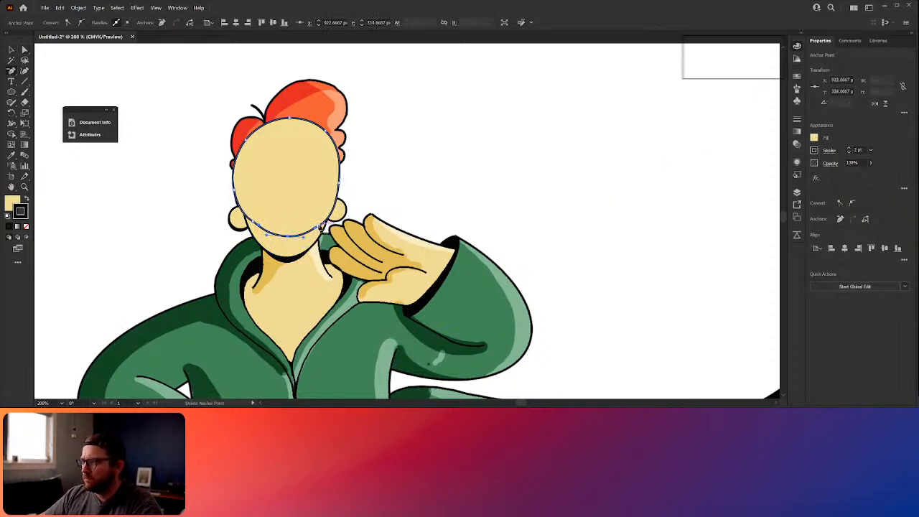
pyautogui.click(321, 229)
pyautogui.click(253, 225)
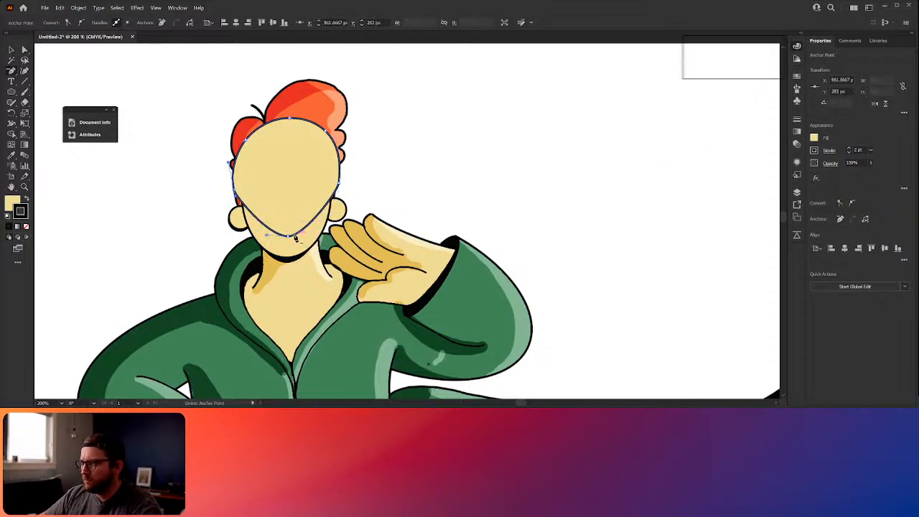
pyautogui.moveTo(288, 238); pyautogui.dragTo(247, 237)
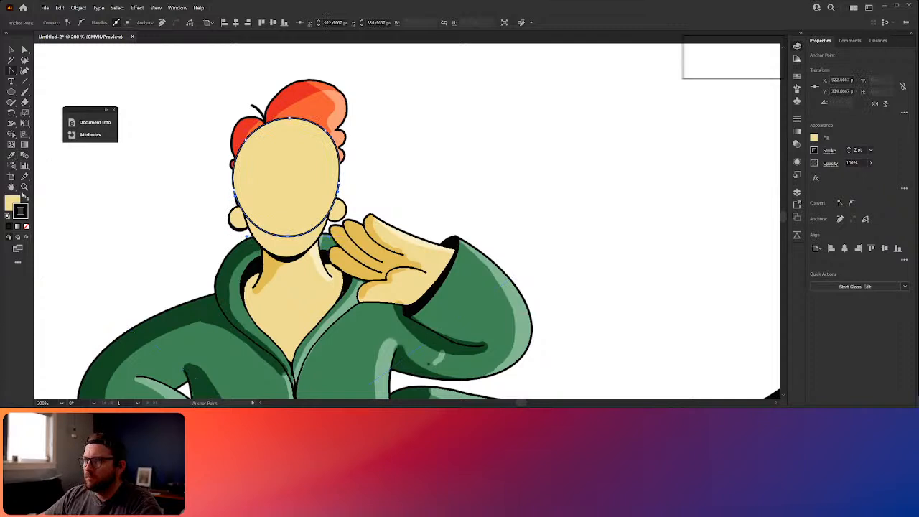
# Fill the backing shape with the orange sampled from the artwork's hair and send it behind the face ellipse
pyautogui.click(12, 156)
pyautogui.click(314, 106)
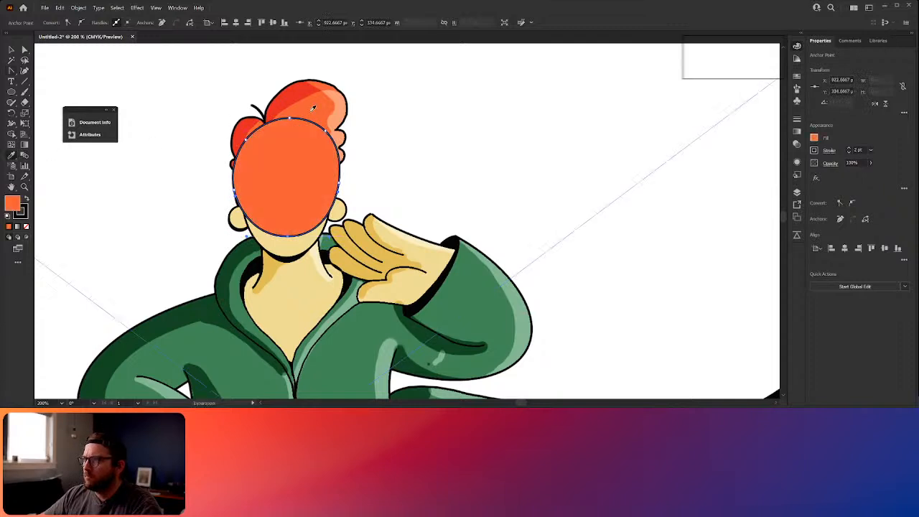
pyautogui.press('v')
pyautogui.click(438, 135)
pyautogui.click(314, 180)
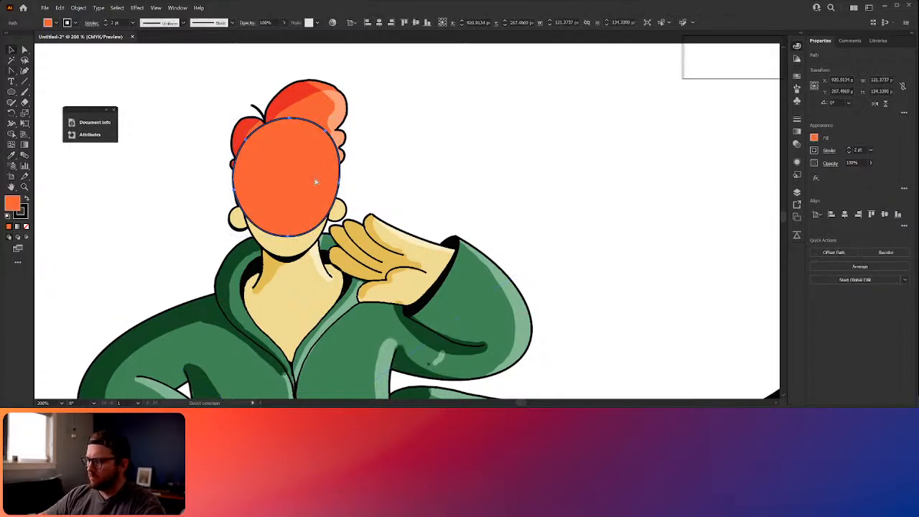
pyautogui.hotkey('ctrl', '[')
pyautogui.click(424, 160)
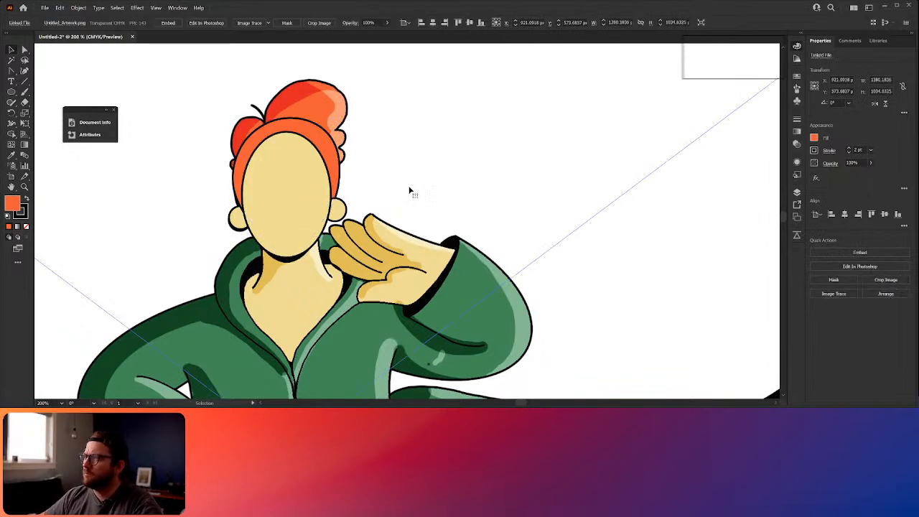
# Trace the upper hair with the Curvature tool from the curls on the left, over both tufts, to the curls on the right, about 134 by 106 px
pyautogui.click(24, 71)
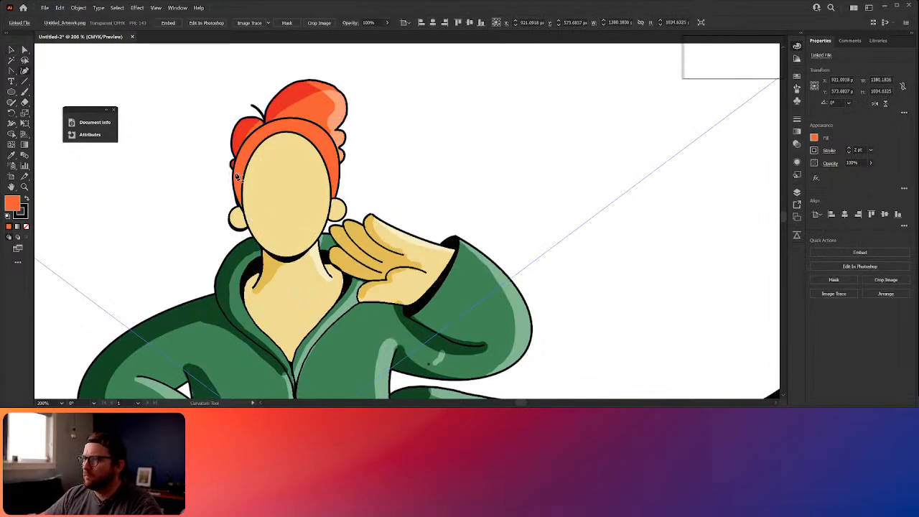
pyautogui.click(239, 176)
pyautogui.click(232, 164)
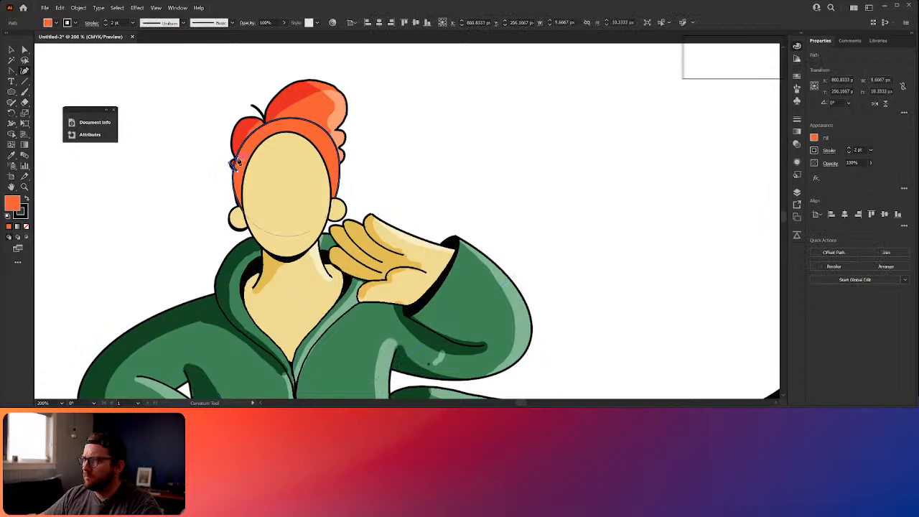
pyautogui.click(234, 153)
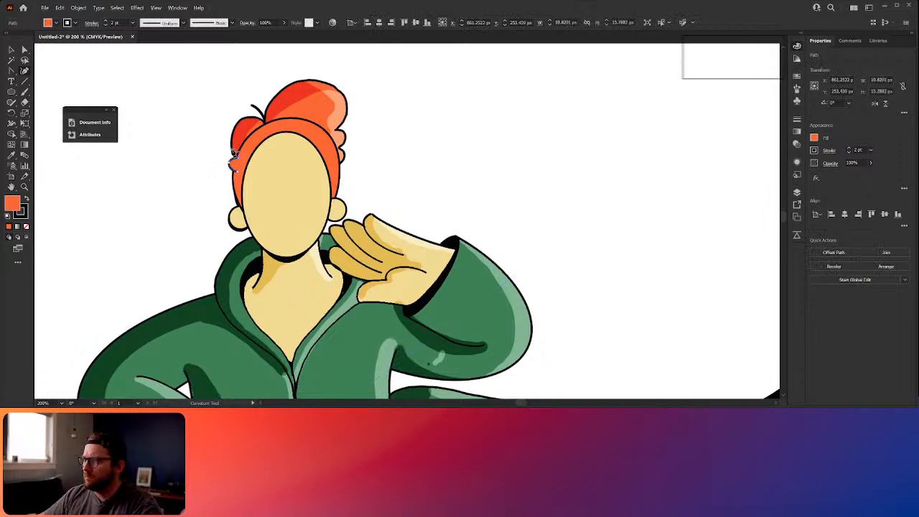
pyautogui.click(242, 124)
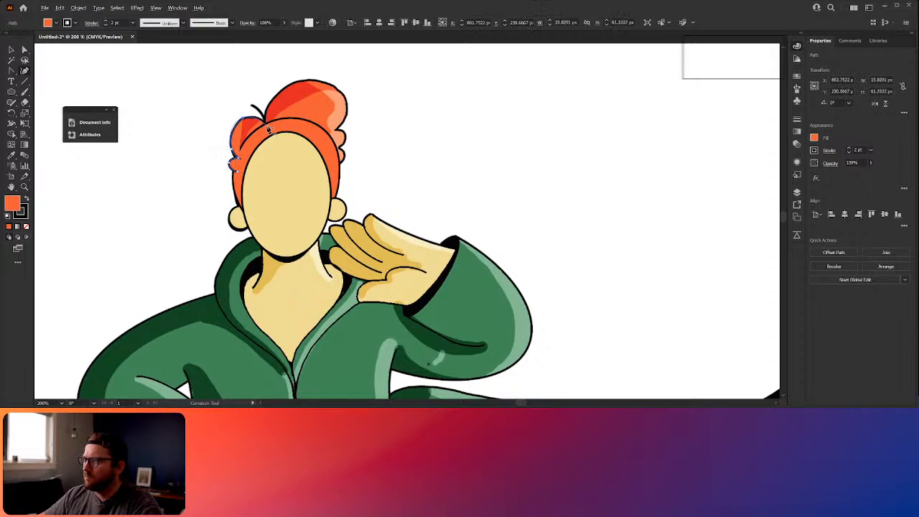
pyautogui.click(265, 121)
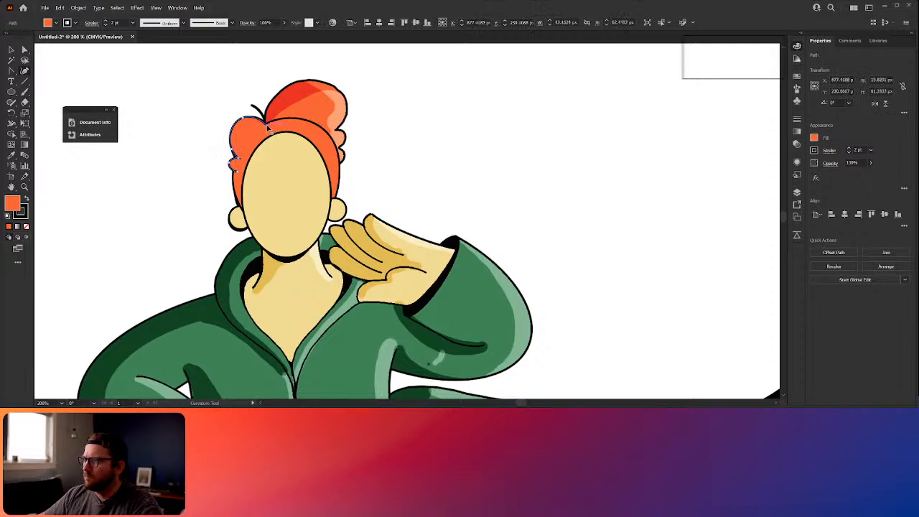
pyautogui.click(312, 81)
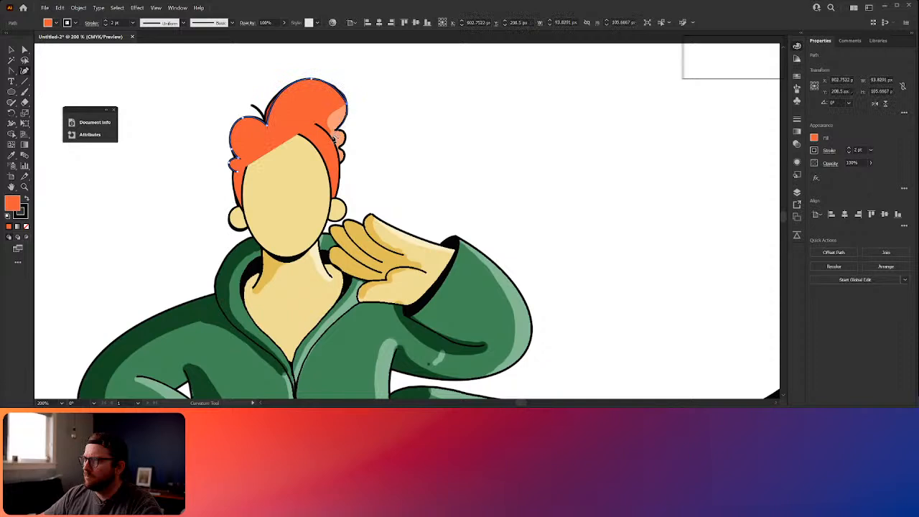
pyautogui.click(334, 136)
pyautogui.click(335, 131)
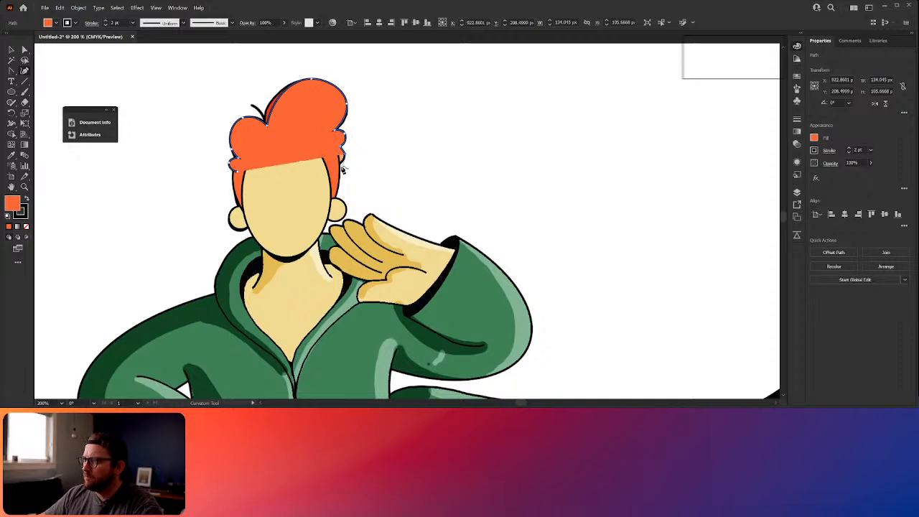
pyautogui.click(339, 165)
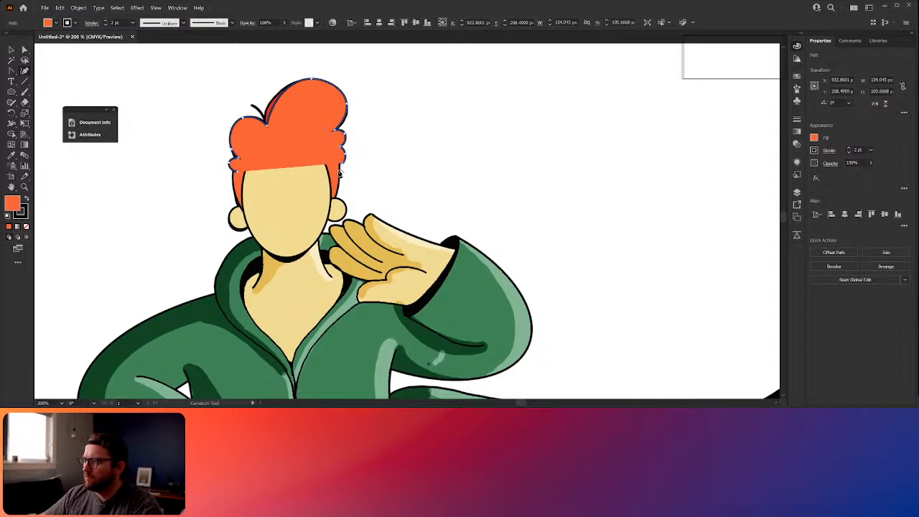
pyautogui.click(339, 170)
pyautogui.press('v')
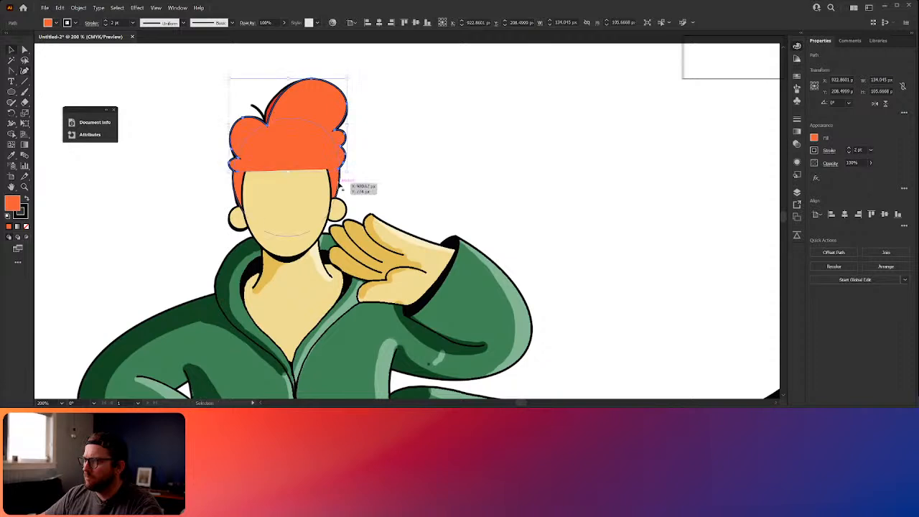
pyautogui.click(409, 165)
# Bring the face ellipse in front of the hair shapes
pyautogui.click(322, 147)
pyautogui.click(303, 194)
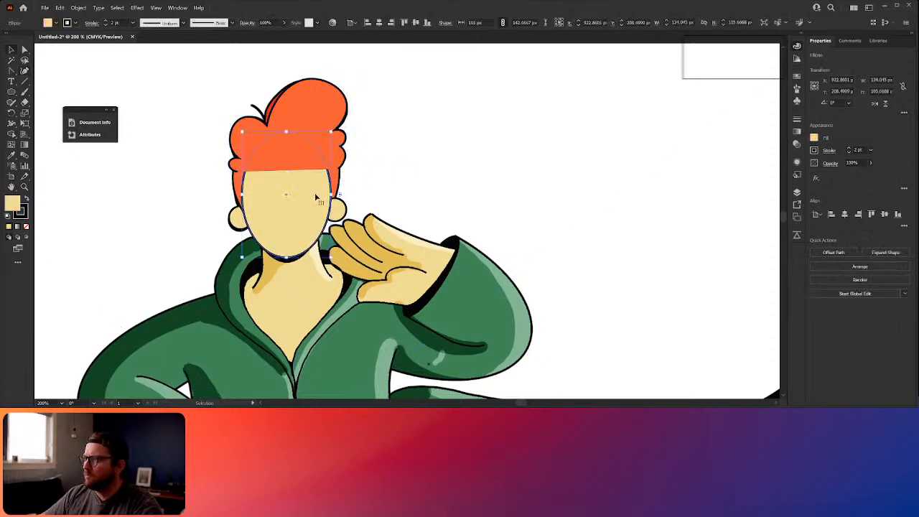
pyautogui.hotkey('ctrl', 'shift', ']')
pyautogui.click(388, 187)
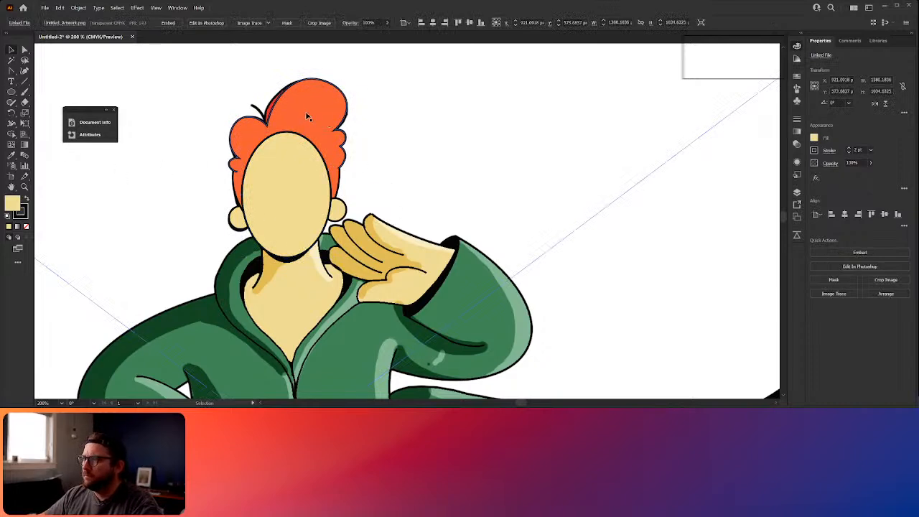
# Move the two orange hair shapes to the blank area on the right and the face ellipse to the left, uncovering the reference face
pyautogui.moveTo(282, 183)
pyautogui.mouseDown()
pyautogui.moveTo(526, 189)
pyautogui.moveTo(299, 177)
pyautogui.mouseUp()
pyautogui.moveTo(319, 101); pyautogui.dragTo(596, 96)
pyautogui.moveTo(311, 132); pyautogui.dragTo(636, 164)
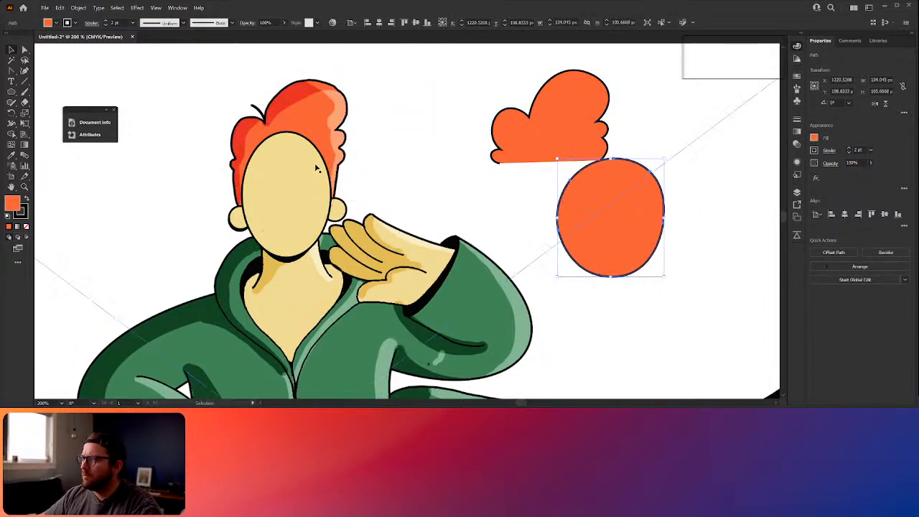
pyautogui.moveTo(306, 160); pyautogui.dragTo(170, 173)
# Draw a closed leaf-shaped fringe lock about 37 by 46 px over the forehead hair left of the parting with the Curvature tool
pyautogui.click(24, 60)
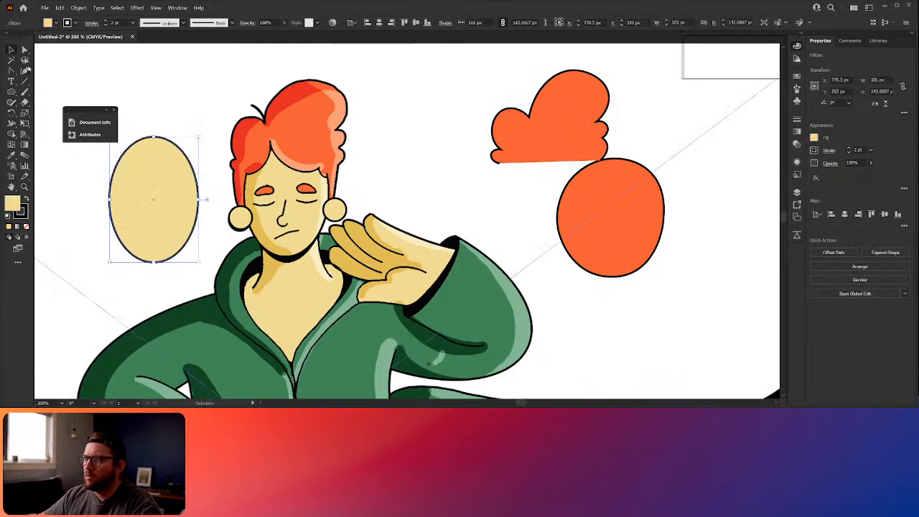
pyautogui.click(243, 173)
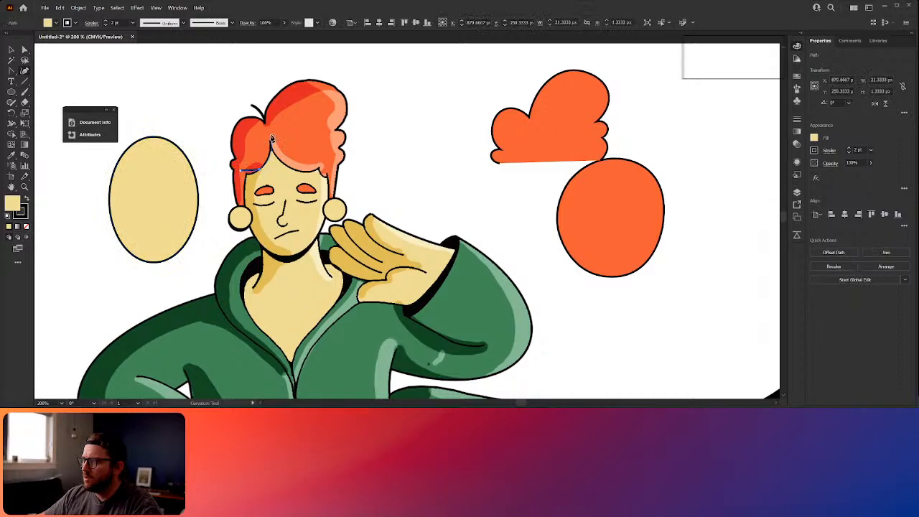
pyautogui.click(272, 137)
pyautogui.click(253, 142)
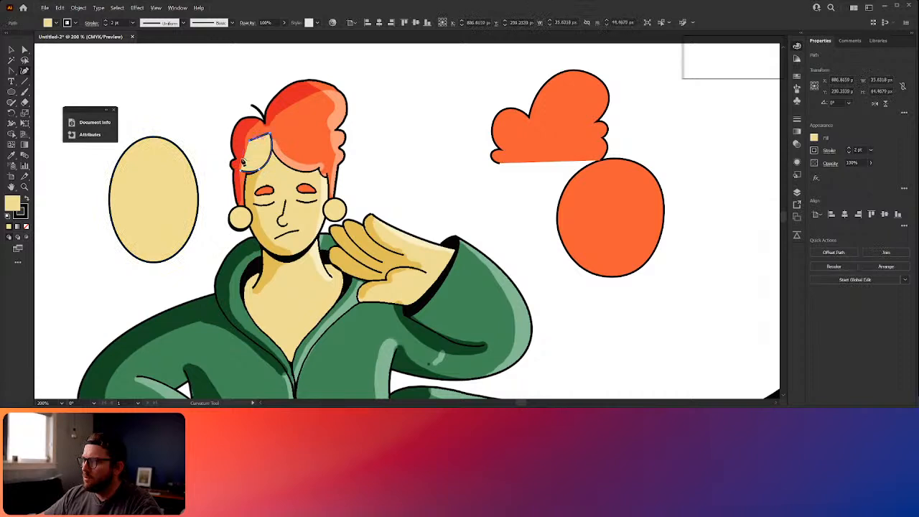
pyautogui.click(244, 171)
pyautogui.press('v')
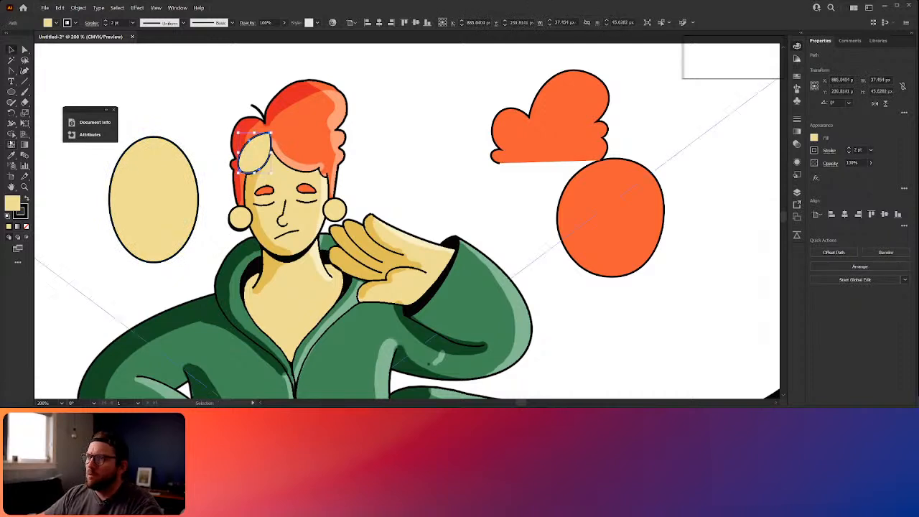
# Give the left fringe lock the orange hair fill and the same 2 pt black stroke as the face ellipse
pyautogui.click(11, 155)
pyautogui.click(314, 124)
pyautogui.press('v')
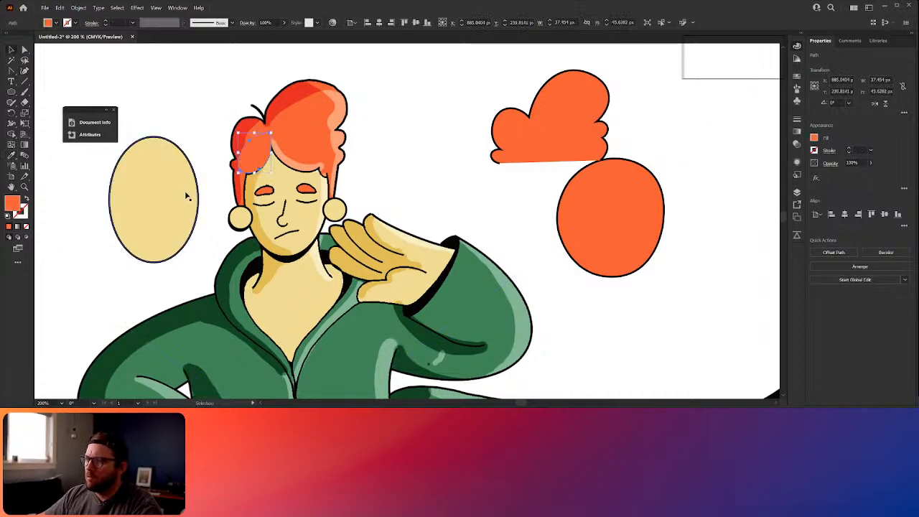
pyautogui.press('i')
pyautogui.click(143, 153)
pyautogui.press('v')
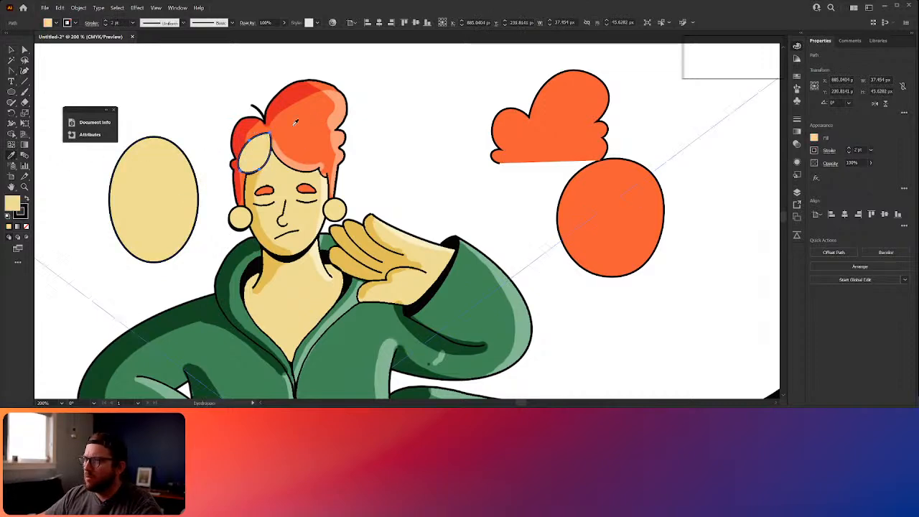
pyautogui.hotkey('ctrl', 'z')
pyautogui.click(357, 172)
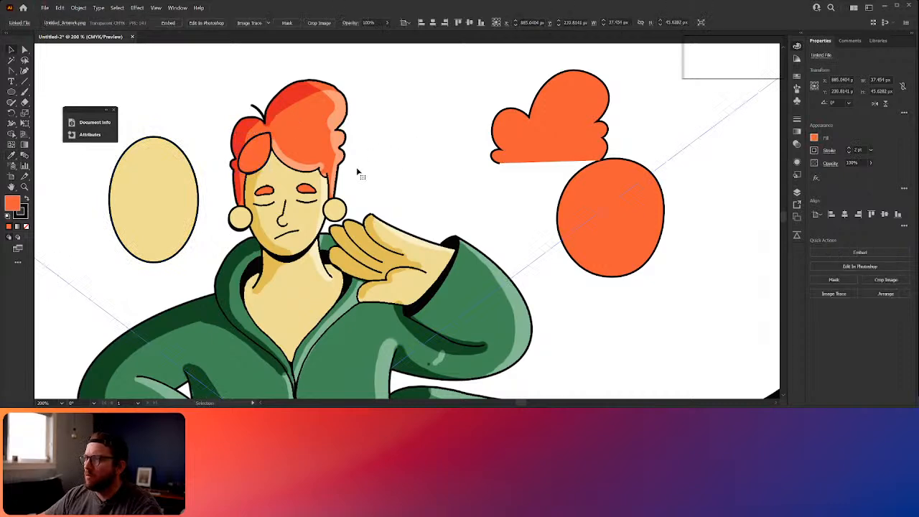
pyautogui.click(240, 149)
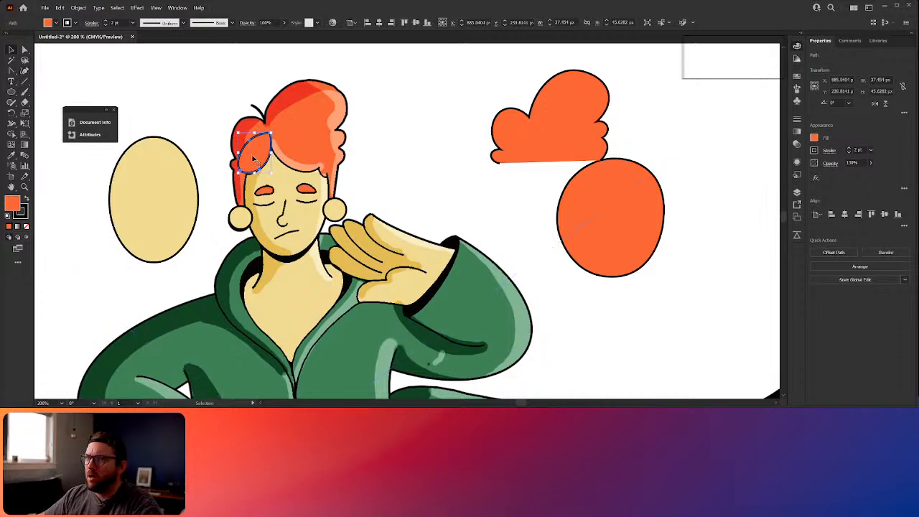
# Draw a closed fringe lock about 79 by 68 px over the forehead hair right of the parting with the Curvature tool
pyautogui.click(313, 155)
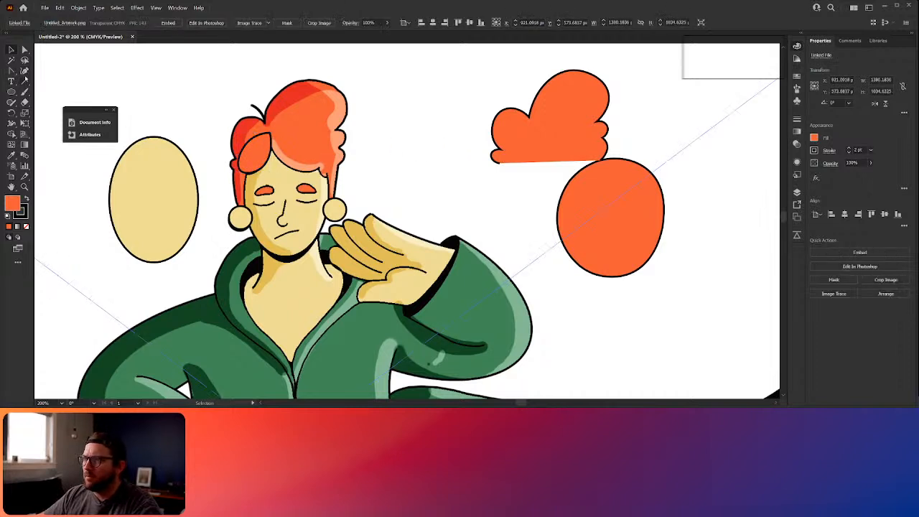
pyautogui.hotkey('shift', '`')
pyautogui.click(271, 131)
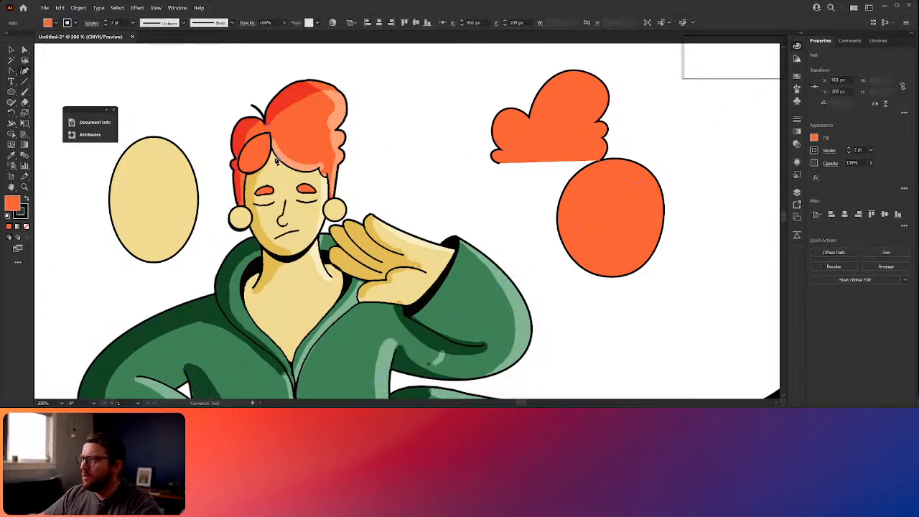
pyautogui.click(284, 165)
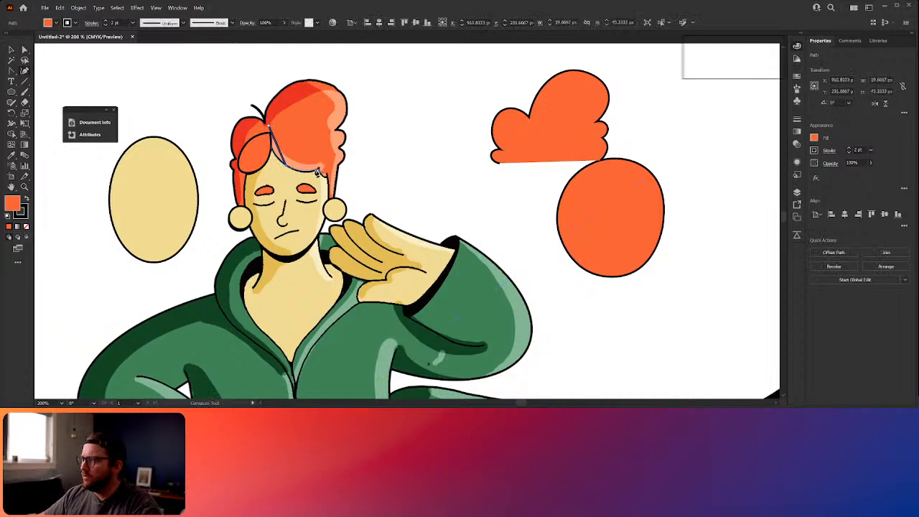
pyautogui.click(321, 170)
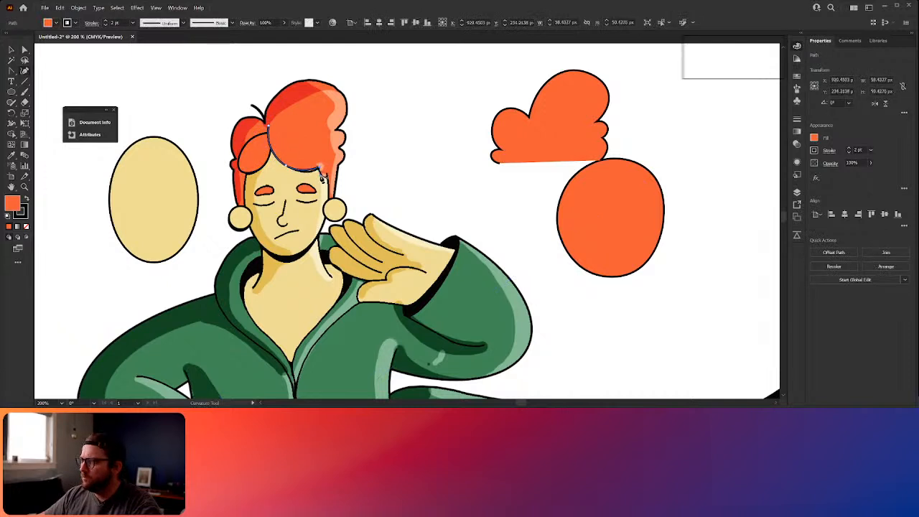
pyautogui.click(333, 179)
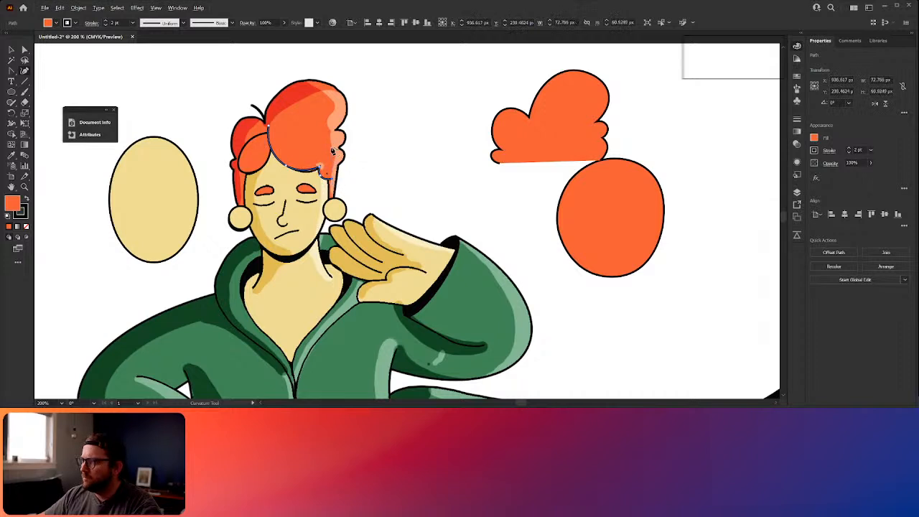
pyautogui.click(308, 127)
pyautogui.click(271, 128)
pyautogui.press('v')
pyautogui.click(409, 182)
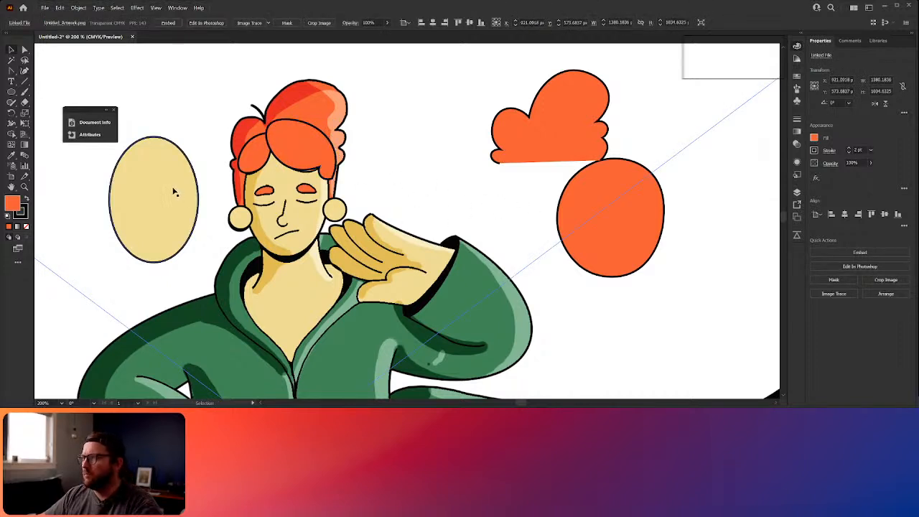
# Move the face ellipse and both large orange hair shapes back into place over the reference head, behind the fringe locks
pyautogui.moveTo(173, 191); pyautogui.dragTo(305, 187)
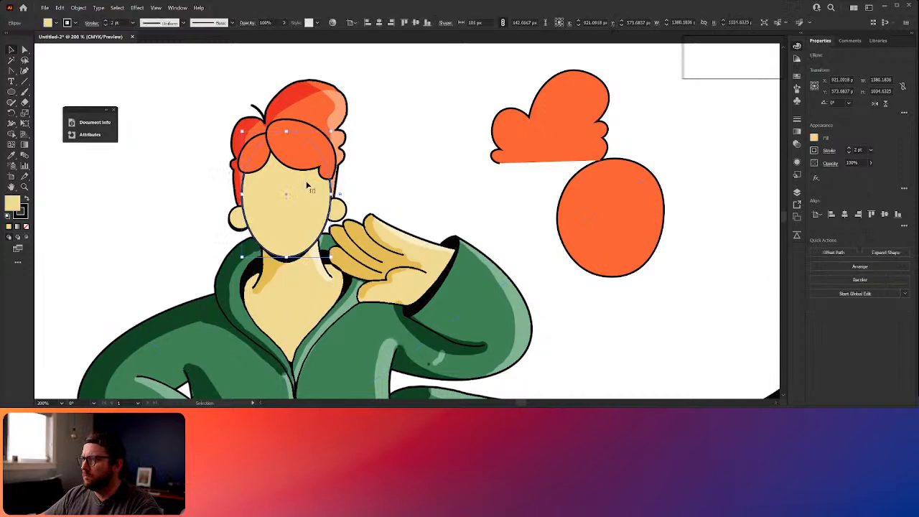
pyautogui.moveTo(550, 128); pyautogui.dragTo(290, 134)
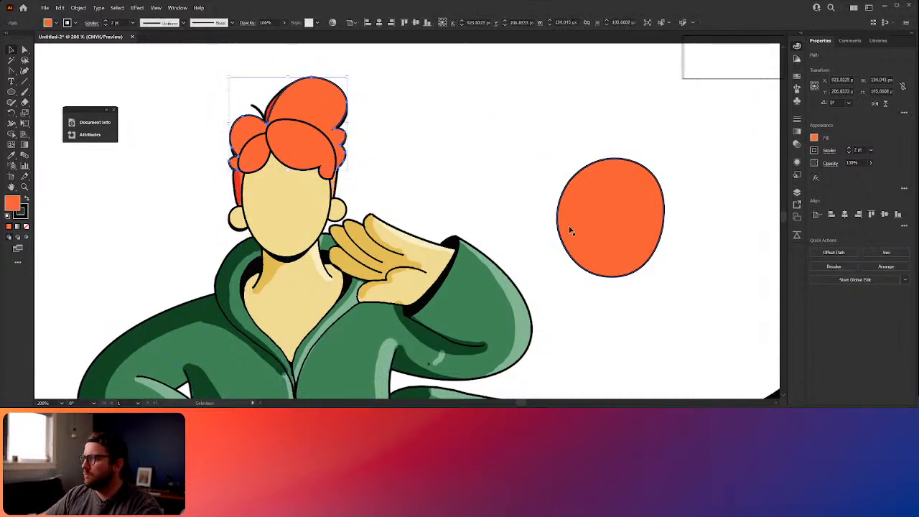
pyautogui.moveTo(570, 228); pyautogui.dragTo(270, 179)
pyautogui.click(480, 167)
pyautogui.scroll(-1, 561, 263)
pyautogui.scroll(1, 449, 231)
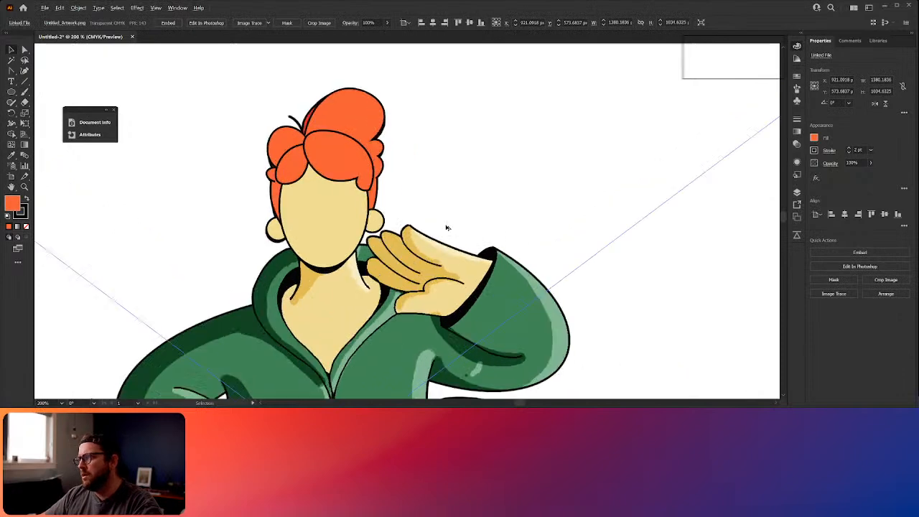
pyautogui.click(338, 150)
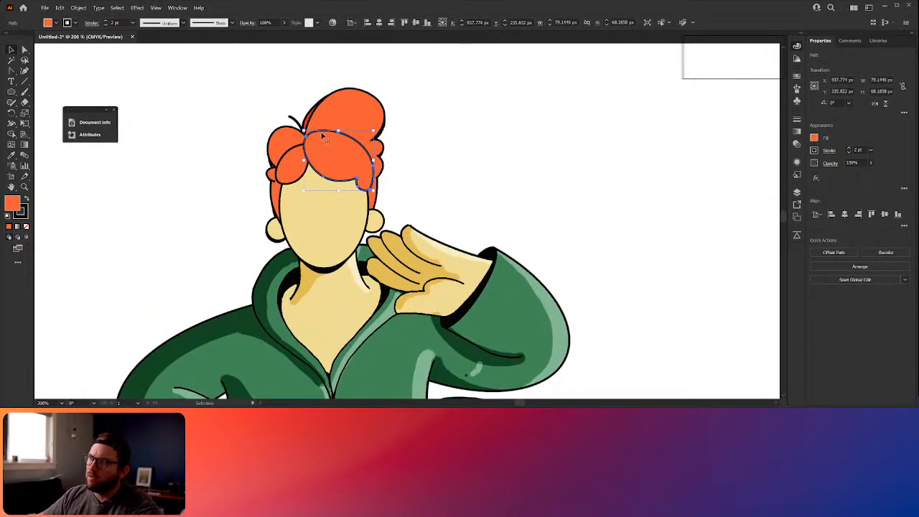
pyautogui.click(502, 194)
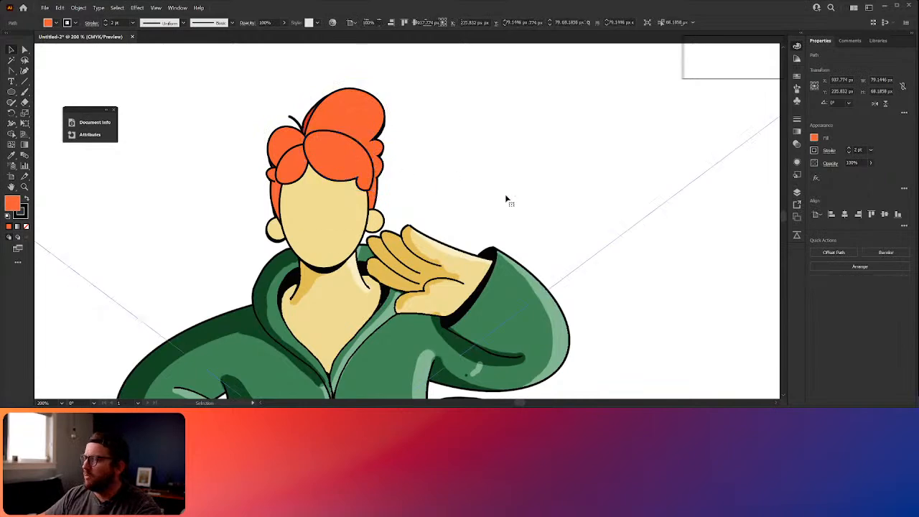
# Draw a closed neck shape about 94 by 91 px from the collarbones up past the chin with the Pen tool, adjusting its upper-left corner
pyautogui.moveTo(326, 282); pyautogui.dragTo(316, 255)
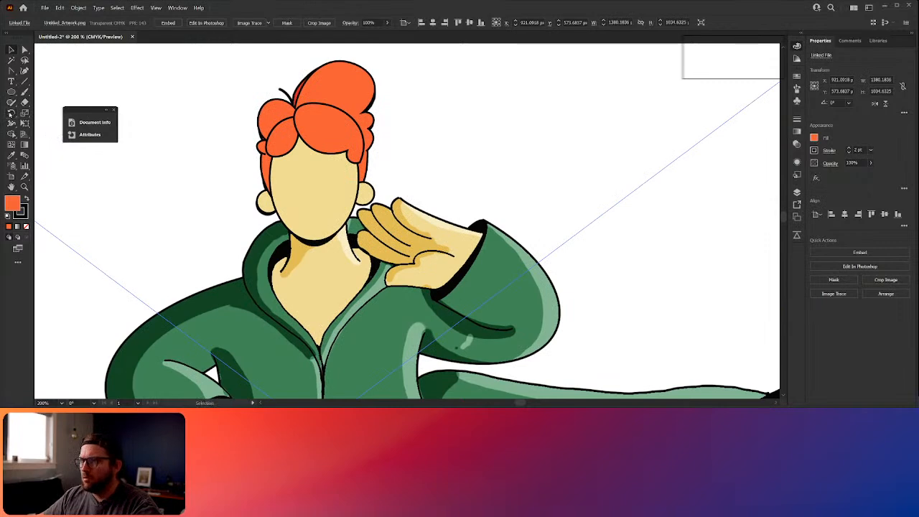
pyautogui.click(11, 70)
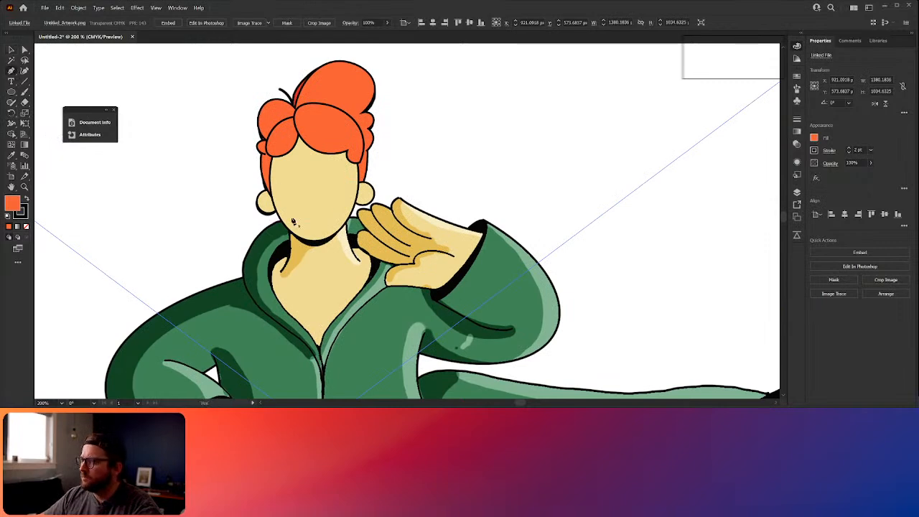
pyautogui.click(288, 222)
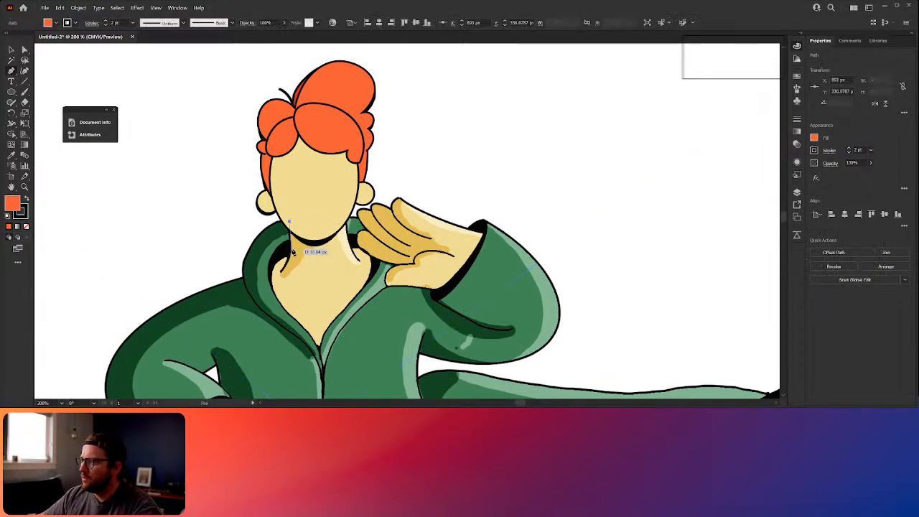
pyautogui.moveTo(289, 257); pyautogui.dragTo(356, 274)
pyautogui.click(360, 262)
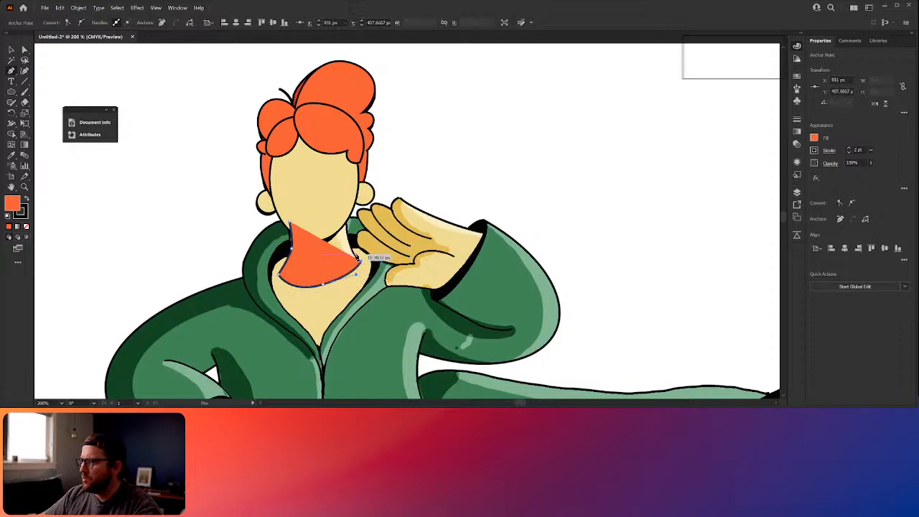
pyautogui.click(349, 245)
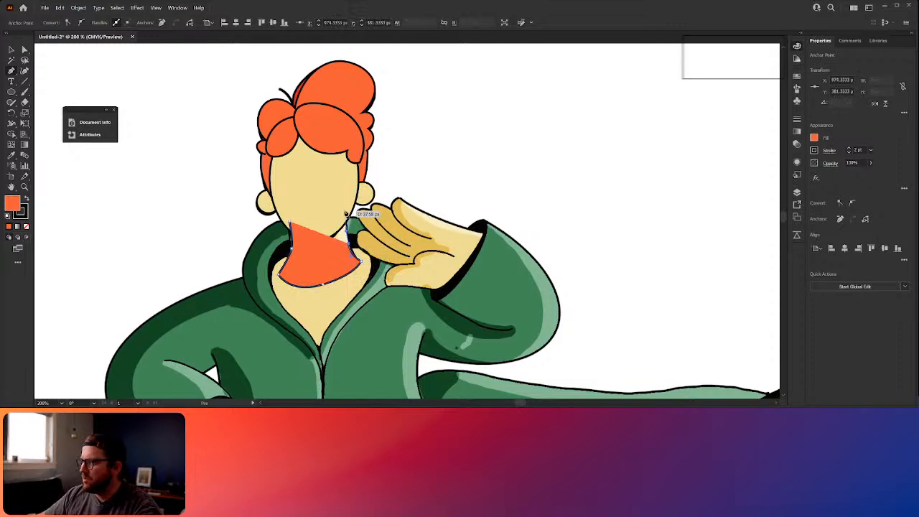
pyautogui.click(348, 214)
pyautogui.click(315, 209)
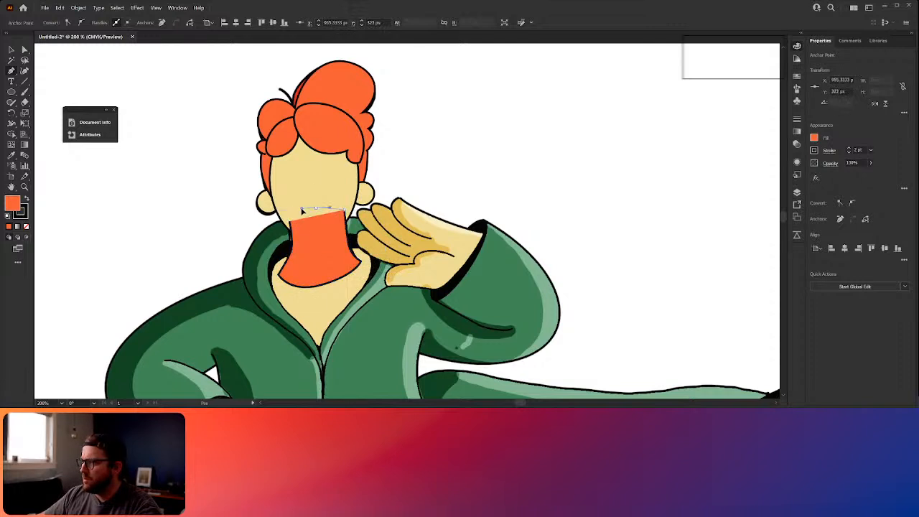
pyautogui.click(293, 218)
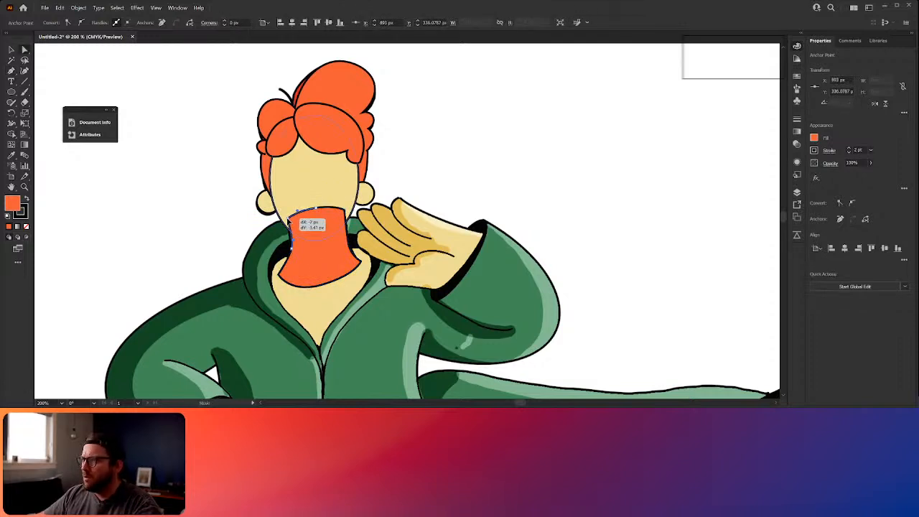
# Give the neck shape the face ellipse's skin fill and black stroke, and place it behind the face
pyautogui.press('v')
pyautogui.press('i')
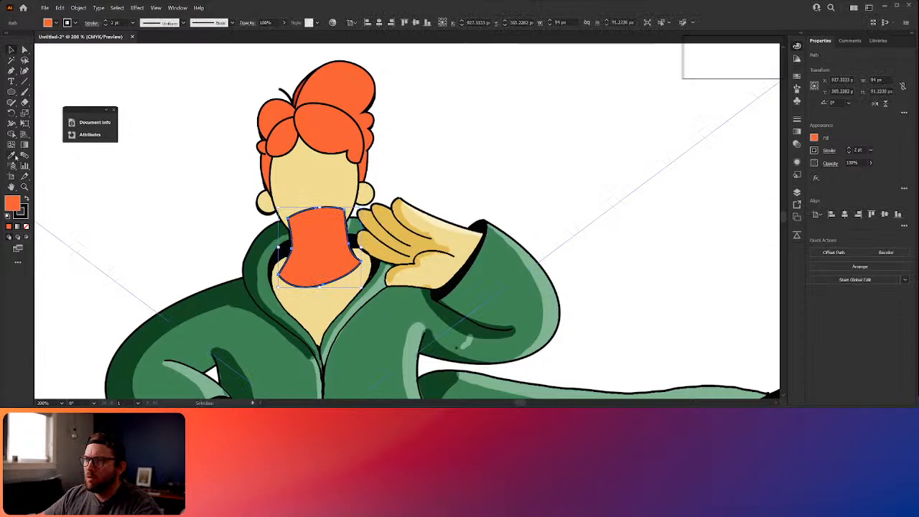
pyautogui.click(298, 182)
pyautogui.press('v')
pyautogui.press('a')
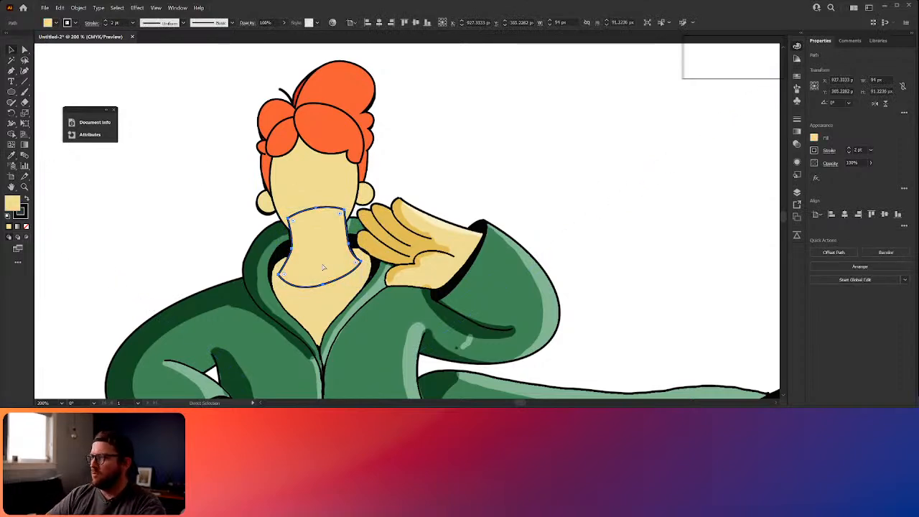
pyautogui.hotkey('ctrl', 'shift', '[')
pyautogui.press('v')
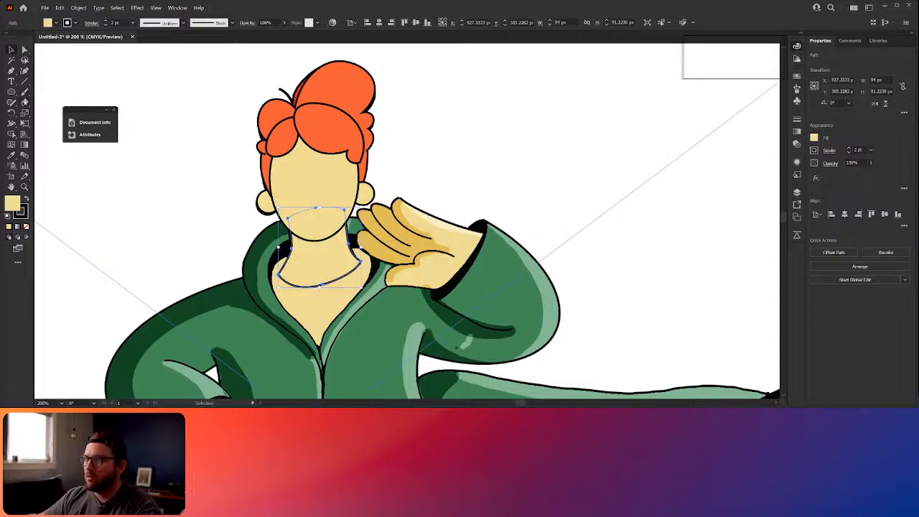
# Cut the neck outline at its two lower corners with the Scissors tool and delete the bottom curve between them
pyautogui.click(24, 102)
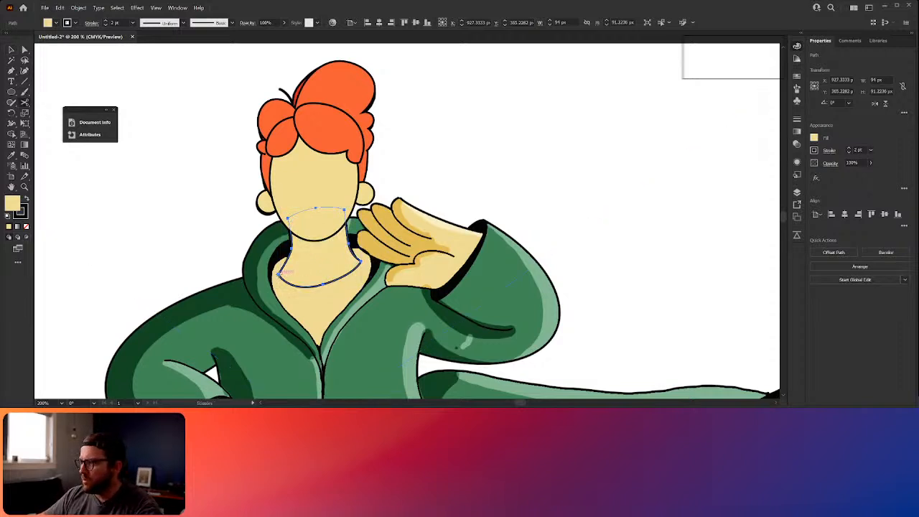
pyautogui.click(280, 274)
pyautogui.click(361, 262)
pyautogui.press('v')
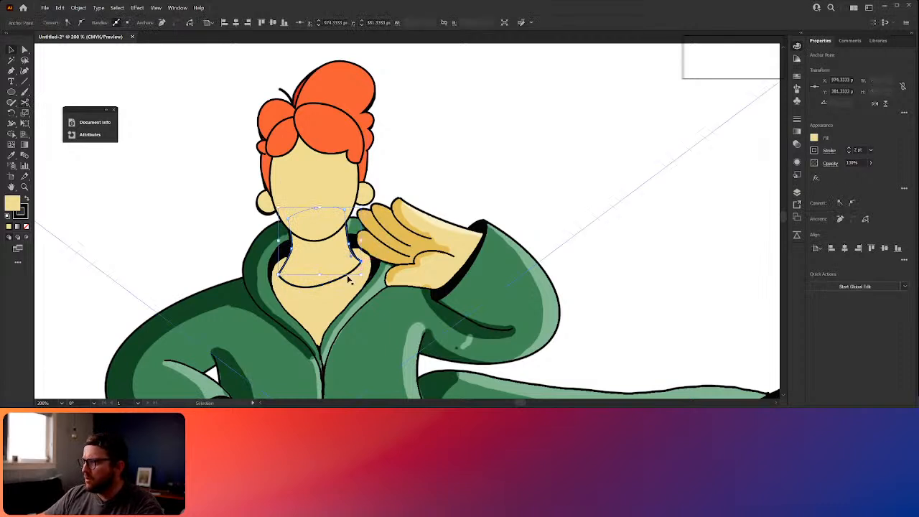
pyautogui.click(343, 277)
pyautogui.press('Delete')
pyautogui.click(522, 162)
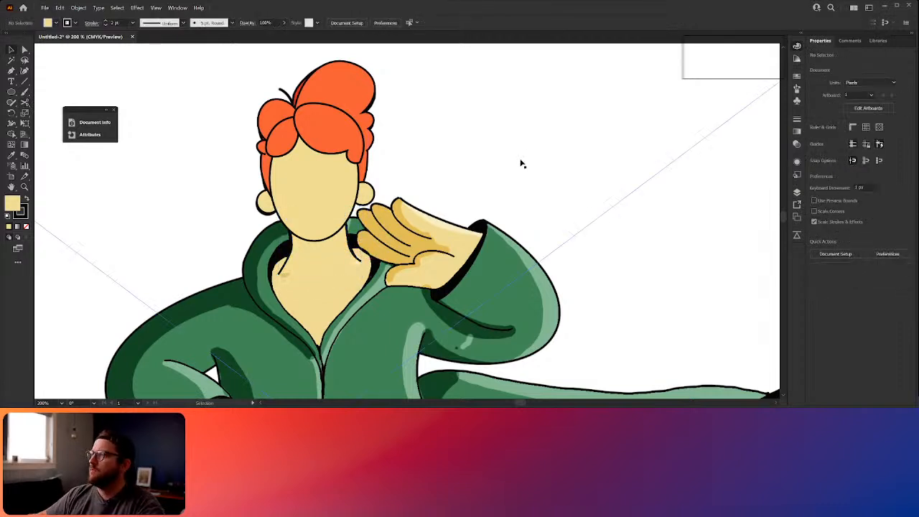
# Draw a closed torso shape about 247 by 291 px from the curved shoulder line down to the waistband with the Pen tool
pyautogui.scroll(-3, 344, 347)
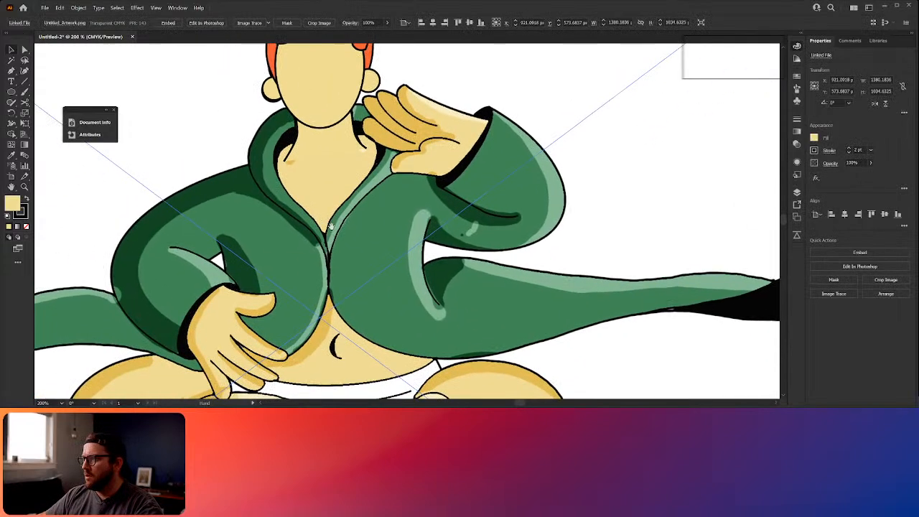
pyautogui.keyDown('alt'); pyautogui.scroll(-1, 273, 231); pyautogui.keyUp('alt')
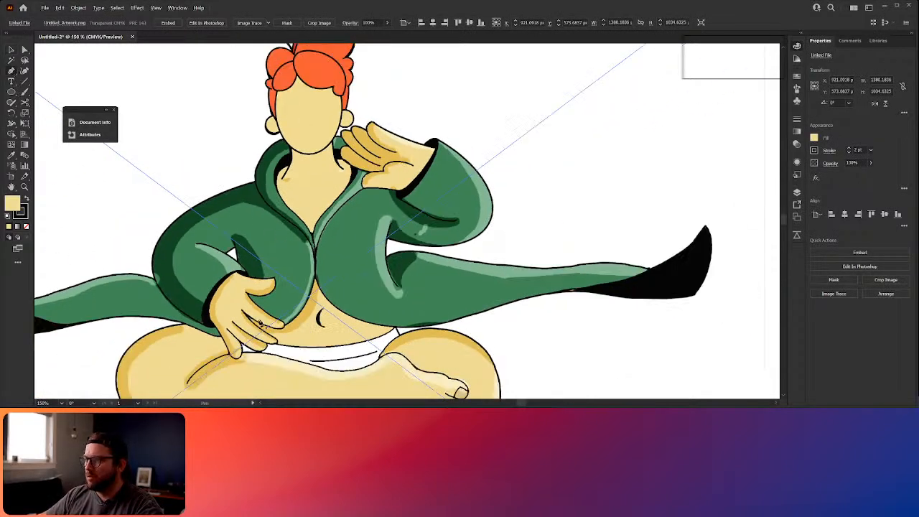
pyautogui.click(244, 331)
pyautogui.moveTo(327, 350); pyautogui.dragTo(387, 198)
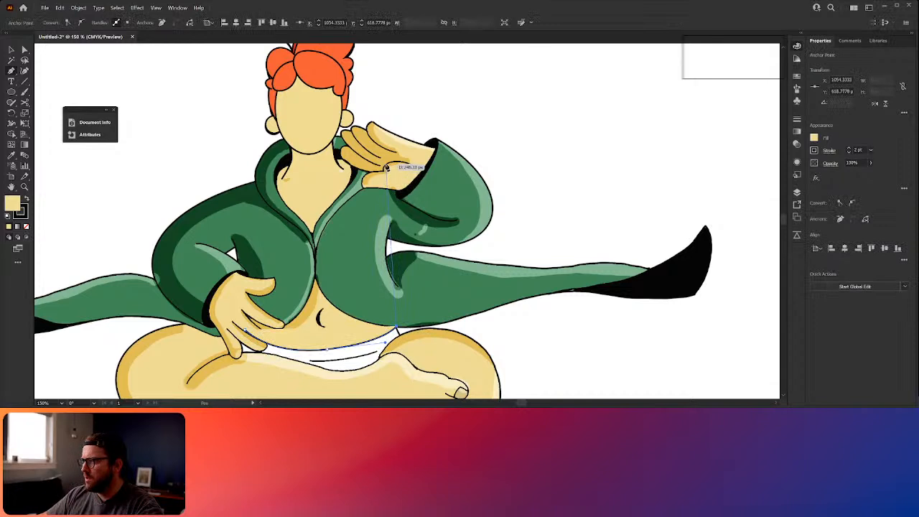
pyautogui.click(386, 164)
pyautogui.moveTo(357, 166); pyautogui.dragTo(237, 185)
pyautogui.click(234, 184)
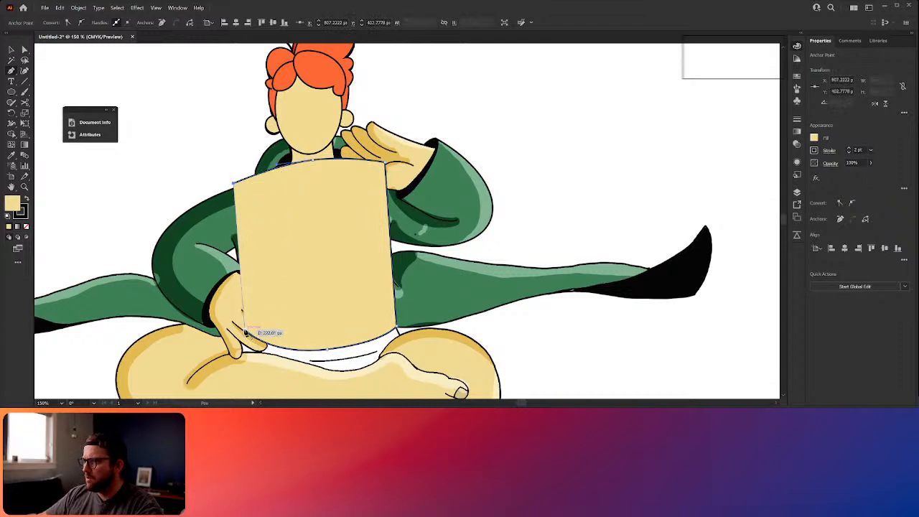
pyautogui.click(245, 330)
# Arrange the torso shape behind the neck so the neck lines lie over it, keeping it above the placed artwork
pyautogui.press('v')
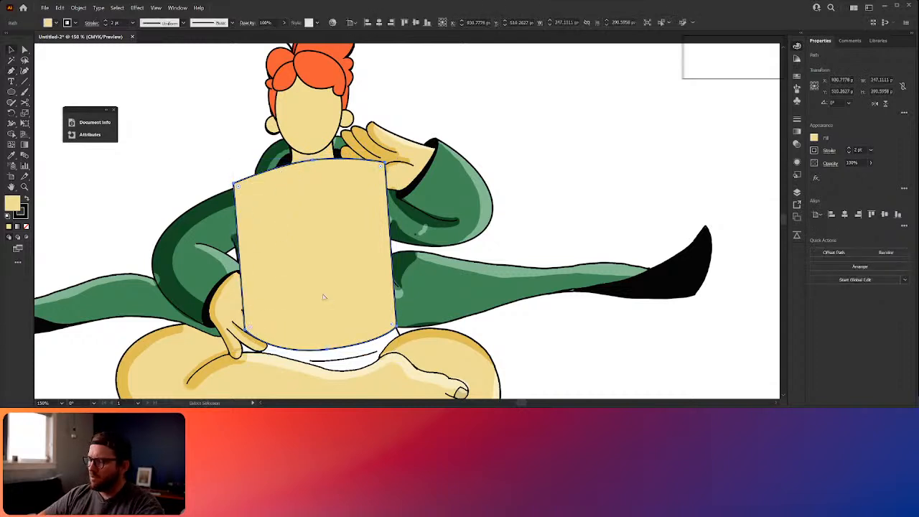
pyautogui.hotkey('ctrl', '[')
pyautogui.hotkey('ctrl', '[')
pyautogui.hotkey('ctrl', ']')
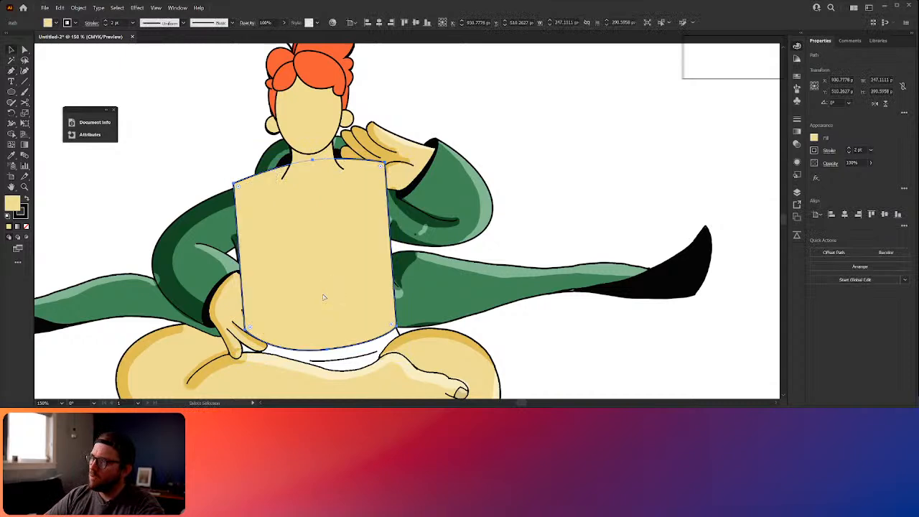
pyautogui.click(527, 272)
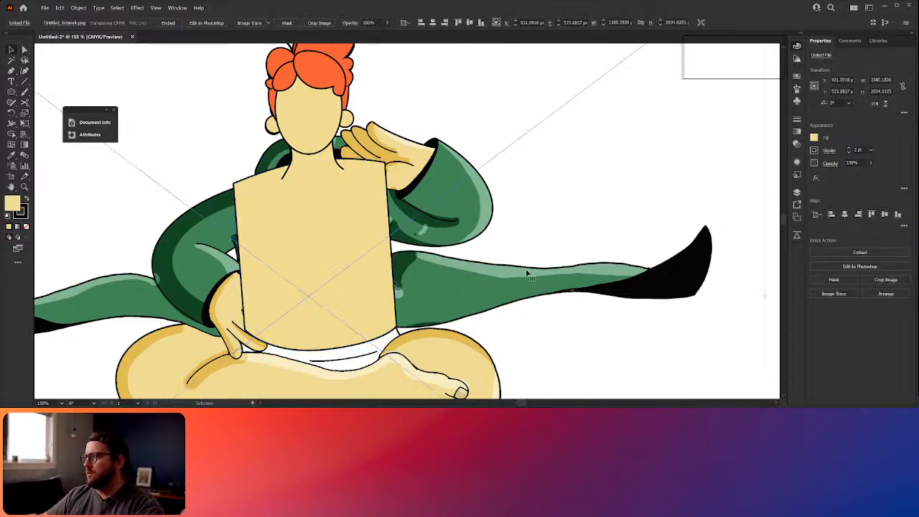
# Draw a small open curved line for the belly button on the lower torso with the Curvature tool
pyautogui.scroll(-1, 528, 272)
pyautogui.moveTo(528, 272); pyautogui.dragTo(431, 273)
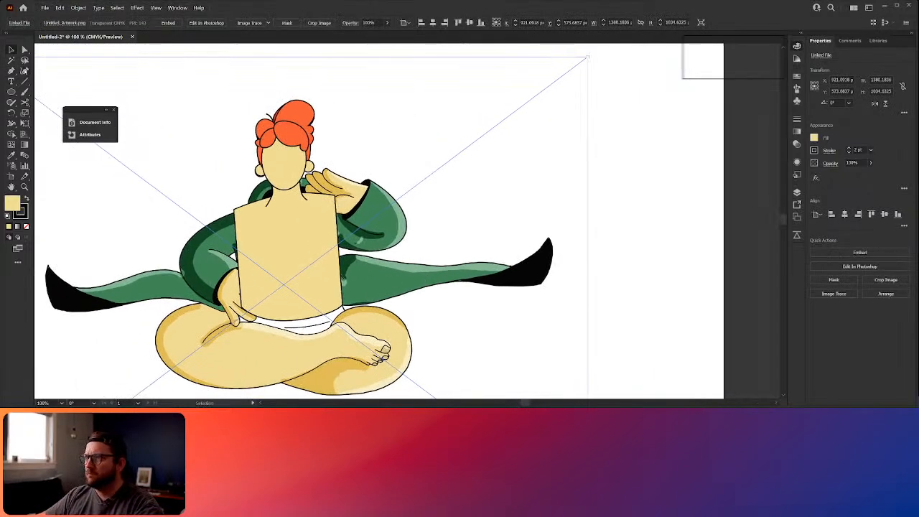
pyautogui.click(24, 70)
pyautogui.scroll(1, 312, 328)
pyautogui.click(278, 281)
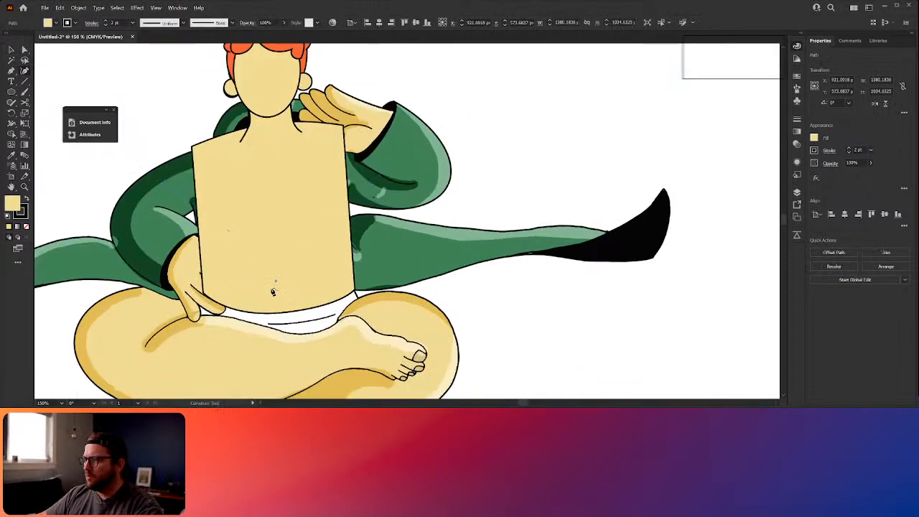
pyautogui.click(272, 288)
pyautogui.click(278, 296)
pyautogui.press('v')
pyautogui.click(593, 349)
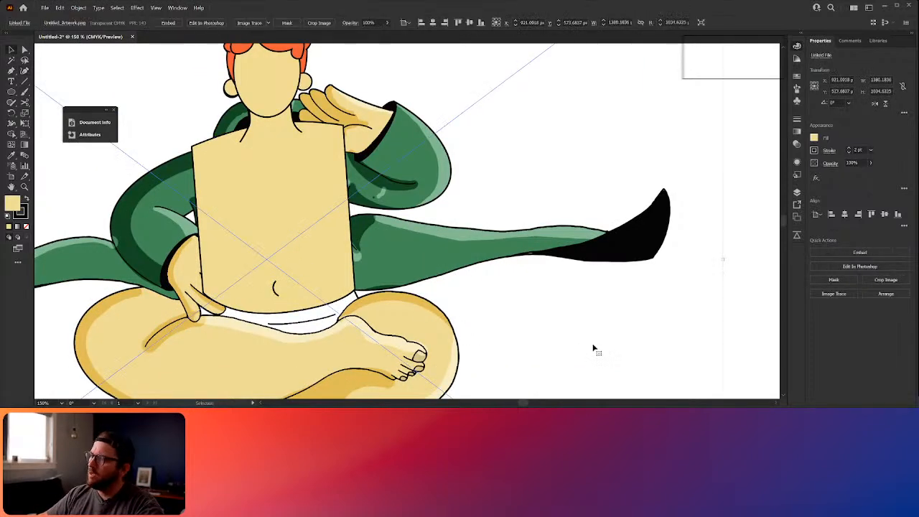
pyautogui.scroll(-1, 591, 349)
pyautogui.moveTo(591, 349); pyautogui.dragTo(435, 268)
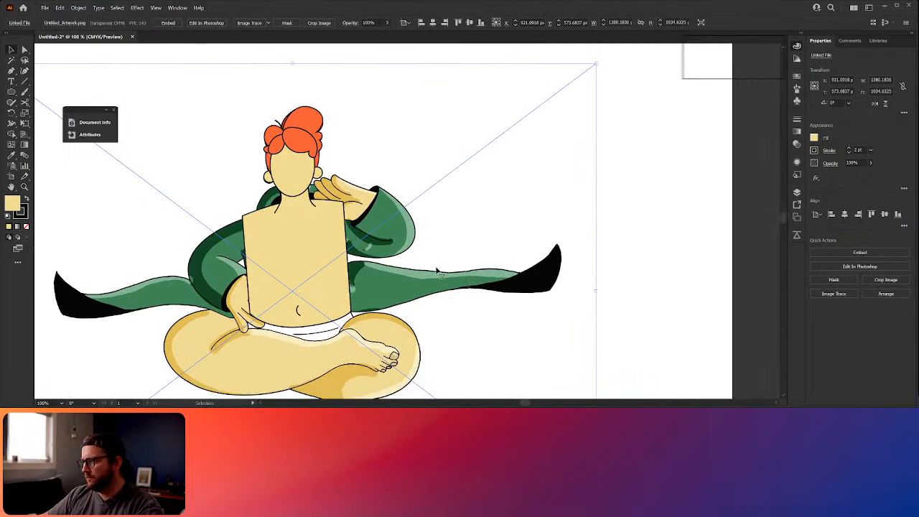
# Delete the middle anchor point of the torso's bottom edge and move its two lower corners down below the waistband line
pyautogui.moveTo(295, 374); pyautogui.dragTo(314, 287)
pyautogui.scroll(3, 323, 246)
pyautogui.scroll(-2, 323, 243)
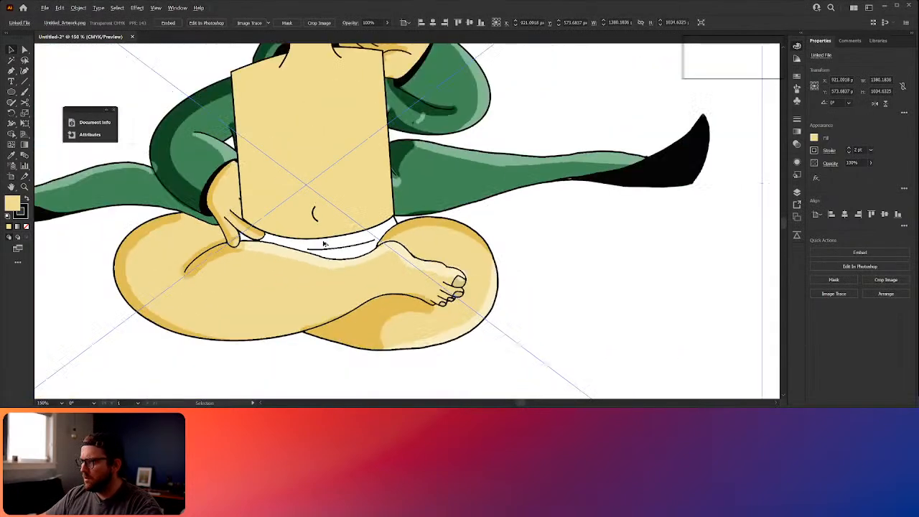
pyautogui.click(273, 222)
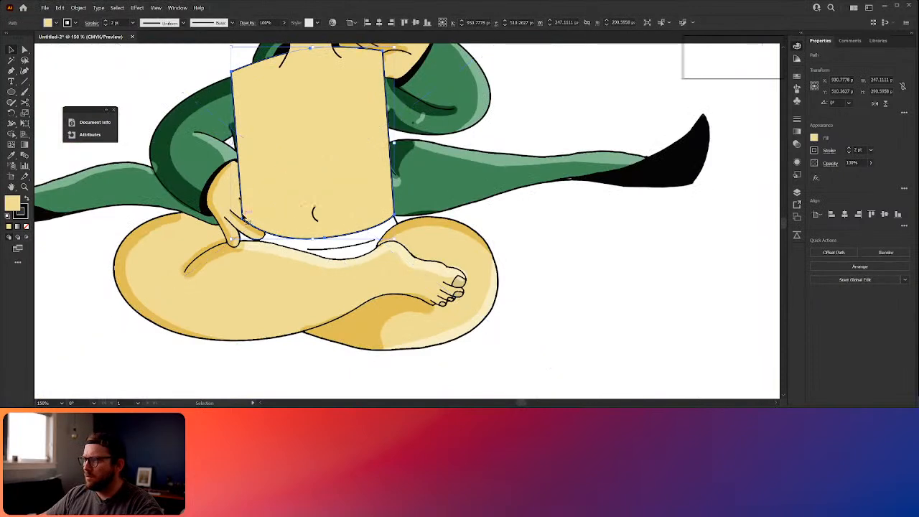
pyautogui.click(11, 70)
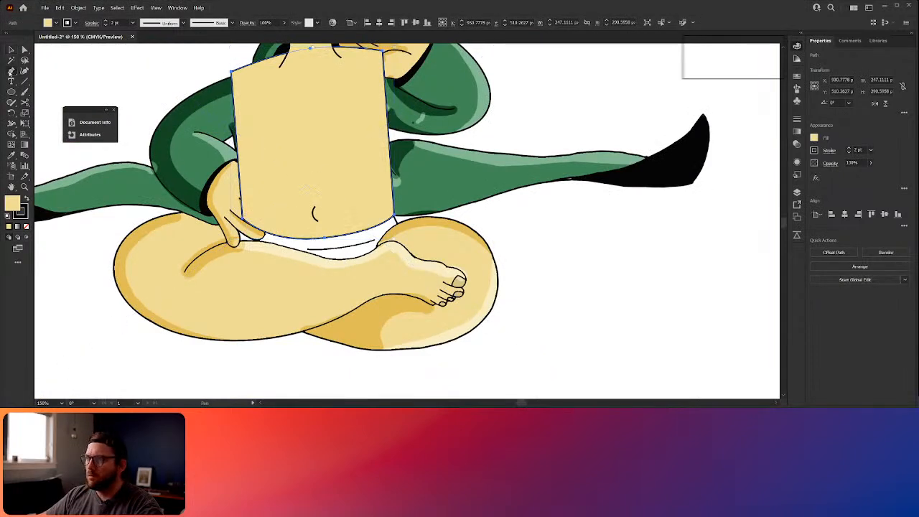
pyautogui.click(319, 237)
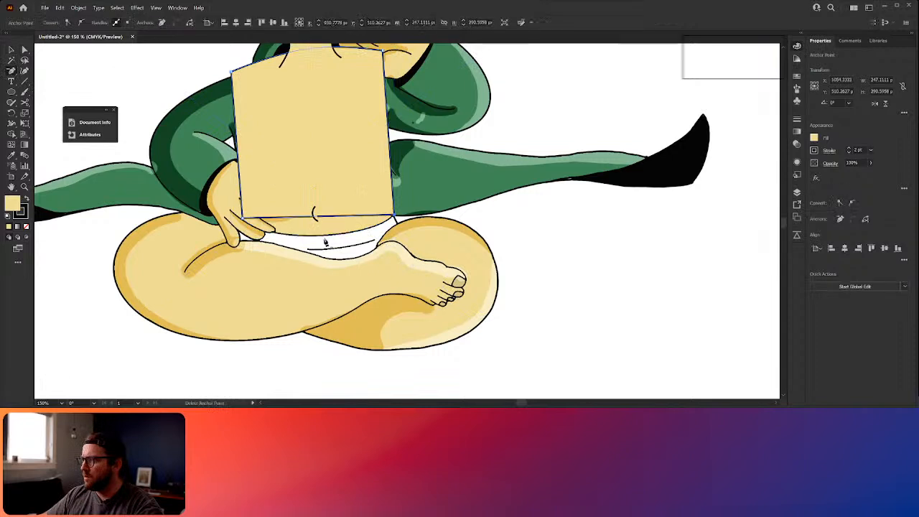
pyautogui.press('a')
pyautogui.click(243, 218)
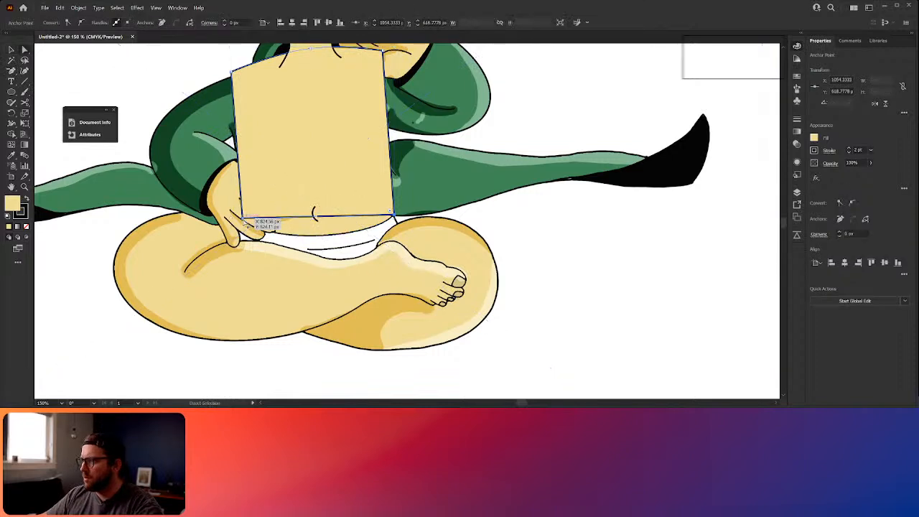
pyautogui.keyDown('shift'); pyautogui.click(395, 216); pyautogui.keyUp('shift')
pyautogui.moveTo(394, 216); pyautogui.dragTo(393, 237)
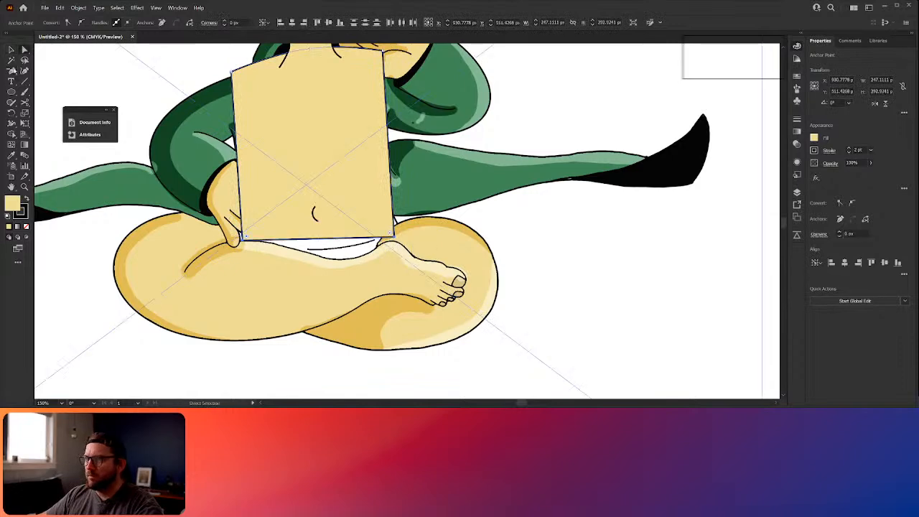
# Draw a closed underwear shape about 244 by 159 px over the torso's bottom with the Pen tool, giving it a curved waistband
pyautogui.press('-')
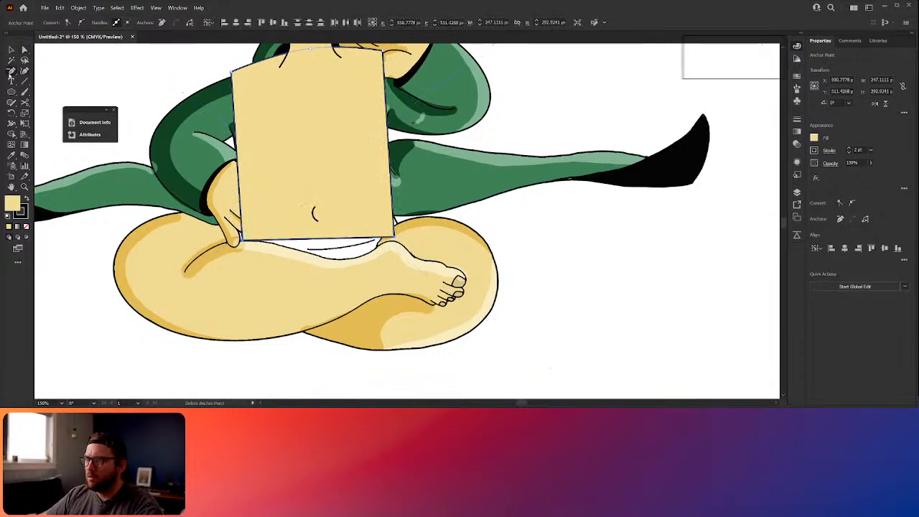
pyautogui.click(12, 71)
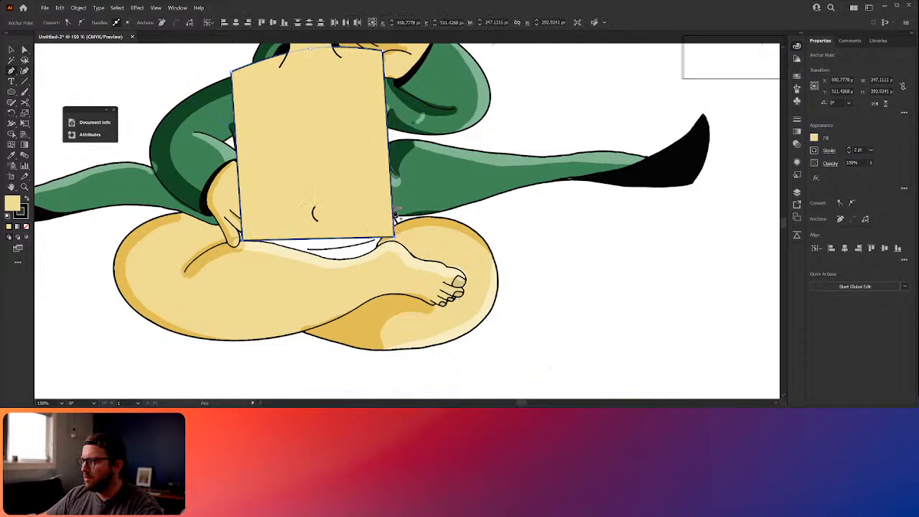
pyautogui.click(393, 213)
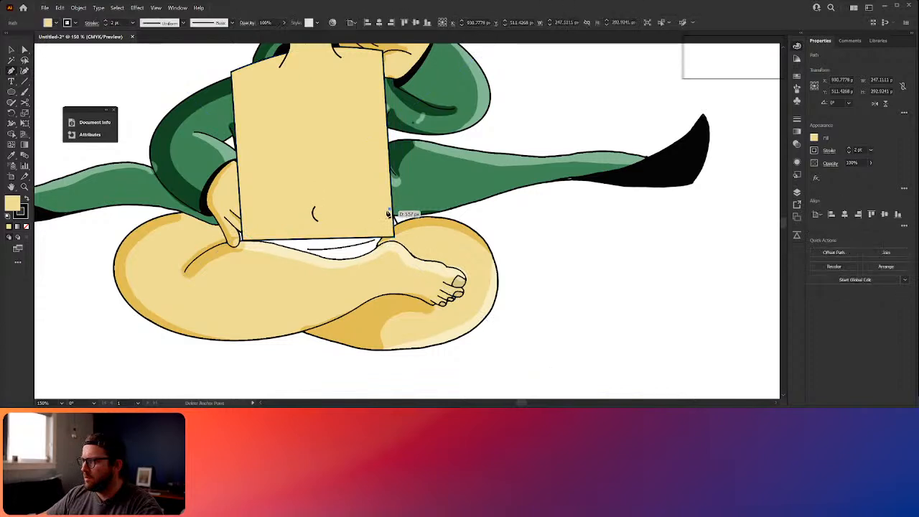
pyautogui.moveTo(321, 228); pyautogui.dragTo(274, 229)
pyautogui.click(242, 217)
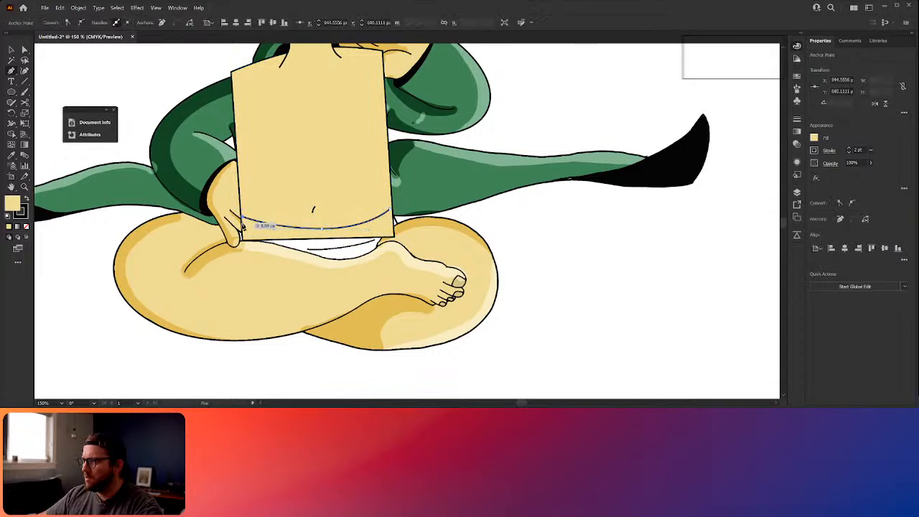
pyautogui.click(296, 314)
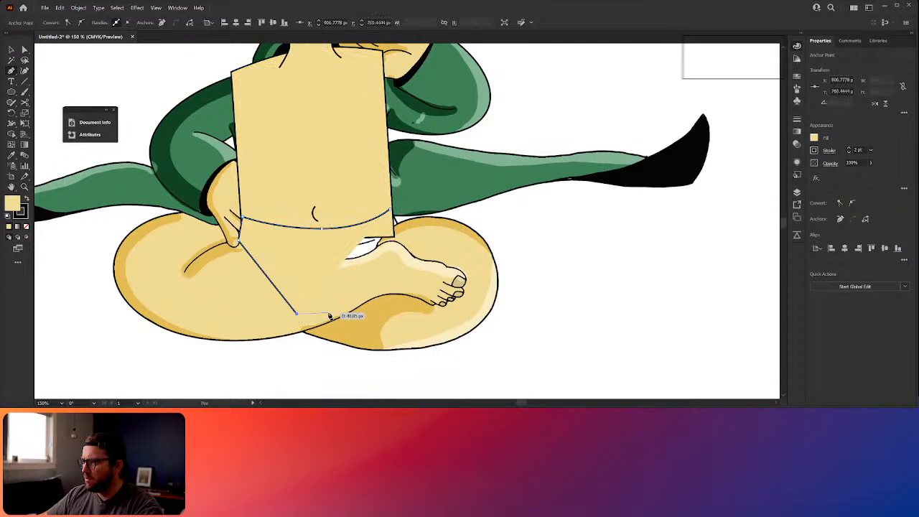
pyautogui.click(330, 315)
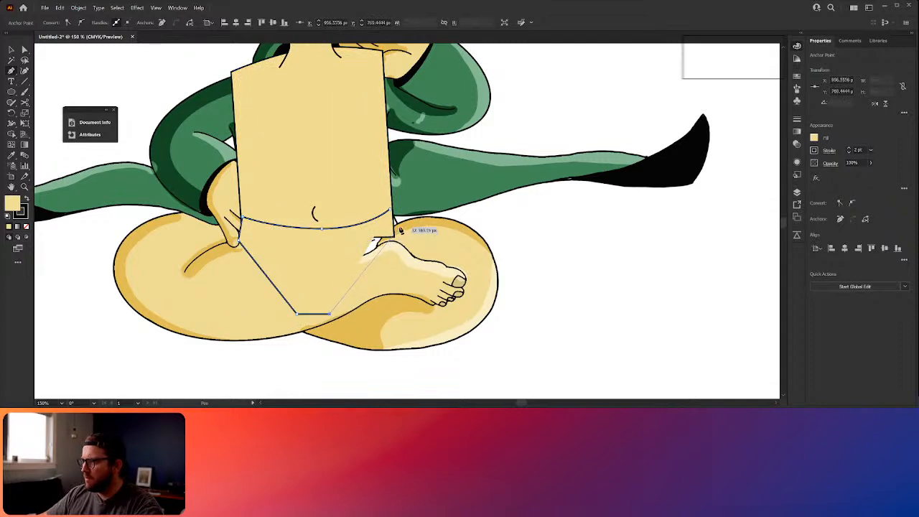
pyautogui.click(398, 225)
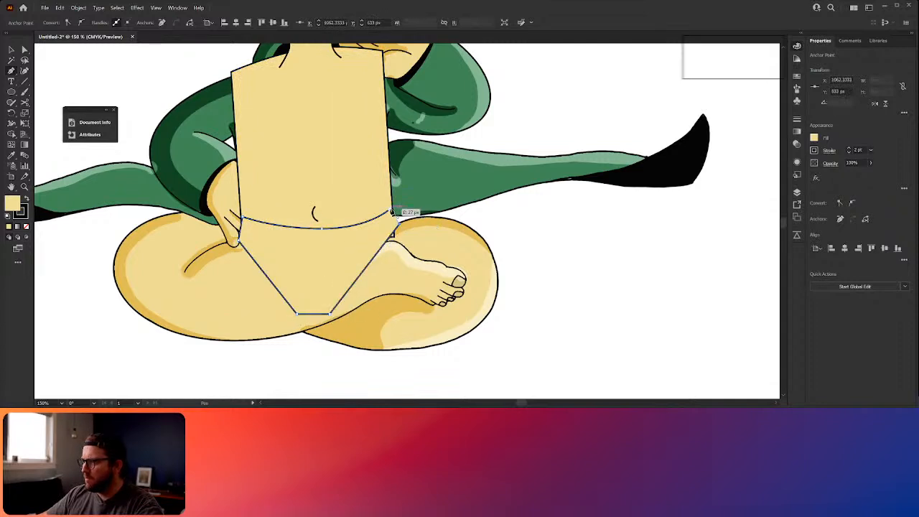
pyautogui.click(390, 209)
pyautogui.click(390, 209)
pyautogui.hotkey('ctrl', 'z')
# Move the underwear's two top corners onto the torso's side edges and reset its colours to white fill and black stroke
pyautogui.press('a')
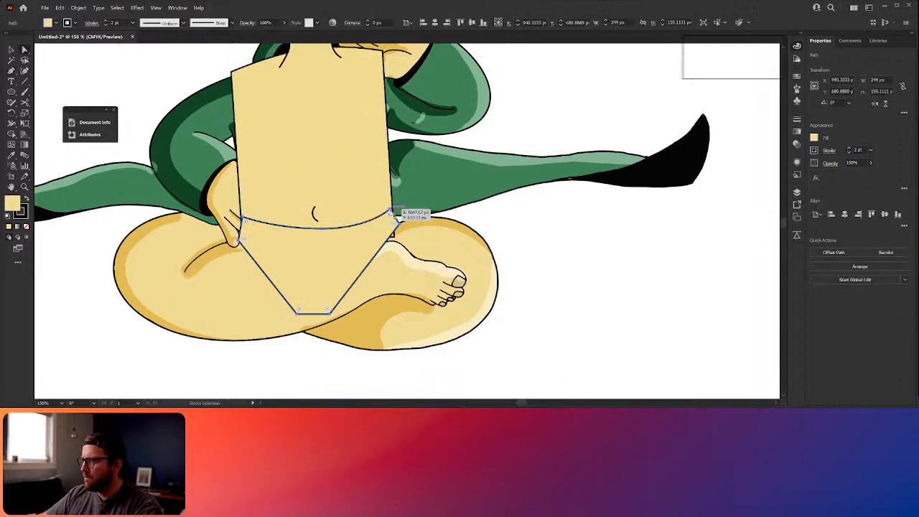
pyautogui.moveTo(390, 209); pyautogui.dragTo(393, 209)
pyautogui.hotkey('ctrl', 'z')
pyautogui.click(390, 209)
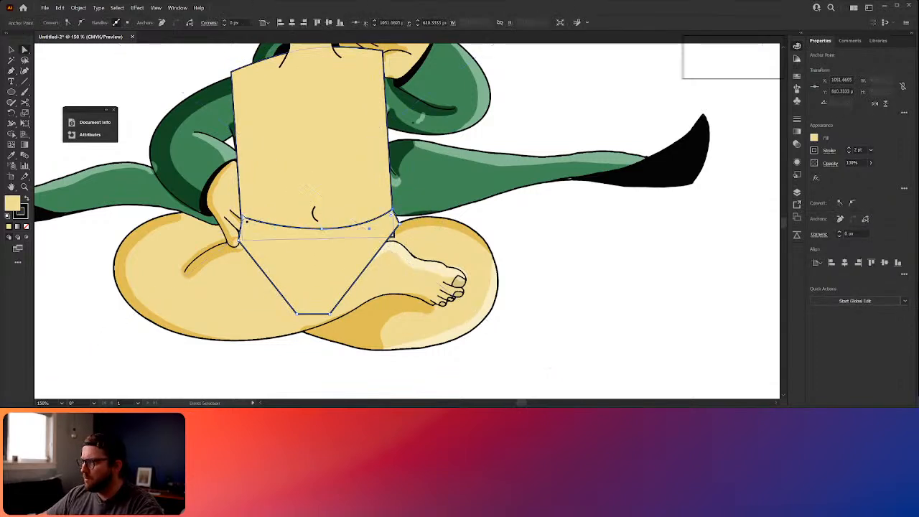
pyautogui.click(244, 218)
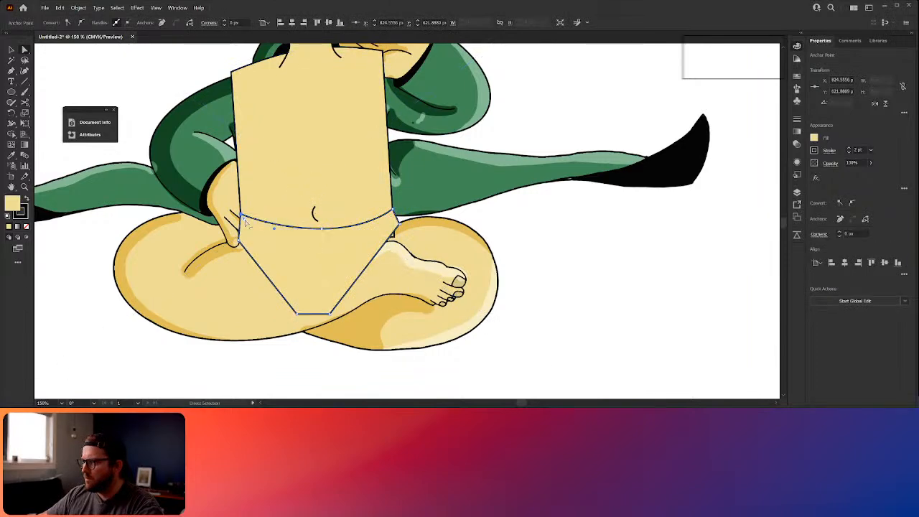
pyautogui.click(312, 278)
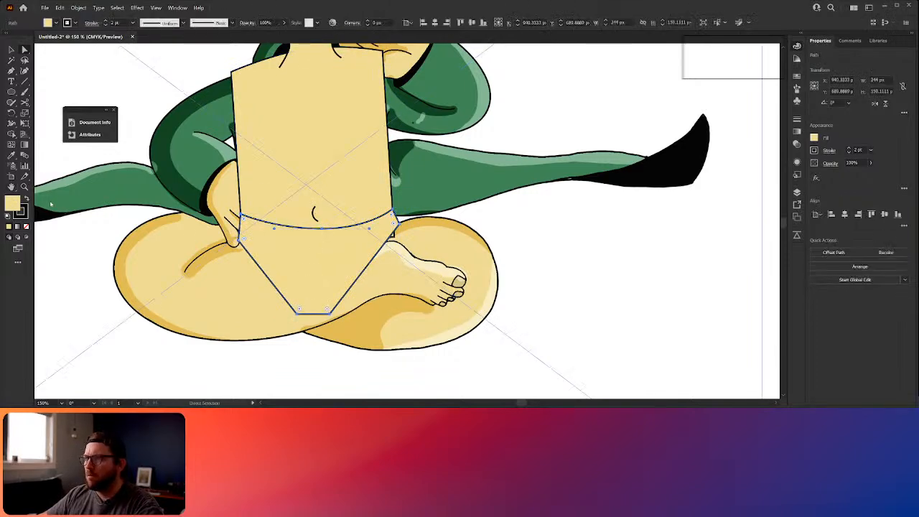
pyautogui.press('d')
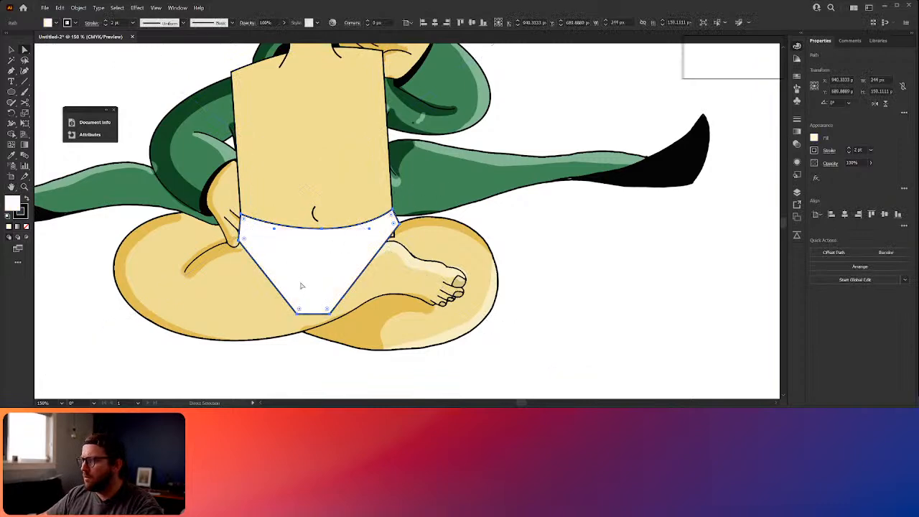
# Curve both leg openings of the underwear inward with the Anchor Point tool, pulling handles from the two side corners
pyautogui.hotkey('shift', 'c')
pyautogui.press('a')
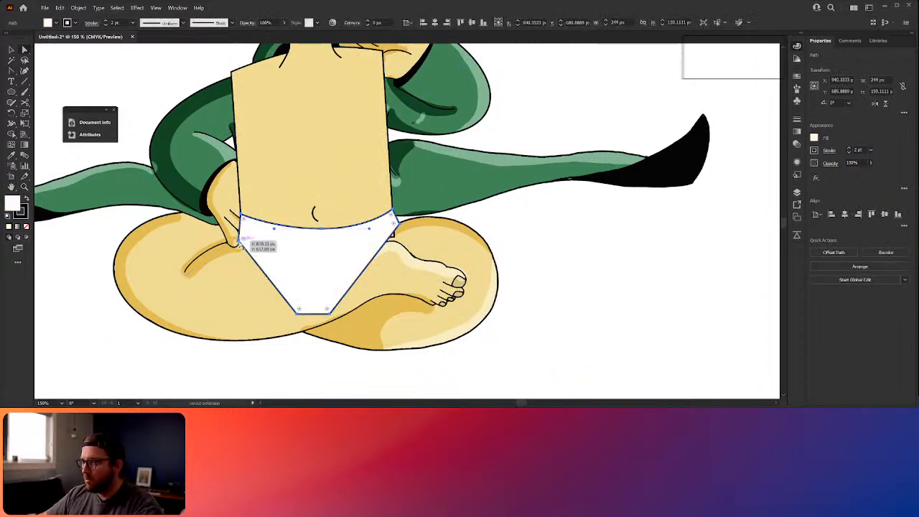
pyautogui.moveTo(239, 242); pyautogui.dragTo(286, 244)
pyautogui.hotkey('shift', 'c')
pyautogui.click(391, 219)
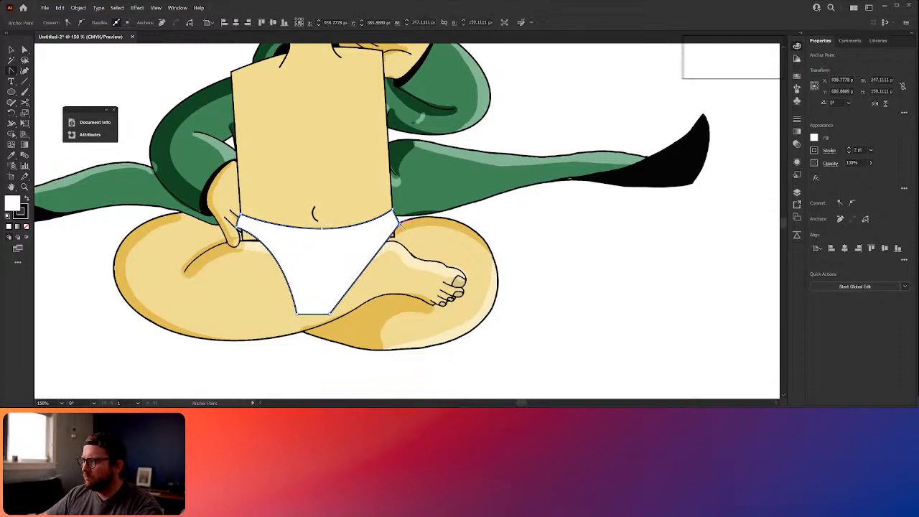
pyautogui.moveTo(390, 222); pyautogui.dragTo(334, 261)
pyautogui.press('v')
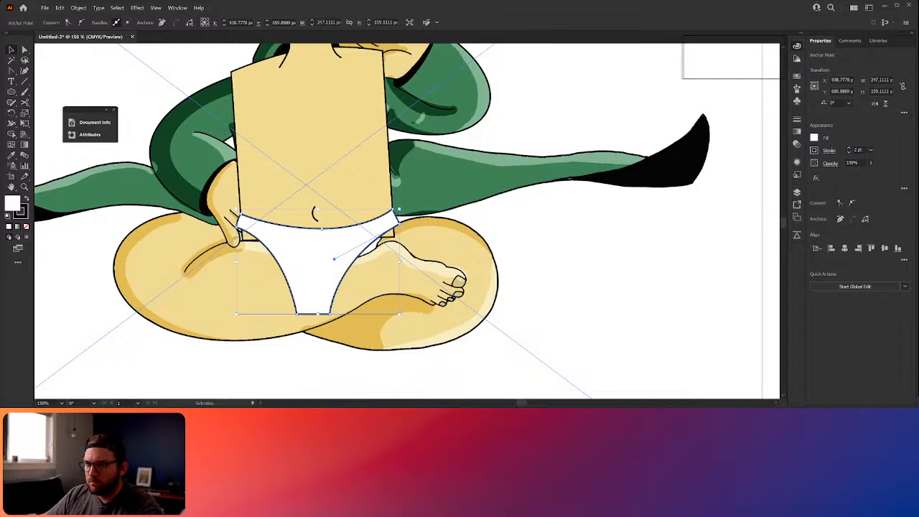
pyautogui.click(368, 288)
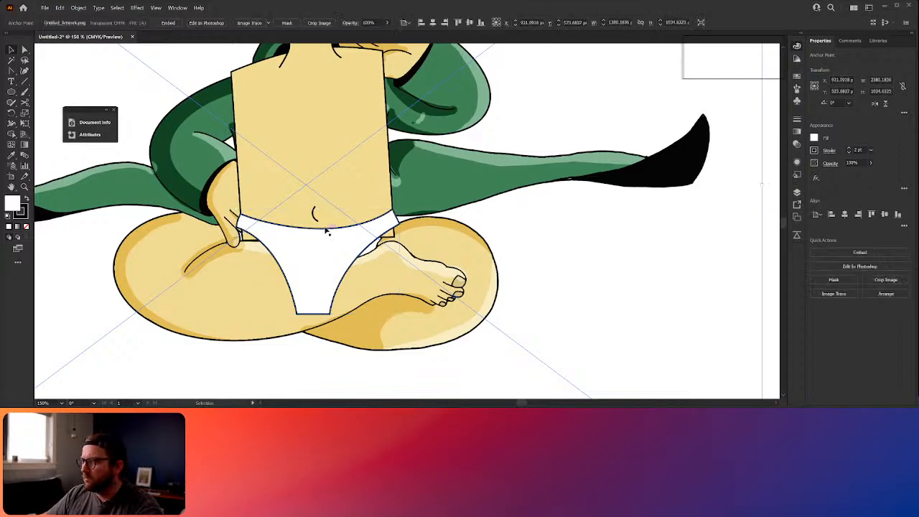
pyautogui.scroll(-1, 327, 228)
pyautogui.press('space')
pyautogui.moveTo(284, 156); pyautogui.dragTo(360, 198)
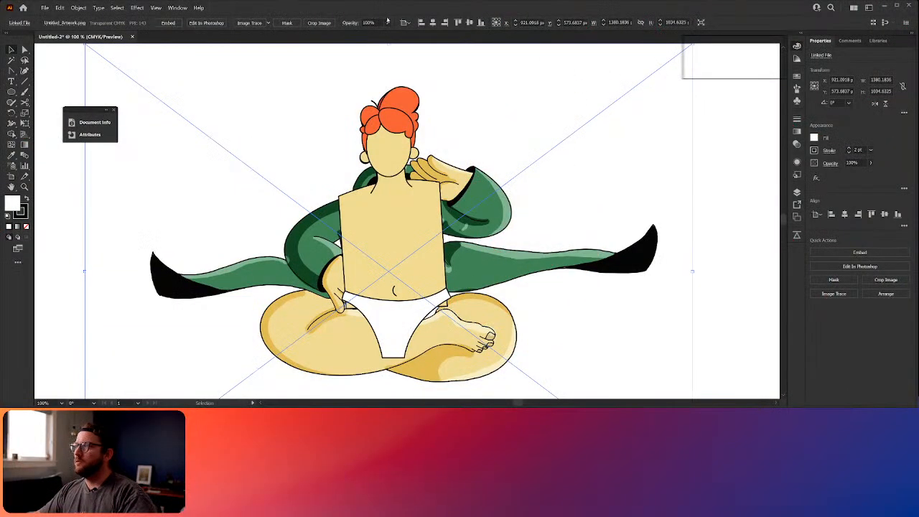
pyautogui.scroll(2, 499, 146)
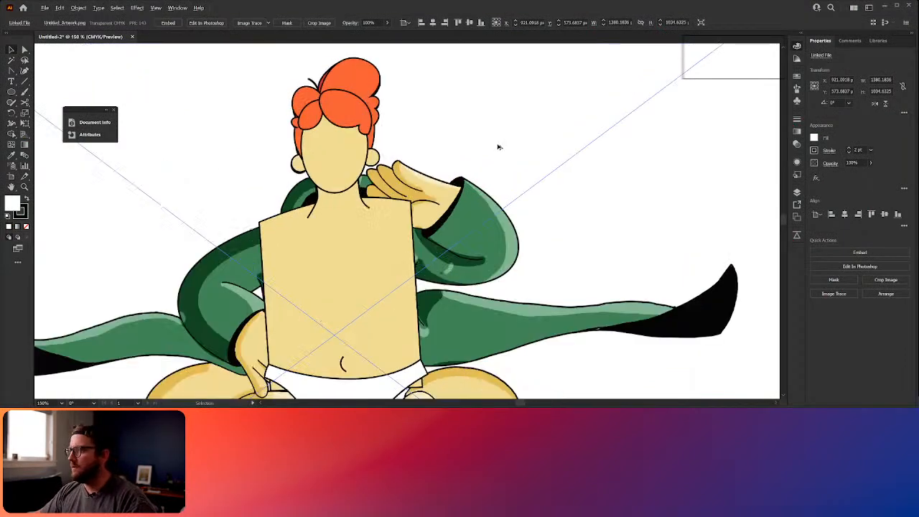
pyautogui.moveTo(407, 136); pyautogui.dragTo(386, 168)
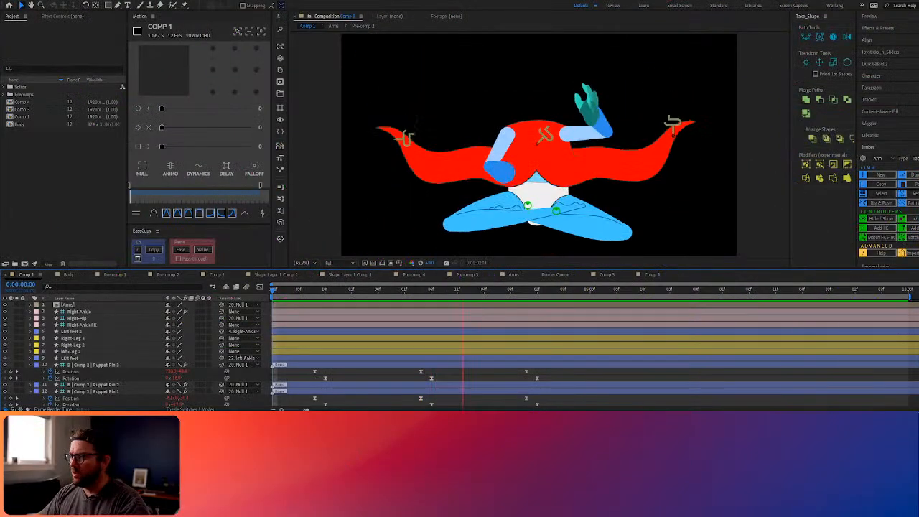
# Switch to After Effects and create a new composition named Head with a frame rate of 12 frames per second
pyautogui.click(74, 169)
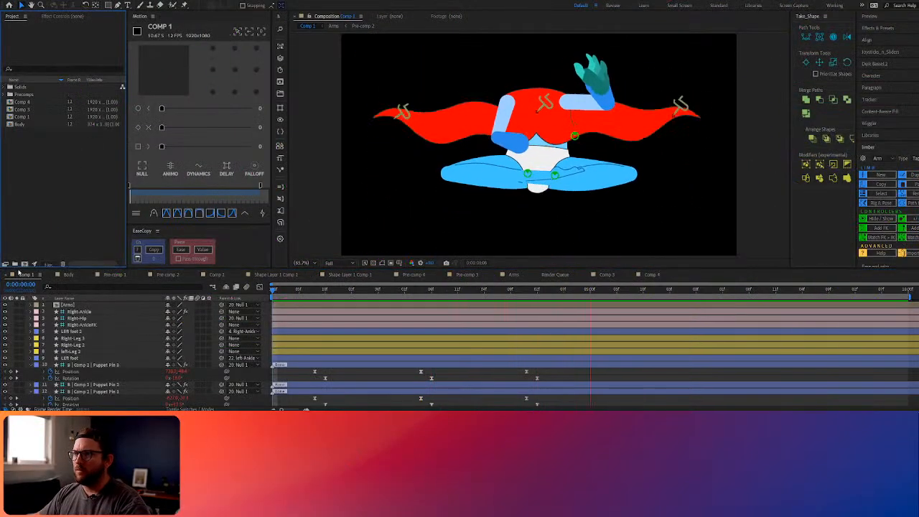
pyautogui.click(24, 264)
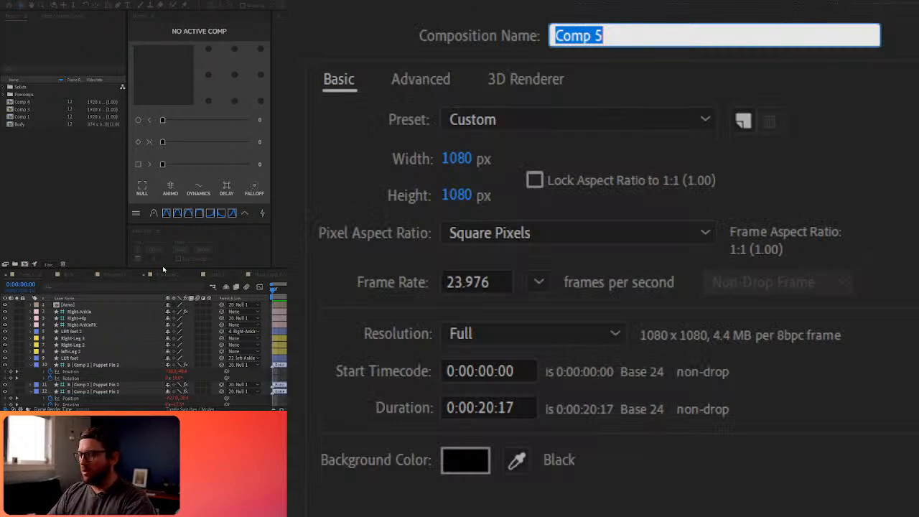
pyautogui.write('Head')
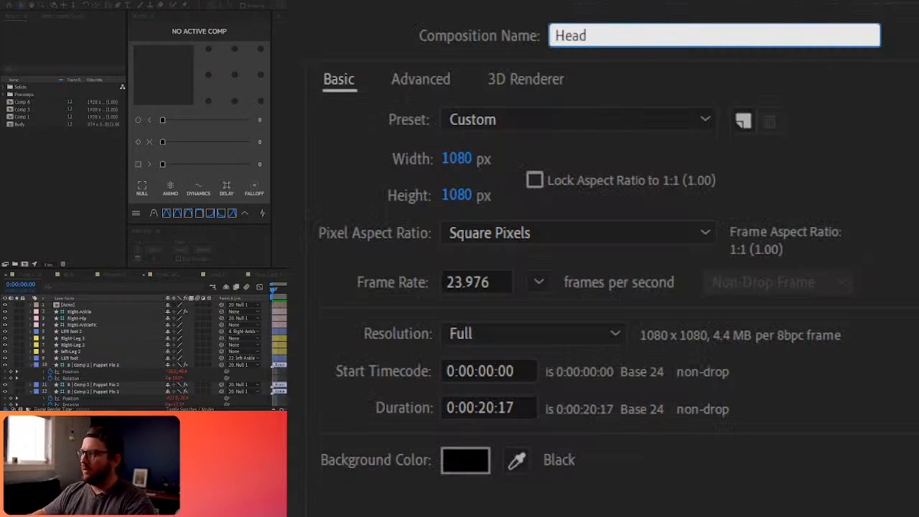
pyautogui.click(538, 287)
pyautogui.click(608, 389)
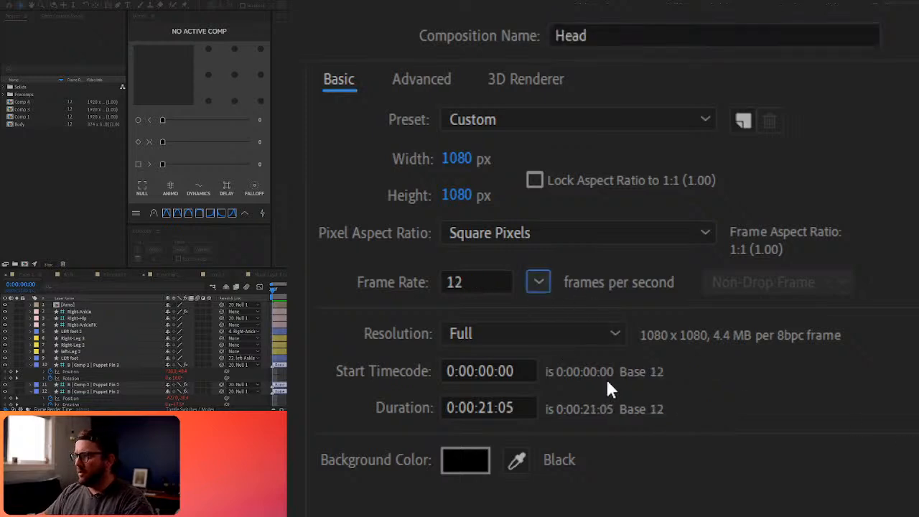
pyautogui.click(442, 318)
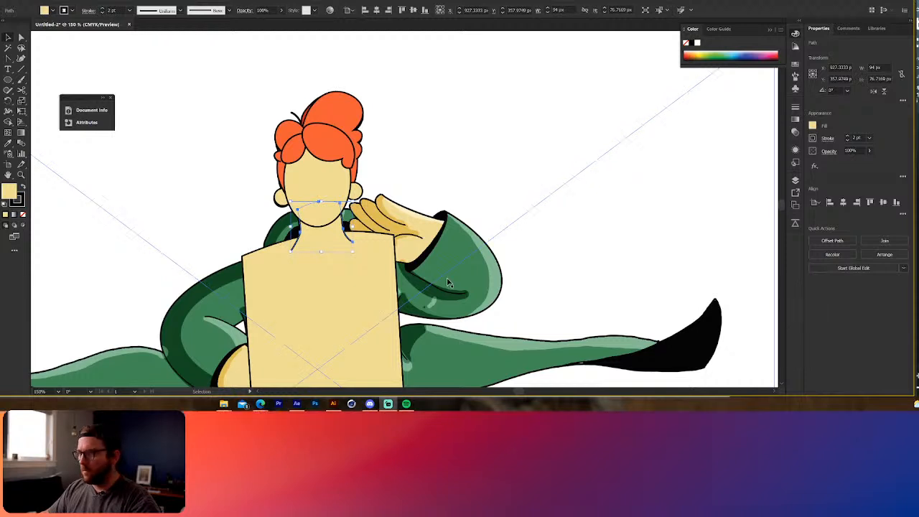
# Push the neck and the back hair shape to the After Effects composition with Overlord
pyautogui.click(794, 206)
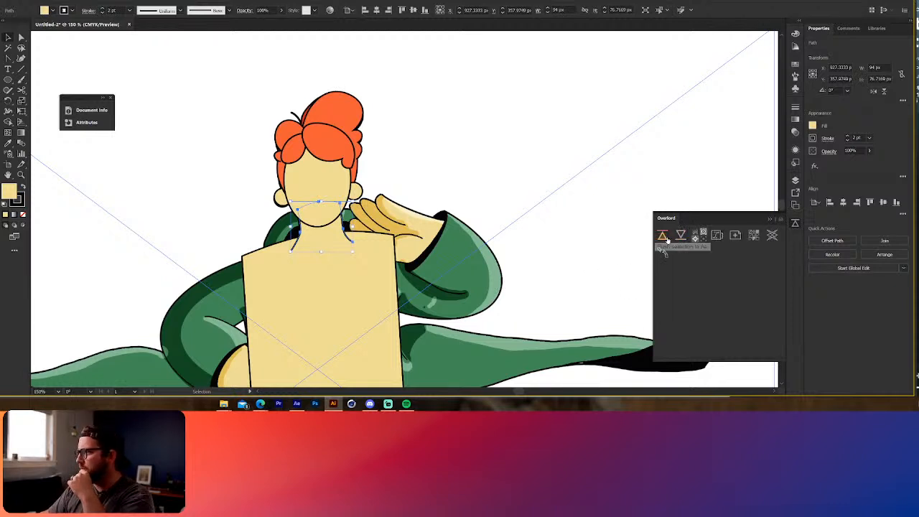
pyautogui.click(664, 240)
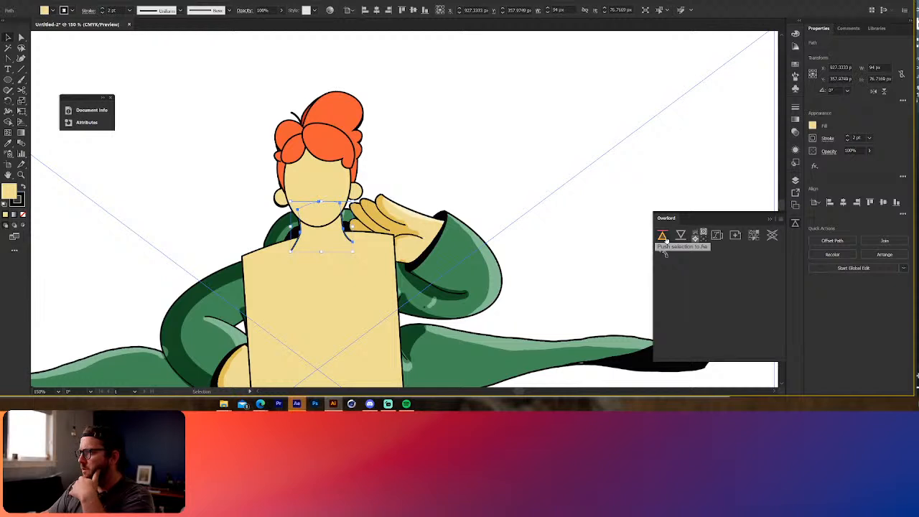
pyautogui.click(355, 193)
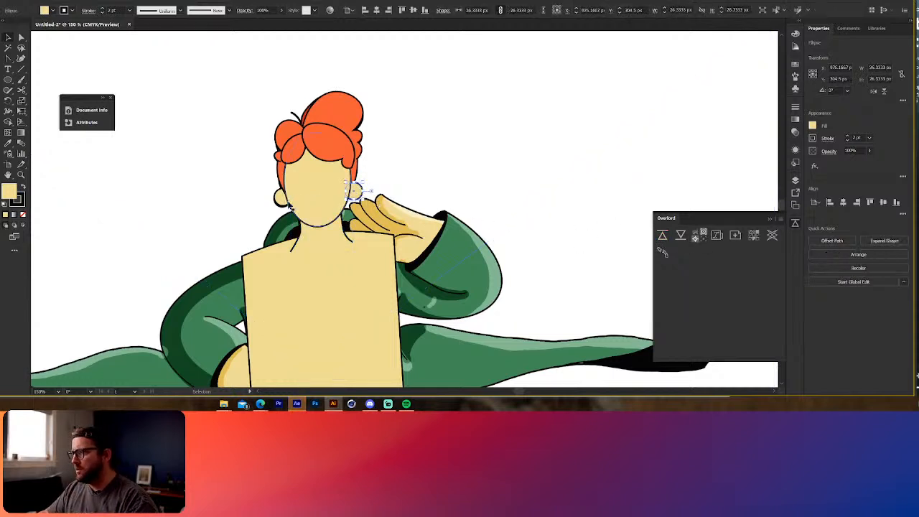
pyautogui.click(352, 166)
pyautogui.click(666, 236)
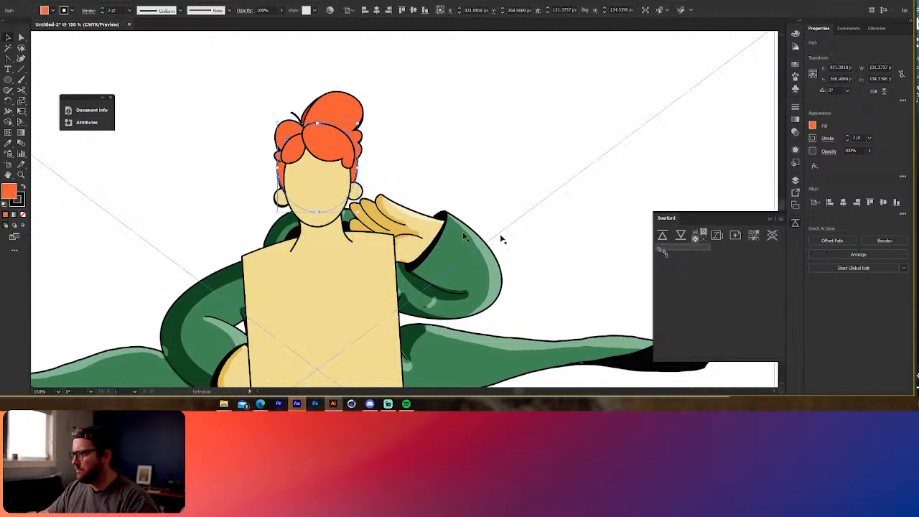
# Push the two ear circles to After Effects one at a time with Overlord
pyautogui.click(357, 193)
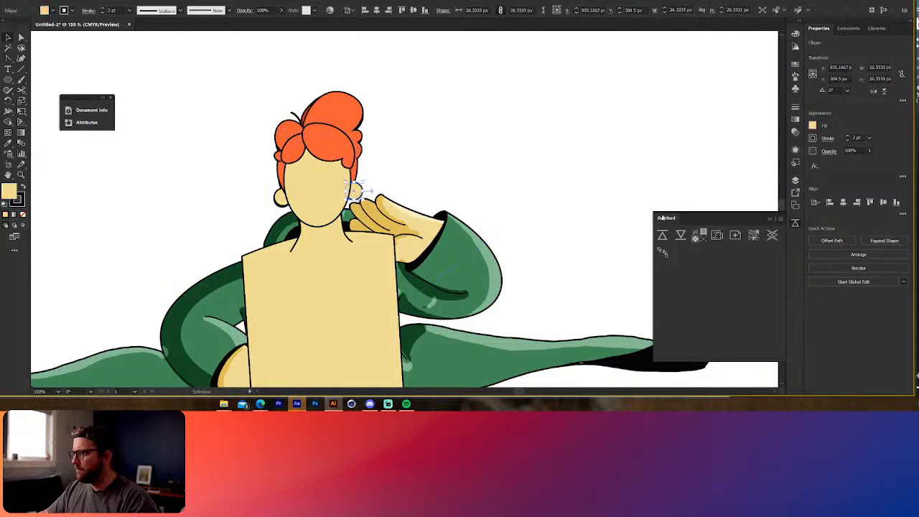
pyautogui.click(662, 237)
pyautogui.click(280, 198)
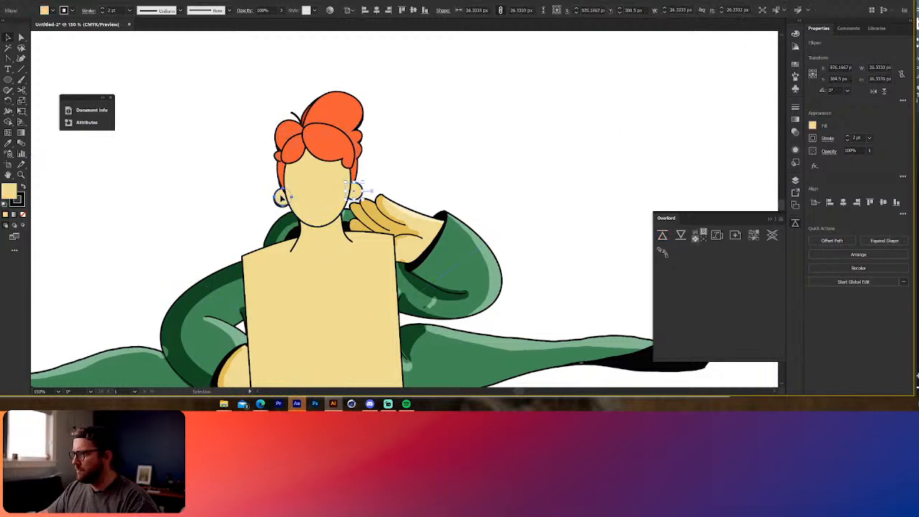
pyautogui.click(664, 238)
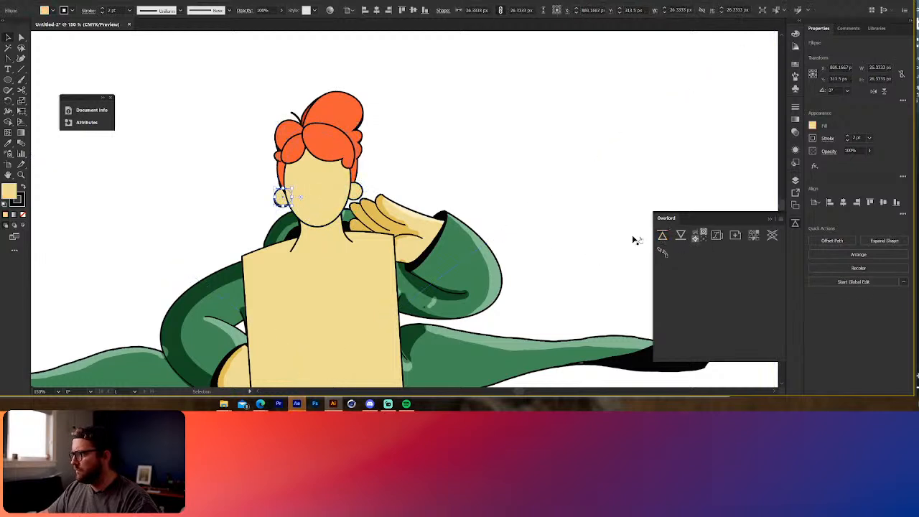
# Push the large top hair shape and the face ellipse to After Effects as separate layers
pyautogui.click(350, 117)
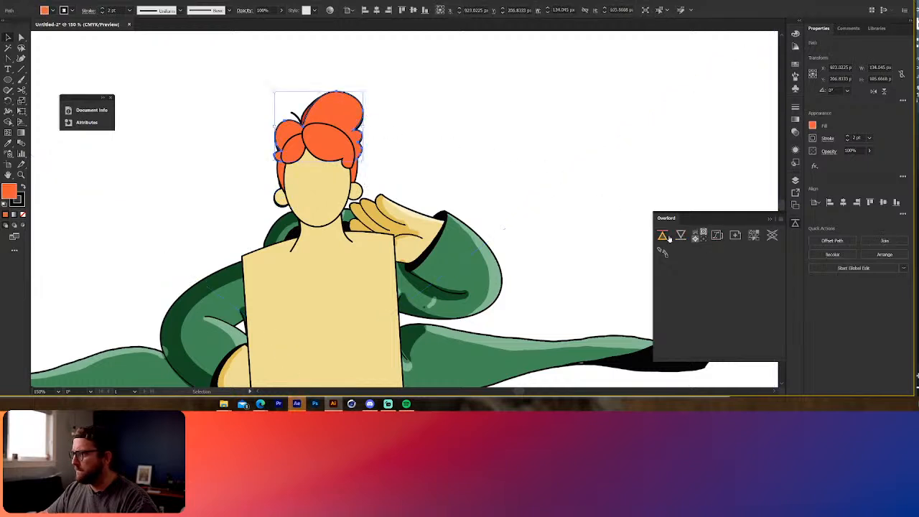
pyautogui.click(666, 239)
pyautogui.click(327, 199)
pyautogui.click(663, 237)
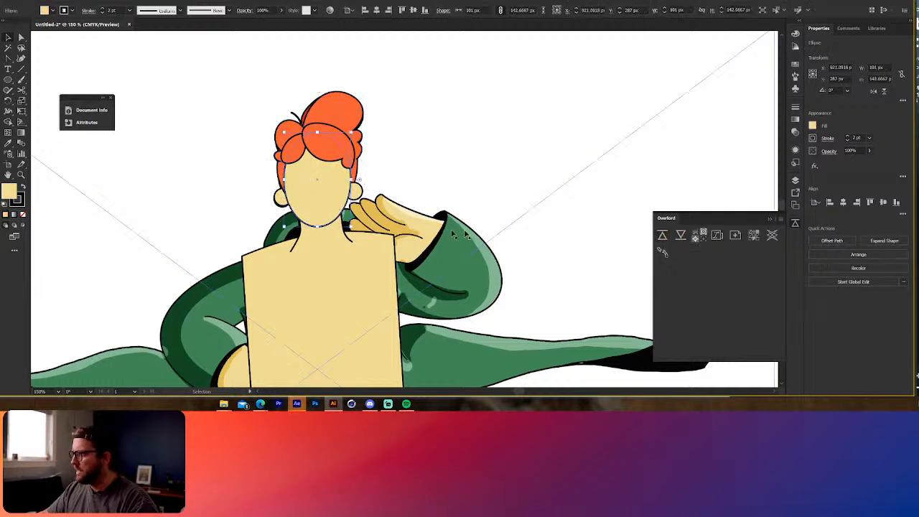
# Push the two front hair pieces over the forehead to After Effects
pyautogui.click(294, 153)
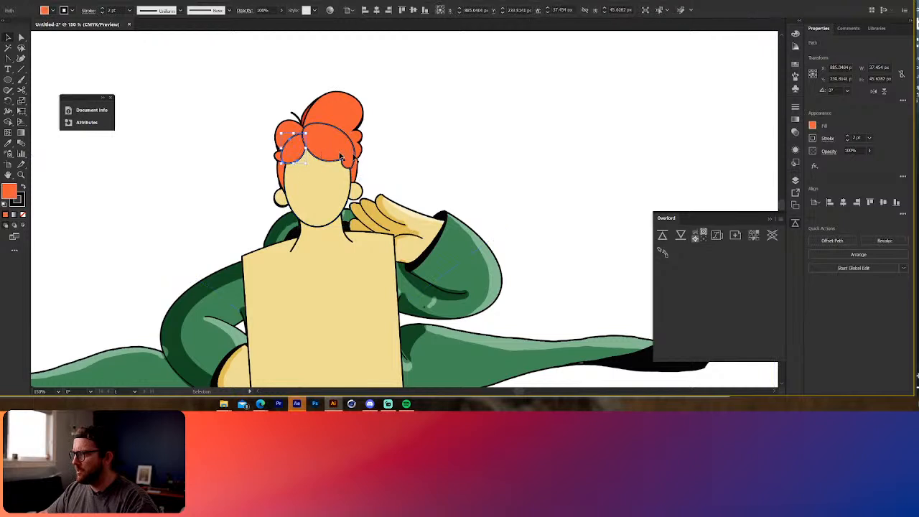
pyautogui.click(662, 238)
pyautogui.click(342, 149)
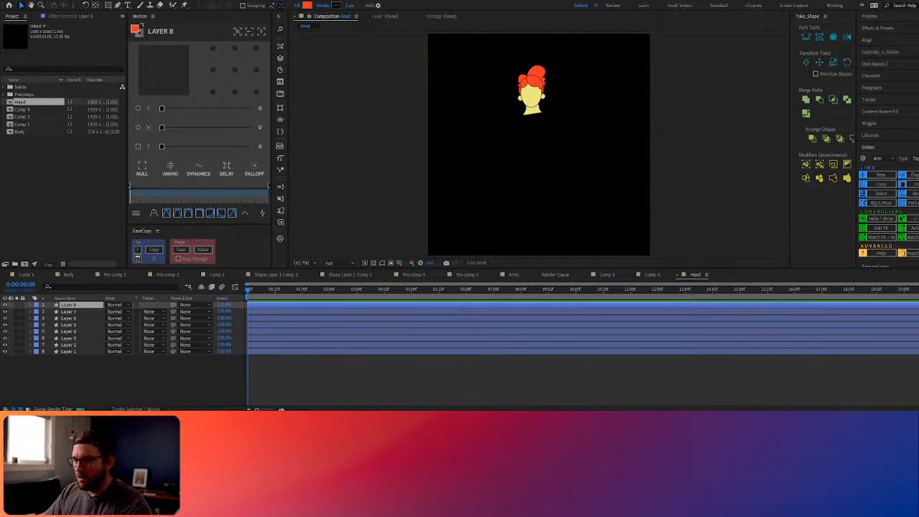
# Enlarge the view of the head and turn on mask and shape path visibility with the topmost hair layer selected
pyautogui.click(541, 139)
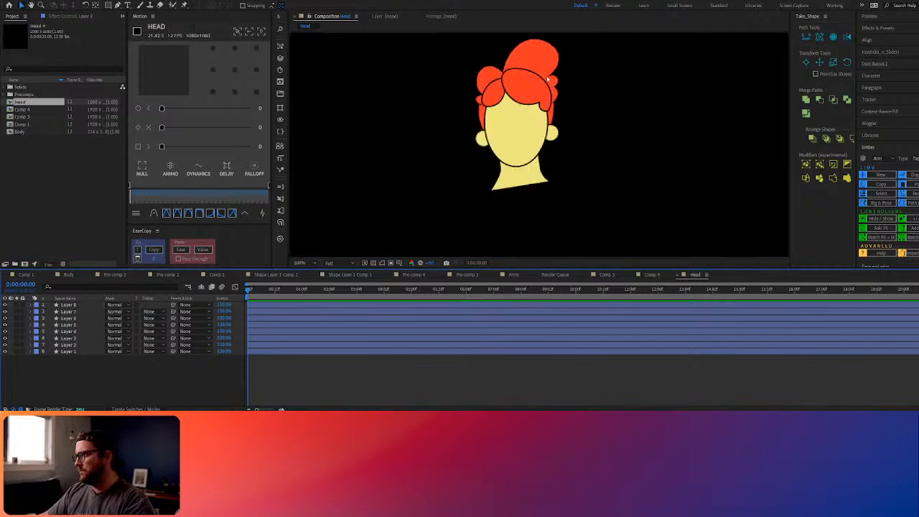
pyautogui.scroll(3, 534, 86)
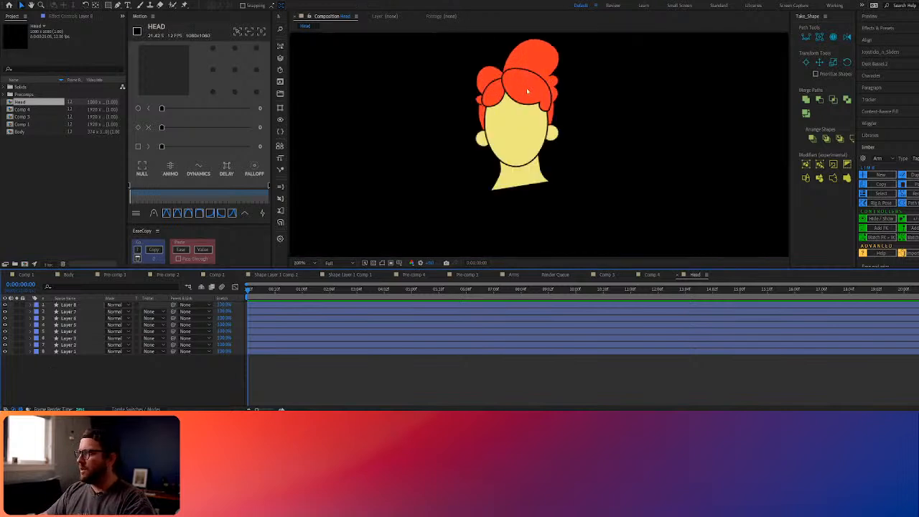
pyautogui.click(526, 88)
pyautogui.click(84, 310)
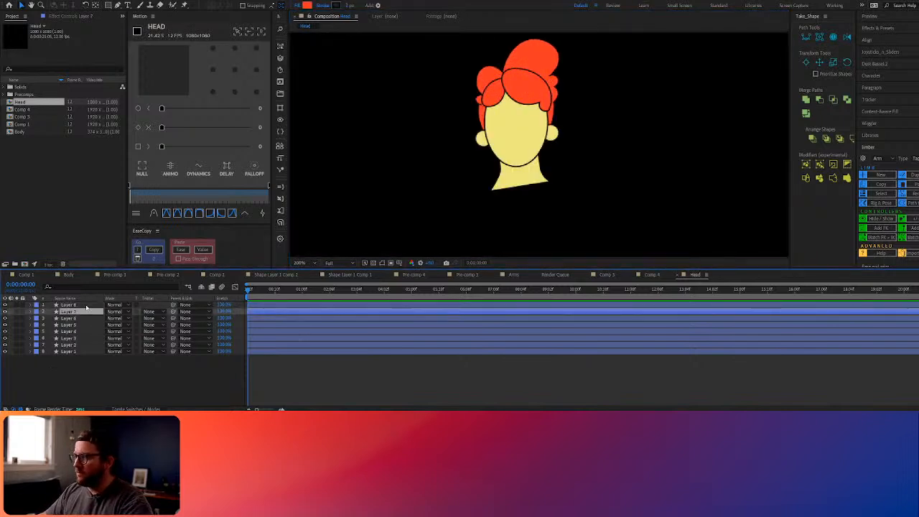
pyautogui.click(87, 306)
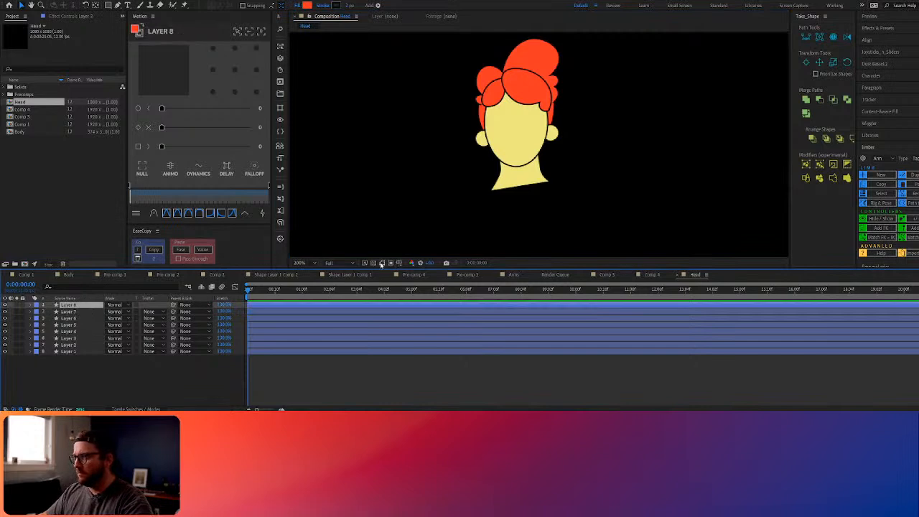
pyautogui.click(382, 264)
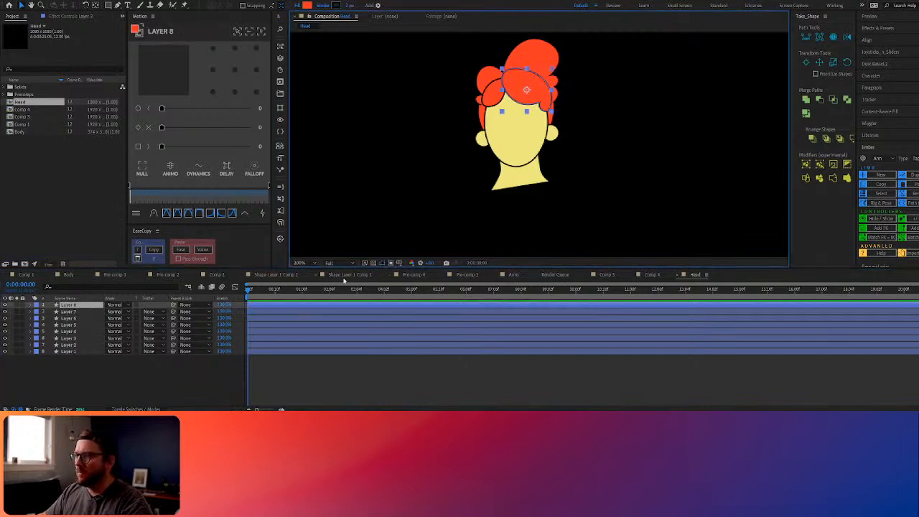
pyautogui.click(383, 263)
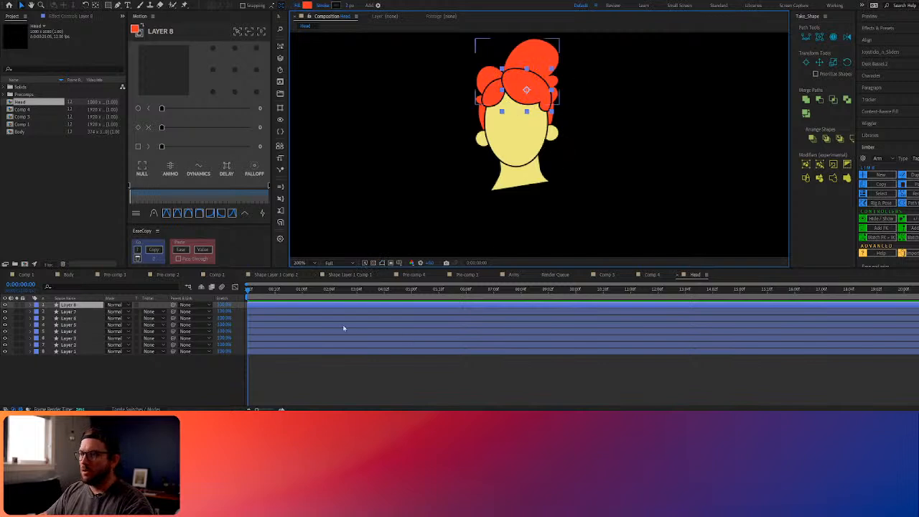
pyautogui.click(203, 361)
pyautogui.click(71, 306)
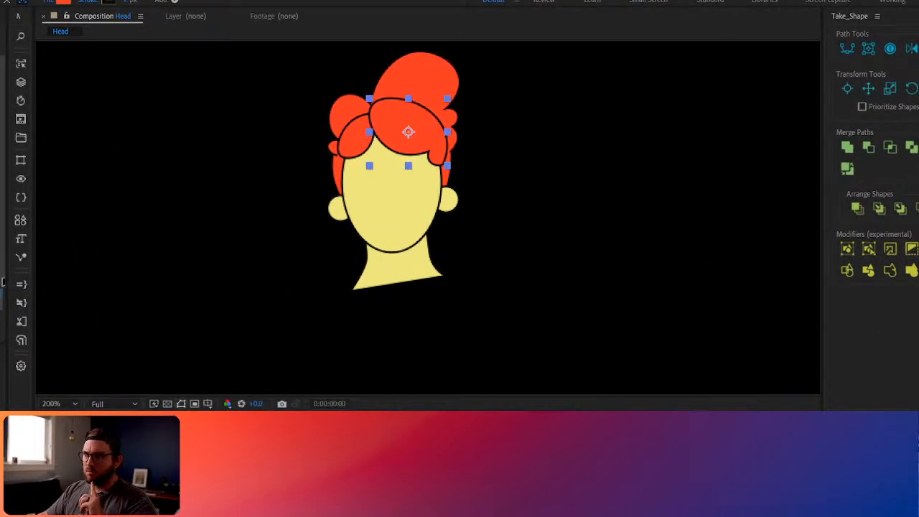
pyautogui.click(181, 403)
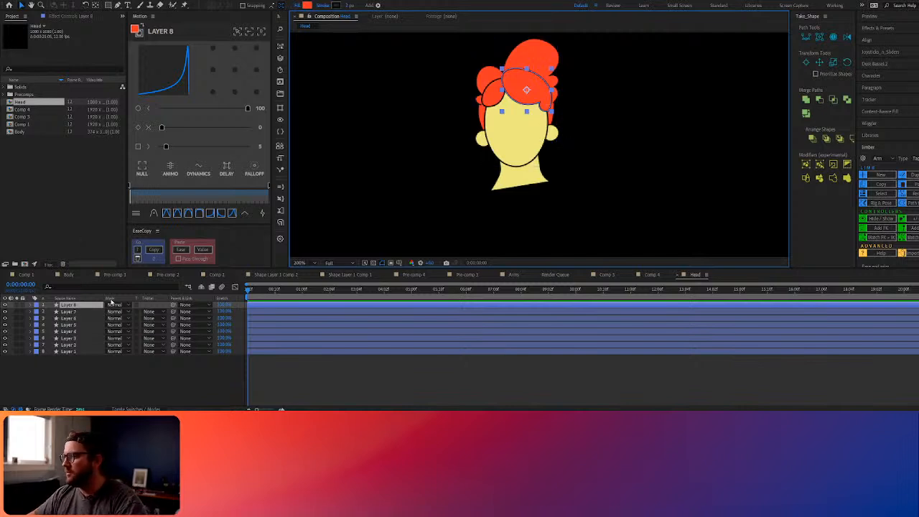
# Rename Layer 8, the larger front hair piece, as Hair Front Right'
pyautogui.click(160, 365)
pyautogui.click(75, 306)
pyautogui.press('Return')
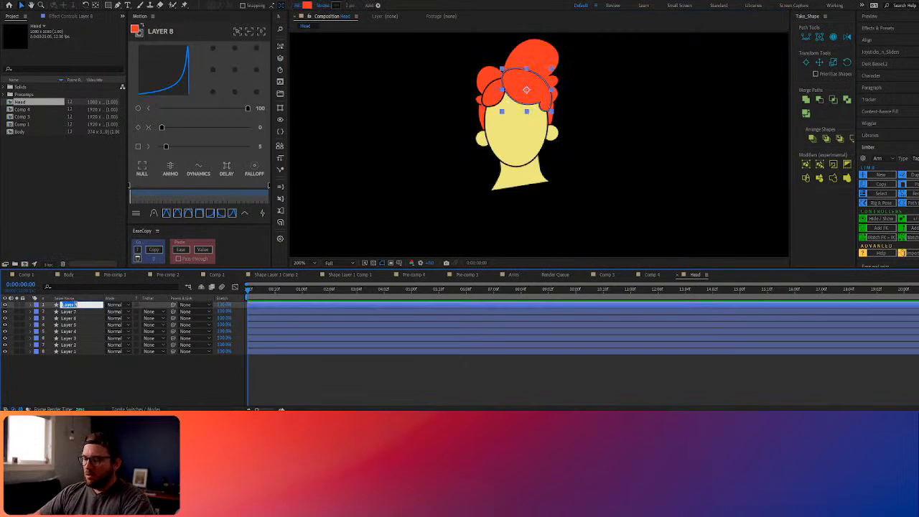
pyautogui.write('Hair Front')
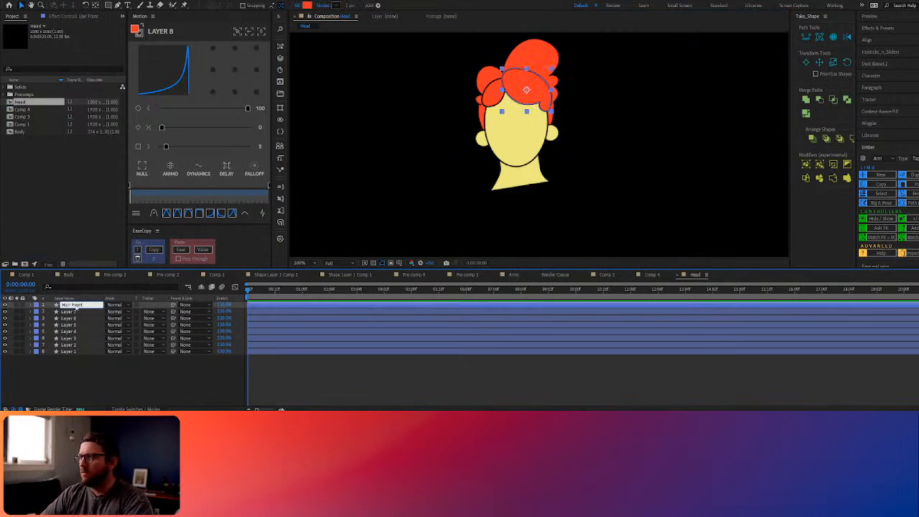
pyautogui.press('Return')
pyautogui.press('Return')
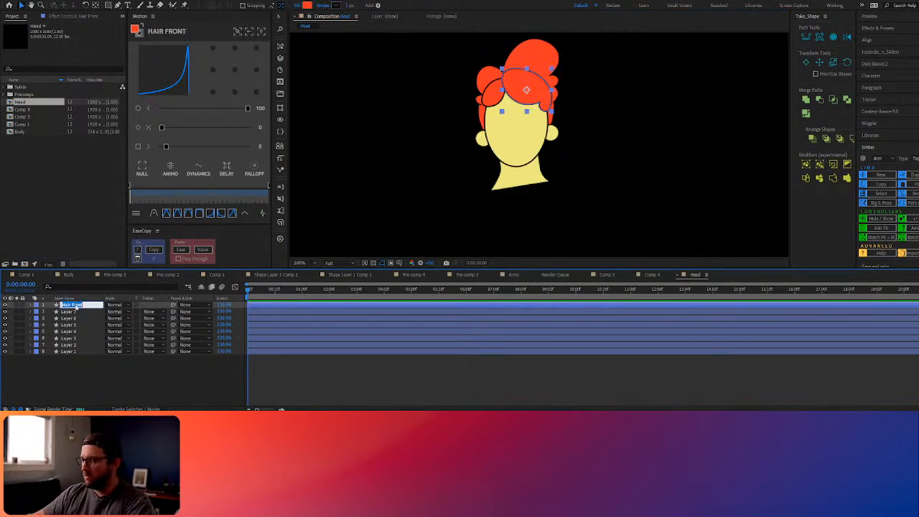
pyautogui.click(90, 305)
pyautogui.write('Right')
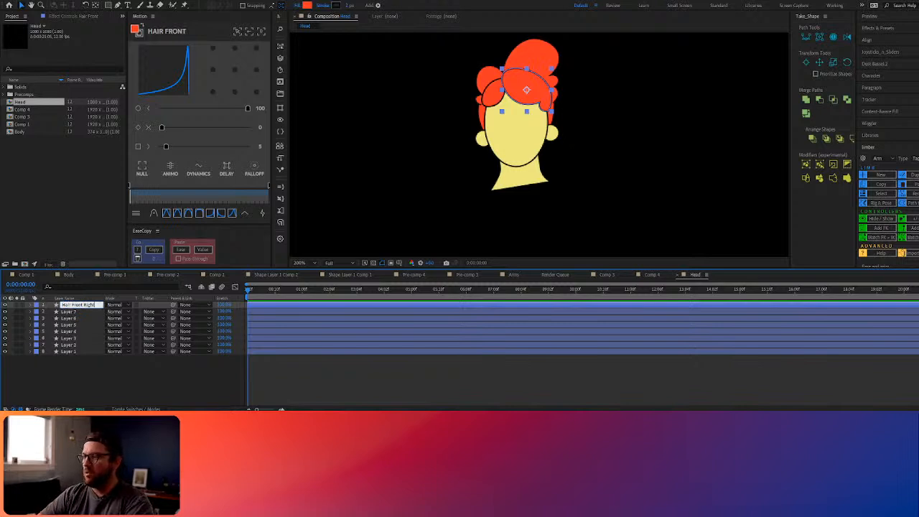
pyautogui.press('Return')
# Rename Layer 7, the smaller front hair piece, as Hair Front Left
pyautogui.click(72, 312)
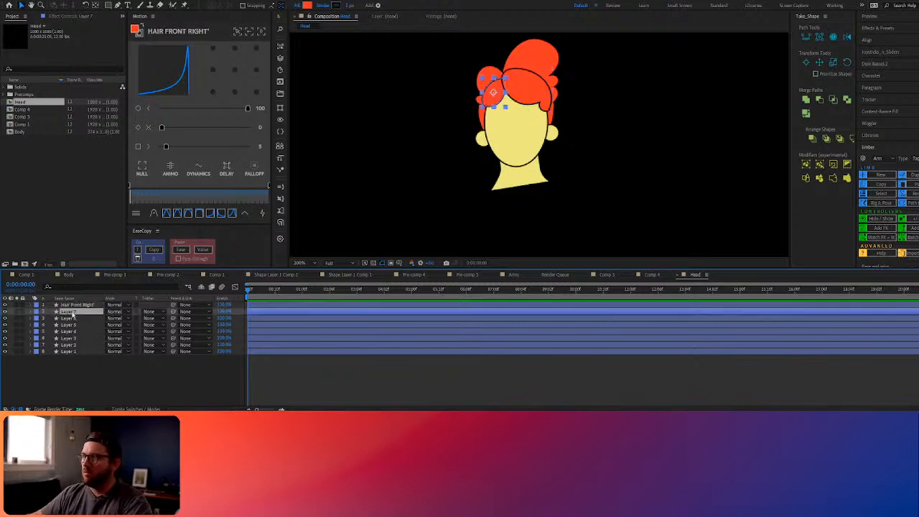
pyautogui.press('Return')
pyautogui.write('Hair Fro')
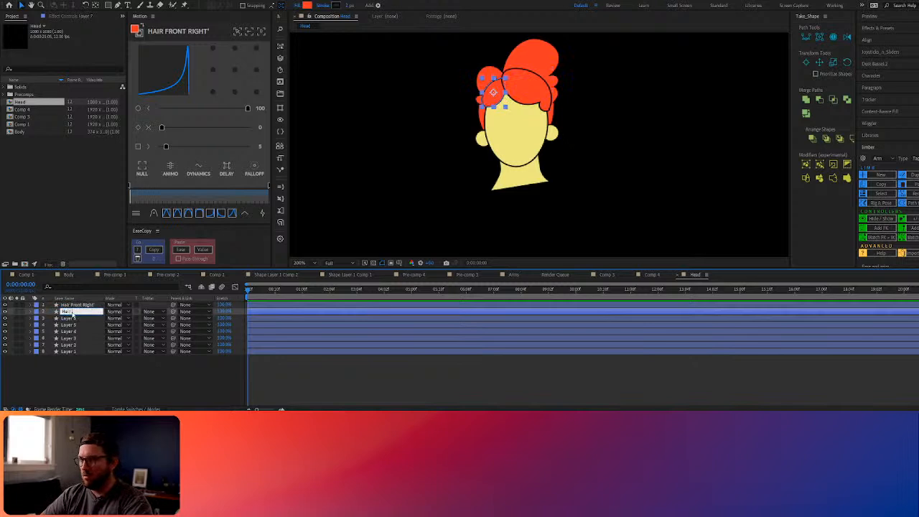
pyautogui.write('nt Left')
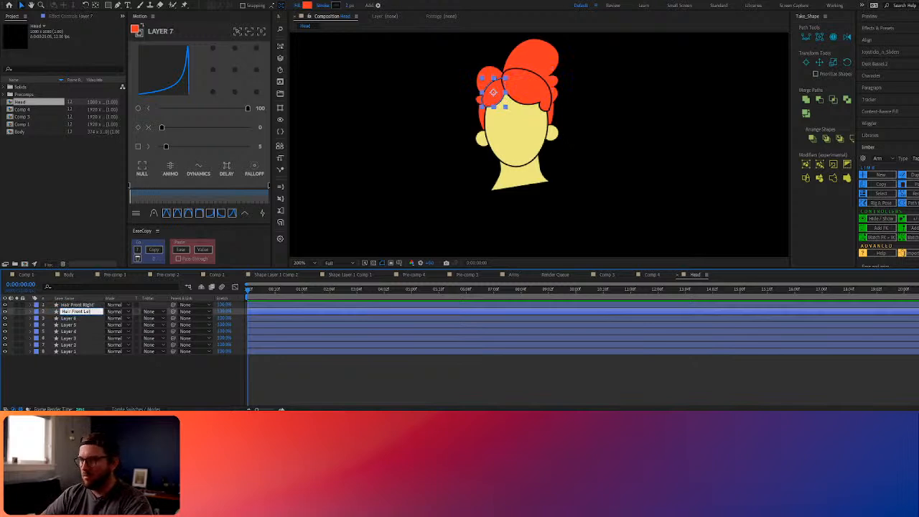
pyautogui.press('Return')
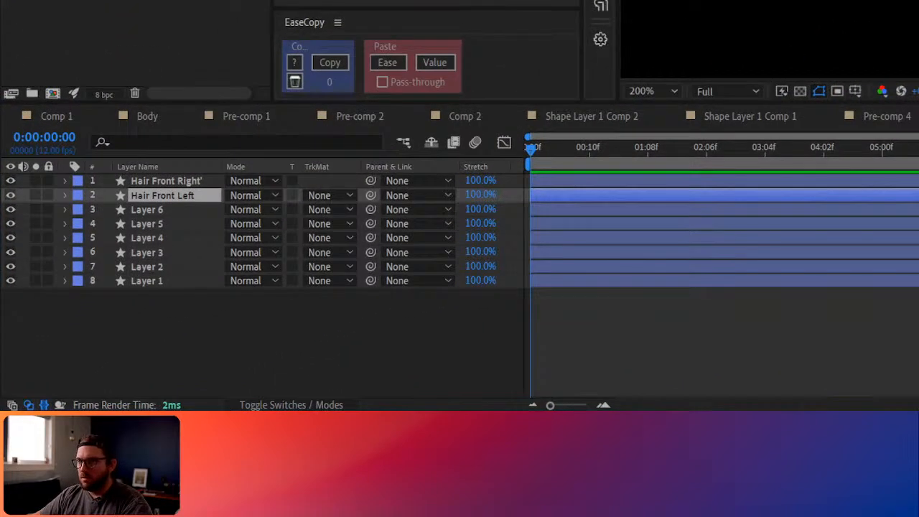
# Duplicate Group 1 in the contents of the Hair Front Left layer and expand the copy
pyautogui.click(65, 195)
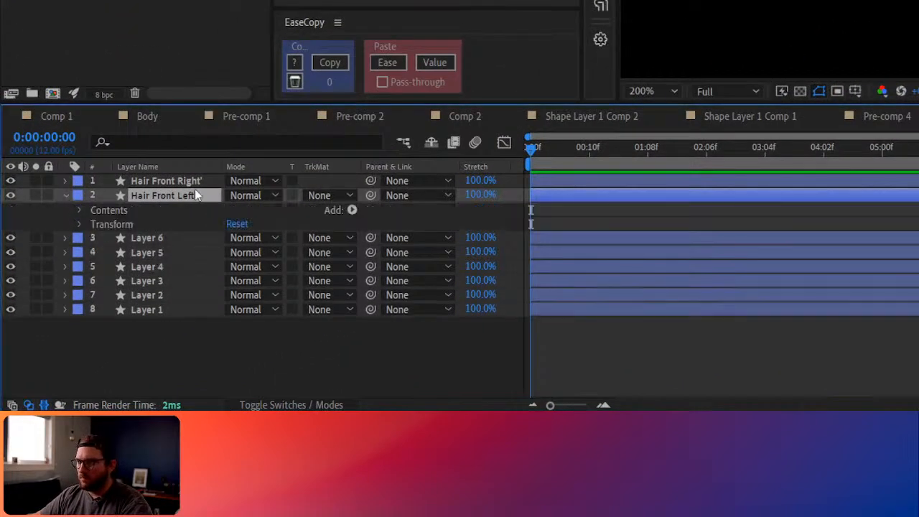
pyautogui.click(79, 211)
pyautogui.click(122, 225)
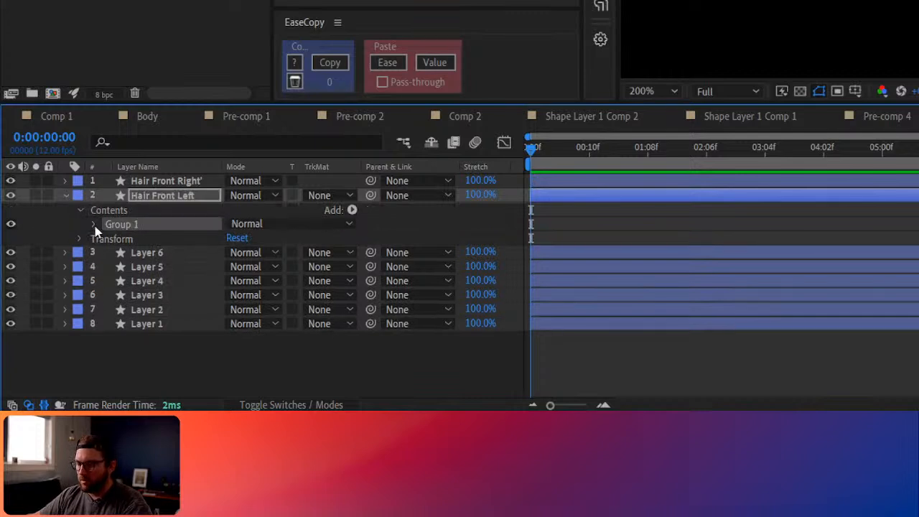
pyautogui.hotkey('ctrl', 'd')
pyautogui.click(94, 225)
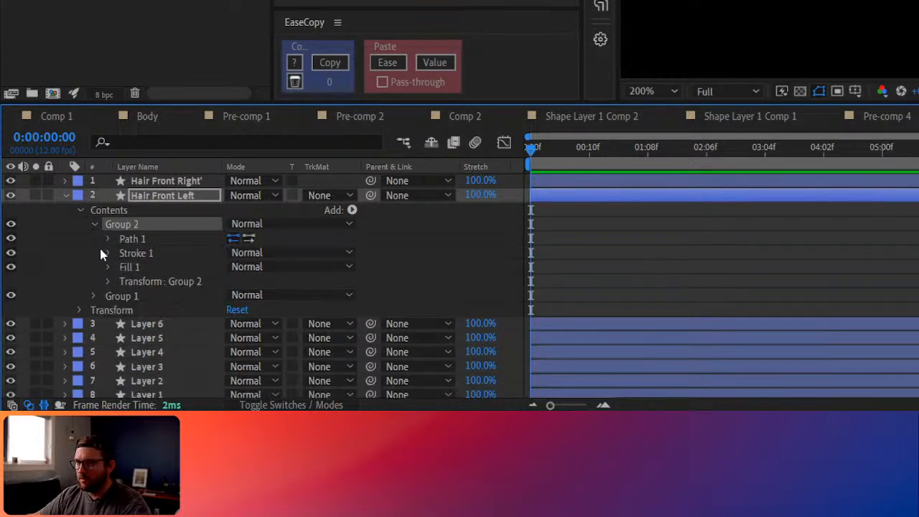
# Link the duplicated group's path property to the path of Group 1 with the pick whip
pyautogui.click(93, 296)
pyautogui.click(106, 311)
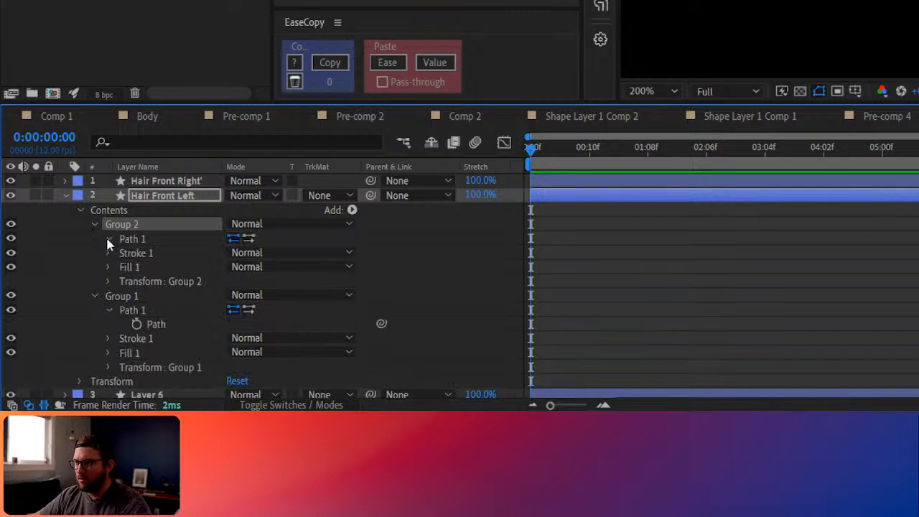
pyautogui.click(107, 237)
pyautogui.moveTo(380, 256); pyautogui.dragTo(161, 342)
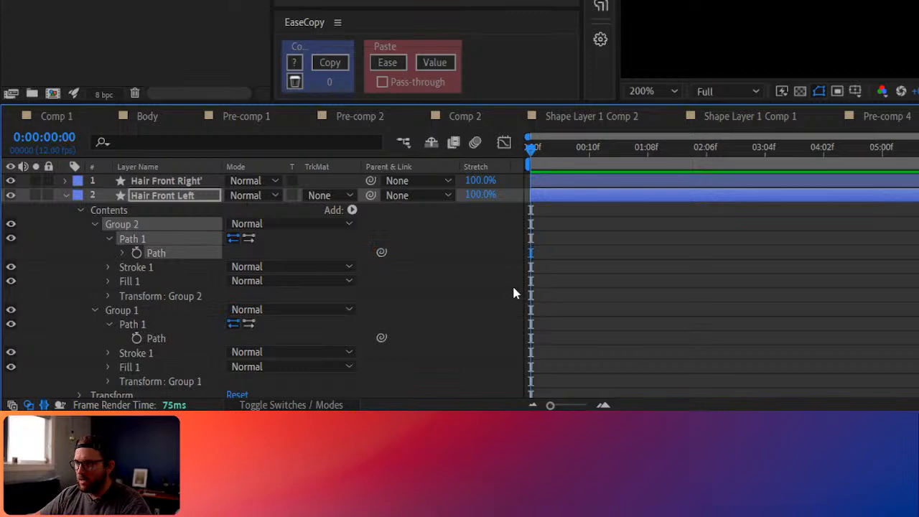
pyautogui.click(161, 343)
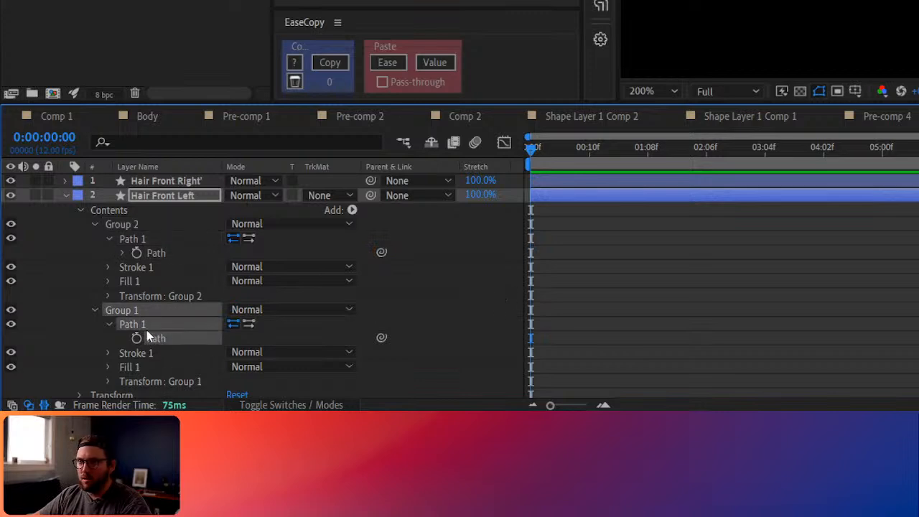
pyautogui.click(450, 299)
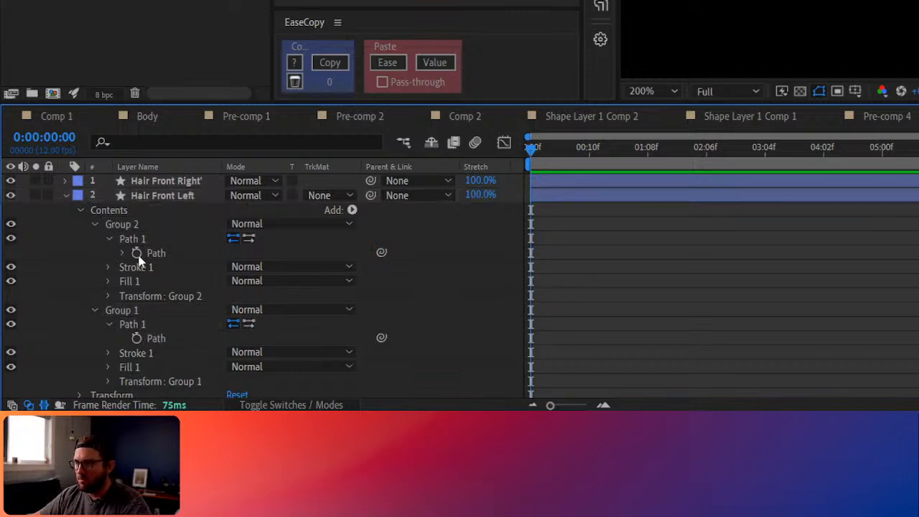
# Rename the duplicated Group 2 in Hair Front Left as Outline and the original Group 1 as Fill
pyautogui.click(122, 226)
pyautogui.press('Return')
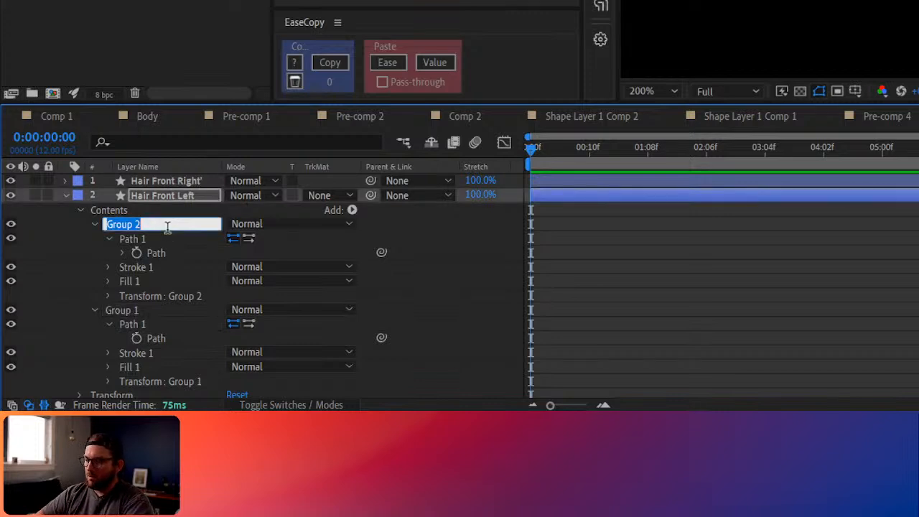
pyautogui.write('Outline')
pyautogui.press('Return')
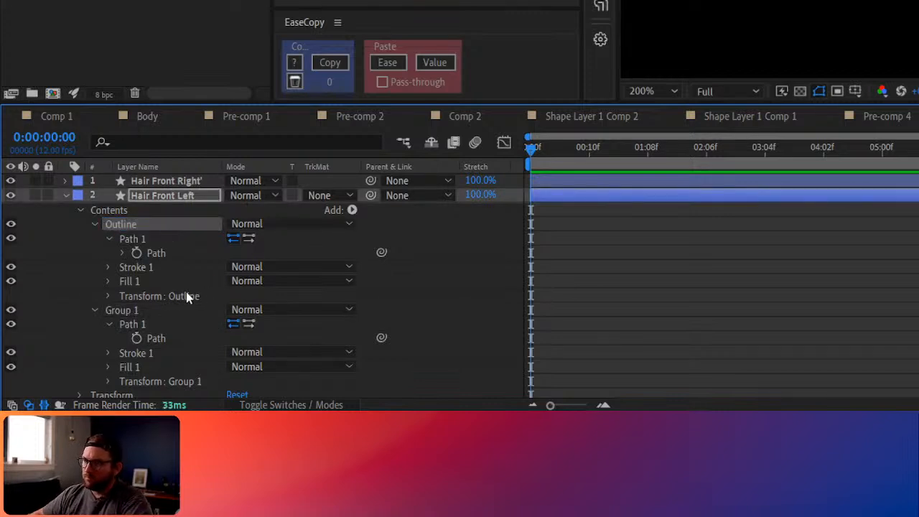
pyautogui.click(140, 309)
pyautogui.press('Return')
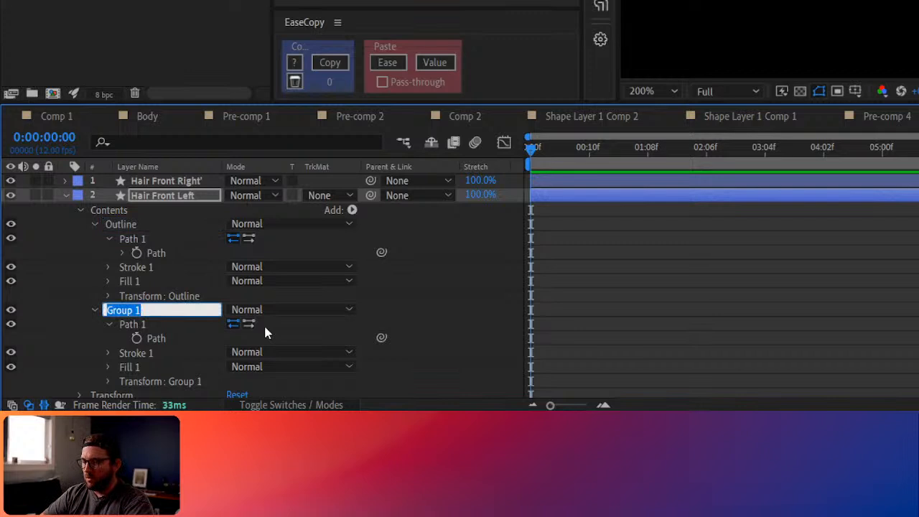
pyautogui.write('Fill')
pyautogui.press('Return')
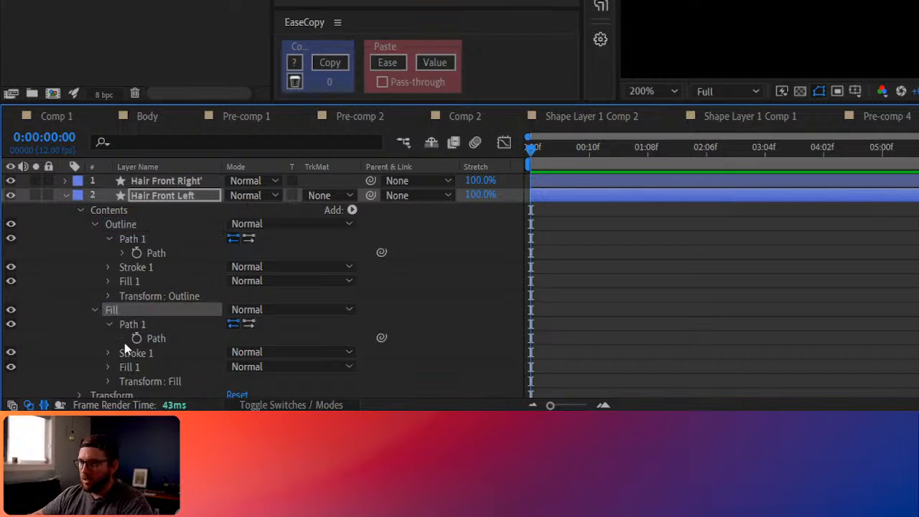
# Hide the stroke in Hair Front Left's Fill group and the fill in its Outline group
pyautogui.click(10, 353)
pyautogui.click(11, 281)
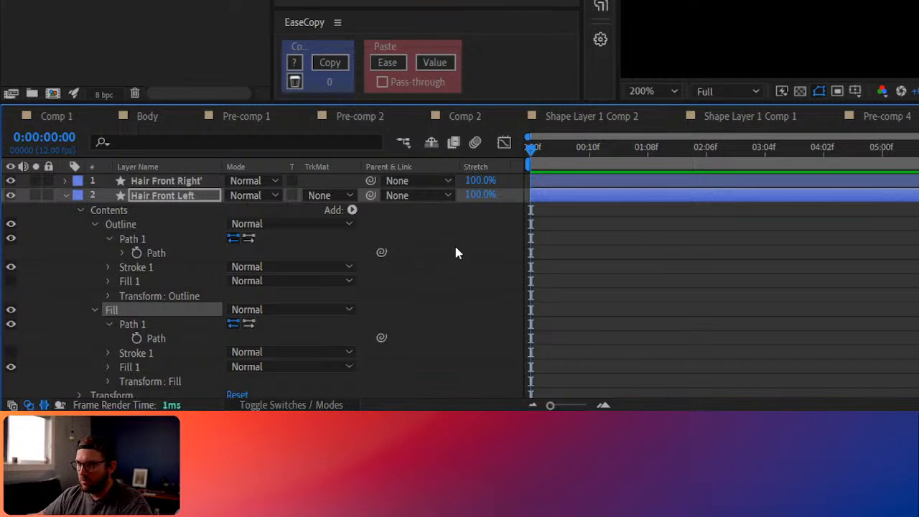
# Solo the Hair Front Left layer and show it against the transparency grid
pyautogui.click(35, 195)
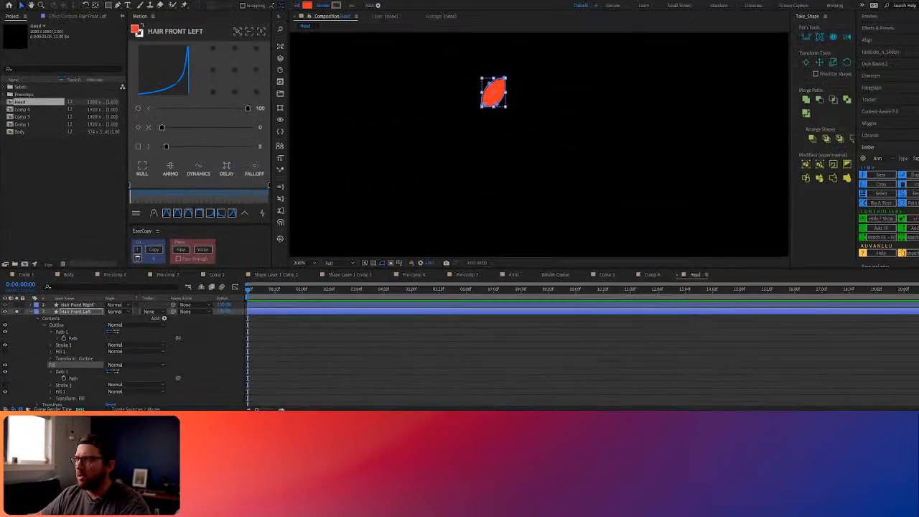
pyautogui.press('.')
pyautogui.moveTo(456, 58); pyautogui.dragTo(565, 205)
pyautogui.hotkey('ctrl', 'z')
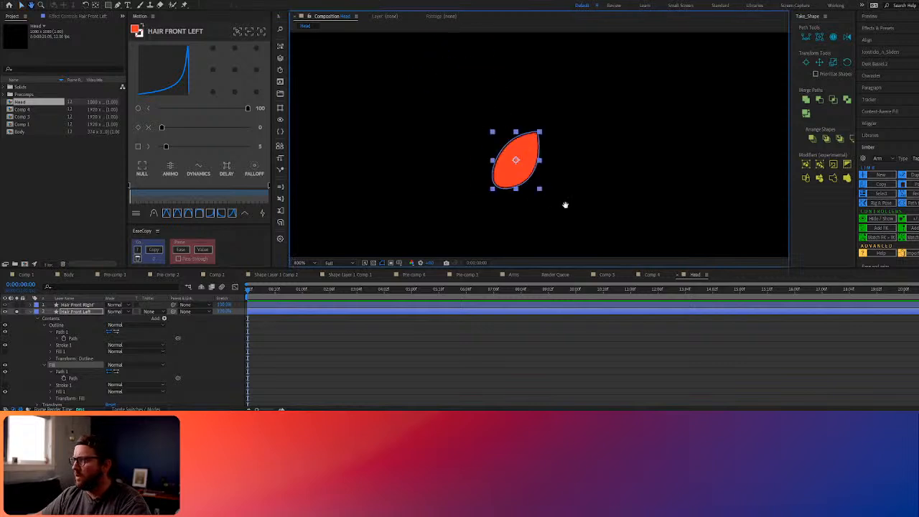
pyautogui.click(382, 262)
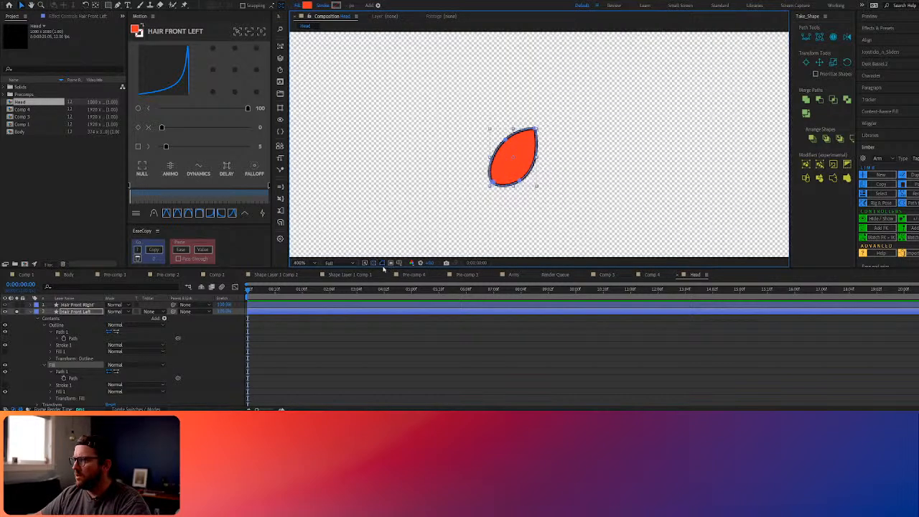
pyautogui.click(540, 375)
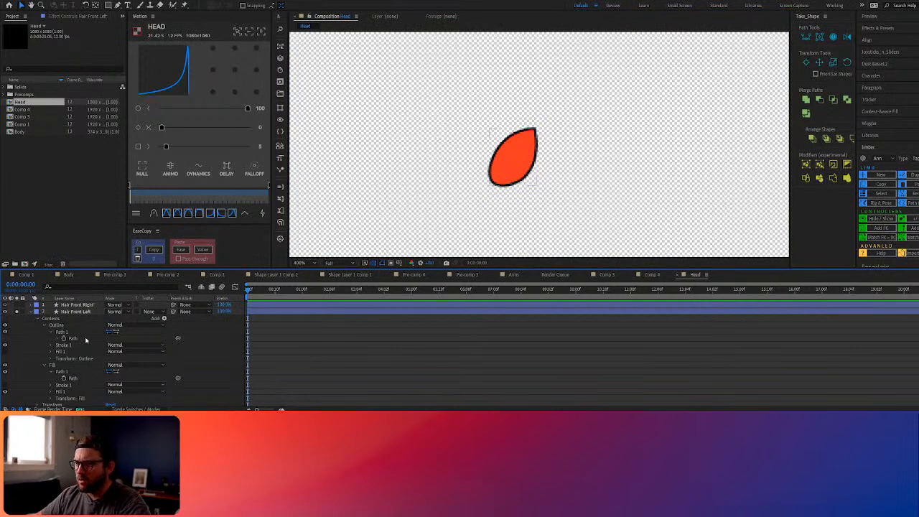
# Add Trim Paths to the Outline group of Hair Front Left and reduce its End value to about 50%
pyautogui.click(61, 325)
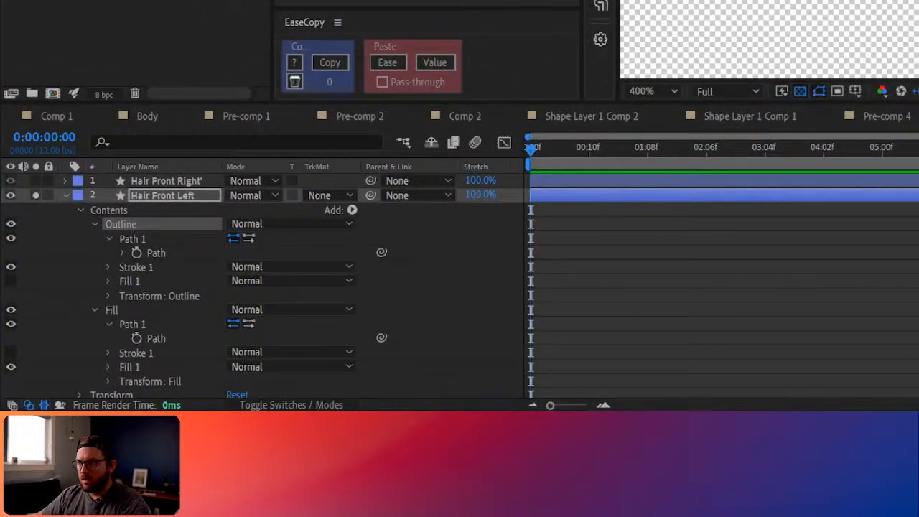
pyautogui.click(350, 211)
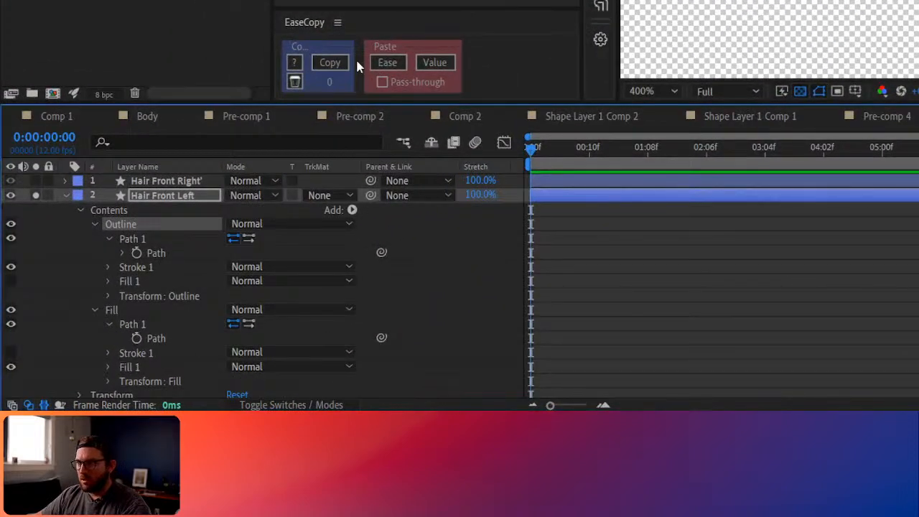
pyautogui.click(351, 115)
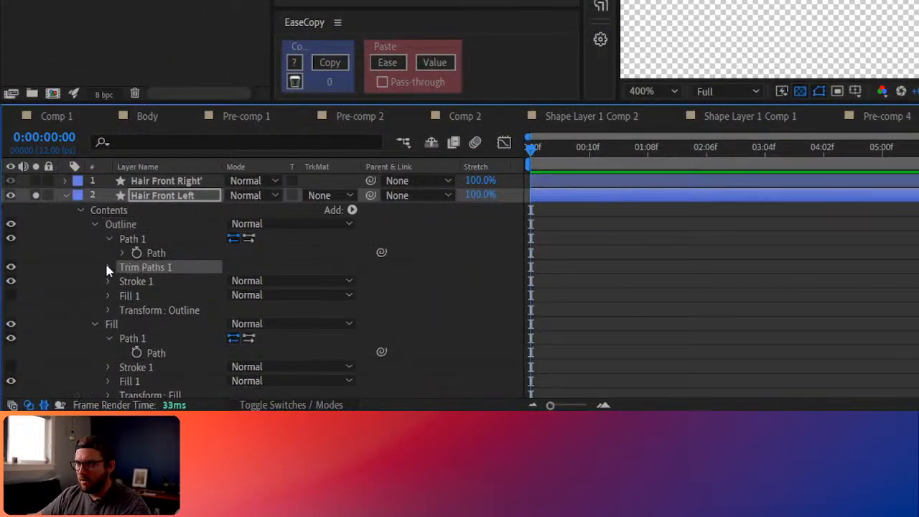
pyautogui.click(109, 268)
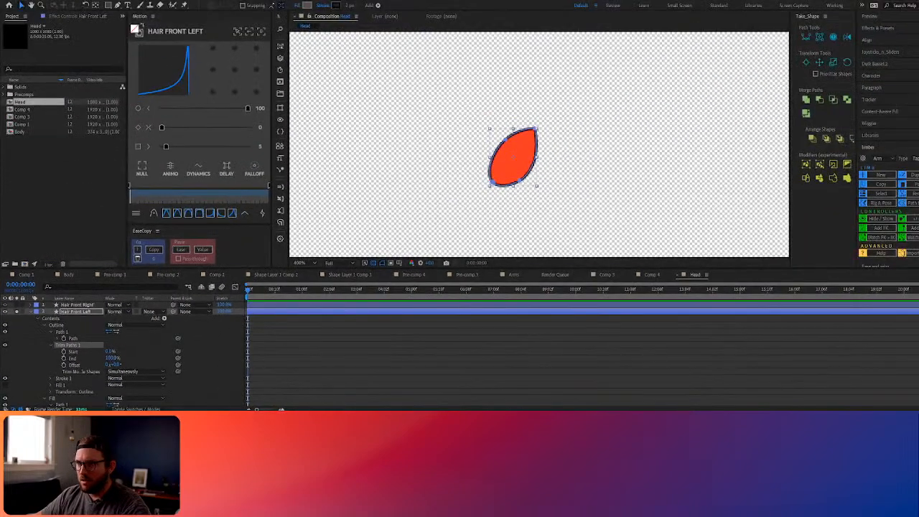
pyautogui.moveTo(108, 357); pyautogui.dragTo(93, 357)
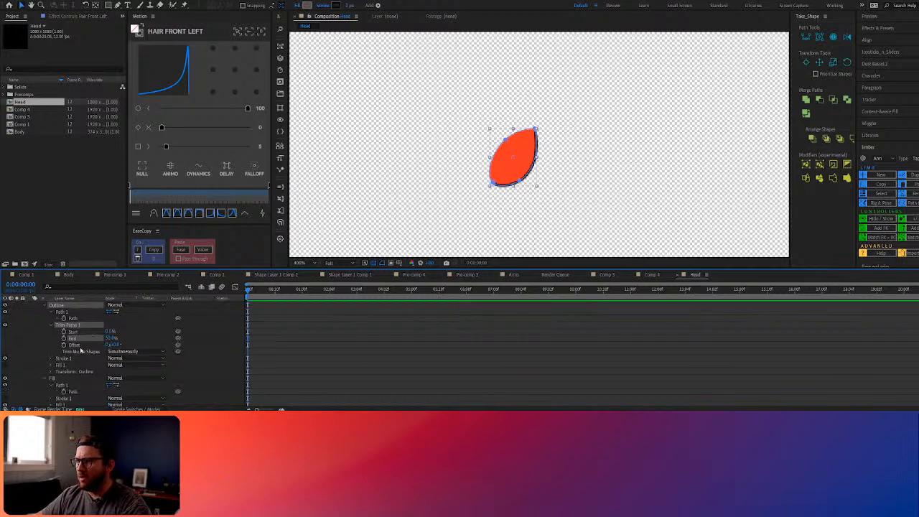
# Try moving the upper point of Hair Front Left's Fill path with the Pen tool, then undo the move
pyautogui.scroll(-2, 108, 352)
pyautogui.click(72, 392)
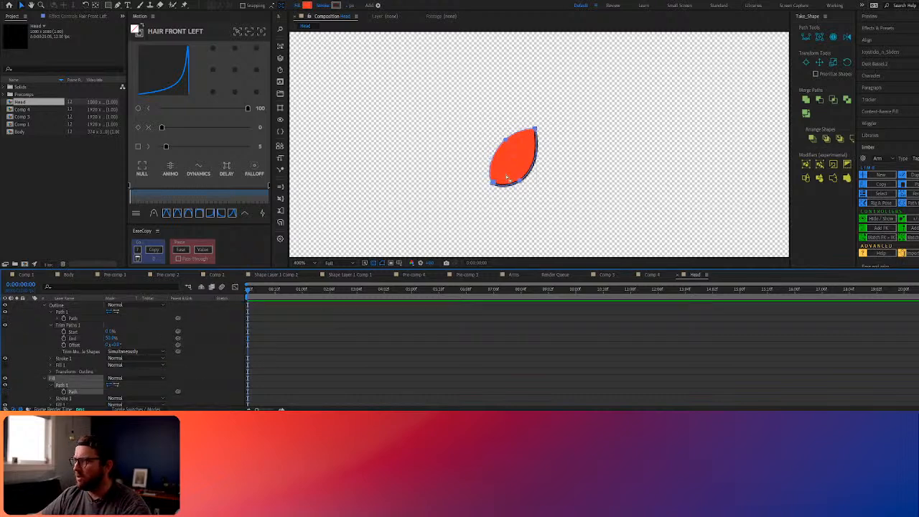
pyautogui.click(116, 6)
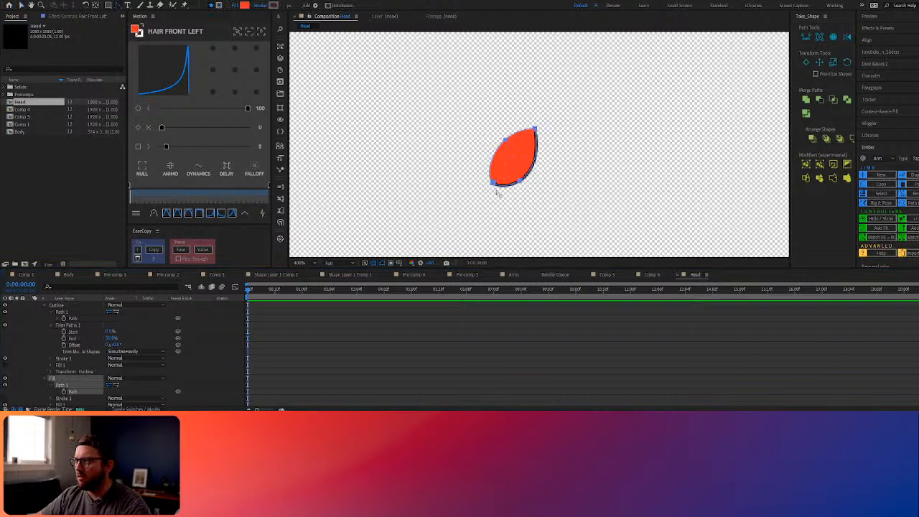
pyautogui.moveTo(535, 129)
pyautogui.mouseDown()
pyautogui.moveTo(537, 144)
pyautogui.moveTo(542, 134)
pyautogui.mouseUp()
pyautogui.hotkey('ctrl', 'z')
pyautogui.hotkey('ctrl', 'z')
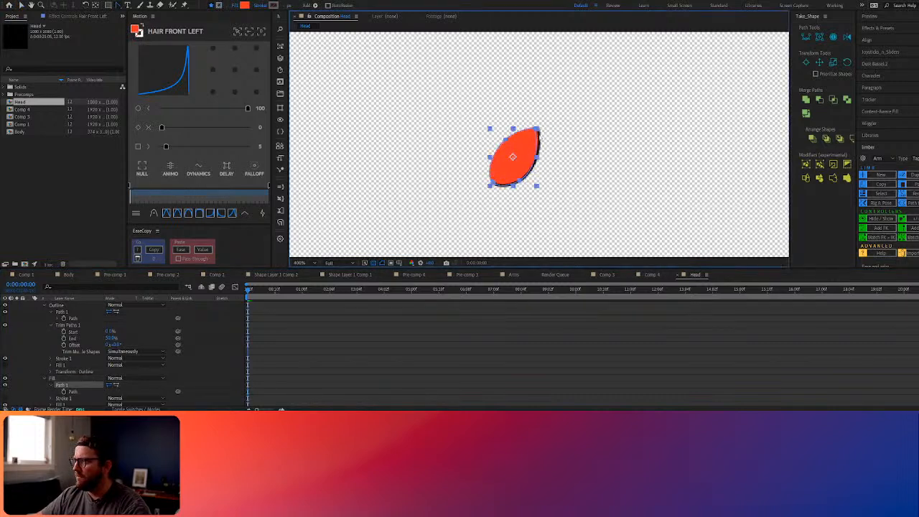
pyautogui.click(436, 354)
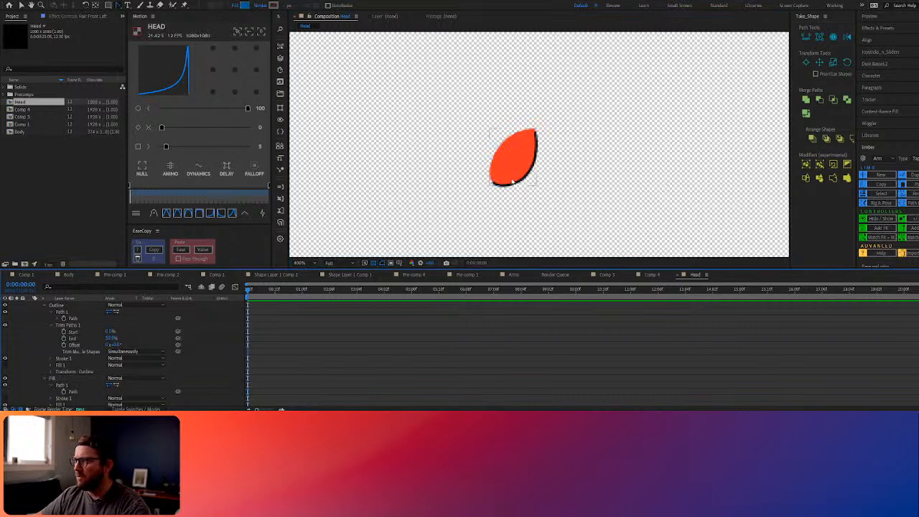
# Turn off solo on the Hair Front Left layer to show the whole head again
pyautogui.scroll(2, 88, 349)
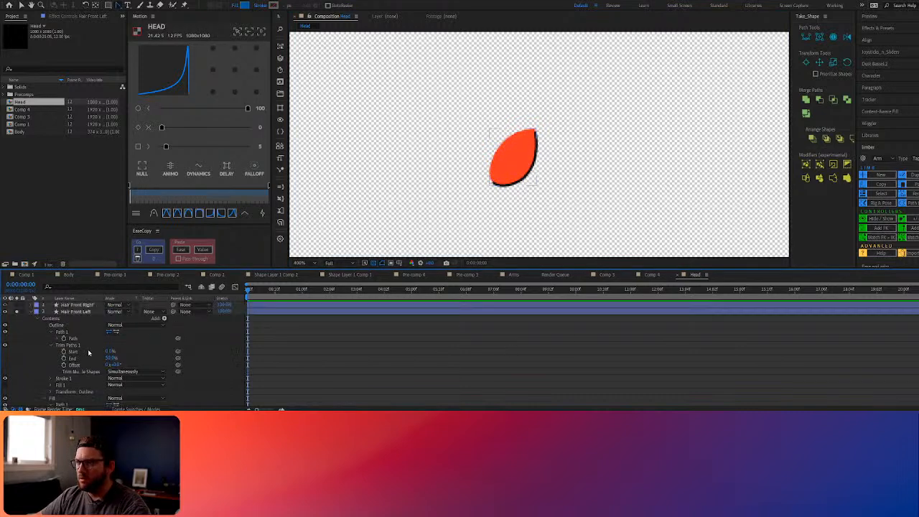
pyautogui.click(70, 312)
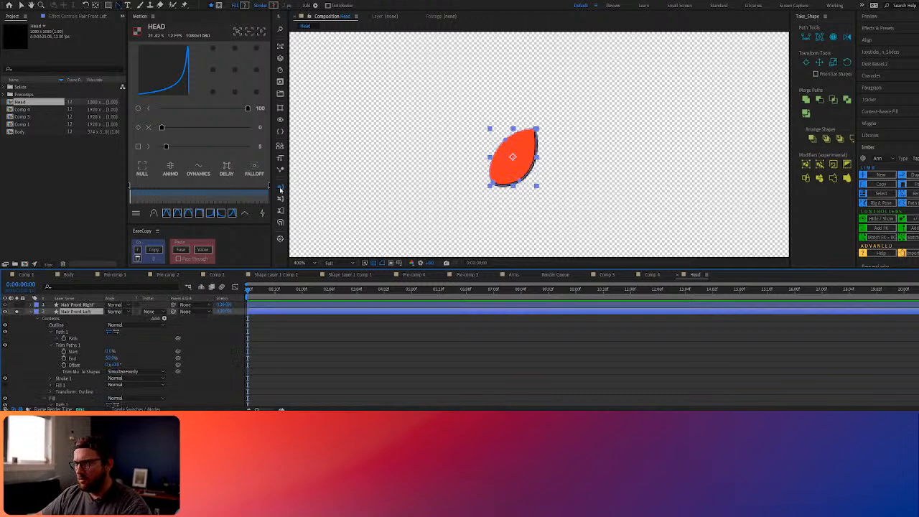
pyautogui.click(388, 351)
pyautogui.click(17, 311)
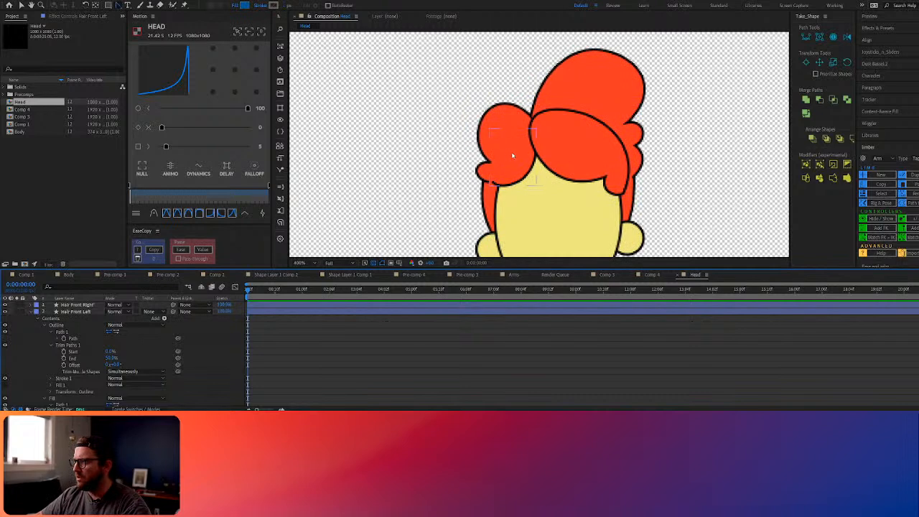
# Duplicate Group 1 in the contents of the Hair Front Right' layer and name the copy Outline
pyautogui.click(587, 147)
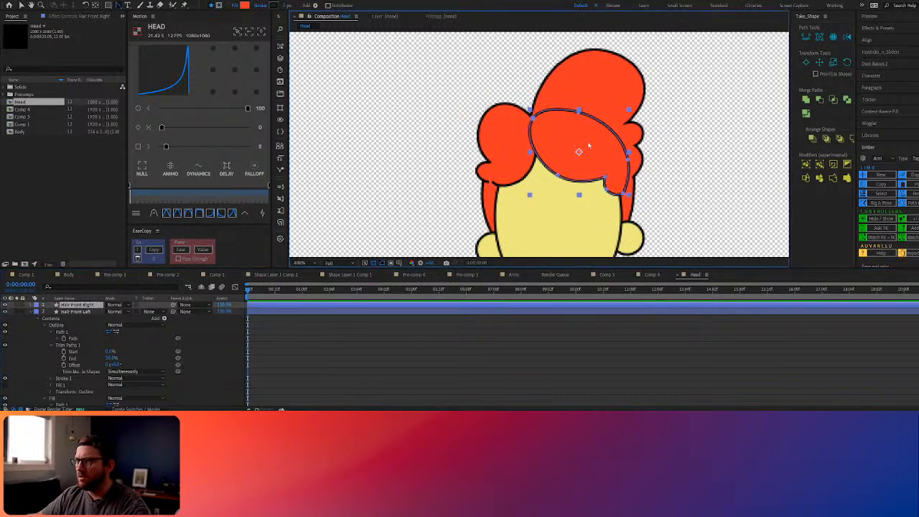
pyautogui.click(30, 311)
pyautogui.click(30, 305)
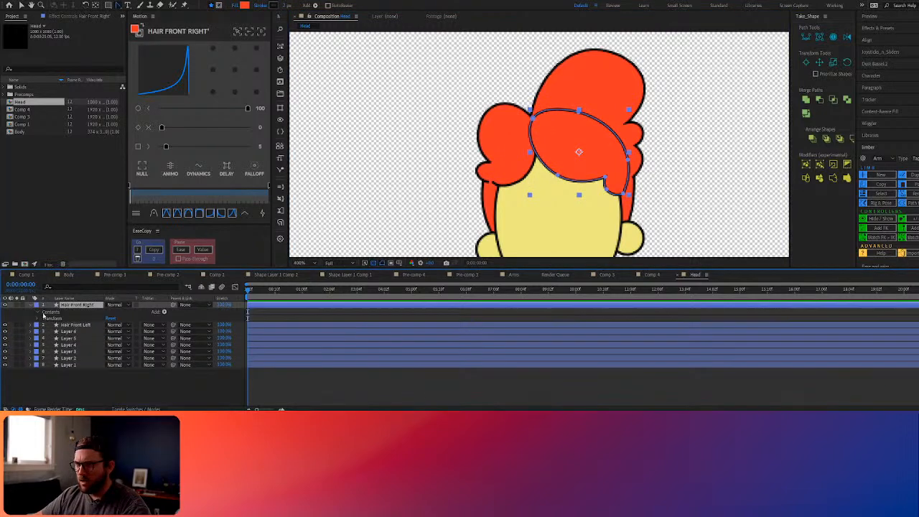
pyautogui.click(40, 311)
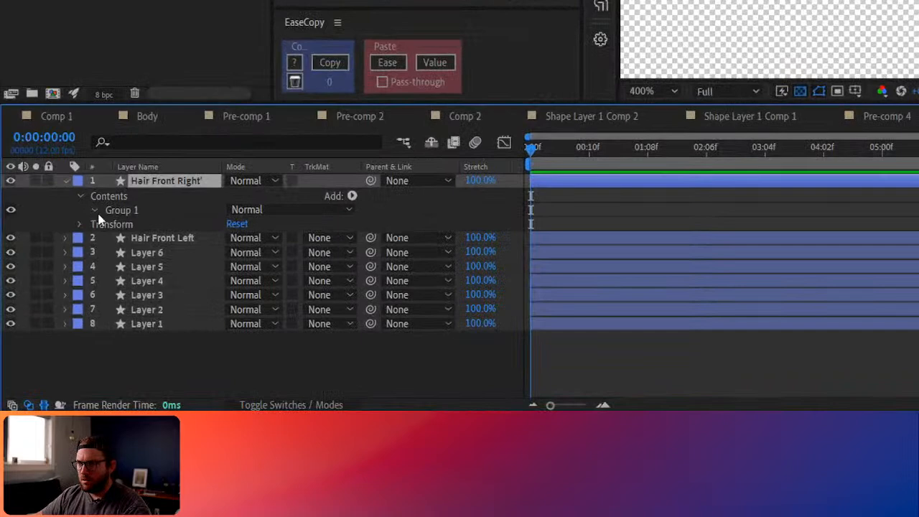
pyautogui.click(44, 318)
pyautogui.click(123, 213)
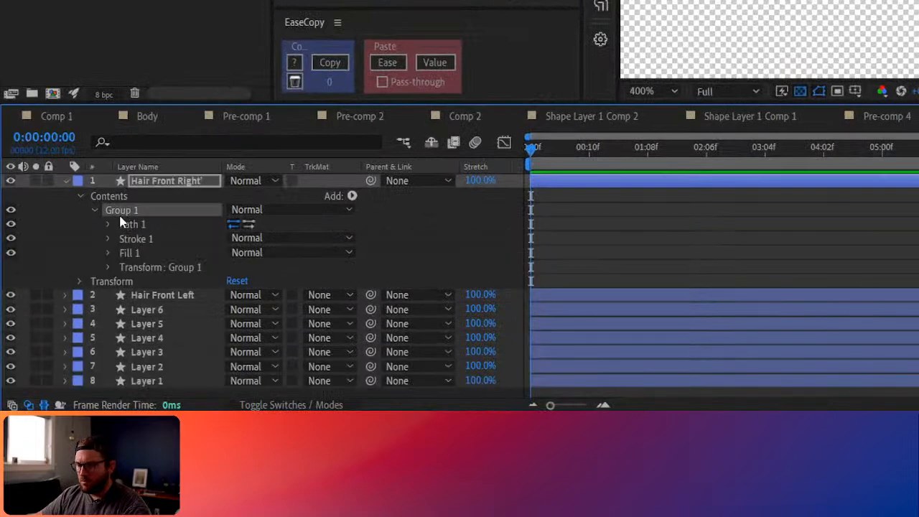
pyautogui.hotkey('ctrl', 'd')
pyautogui.press('Return')
pyautogui.write('Outline')
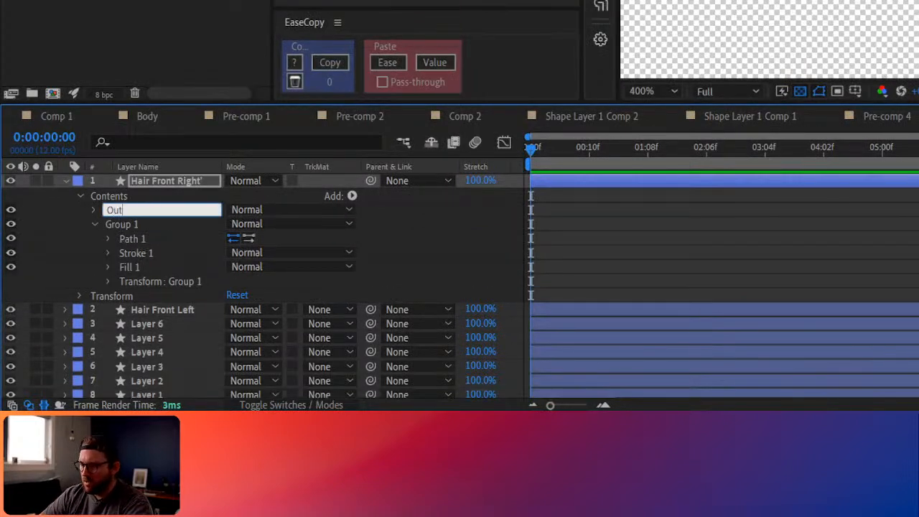
pyautogui.press('Return')
# Rename the original Group 1 in Hair Front Right' as Fill
pyautogui.click(119, 225)
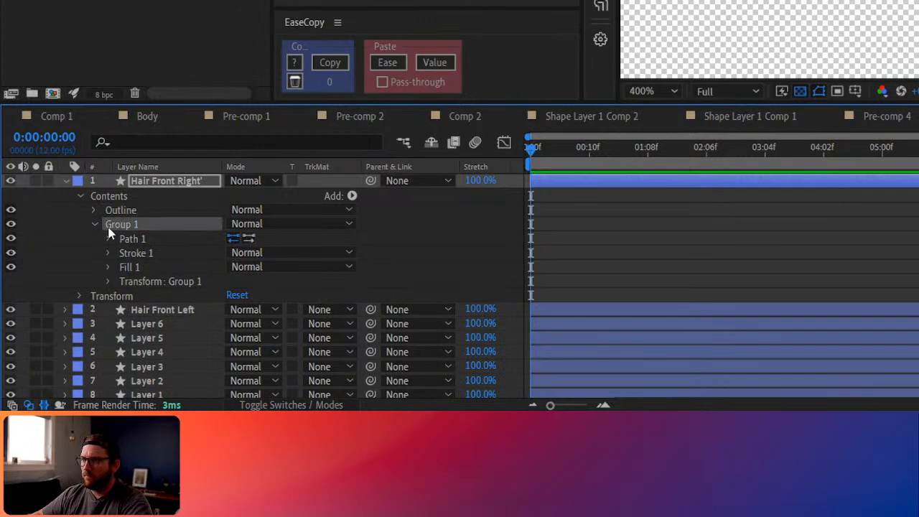
pyautogui.press('Return')
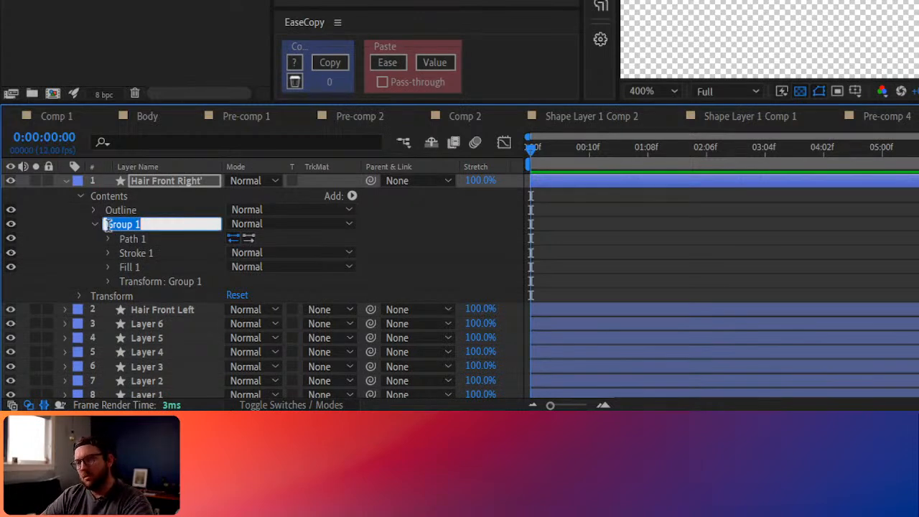
pyautogui.write('Fill')
pyautogui.press('Return')
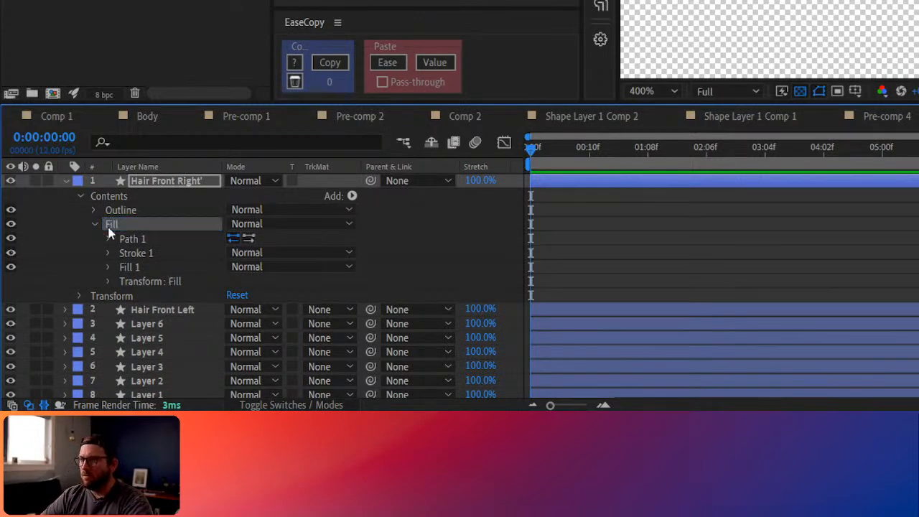
# Link the Outline group's path property to the Fill group's path in Hair Front Right' with the pick whip
pyautogui.click(95, 224)
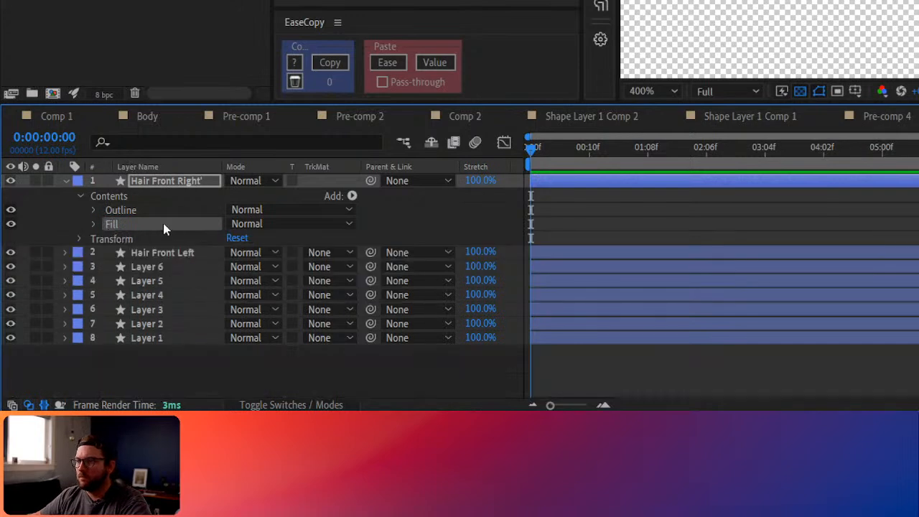
pyautogui.click(94, 210)
pyautogui.click(92, 281)
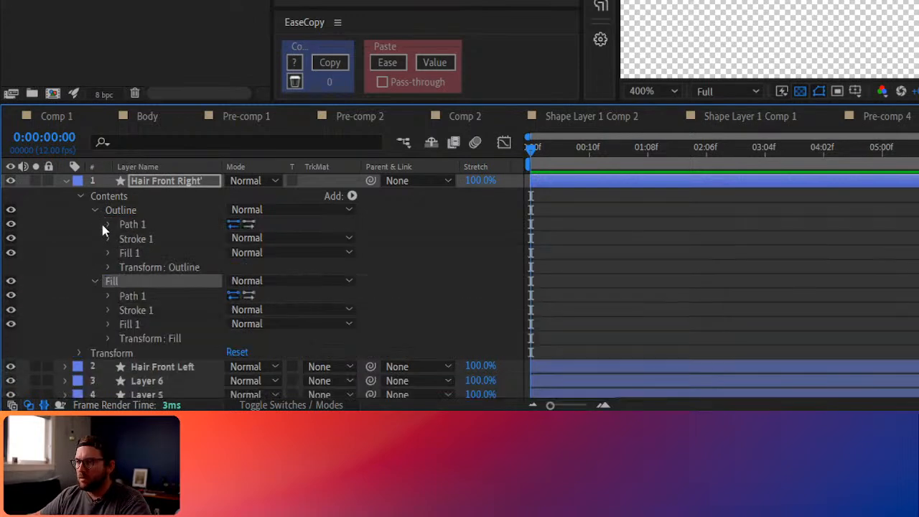
pyautogui.click(108, 224)
pyautogui.moveTo(382, 238); pyautogui.dragTo(147, 312)
pyautogui.click(107, 309)
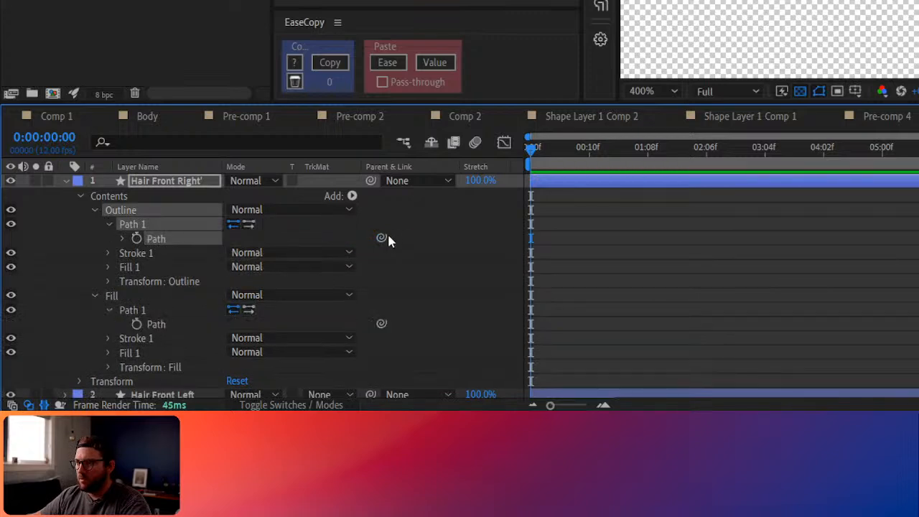
pyautogui.moveTo(381, 238); pyautogui.dragTo(151, 330)
pyautogui.click(161, 322)
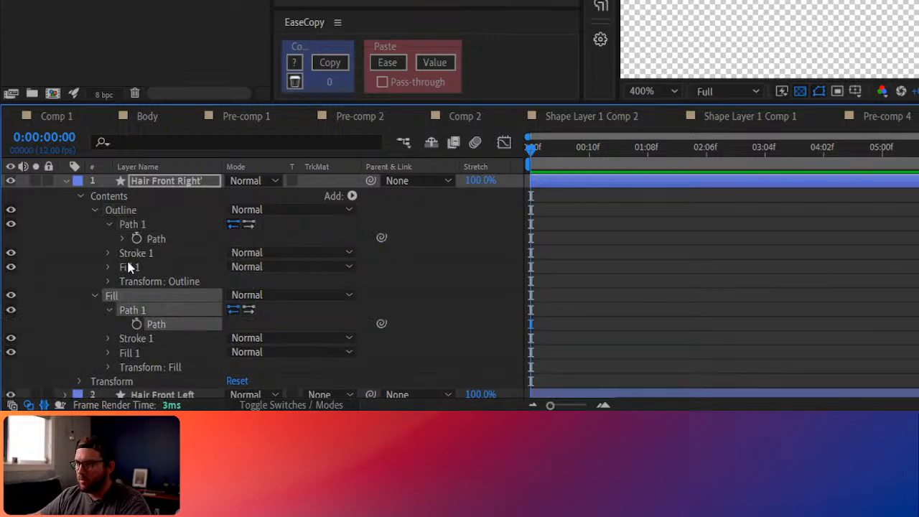
# Hide the fill in the Outline group and the stroke in the Fill group of Hair Front Right'
pyautogui.click(130, 266)
pyautogui.click(140, 339)
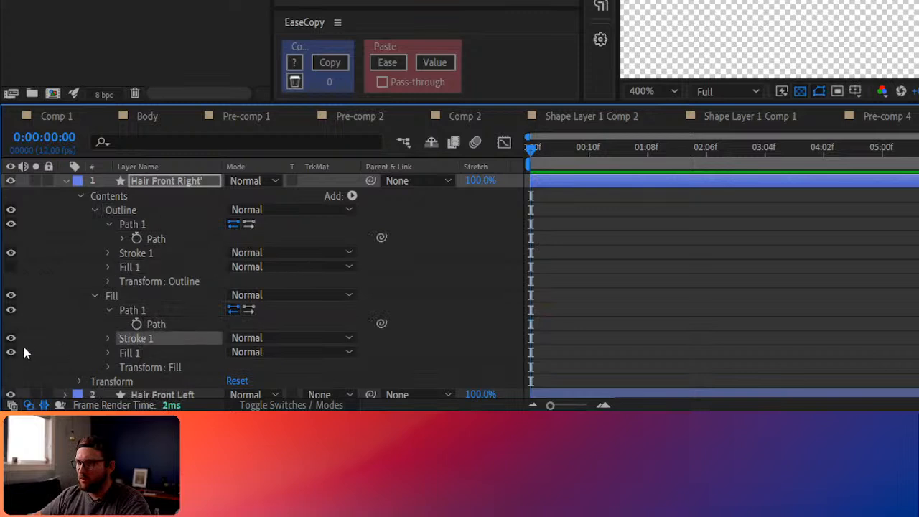
pyautogui.click(11, 338)
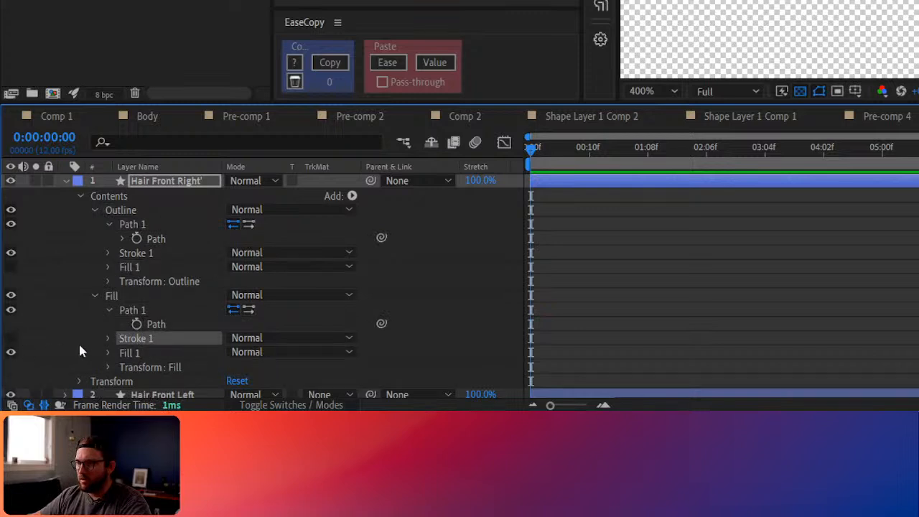
# Add Trim Paths to the Outline group of Hair Front Right' and adjust its End and Start to keep only the stroke along the forehead edge
pyautogui.click(132, 211)
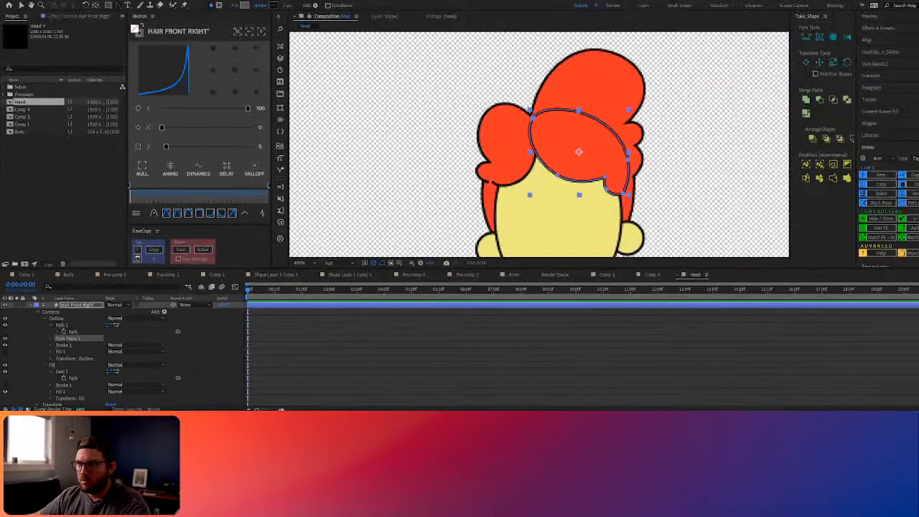
pyautogui.click(92, 275)
pyautogui.moveTo(113, 351); pyautogui.dragTo(94, 352)
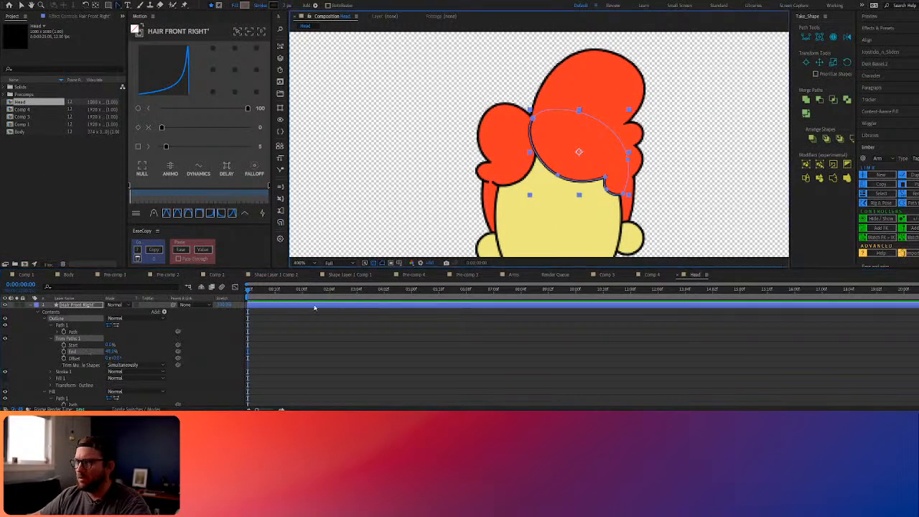
pyautogui.click(338, 365)
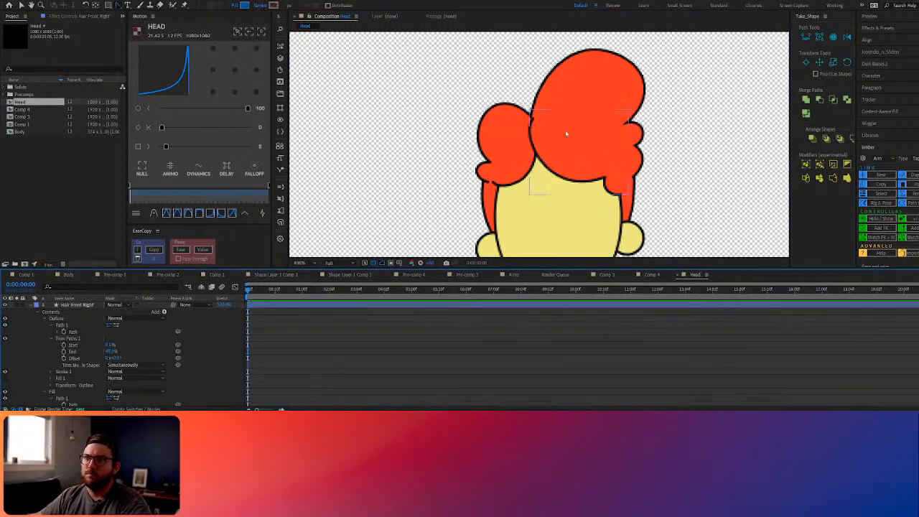
pyautogui.moveTo(110, 345); pyautogui.dragTo(150, 346)
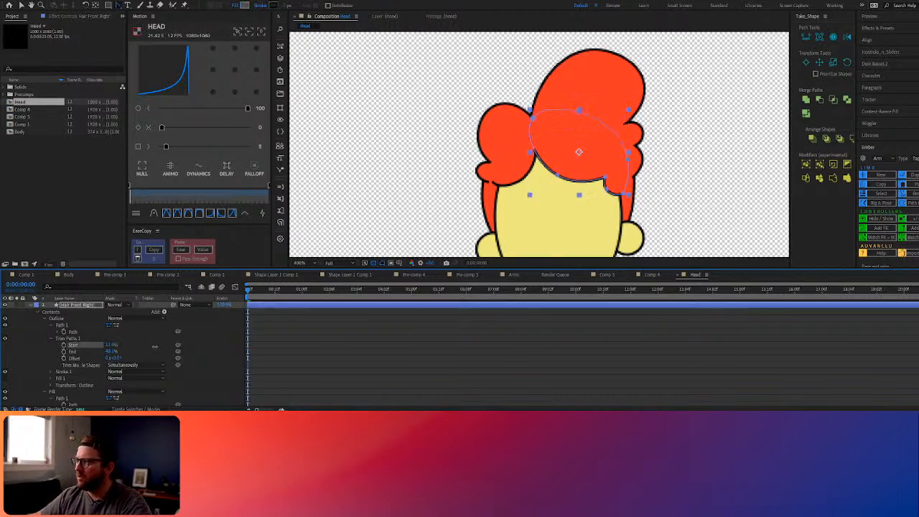
pyautogui.click(451, 378)
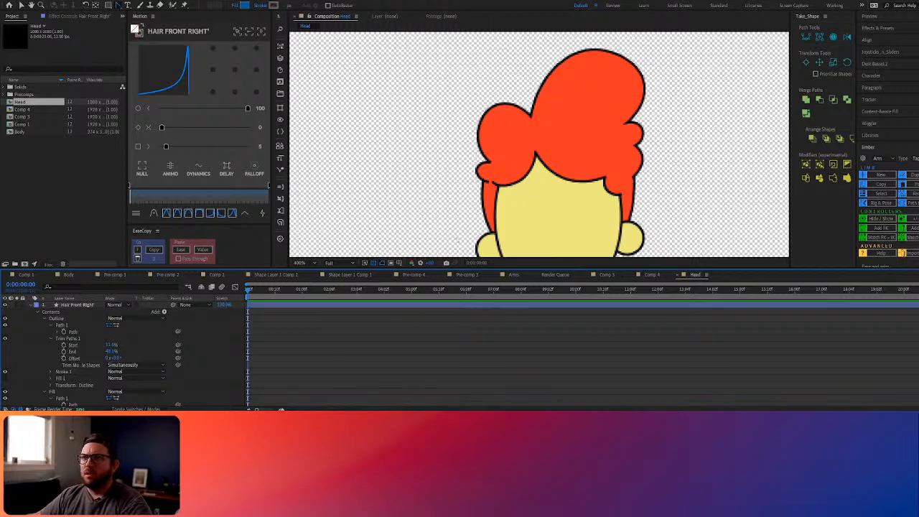
# Collapse Hair Front Right' and raise the Trim Paths Start slightly in the Outline group of Hair Front Left
pyautogui.click(32, 307)
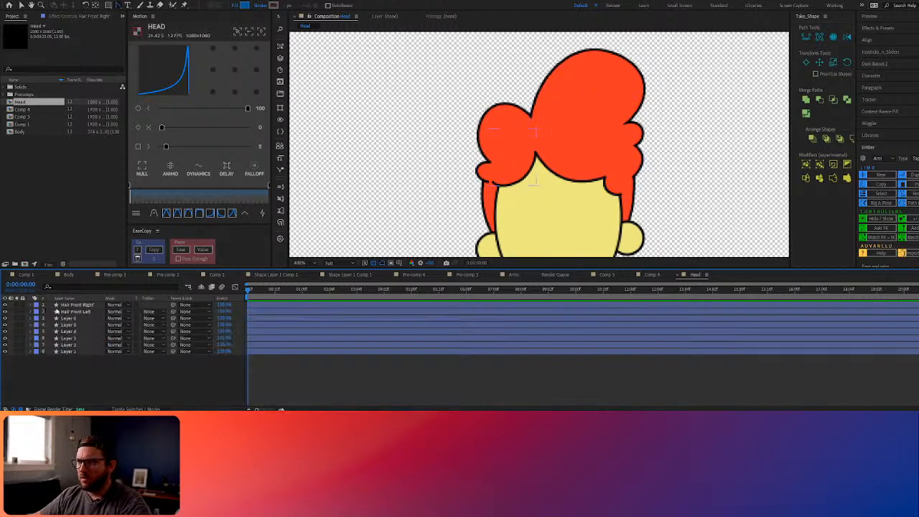
pyautogui.click(32, 312)
pyautogui.click(32, 313)
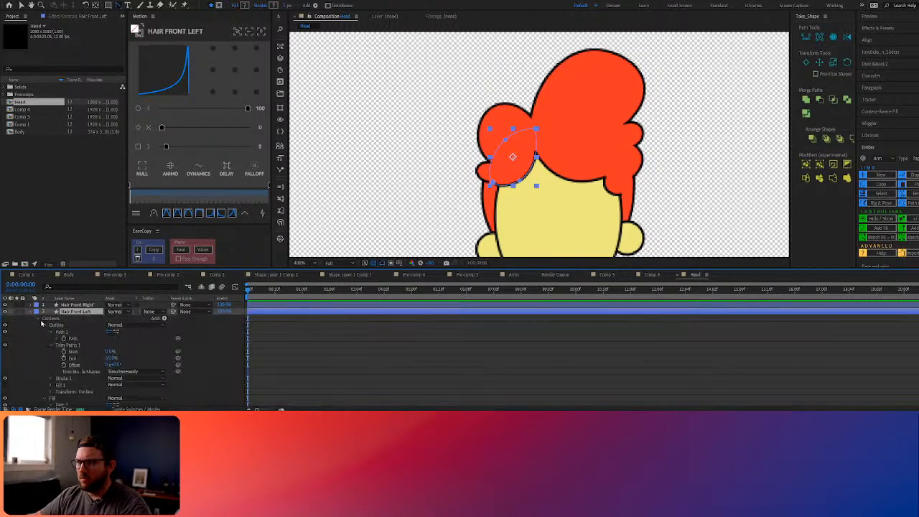
pyautogui.moveTo(112, 346); pyautogui.dragTo(122, 346)
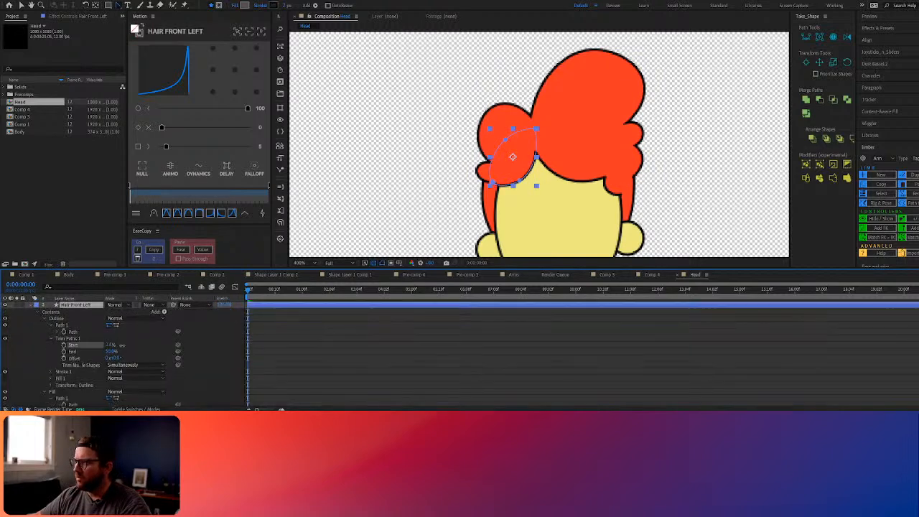
pyautogui.click(564, 324)
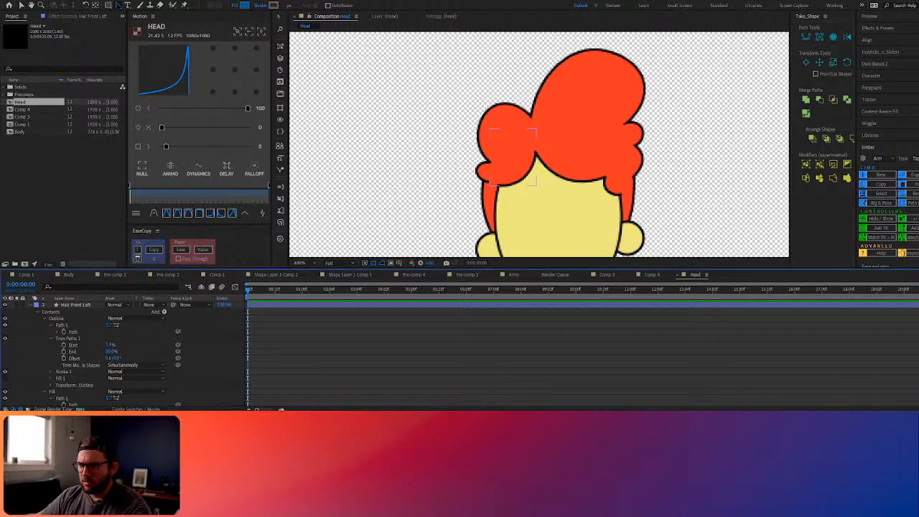
pyautogui.scroll(-2, 613, 158)
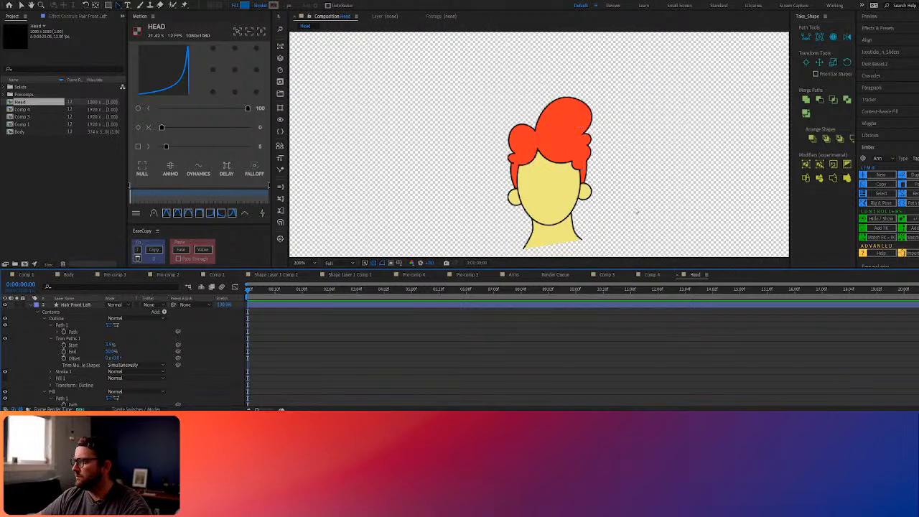
pyautogui.moveTo(575, 210); pyautogui.dragTo(500, 164)
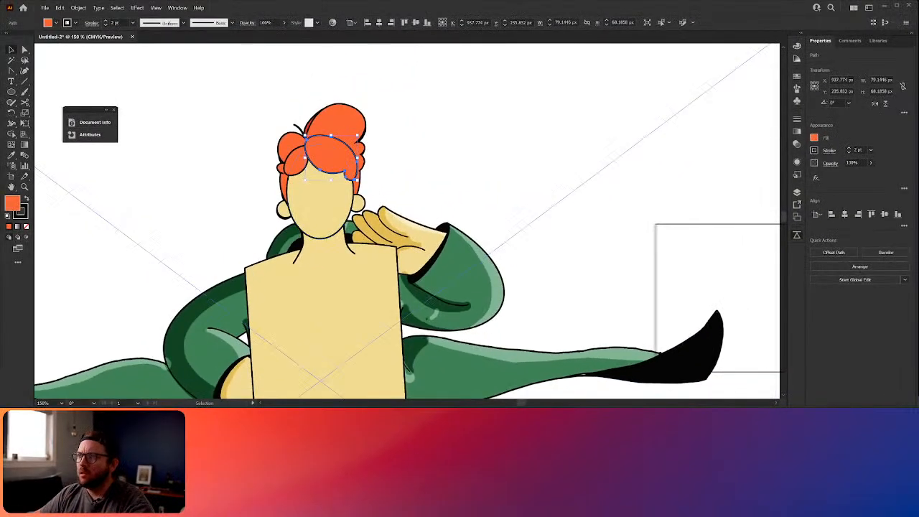
# Switch to Illustrator and draw an open nose path about 25 px tall with a hooked nostril in the middle of the face using the Pen tool
pyautogui.click(15, 71)
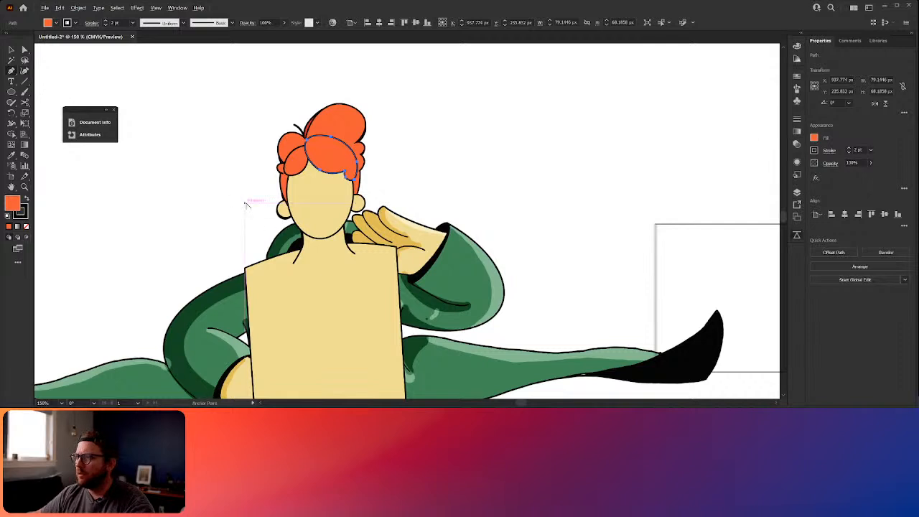
pyautogui.scroll(1, 247, 203)
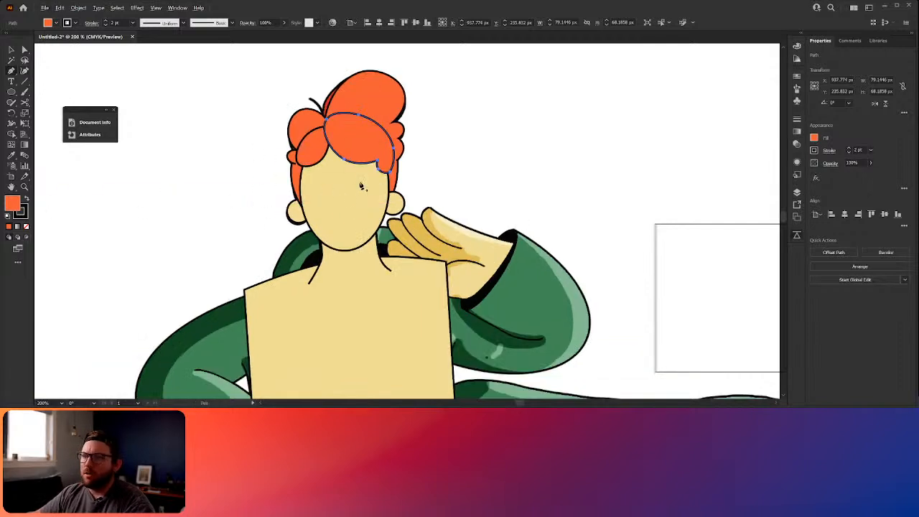
pyautogui.moveTo(340, 201); pyautogui.dragTo(345, 220)
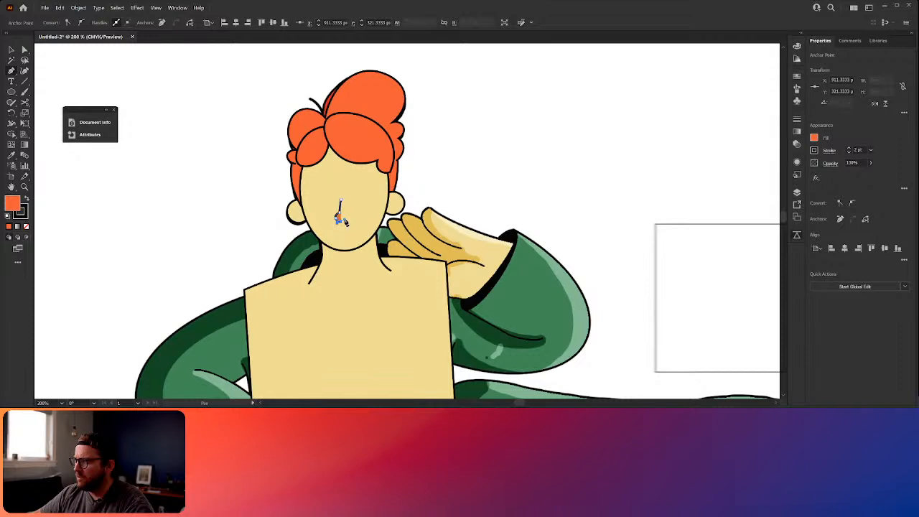
pyautogui.scroll(3, 338, 222)
pyautogui.press('v')
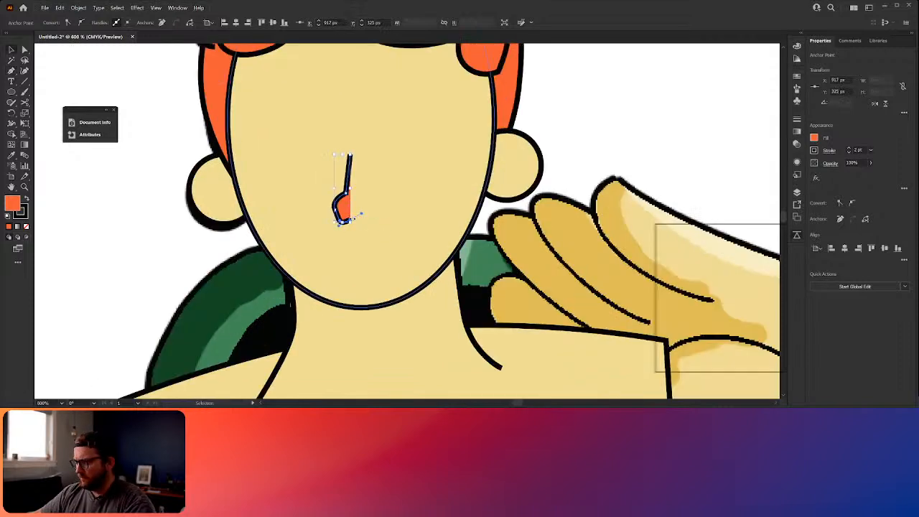
# Reposition the nose path's lower anchor and adjust its curve handles to round the nostril into a smooth hook
pyautogui.moveTo(361, 214); pyautogui.dragTo(339, 221)
pyautogui.press('a')
pyautogui.click(335, 210)
pyautogui.click(335, 210)
pyautogui.hotkey('shift', 'c')
pyautogui.press('v')
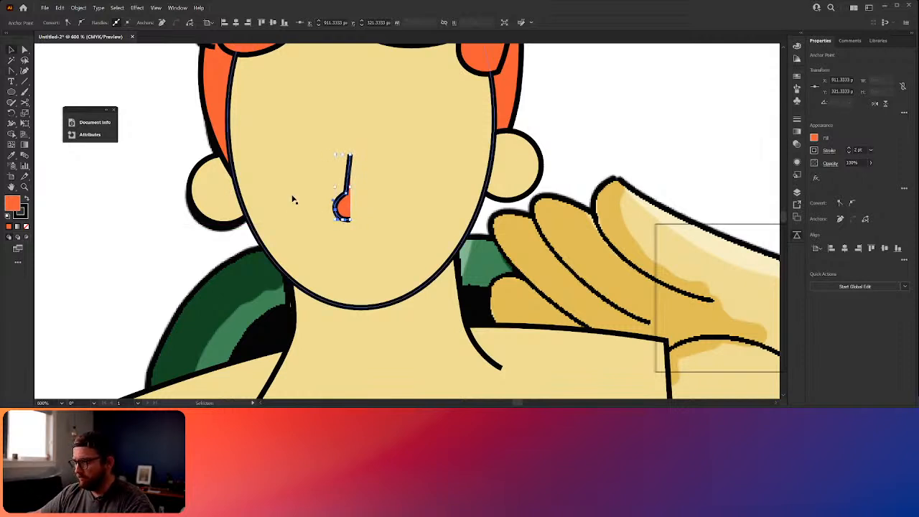
# Remove the nose path's fill and give its stroke round caps
pyautogui.click(26, 226)
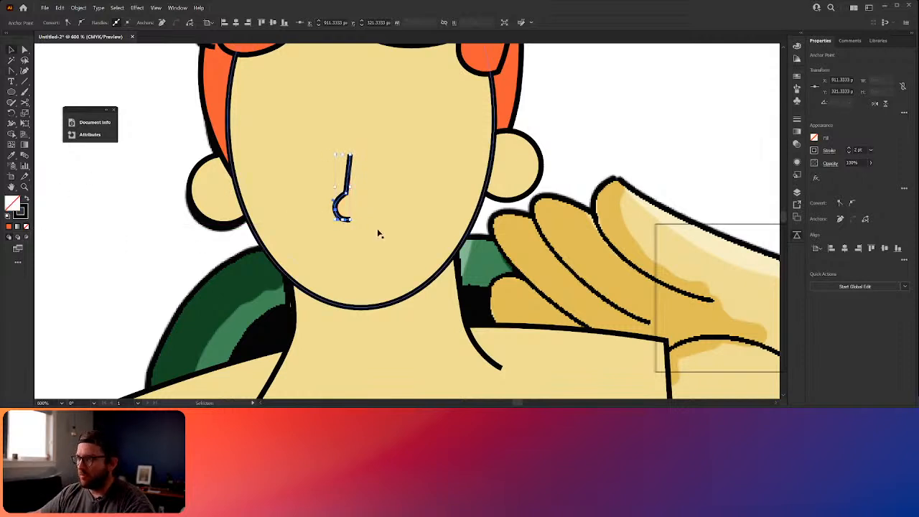
pyautogui.click(797, 119)
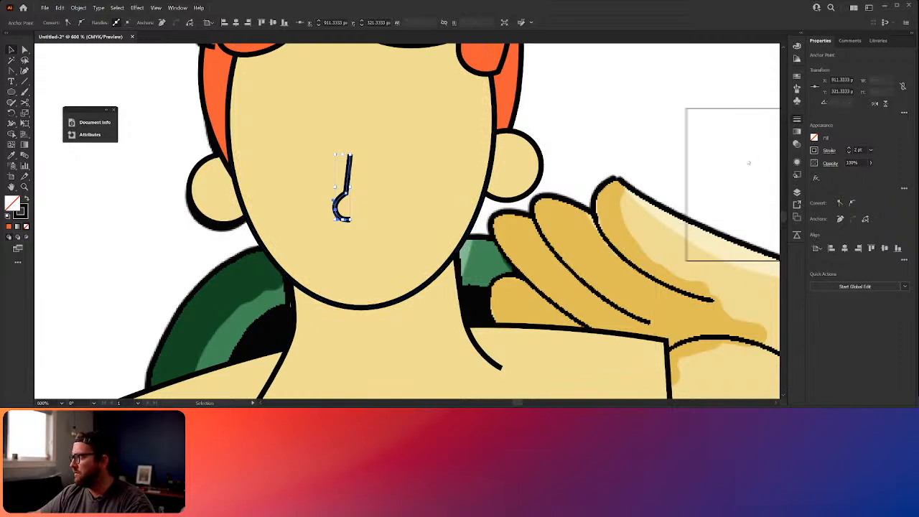
pyautogui.click(375, 237)
pyautogui.click(347, 193)
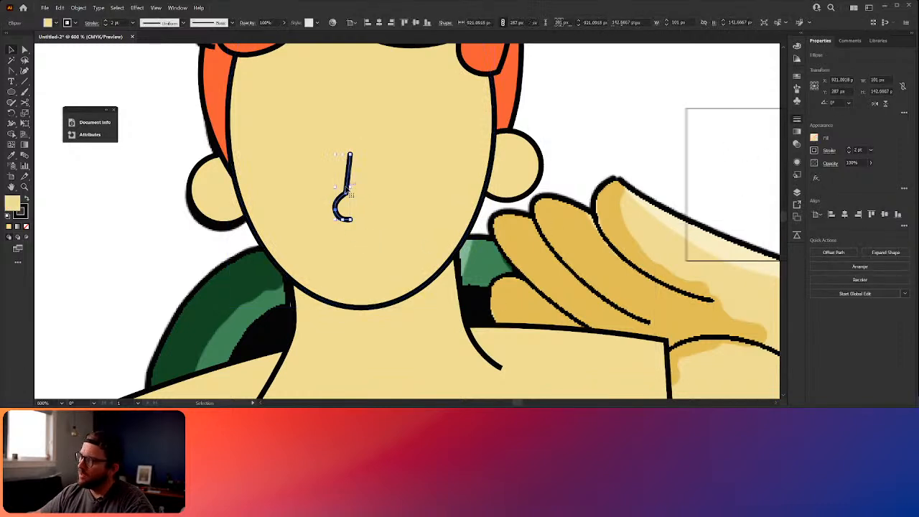
# Draw a flat ellipse about 26.6 by 7.3 px beside the top of the nose and sample the hair's orange fill for it
pyautogui.click(11, 92)
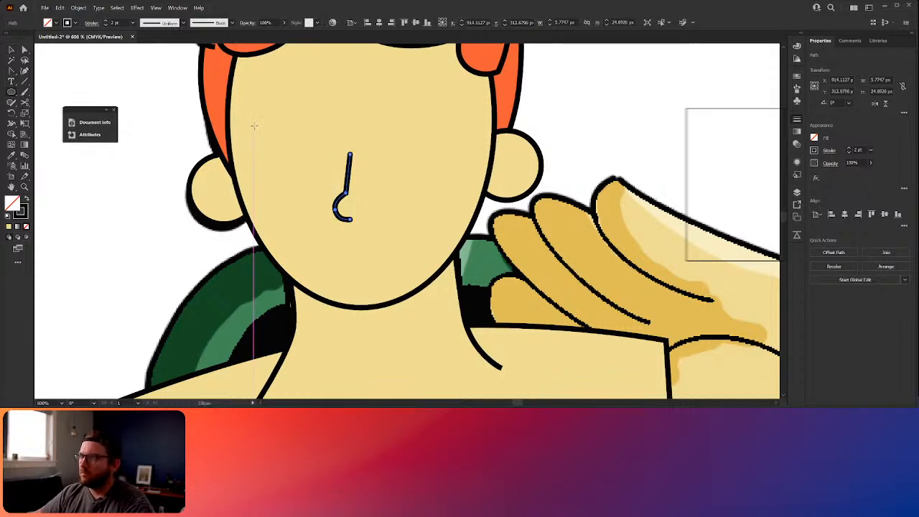
pyautogui.moveTo(251, 123); pyautogui.dragTo(325, 145)
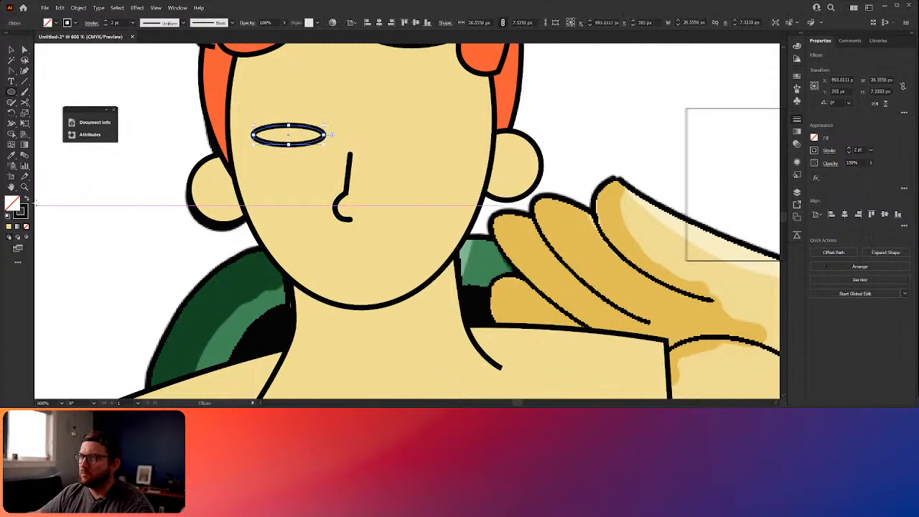
pyautogui.press('i')
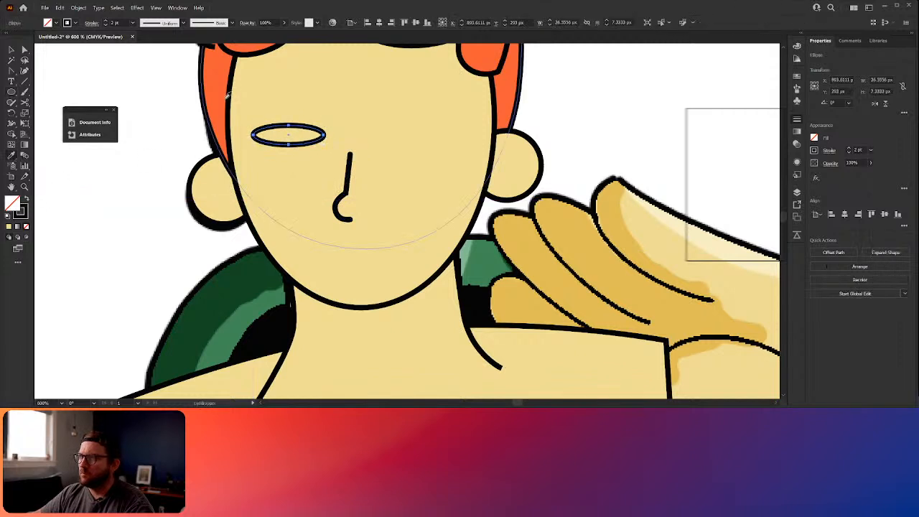
pyautogui.click(218, 111)
# Bend the orange ellipse into an eyebrow with an expanded Arc warp and place a copy across from it on the face
pyautogui.press('v')
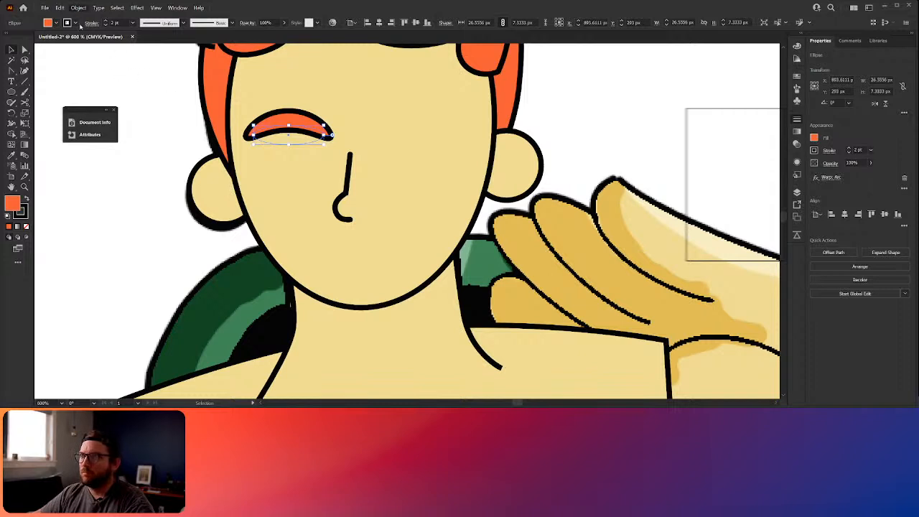
pyautogui.click(95, 95)
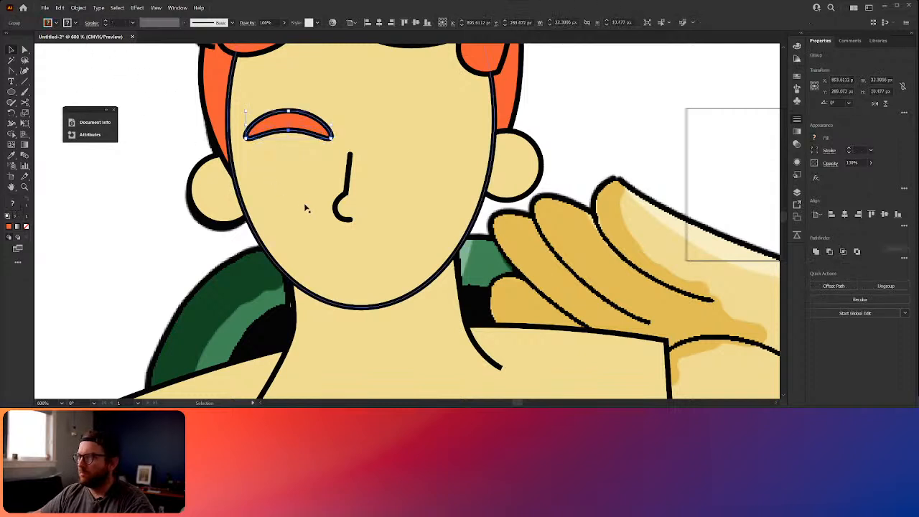
pyautogui.click(394, 140)
pyautogui.click(305, 130)
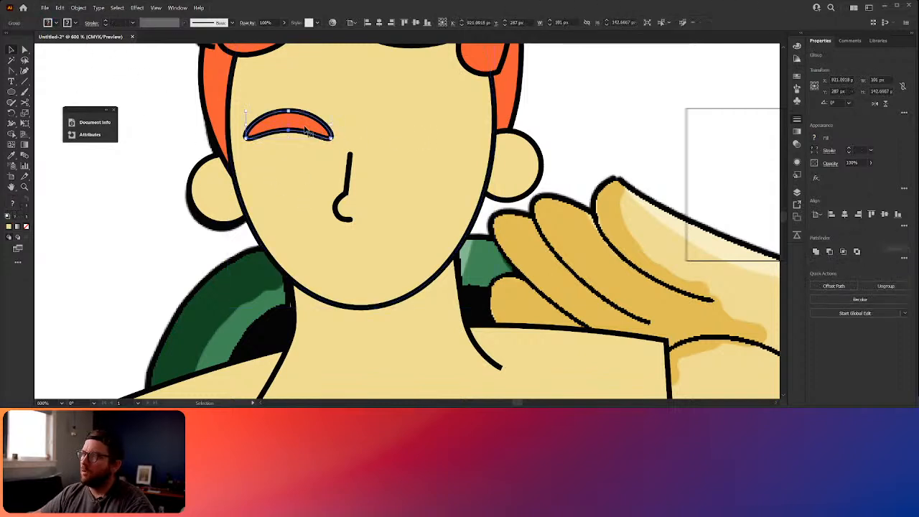
pyautogui.moveTo(306, 130); pyautogui.dragTo(429, 124)
# Draw a circle about 8.9 px wide below the first eyebrow with black fill and no stroke, and copy it below the other eyebrow
pyautogui.click(11, 92)
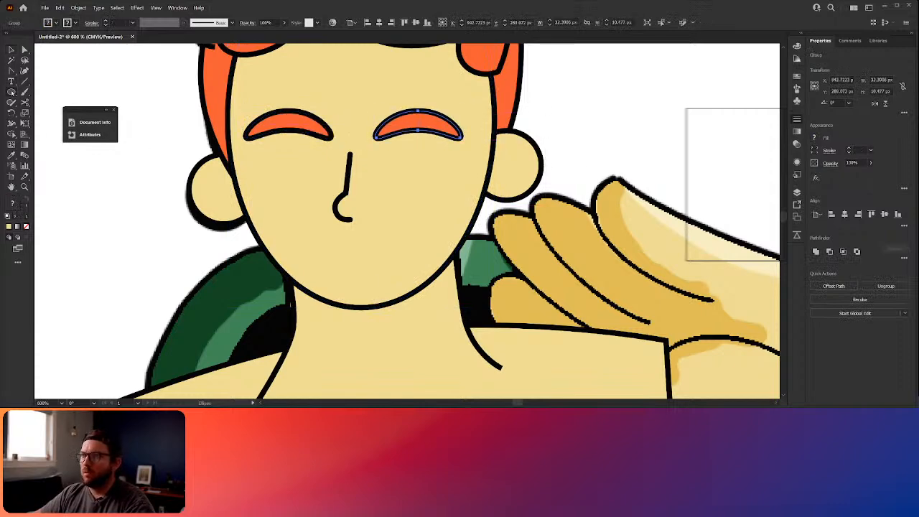
pyautogui.moveTo(280, 156); pyautogui.dragTo(308, 185)
pyautogui.click(27, 201)
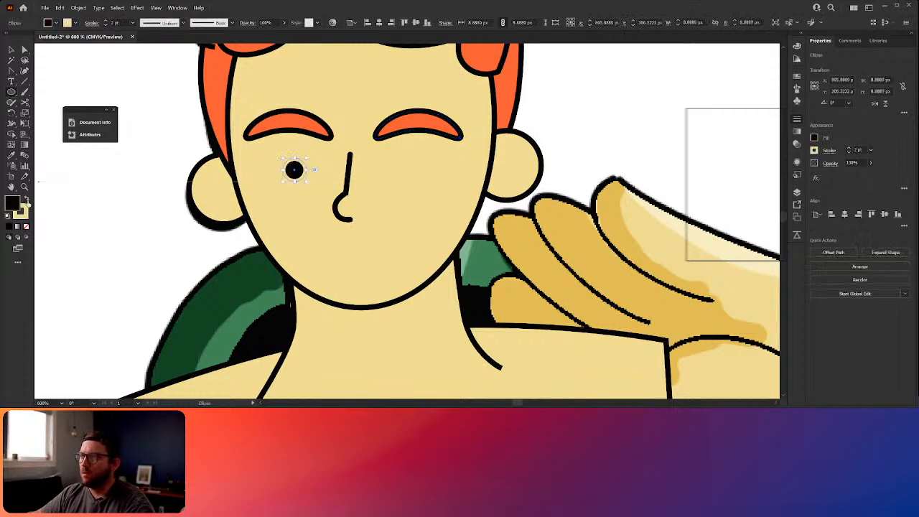
pyautogui.click(26, 227)
pyautogui.press('v')
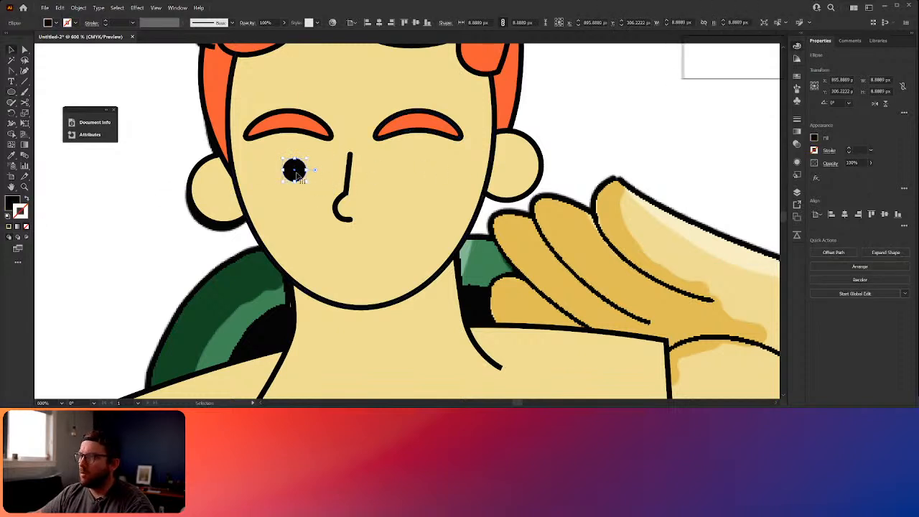
pyautogui.moveTo(295, 170); pyautogui.dragTo(414, 168)
pyautogui.click(161, 185)
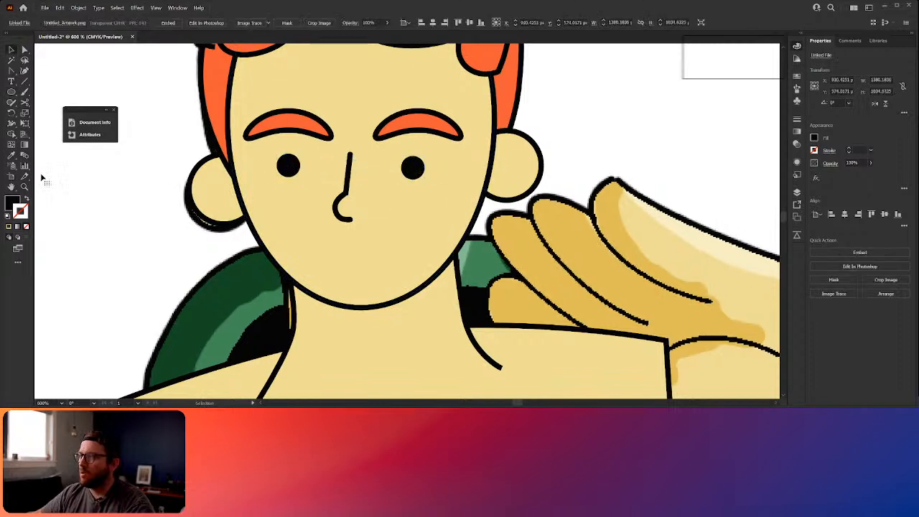
# Draw a curved smile about 15 by 8.8 px below the nose with the Curvature tool, using a black stroke and no fill
pyautogui.hotkey('shift', '`')
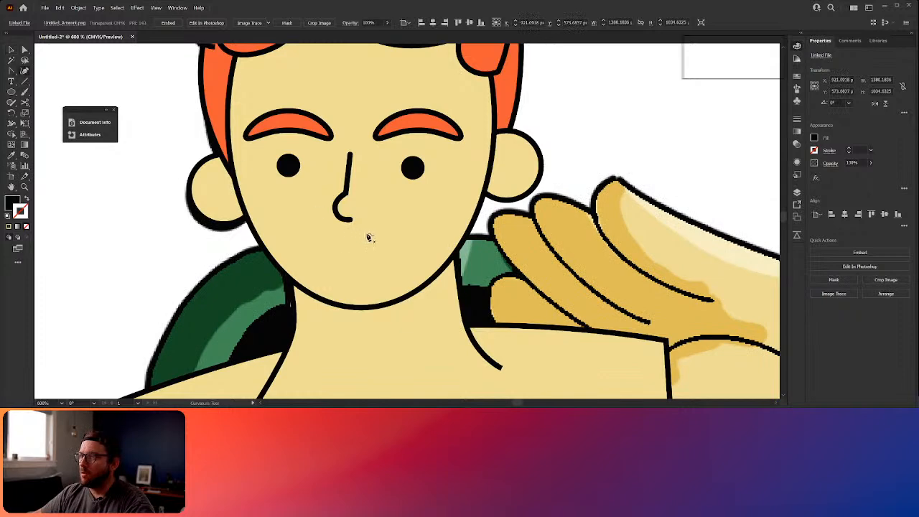
pyautogui.click(394, 231)
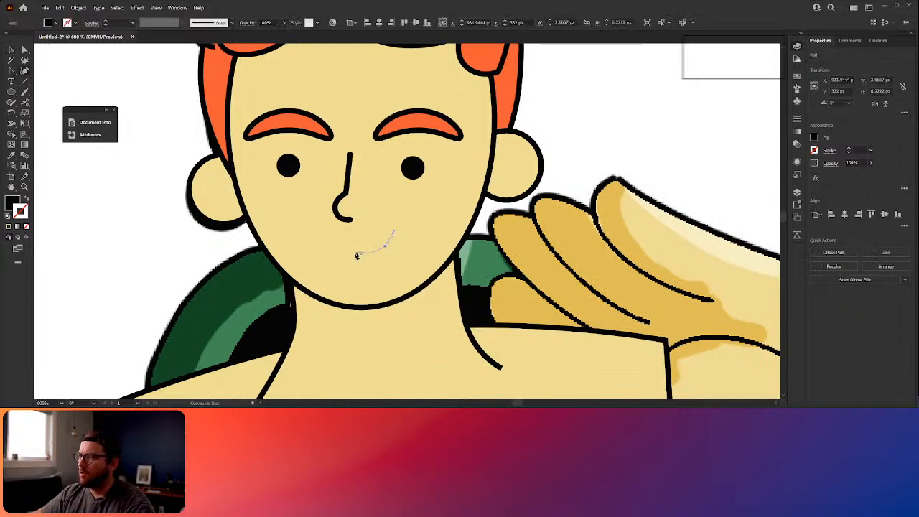
pyautogui.click(356, 253)
pyautogui.press('v')
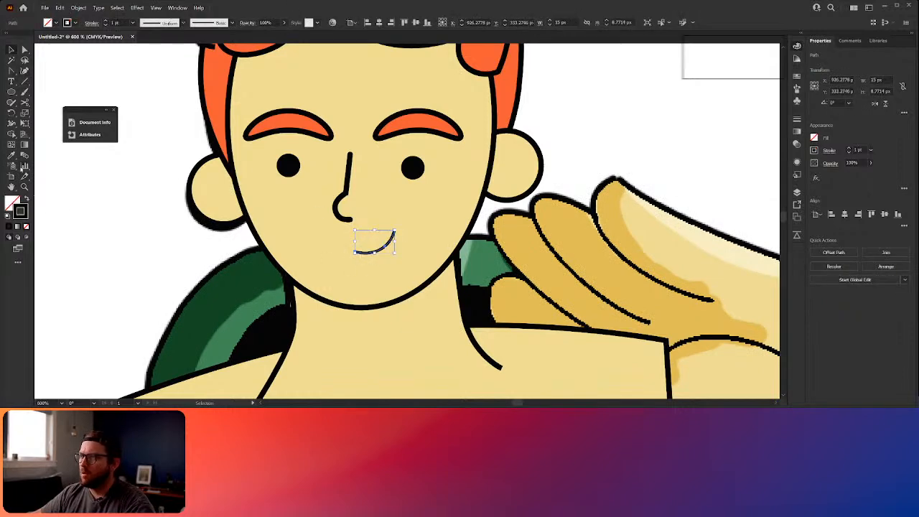
# Set the mouth's stroke to 2 pt with round caps and deselect it
pyautogui.click(106, 20)
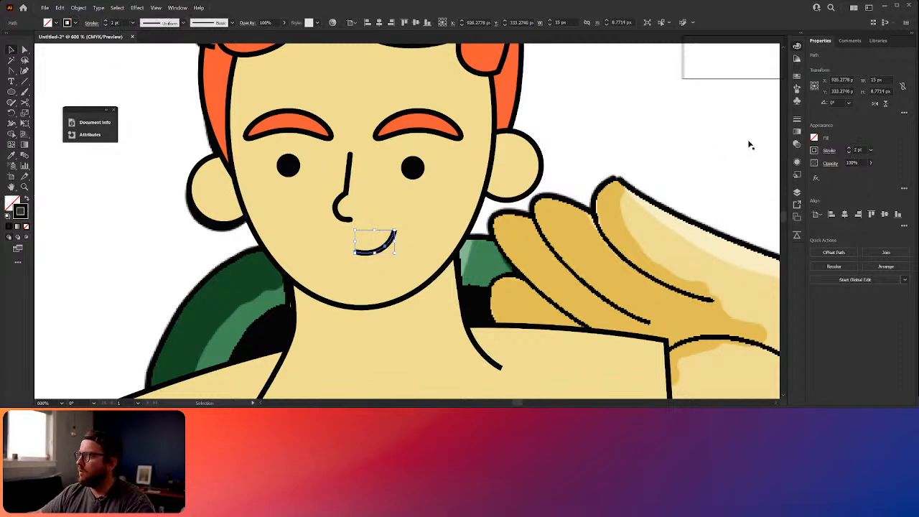
pyautogui.click(797, 119)
pyautogui.click(733, 140)
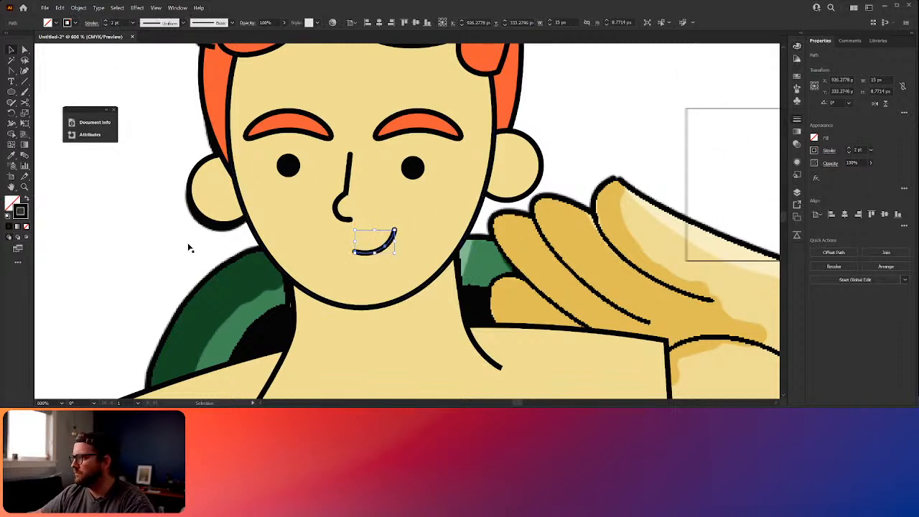
pyautogui.click(271, 289)
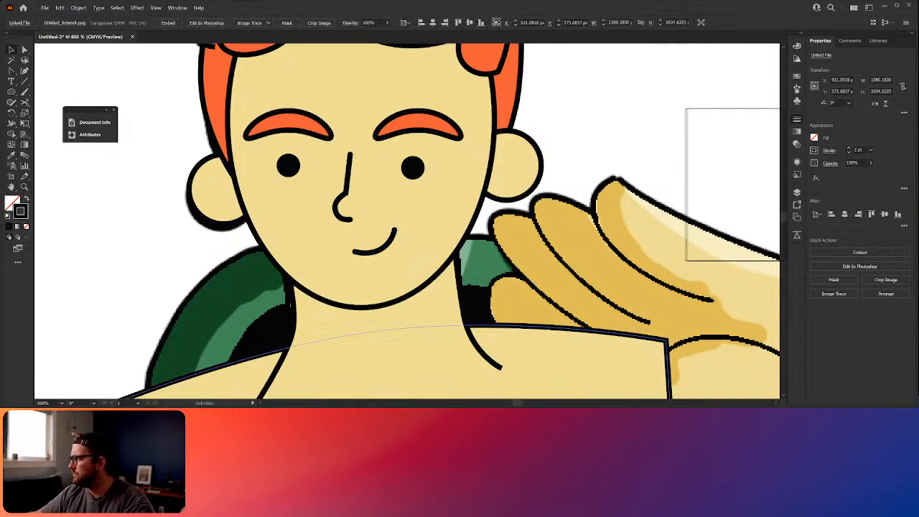
# Delete both round black eyes from the face
pyautogui.click(456, 244)
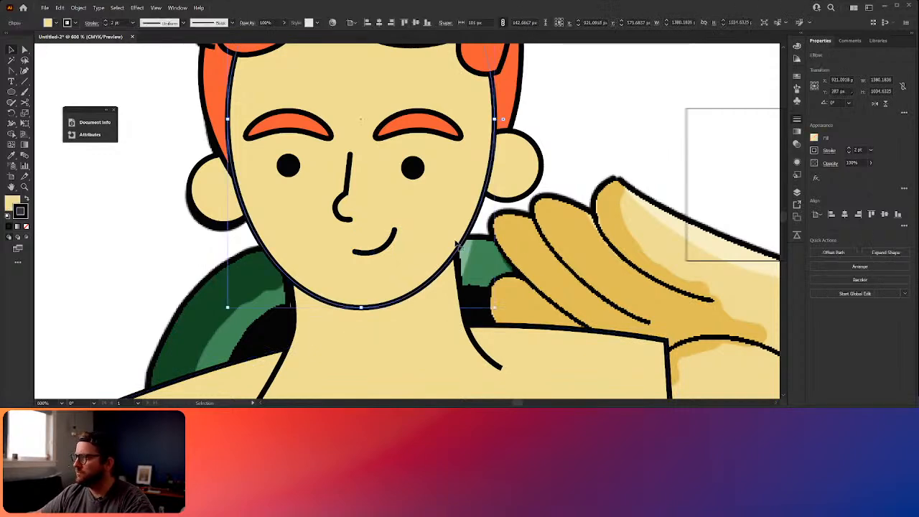
pyautogui.scroll(-2, 584, 168)
pyautogui.scroll(-3, 585, 168)
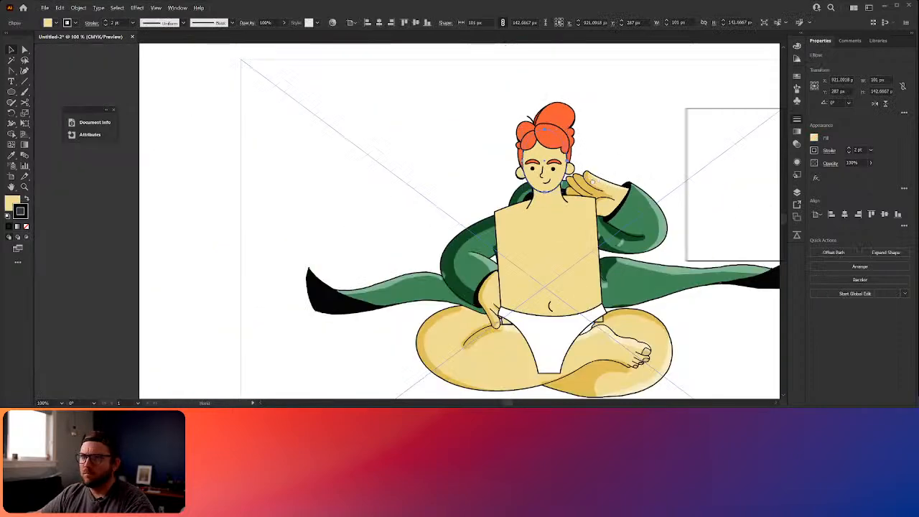
pyautogui.moveTo(606, 183); pyautogui.dragTo(399, 175)
pyautogui.scroll(4, 358, 157)
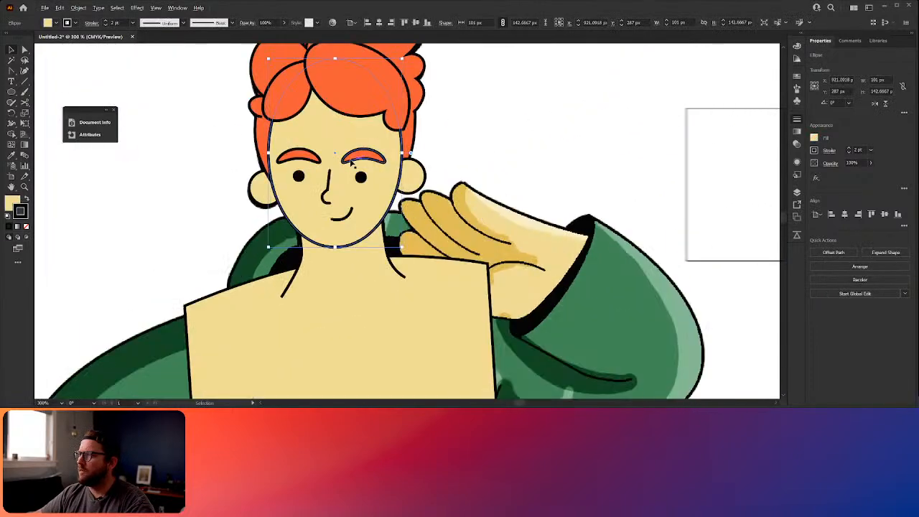
pyautogui.click(365, 184)
pyautogui.keyDown('shift'); pyautogui.click(283, 181); pyautogui.keyUp('shift')
pyautogui.press('Delete')
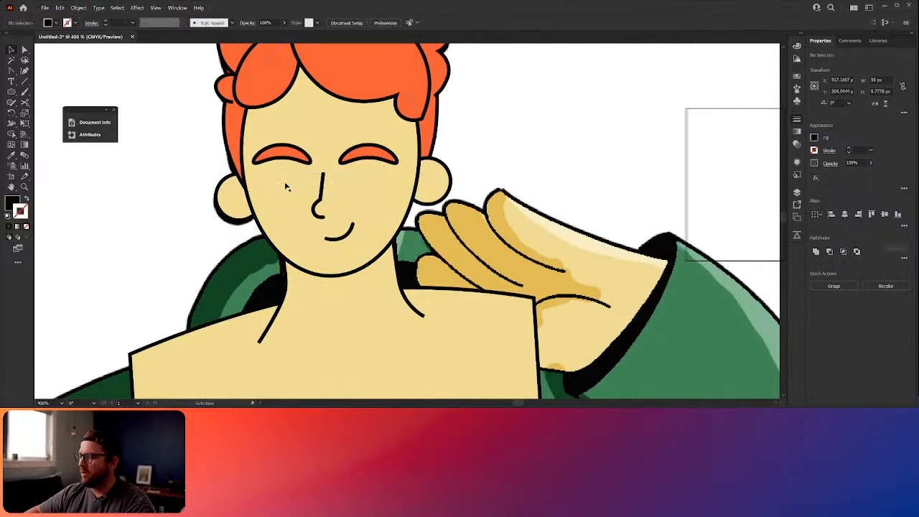
# Draw a shallow sagging curve about 18.8 by 2.7 px below the first eyebrow with the Curvature tool as a closed eye
pyautogui.click(24, 70)
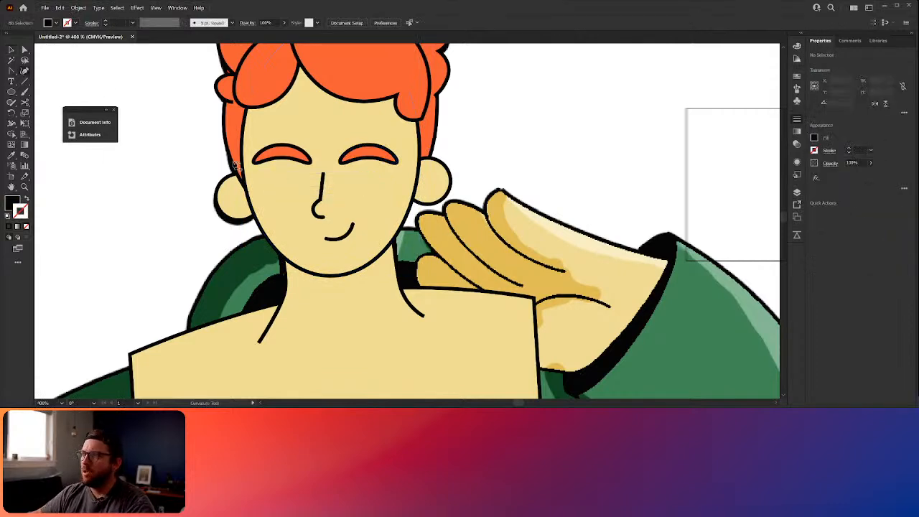
pyautogui.click(266, 180)
pyautogui.click(301, 183)
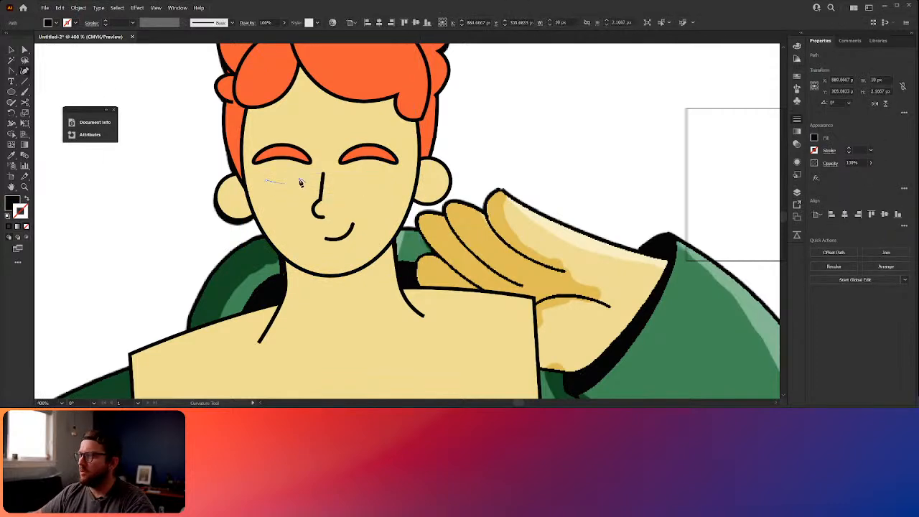
pyautogui.press('v')
# Match the closed-eye curve to the mouth's 2 pt black stroke with no fill, and place a copy below the other eyebrow
pyautogui.click(11, 155)
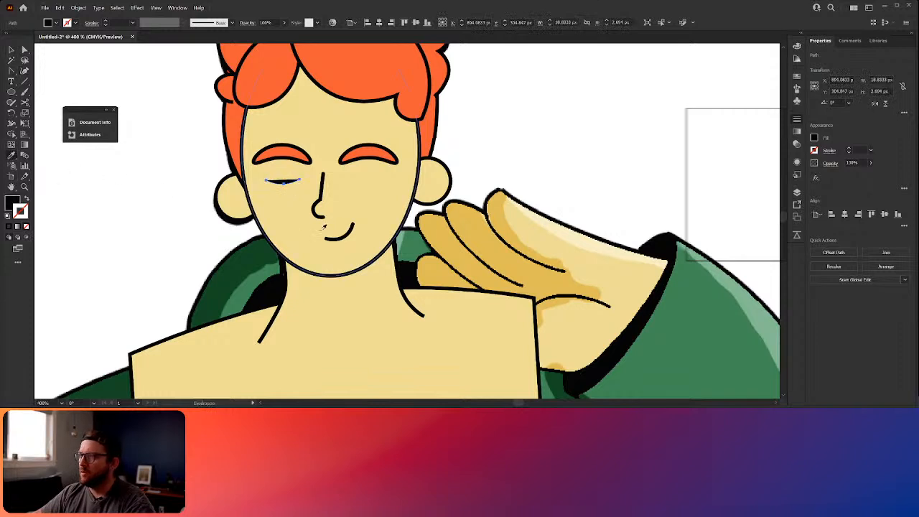
pyautogui.click(348, 233)
pyautogui.press('v')
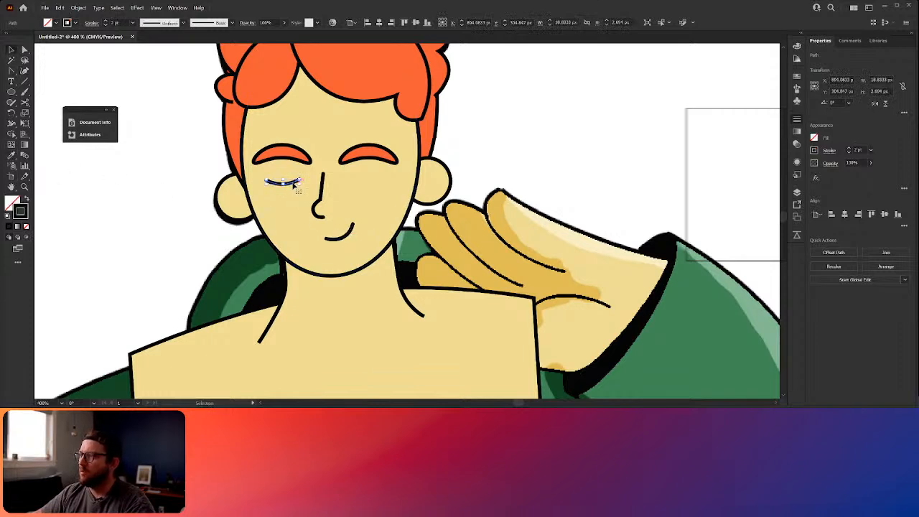
pyautogui.moveTo(295, 183); pyautogui.dragTo(378, 184)
pyautogui.click(350, 191)
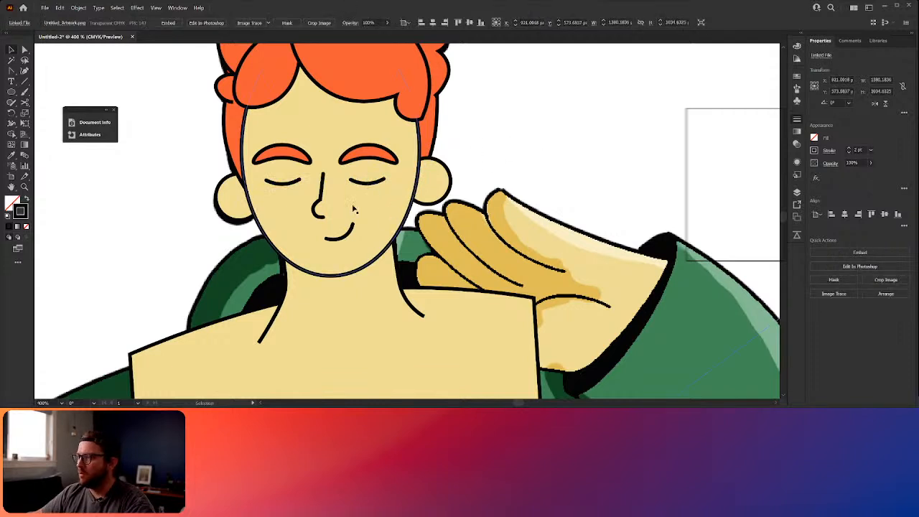
# Push the nose and then each closed-eye curve to the Head composition in After Effects with Overlord
pyautogui.click(322, 200)
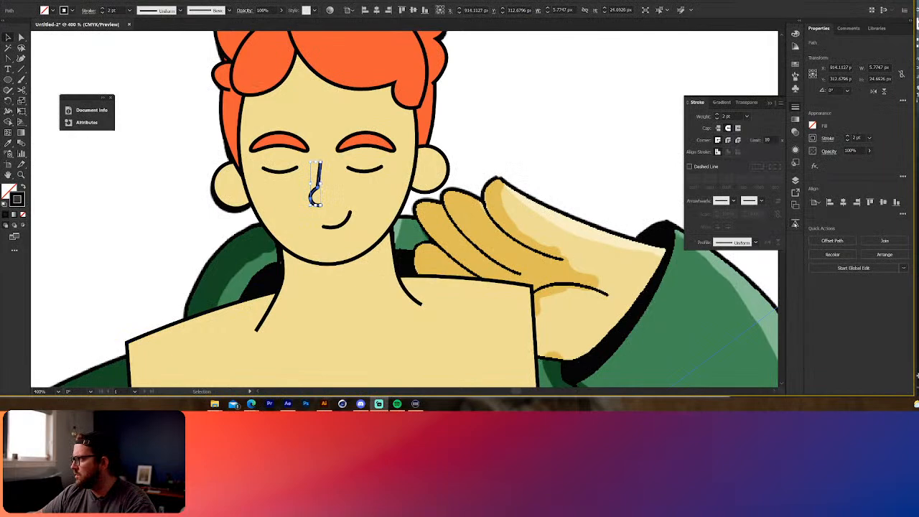
pyautogui.click(797, 234)
pyautogui.click(663, 236)
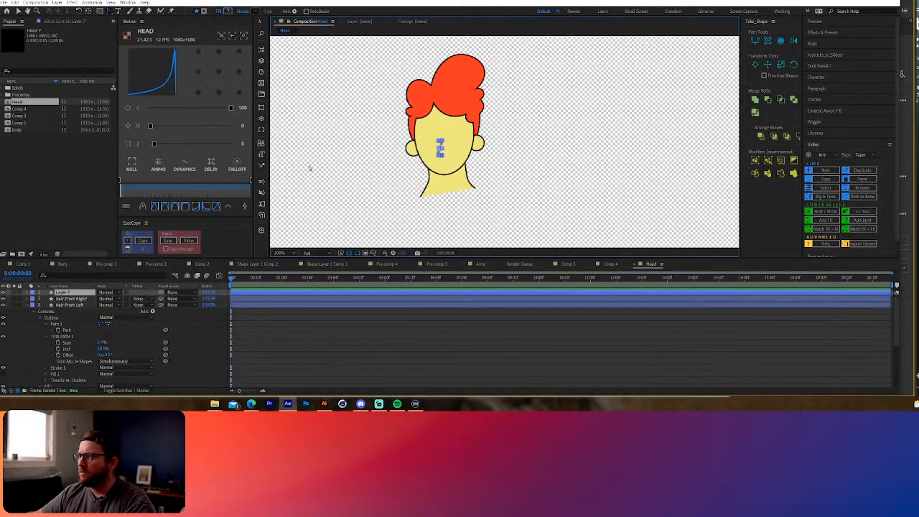
pyautogui.click(323, 403)
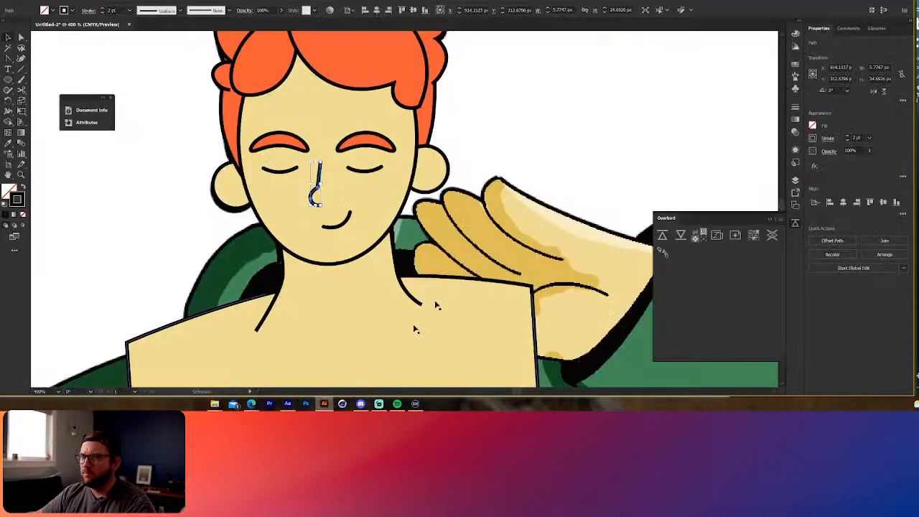
pyautogui.click(368, 171)
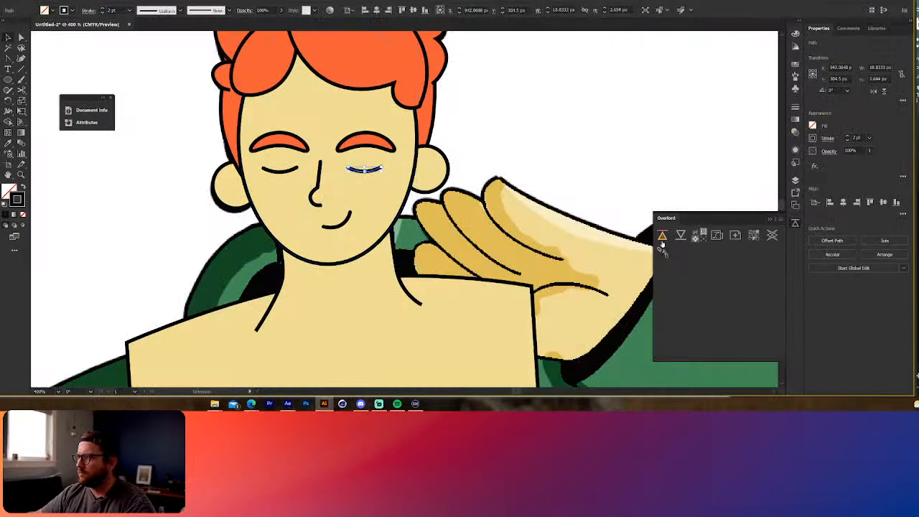
pyautogui.click(291, 170)
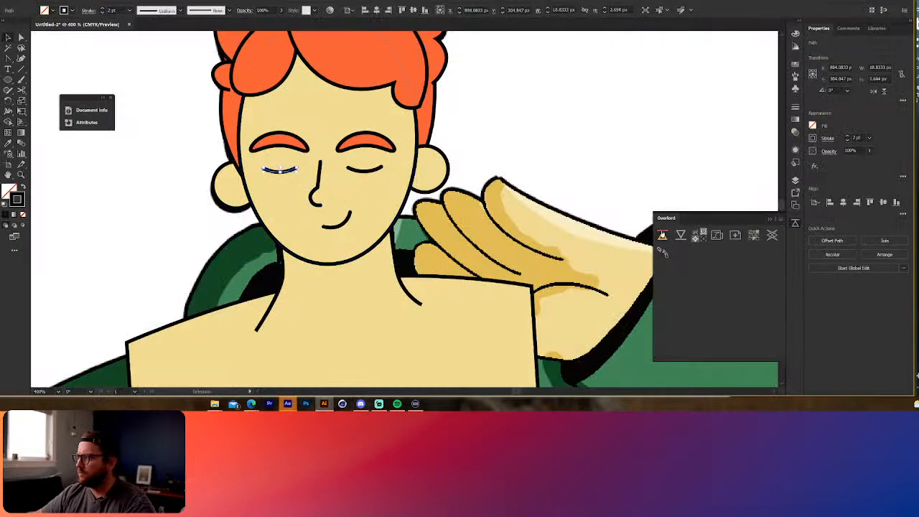
# Push both eyebrows and the mouth to the Head composition with Overlord, then deselect the mouth
pyautogui.click(363, 146)
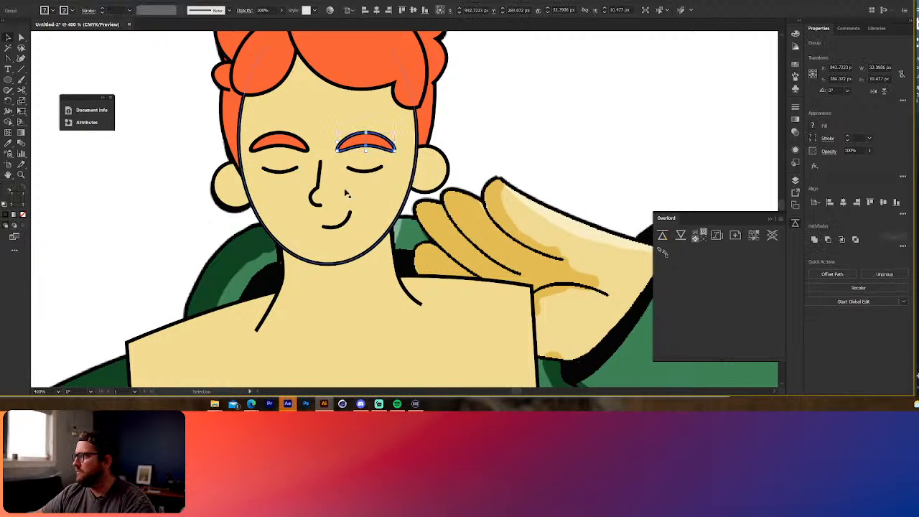
pyautogui.keyDown('shift'); pyautogui.click(293, 148); pyautogui.keyUp('shift')
pyautogui.hotkey('ctrl', 'g')
pyautogui.click(293, 147)
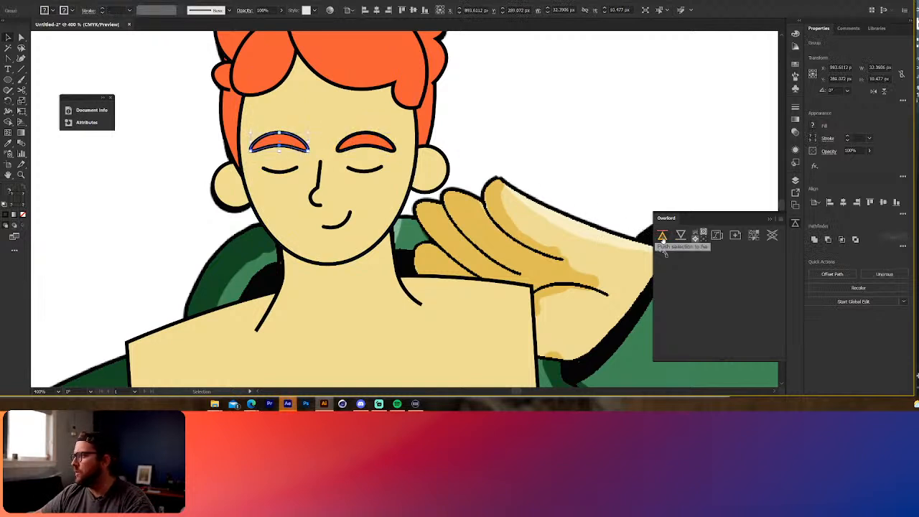
pyautogui.click(347, 220)
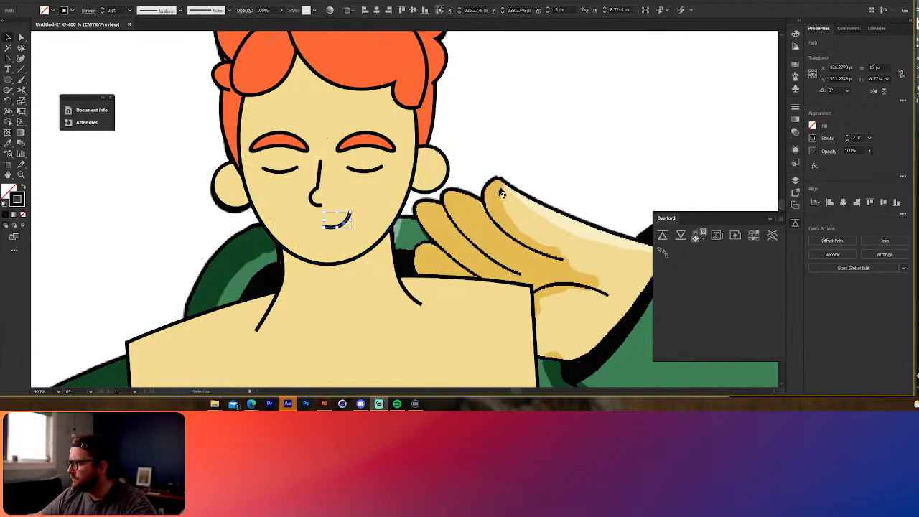
pyautogui.click(550, 182)
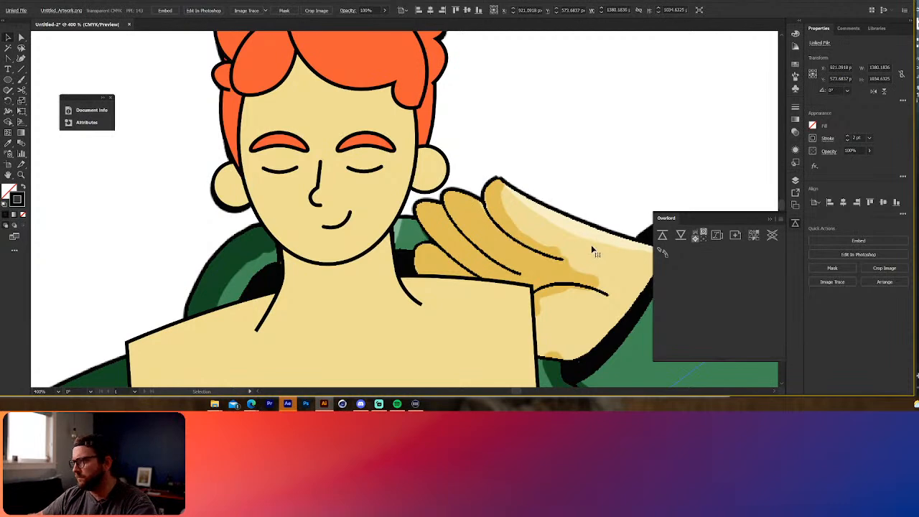
# Switch to After Effects and examine the imported facial features on the head with nothing selected
pyautogui.click(287, 404)
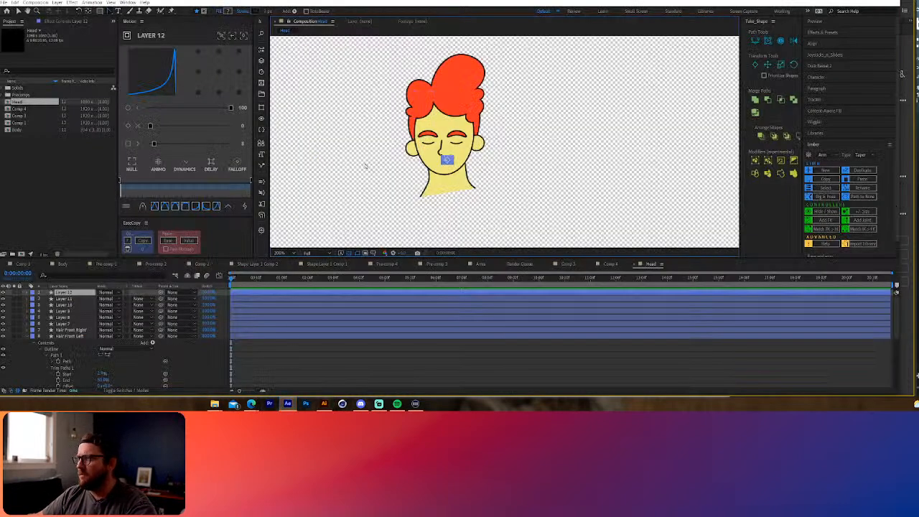
pyautogui.click(527, 155)
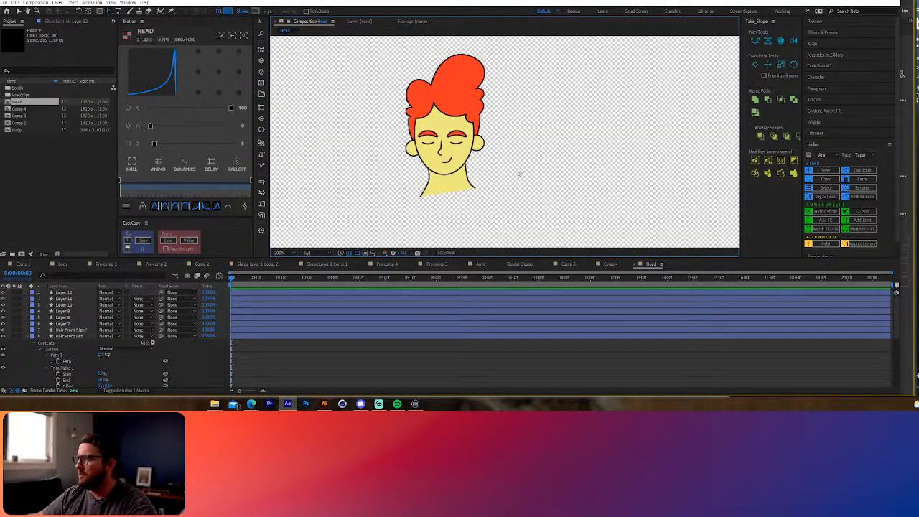
pyautogui.click(449, 162)
pyautogui.click(550, 201)
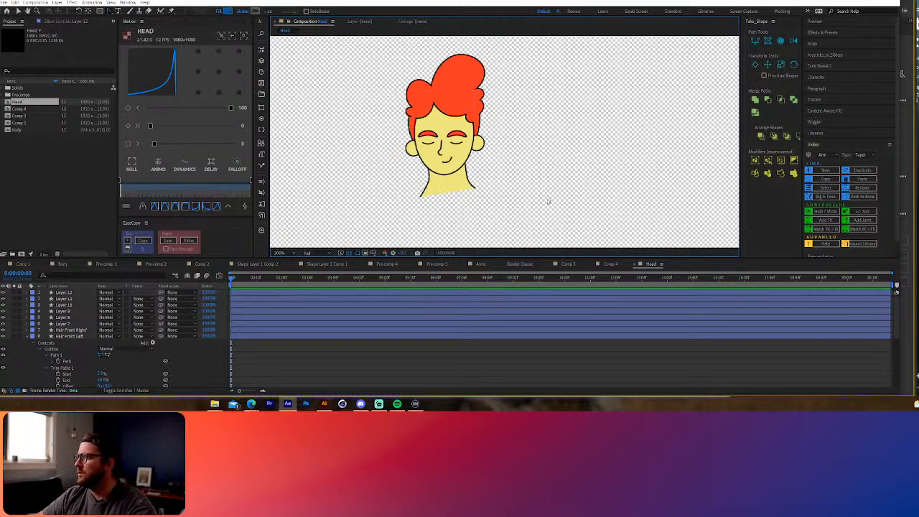
pyautogui.scroll(-1, 509, 188)
pyautogui.scroll(1, 518, 205)
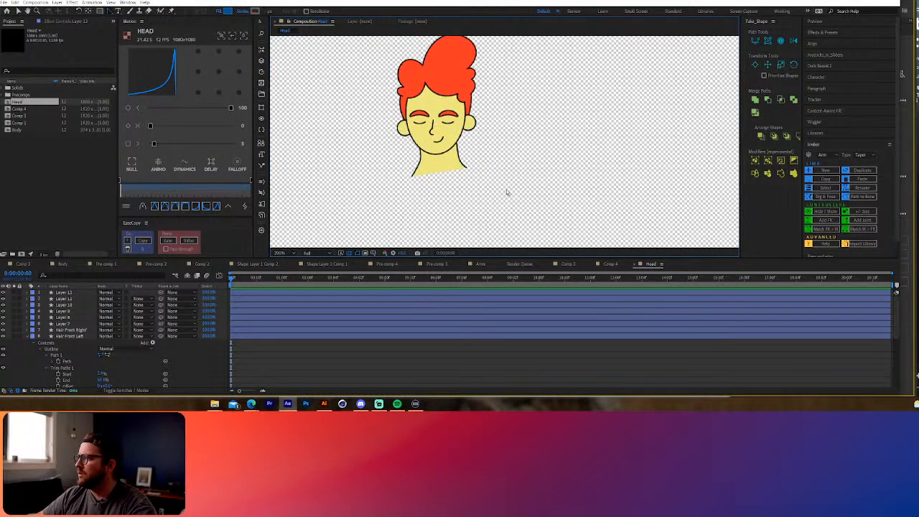
pyautogui.moveTo(491, 179)
pyautogui.mouseDown()
pyautogui.moveTo(521, 201)
pyautogui.moveTo(517, 154)
pyautogui.moveTo(501, 178)
pyautogui.mouseUp()
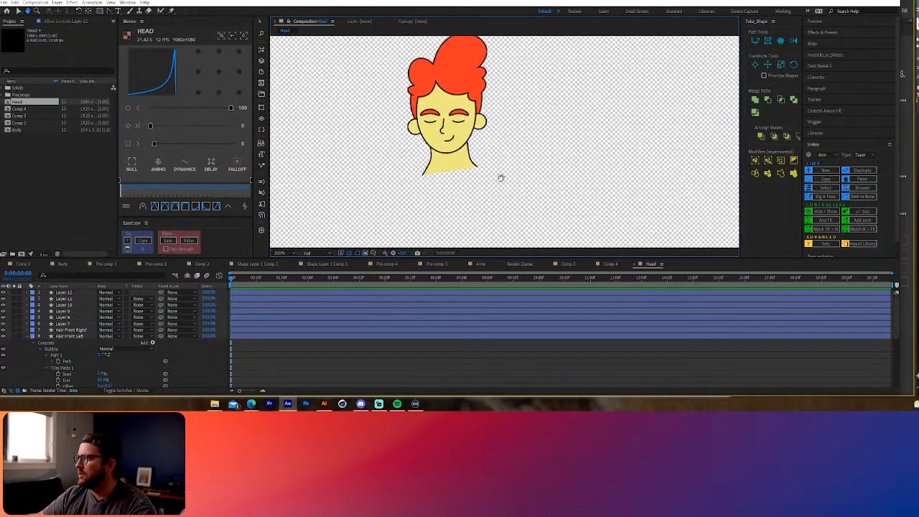
# Return to Illustrator, select the torso together with the navel and push them to the Head composition with Overlord
pyautogui.click(324, 403)
pyautogui.scroll(-3, 433, 258)
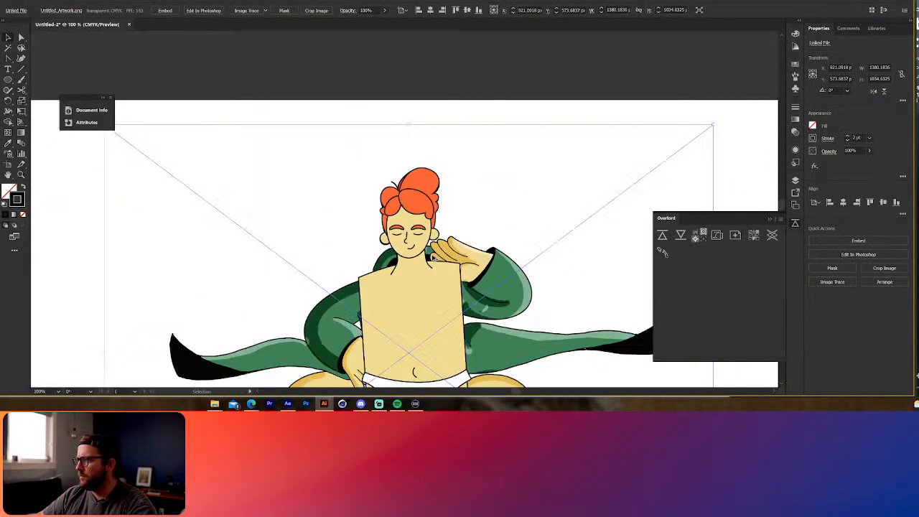
pyautogui.moveTo(414, 325); pyautogui.dragTo(399, 214)
pyautogui.click(422, 256)
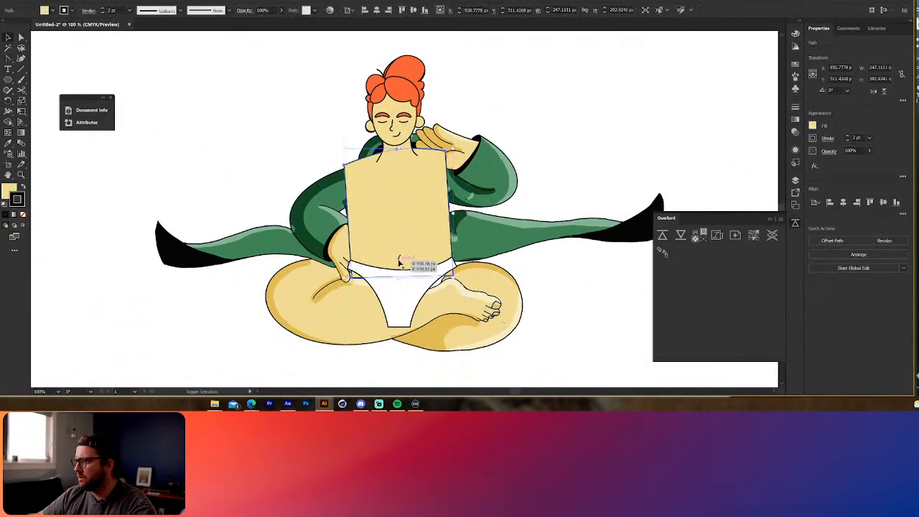
pyautogui.keyDown('shift'); pyautogui.click(400, 262); pyautogui.keyUp('shift')
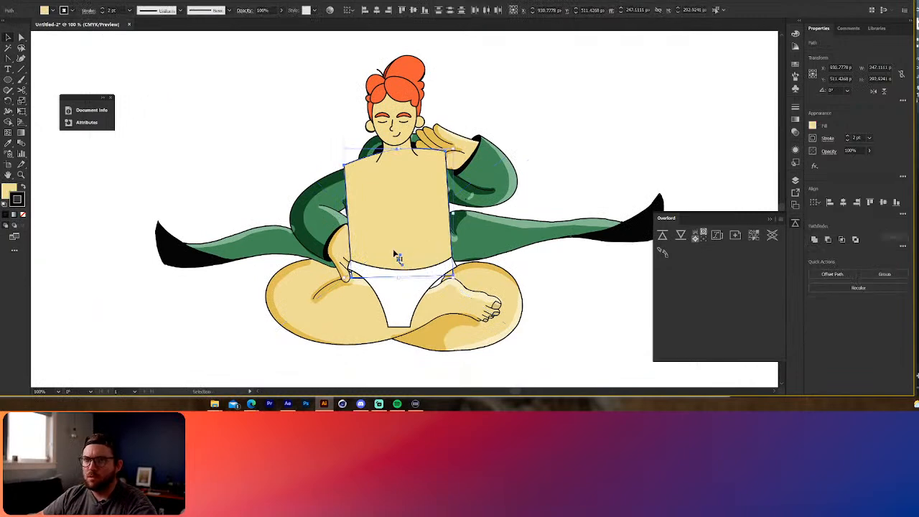
pyautogui.click(662, 236)
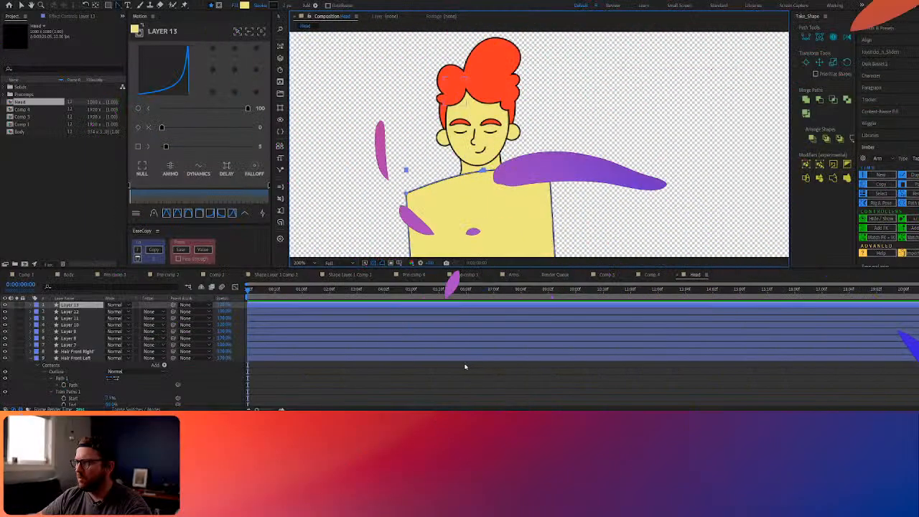
# Collapse the Hair Front Left layer and move the imported torso layer to the bottom of the layer stack, behind the neck
pyautogui.moveTo(457, 193); pyautogui.dragTo(437, 74)
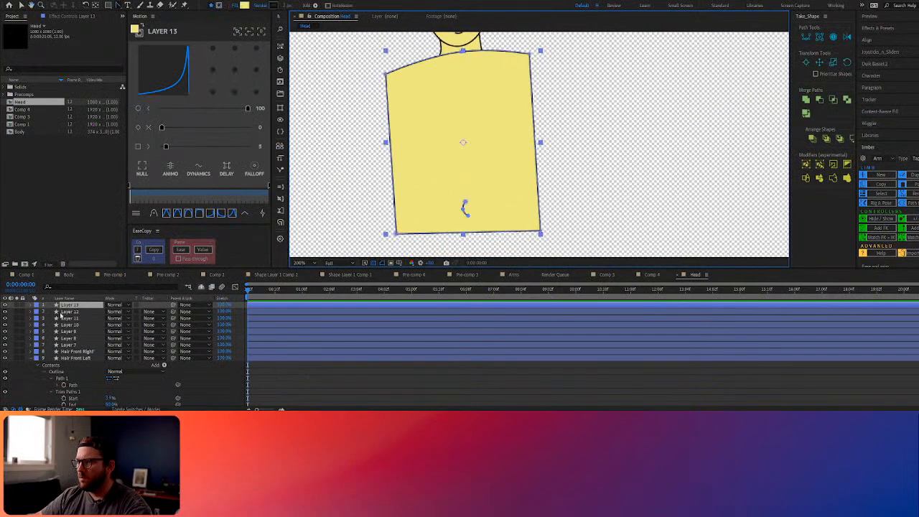
pyautogui.click(29, 358)
pyautogui.moveTo(81, 307); pyautogui.dragTo(77, 403)
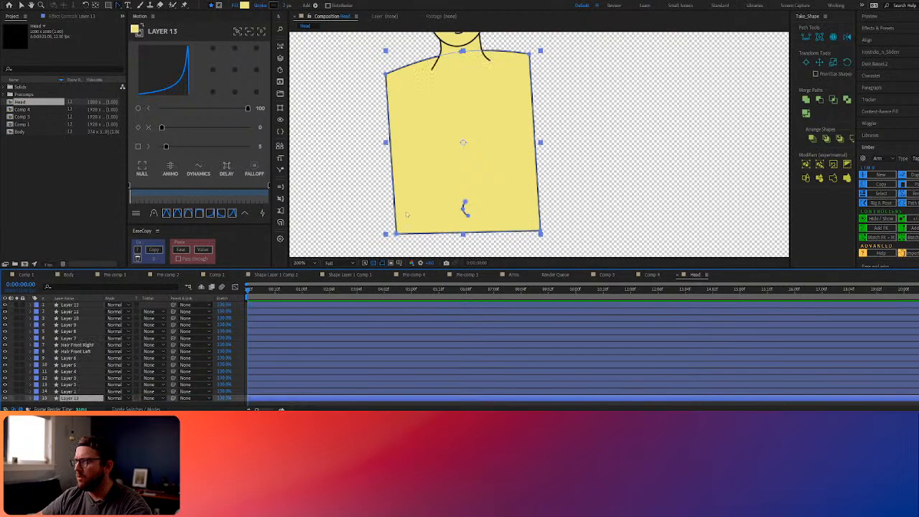
pyautogui.press('space')
pyautogui.moveTo(503, 87); pyautogui.dragTo(506, 212)
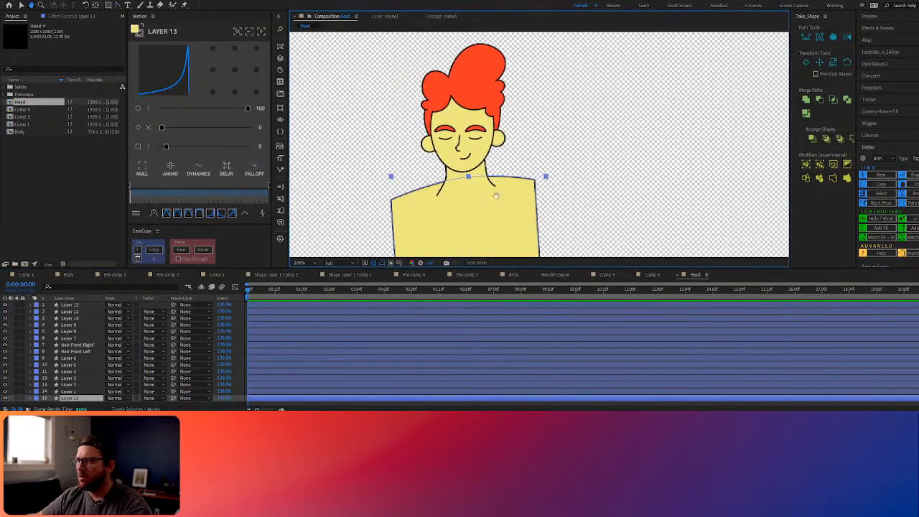
pyautogui.click(310, 263)
pyautogui.click(313, 274)
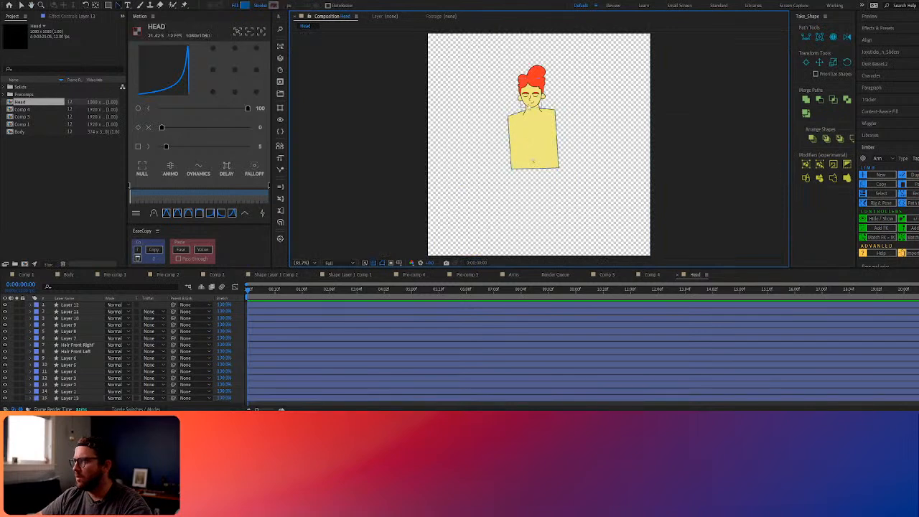
# Rename the face layer below Hair Front Left as Head and select the hair layer directly beneath it
pyautogui.click(120, 359)
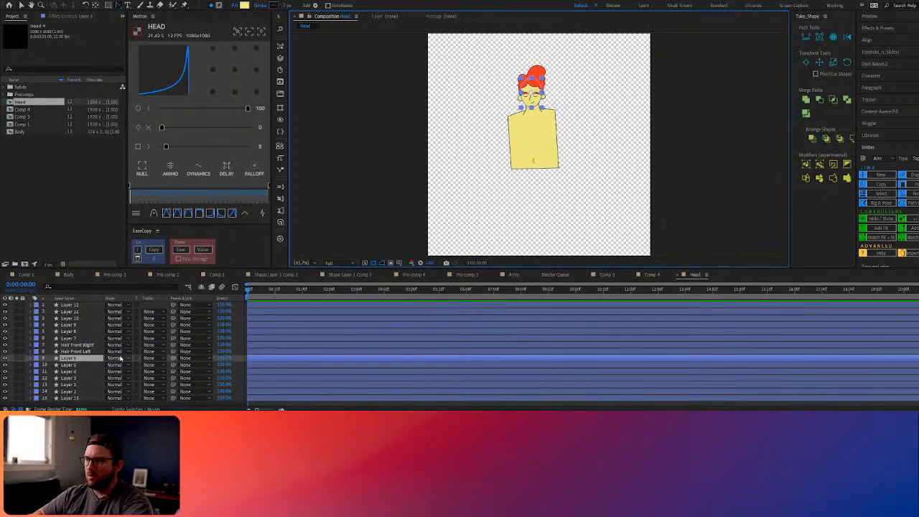
pyautogui.click(86, 359)
pyautogui.press('Return')
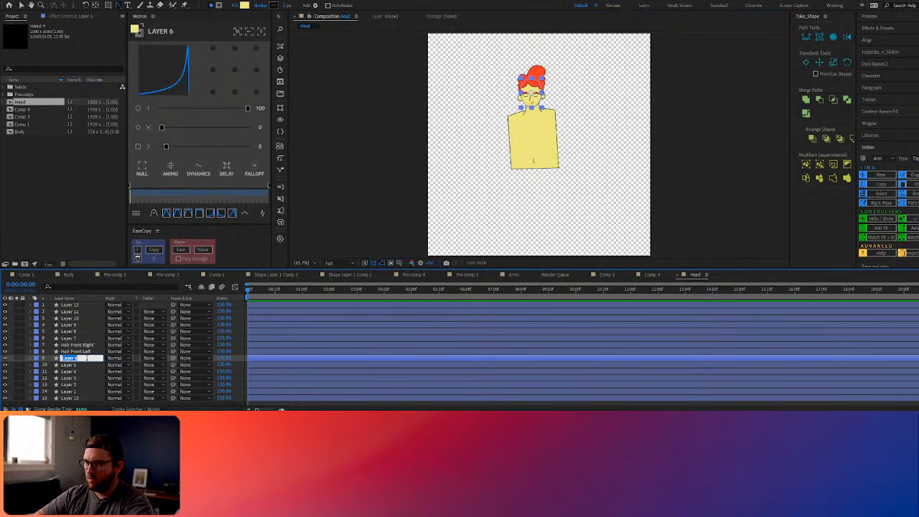
pyautogui.write('Head')
pyautogui.press('Return')
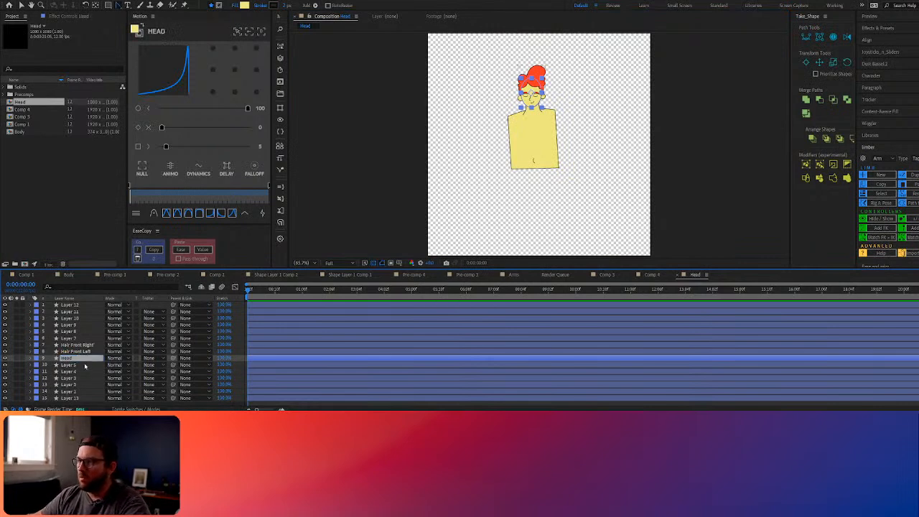
pyautogui.click(85, 365)
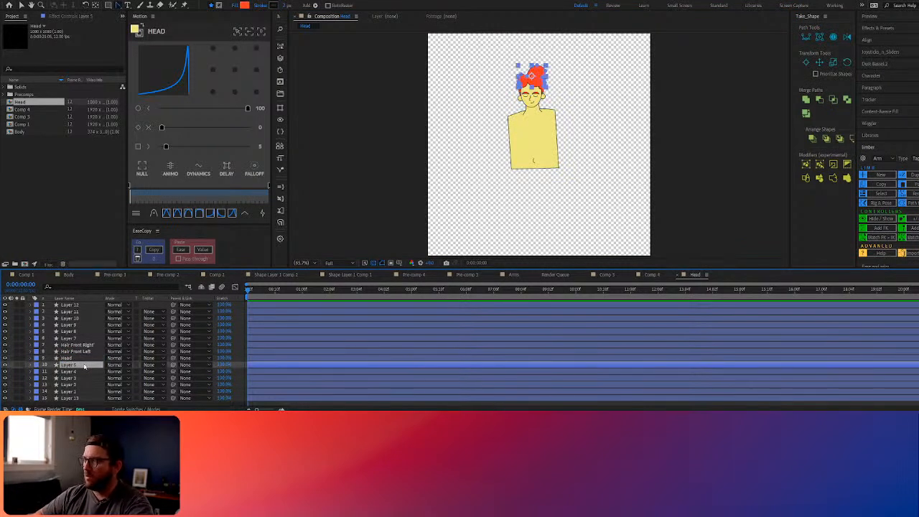
# Rename the selected hair layer directly below Head as Hair top
pyautogui.press('Return')
pyautogui.write('Hai')
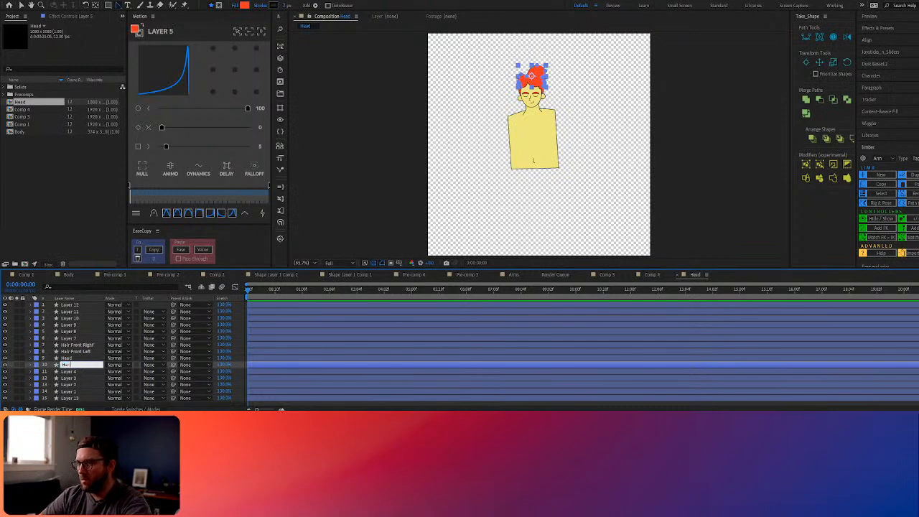
pyautogui.write('r top')
pyautogui.press('Return')
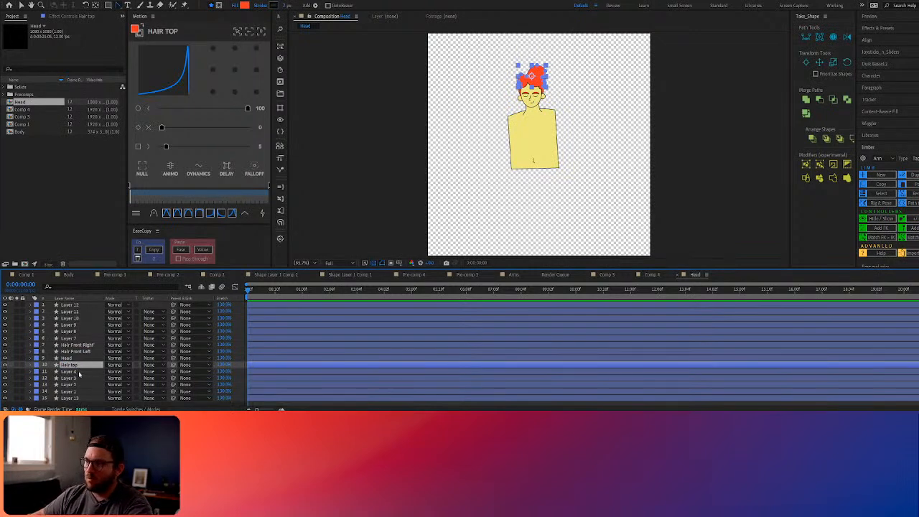
# Name the two ear layers below Hair top as Left ear and Right ear, in that order
pyautogui.click(79, 372)
pyautogui.press('Return')
pyautogui.write('Lef')
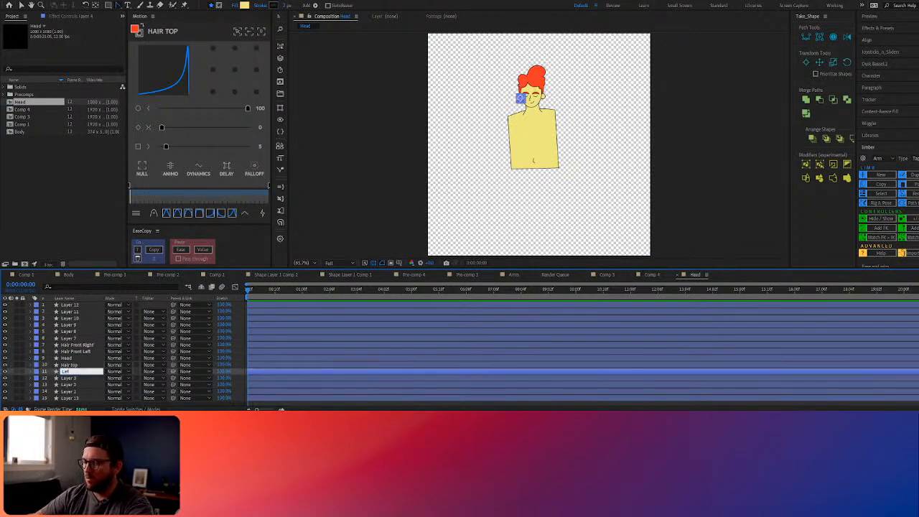
pyautogui.write('t ear')
pyautogui.press('Return')
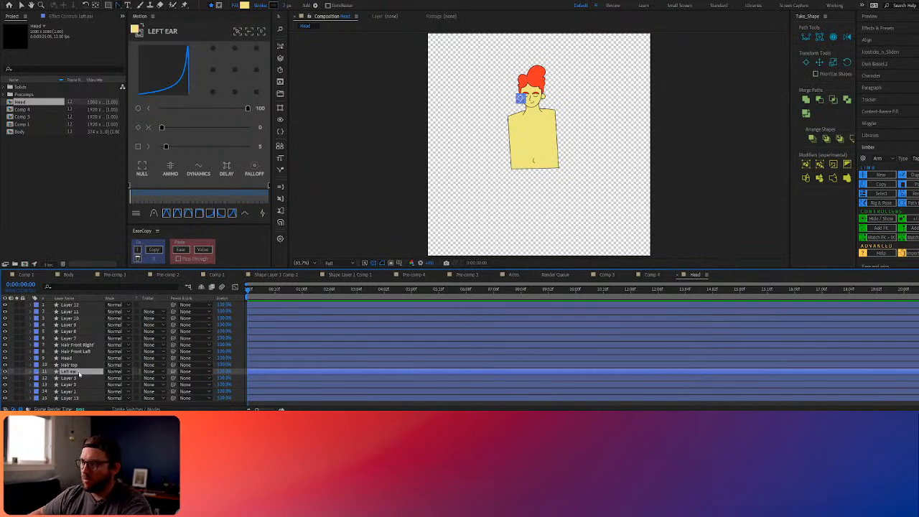
pyautogui.click(79, 378)
pyautogui.press('Return')
pyautogui.write('Right ear')
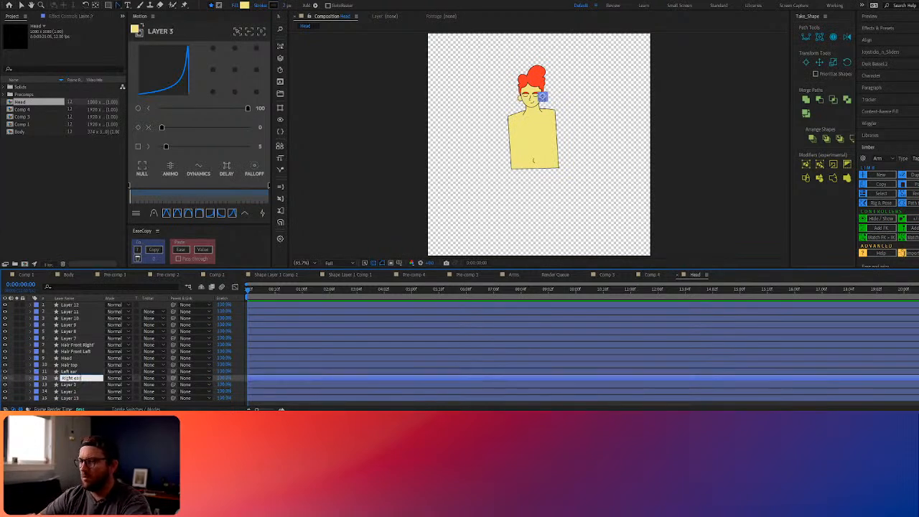
pyautogui.press('Return')
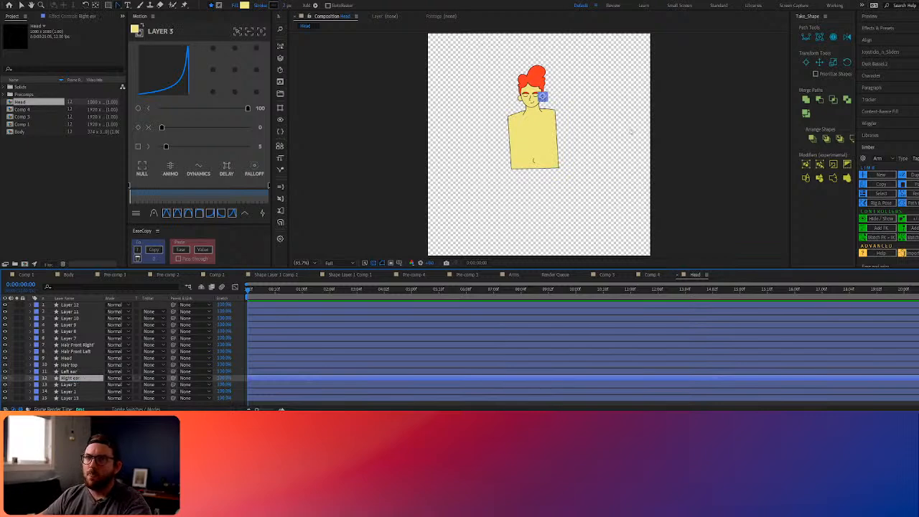
# Move the torso's left shoulder corner slightly inward and up, and reshape the curve at the top edge's middle point below the neck
pyautogui.press('.')
pyautogui.press('.')
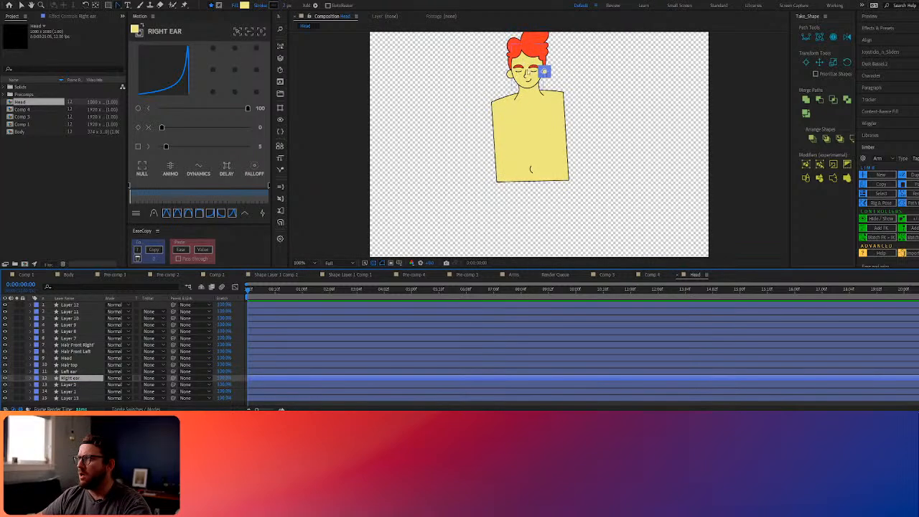
pyautogui.moveTo(522, 80); pyautogui.dragTo(503, 224)
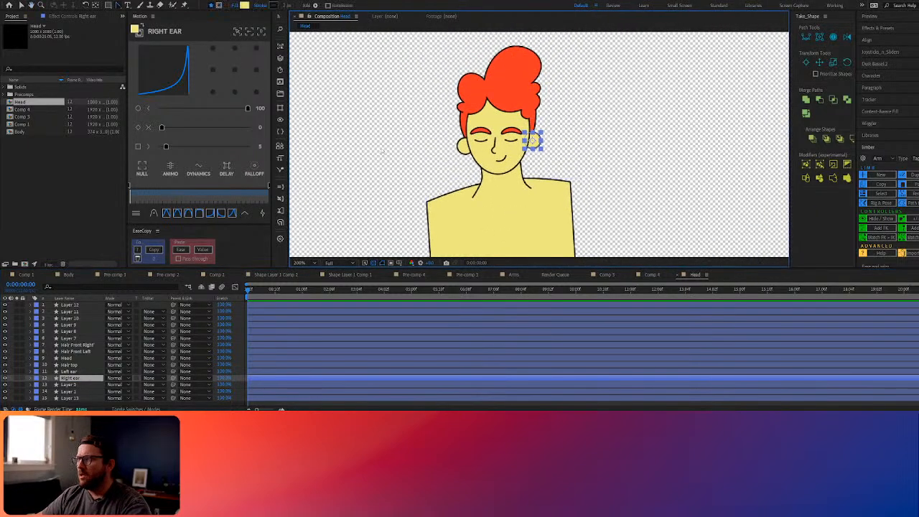
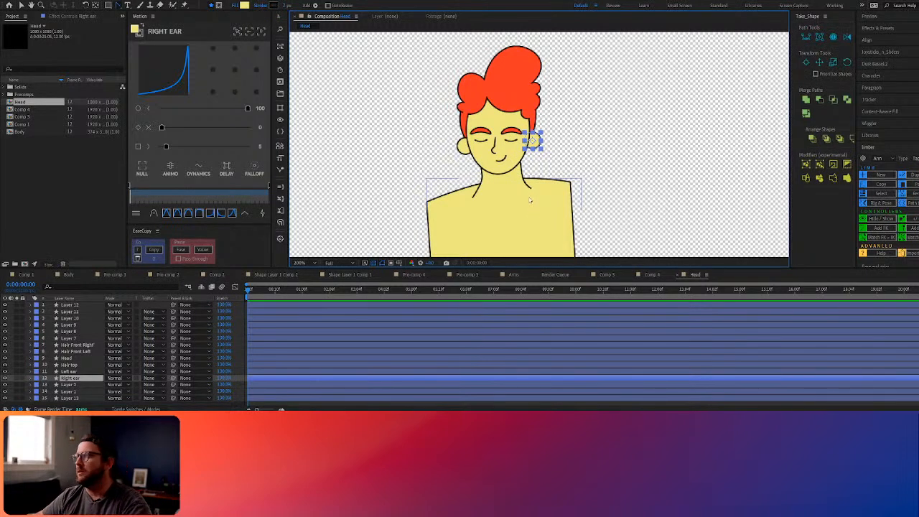
pyautogui.press(',')
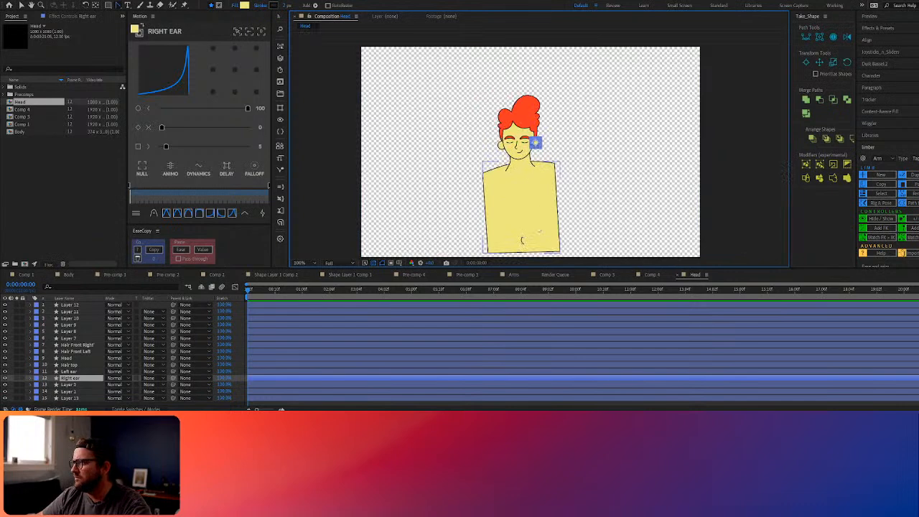
pyautogui.click(522, 239)
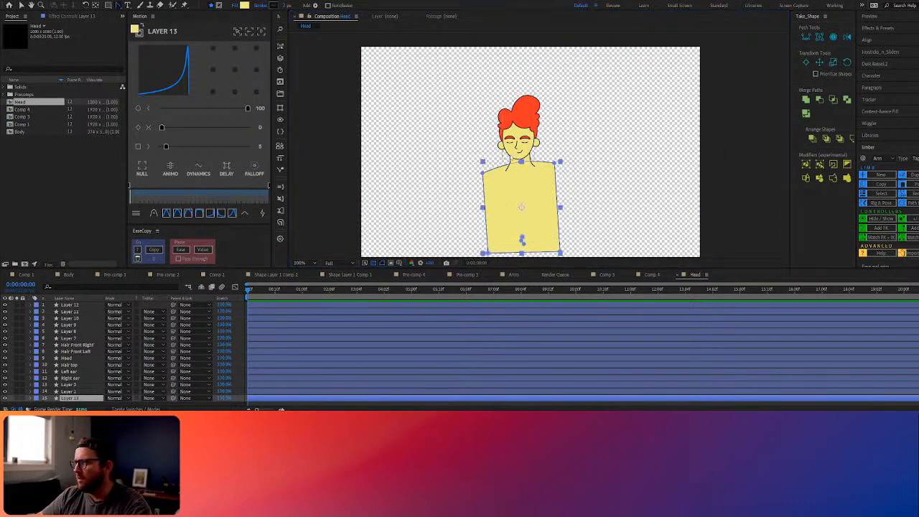
pyautogui.moveTo(483, 174); pyautogui.dragTo(488, 166)
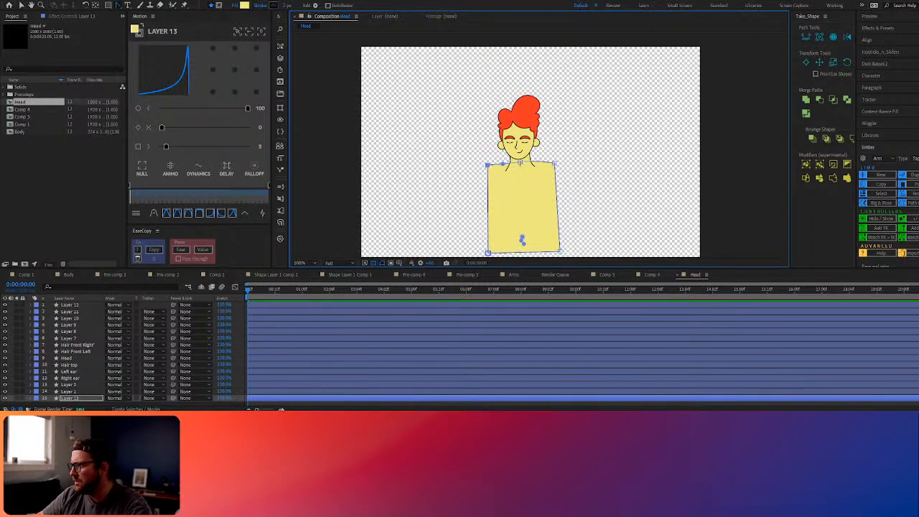
pyautogui.keyDown('alt'); pyautogui.click(520, 163); pyautogui.keyUp('alt')
pyautogui.keyDown('alt'); pyautogui.click(520, 162); pyautogui.keyUp('alt')
# Lower both shoulder corner points of the torso together to slope the shoulders, and undo the last curve-handle adjustment at the neck point
pyautogui.click(489, 166)
pyautogui.keyDown('shift'); pyautogui.click(555, 165); pyautogui.keyUp('shift')
pyautogui.press('v')
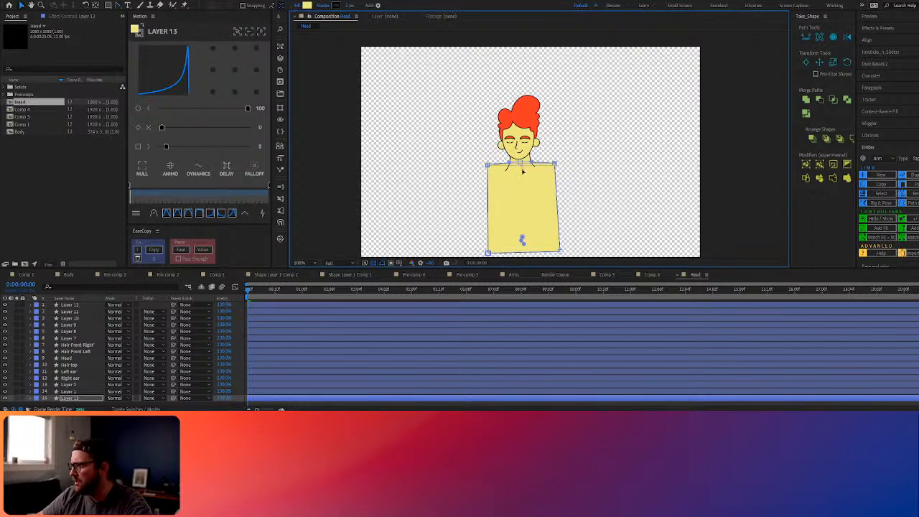
pyautogui.moveTo(521, 166); pyautogui.dragTo(522, 172)
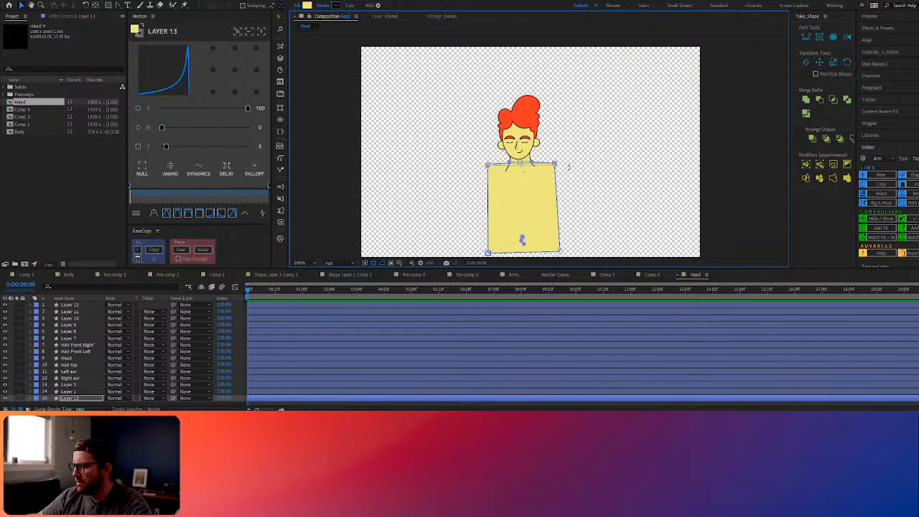
pyautogui.click(555, 165)
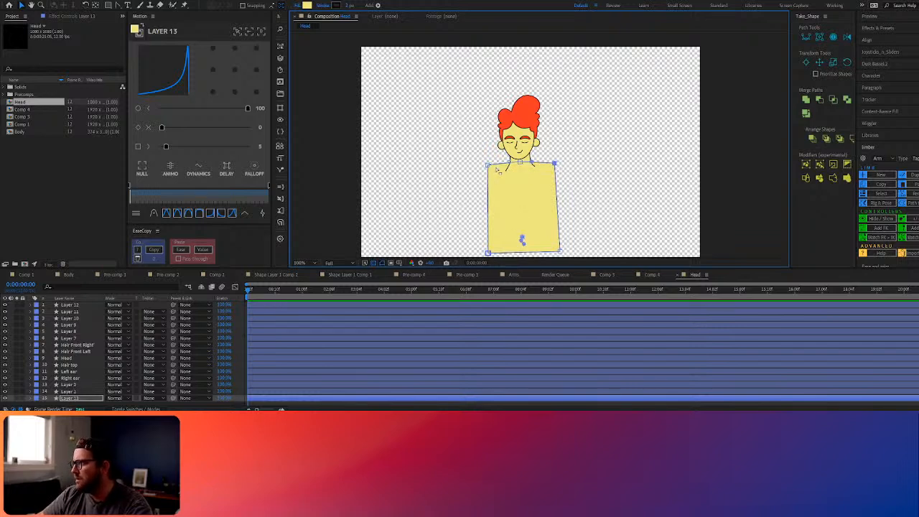
pyautogui.keyDown('shift'); pyautogui.click(487, 166); pyautogui.keyUp('shift')
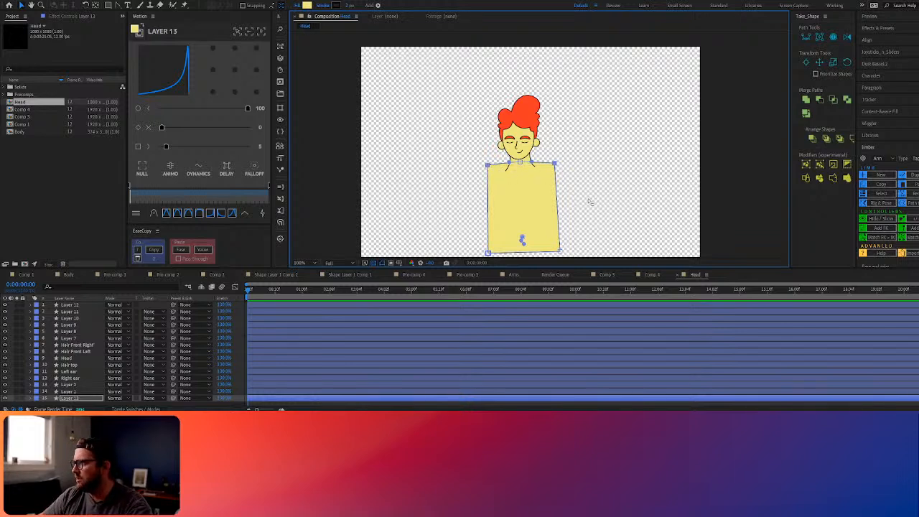
pyautogui.scroll(2, 585, 199)
pyautogui.press('Down')
pyautogui.press('Down')
pyautogui.press('Down')
pyautogui.press('Down')
pyautogui.press('Down')
pyautogui.press('Down')
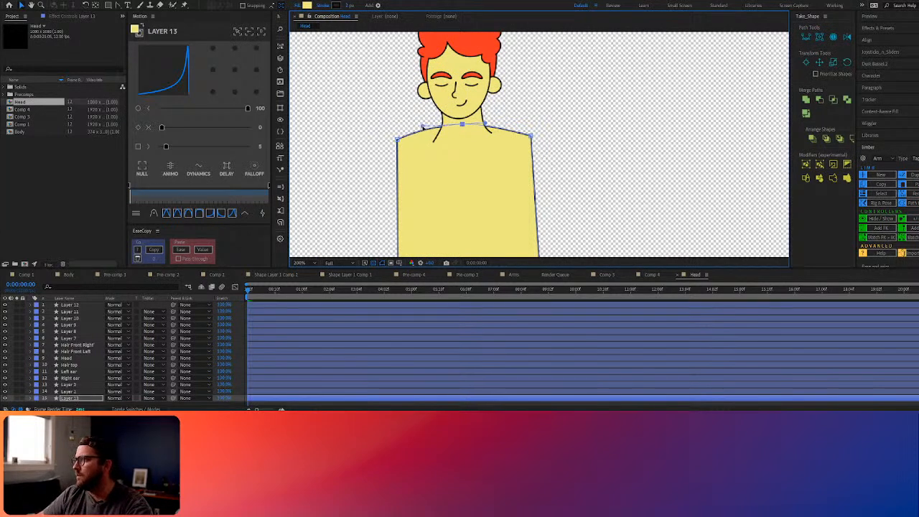
pyautogui.hotkey('ctrl', 'z')
pyautogui.hotkey('ctrl', 'z')
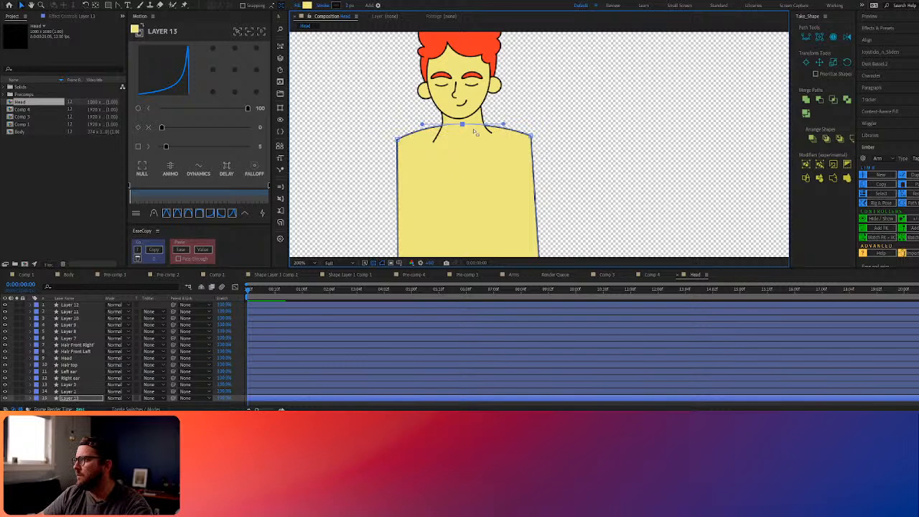
pyautogui.click(434, 137)
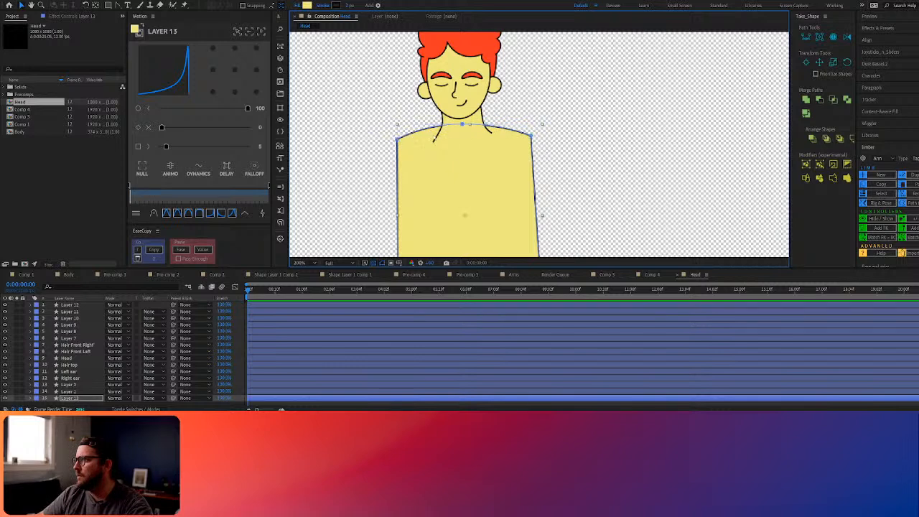
# Rename the bottom layer, Layer 13, as Torso
pyautogui.click(77, 400)
pyautogui.press('Return')
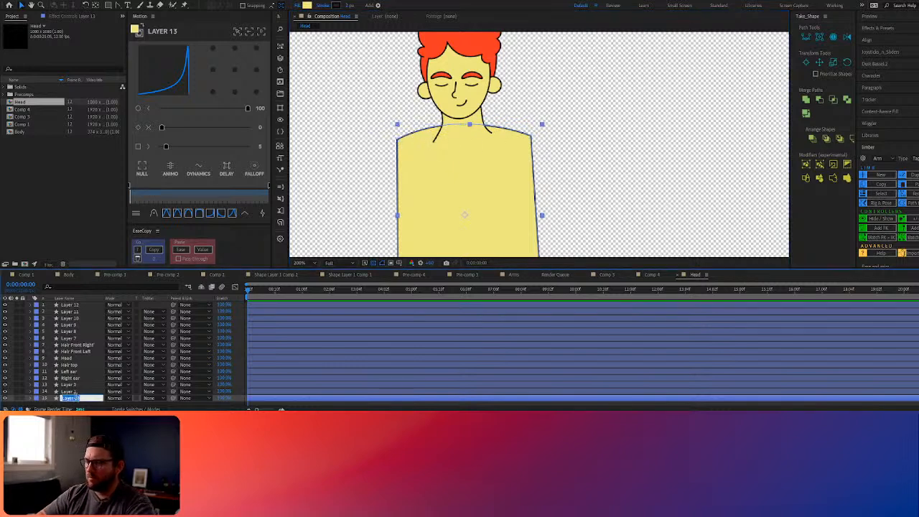
pyautogui.write('Torso')
pyautogui.press('Return')
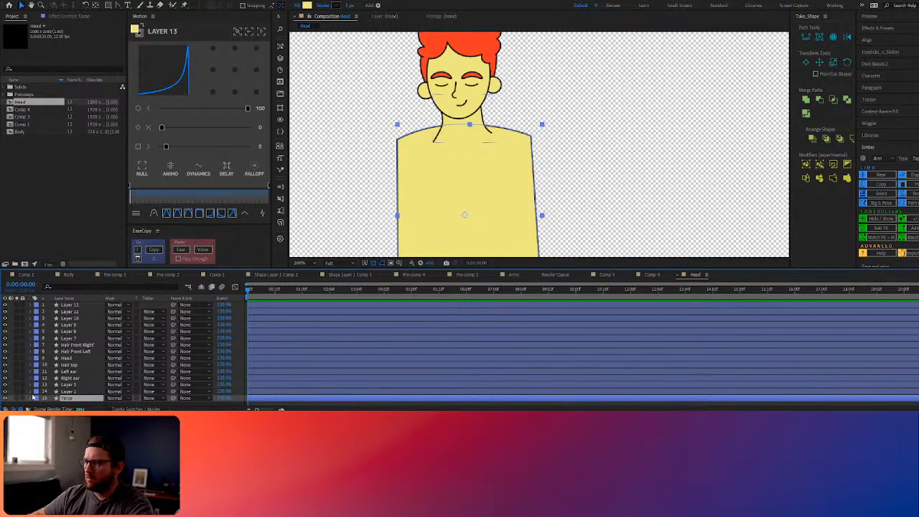
# Reshape the neck on Layer 1 by raising its lower-left end point and moving its upper-left corner inward for a slimmer outline
pyautogui.click(77, 392)
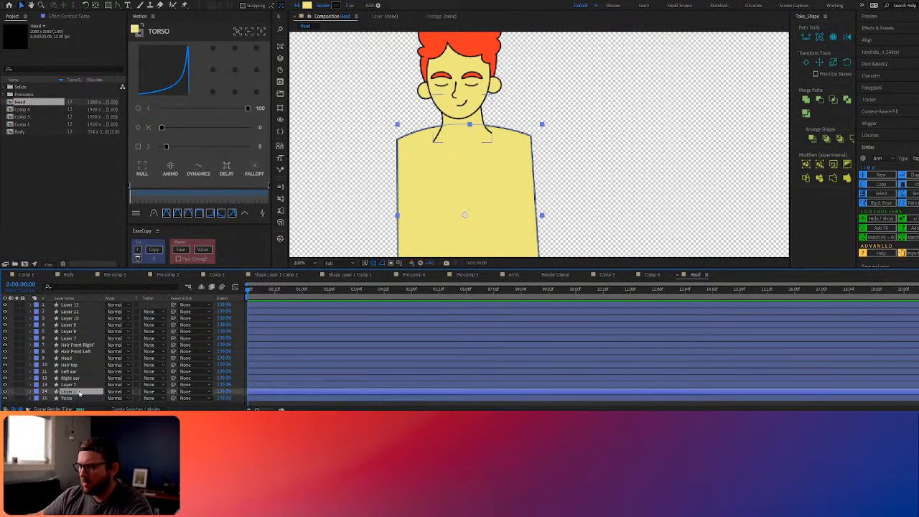
pyautogui.click(123, 6)
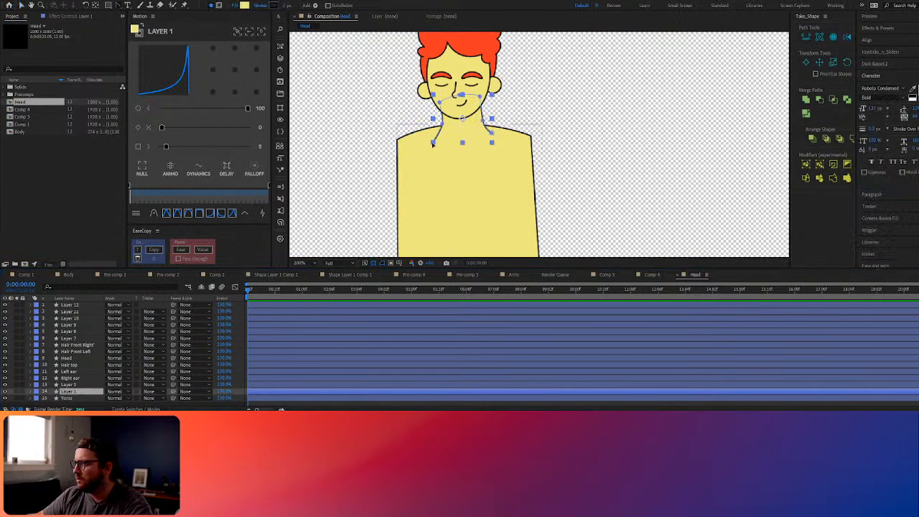
pyautogui.moveTo(433, 142); pyautogui.dragTo(434, 138)
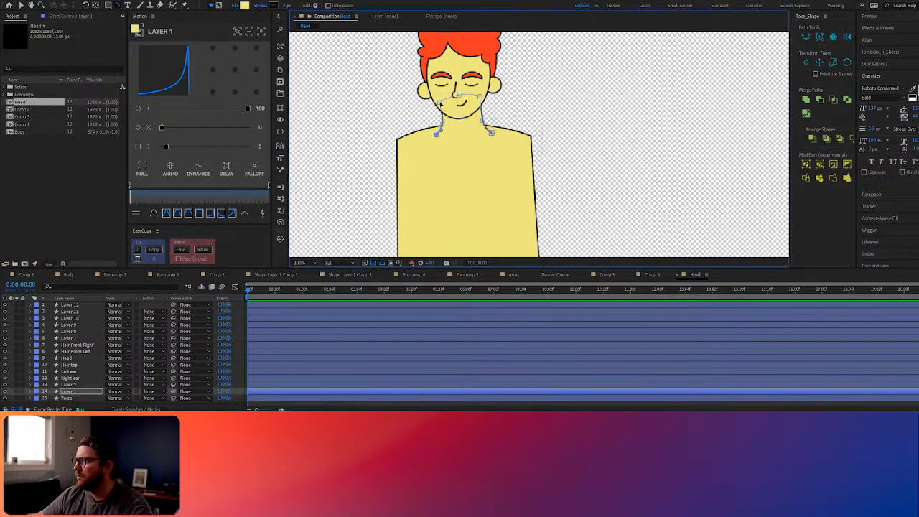
pyautogui.moveTo(439, 103); pyautogui.dragTo(478, 96)
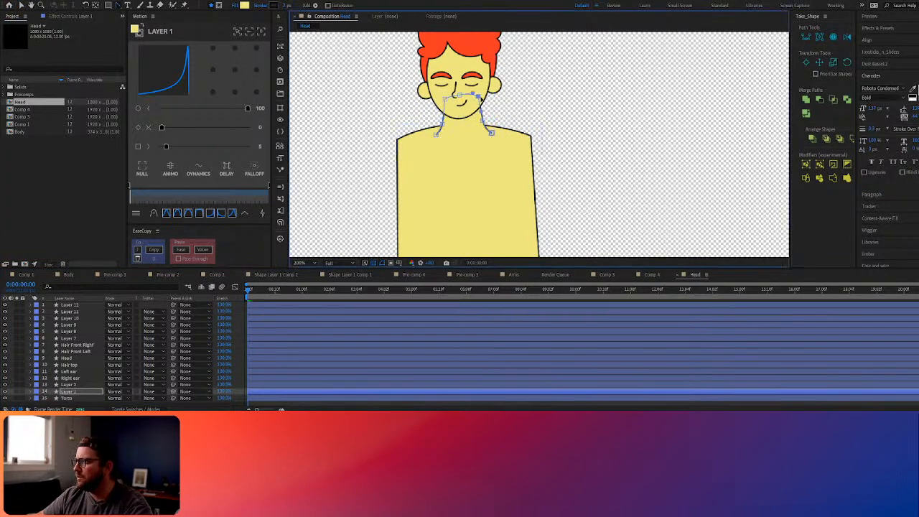
pyautogui.moveTo(442, 124); pyautogui.dragTo(479, 100)
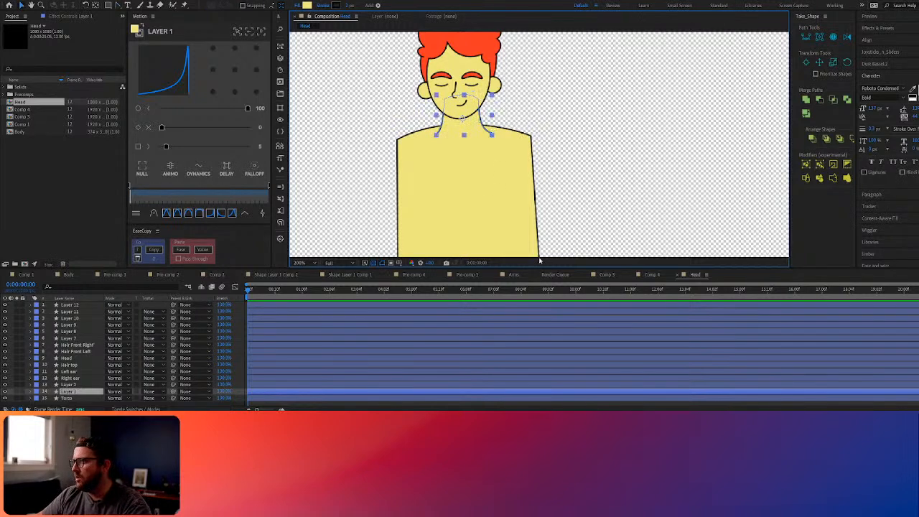
# Switch to Illustrator and round off the flat bottom edge of the white briefs by curving its two lower anchor points
pyautogui.scroll(-2, 524, 242)
pyautogui.moveTo(497, 230); pyautogui.dragTo(494, 181)
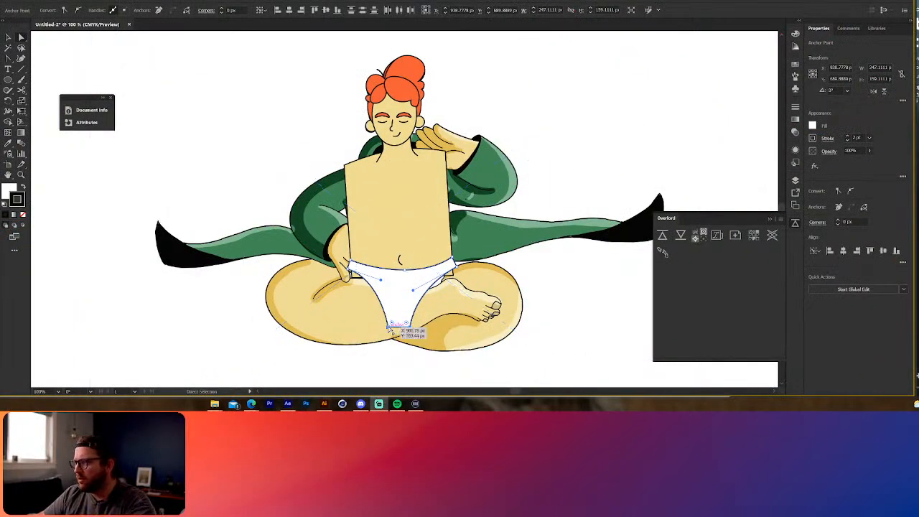
pyautogui.moveTo(389, 328); pyautogui.dragTo(391, 328)
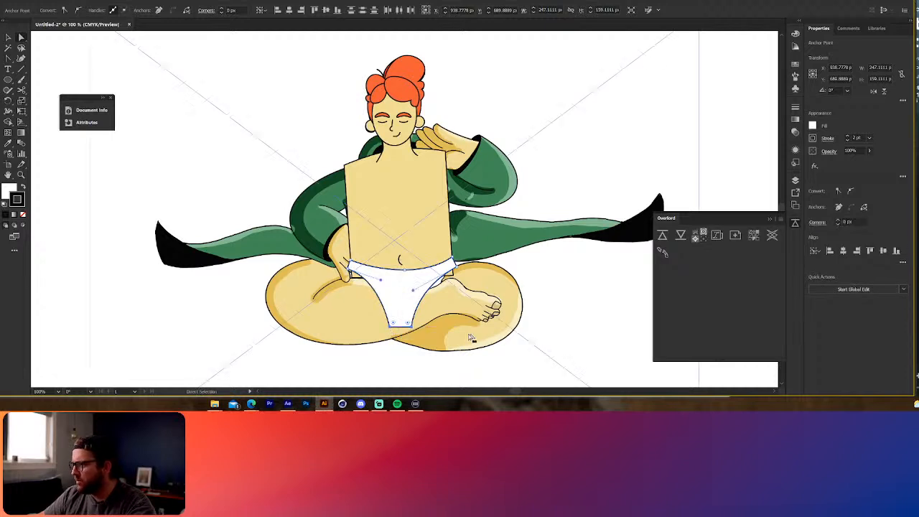
pyautogui.hotkey('shift', 'c')
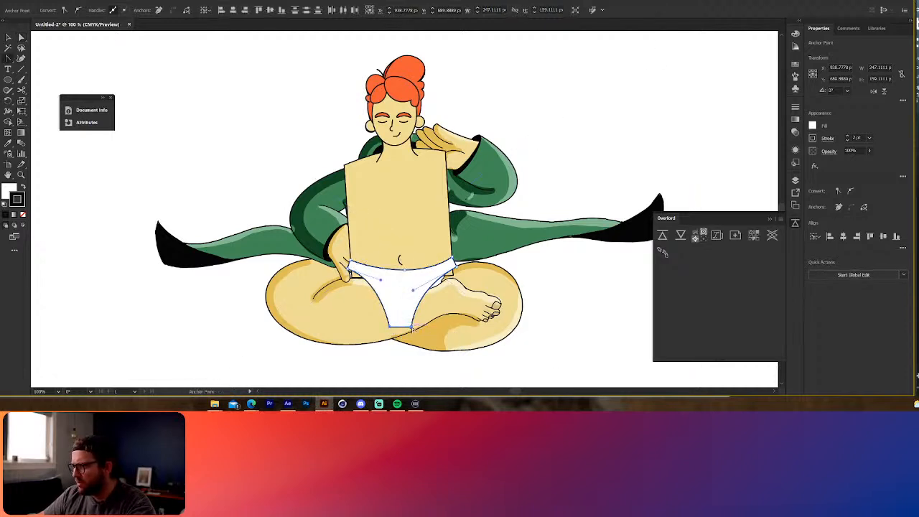
pyautogui.moveTo(411, 327); pyautogui.dragTo(392, 336)
pyautogui.press('v')
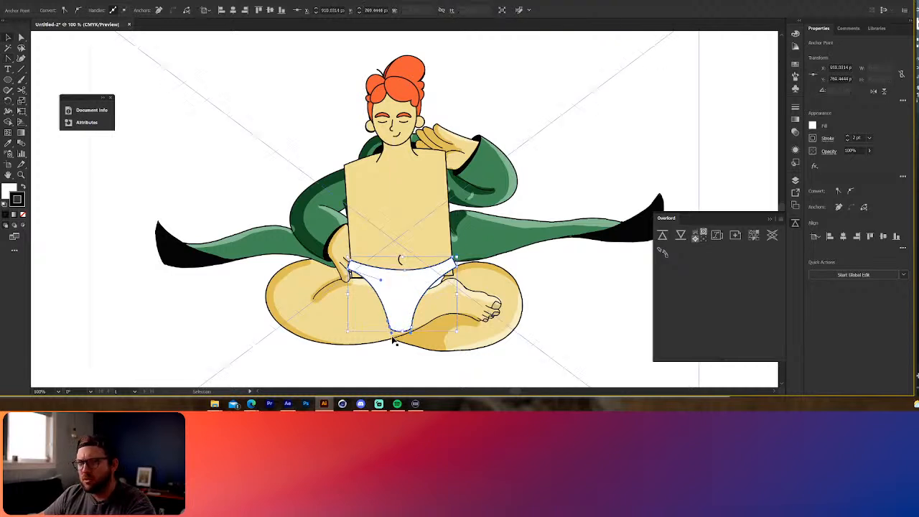
# Adjust the middle anchor point of the briefs' waistline and push the briefs to the Head composition in After Effects with Overlord
pyautogui.click(401, 279)
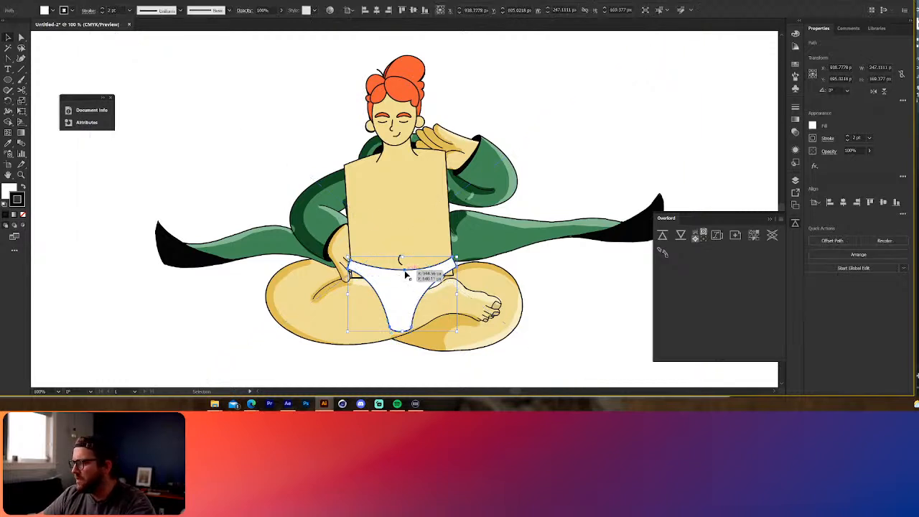
pyautogui.press('a')
pyautogui.click(403, 270)
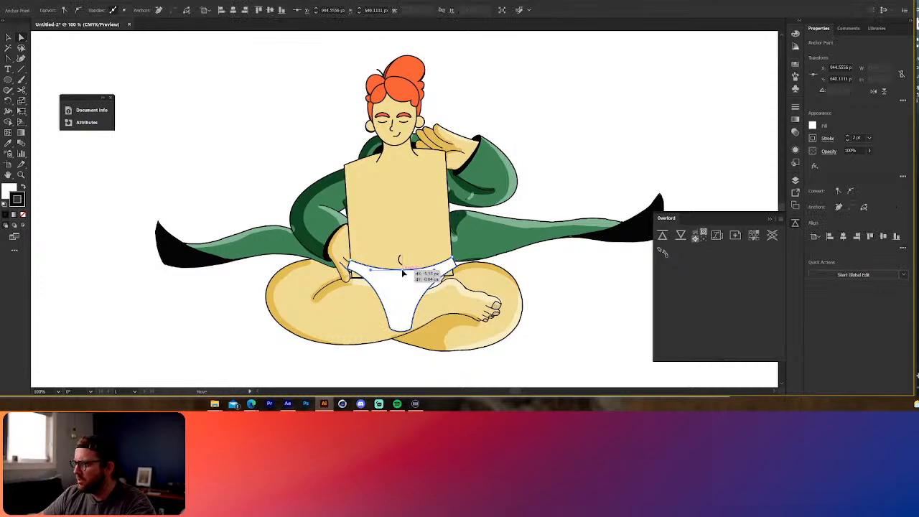
pyautogui.press('v')
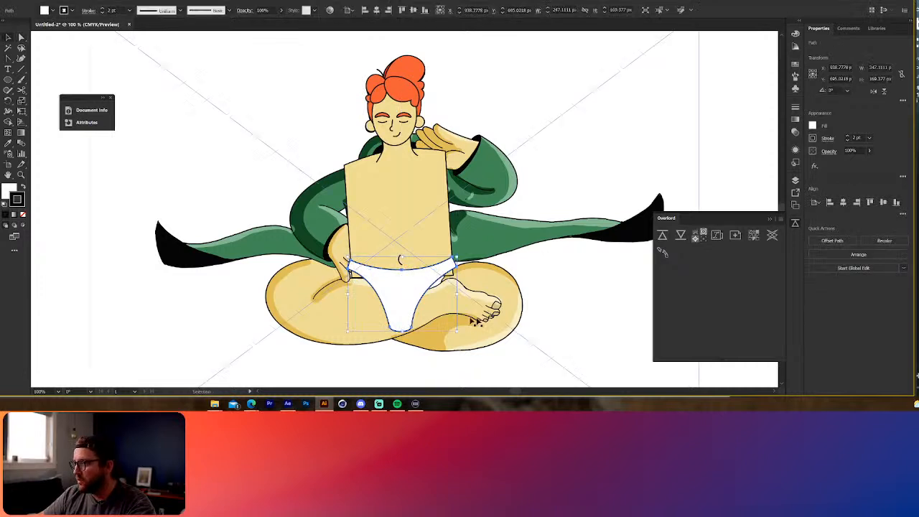
pyautogui.click(661, 239)
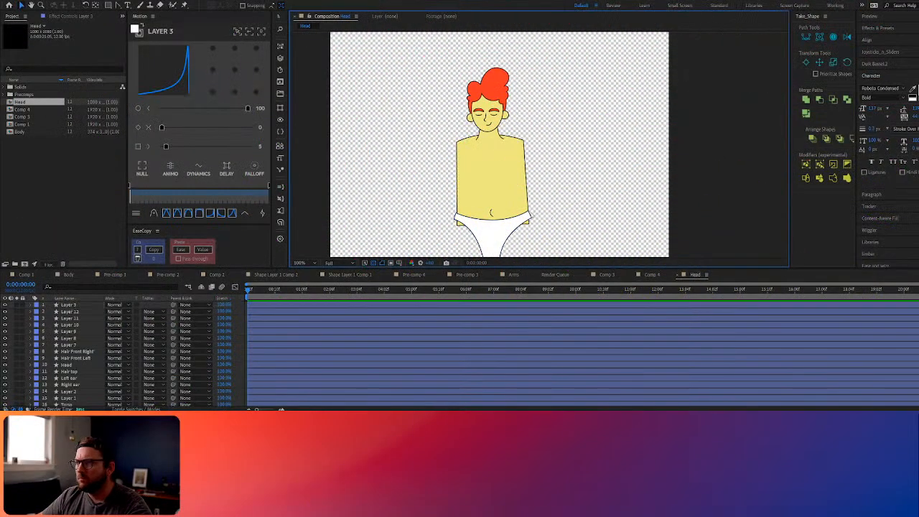
pyautogui.moveTo(509, 230); pyautogui.dragTo(508, 175)
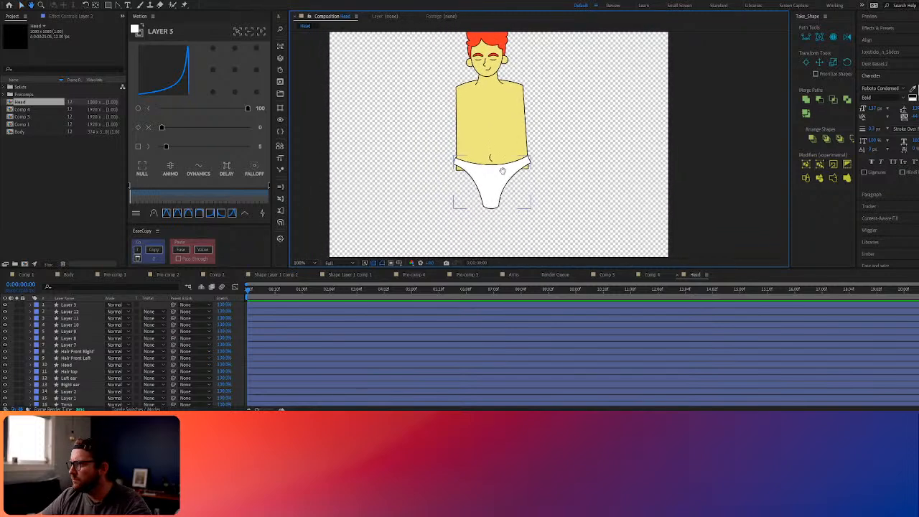
# Rename the white briefs layer, Layer 3, as Underwear
pyautogui.click(497, 184)
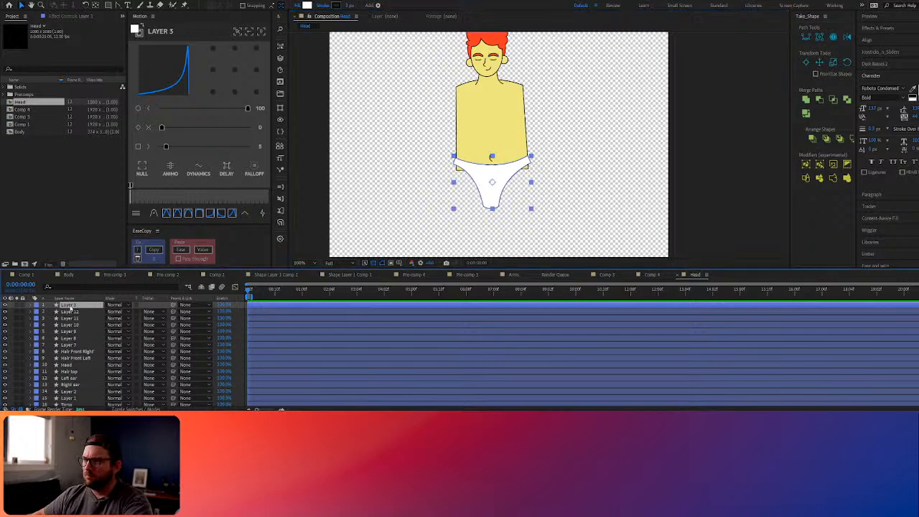
pyautogui.press('Return')
pyautogui.write('U')
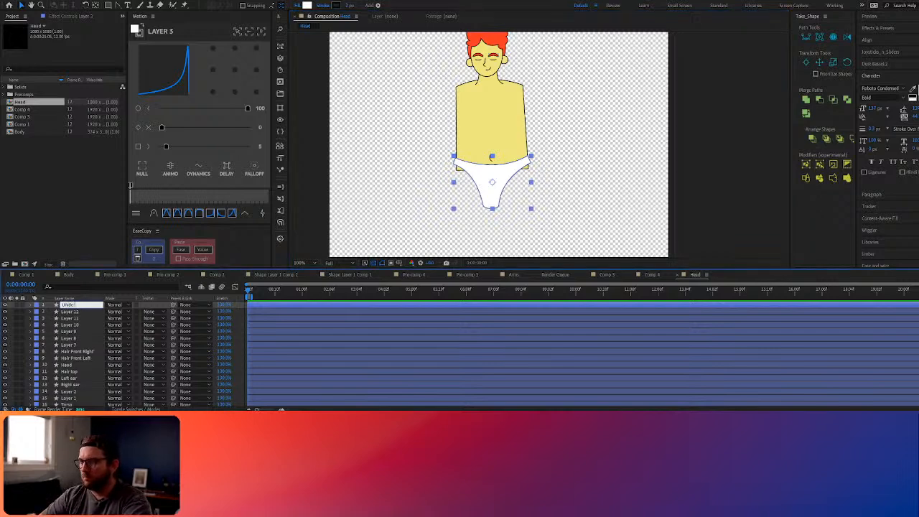
pyautogui.write('nder')
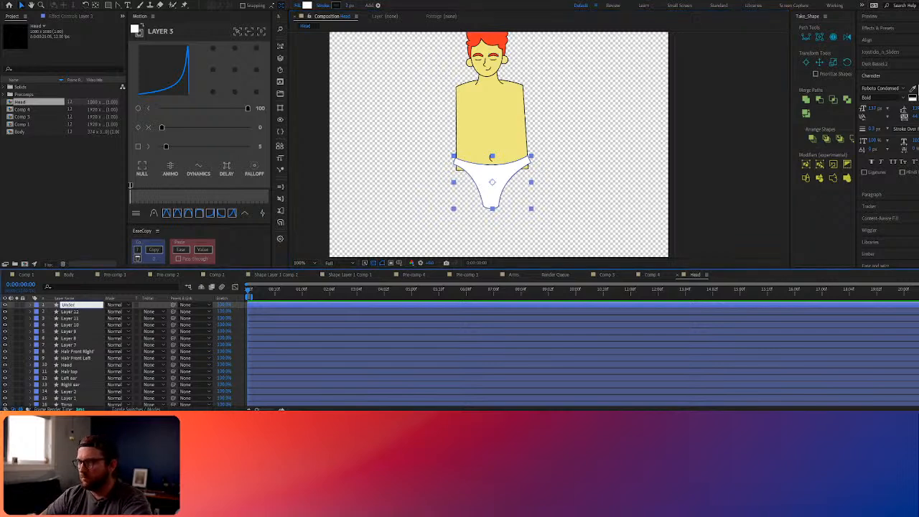
pyautogui.write('war')
pyautogui.press('BackSpace')
pyautogui.write('ear')
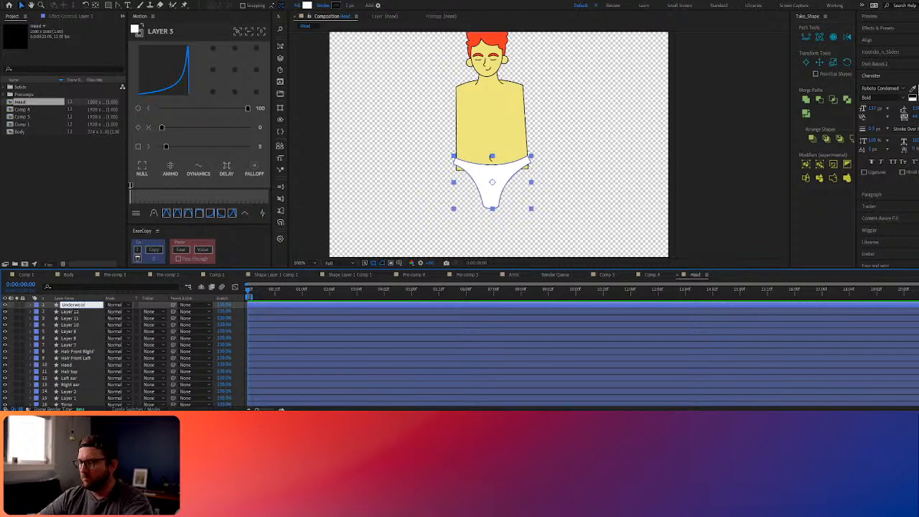
pyautogui.press('Return')
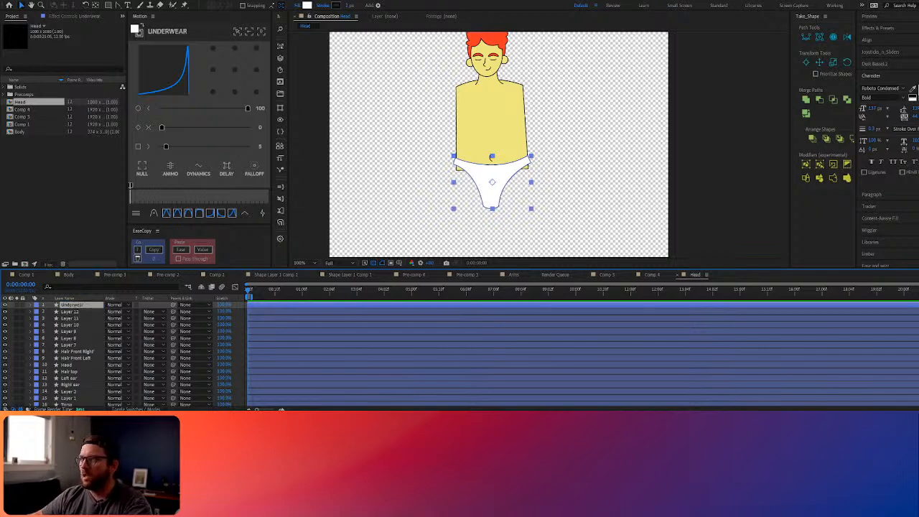
# Set the Head composition's width to 1920 px and fit the composition in the viewer
pyautogui.hotkey('ctrl', 'k')
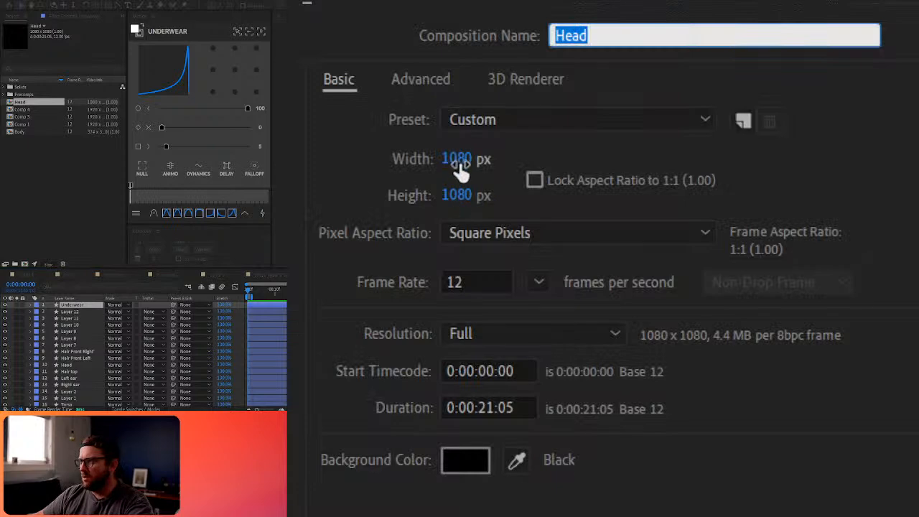
pyautogui.click(459, 164)
pyautogui.write('1920')
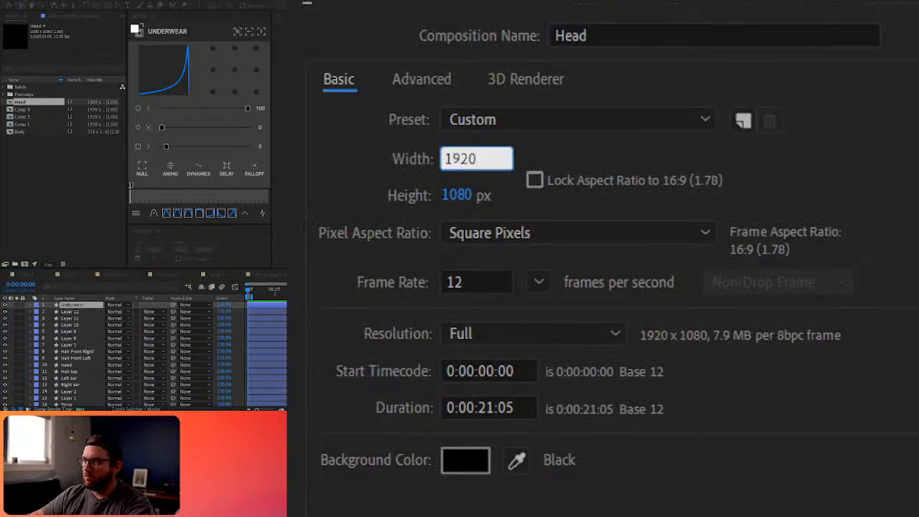
pyautogui.press('Return')
pyautogui.scroll(-3, 629, 135)
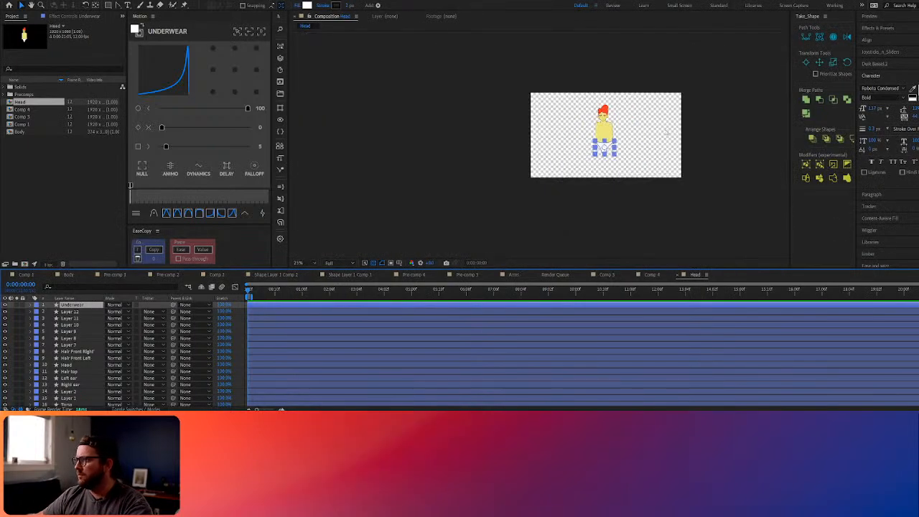
pyautogui.click(306, 263)
pyautogui.click(308, 274)
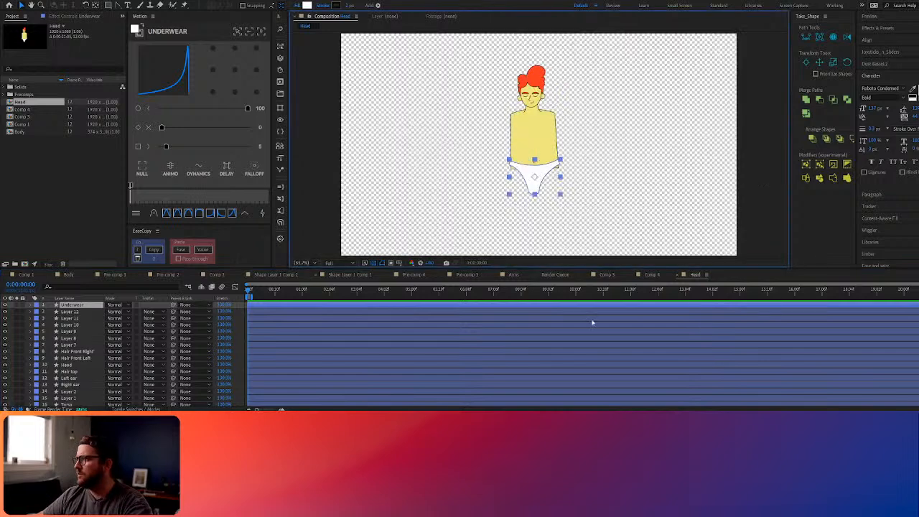
# Rename the smile line layer, Layer 12, as Mouth
pyautogui.click(73, 312)
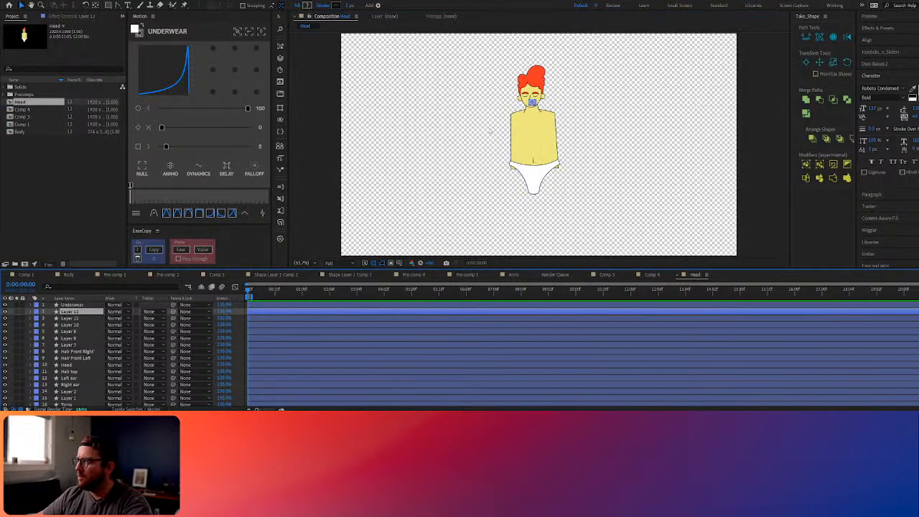
pyautogui.scroll(8, 539, 93)
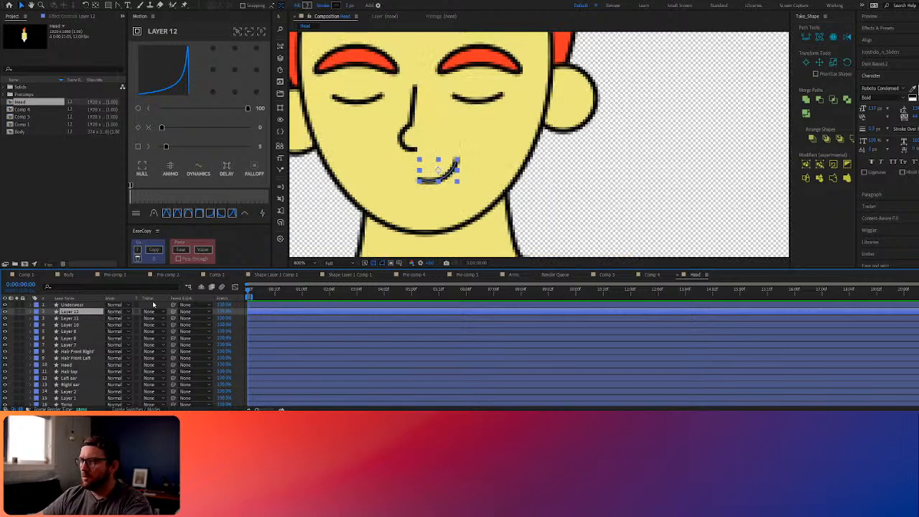
pyautogui.press('Return')
pyautogui.write('M')
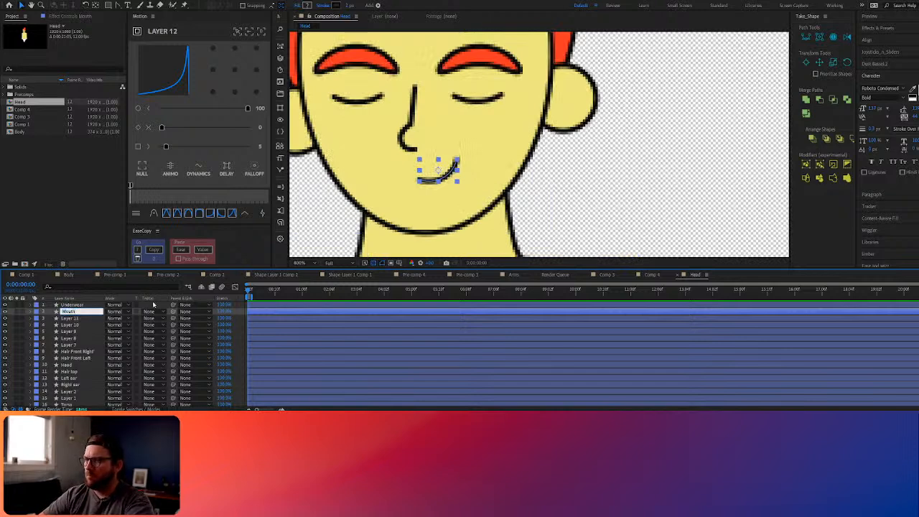
pyautogui.write('outh')
pyautogui.press('Return')
# Rename the two eyebrow layers, Layer 11 as L Eyebrow and Layer 10 as R eyebrow
pyautogui.click(58, 319)
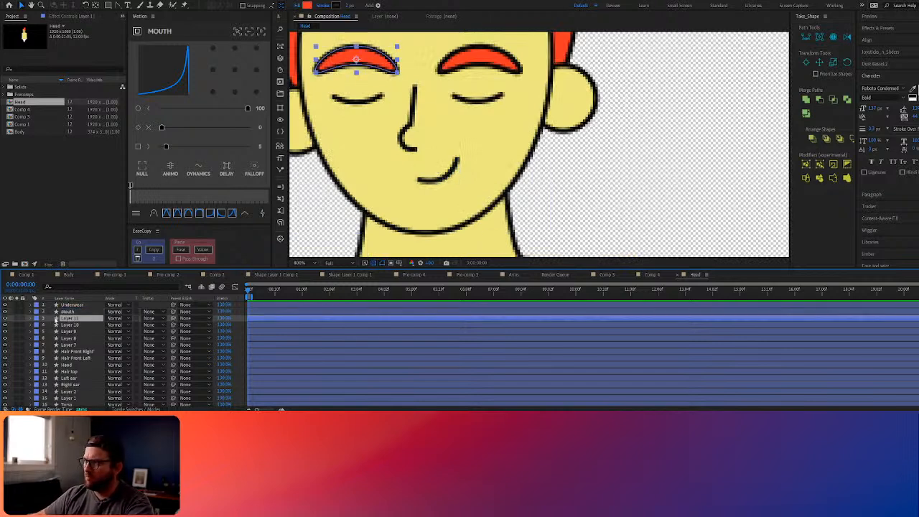
pyautogui.press('Return')
pyautogui.write('L Eye')
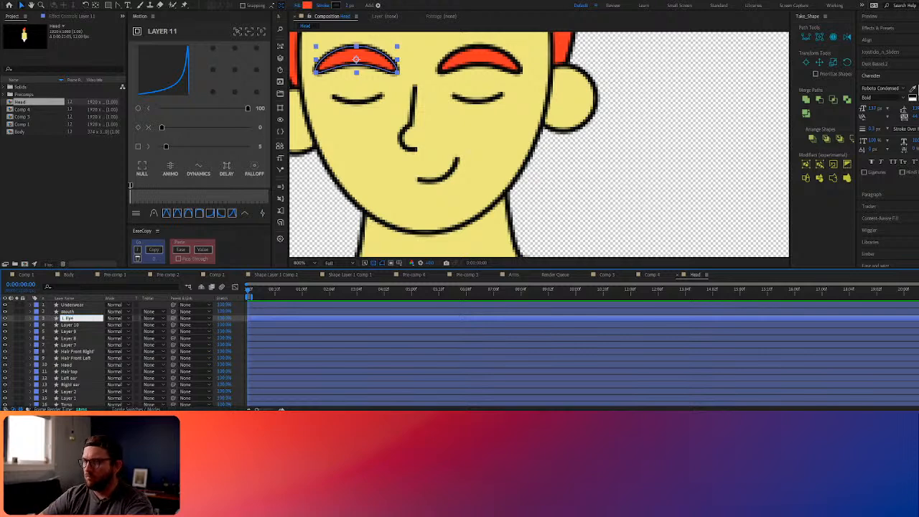
pyautogui.write('brow')
pyautogui.press('Return')
pyautogui.click(70, 326)
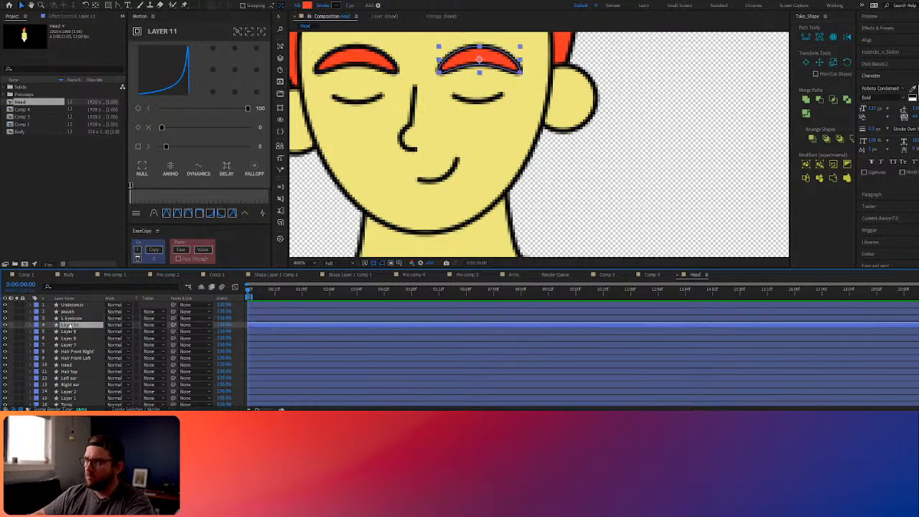
pyautogui.press('Return')
pyautogui.write('R eye')
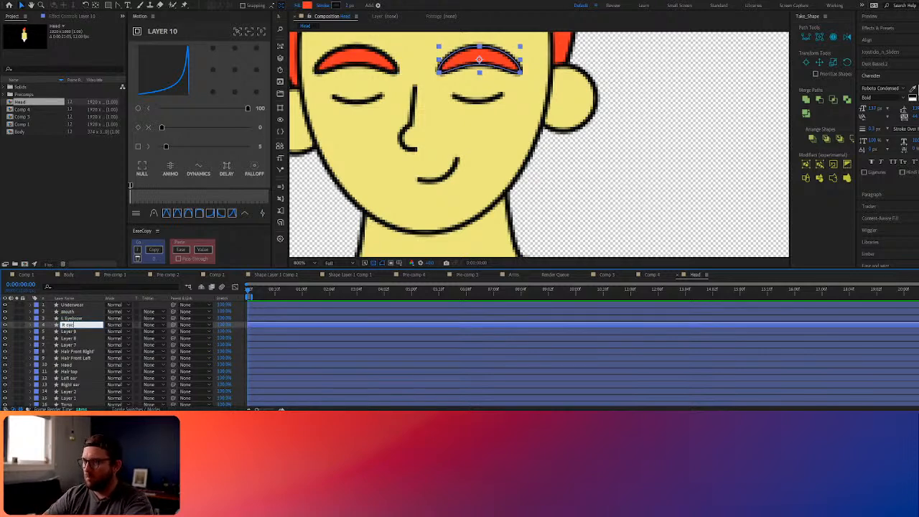
pyautogui.write('brow')
pyautogui.press('Return')
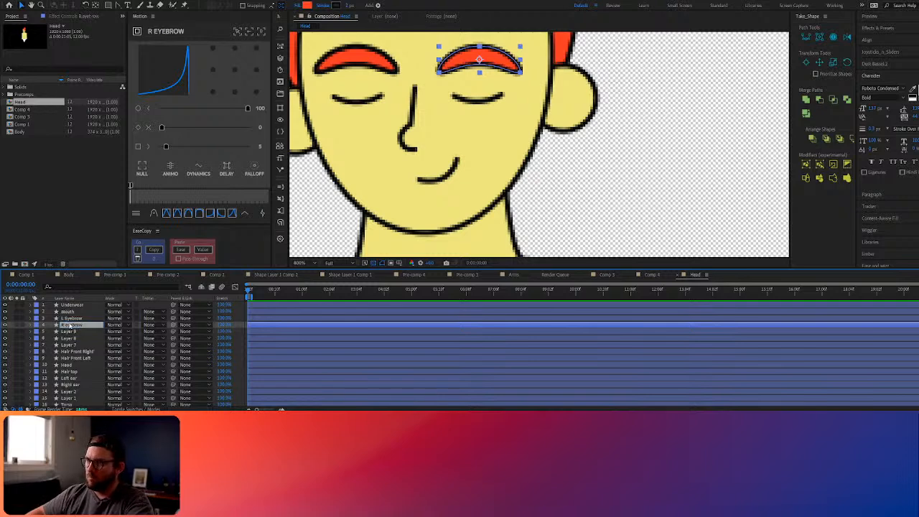
# Rename the two closed-eye layers, Layer 9 as L eyelid and Layer 8 as R eyelid
pyautogui.click(68, 332)
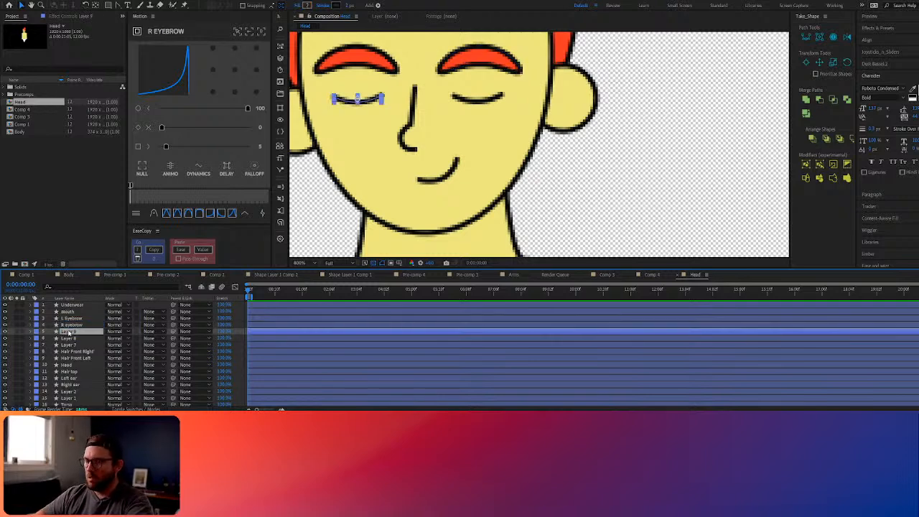
pyautogui.press('Return')
pyautogui.write('L')
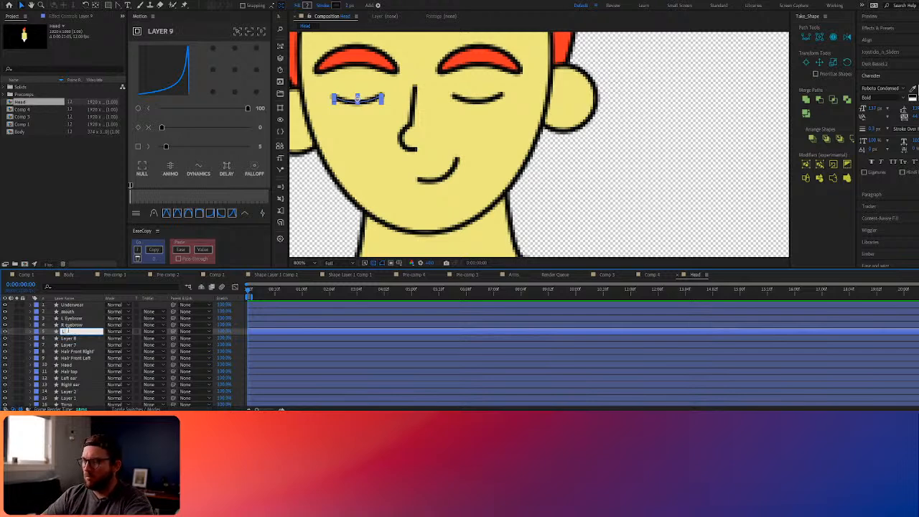
pyautogui.write(' eyeli')
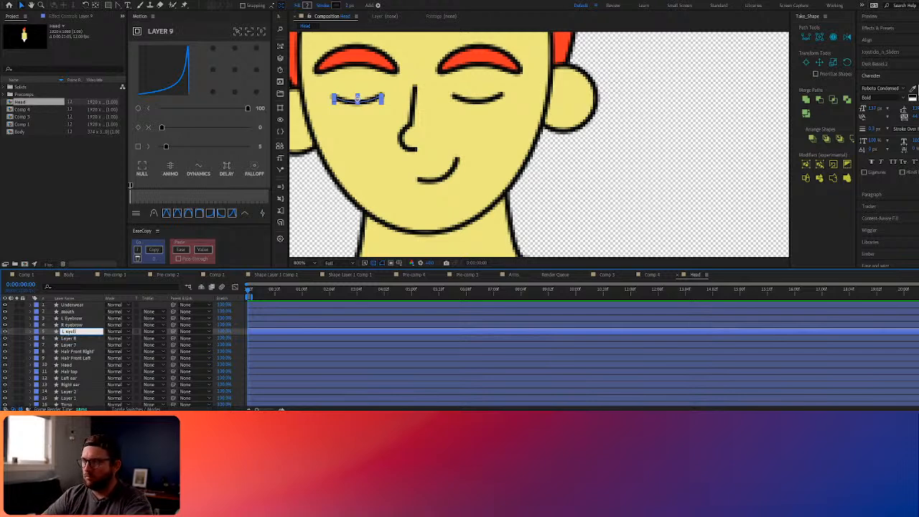
pyautogui.write('d')
pyautogui.press('Return')
pyautogui.click(79, 338)
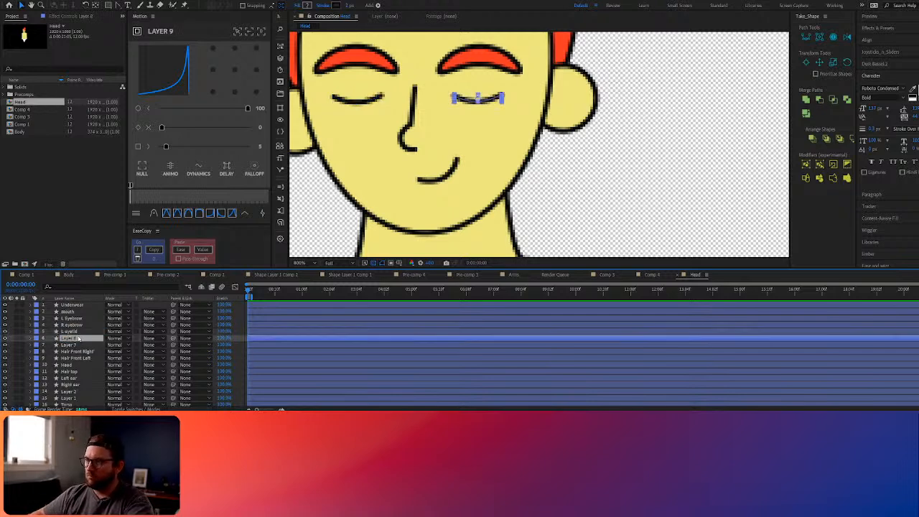
pyautogui.press('Return')
pyautogui.write('R eyelid')
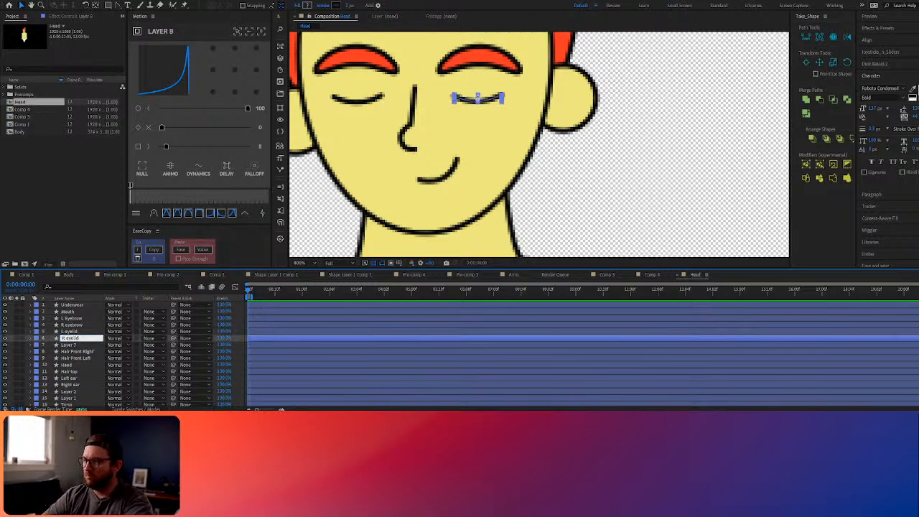
pyautogui.press('Return')
# Rename the nose line layer, Layer 7, as Nose
pyautogui.click(72, 345)
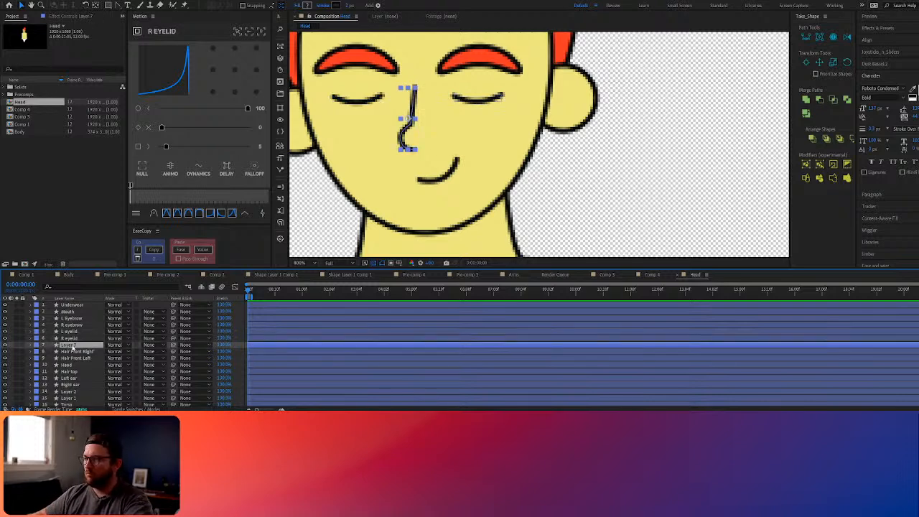
pyautogui.press('Return')
pyautogui.write('Nose')
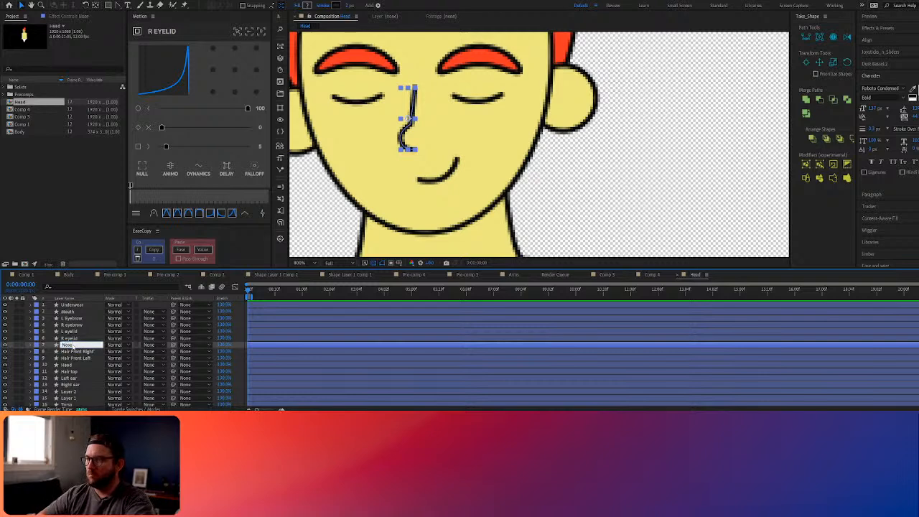
pyautogui.press('Return')
pyautogui.keyDown('shift'); pyautogui.click(76, 319); pyautogui.keyUp('shift')
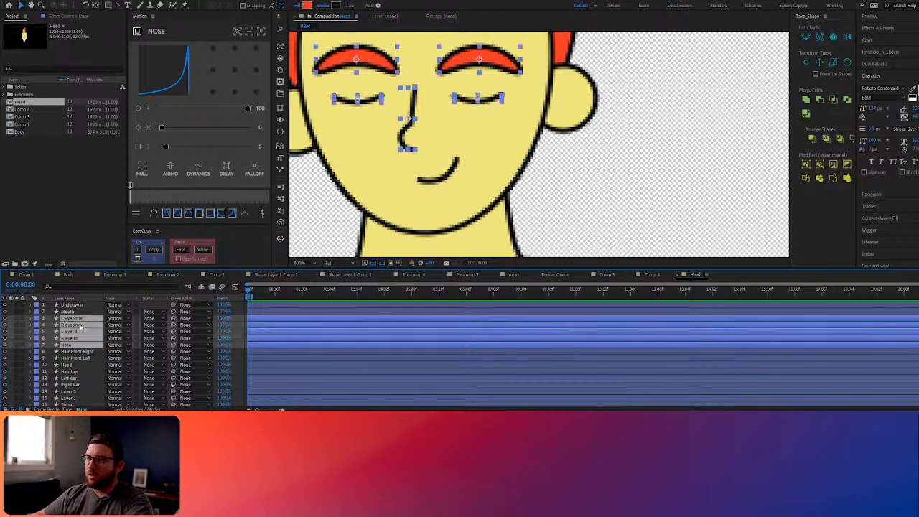
pyautogui.keyDown('ctrl'); pyautogui.click(76, 338); pyautogui.keyUp('ctrl')
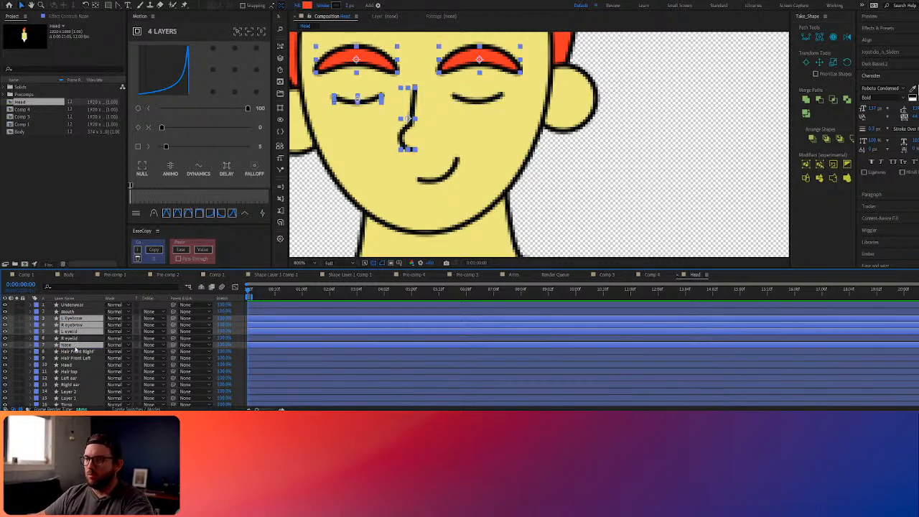
pyautogui.click(77, 352)
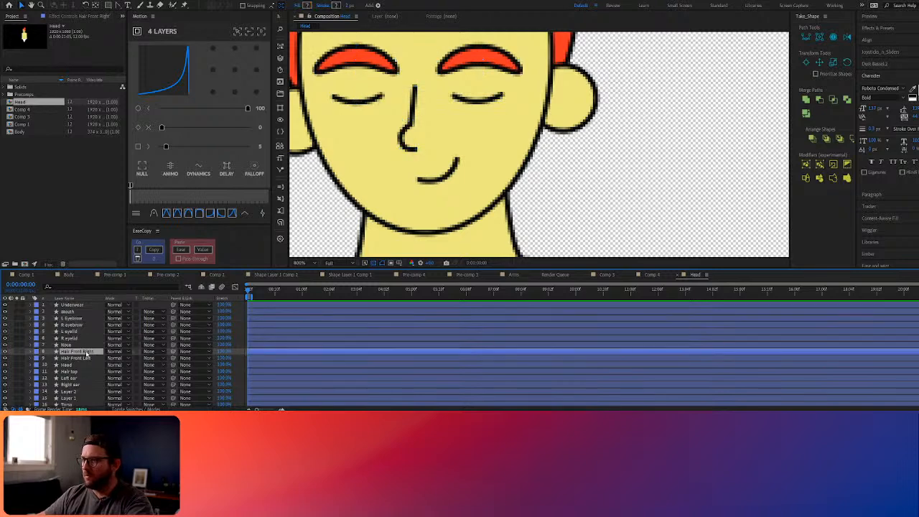
pyautogui.scroll(-4, 463, 227)
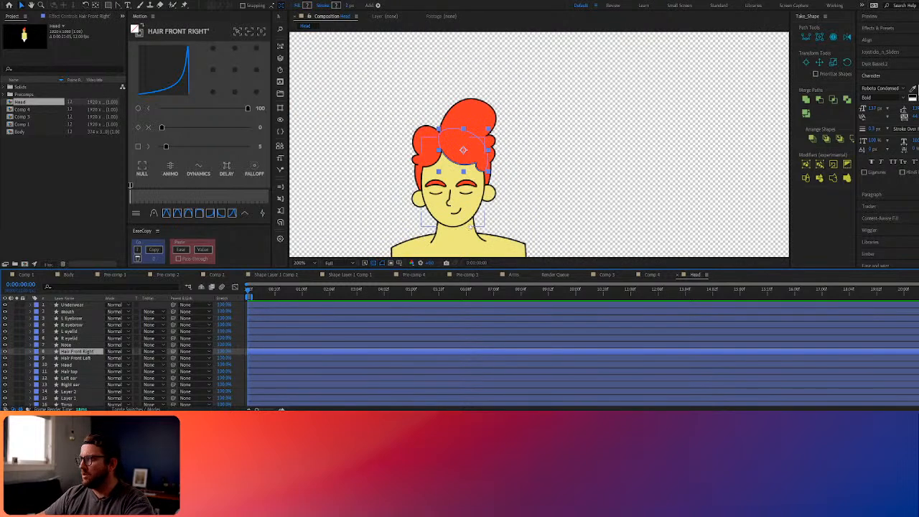
pyautogui.scroll(-1, 80, 304)
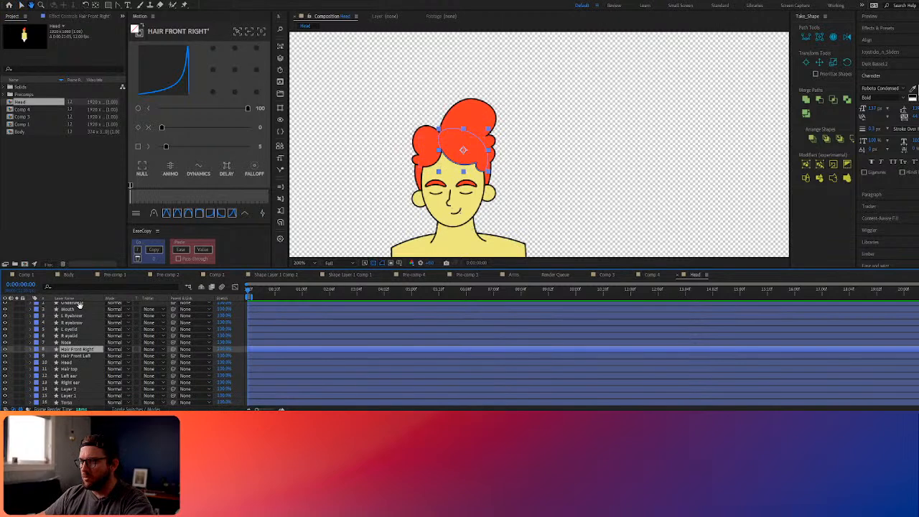
pyautogui.moveTo(405, 211); pyautogui.dragTo(439, 102)
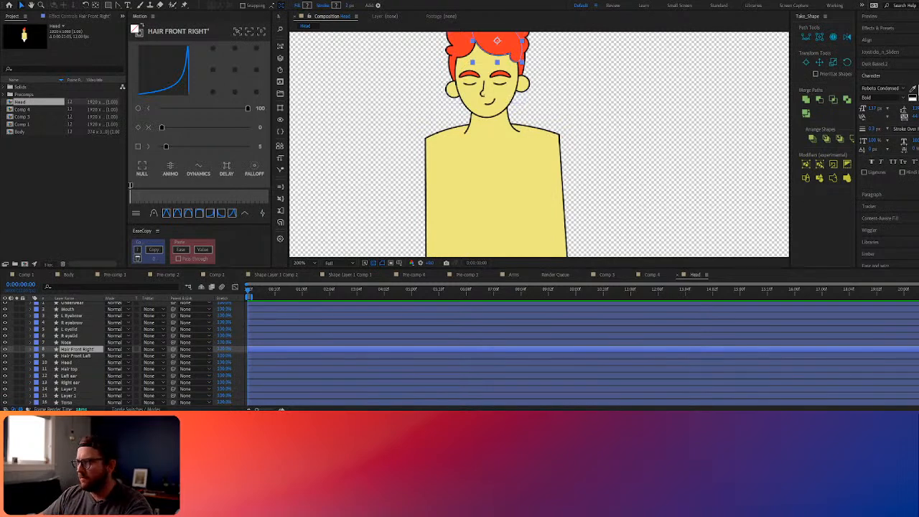
pyautogui.click(605, 206)
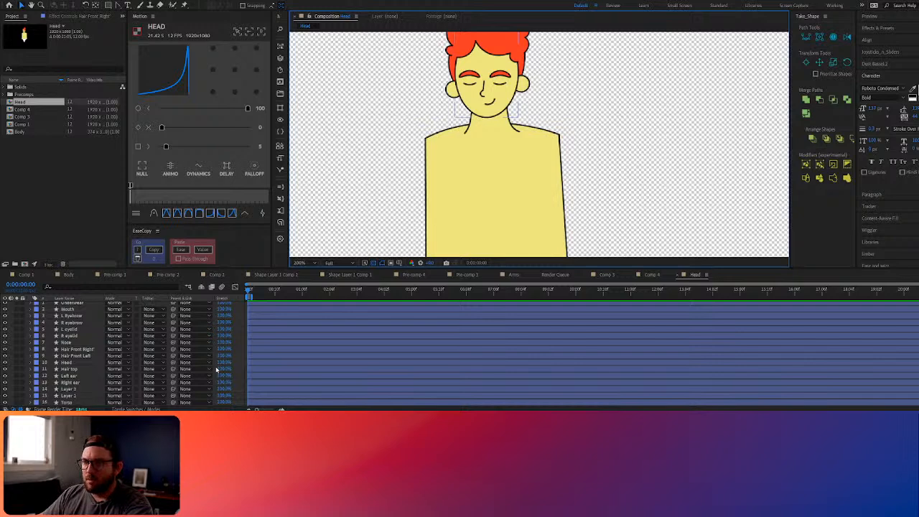
# Scrub through the scarf, arm and leg animation in Comp 1 and switch to the character artwork in Illustrator
pyautogui.click(27, 275)
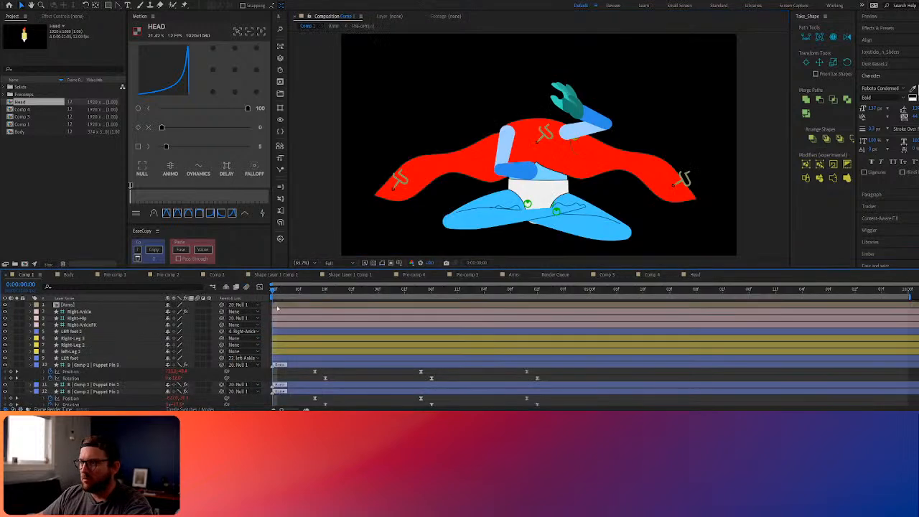
pyautogui.moveTo(280, 288); pyautogui.dragTo(548, 290)
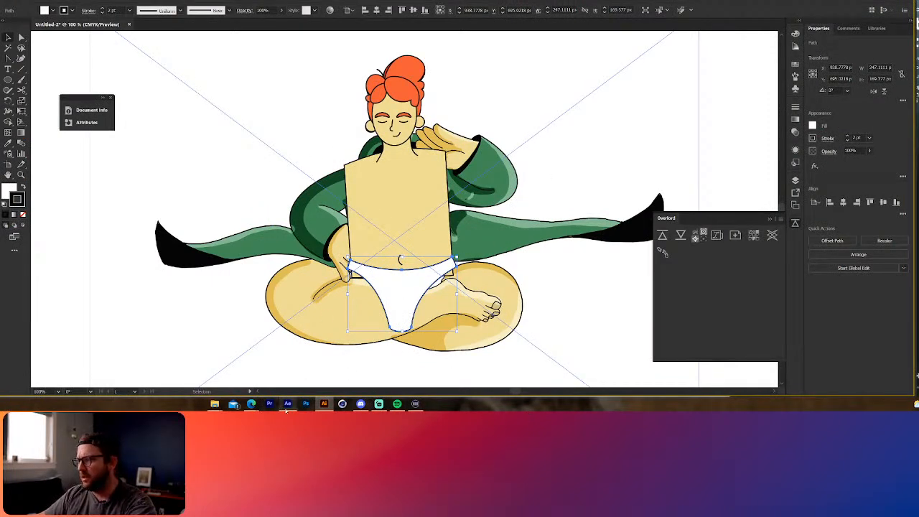
pyautogui.moveTo(287, 405)
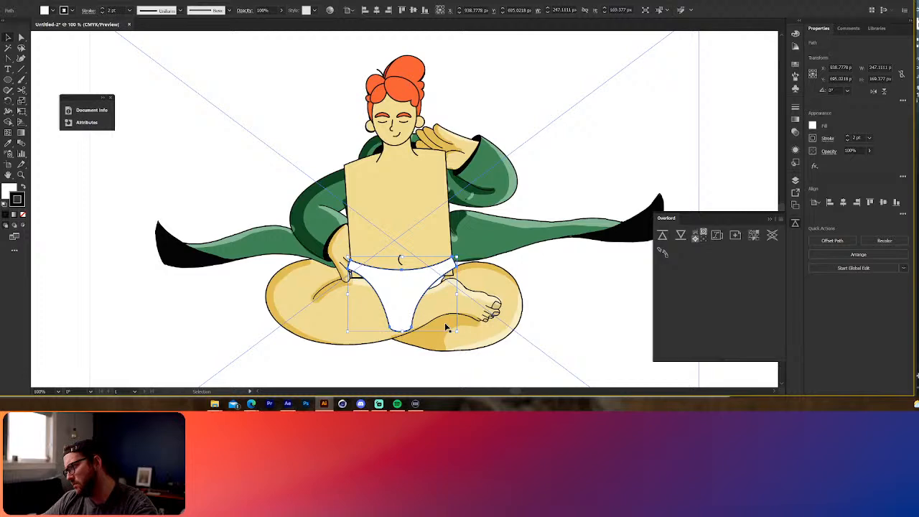
pyautogui.click(596, 320)
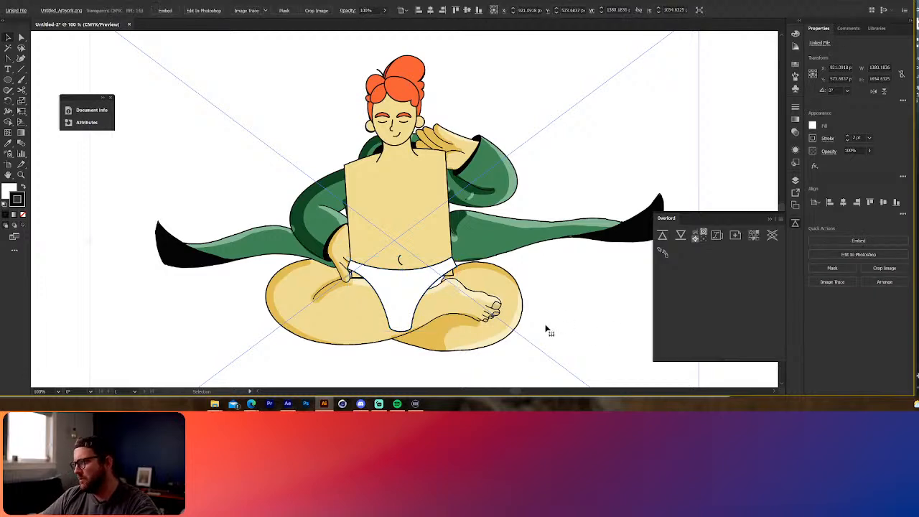
# Trace the crossed foot without its toes from the ankle around to the sole using the Curvature tool, about 119 by 92 px
pyautogui.scroll(2, 576, 351)
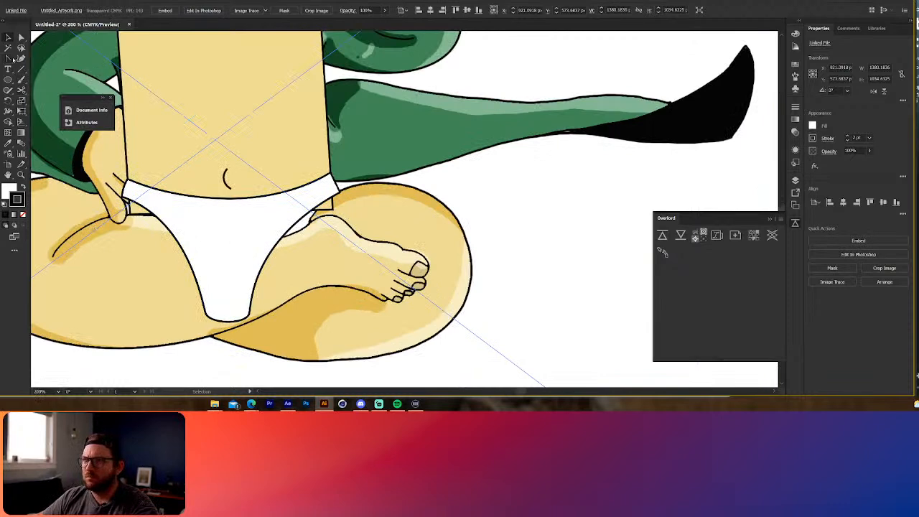
pyautogui.click(20, 58)
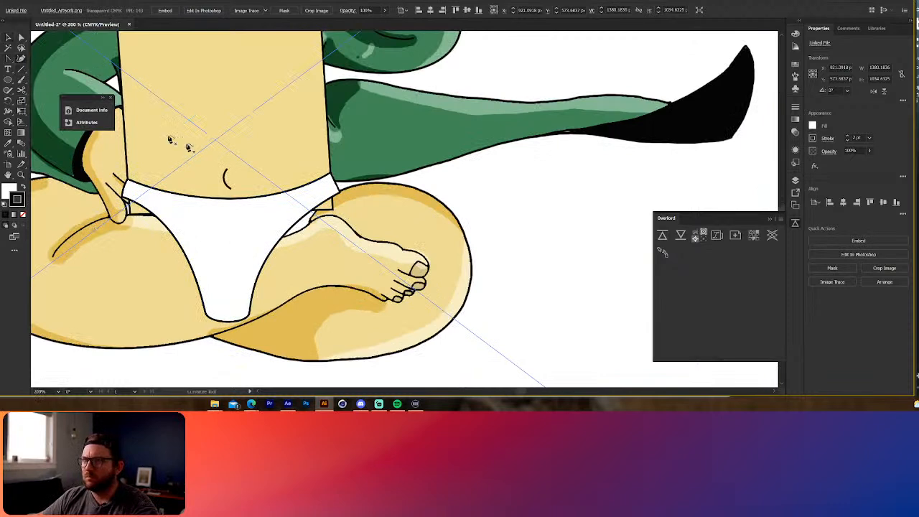
pyautogui.click(303, 229)
pyautogui.click(330, 216)
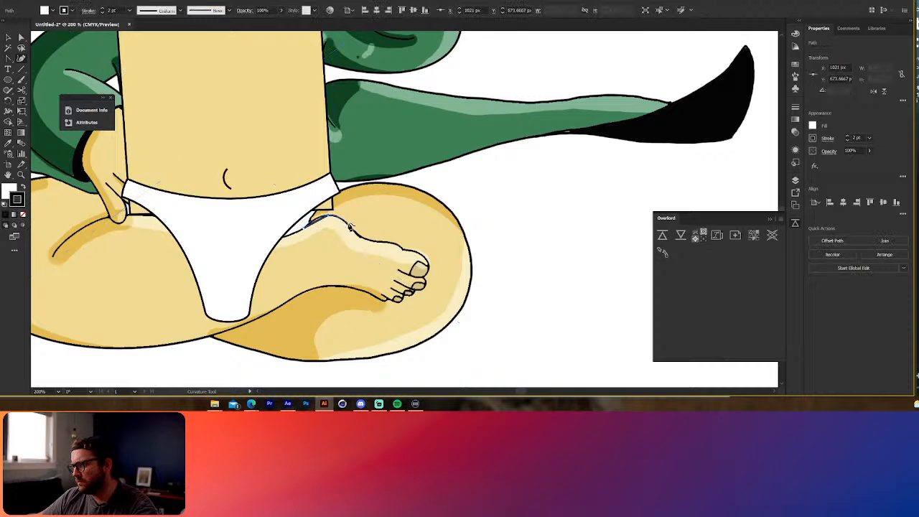
pyautogui.click(361, 237)
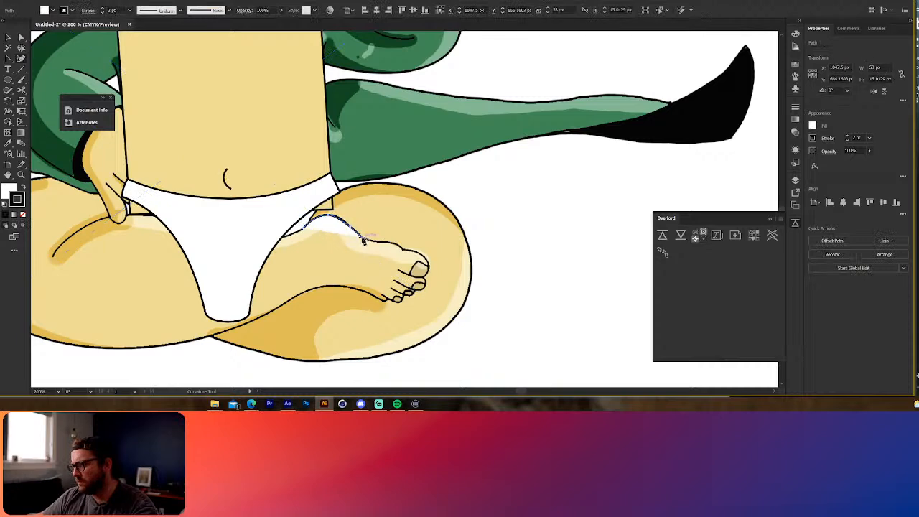
pyautogui.click(399, 246)
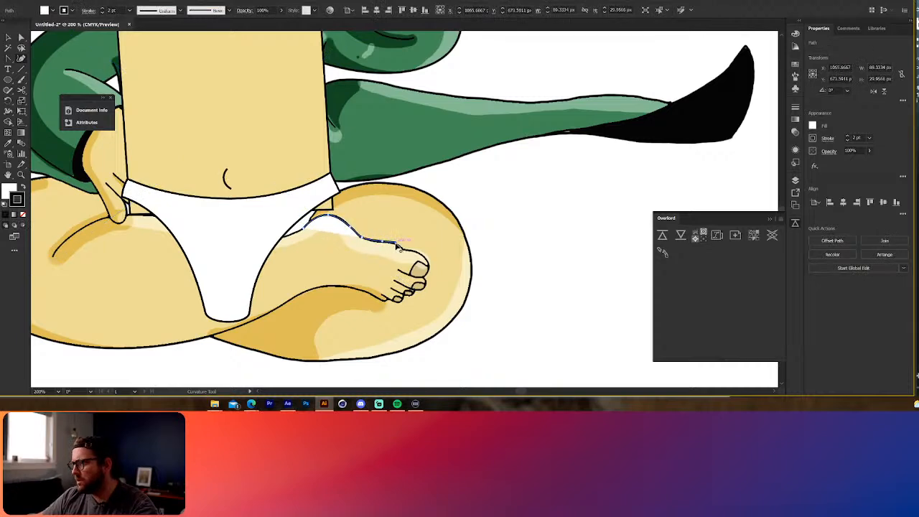
pyautogui.click(408, 260)
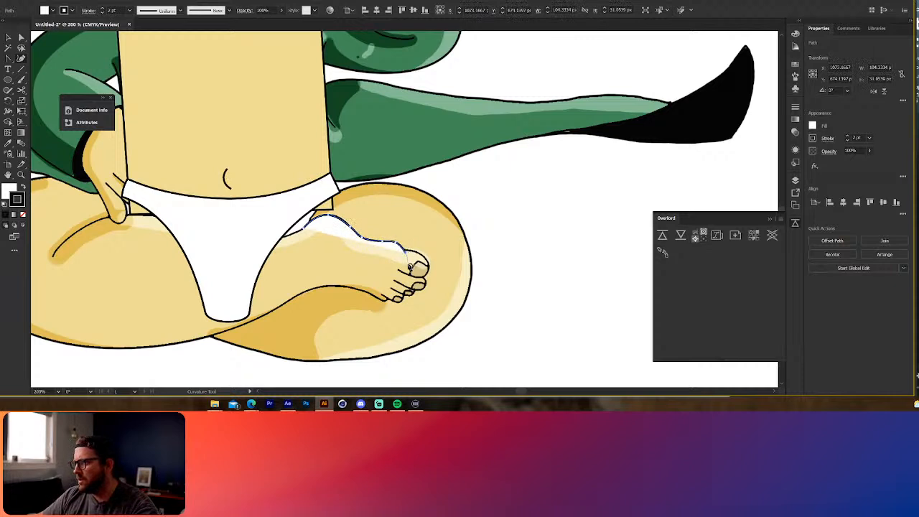
pyautogui.click(406, 286)
pyautogui.click(387, 301)
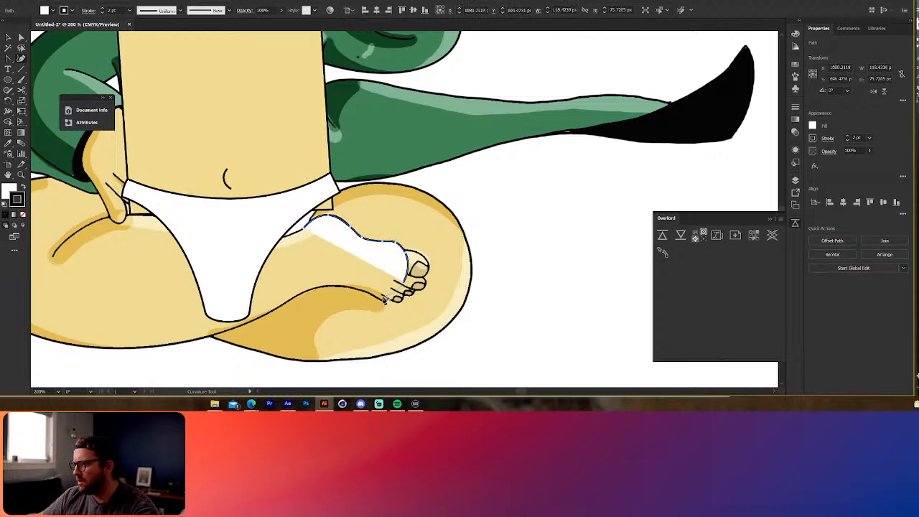
pyautogui.click(376, 297)
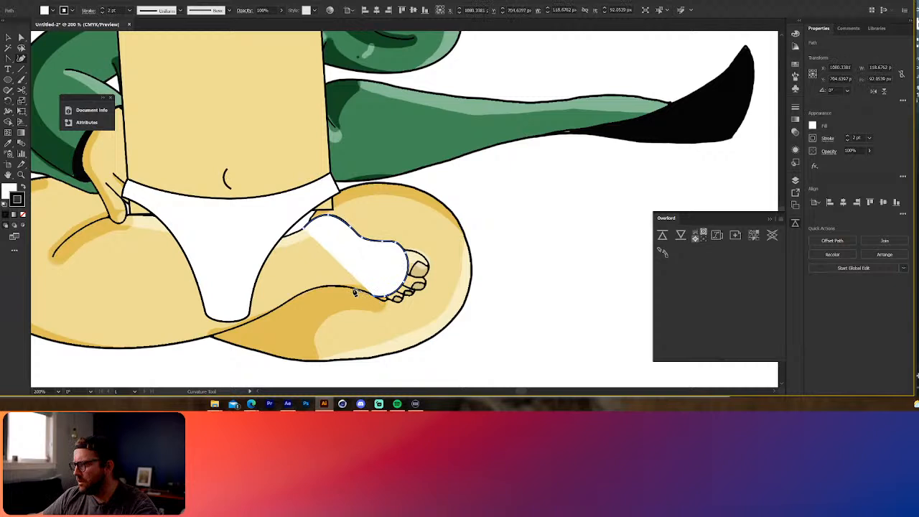
pyautogui.click(359, 290)
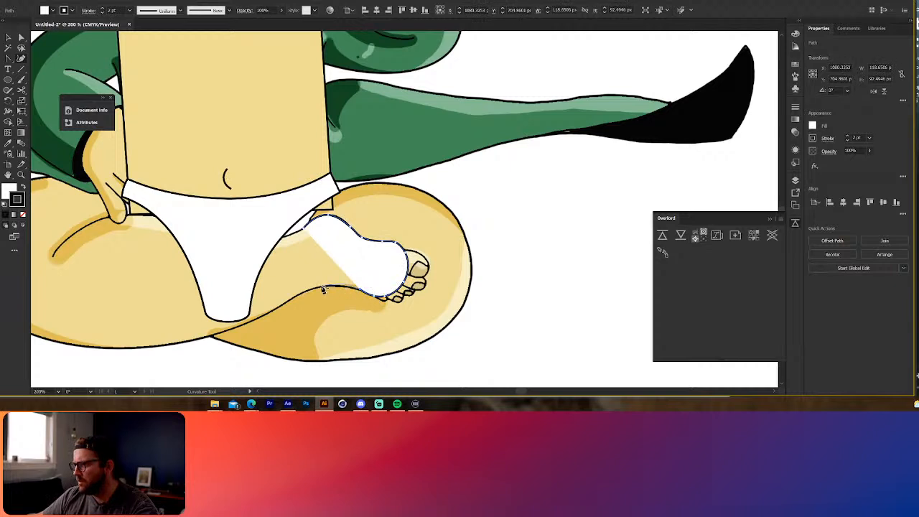
pyautogui.click(323, 288)
pyautogui.press('c')
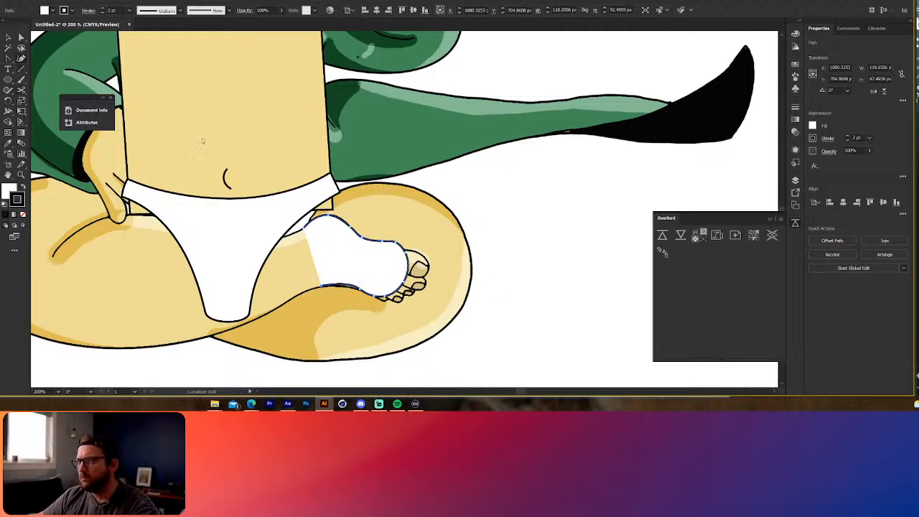
pyautogui.hotkey('shift', '`')
pyautogui.press('v')
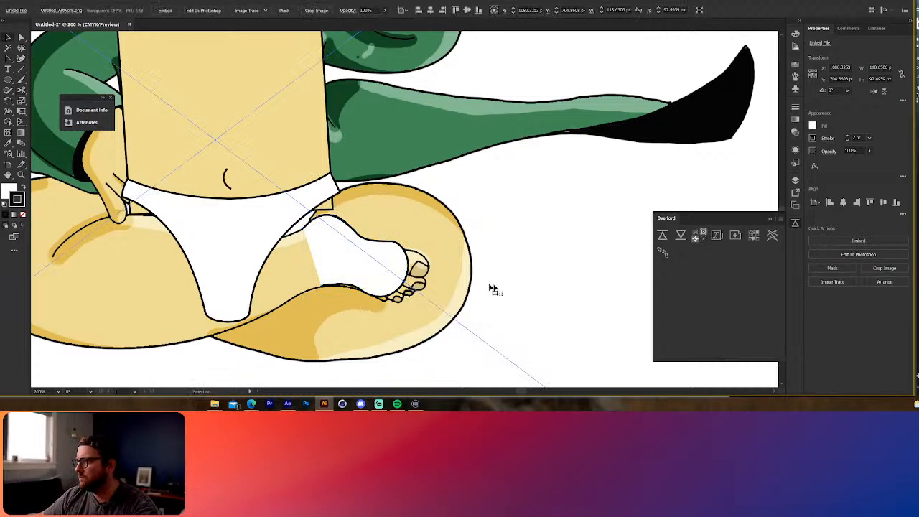
pyautogui.click(353, 249)
pyautogui.click(9, 143)
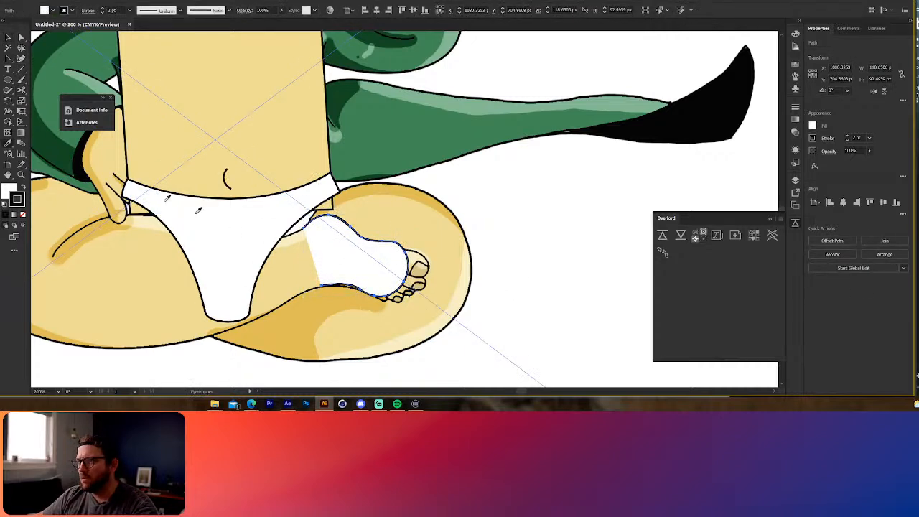
pyautogui.click(289, 256)
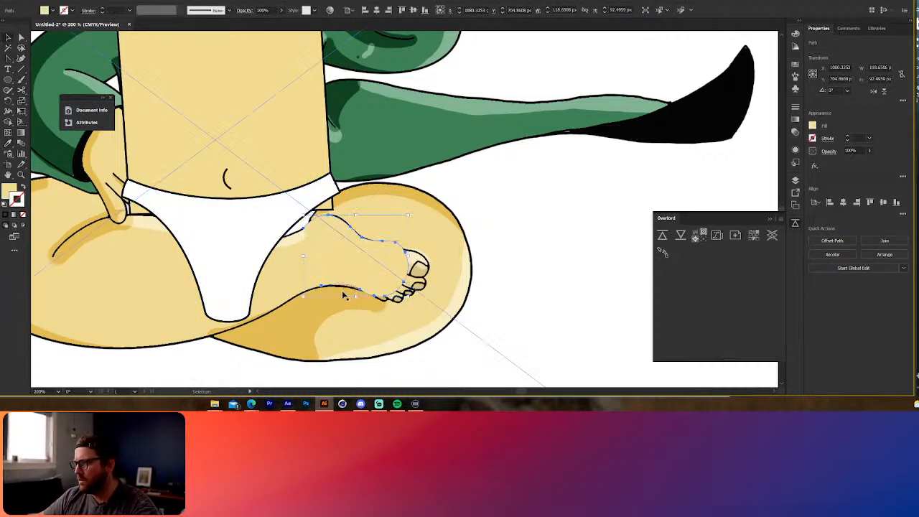
pyautogui.press('v')
pyautogui.hotkey('ctrl', 'z')
pyautogui.click(8, 143)
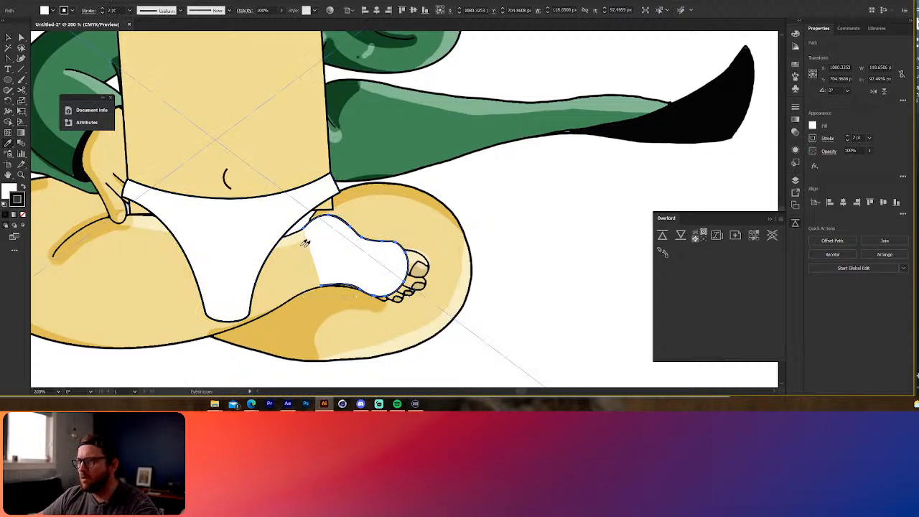
pyautogui.keyDown('shift'); pyautogui.click(315, 272); pyautogui.keyUp('shift')
pyautogui.press('v')
pyautogui.hotkey('ctrl', 'z')
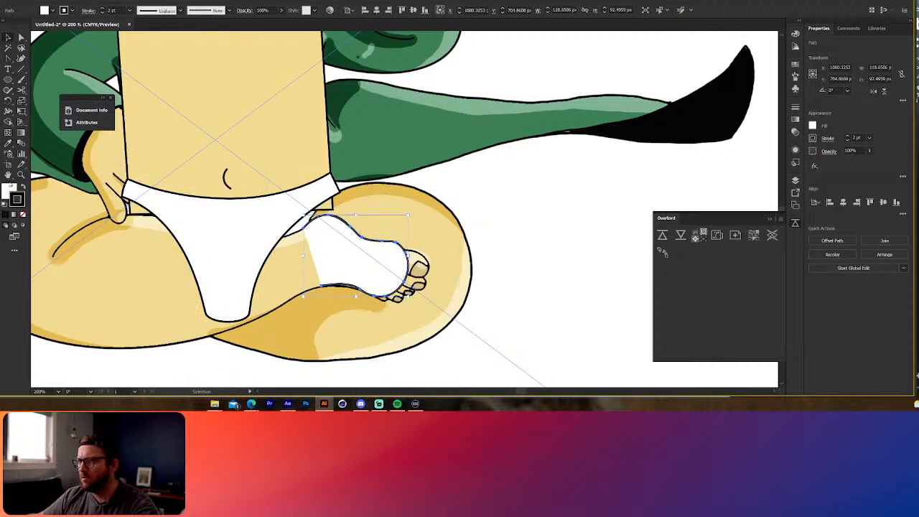
# Fill the foot shape with the leg's skin colour sampled from the artwork, keeping its black 2 pt stroke
pyautogui.click(8, 188)
pyautogui.click(9, 143)
pyautogui.keyDown('shift'); pyautogui.click(298, 247); pyautogui.keyUp('shift')
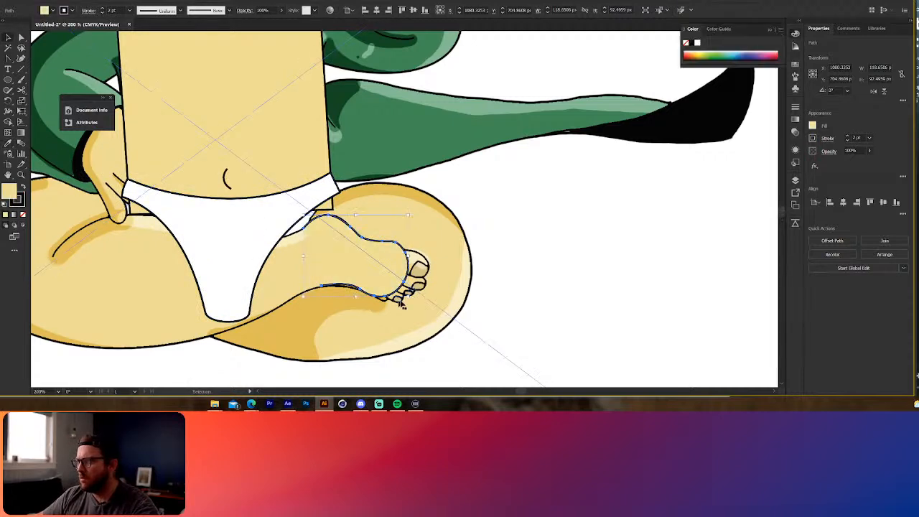
pyautogui.press('v')
pyautogui.click(483, 223)
pyautogui.click(360, 276)
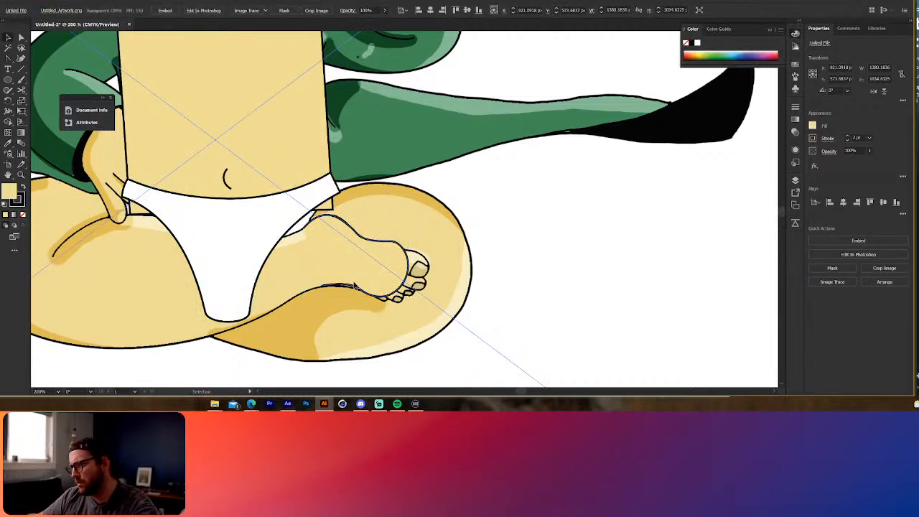
# Adjust the foot path along the lower edge of the arch to follow the sketch line, then deselect it
pyautogui.scroll(1, 359, 279)
pyautogui.press('a')
pyautogui.moveTo(361, 285); pyautogui.dragTo(334, 278)
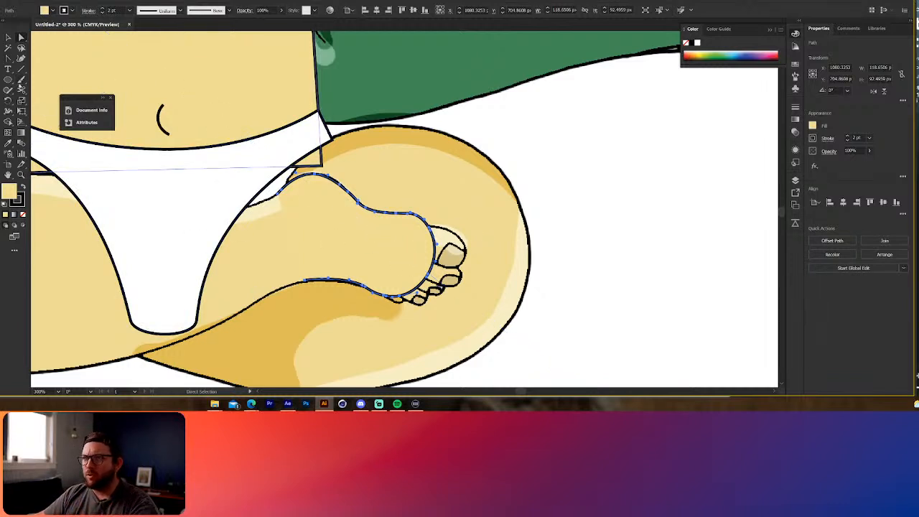
pyautogui.click(21, 66)
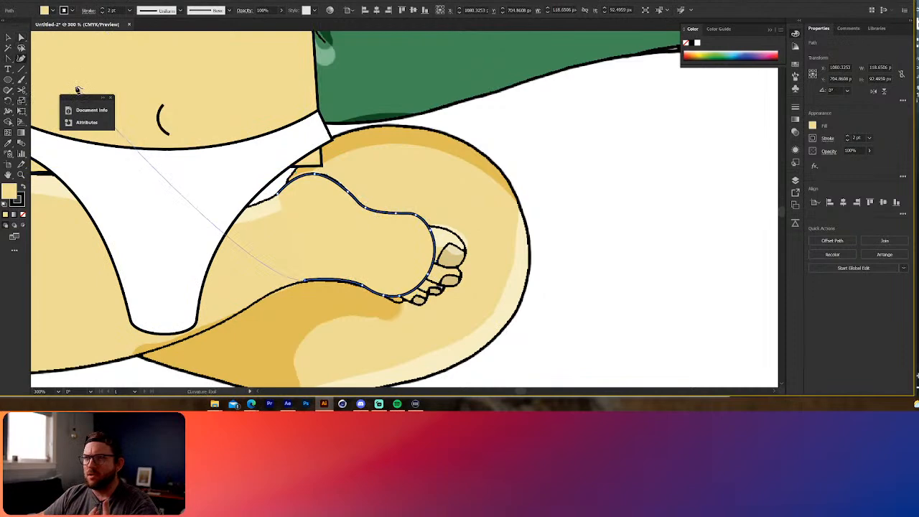
pyautogui.press('v')
pyautogui.click(580, 226)
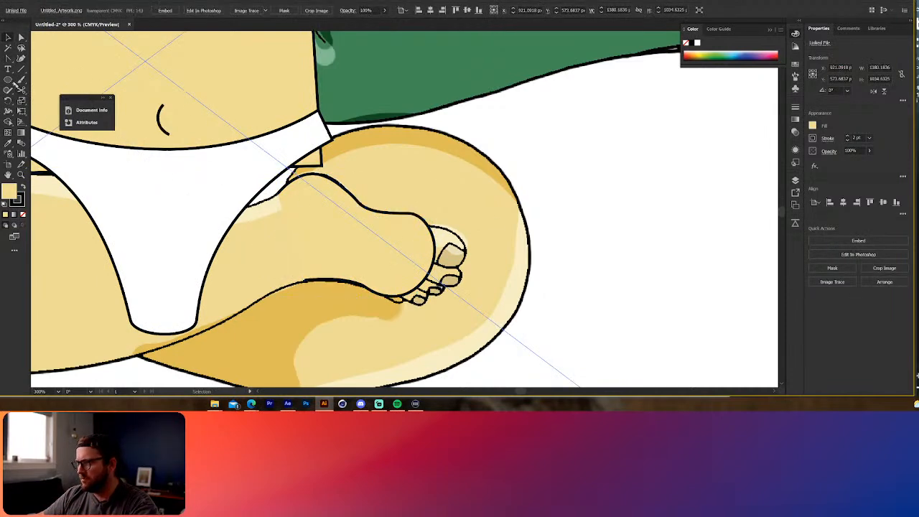
# Draw the big toe as an open rounded skin-coloured shape over the end of the foot, about 35 by 31 px
pyautogui.click(20, 63)
pyautogui.click(419, 226)
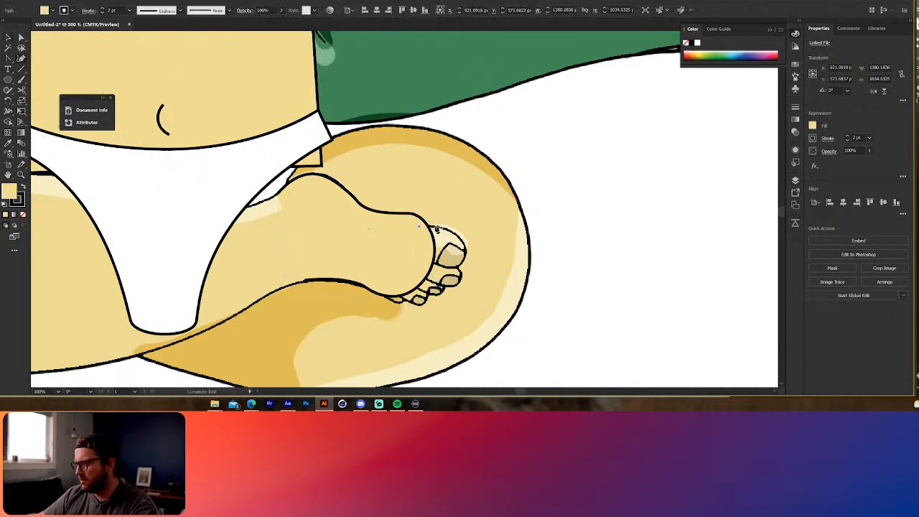
pyautogui.click(448, 231)
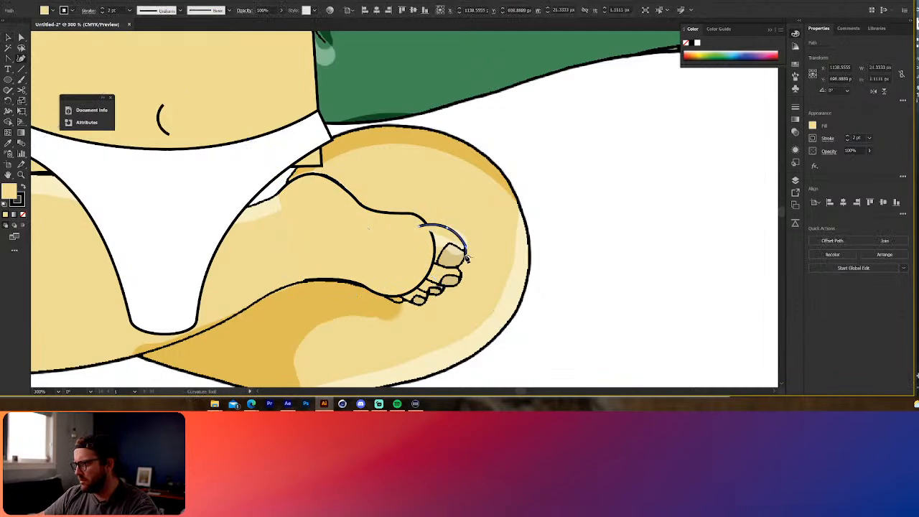
pyautogui.click(461, 266)
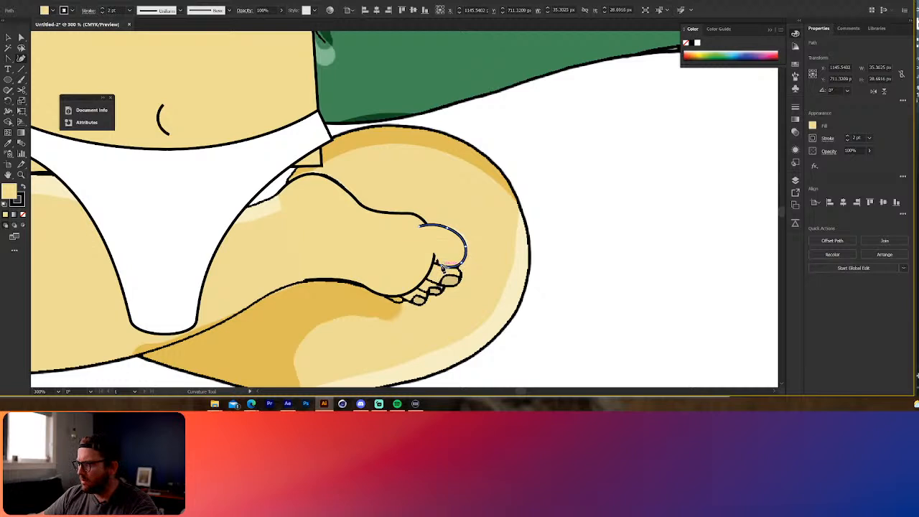
pyautogui.click(426, 262)
pyautogui.press('v')
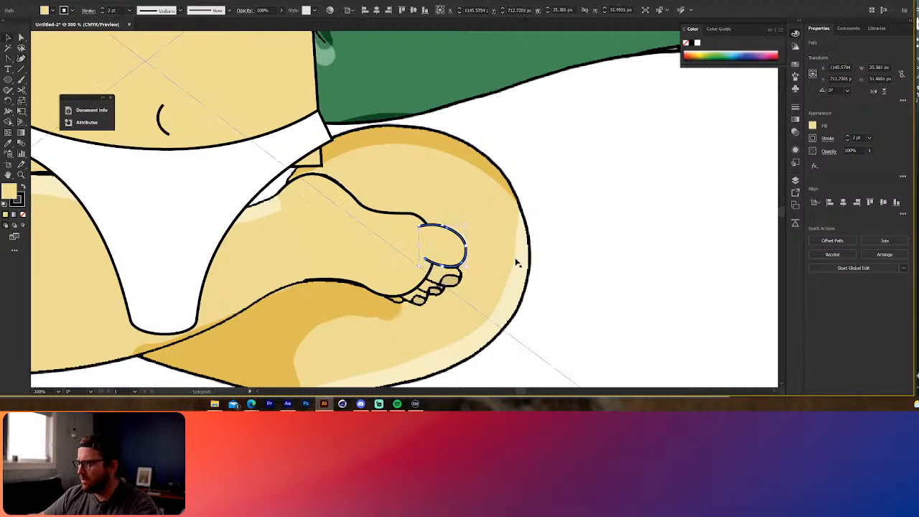
pyautogui.click(481, 251)
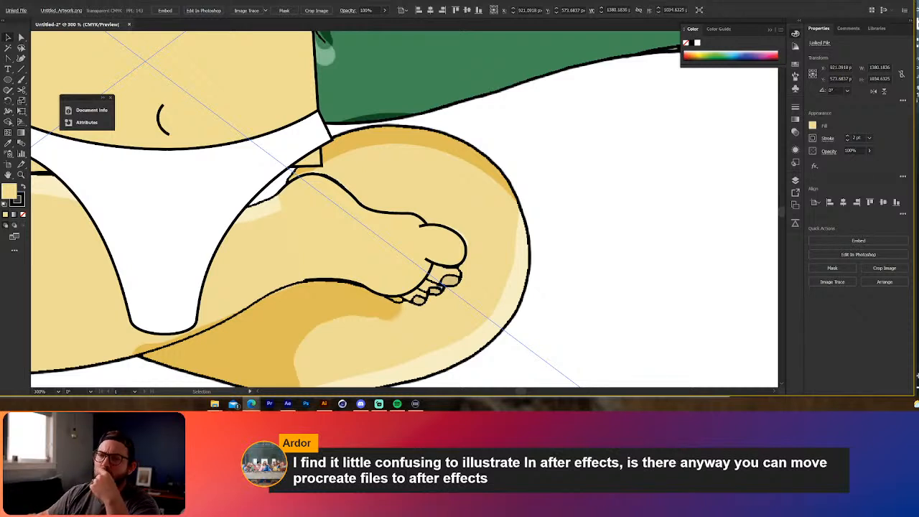
# Draw the second toe as an open curved shape just below the big toe, about 33 by 25 px
pyautogui.click(218, 243)
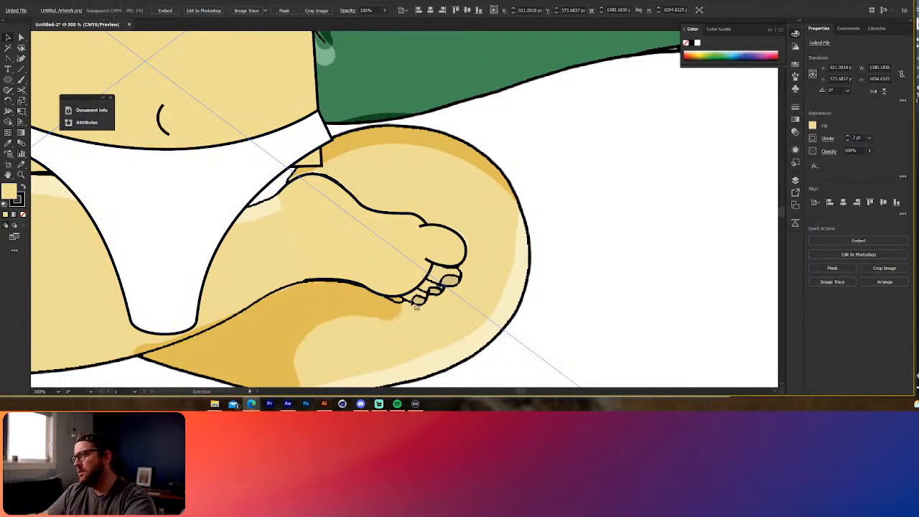
pyautogui.click(21, 58)
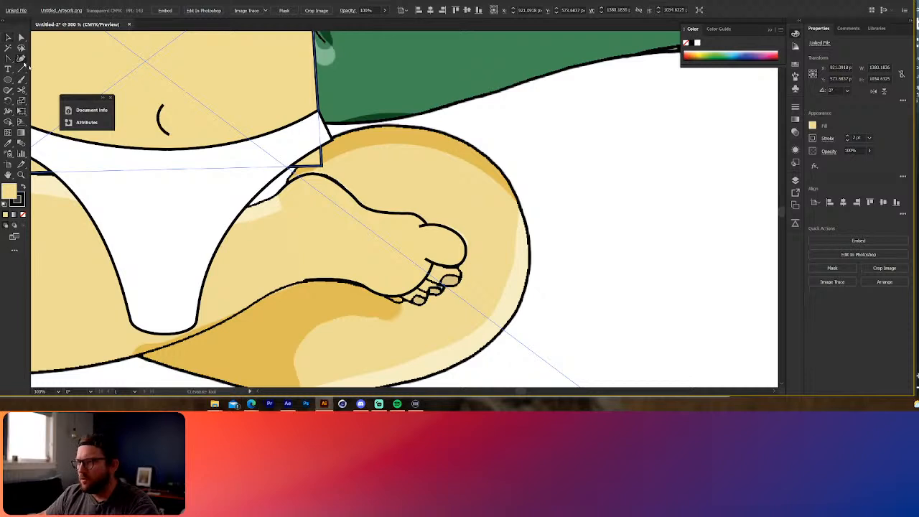
pyautogui.click(423, 275)
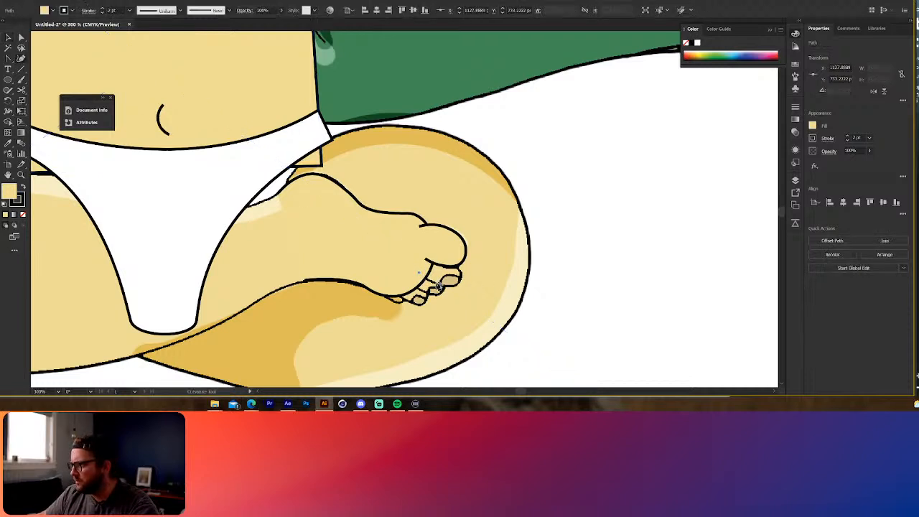
pyautogui.click(452, 287)
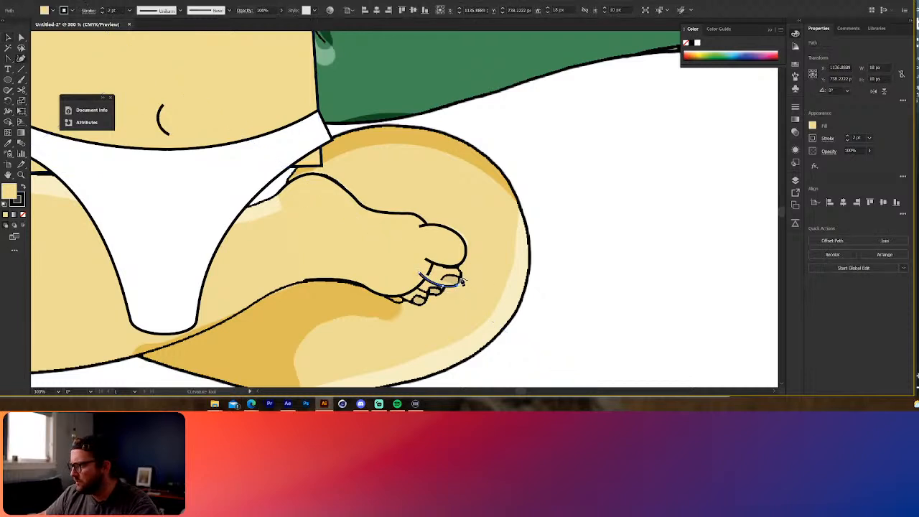
pyautogui.click(461, 269)
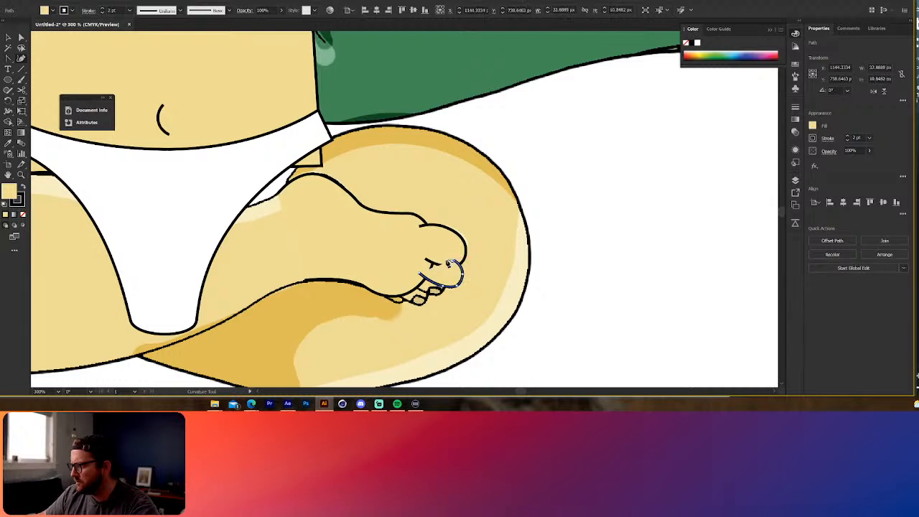
pyautogui.click(426, 256)
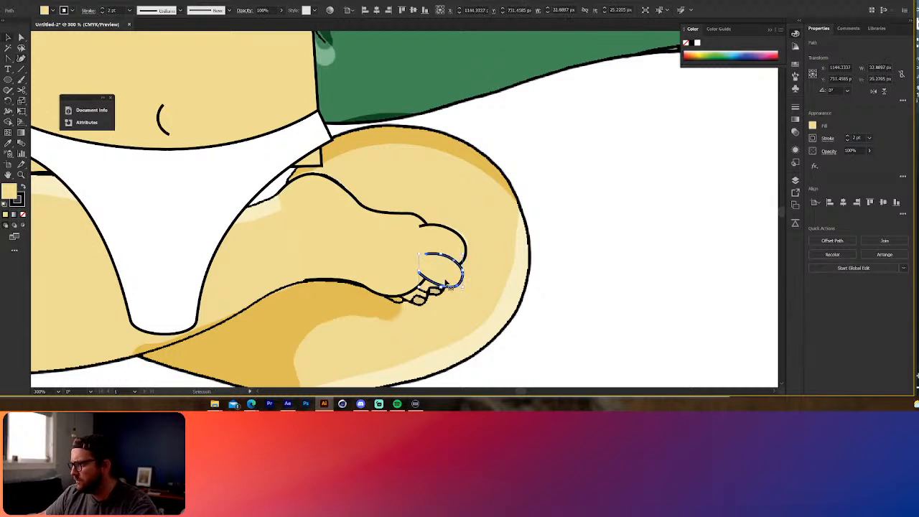
pyautogui.press('a')
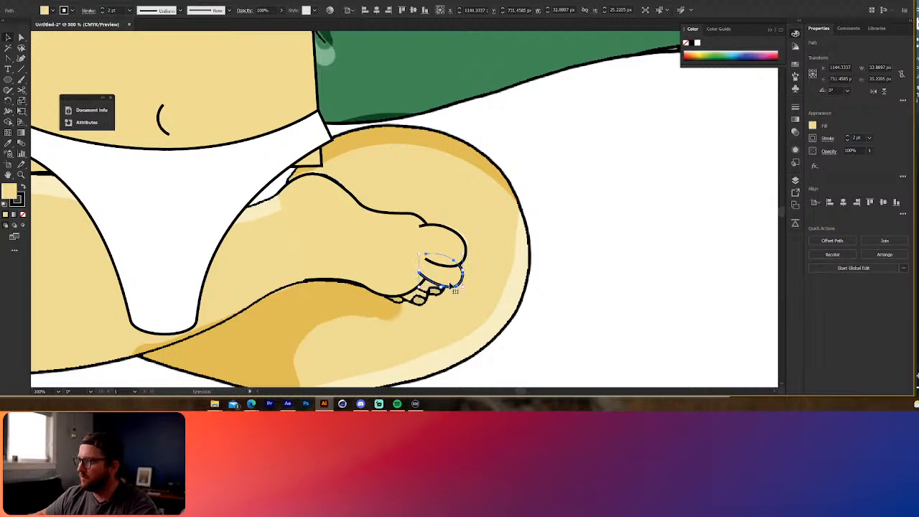
# Duplicate the second toe as a smaller third toe, about 28 by 21 px, and reshape the anchor points along its upper edge
pyautogui.moveTo(446, 283)
pyautogui.mouseDown()
pyautogui.moveTo(433, 288)
pyautogui.moveTo(428, 267)
pyautogui.moveTo(429, 282)
pyautogui.mouseUp()
pyautogui.press('a')
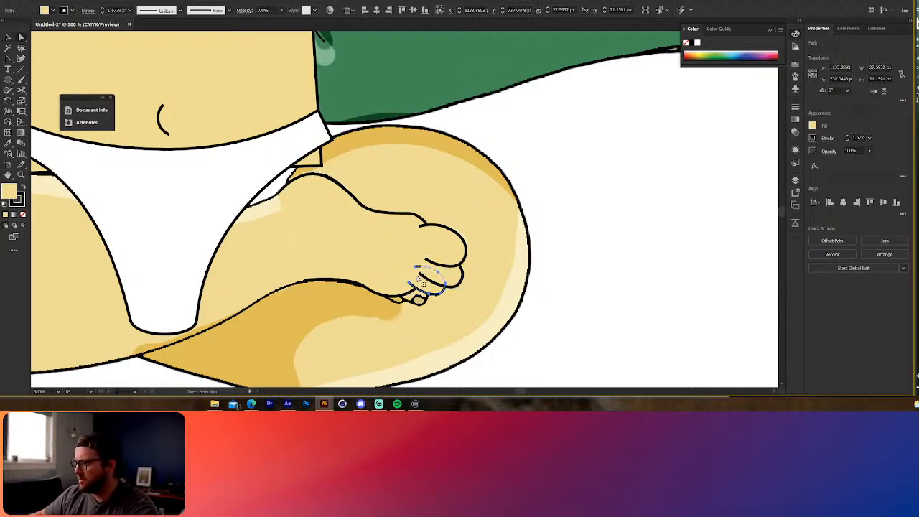
pyautogui.click(416, 269)
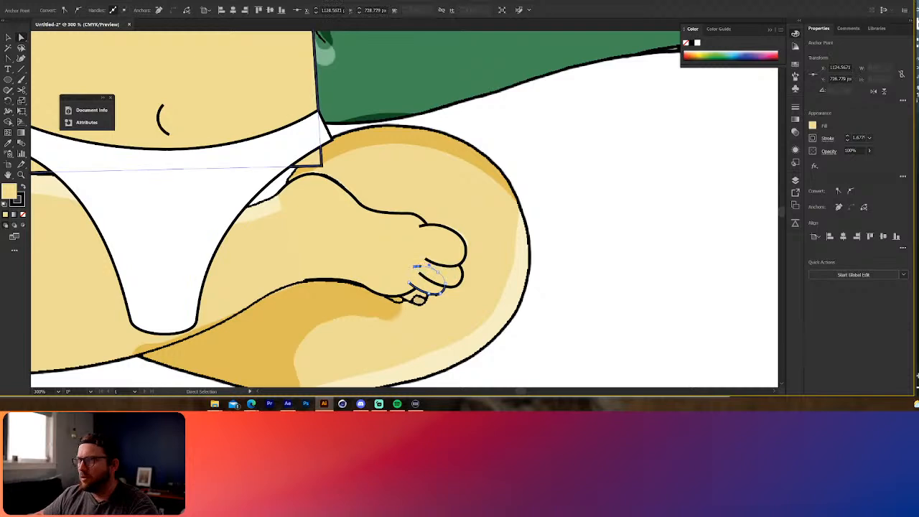
pyautogui.press('-')
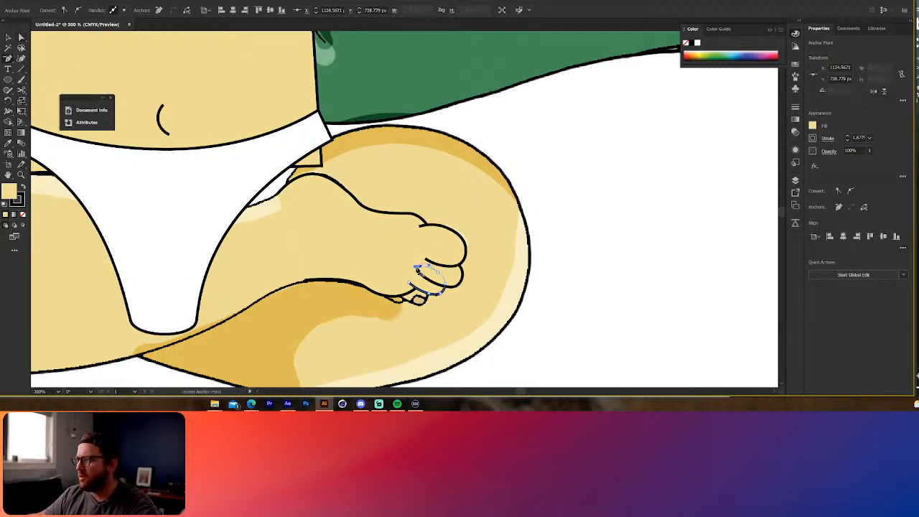
pyautogui.press('a')
pyautogui.moveTo(417, 269)
pyautogui.mouseDown()
pyautogui.moveTo(438, 275)
pyautogui.moveTo(425, 266)
pyautogui.mouseUp()
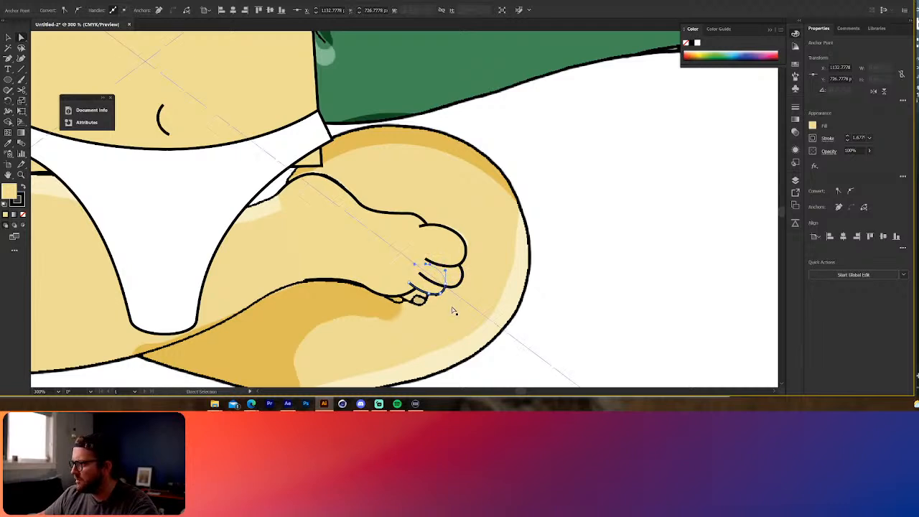
# Duplicate the third toe to form the fourth toe beside it and arrange the copy behind its neighbour
pyautogui.press('v')
pyautogui.moveTo(435, 288); pyautogui.dragTo(424, 302)
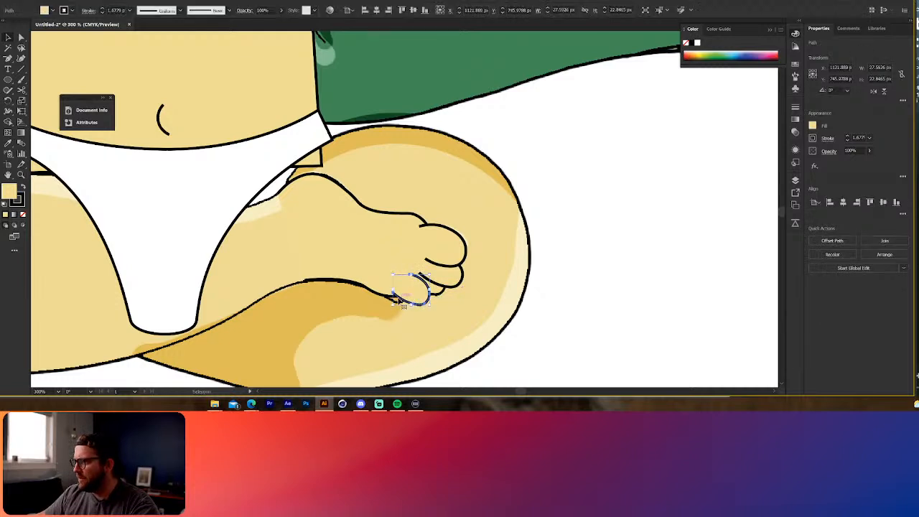
pyautogui.press('a')
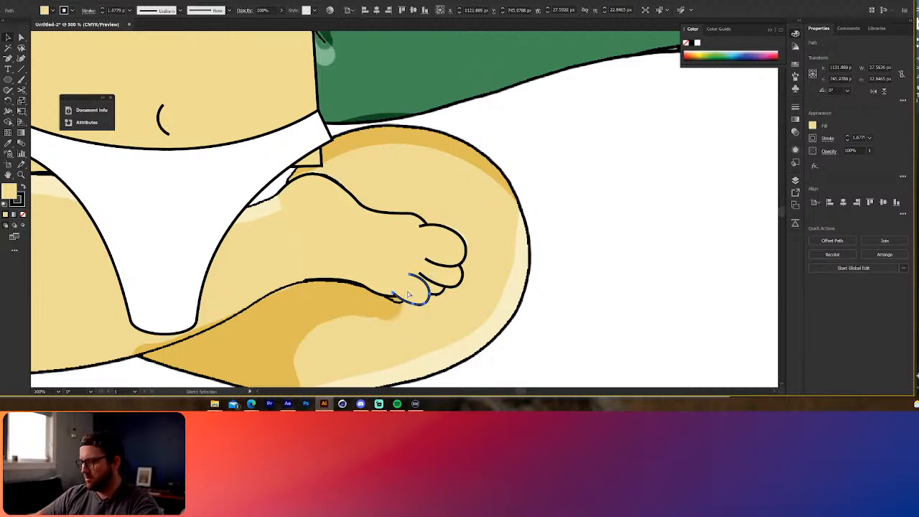
pyautogui.click(409, 294)
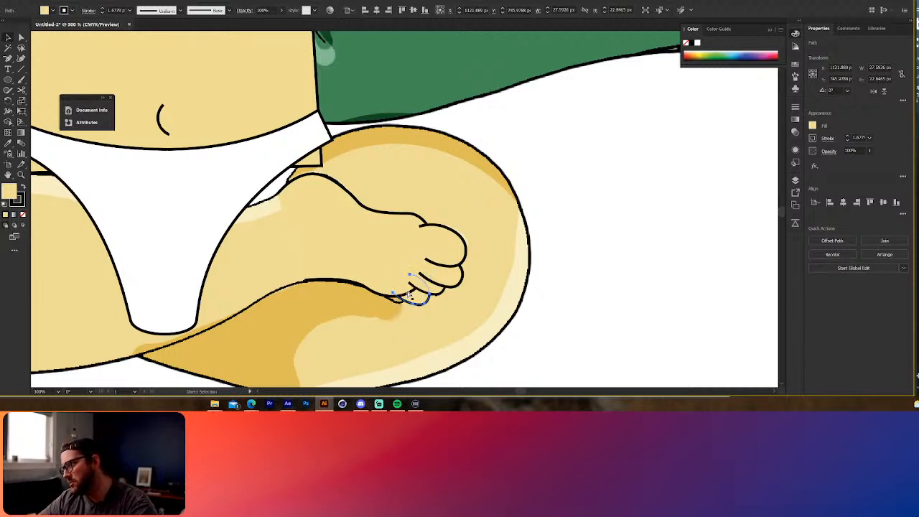
pyautogui.hotkey('ctrl', ']')
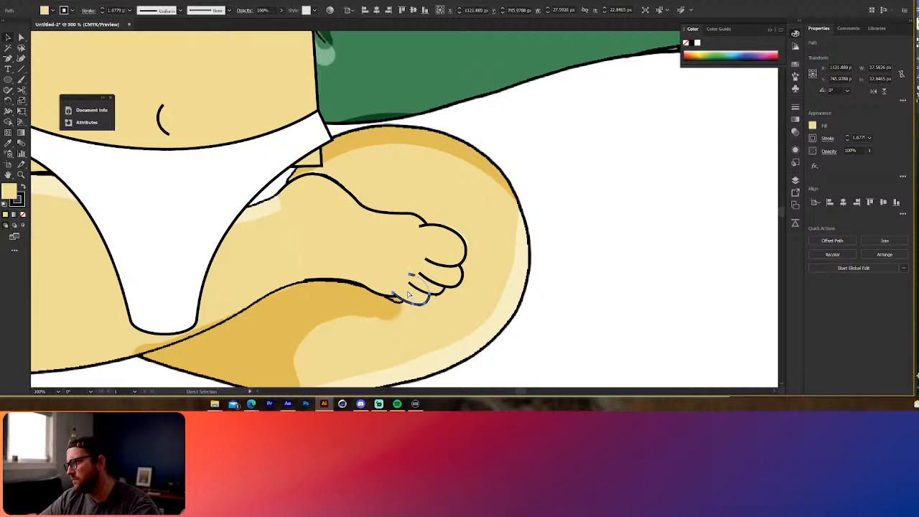
# Adjust the fourth toe's upper end point, and duplicate that toe toward the sole to form the little toe
pyautogui.click(412, 275)
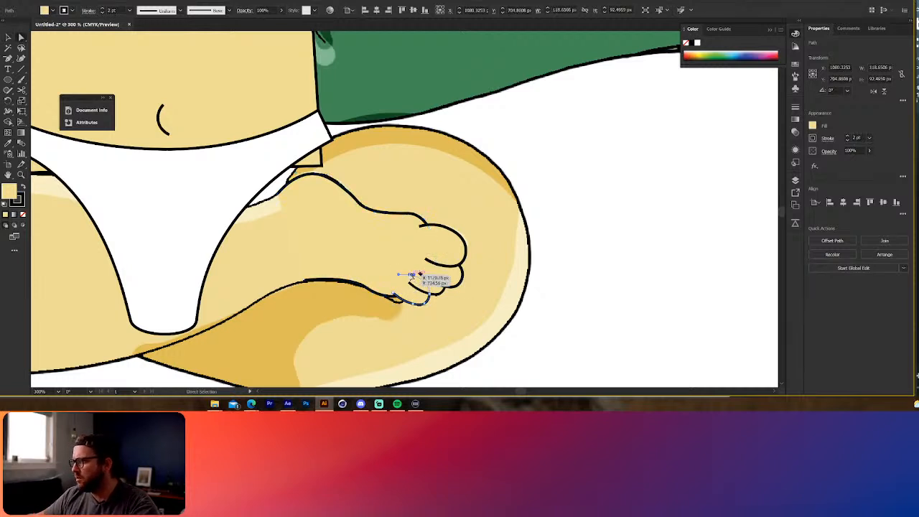
pyautogui.moveTo(412, 275); pyautogui.dragTo(394, 290)
pyautogui.press('v')
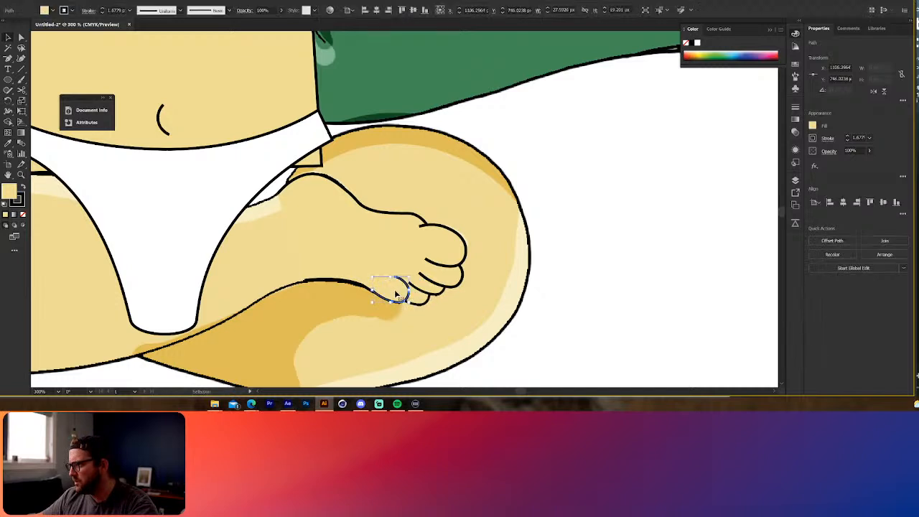
pyautogui.press('a')
pyautogui.press('v')
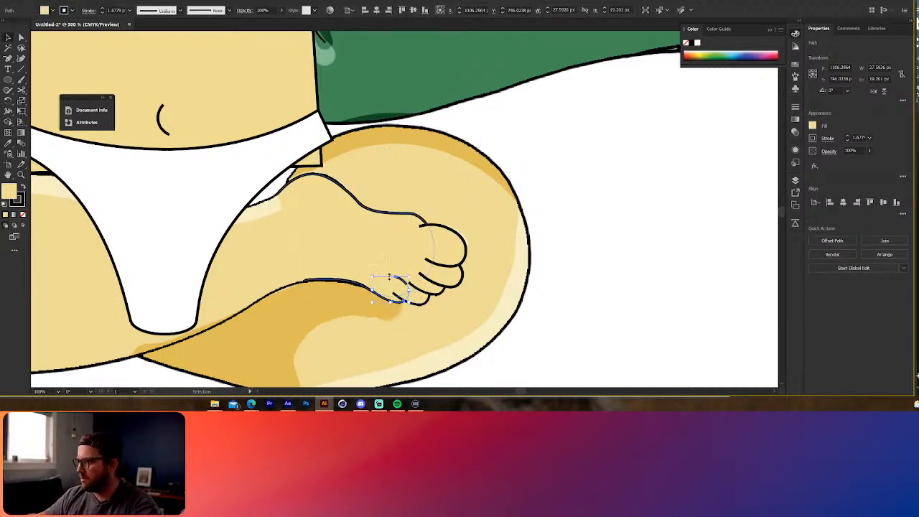
# Scale the little toe down to about 19 by 13 px and align it with the sole's outline
pyautogui.moveTo(391, 276)
pyautogui.mouseDown()
pyautogui.moveTo(402, 289)
pyautogui.moveTo(392, 297)
pyautogui.mouseUp()
pyautogui.scroll(4, 392, 297)
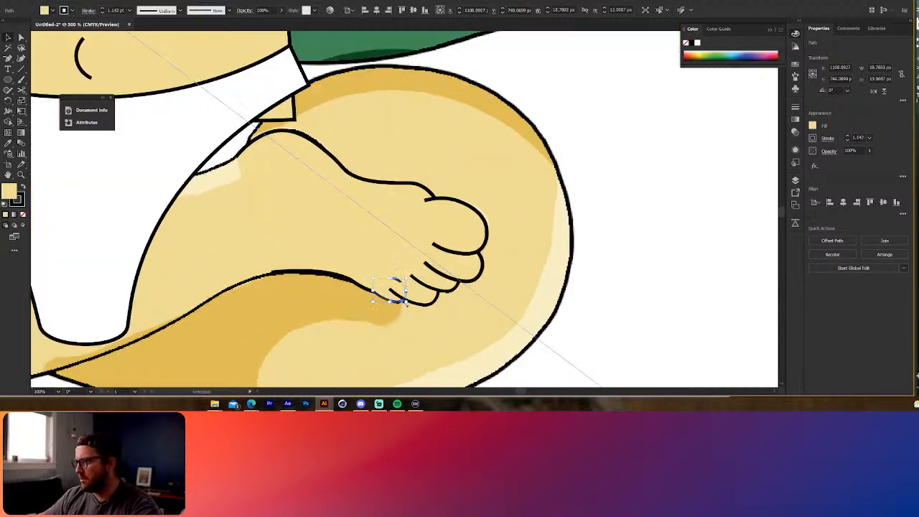
pyautogui.moveTo(353, 274); pyautogui.dragTo(351, 276)
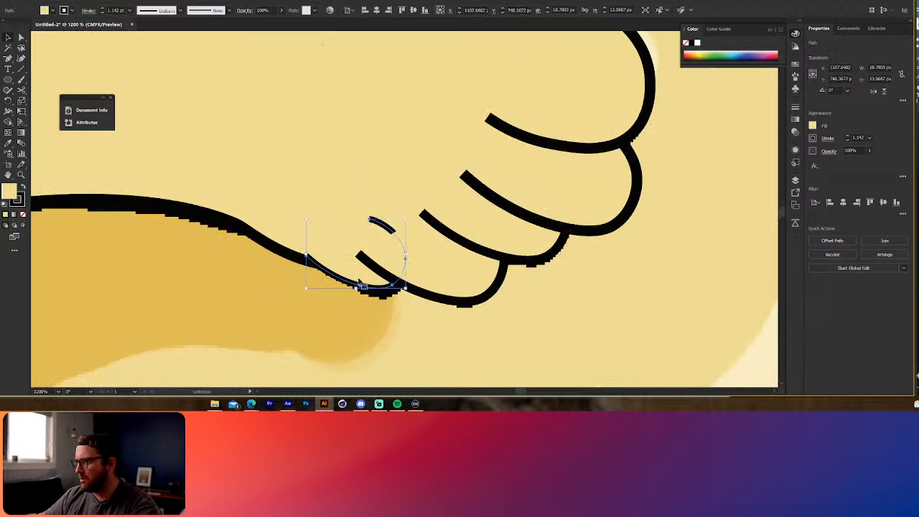
# Set the stroke weight of the four smaller toes to 2 pt
pyautogui.click(102, 9)
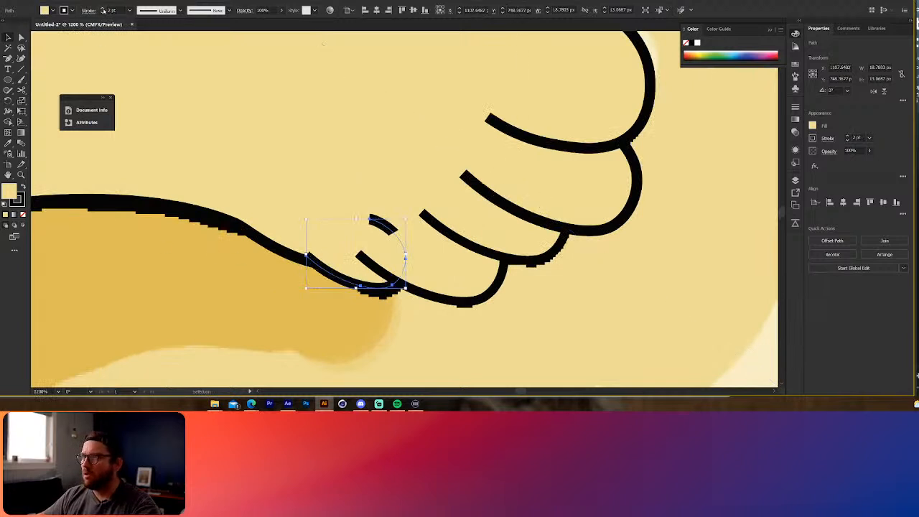
pyautogui.click(464, 300)
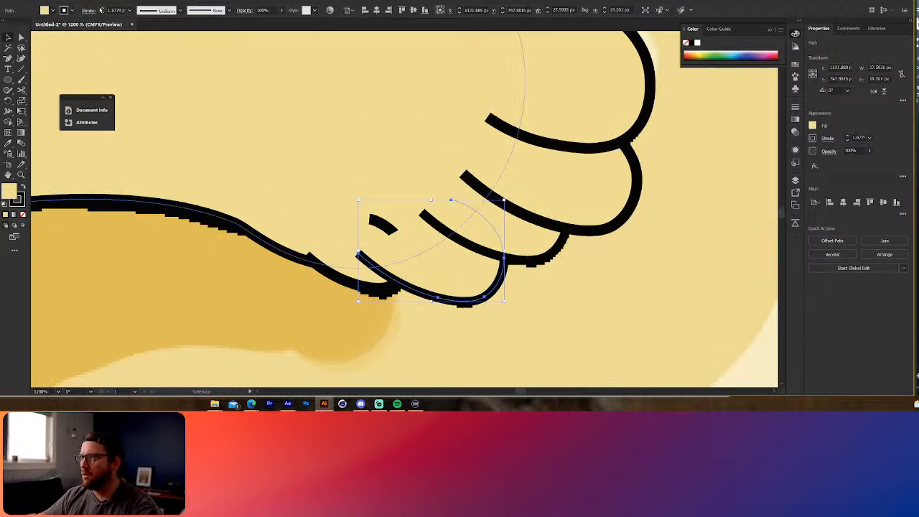
pyautogui.click(102, 8)
pyautogui.click(506, 255)
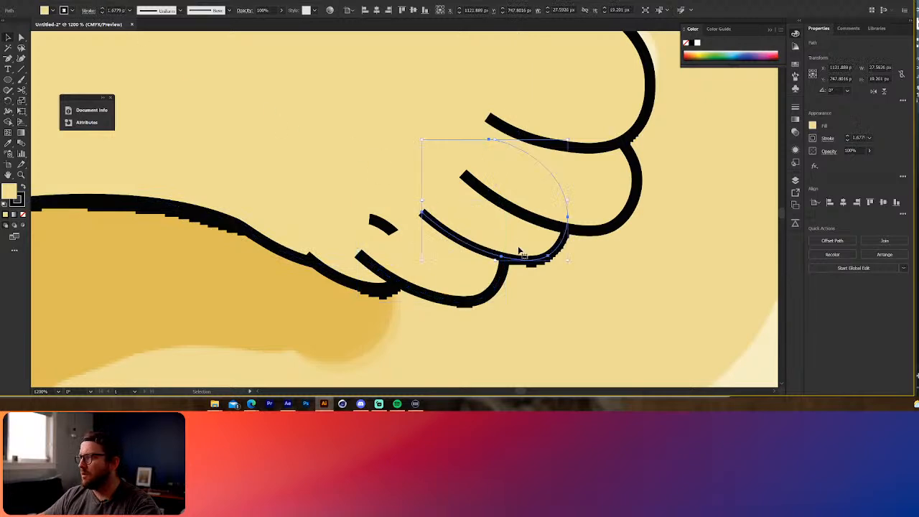
pyautogui.click(103, 9)
pyautogui.click(517, 188)
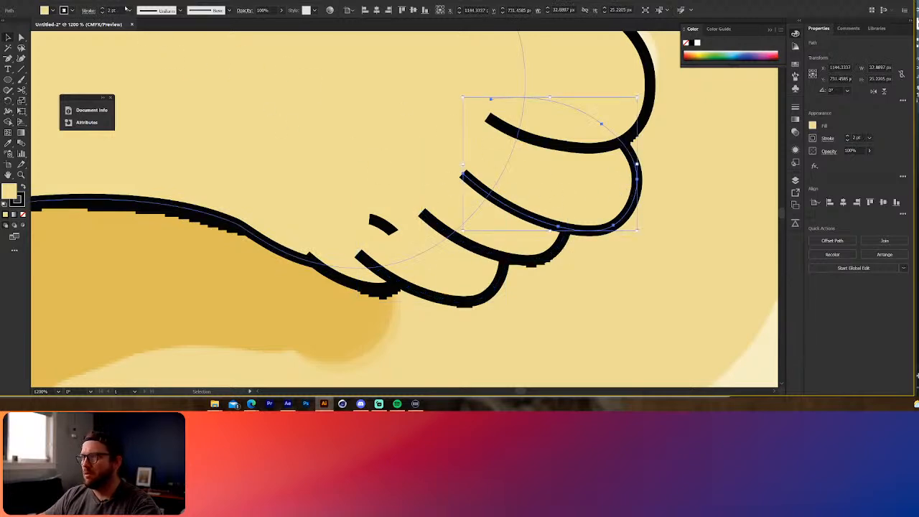
pyautogui.click(103, 8)
# Delete the upper end anchor point of the little toe to remove its stray line segment
pyautogui.click(406, 265)
pyautogui.click(388, 229)
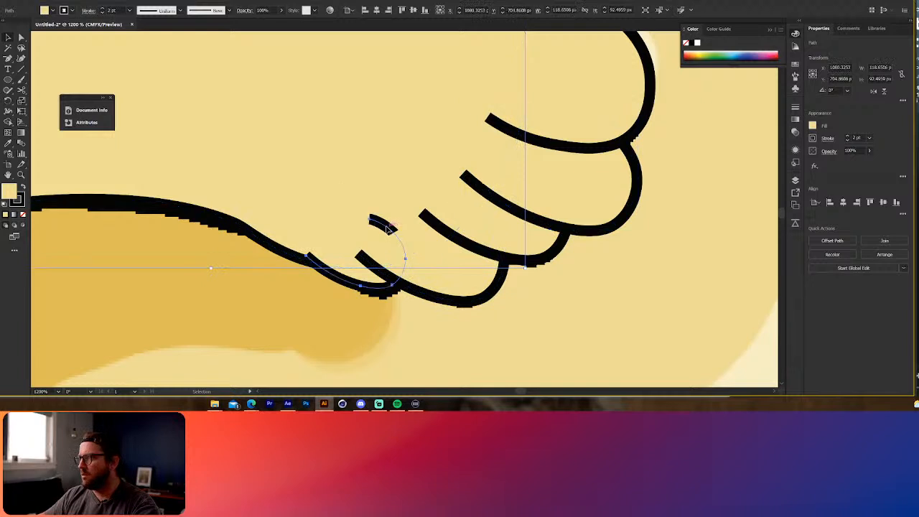
pyautogui.press('-')
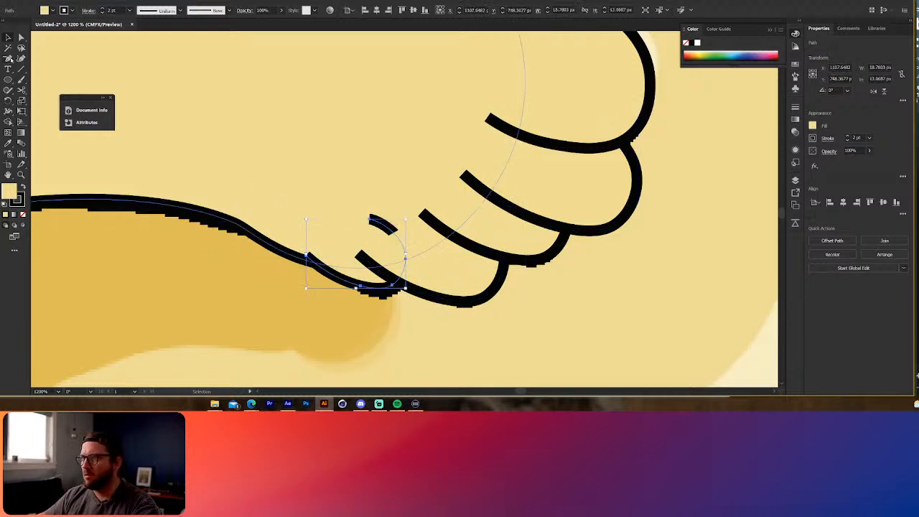
pyautogui.click(370, 219)
# Select all five toe outlines together, give their strokes round caps, and deselect them
pyautogui.press('v')
pyautogui.keyDown('shift'); pyautogui.click(477, 268); pyautogui.keyUp('shift')
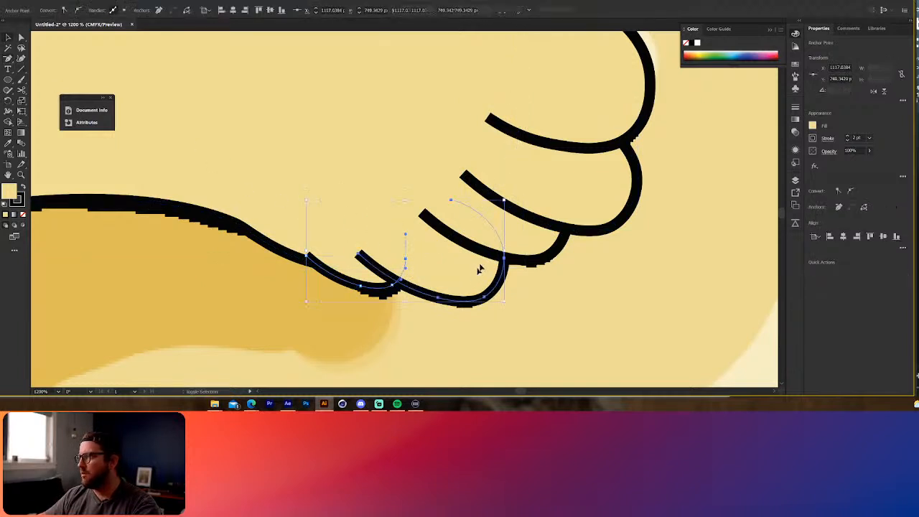
pyautogui.keyDown('shift'); pyautogui.click(514, 237); pyautogui.keyUp('shift')
pyautogui.keyDown('shift'); pyautogui.click(558, 191); pyautogui.keyUp('shift')
pyautogui.keyDown('shift'); pyautogui.click(592, 146); pyautogui.keyUp('shift')
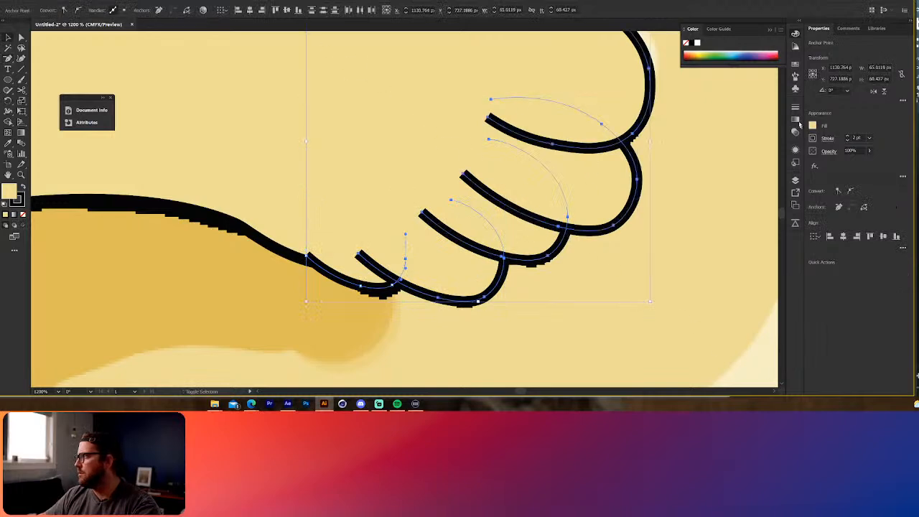
pyautogui.click(795, 107)
pyautogui.click(728, 128)
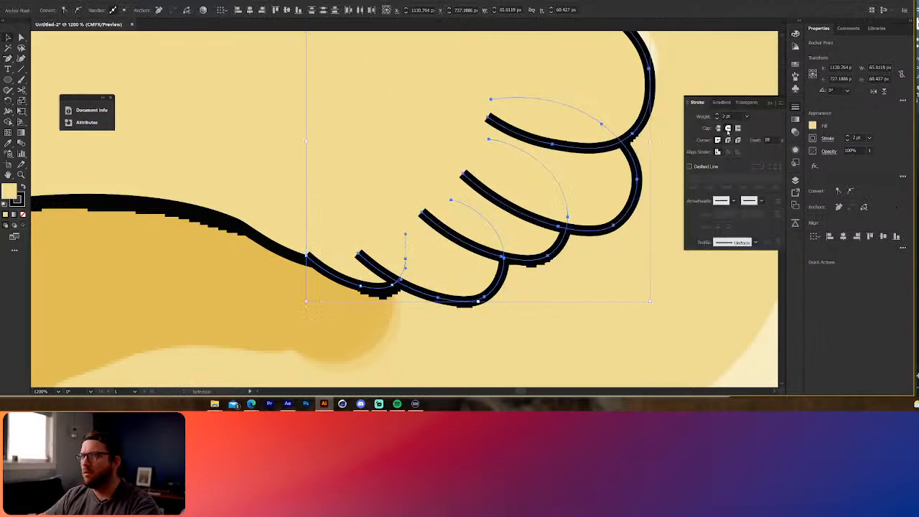
pyautogui.click(314, 230)
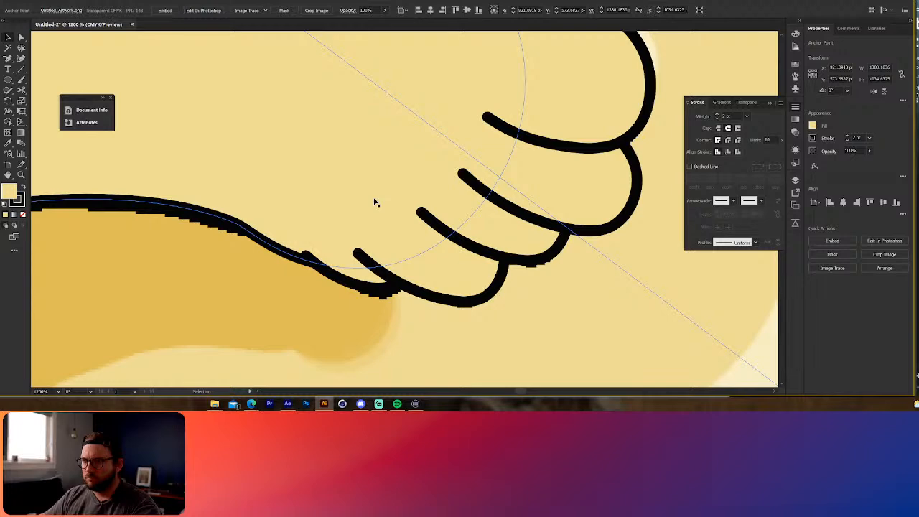
# Draw a toenail outline on the big toe with the Pen tool, reaching the toe's outer edge
pyautogui.scroll(-6, 374, 203)
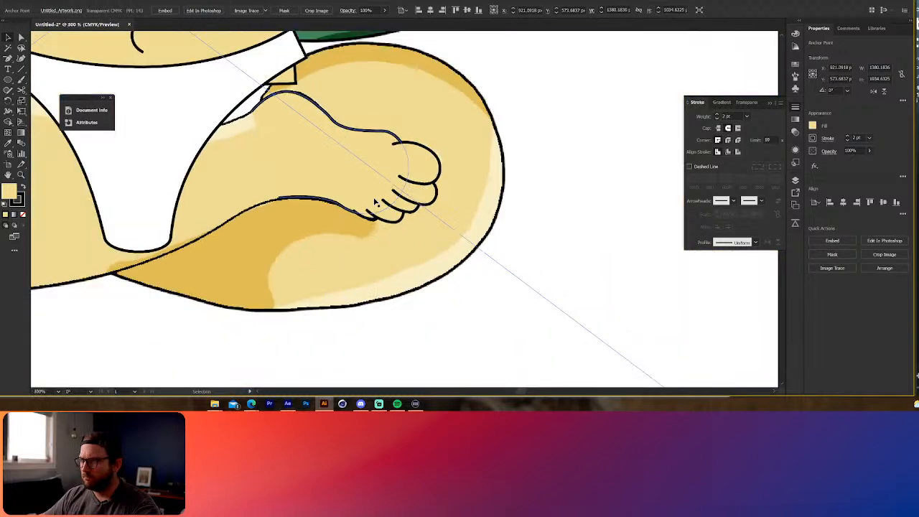
pyautogui.moveTo(335, 177); pyautogui.dragTo(487, 264)
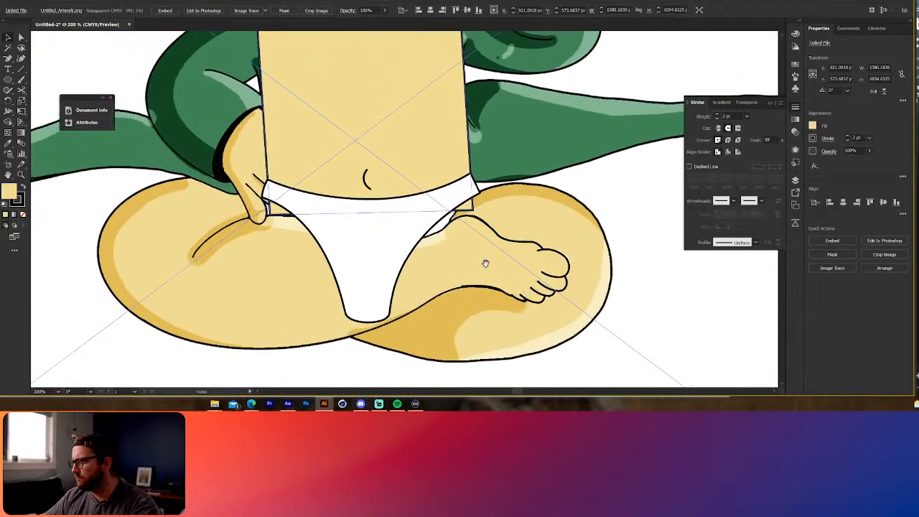
pyautogui.scroll(3, 630, 280)
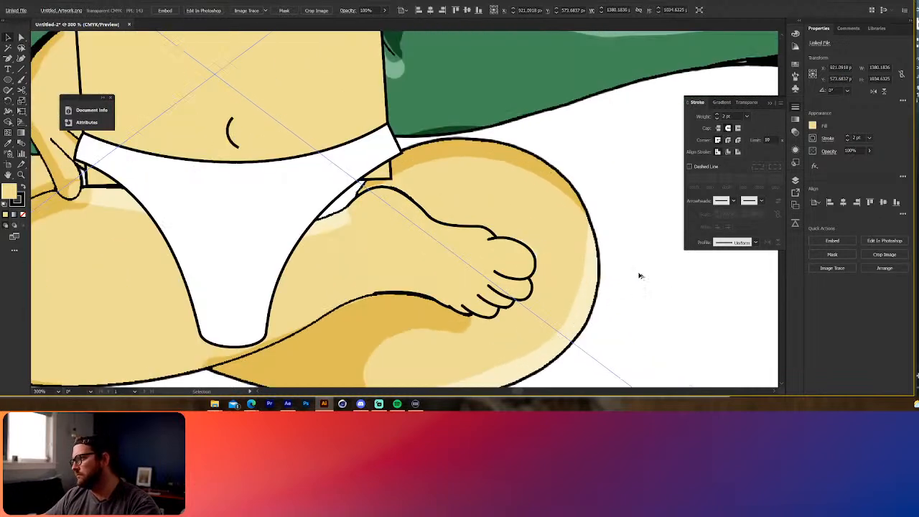
pyautogui.scroll(1, 630, 275)
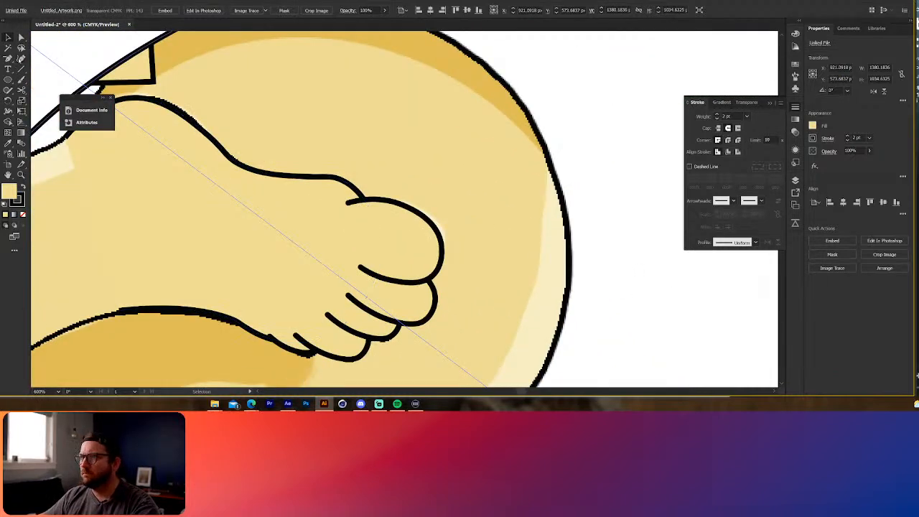
pyautogui.moveTo(11, 58); pyautogui.dragTo(39, 58)
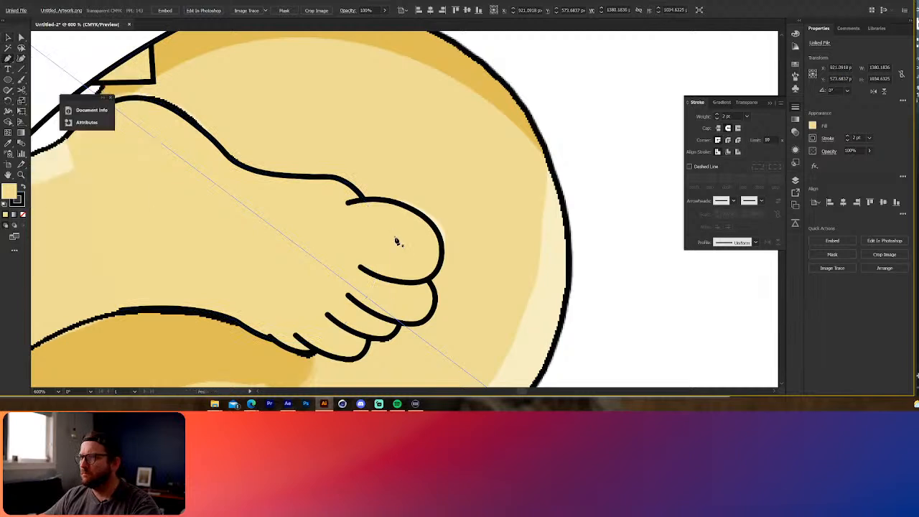
pyautogui.click(369, 269)
pyautogui.click(370, 235)
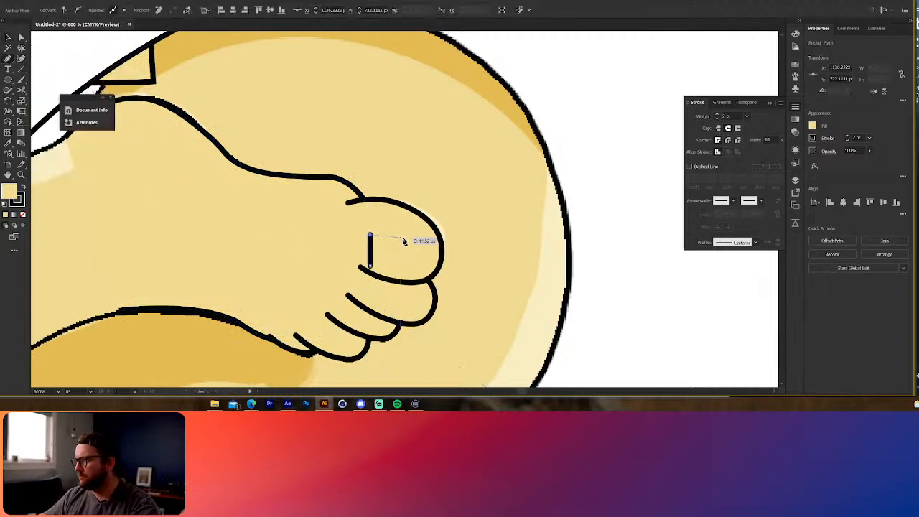
pyautogui.click(439, 260)
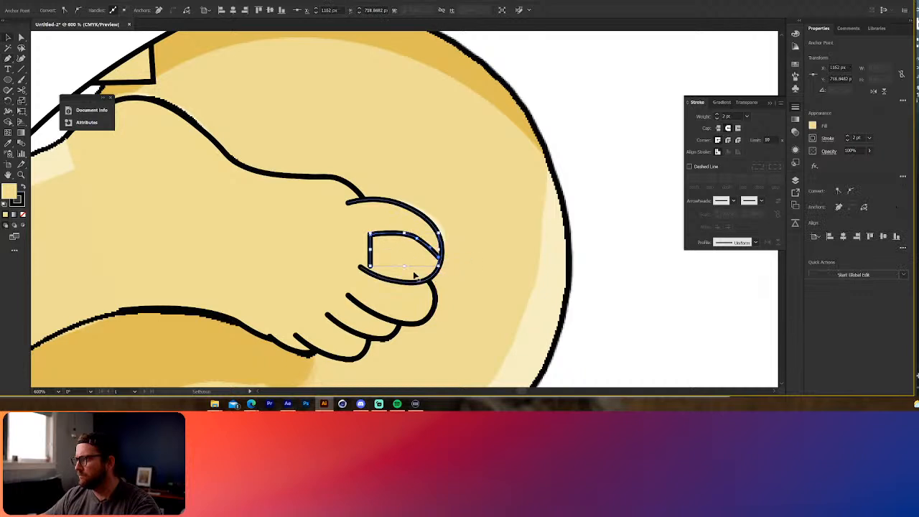
pyautogui.click(370, 267)
# Reshape the toenail by shifting its inner upper corner toward the toe tip, and deselect it
pyautogui.press('a')
pyautogui.moveTo(371, 234); pyautogui.dragTo(428, 244)
pyautogui.click(418, 238)
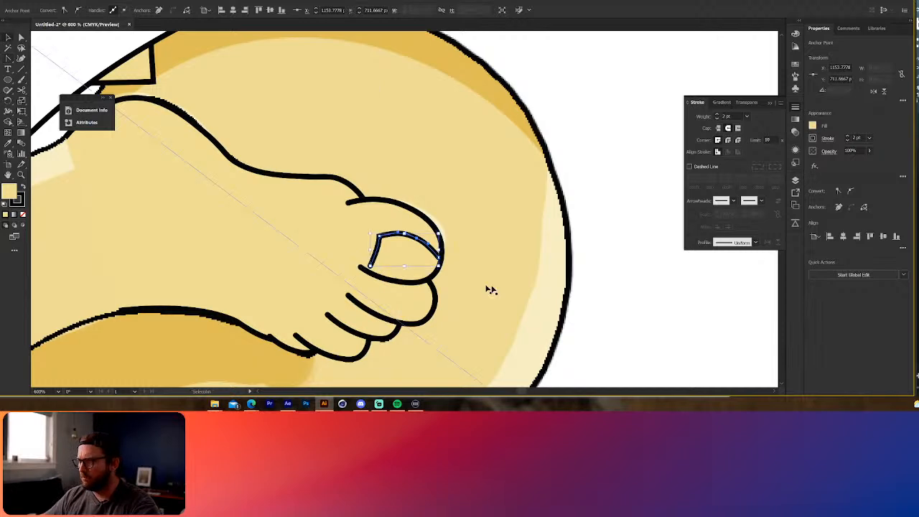
pyautogui.click(570, 304)
# Select the foot, toe and toenail paths together, push them through Overlord, and switch to After Effects
pyautogui.scroll(-2, 553, 314)
pyautogui.scroll(-3, 553, 314)
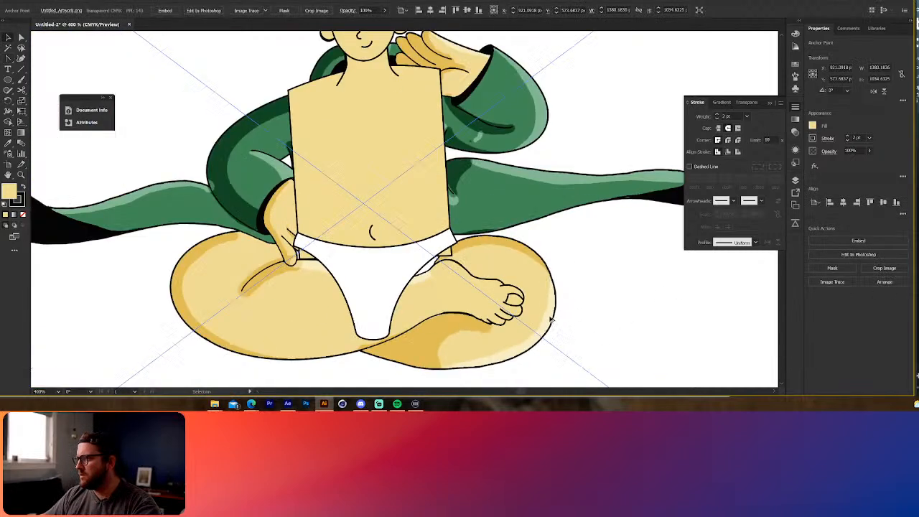
pyautogui.moveTo(497, 331); pyautogui.dragTo(416, 315)
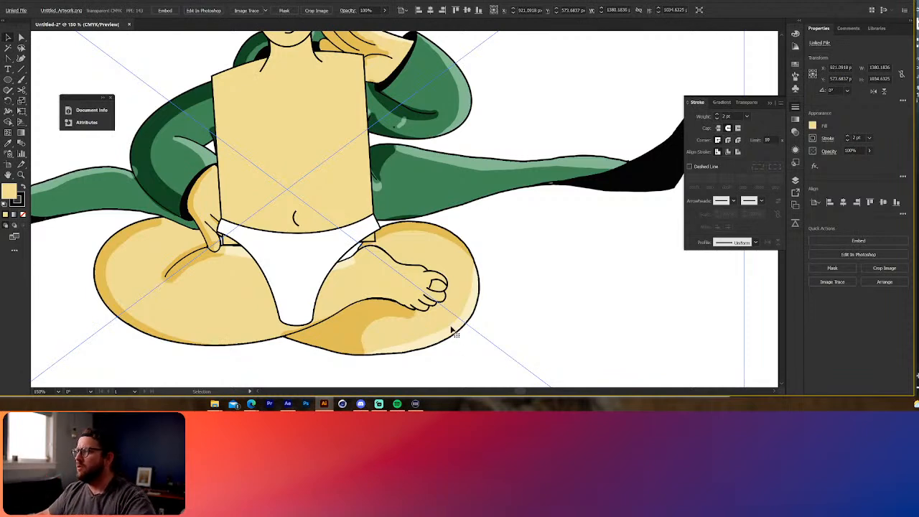
pyautogui.click(415, 292)
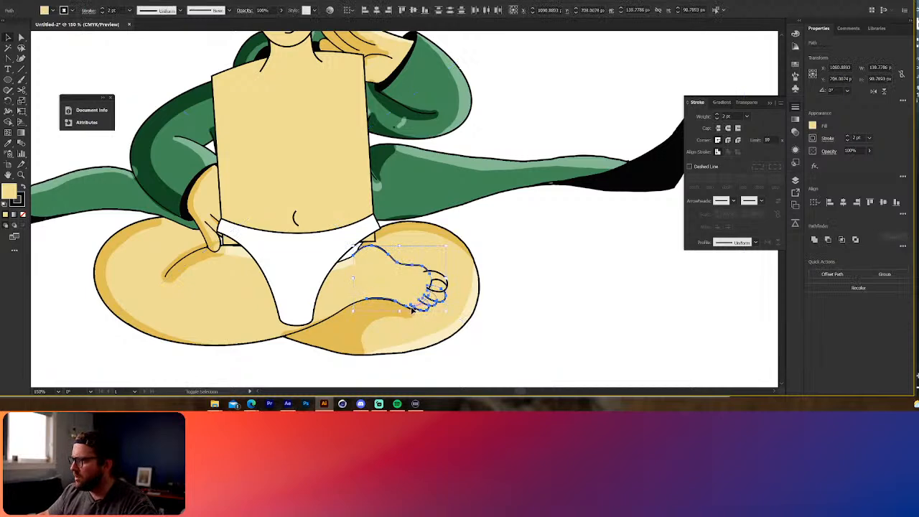
pyautogui.click(412, 309)
pyautogui.keyDown('shift'); pyautogui.click(411, 309); pyautogui.keyUp('shift')
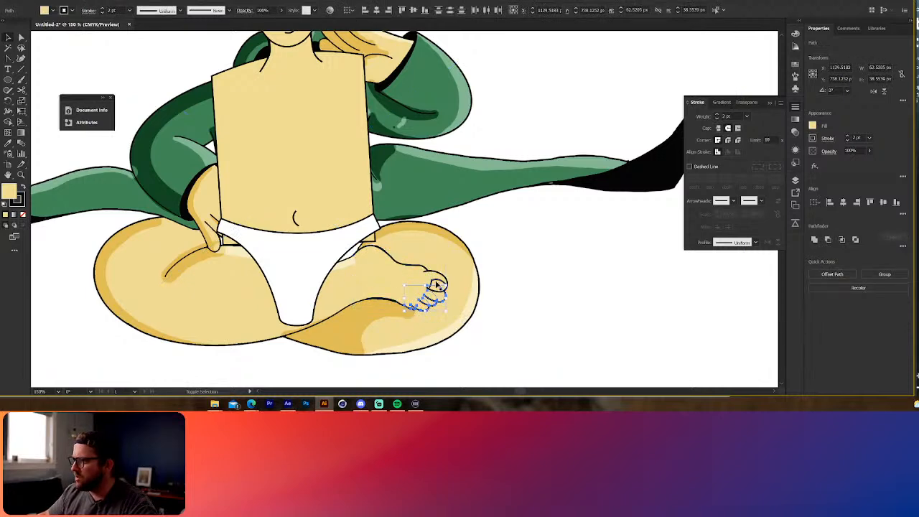
pyautogui.keyDown('shift'); pyautogui.click(436, 281); pyautogui.keyUp('shift')
pyautogui.keyDown('shift'); pyautogui.click(439, 276); pyautogui.keyUp('shift')
pyautogui.keyDown('shift'); pyautogui.click(387, 269); pyautogui.keyUp('shift')
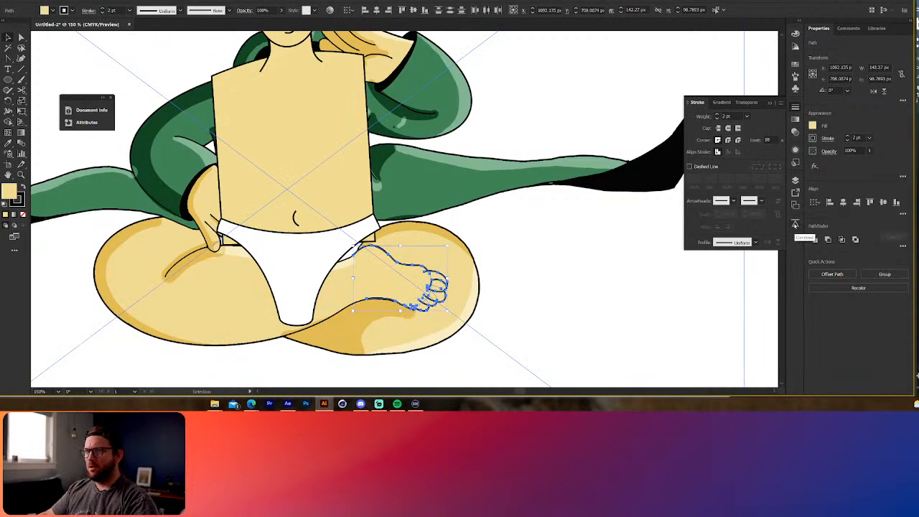
pyautogui.click(795, 224)
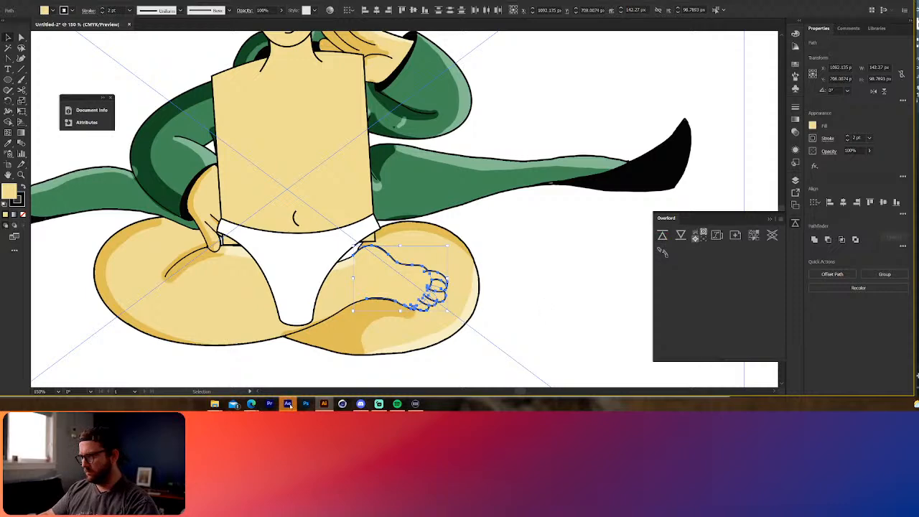
pyautogui.click(288, 404)
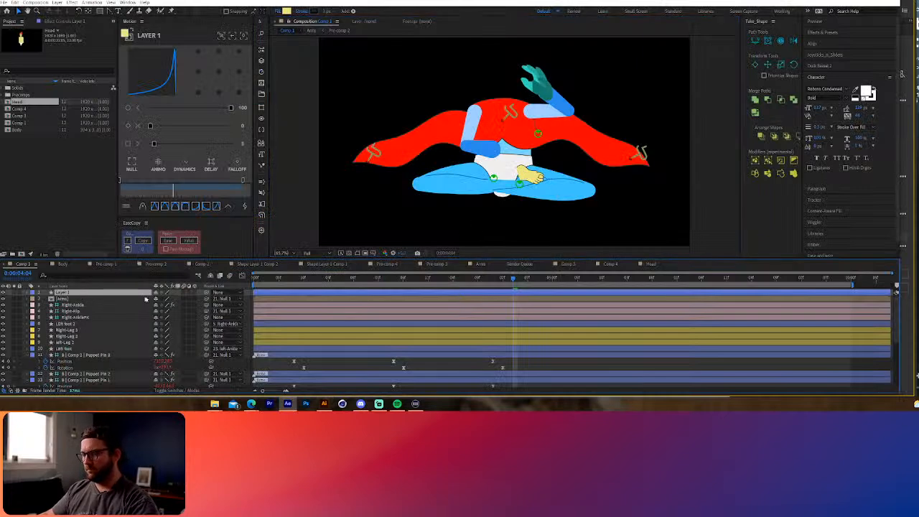
# Delete the imported foot layer from Comp 1 and play back the character animation
pyautogui.press('Delete')
pyautogui.press('space')
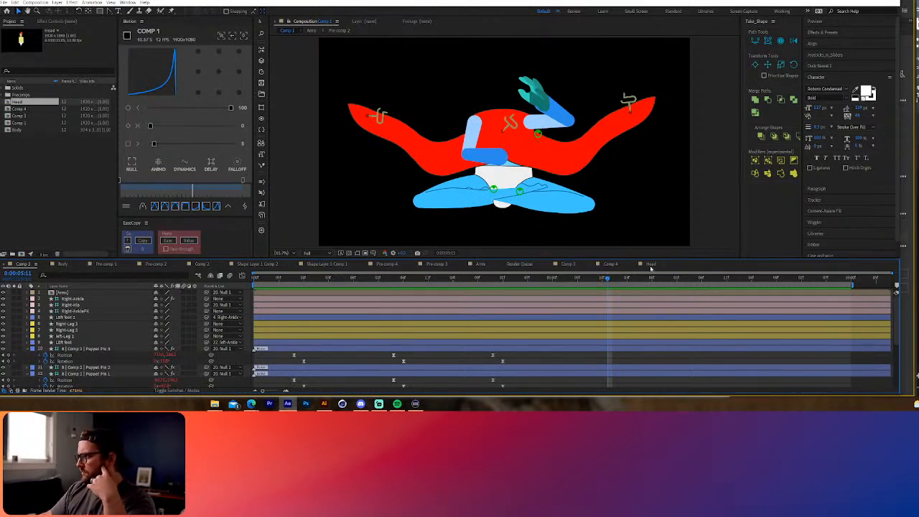
# Open the Head composition and paste the drawn foot artwork beside the character's underwear
pyautogui.click(610, 265)
pyautogui.click(566, 264)
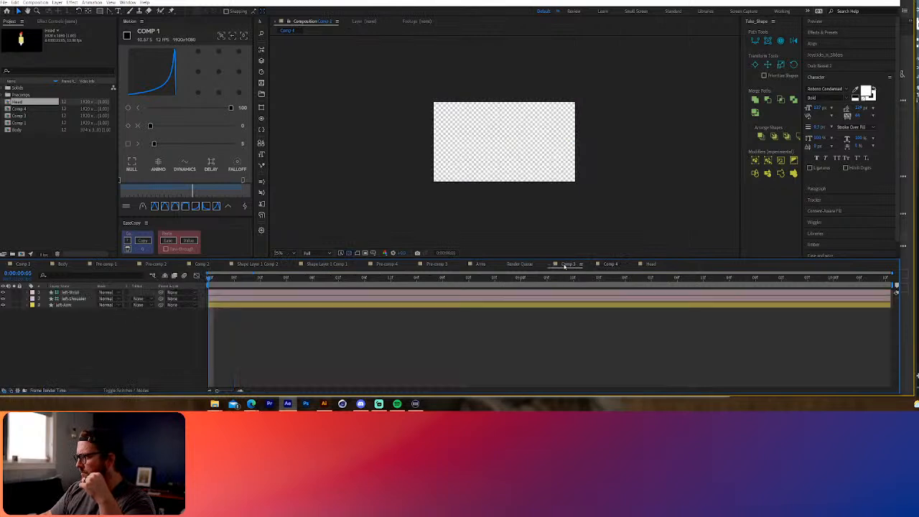
pyautogui.click(609, 265)
pyautogui.click(650, 265)
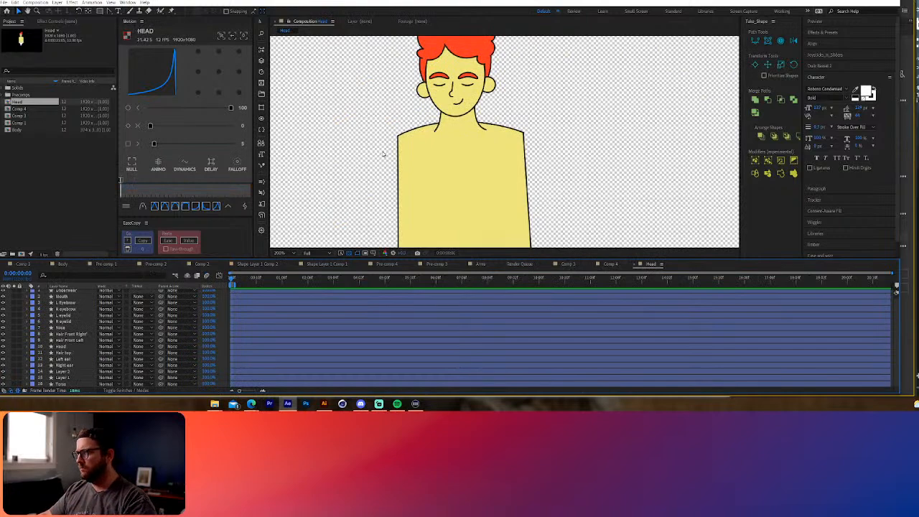
pyautogui.scroll(-1, 384, 154)
pyautogui.moveTo(381, 154); pyautogui.dragTo(430, 131)
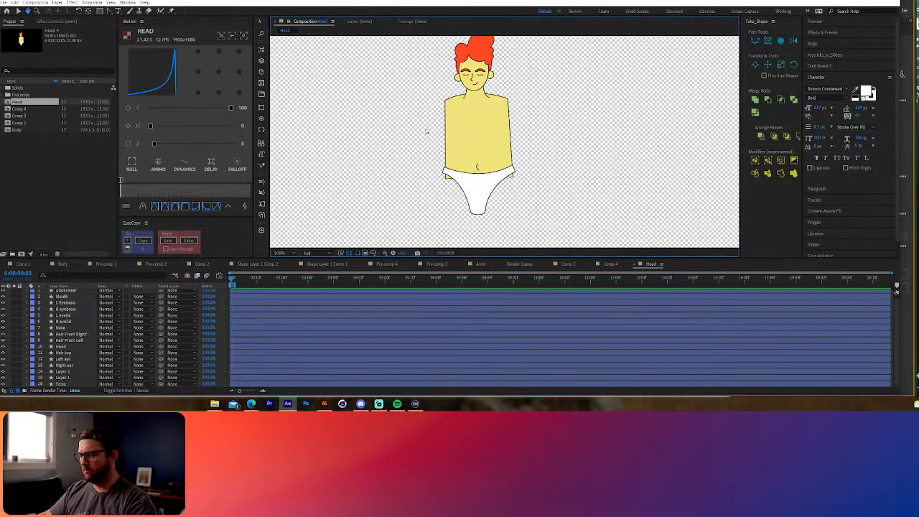
pyautogui.hotkey('ctrl', 'v')
pyautogui.click(629, 207)
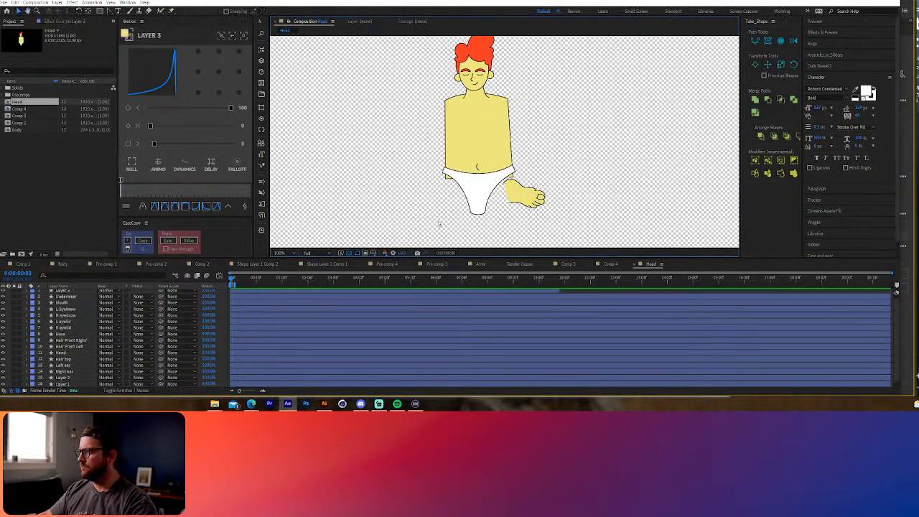
# Create a new Limber leg of the Taper type named left in the Head composition
pyautogui.click(826, 78)
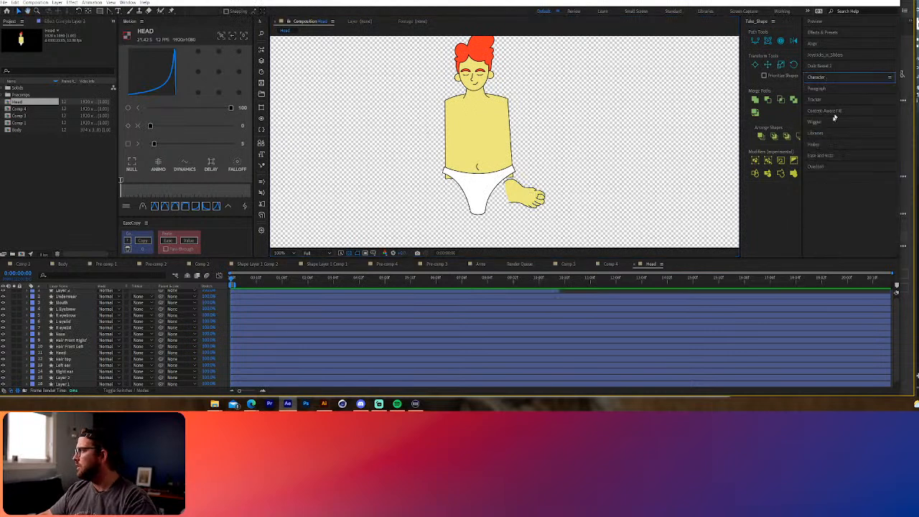
pyautogui.click(828, 144)
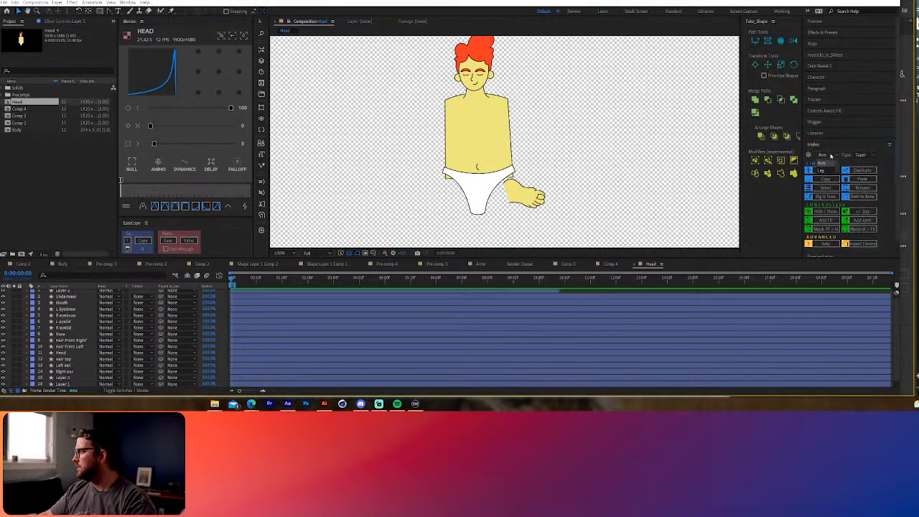
pyautogui.click(871, 156)
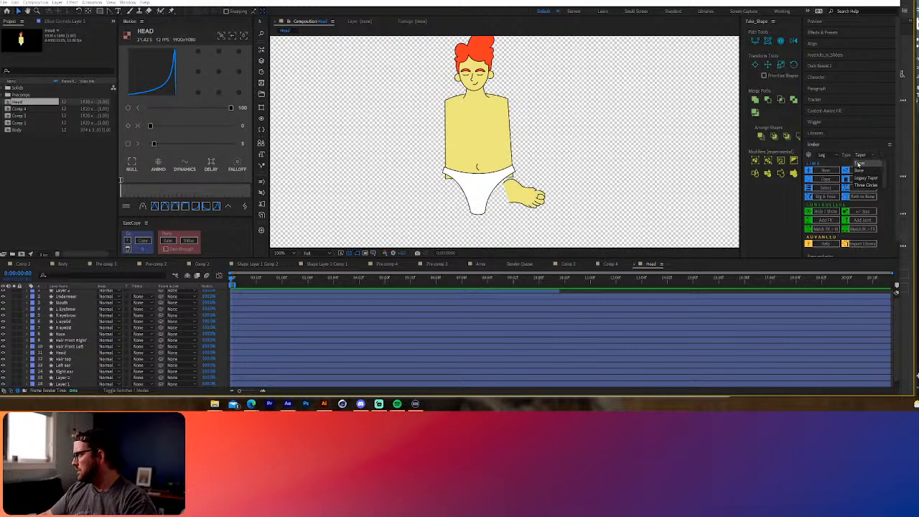
pyautogui.click(867, 164)
pyautogui.click(810, 171)
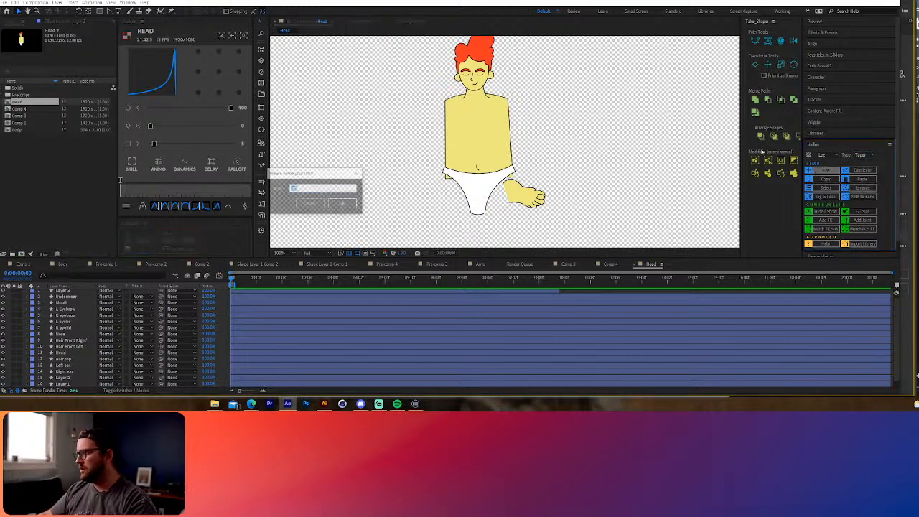
pyautogui.click(332, 206)
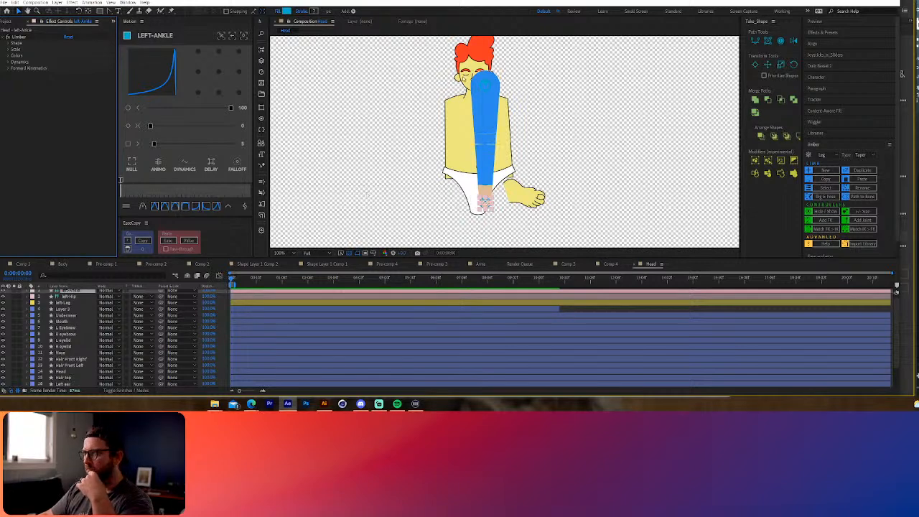
# Place the left leg's hip on the pelvis and its ankle at the foot, and flip the knee by setting Clockwise to -100%
pyautogui.moveTo(486, 87); pyautogui.dragTo(509, 190)
pyautogui.click(486, 202)
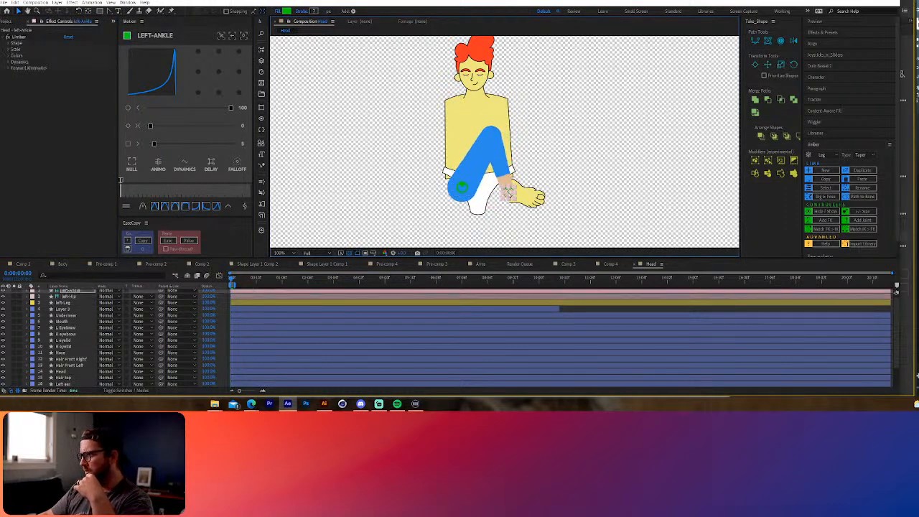
pyautogui.click(7, 43)
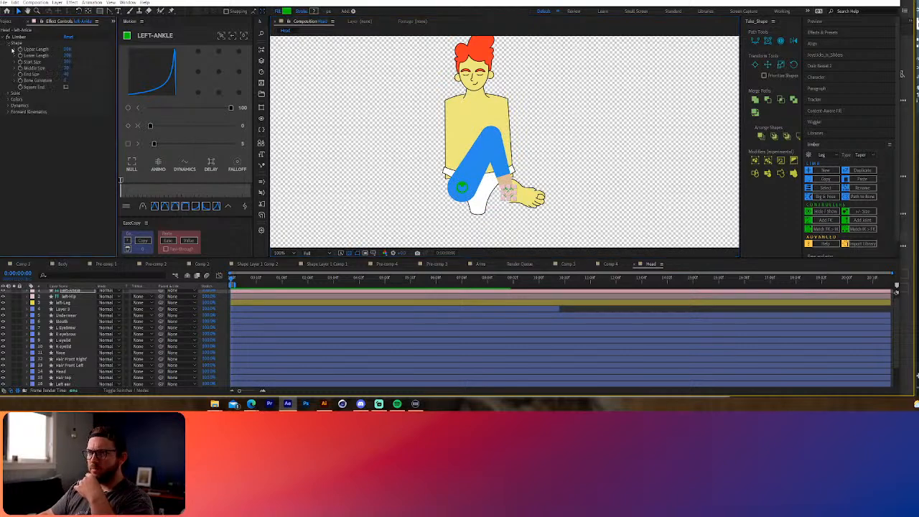
pyautogui.click(9, 106)
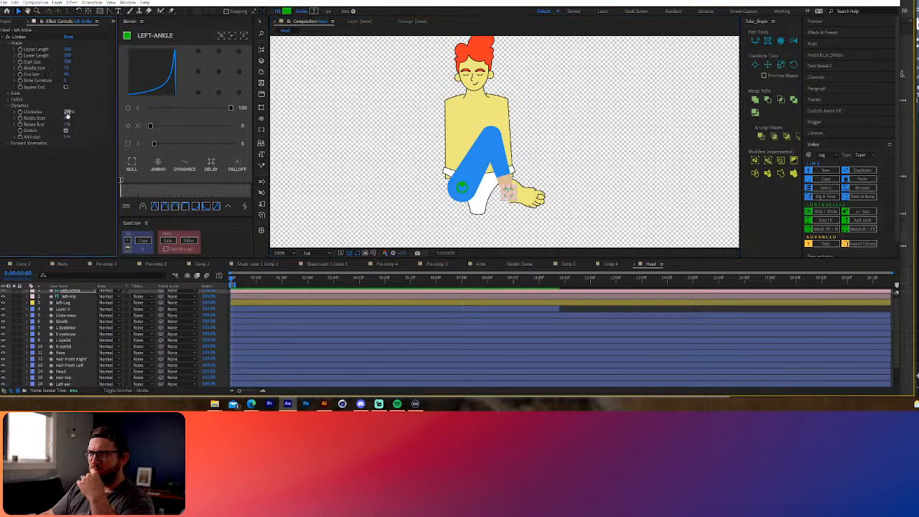
pyautogui.click(66, 112)
pyautogui.moveTo(32, 117); pyautogui.dragTo(23, 118)
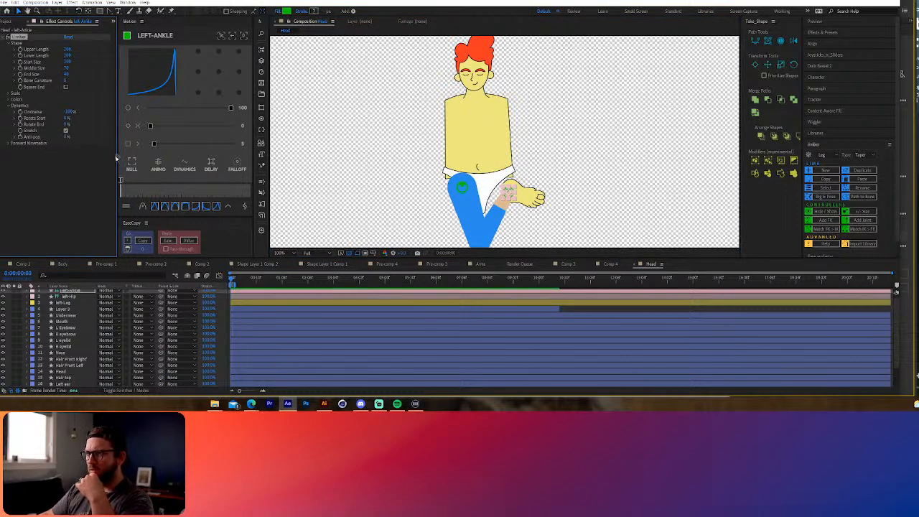
pyautogui.click(10, 143)
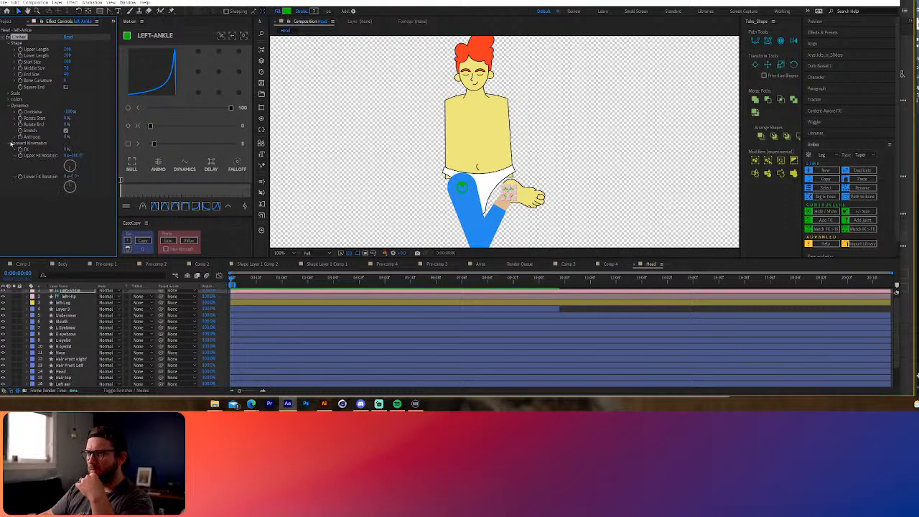
pyautogui.click(10, 143)
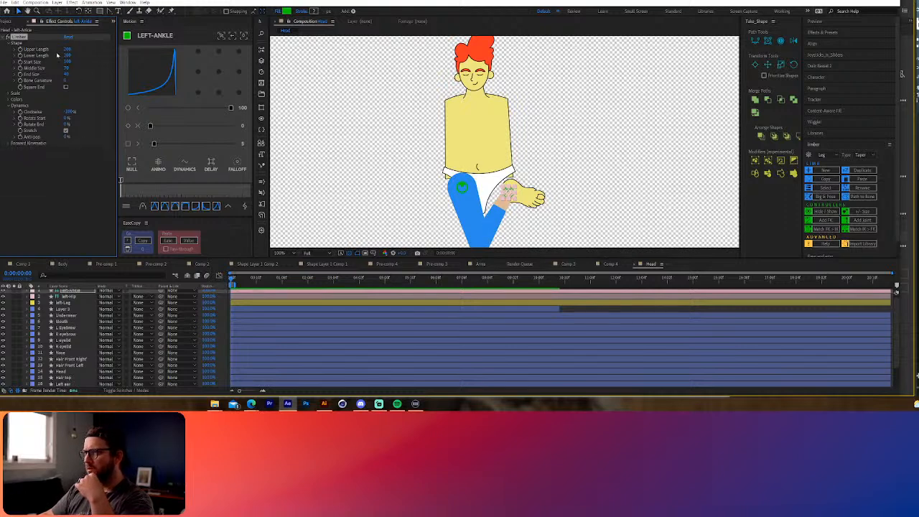
# Set the left leg's Upper Length to 191, Lower Length to about 340 and Start Size to about 170, and nudge the hip down
pyautogui.moveTo(72, 55); pyautogui.dragTo(118, 51)
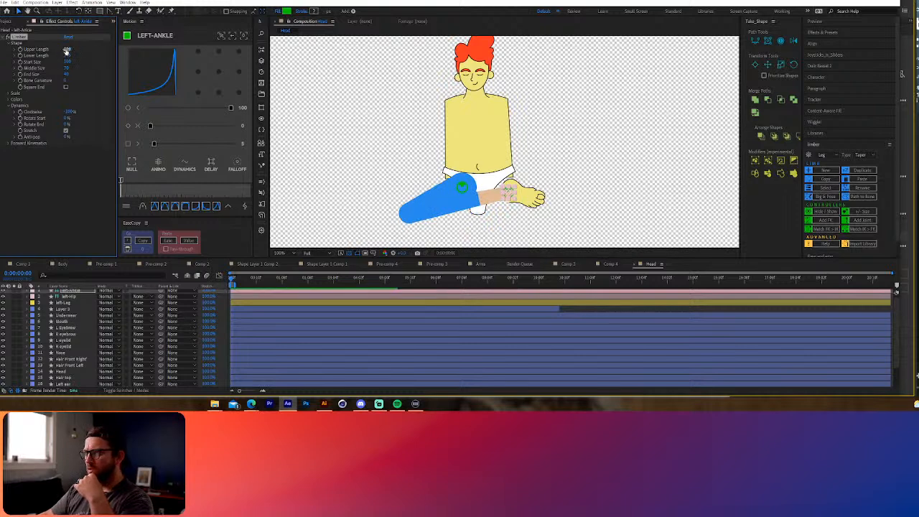
pyautogui.moveTo(69, 50)
pyautogui.mouseDown()
pyautogui.moveTo(86, 50)
pyautogui.moveTo(66, 49)
pyautogui.mouseUp()
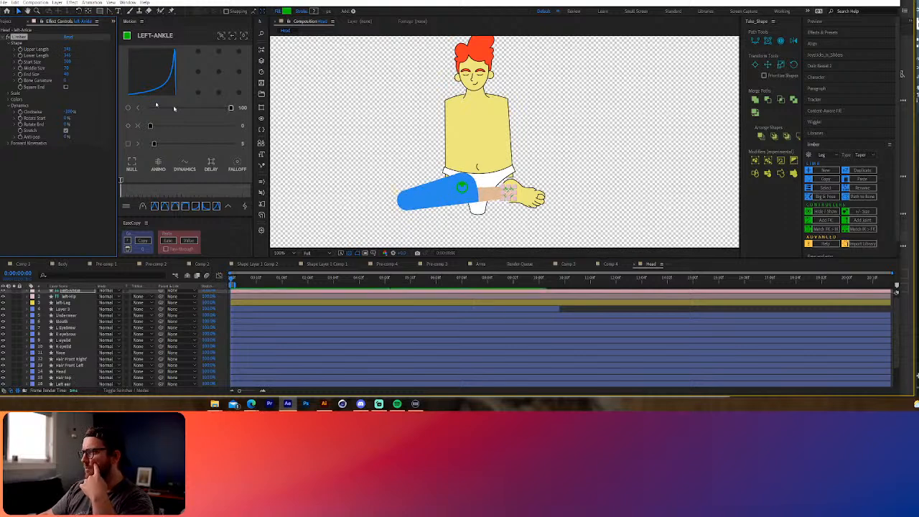
pyautogui.moveTo(67, 61); pyautogui.dragTo(93, 62)
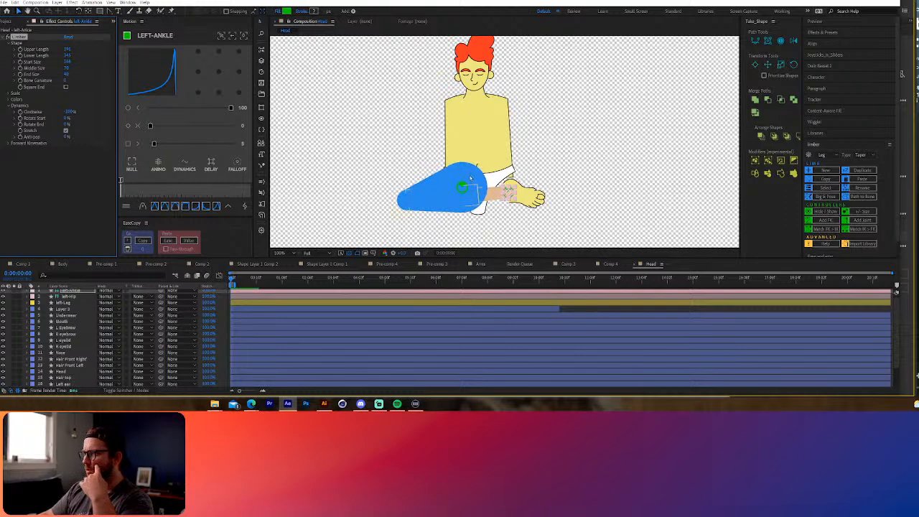
pyautogui.moveTo(462, 187); pyautogui.dragTo(461, 190)
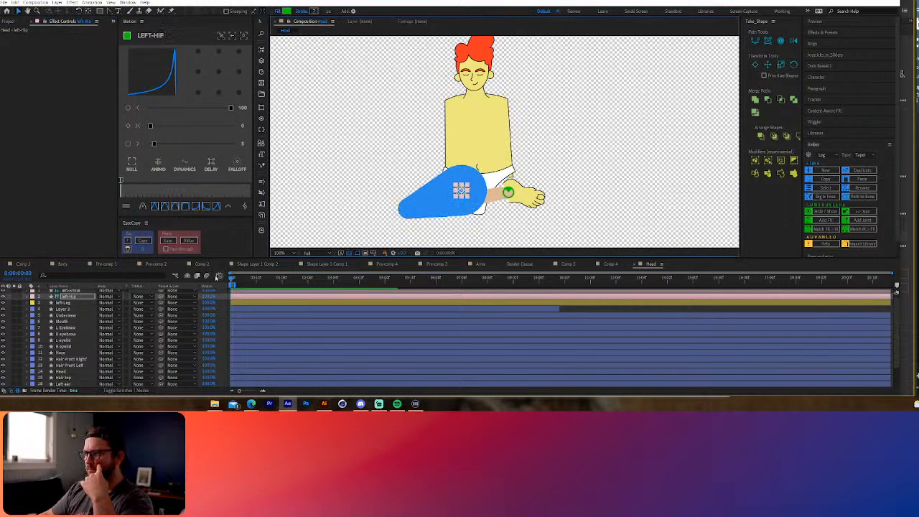
# Change the left leg's Upper Color to a lighter blue so the thigh differs from the shin
pyautogui.click(81, 290)
pyautogui.click(8, 100)
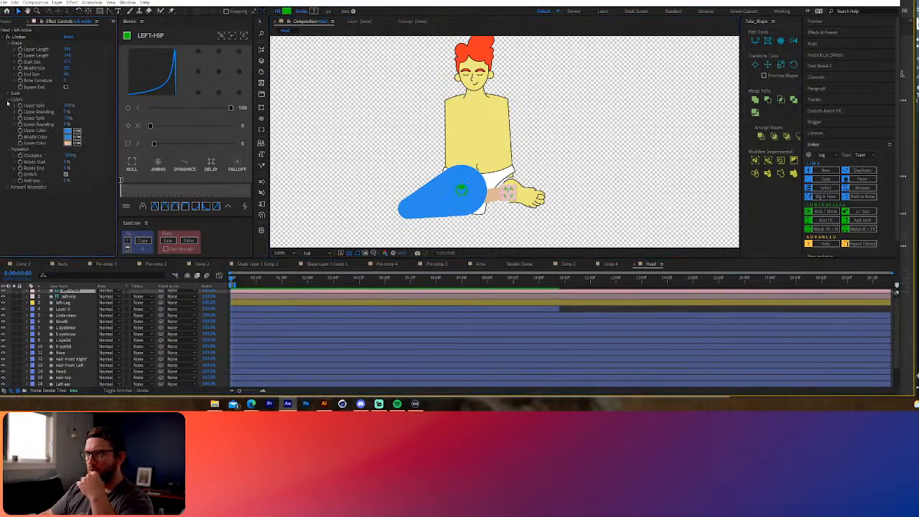
pyautogui.click(68, 131)
pyautogui.moveTo(229, 158); pyautogui.dragTo(245, 133)
pyautogui.click(313, 132)
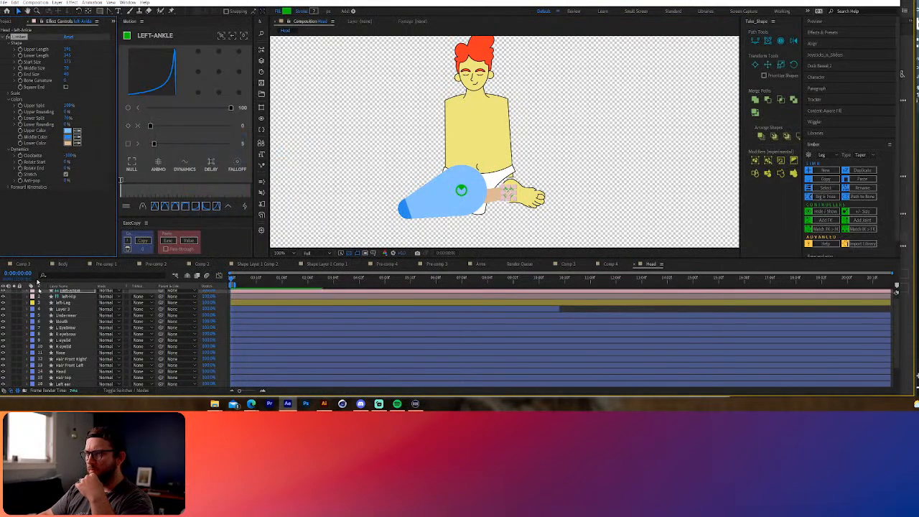
# Move the Lower Group above the Upper Group in the left-Leg layer's Limb contents to put the shin in front
pyautogui.click(63, 302)
pyautogui.click(29, 302)
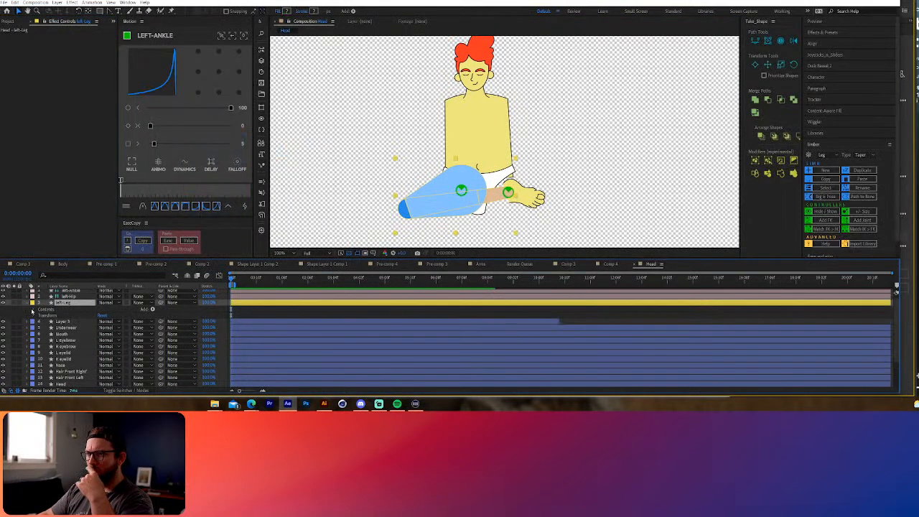
pyautogui.click(33, 309)
pyautogui.click(49, 316)
pyautogui.click(40, 316)
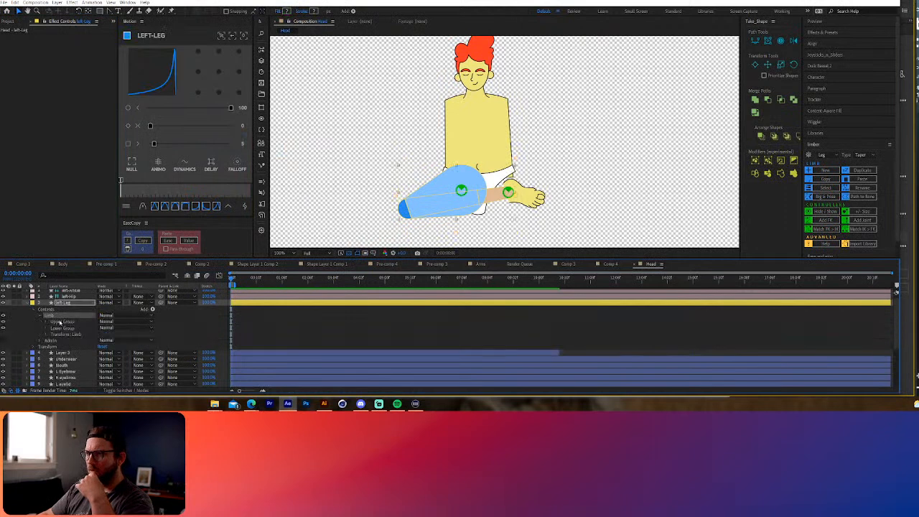
pyautogui.moveTo(60, 322); pyautogui.dragTo(59, 334)
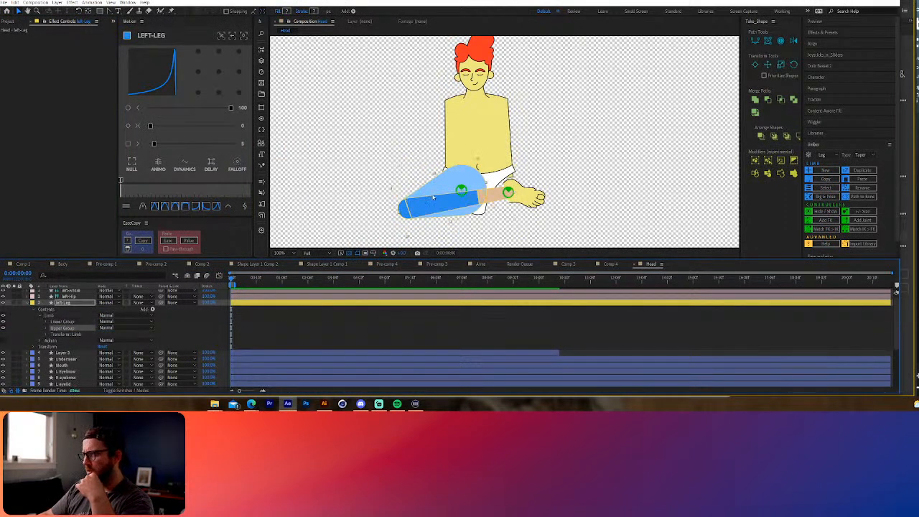
# Set the left leg's Middle Size to about 129 and End Size to about 70, nudge the ankle, and collapse the left-Leg layer
pyautogui.click(70, 302)
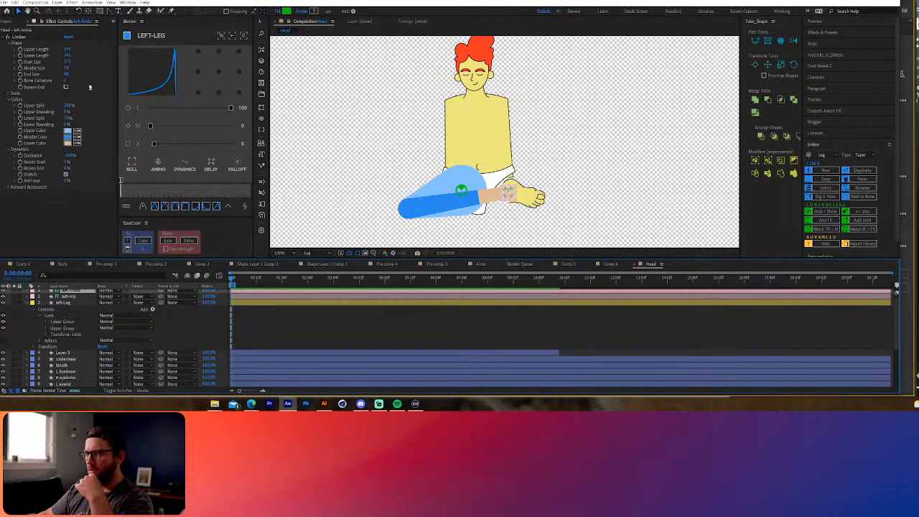
pyautogui.moveTo(67, 69); pyautogui.dragTo(78, 66)
pyautogui.moveTo(83, 66); pyautogui.dragTo(86, 67)
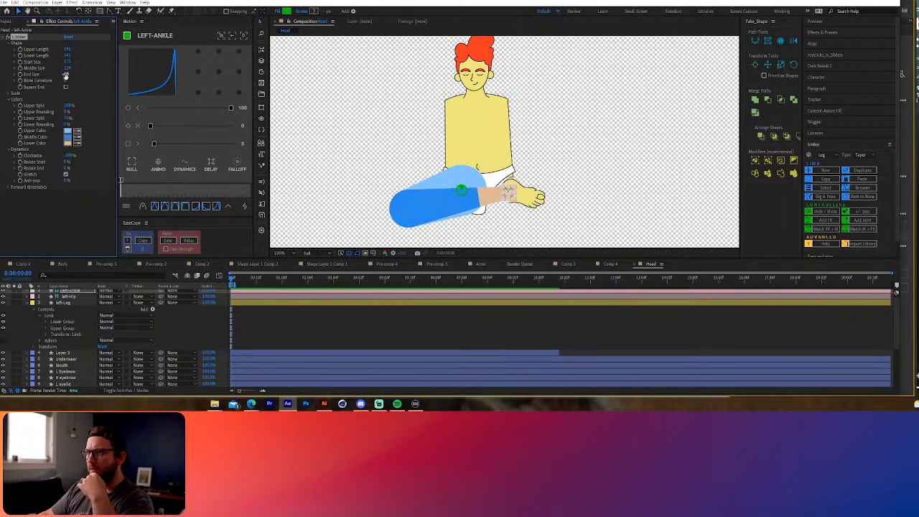
pyautogui.moveTo(65, 75); pyautogui.dragTo(78, 74)
pyautogui.moveTo(510, 194); pyautogui.dragTo(508, 194)
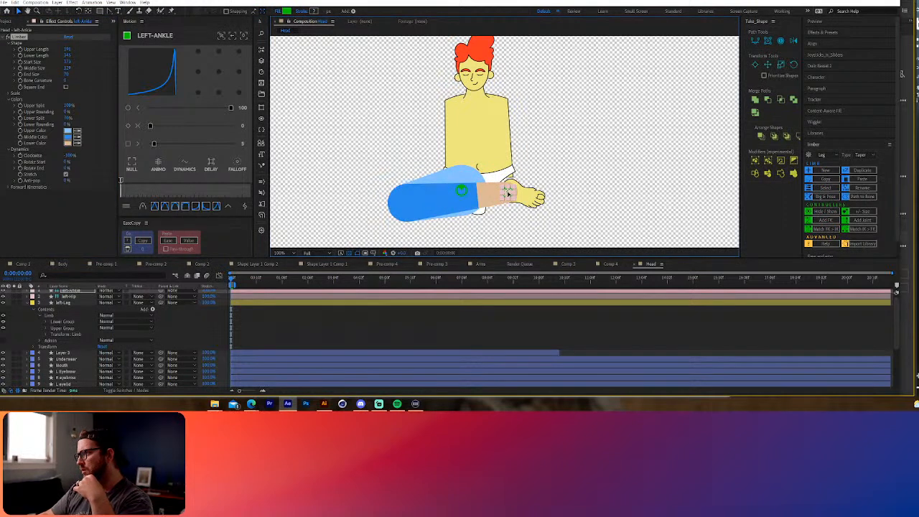
pyautogui.click(29, 303)
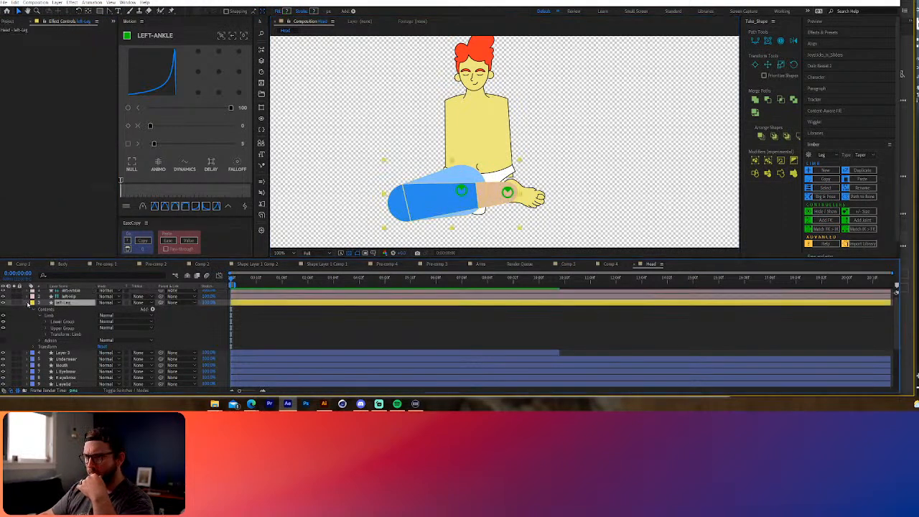
pyautogui.click(29, 302)
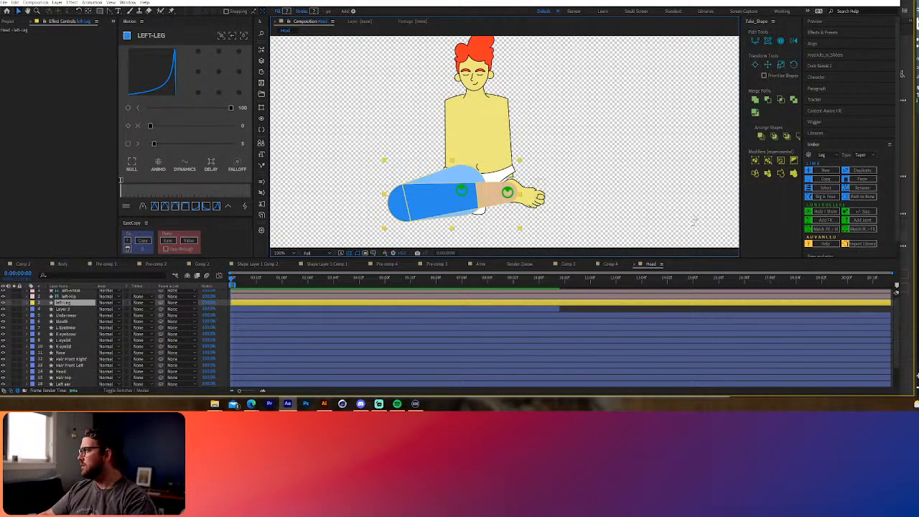
# Create a second Limber leg of the Bone type named Right
pyautogui.click(778, 267)
pyautogui.click(779, 249)
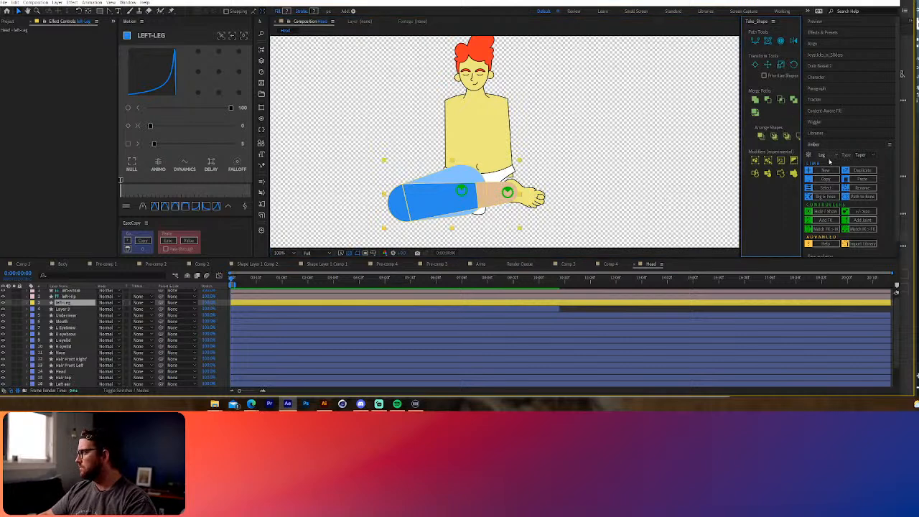
pyautogui.click(866, 154)
pyautogui.click(863, 170)
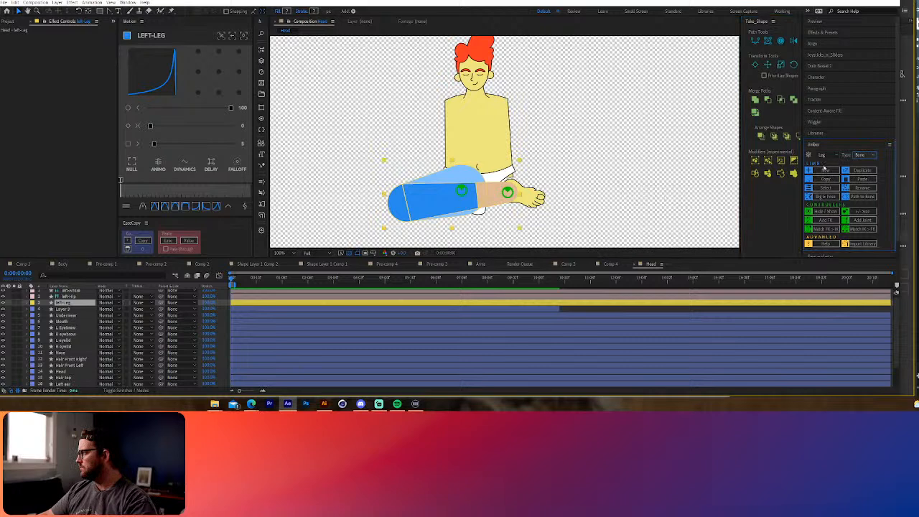
pyautogui.click(832, 172)
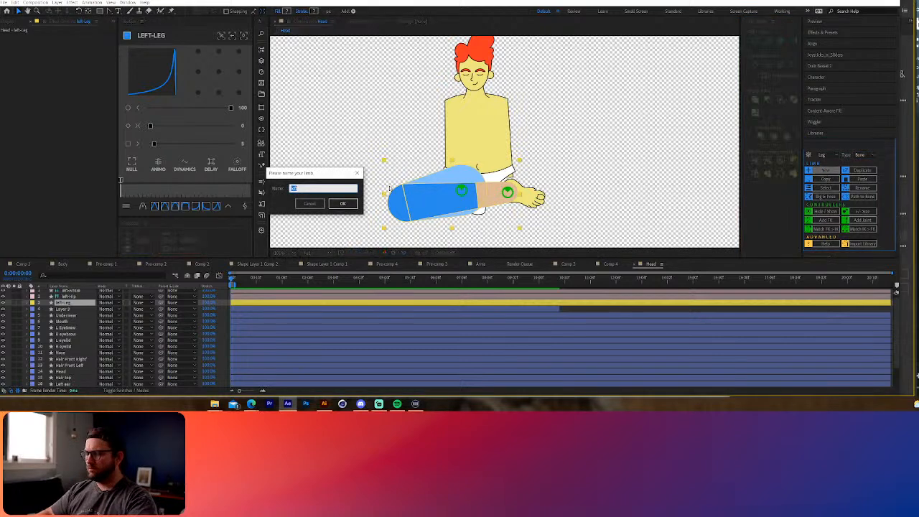
pyautogui.write('Right')
pyautogui.press('Return')
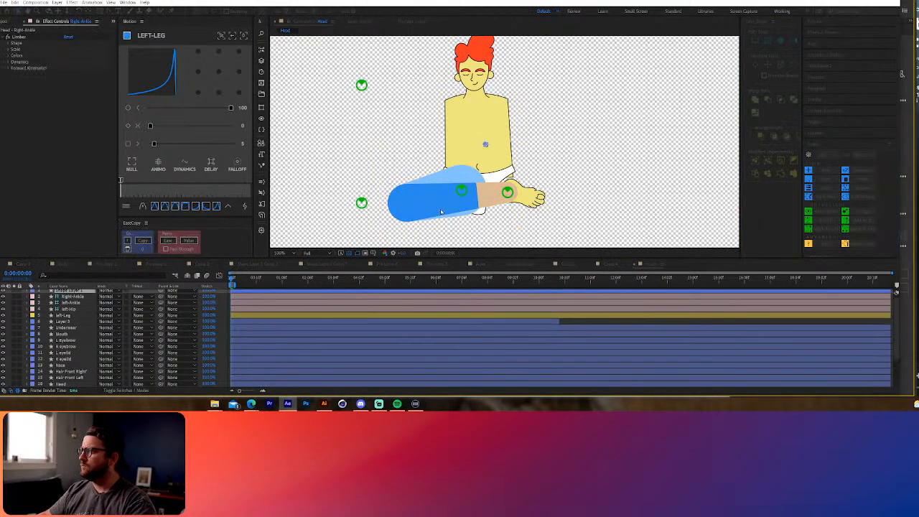
# Position the right leg's hip and ankle across the pelvis, and set Upper Length to 247, Lower Length to about 400 and Bone Curvature to 36
pyautogui.moveTo(485, 85); pyautogui.dragTo(456, 190)
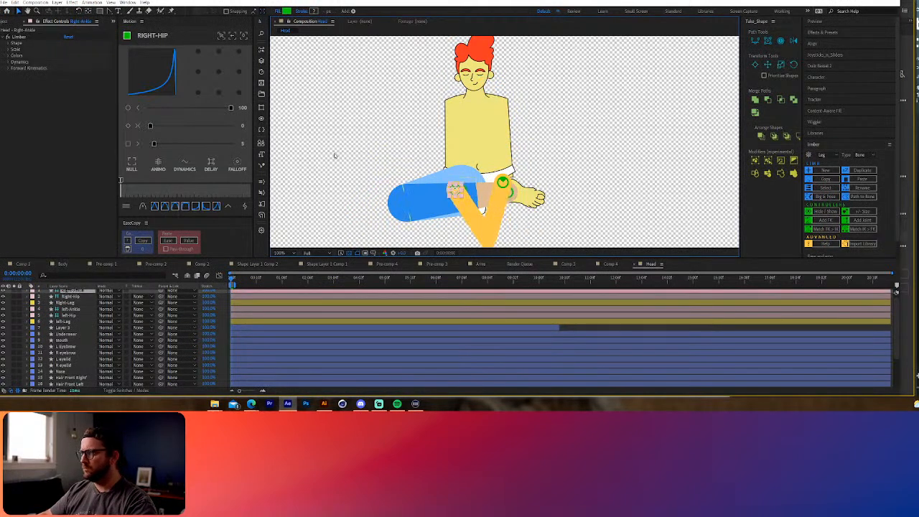
pyautogui.click(9, 43)
pyautogui.moveTo(67, 50); pyautogui.dragTo(72, 79)
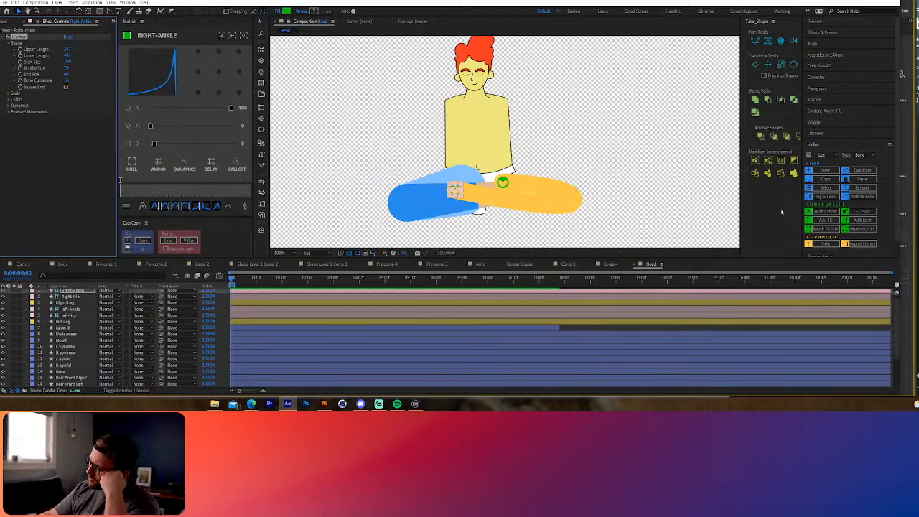
# Nudge the right ankle slightly upward and compare the pose with the crossed-leg artwork in Illustrator
pyautogui.moveTo(456, 192); pyautogui.dragTo(456, 189)
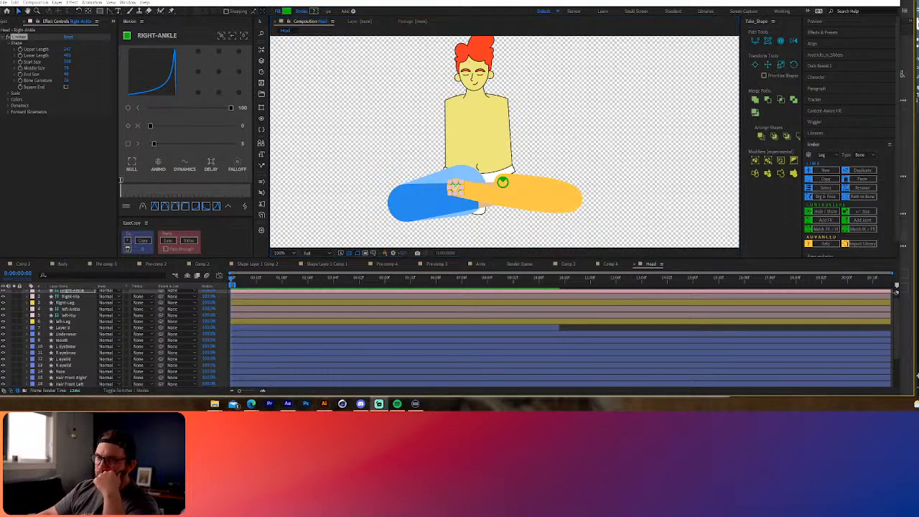
pyautogui.click(324, 403)
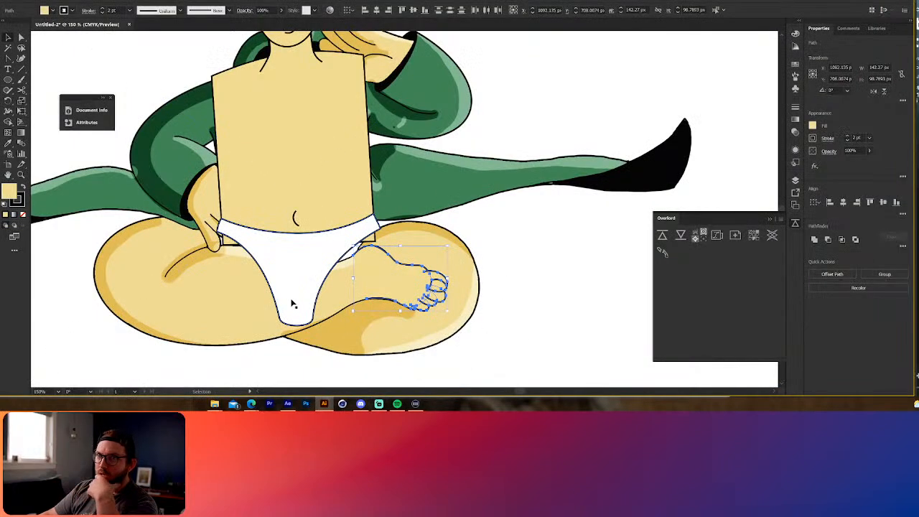
pyautogui.click(287, 404)
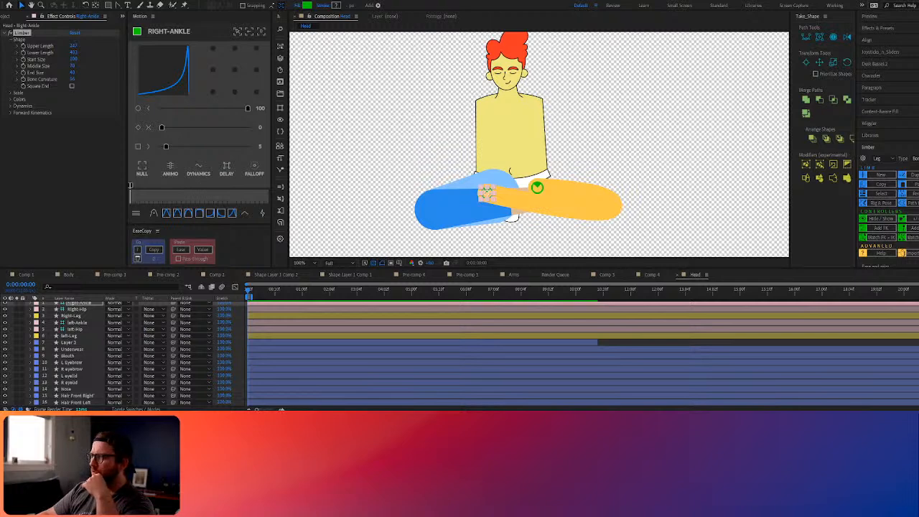
# Thicken the Right-Leg layer's stroke to 142 px
pyautogui.click(538, 187)
pyautogui.click(491, 194)
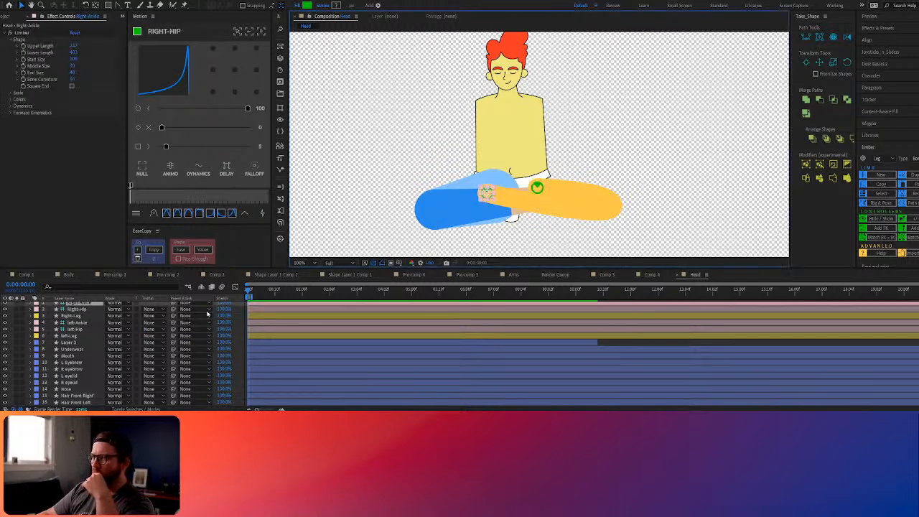
pyautogui.click(66, 316)
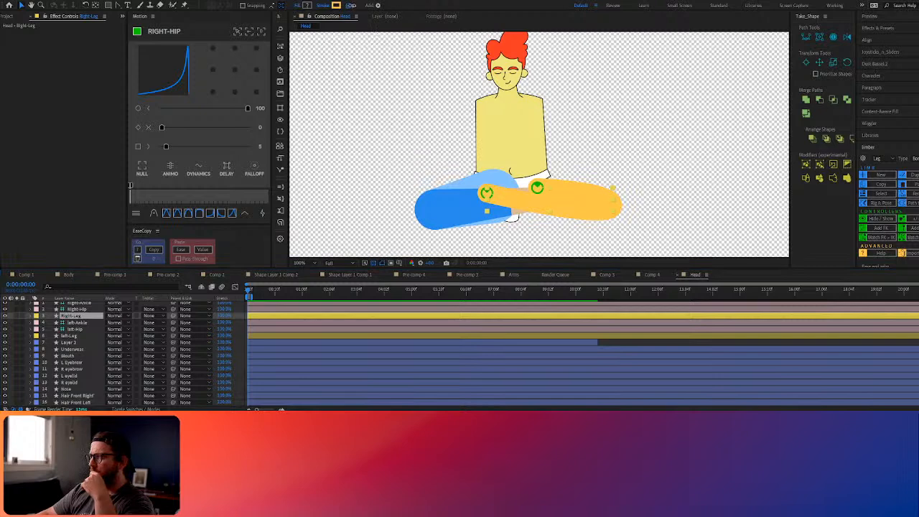
pyautogui.moveTo(350, 5); pyautogui.dragTo(384, 6)
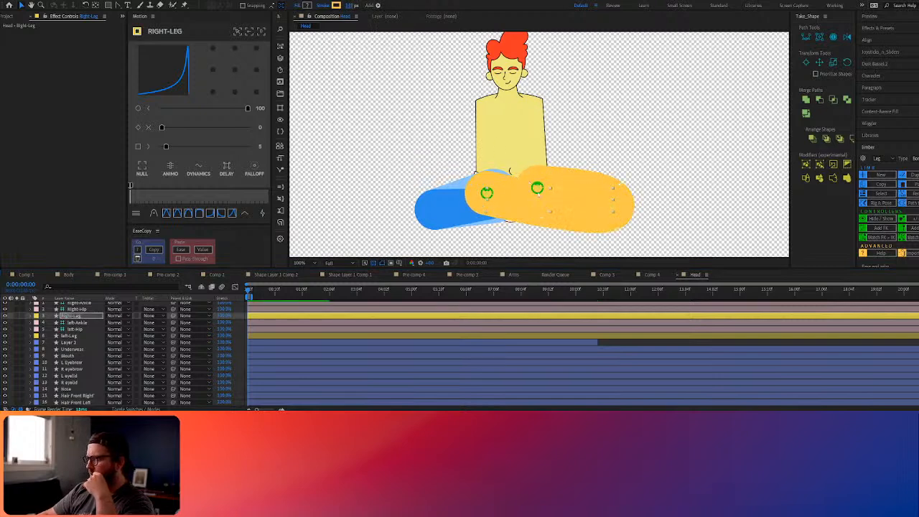
# Duplicate the Limb group in the Right-Leg layer's contents and place the copy below the original
pyautogui.click(31, 316)
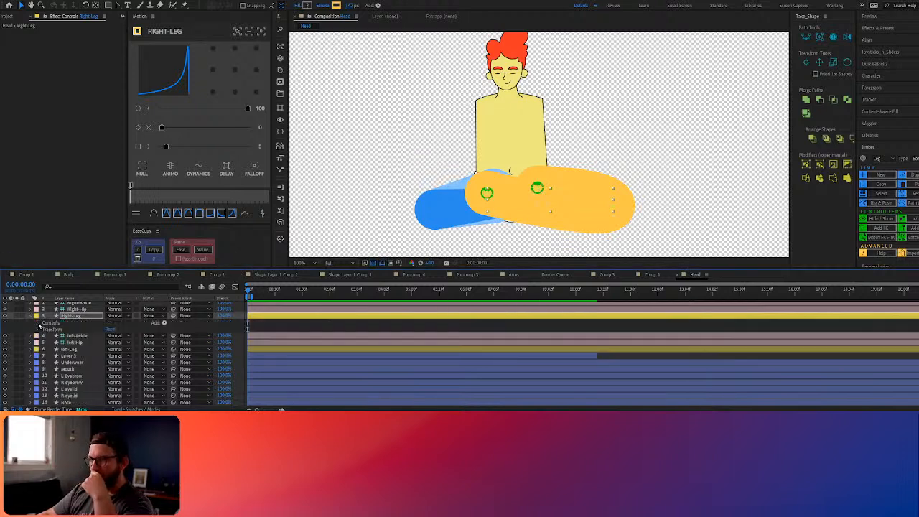
pyautogui.click(39, 324)
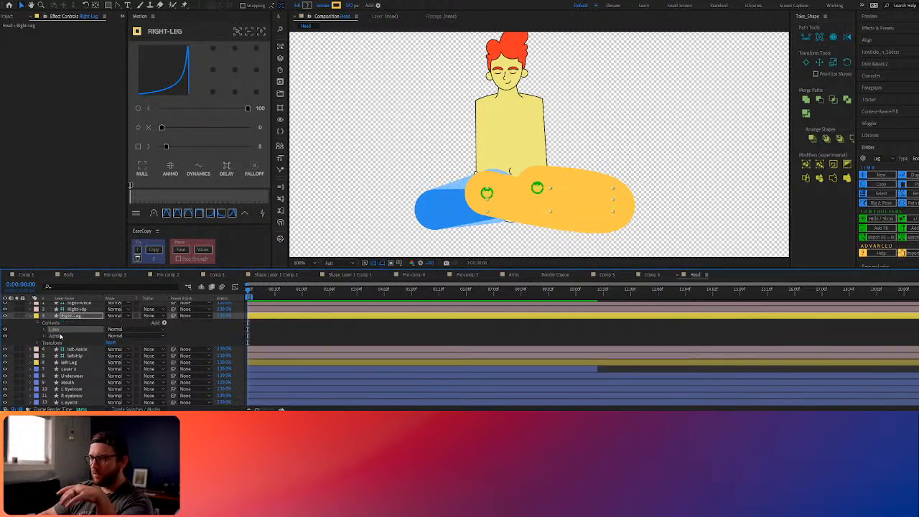
pyautogui.hotkey('ctrl', 'd')
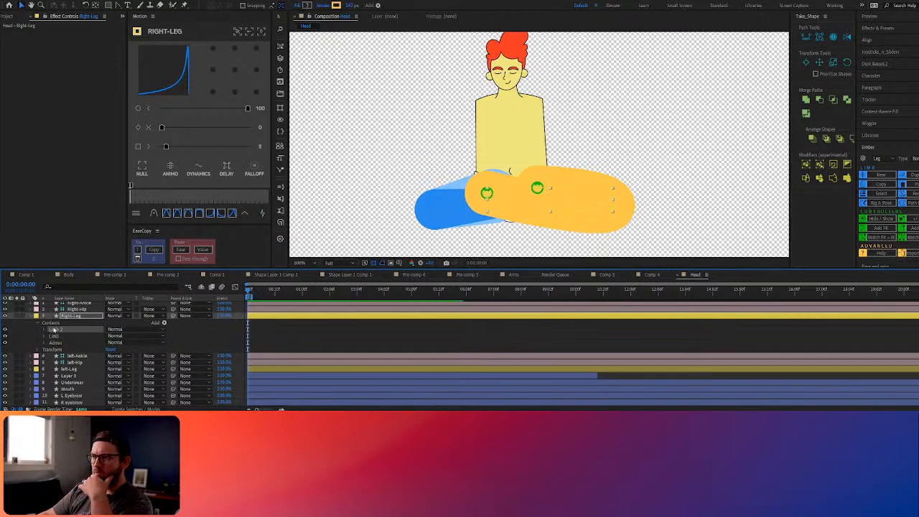
pyautogui.moveTo(54, 329); pyautogui.dragTo(54, 339)
# Change the Limb 2 stroke color to black and expand the original Limb's Stroke properties
pyautogui.click(44, 336)
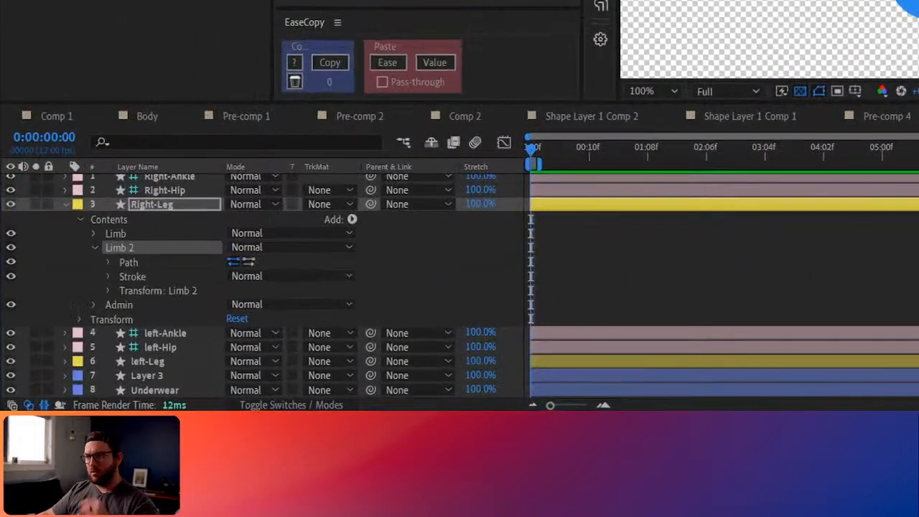
pyautogui.click(94, 234)
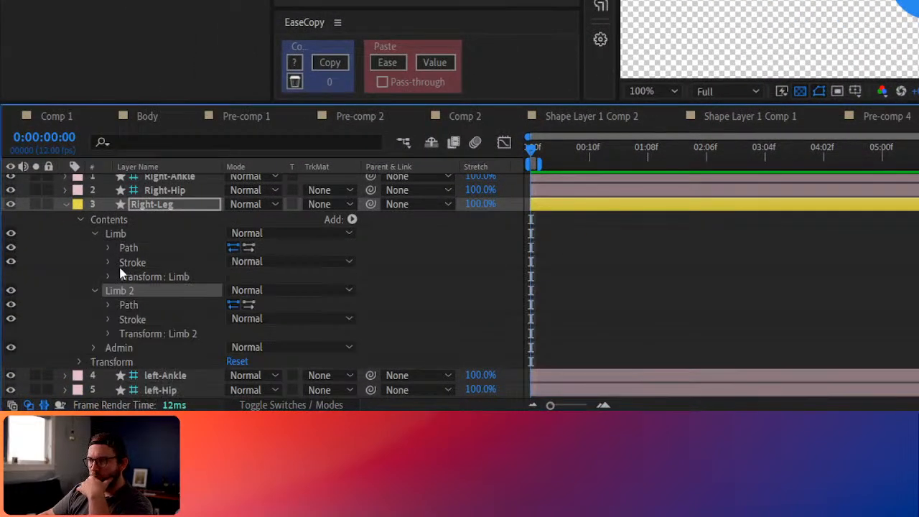
pyautogui.scroll(-2, 115, 276)
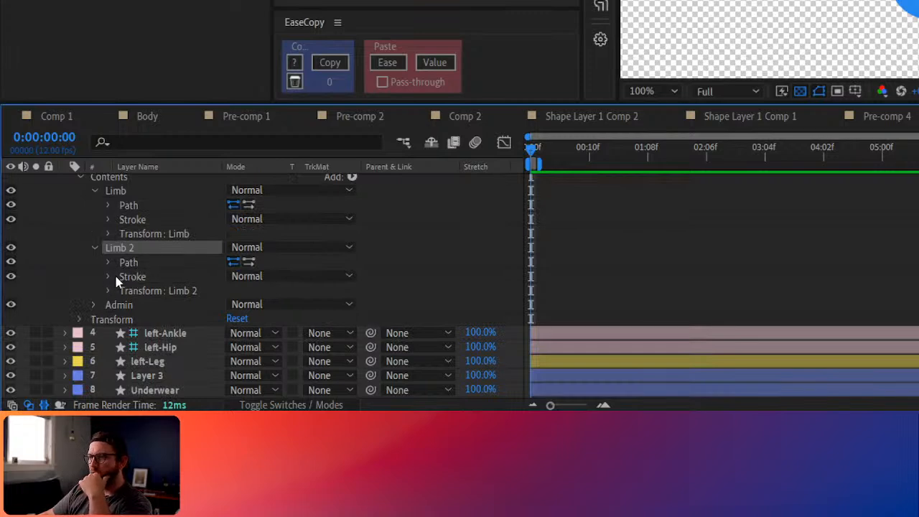
pyautogui.click(133, 277)
pyautogui.click(108, 277)
pyautogui.scroll(-1, 115, 274)
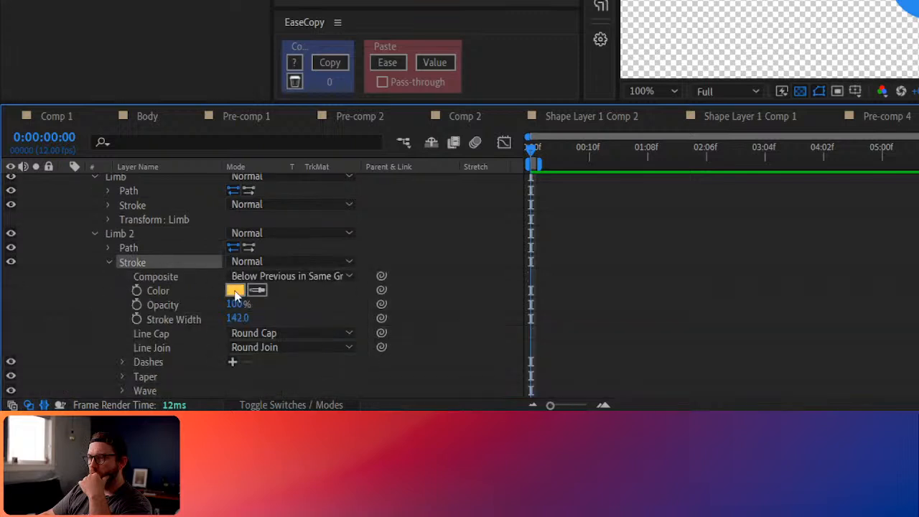
pyautogui.click(318, 50)
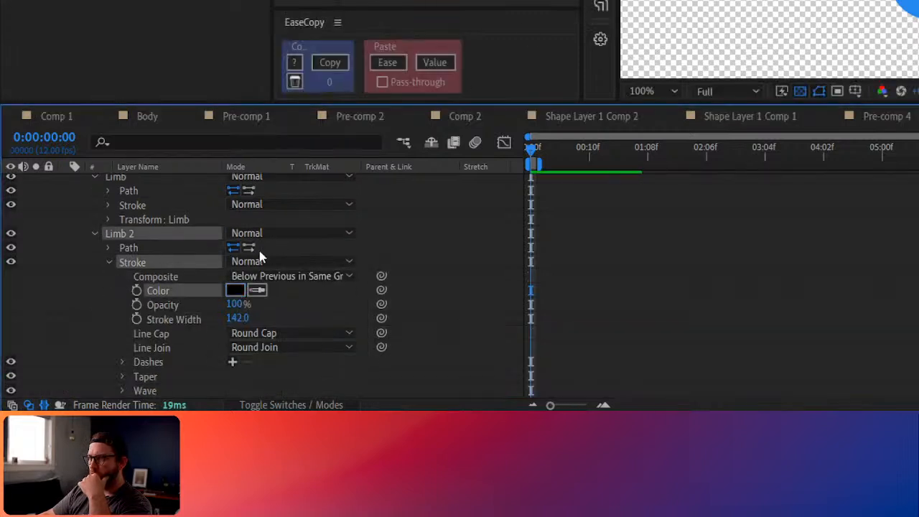
pyautogui.scroll(2, 214, 283)
pyautogui.click(107, 247)
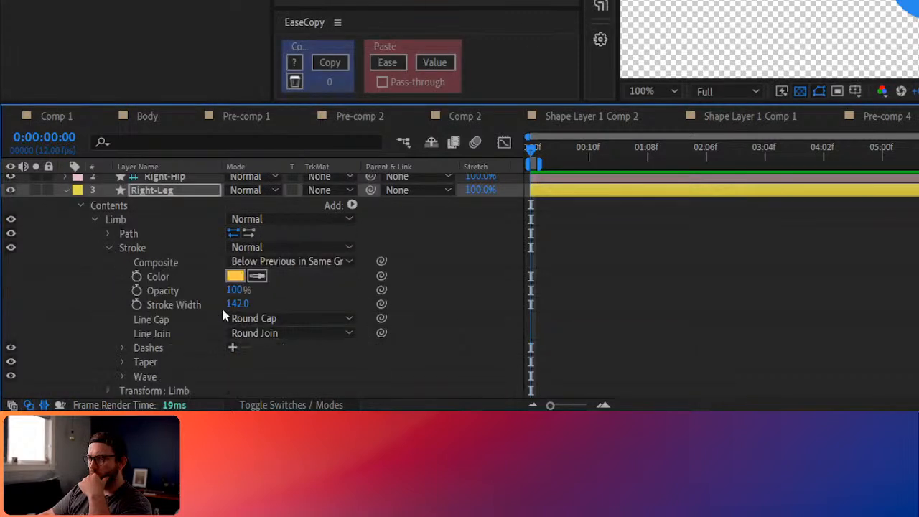
pyautogui.scroll(-3, 287, 336)
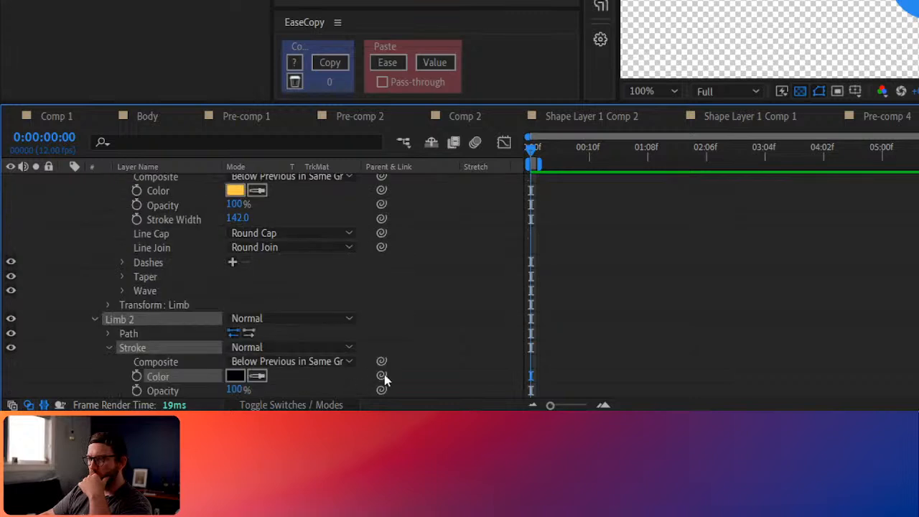
pyautogui.moveTo(381, 375)
pyautogui.mouseDown()
pyautogui.moveTo(208, 213)
pyautogui.moveTo(189, 183)
pyautogui.moveTo(183, 336)
pyautogui.moveTo(181, 325)
pyautogui.mouseUp()
pyautogui.scroll(-5, 429, 345)
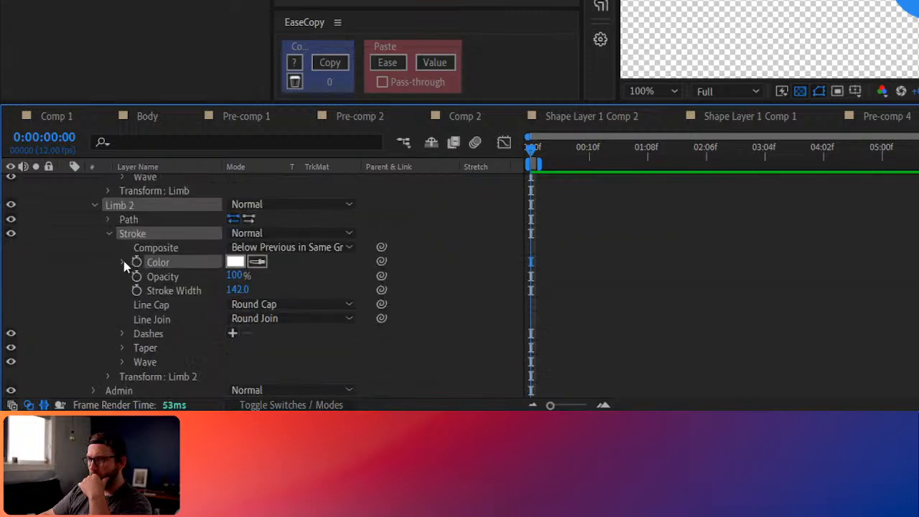
pyautogui.keyDown('alt'); pyautogui.click(137, 262); pyautogui.keyUp('alt')
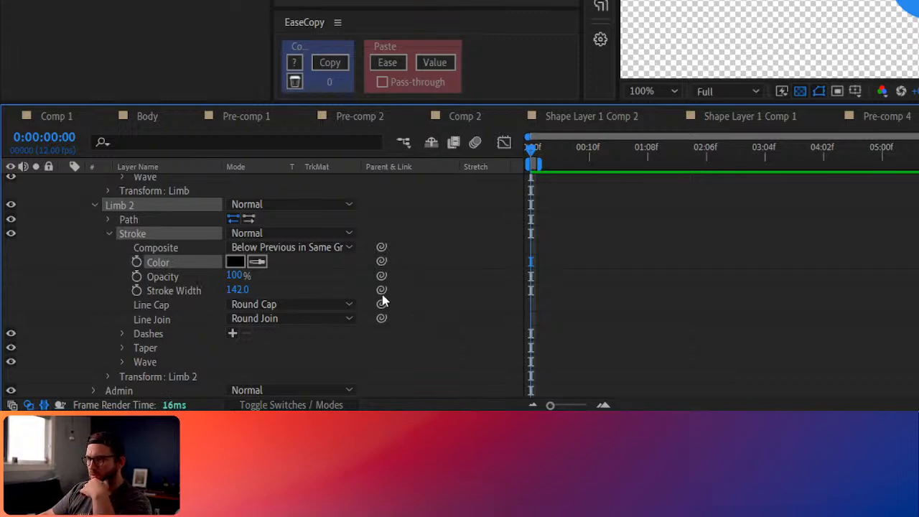
# Link Limb 2's Stroke Width to the original Limb's Stroke Width with an expression that adds 2
pyautogui.moveTo(381, 291)
pyautogui.mouseDown()
pyautogui.moveTo(215, 180)
pyautogui.moveTo(213, 267)
pyautogui.moveTo(173, 305)
pyautogui.mouseUp()
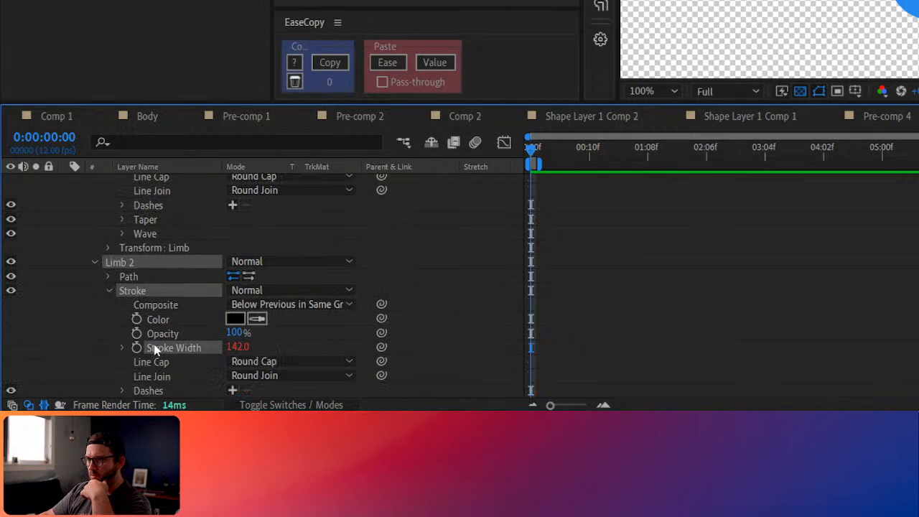
pyautogui.click(123, 349)
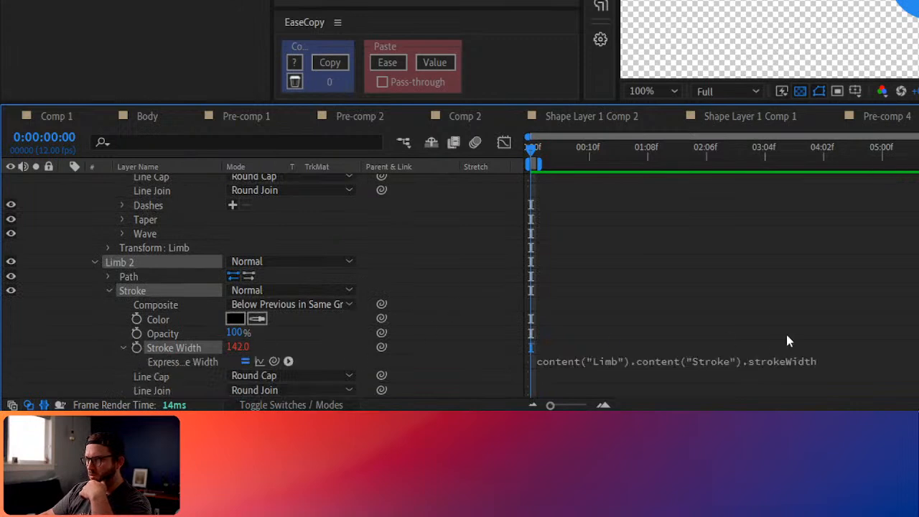
pyautogui.click(859, 363)
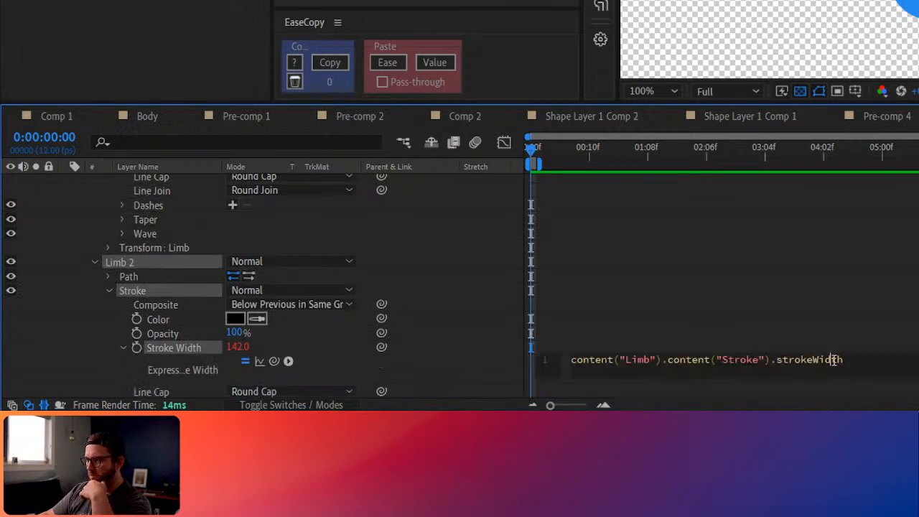
pyautogui.write('+2')
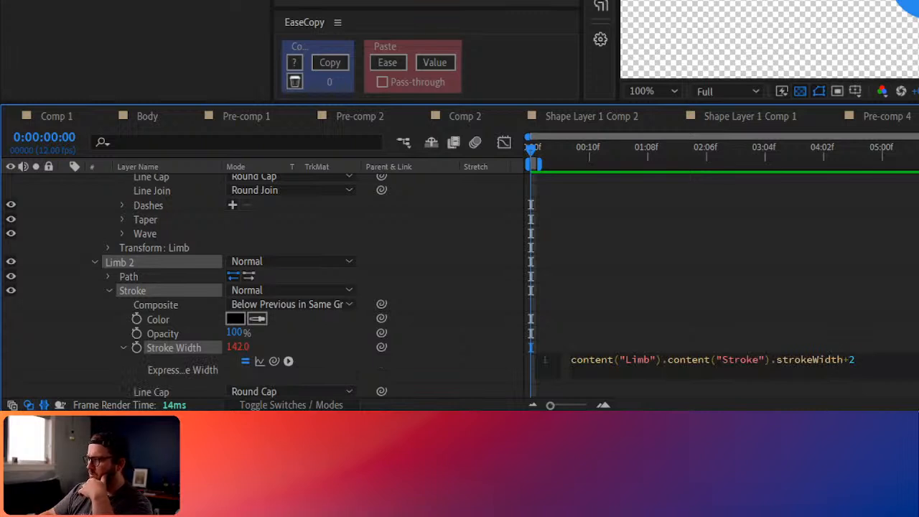
pyautogui.click(797, 309)
# Change the offset in Limb 2's Stroke Width expression to +6
pyautogui.click(861, 363)
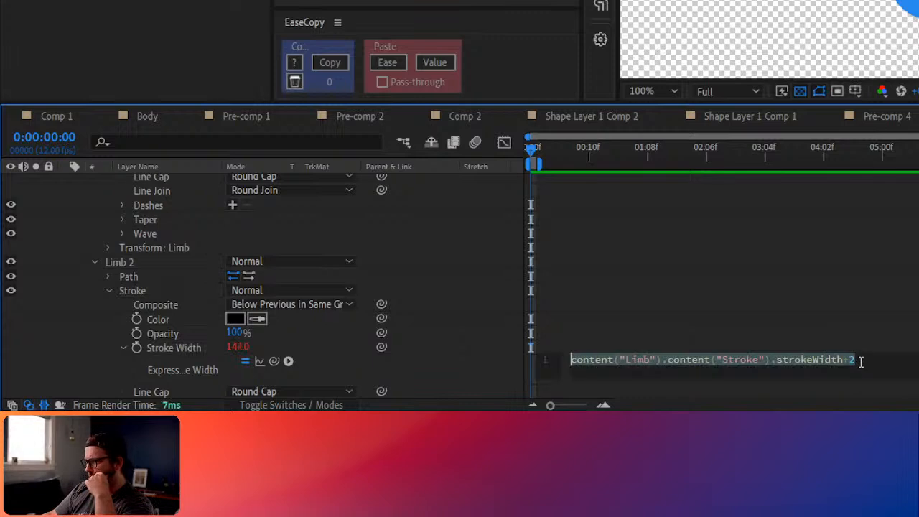
pyautogui.click(878, 361)
pyautogui.write('6')
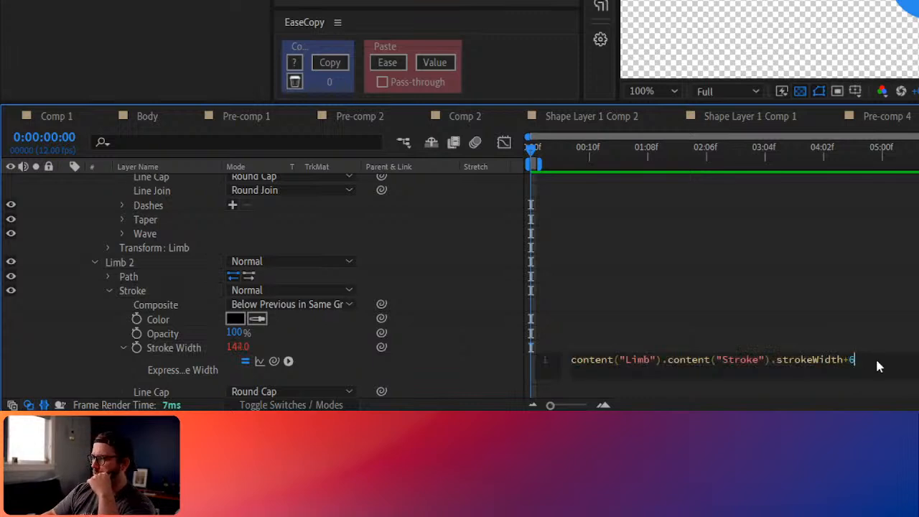
pyautogui.press('KP_Enter')
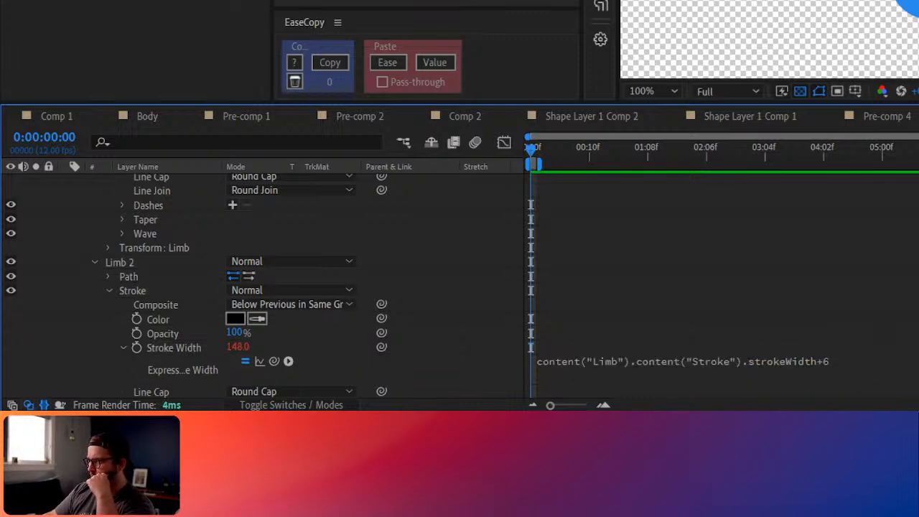
# Set the offset in Limb 2's Stroke Width expression to +4
pyautogui.click(856, 355)
pyautogui.click(879, 356)
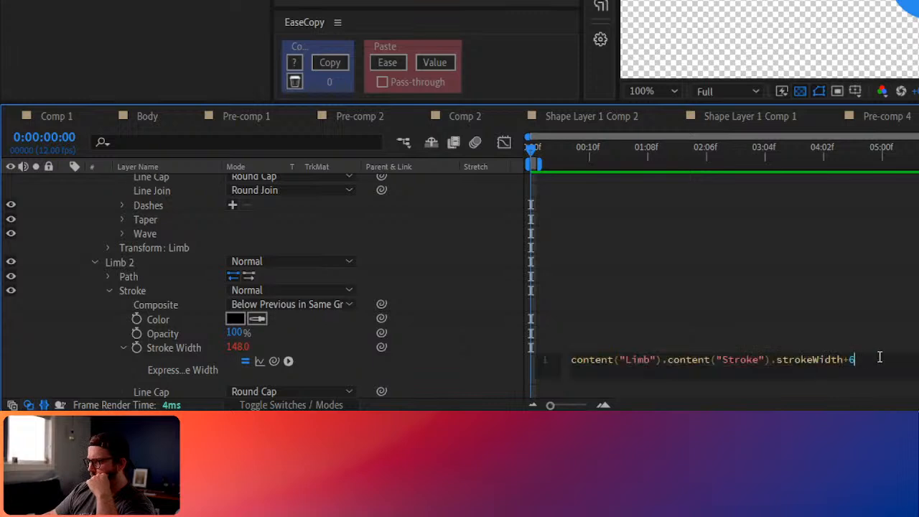
pyautogui.press('BackSpace')
pyautogui.write('4')
pyautogui.press('KP_Enter')
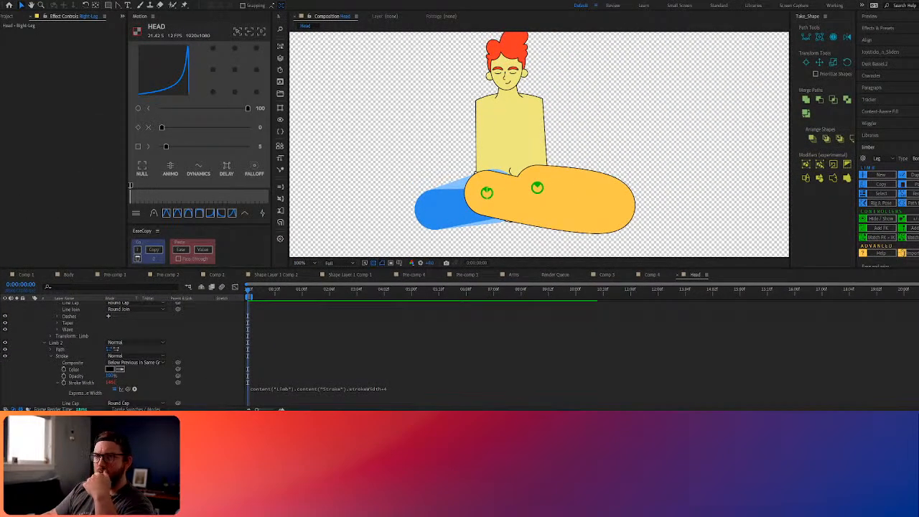
pyautogui.click(57, 383)
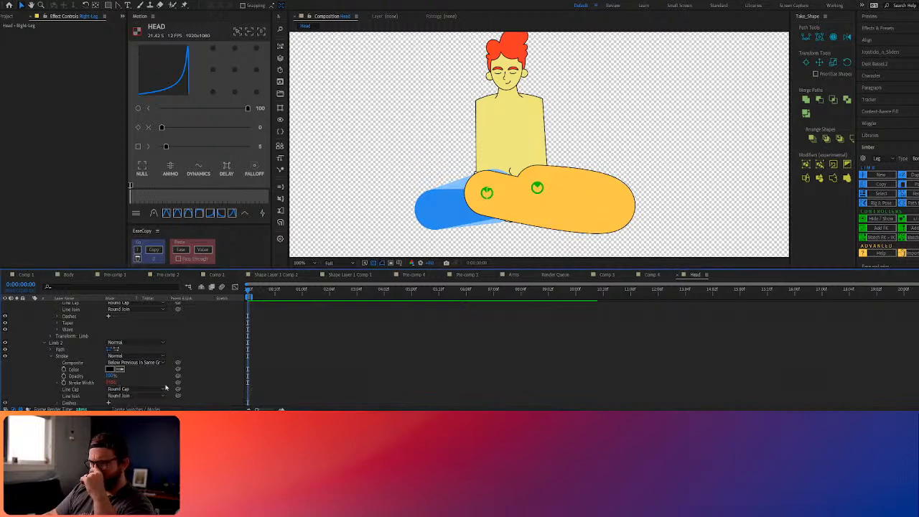
pyautogui.moveTo(178, 383)
pyautogui.mouseDown()
pyautogui.moveTo(78, 320)
pyautogui.moveTo(82, 305)
pyautogui.moveTo(50, 370)
pyautogui.moveTo(74, 363)
pyautogui.moveTo(204, 377)
pyautogui.mouseUp()
pyautogui.scroll(-1, 270, 375)
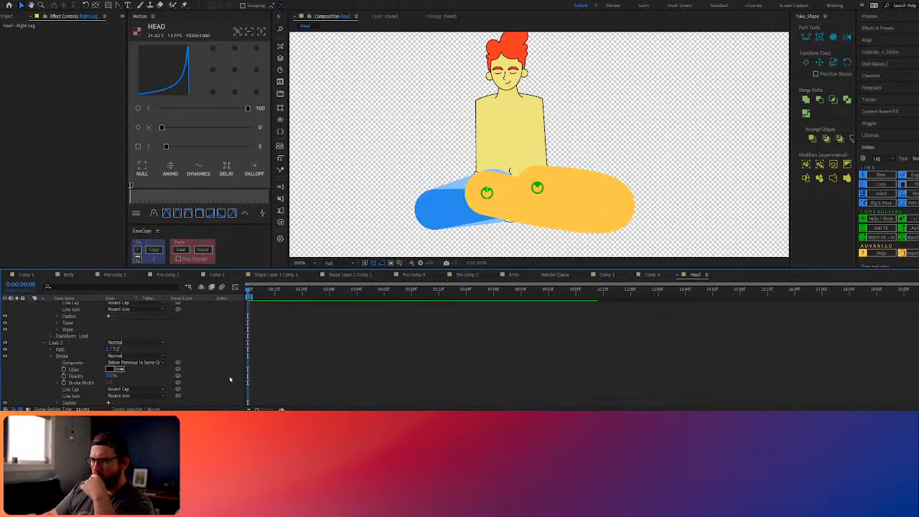
pyautogui.click(62, 383)
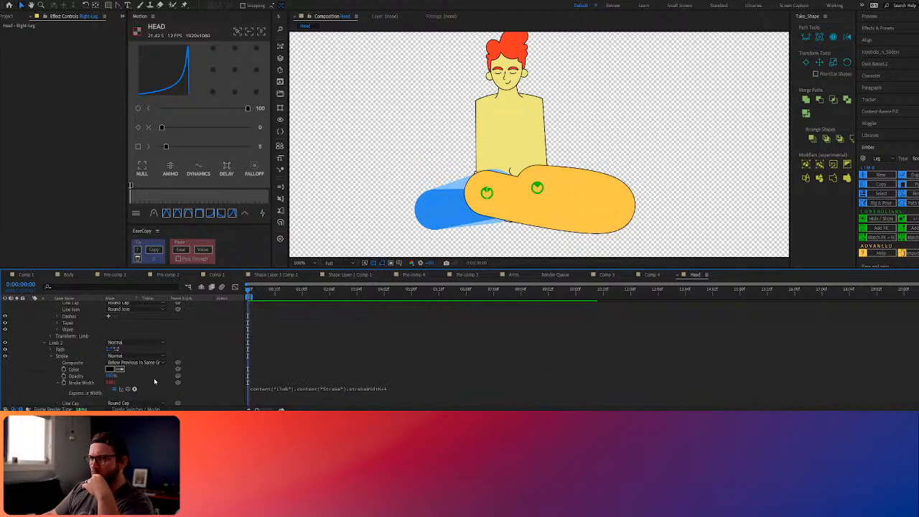
# Increase the original Limb's Stroke Width slightly, and collapse the Limb 2 group and the original Limb's Stroke properties
pyautogui.scroll(2, 151, 380)
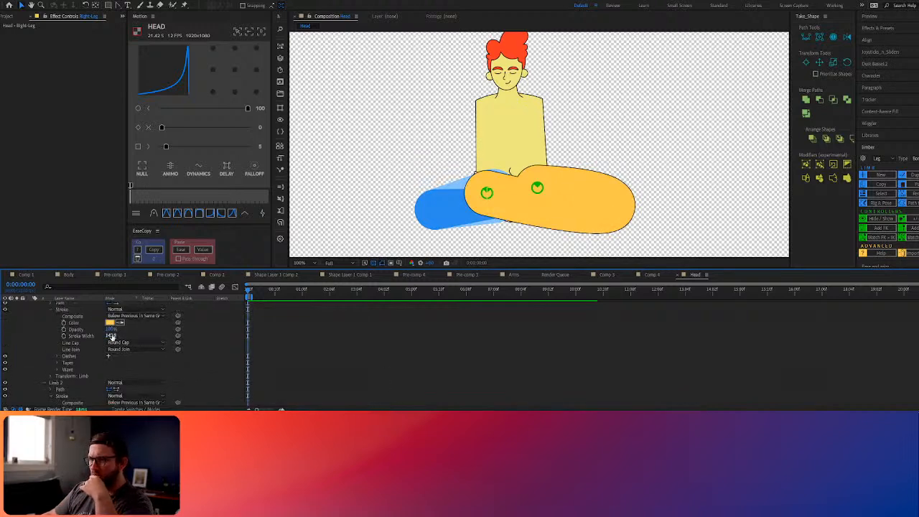
pyautogui.moveTo(112, 336)
pyautogui.mouseDown()
pyautogui.moveTo(149, 336)
pyautogui.moveTo(122, 336)
pyautogui.mouseUp()
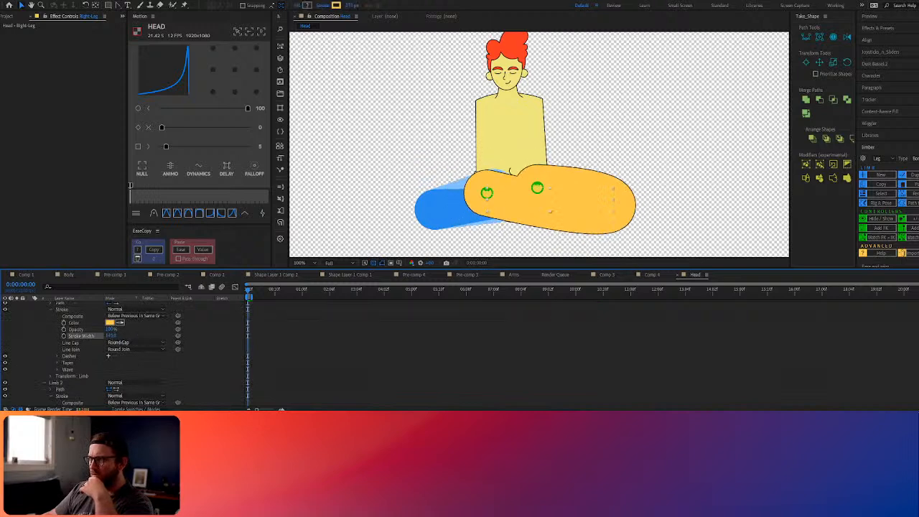
pyautogui.scroll(-3, 150, 352)
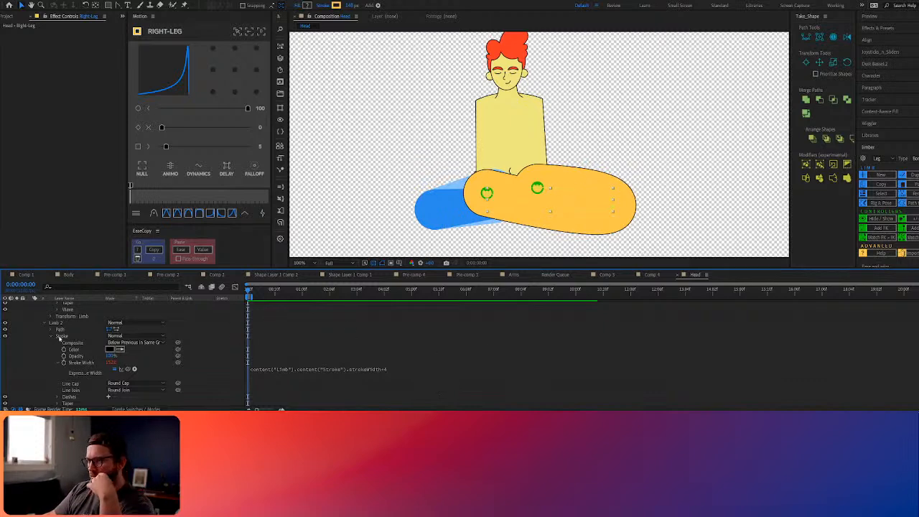
pyautogui.click(51, 336)
pyautogui.click(45, 324)
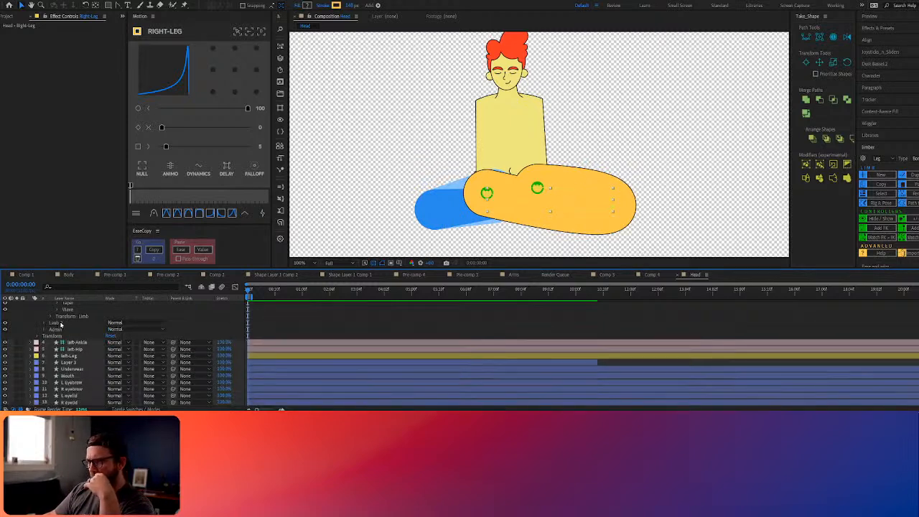
pyautogui.scroll(4, 62, 327)
pyautogui.click(52, 330)
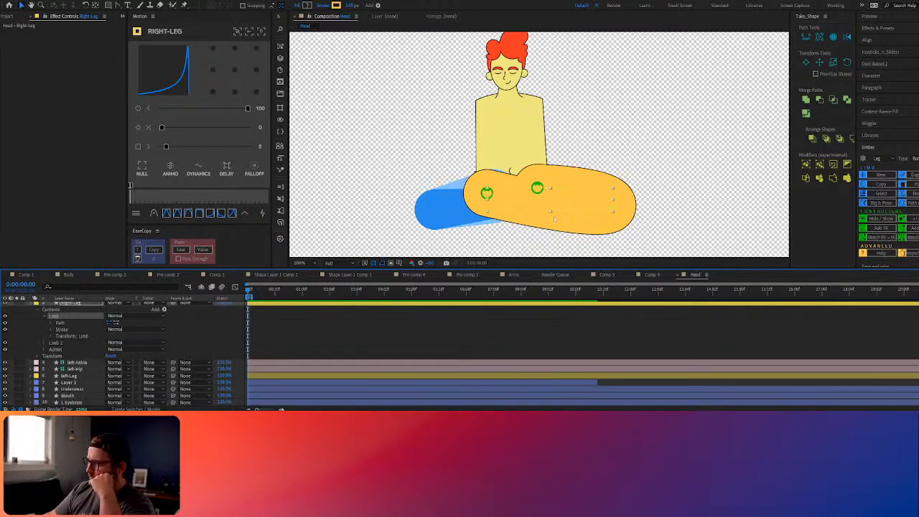
# Expand the original Limb's stroke Taper settings, set End Ease to 100%, and hide the Limb 2 outline group
pyautogui.click(339, 360)
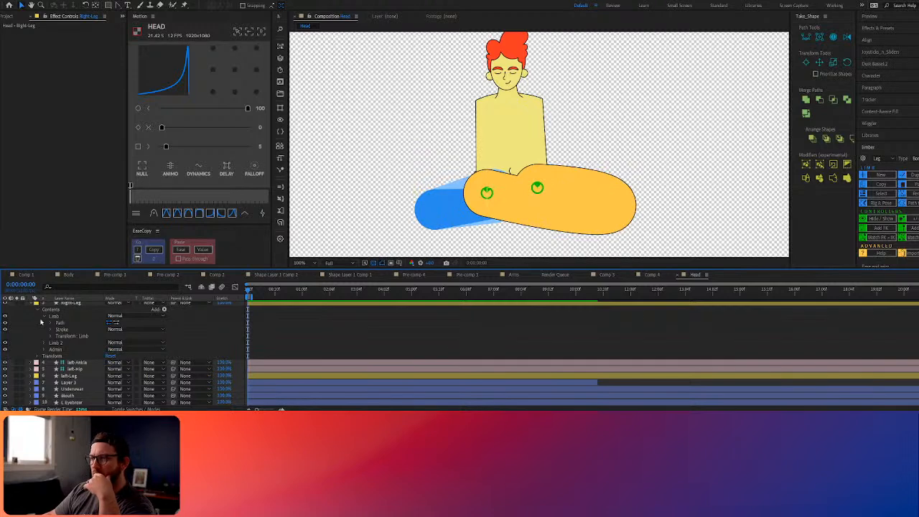
pyautogui.click(51, 330)
pyautogui.scroll(-1, 87, 361)
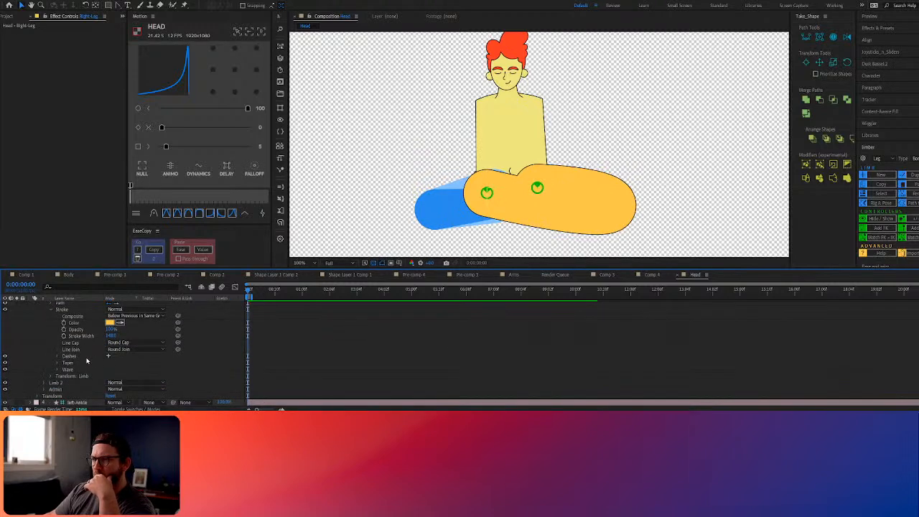
pyautogui.click(56, 364)
pyautogui.scroll(-2, 107, 371)
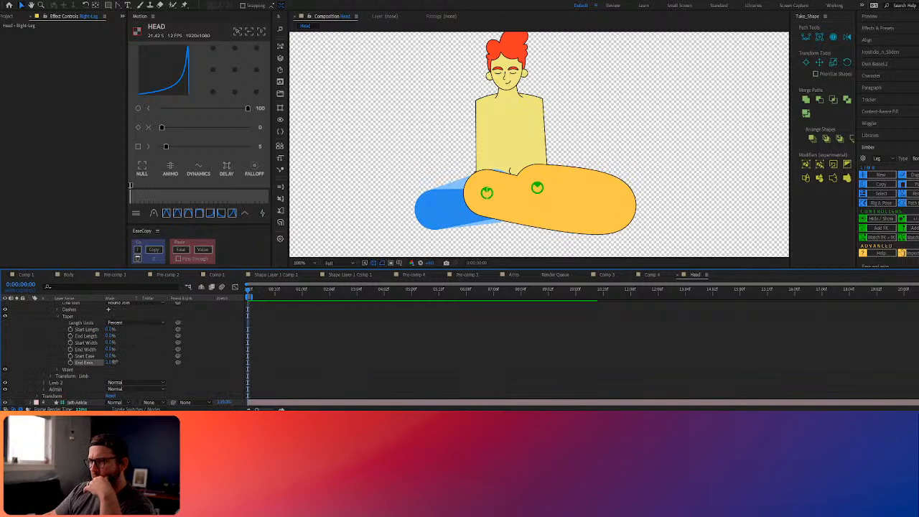
pyautogui.moveTo(109, 363); pyautogui.dragTo(141, 359)
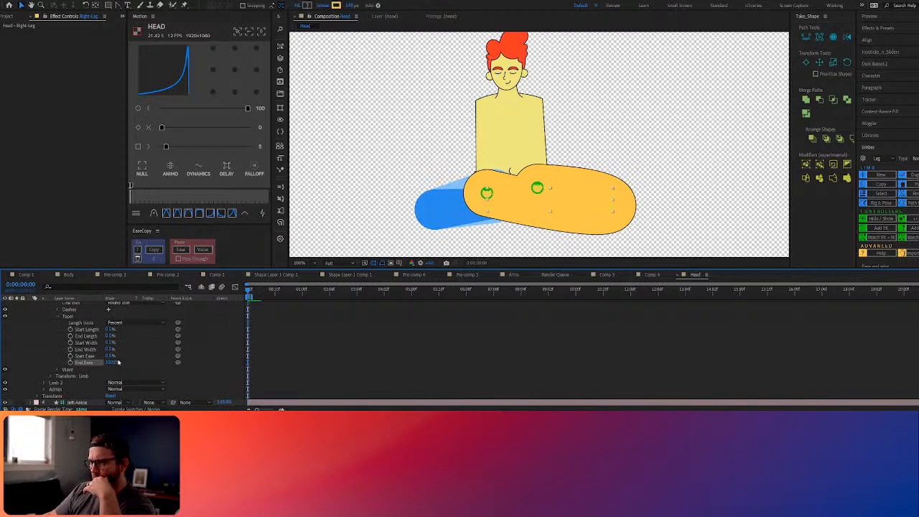
pyautogui.click(52, 383)
pyautogui.click(6, 383)
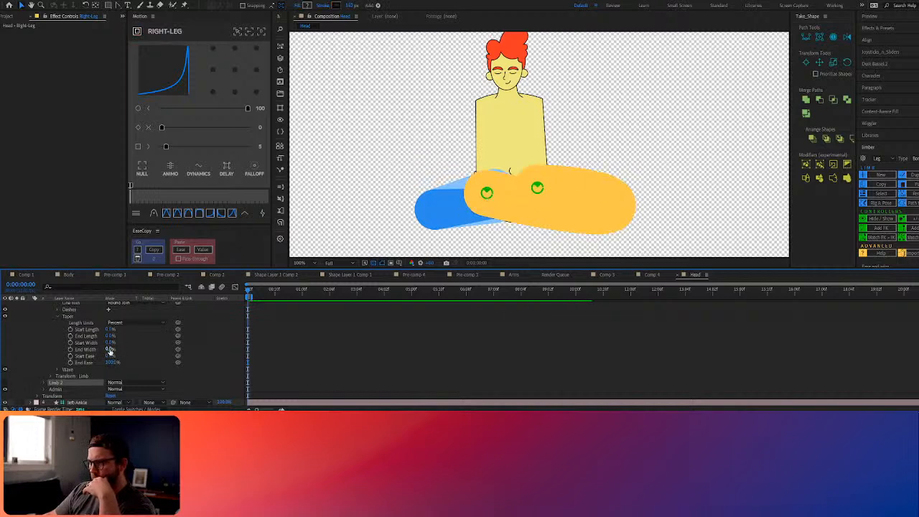
# Try tapering the original Limb's stroke with Start Length, End Length, End Width and End Ease at 100%, toggling the group's visibility to compare
pyautogui.moveTo(110, 350); pyautogui.dragTo(41, 339)
pyautogui.moveTo(113, 363); pyautogui.dragTo(43, 363)
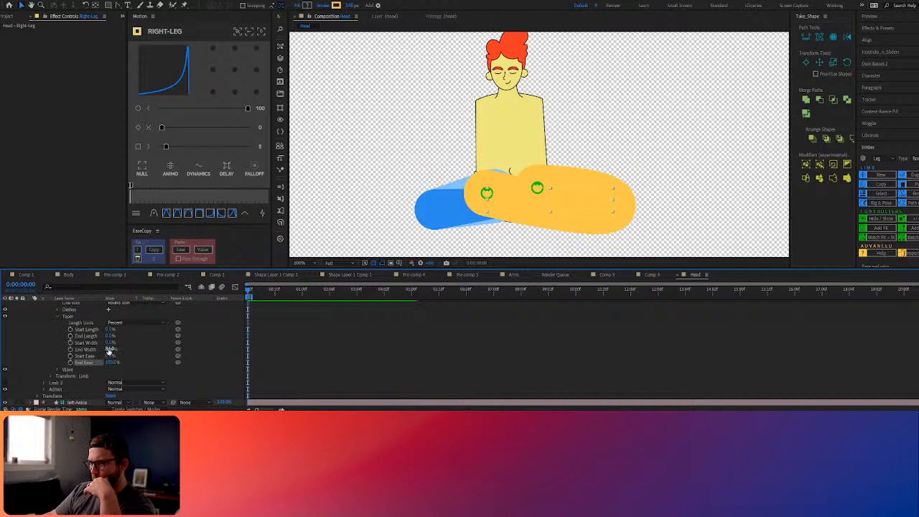
pyautogui.moveTo(109, 350)
pyautogui.mouseDown()
pyautogui.moveTo(269, 344)
pyautogui.moveTo(36, 345)
pyautogui.moveTo(109, 343)
pyautogui.mouseUp()
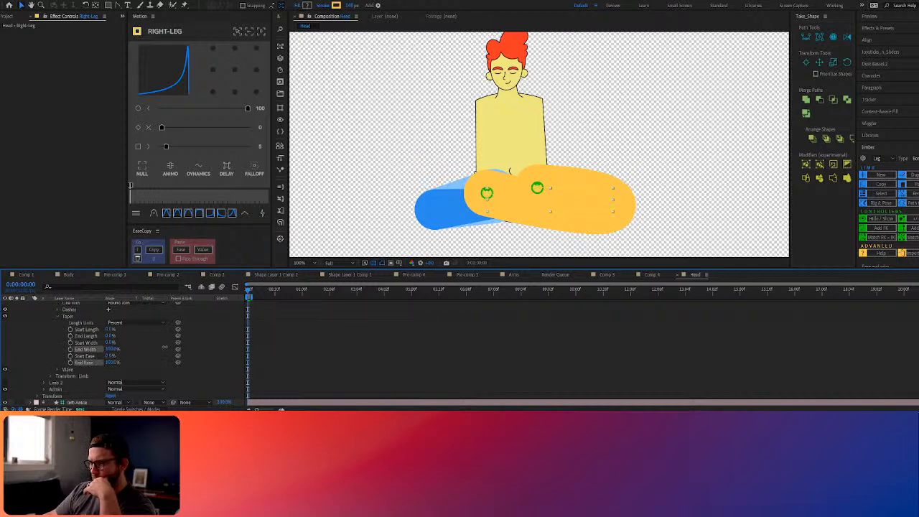
pyautogui.moveTo(164, 348); pyautogui.dragTo(246, 350)
pyautogui.moveTo(111, 335)
pyautogui.mouseDown()
pyautogui.moveTo(167, 333)
pyautogui.moveTo(109, 331)
pyautogui.mouseUp()
pyautogui.scroll(5, 137, 345)
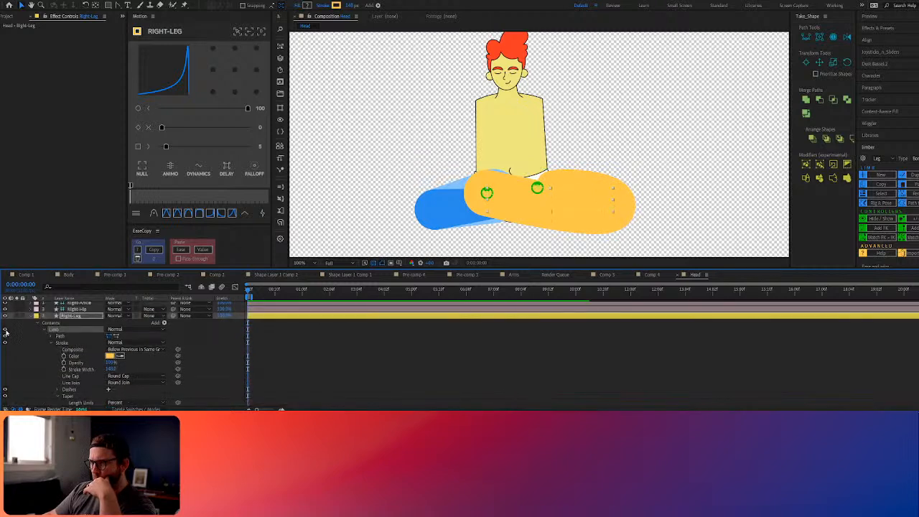
pyautogui.click(6, 330)
pyautogui.click(6, 330)
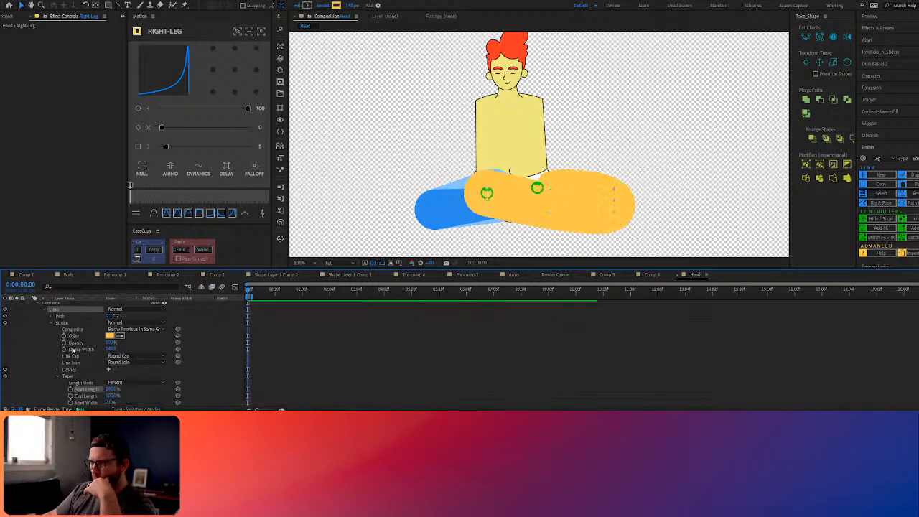
# Try Pixels as the Taper's Length Units with a larger End Length, and switch the units back to Percent
pyautogui.scroll(-3, 72, 349)
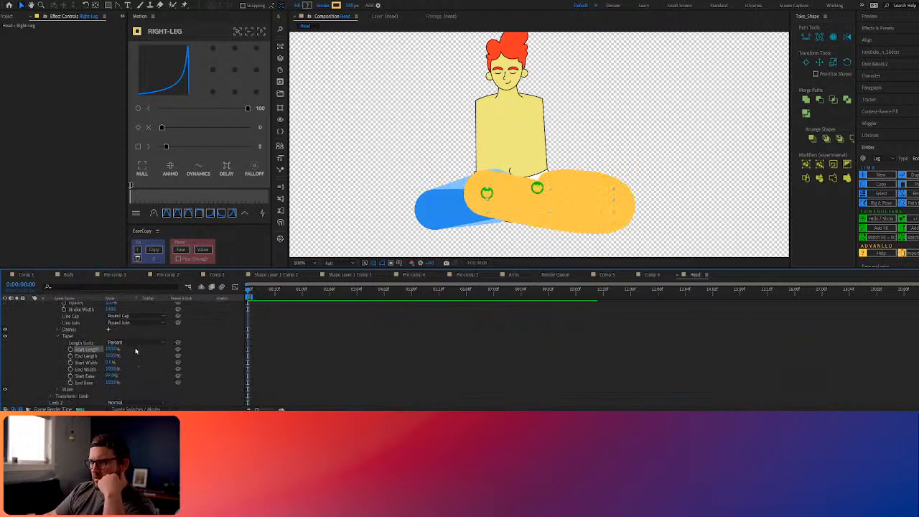
pyautogui.click(133, 359)
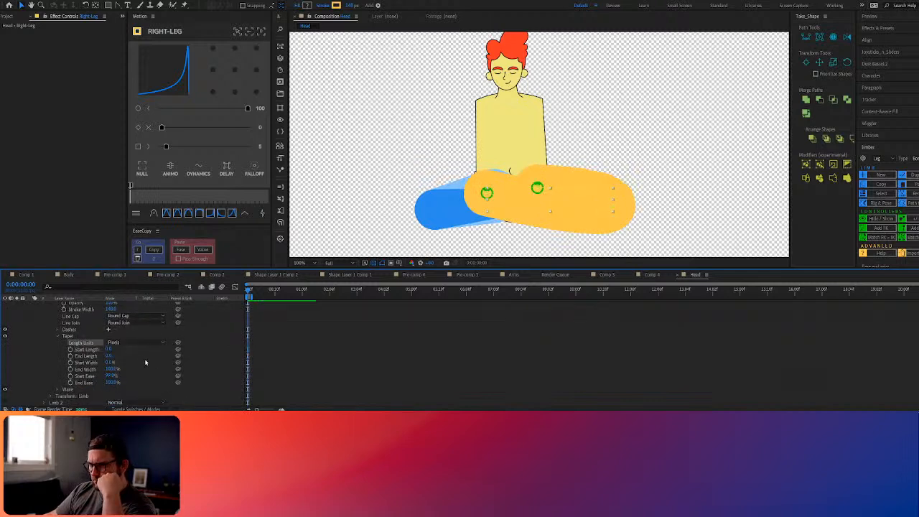
pyautogui.click(115, 357)
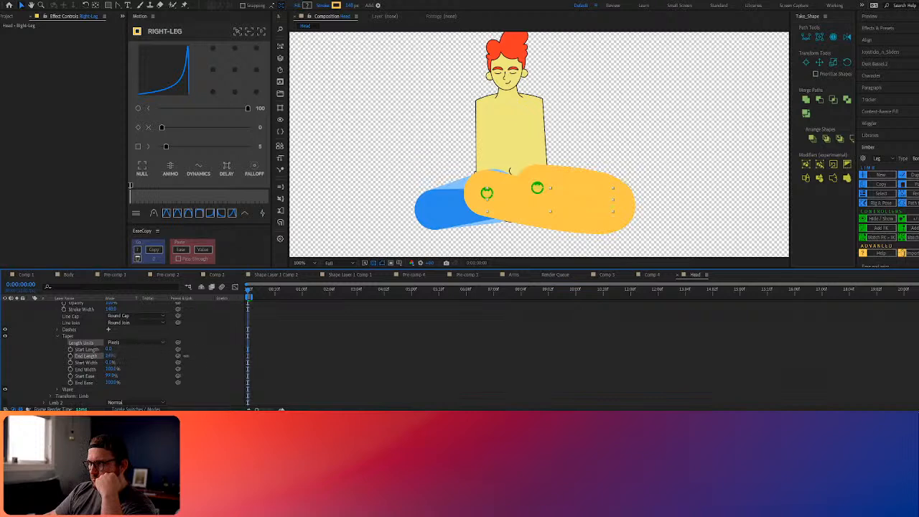
pyautogui.click(126, 344)
pyautogui.click(132, 352)
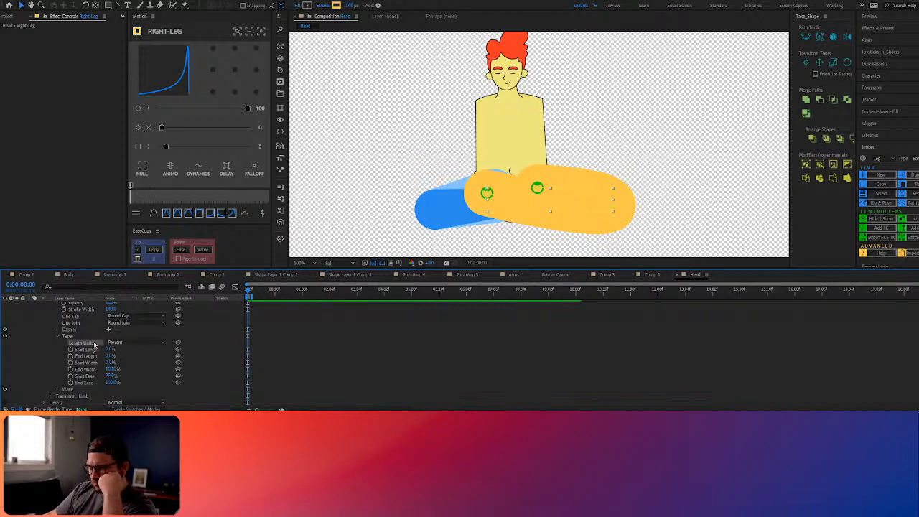
# Reset the Taper's End Width, Start Ease and End Ease to 0%
pyautogui.click(113, 369)
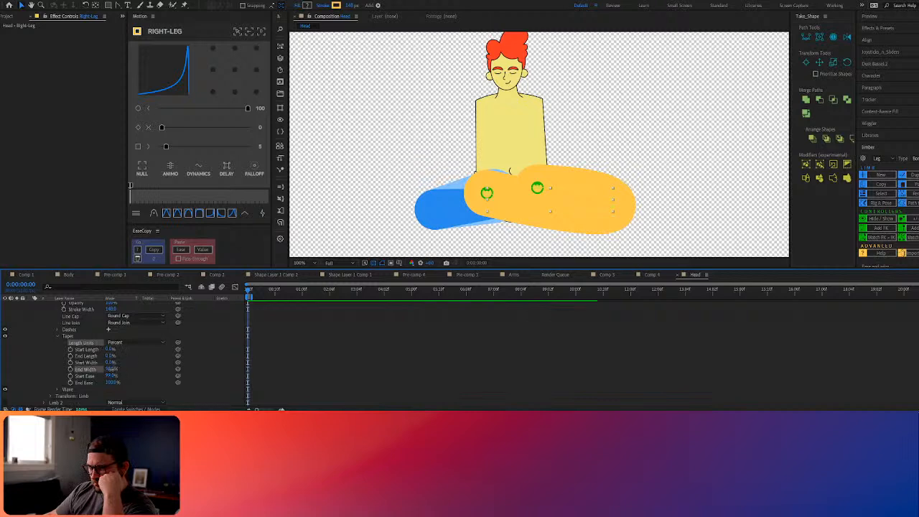
pyautogui.write('0')
pyautogui.press('Return')
pyautogui.click(110, 376)
pyautogui.write('0')
pyautogui.press('Return')
pyautogui.click(109, 383)
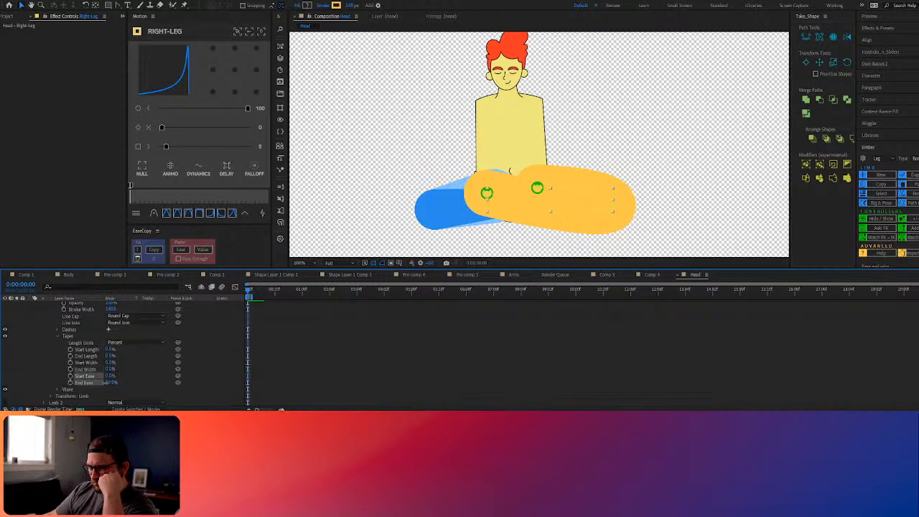
pyautogui.write('0')
pyautogui.press('Return')
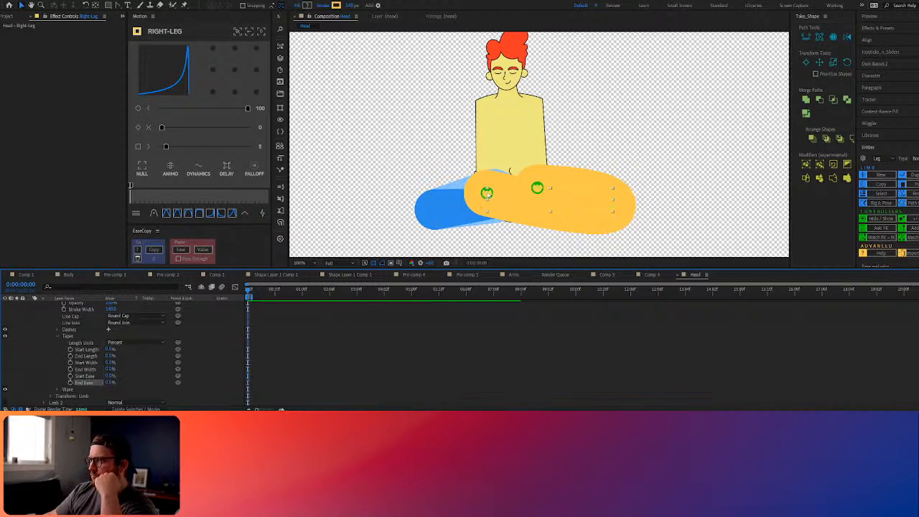
# Extend the right leg by moving its ankle controller outward, and raise the Taper's End Width, End Ease, End Length and Start Length
pyautogui.click(487, 192)
pyautogui.moveTo(487, 193); pyautogui.dragTo(703, 200)
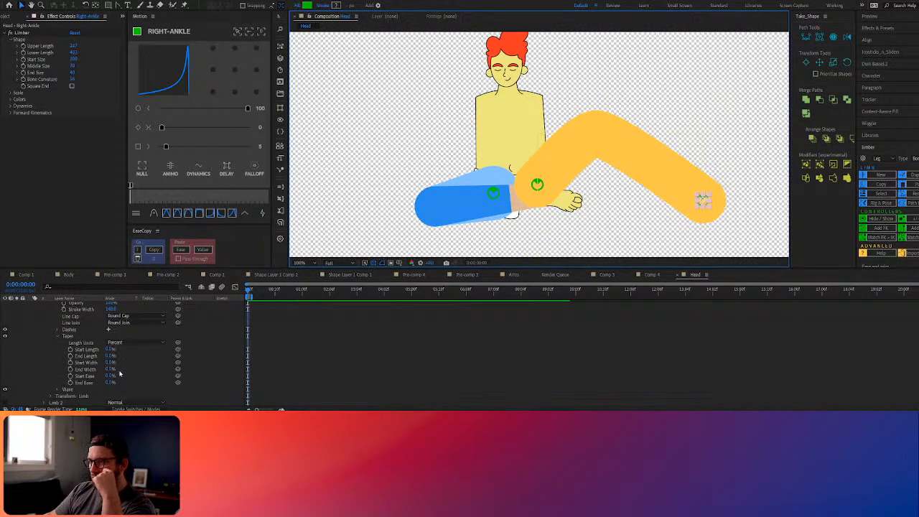
pyautogui.moveTo(110, 370); pyautogui.dragTo(181, 367)
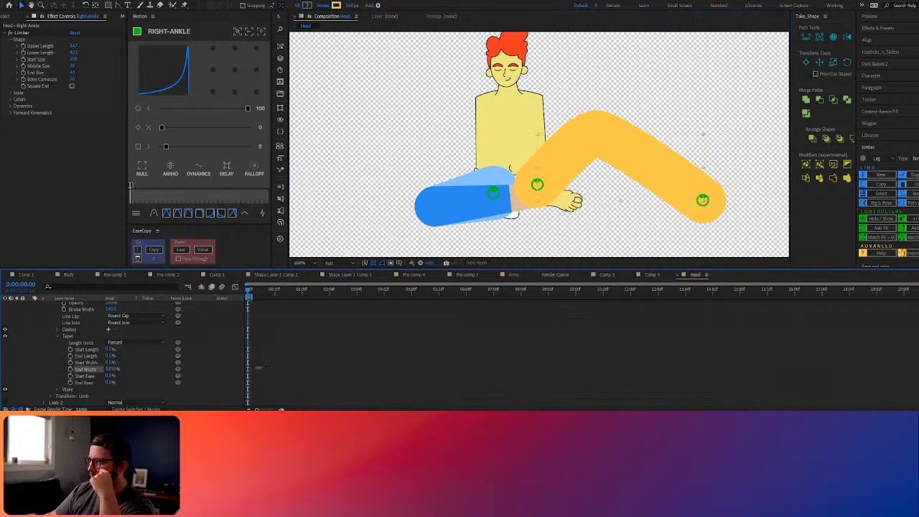
pyautogui.moveTo(110, 383); pyautogui.dragTo(155, 381)
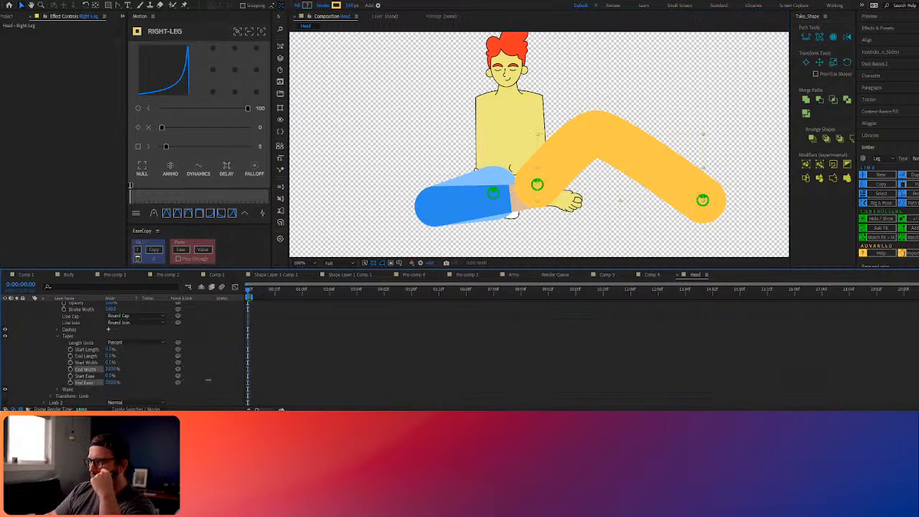
pyautogui.moveTo(110, 356); pyautogui.dragTo(207, 355)
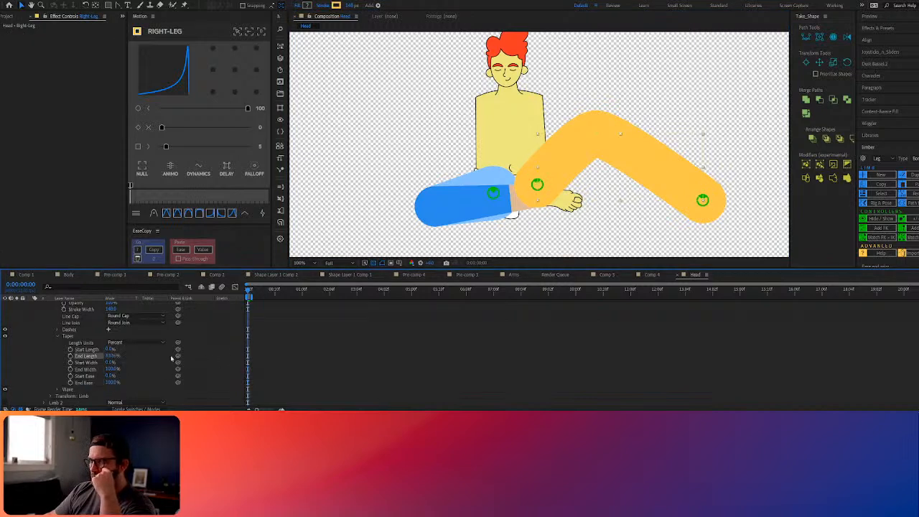
pyautogui.moveTo(110, 350); pyautogui.dragTo(159, 349)
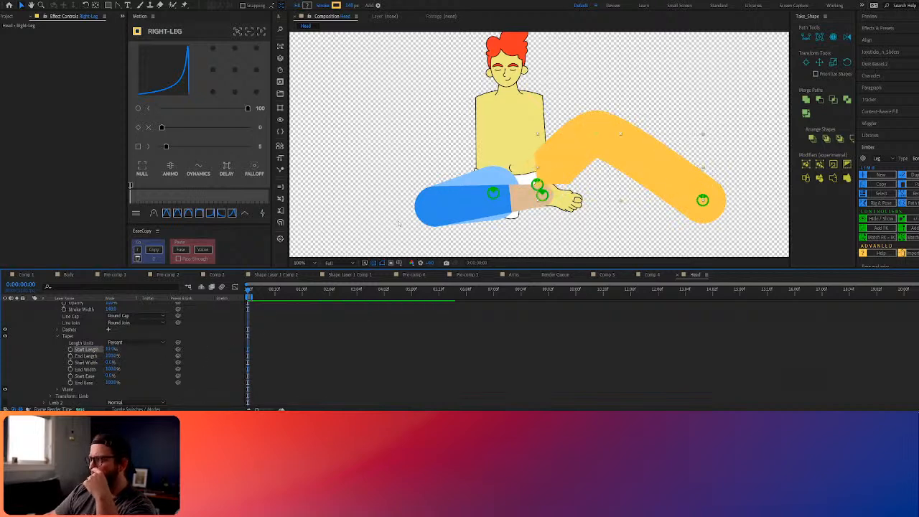
# Taper the right leg toward the ankle with Start Length 0%, End Length 100%, End Width 50% and End Ease 0%
pyautogui.moveTo(117, 347); pyautogui.dragTo(108, 383)
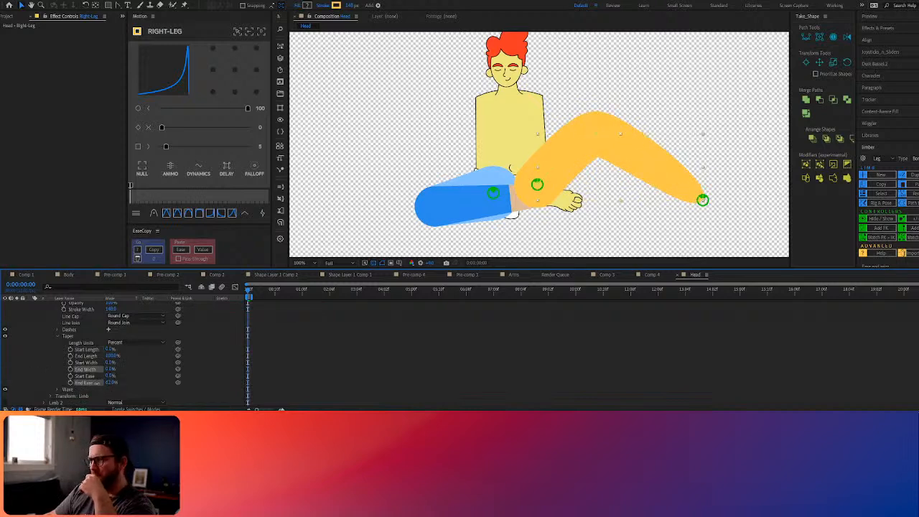
pyautogui.moveTo(112, 357); pyautogui.dragTo(226, 363)
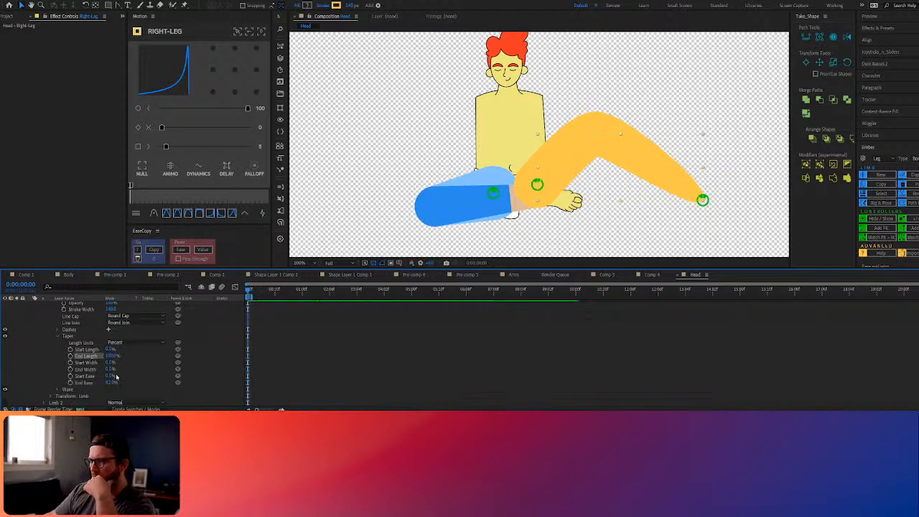
pyautogui.moveTo(109, 370); pyautogui.dragTo(114, 382)
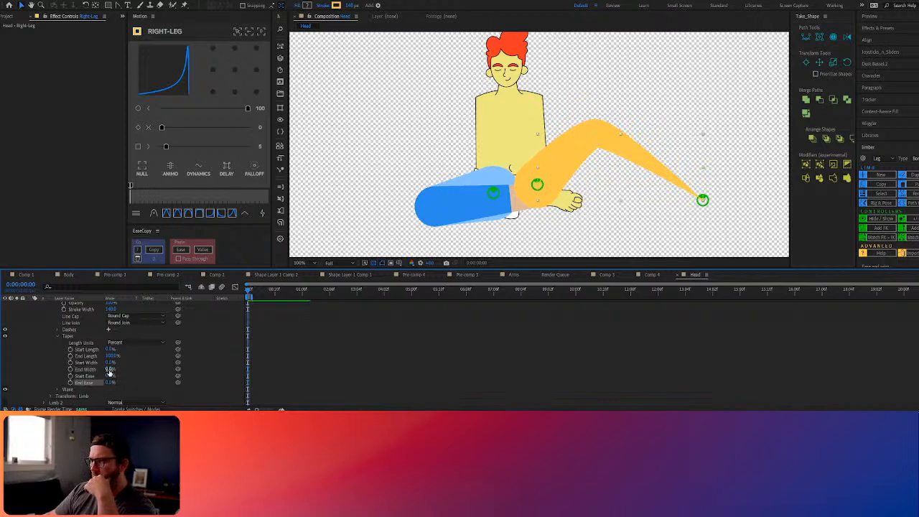
pyautogui.moveTo(111, 369); pyautogui.dragTo(128, 370)
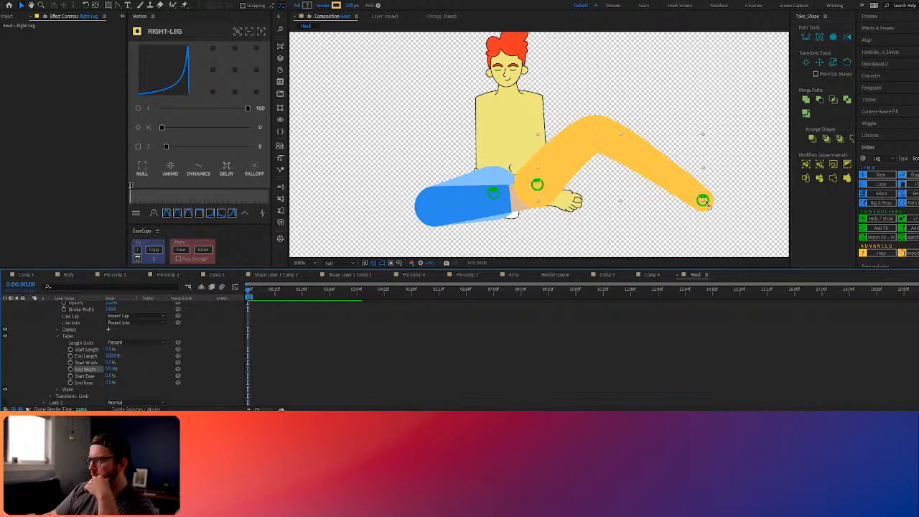
# Move the Right-Ankle controller back over the blue leg to restore the crossed pose, and collapse the Right-Leg layer
pyautogui.scroll(3, 163, 342)
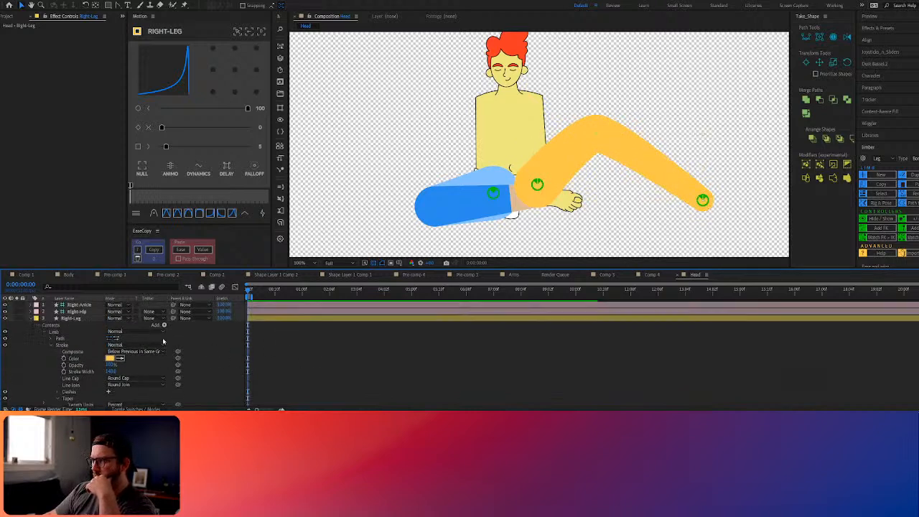
pyautogui.click(80, 305)
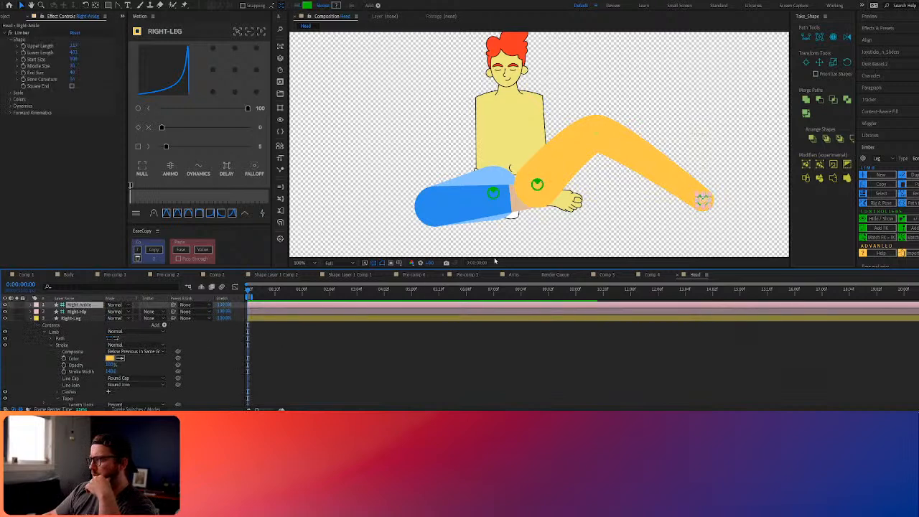
pyautogui.moveTo(678, 217); pyautogui.dragTo(486, 195)
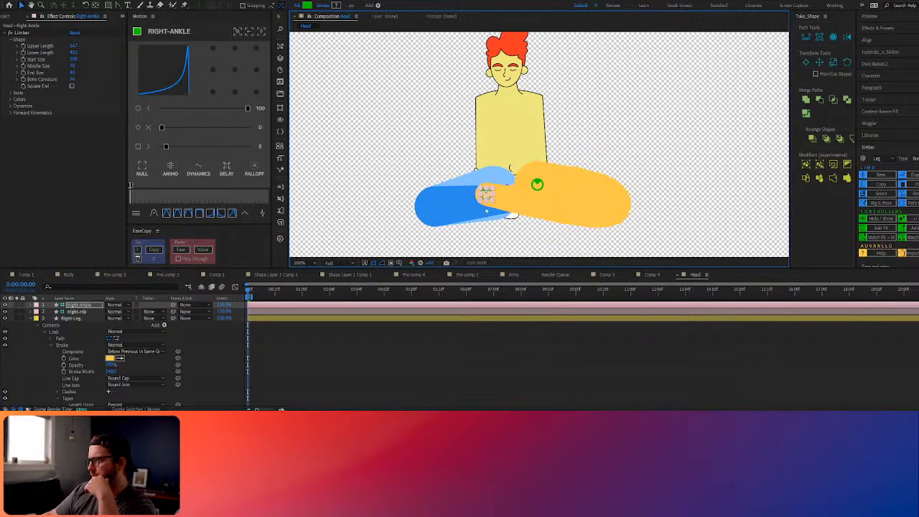
pyautogui.click(32, 318)
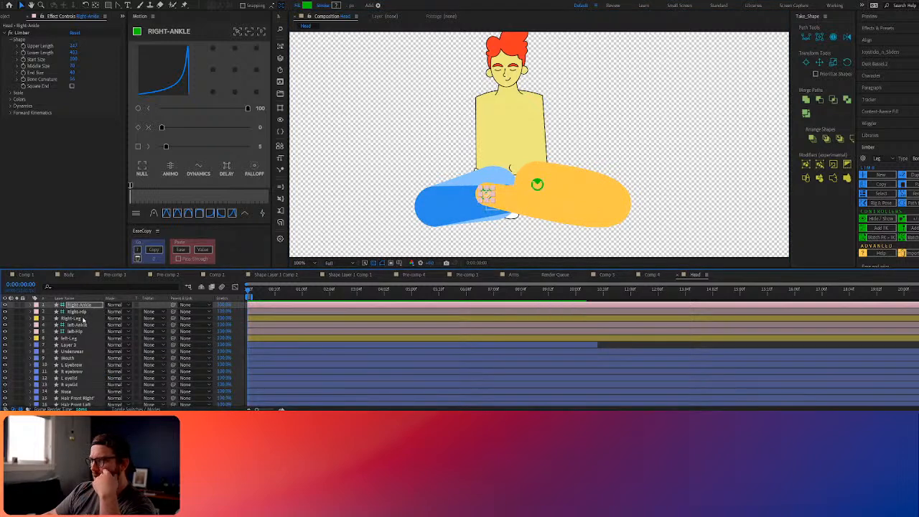
# Examine the Controller and Admin groups in the Right-Ankle layer's contents
pyautogui.click(34, 305)
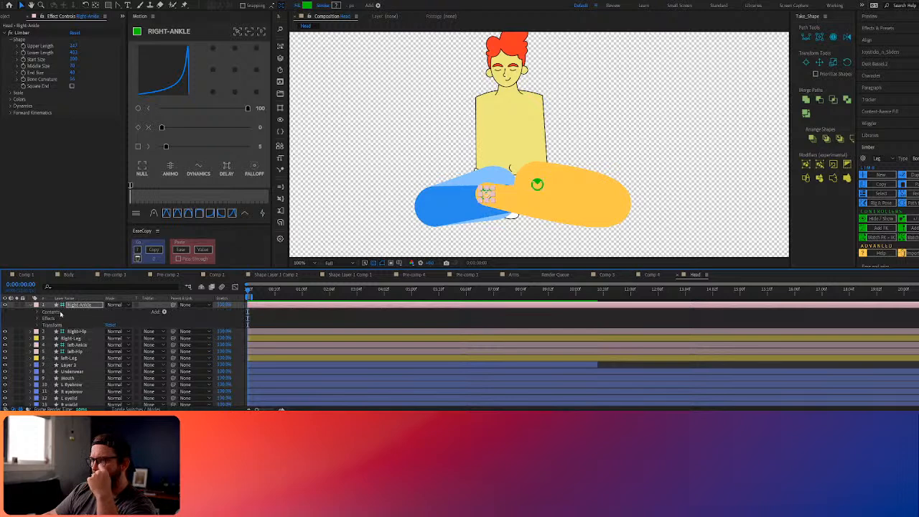
pyautogui.click(37, 313)
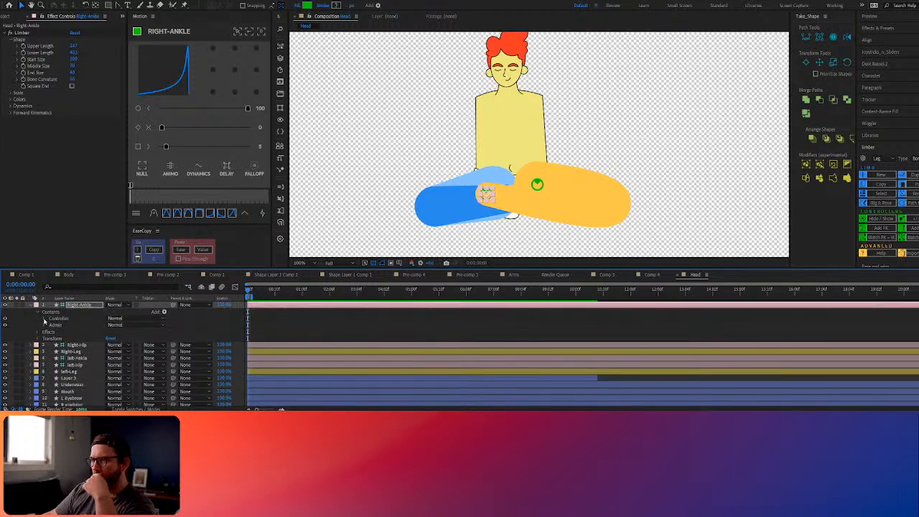
pyautogui.click(44, 319)
pyautogui.click(44, 319)
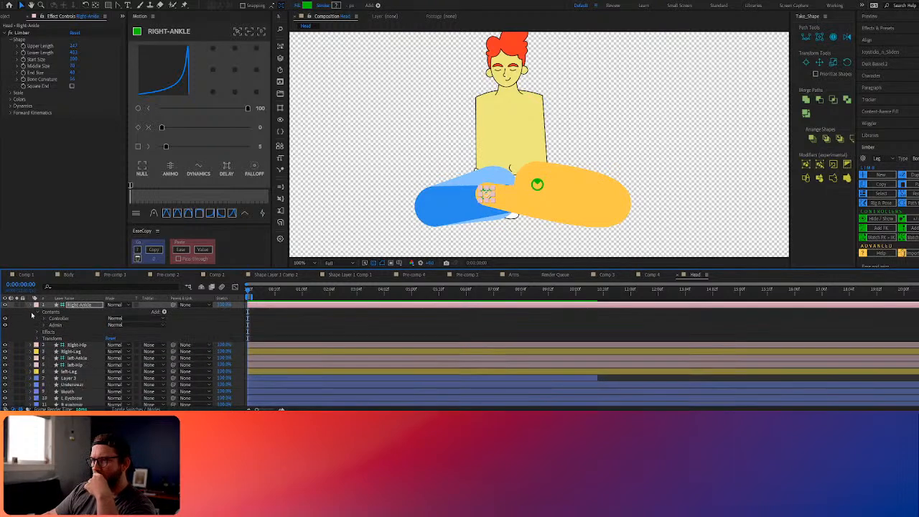
# Collapse the Right-Ankle layer and select the Taper group in the Right-Leg Limb's stroke
pyautogui.click(32, 314)
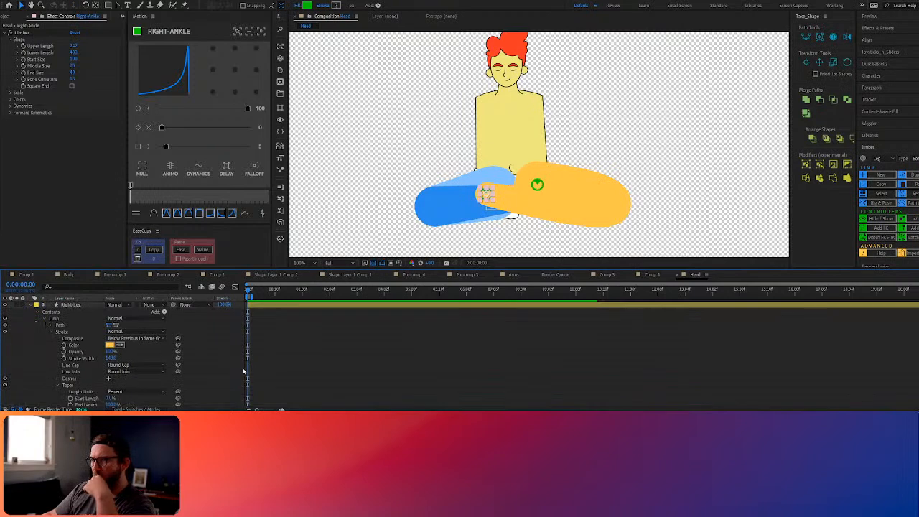
pyautogui.scroll(-3, 71, 366)
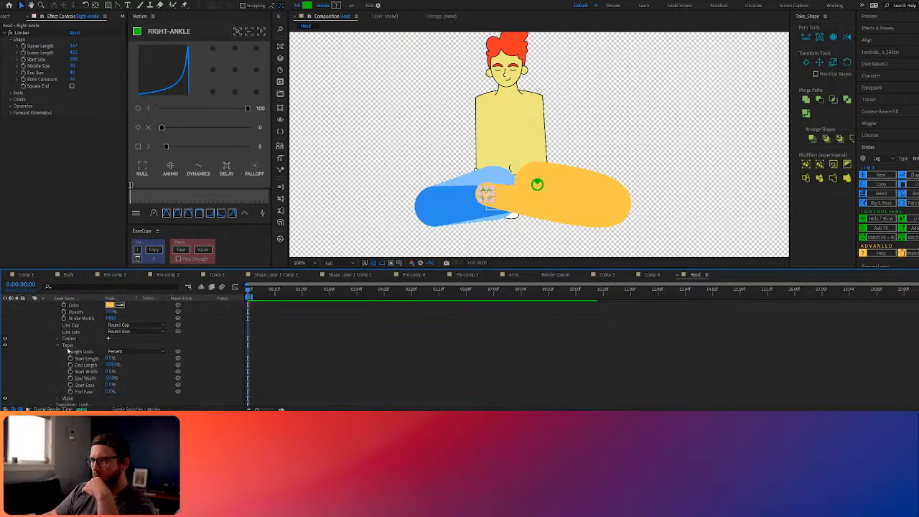
pyautogui.click(84, 351)
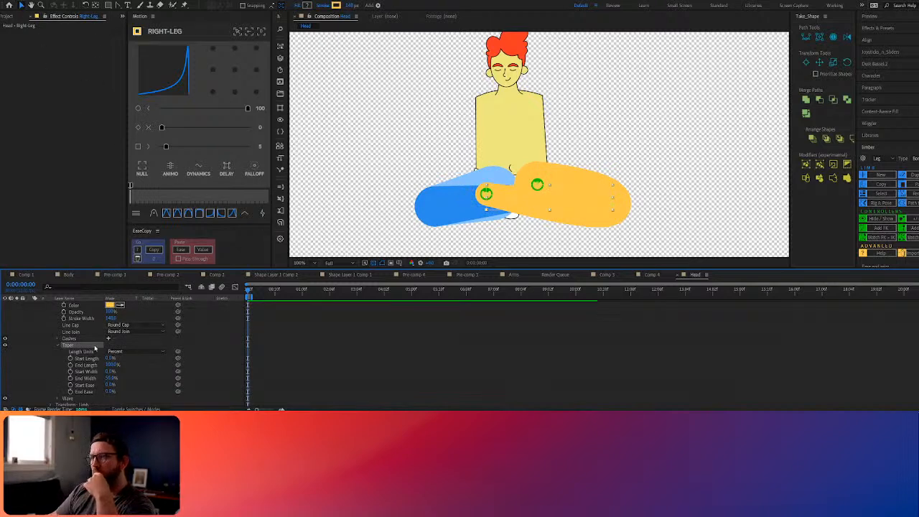
# Paste the linked Taper settings from the Limb's stroke onto the Taper of Limb 2's black stroke in Right-Leg
pyautogui.click(56, 346)
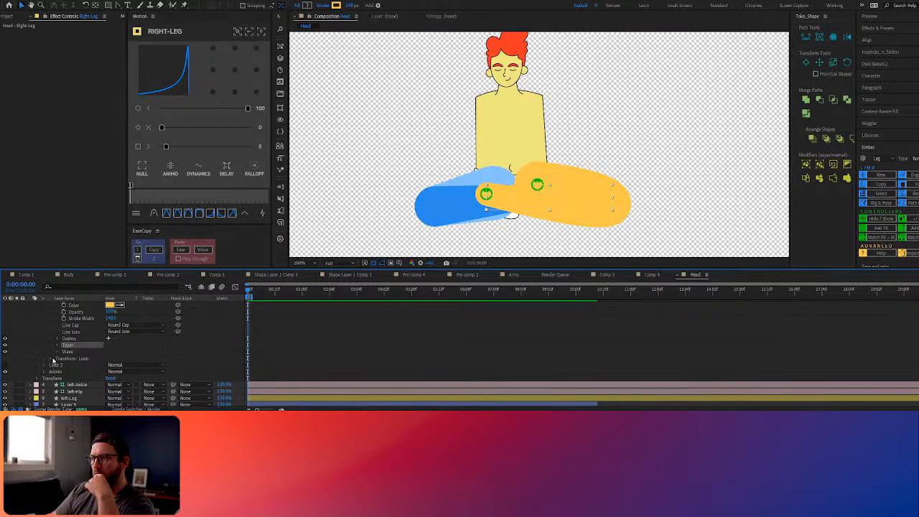
pyautogui.click(53, 365)
pyautogui.click(44, 365)
pyautogui.scroll(-1, 51, 363)
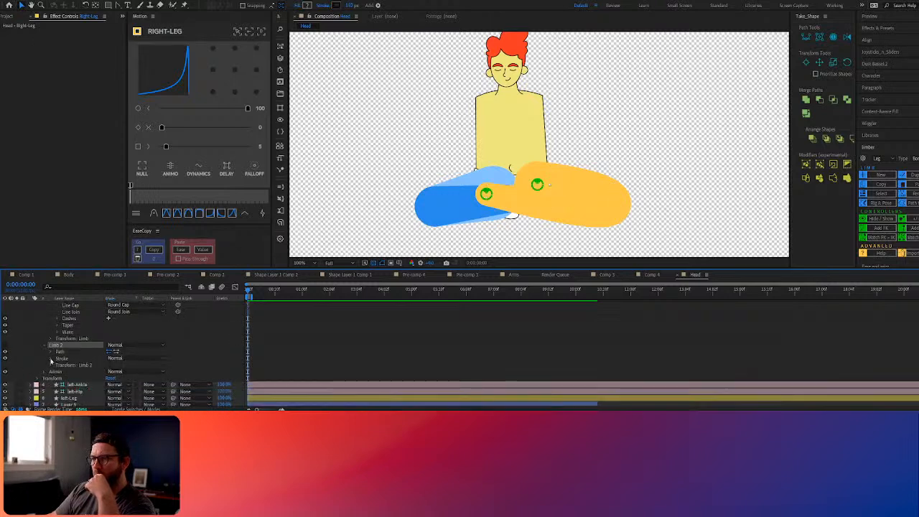
pyautogui.click(52, 358)
pyautogui.scroll(-1, 57, 358)
pyautogui.scroll(-2, 77, 365)
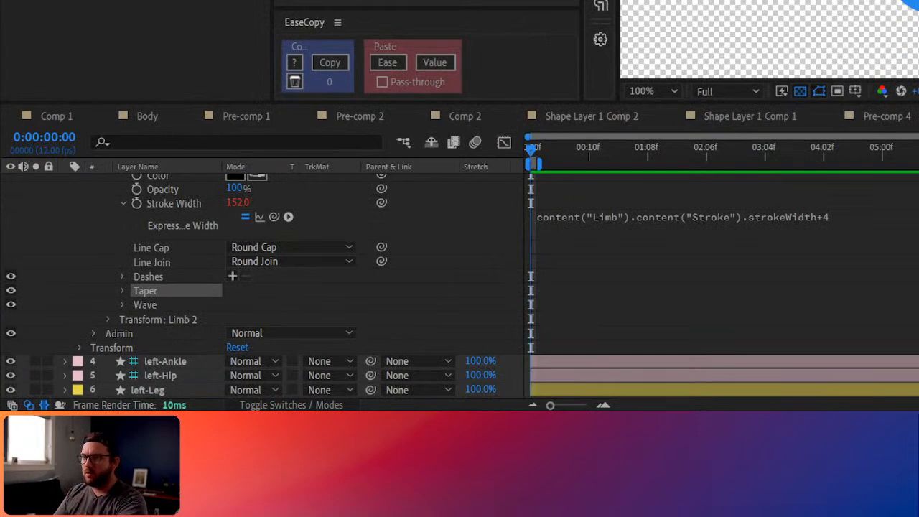
pyautogui.click(122, 291)
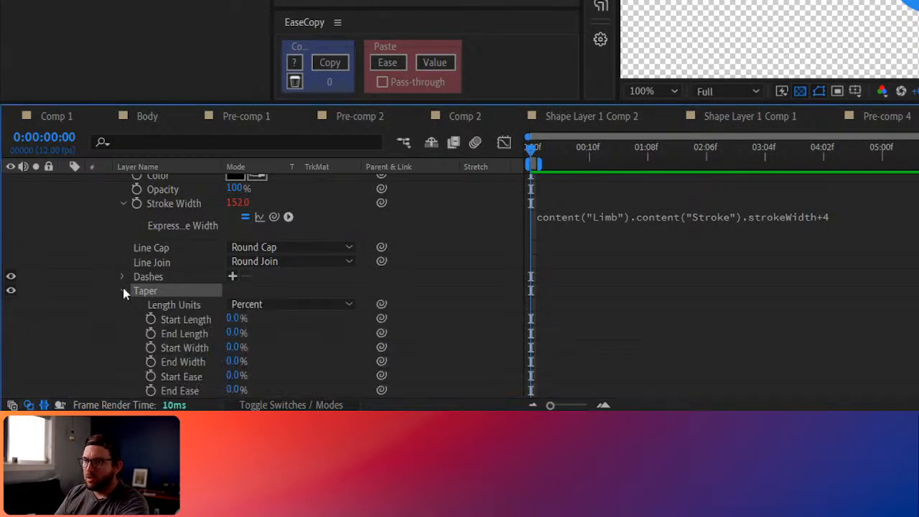
pyautogui.hotkey('ctrl', 'v')
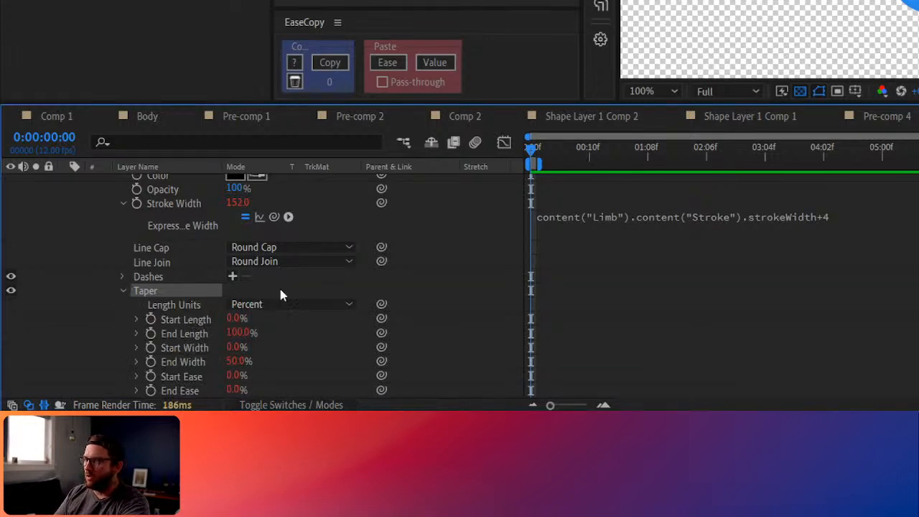
# Make Limb 2 visible and set the End Width of the Limb stroke's taper to 58%
pyautogui.scroll(6, 281, 295)
pyautogui.click(140, 333)
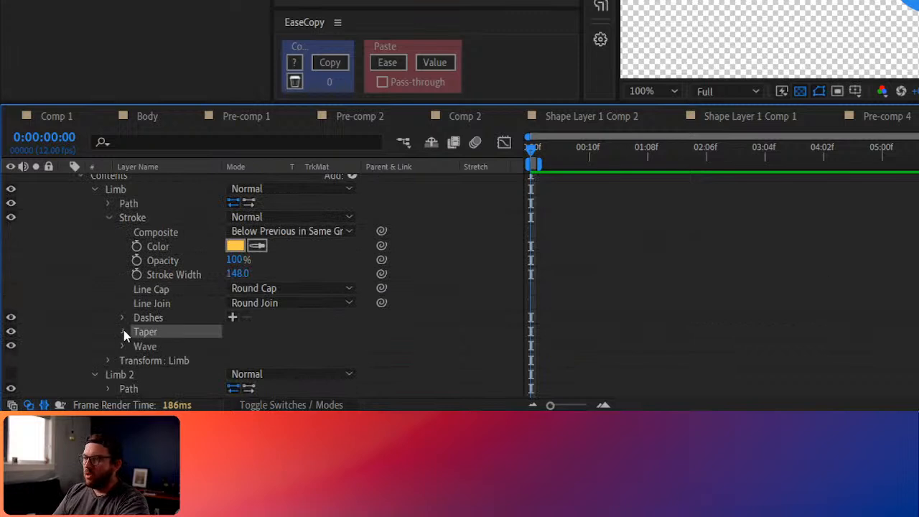
pyautogui.click(123, 332)
pyautogui.click(122, 291)
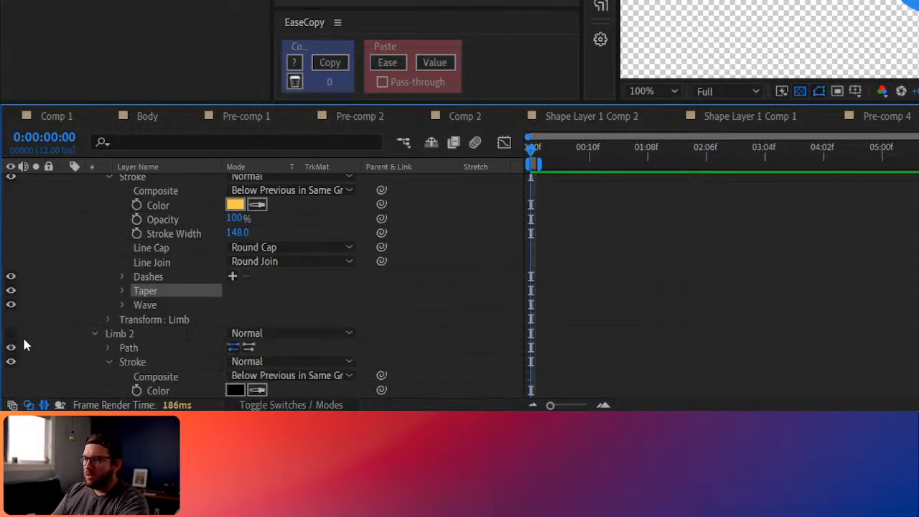
pyautogui.click(122, 291)
pyautogui.moveTo(238, 362)
pyautogui.mouseDown()
pyautogui.moveTo(230, 362)
pyautogui.moveTo(249, 363)
pyautogui.moveTo(210, 364)
pyautogui.moveTo(231, 363)
pyautogui.mouseUp()
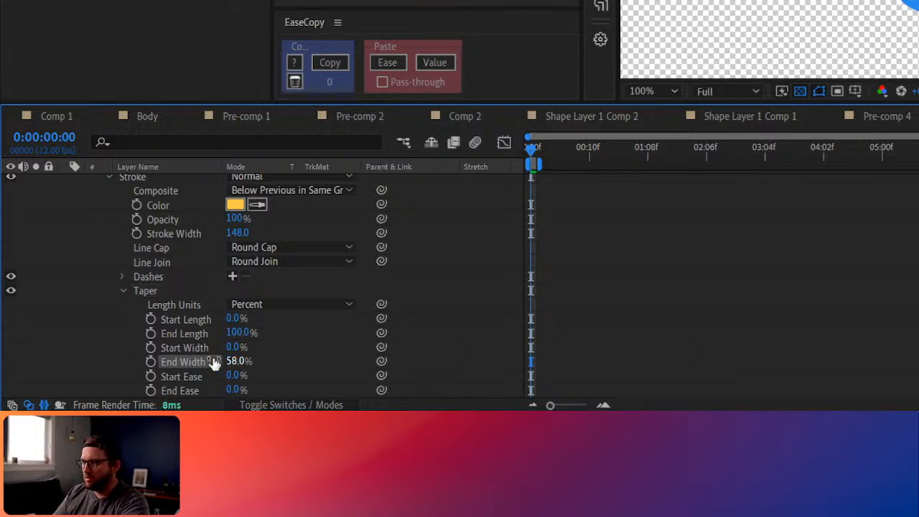
pyautogui.click(122, 291)
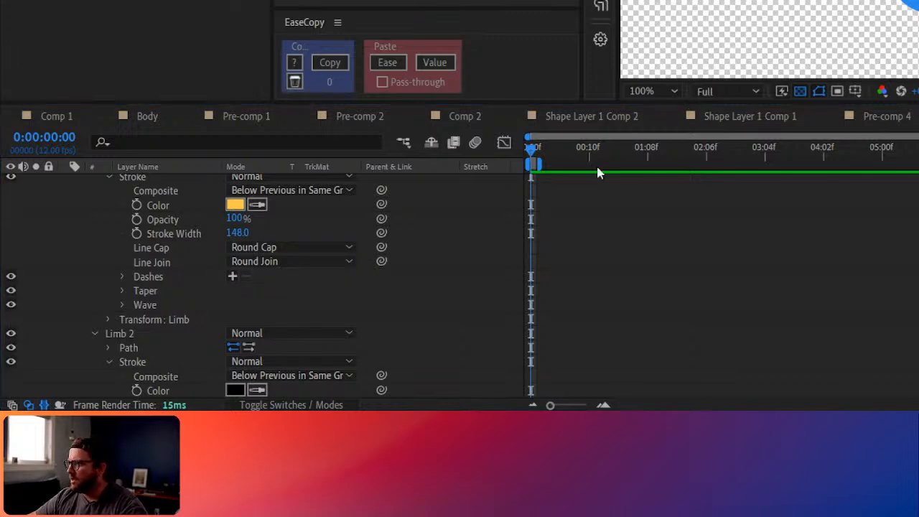
# Add an offset to the linked End Width expression in Limb 2's taper, bringing it to 60%
pyautogui.scroll(-3, 250, 283)
pyautogui.scroll(-1, 364, 302)
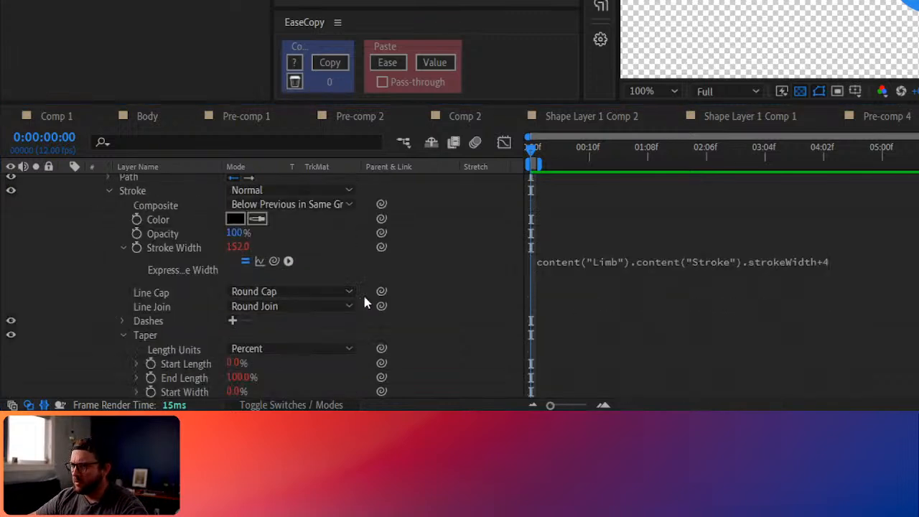
pyautogui.click(847, 261)
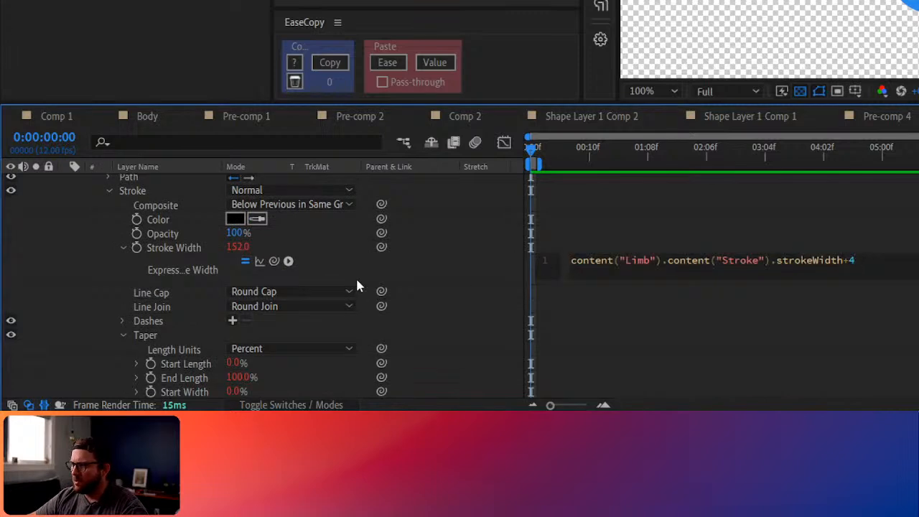
pyautogui.click(421, 318)
pyautogui.scroll(-2, 353, 345)
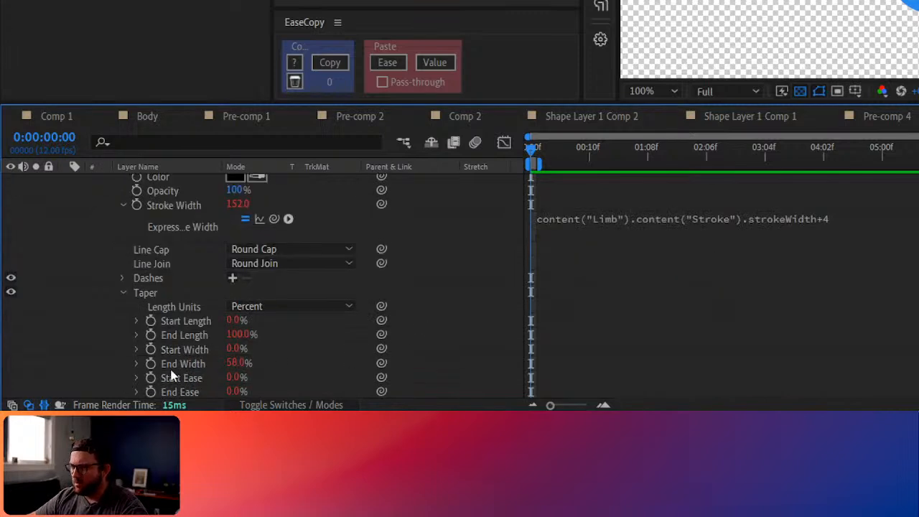
pyautogui.click(137, 364)
pyautogui.click(726, 378)
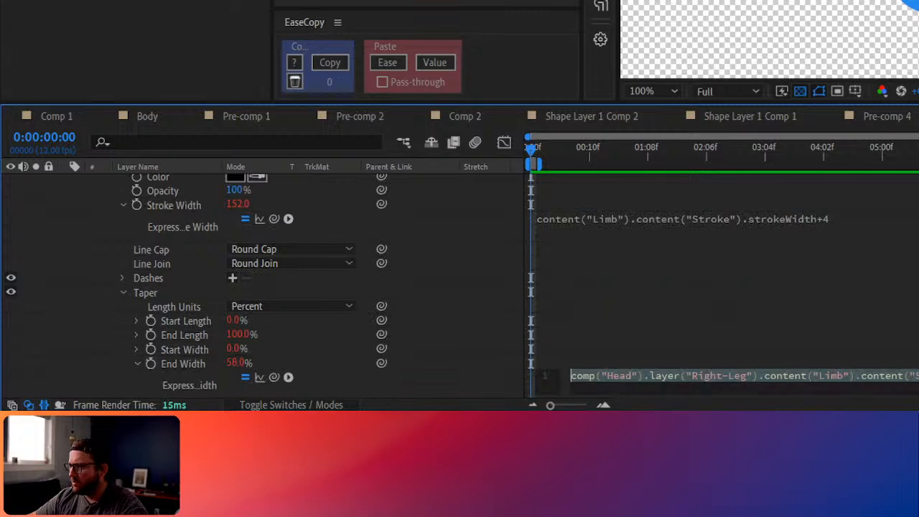
pyautogui.click(727, 377)
pyautogui.press('KP_Enter')
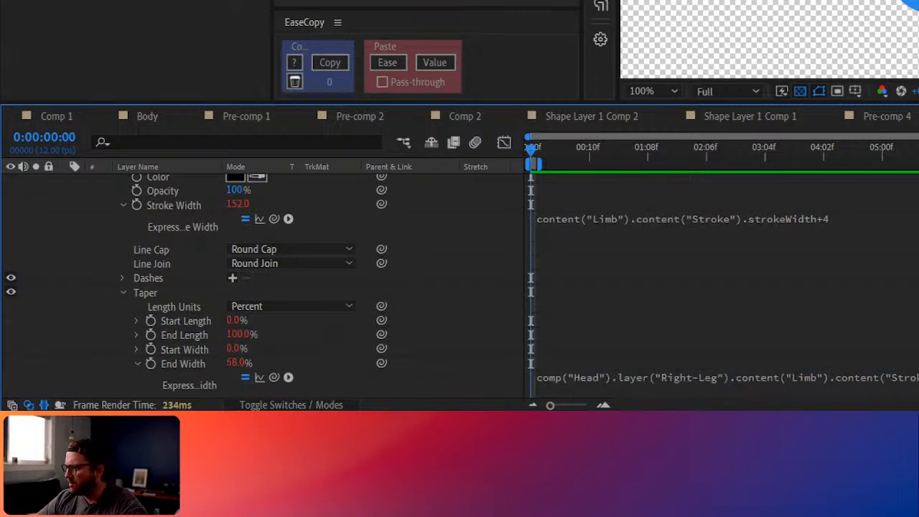
pyautogui.click(727, 378)
pyautogui.click(727, 378)
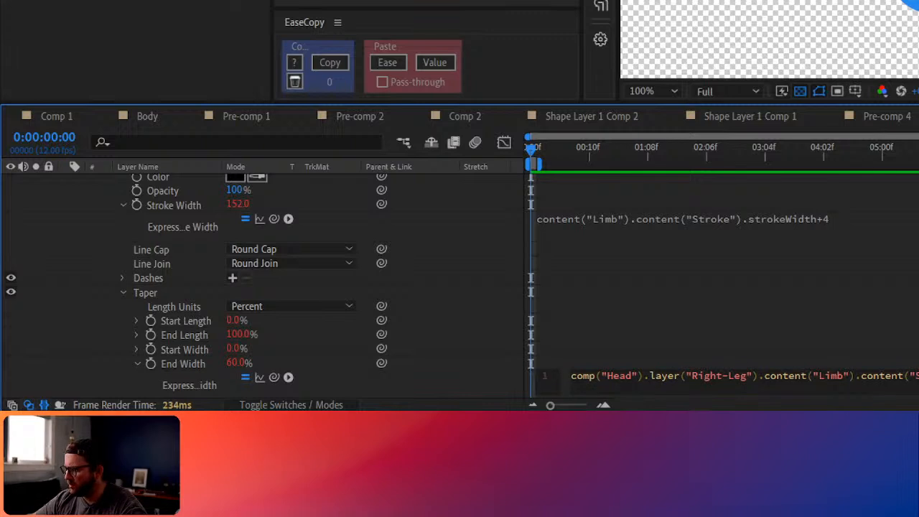
pyautogui.press('KP_Enter')
# Set the End Width of the Limb stroke's taper to 47% and collapse the Right-Leg layer
pyautogui.scroll(3, 204, 302)
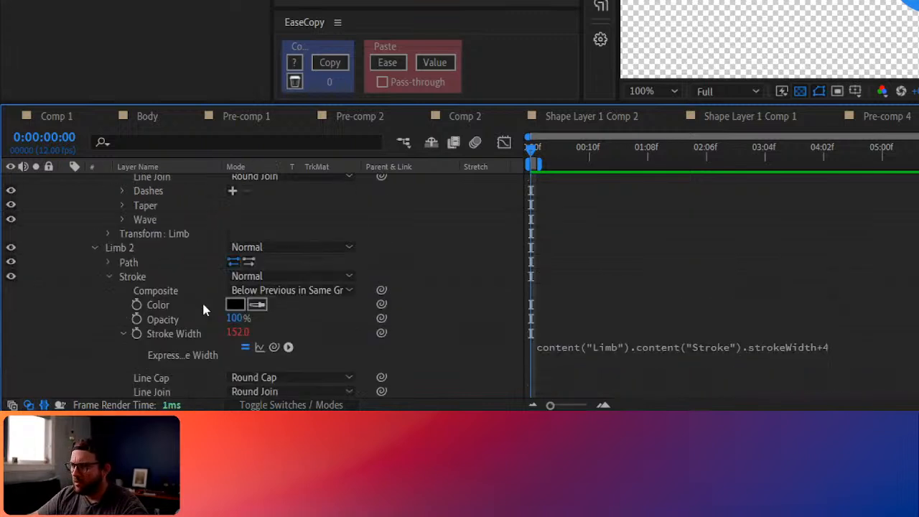
pyautogui.scroll(2, 204, 302)
pyautogui.click(122, 291)
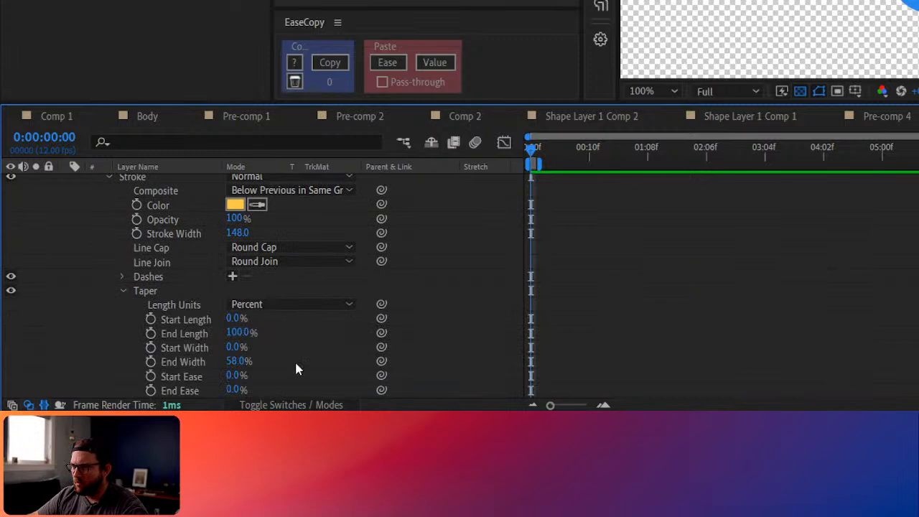
pyautogui.scroll(-2, 295, 360)
pyautogui.moveTo(236, 321); pyautogui.dragTo(228, 320)
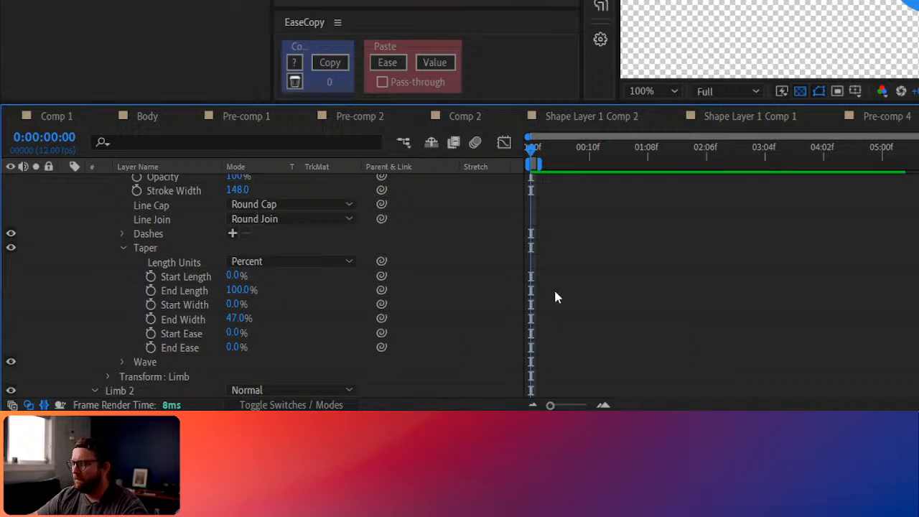
pyautogui.scroll(3, 140, 287)
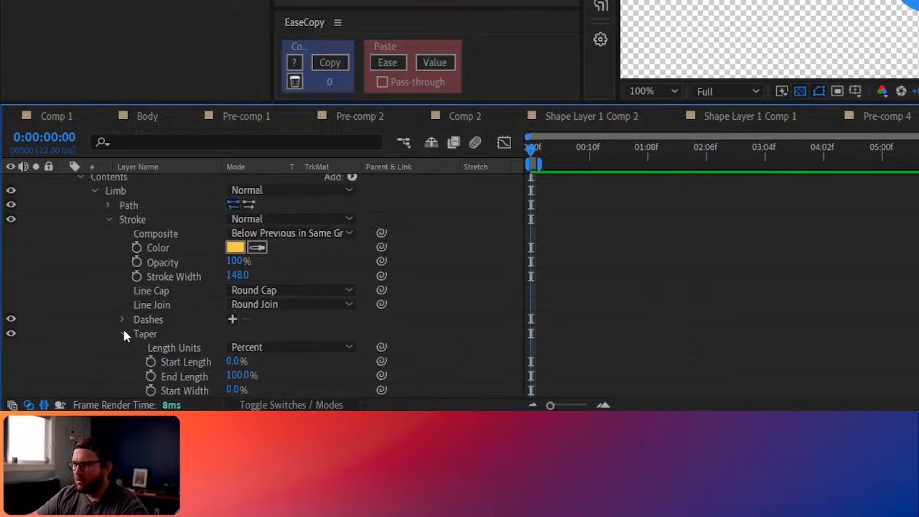
pyautogui.click(123, 334)
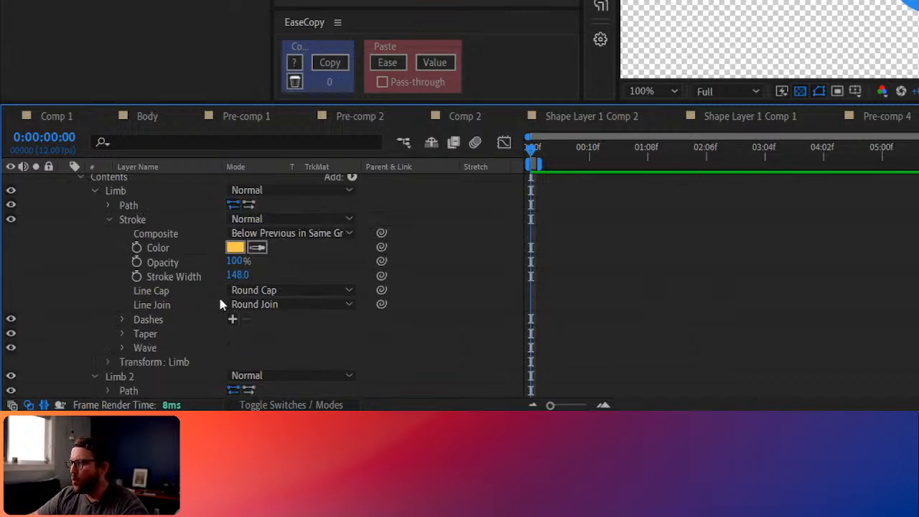
pyautogui.scroll(2, 169, 305)
pyautogui.click(64, 210)
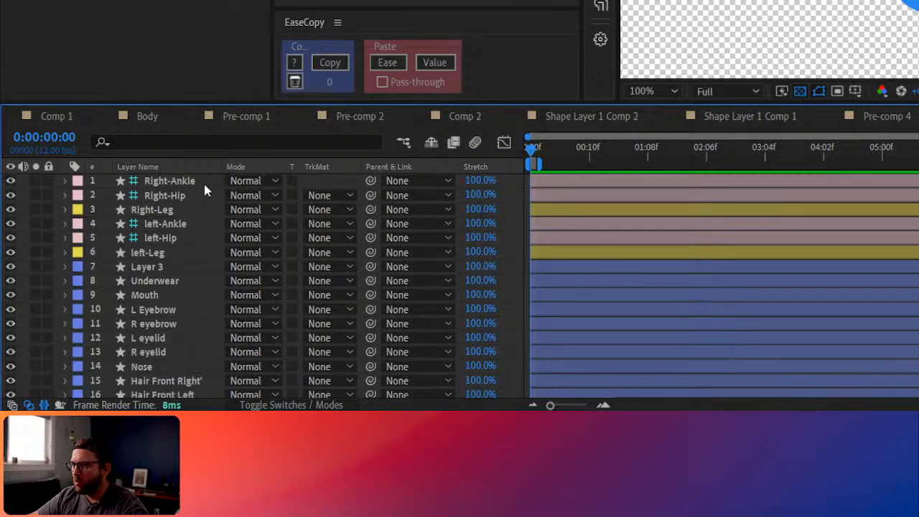
pyautogui.click(176, 182)
pyautogui.click(135, 28)
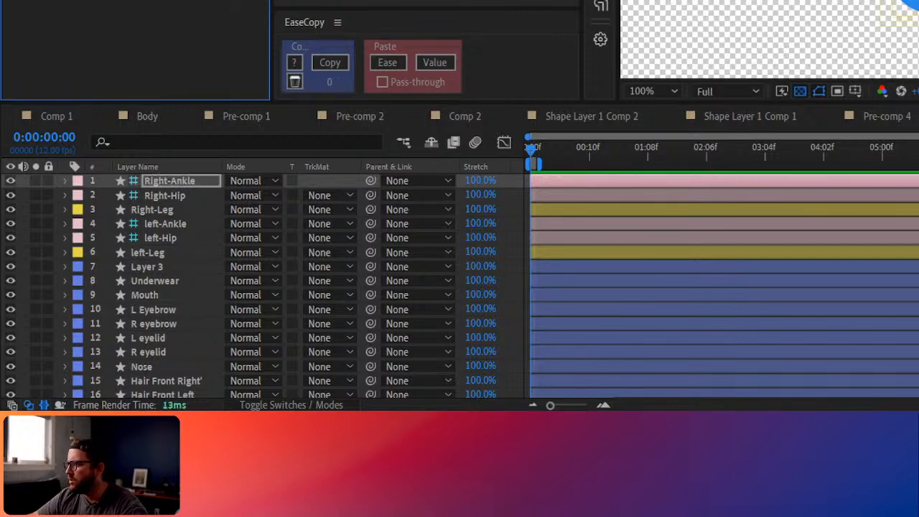
pyautogui.click(509, 288)
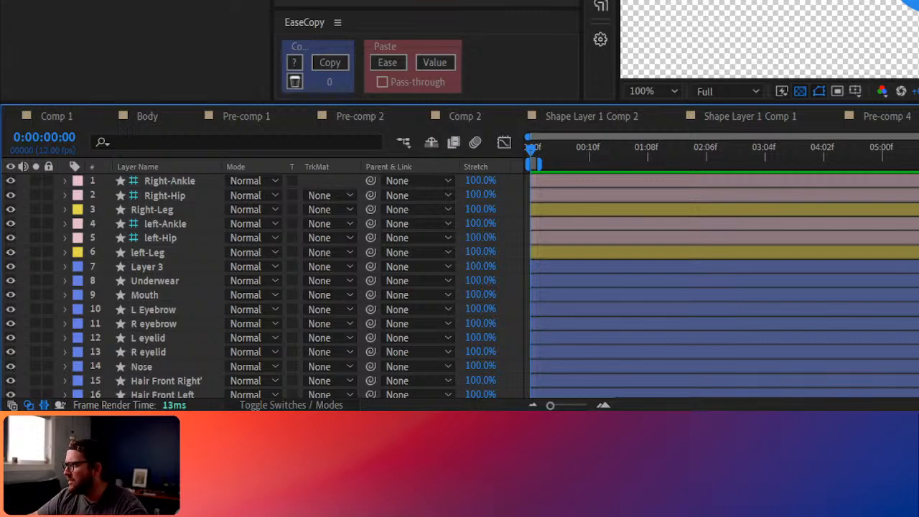
# Draw a curved crease path across the orange right leg with the Pen tool on a new shape layer, using an orange-yellow fill and black stroke
pyautogui.scroll(1, 769, 39)
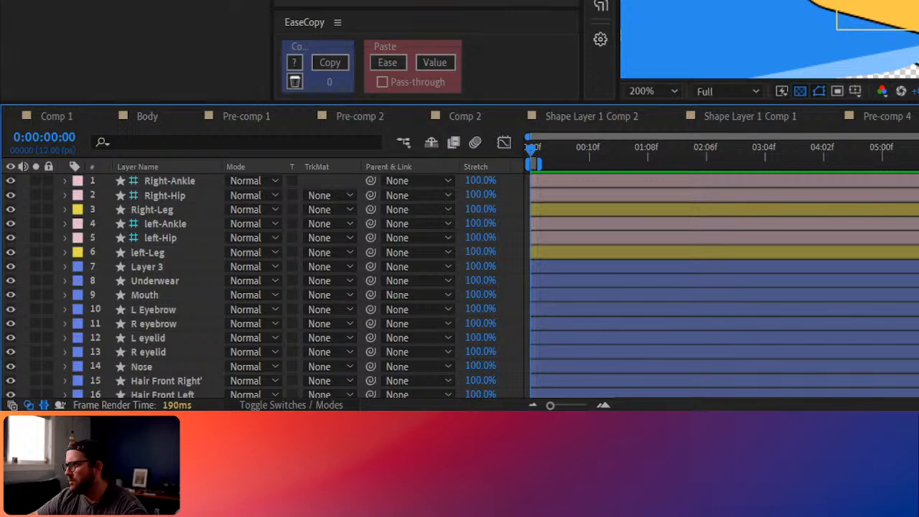
pyautogui.click(876, 6)
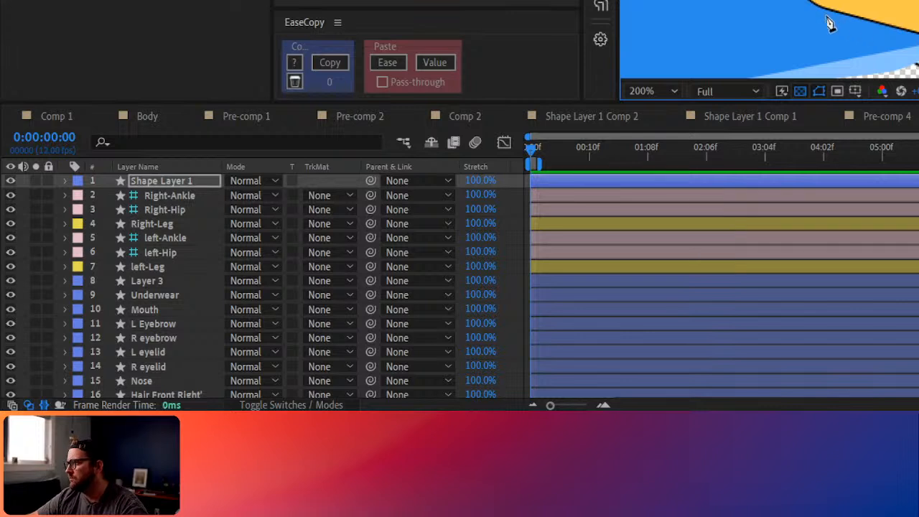
pyautogui.click(804, 2)
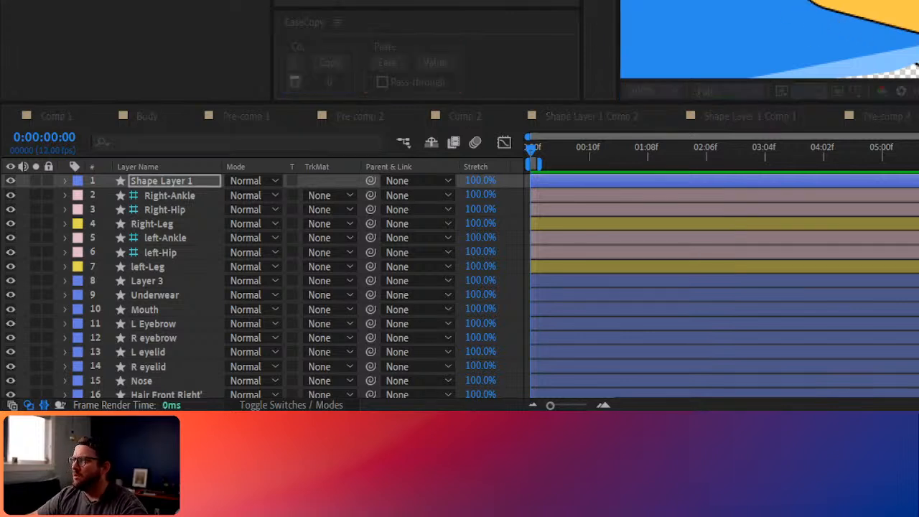
pyautogui.press('Return')
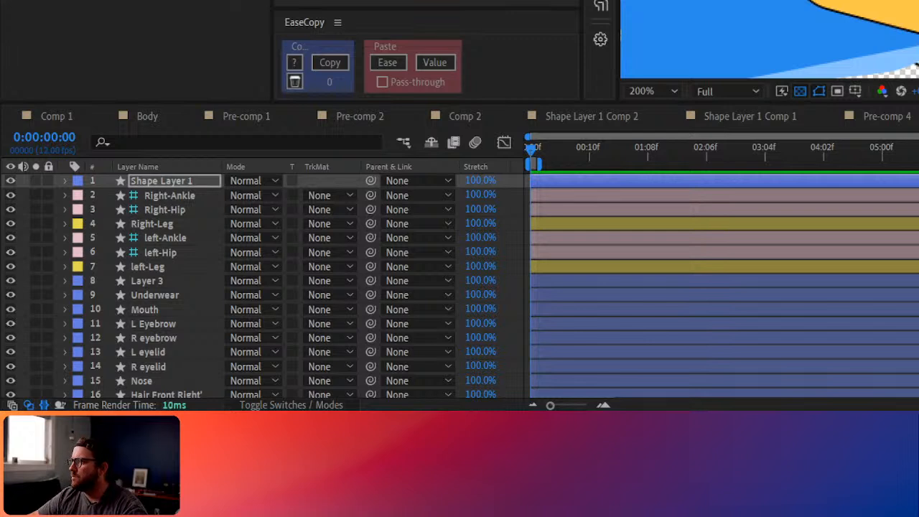
pyautogui.scroll(2, 769, 39)
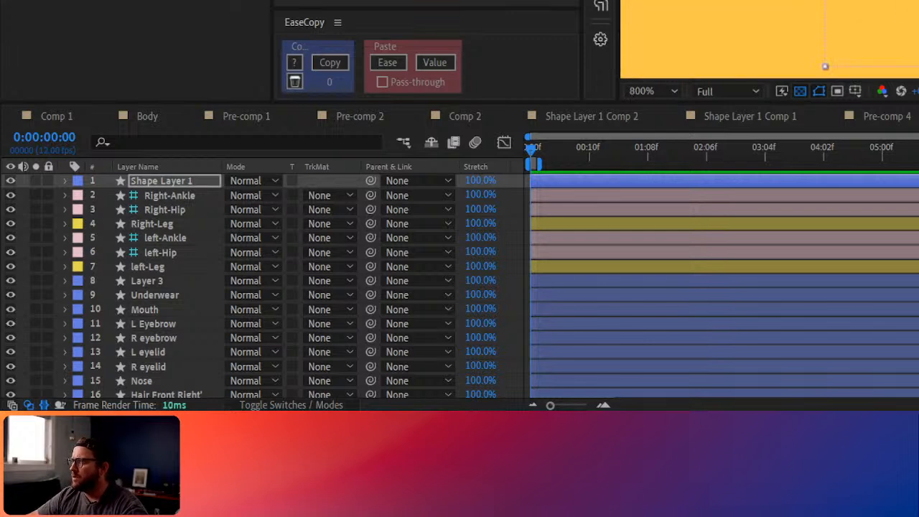
pyautogui.scroll(-1, 770, 39)
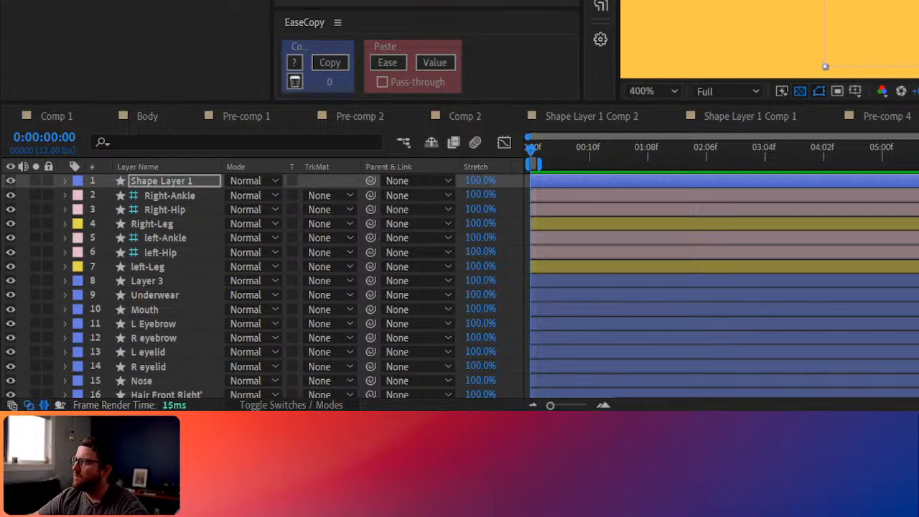
pyautogui.scroll(-2, 770, 39)
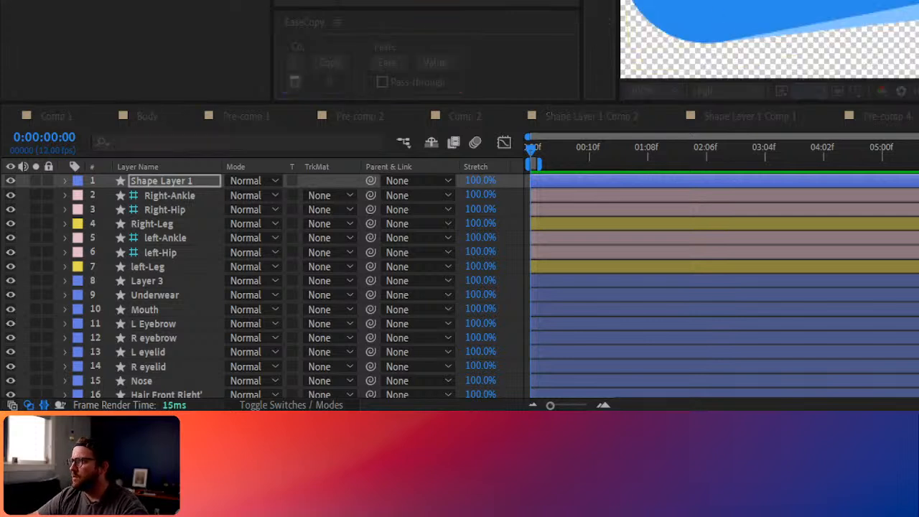
pyautogui.press('Return')
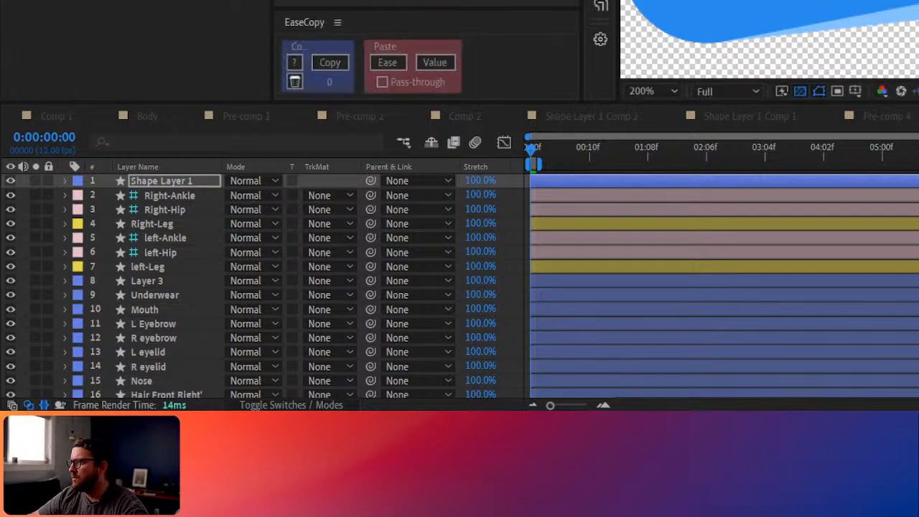
pyautogui.moveTo(898, 29); pyautogui.dragTo(628, 52)
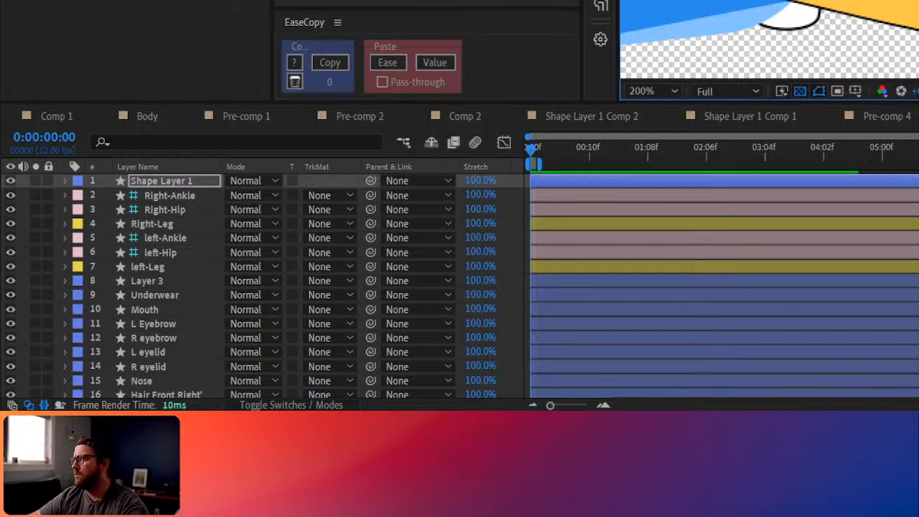
pyautogui.scroll(-1, 735, 29)
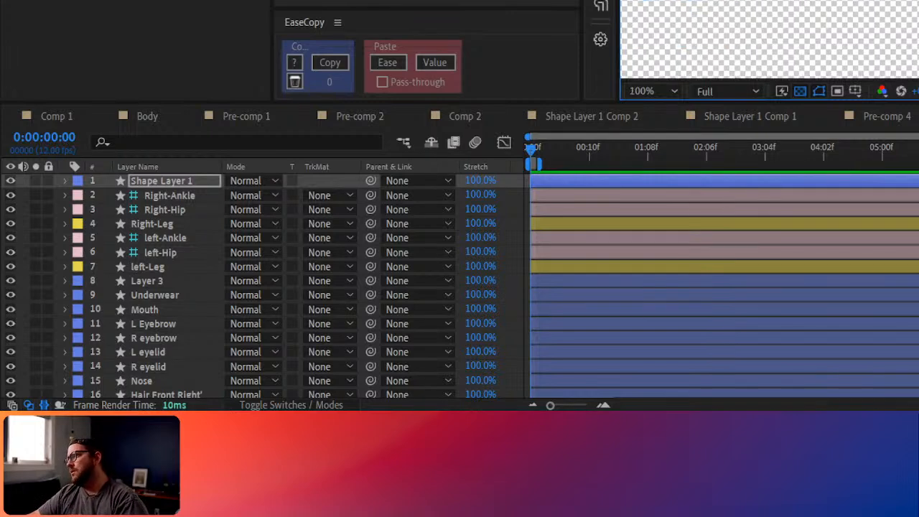
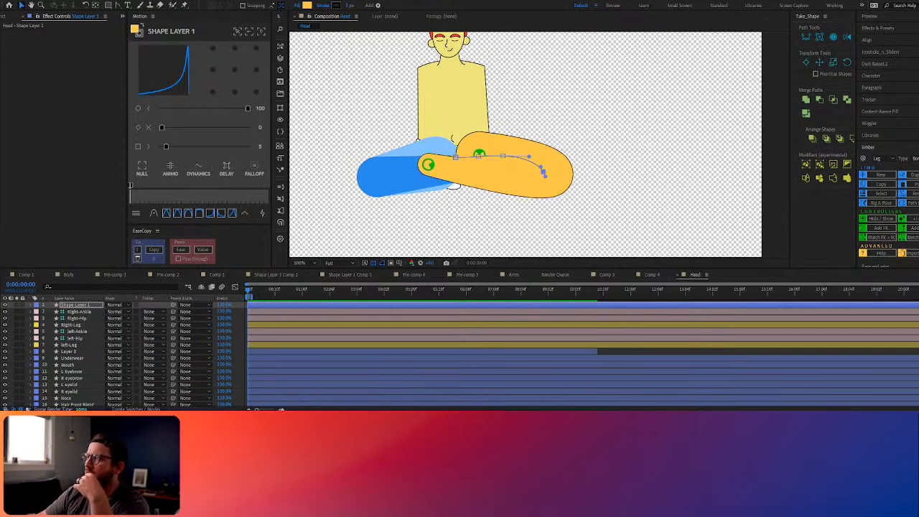
pyautogui.click(475, 165)
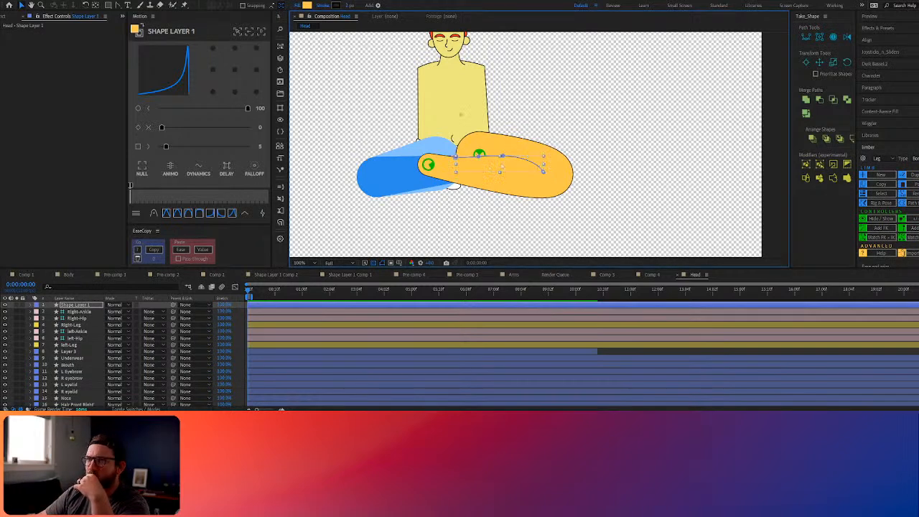
pyautogui.moveTo(508, 161); pyautogui.dragTo(503, 162)
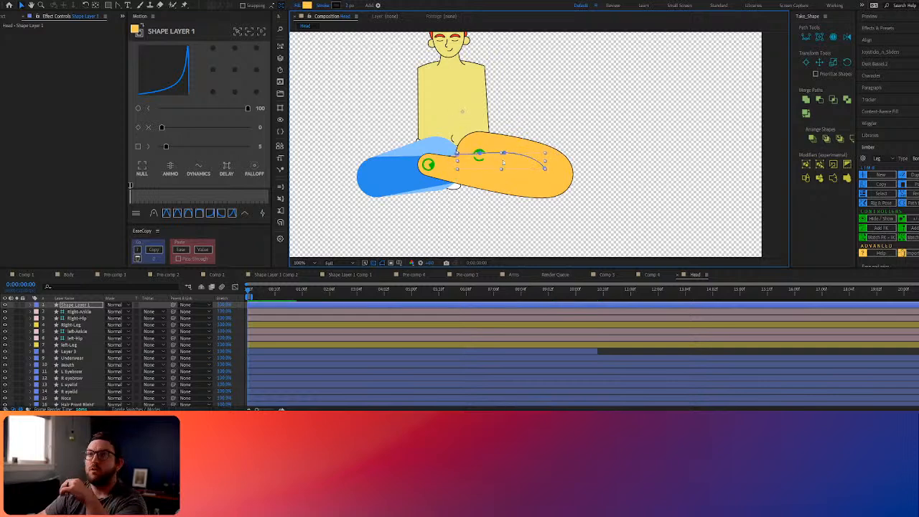
pyautogui.click(502, 162)
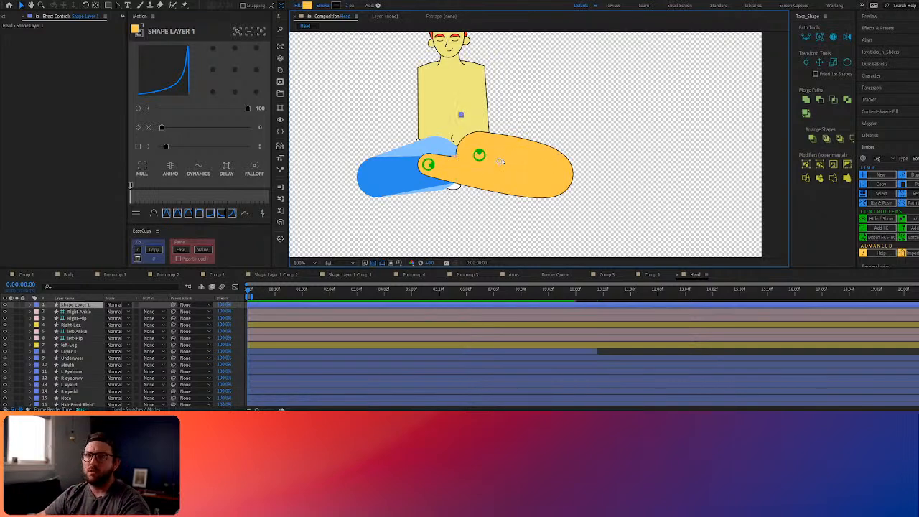
pyautogui.doubleClick(502, 162)
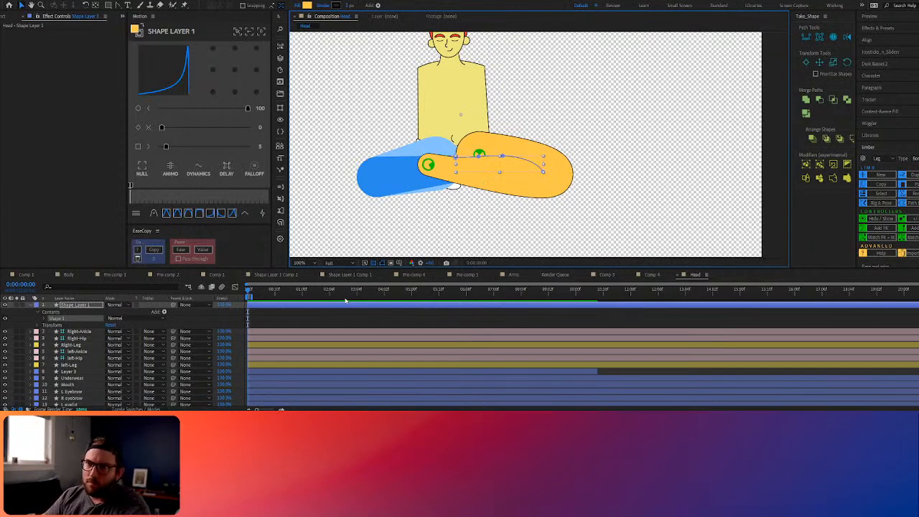
# Increase the Bone Curvature in the Limber settings of the Right-Ankle controller to make the right leg rounder
pyautogui.click(428, 165)
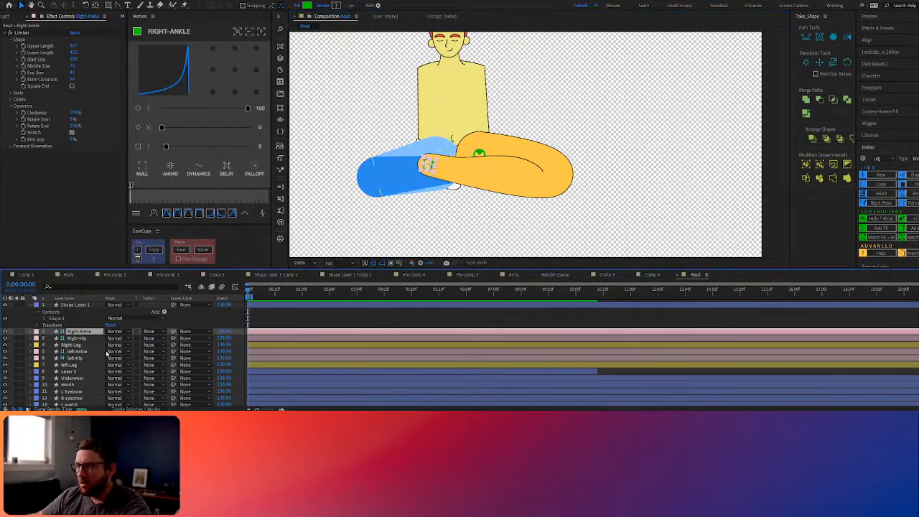
pyautogui.click(71, 345)
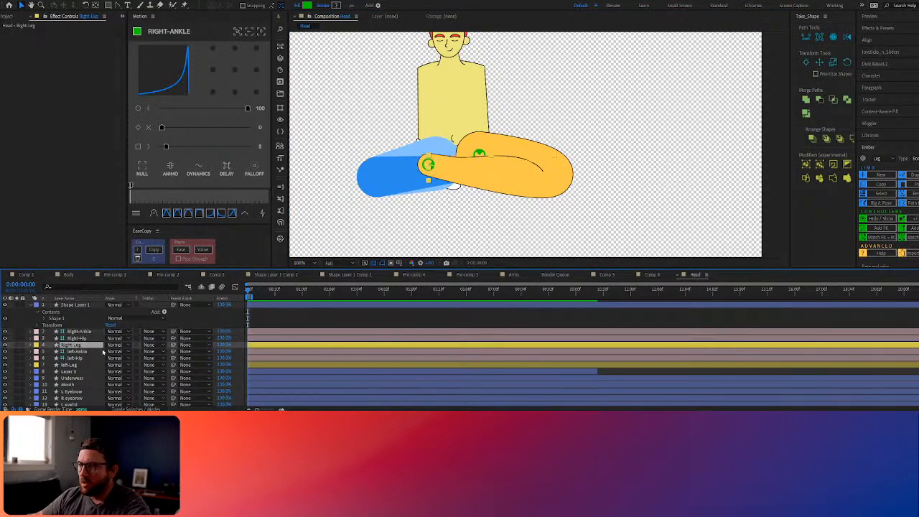
pyautogui.click(78, 332)
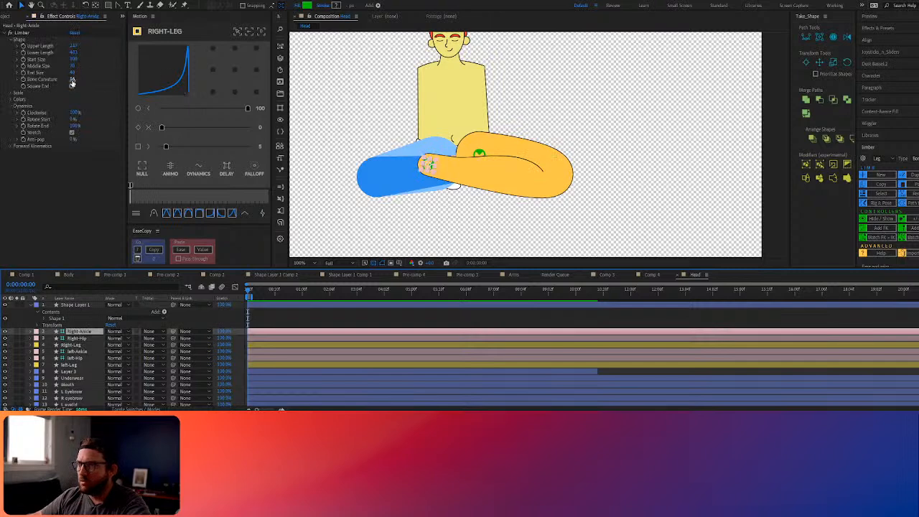
pyautogui.moveTo(72, 80); pyautogui.dragTo(78, 81)
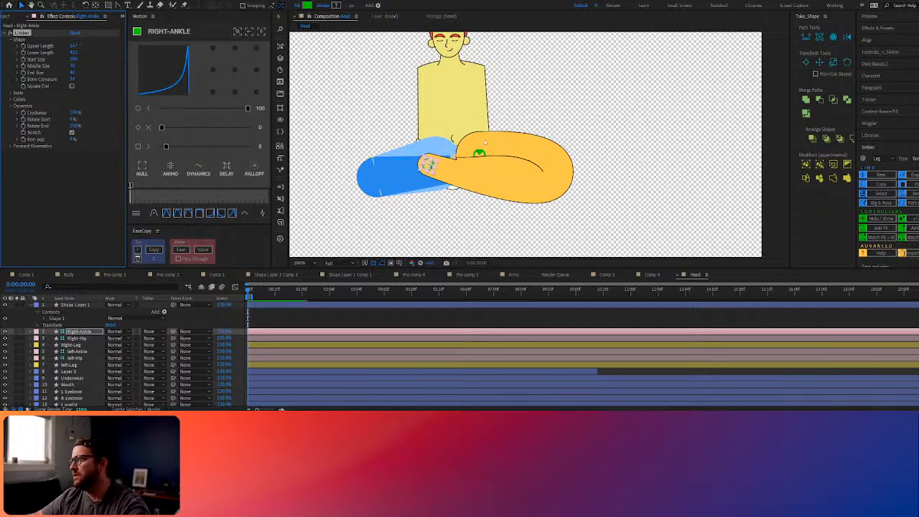
# Reshape the crease path by moving its start point to the right leg's inner fold and smoothing the curve from there
pyautogui.click(499, 163)
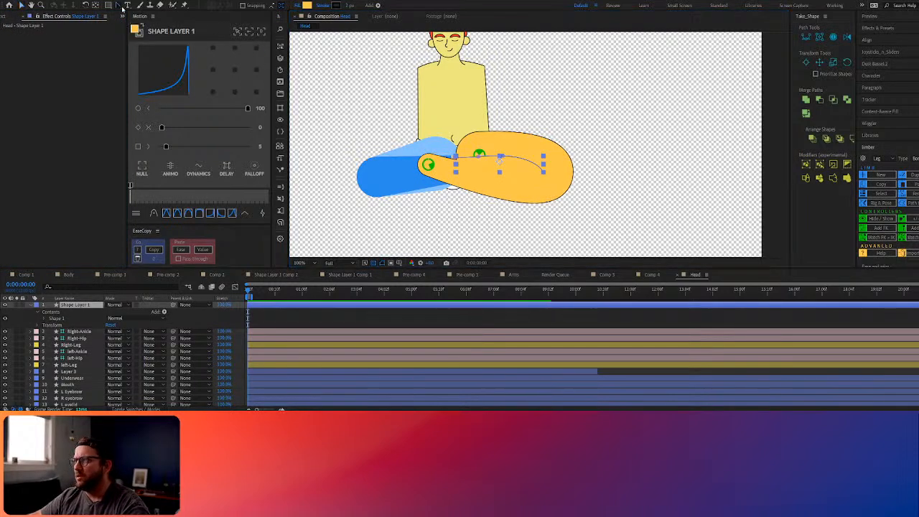
pyautogui.press('g')
pyautogui.scroll(5, 456, 164)
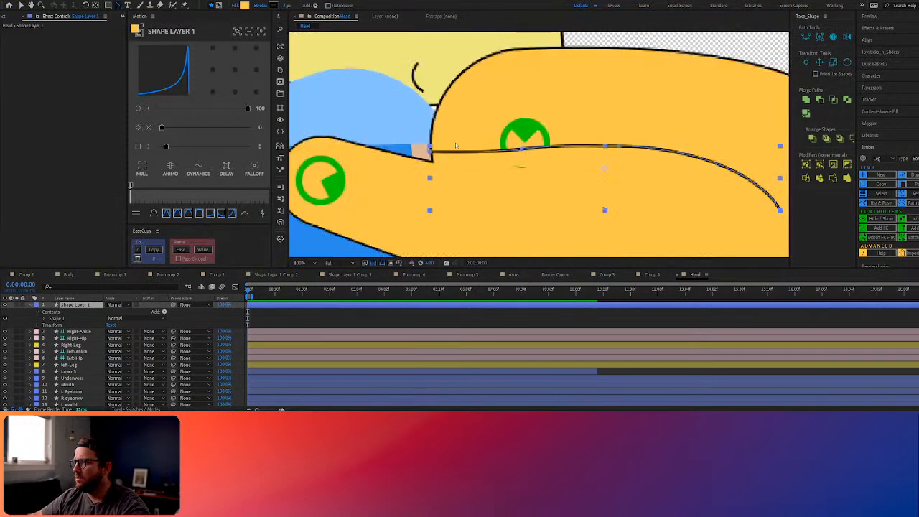
pyautogui.moveTo(430, 152); pyautogui.dragTo(431, 161)
pyautogui.moveTo(517, 157); pyautogui.dragTo(510, 162)
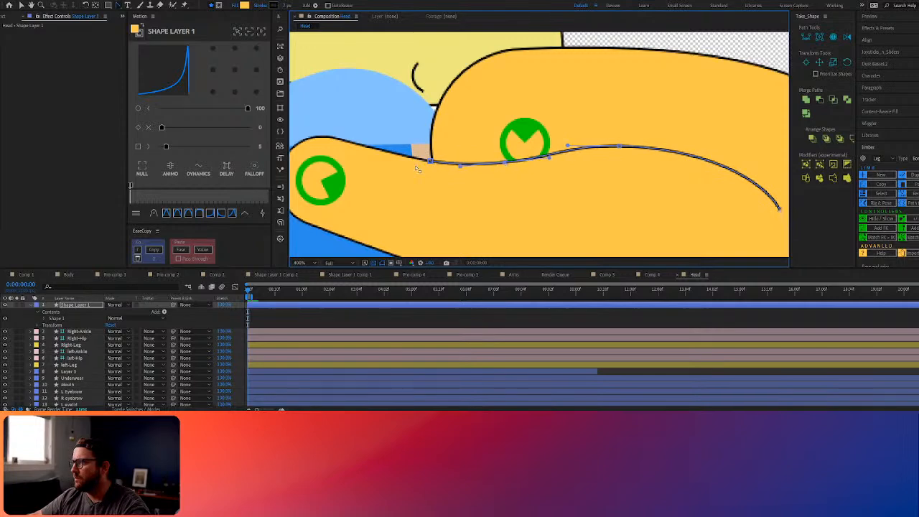
pyautogui.click(618, 149)
pyautogui.scroll(-4, 621, 151)
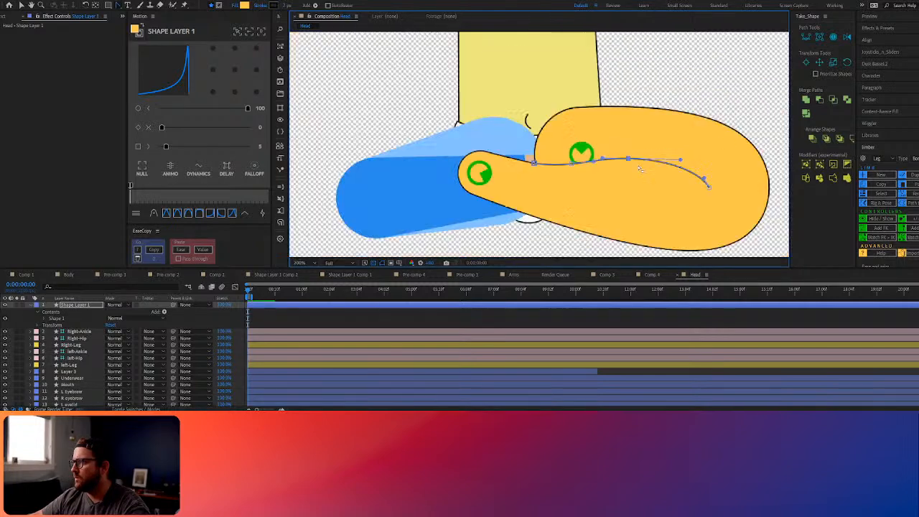
pyautogui.scroll(2, 679, 180)
pyautogui.scroll(-1, 681, 190)
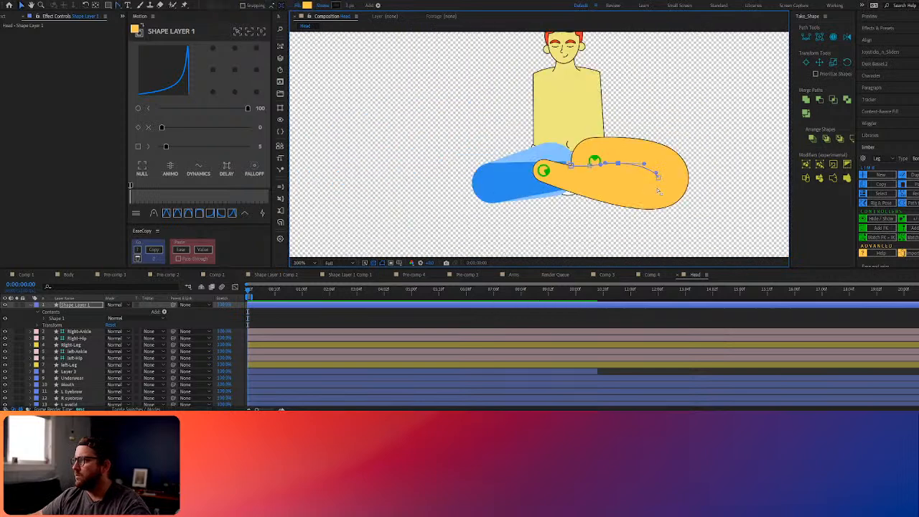
pyautogui.moveTo(644, 194); pyautogui.dragTo(593, 210)
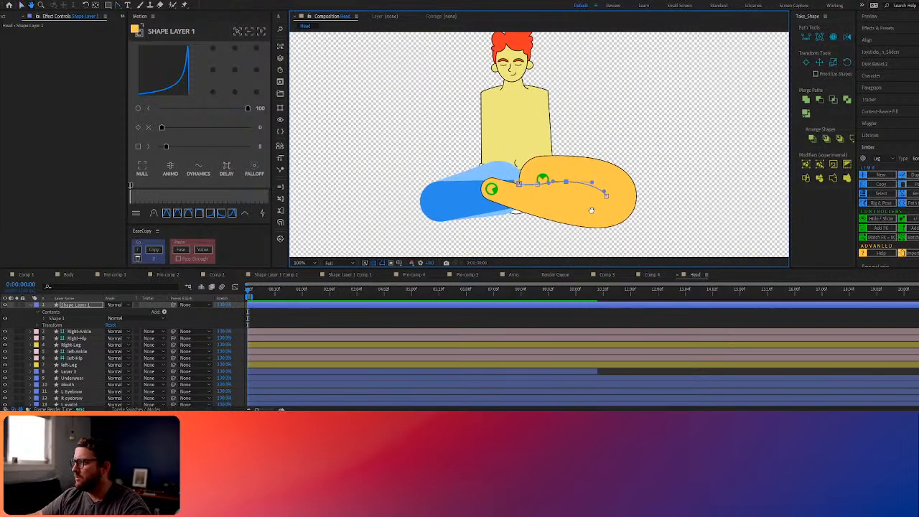
pyautogui.click(529, 319)
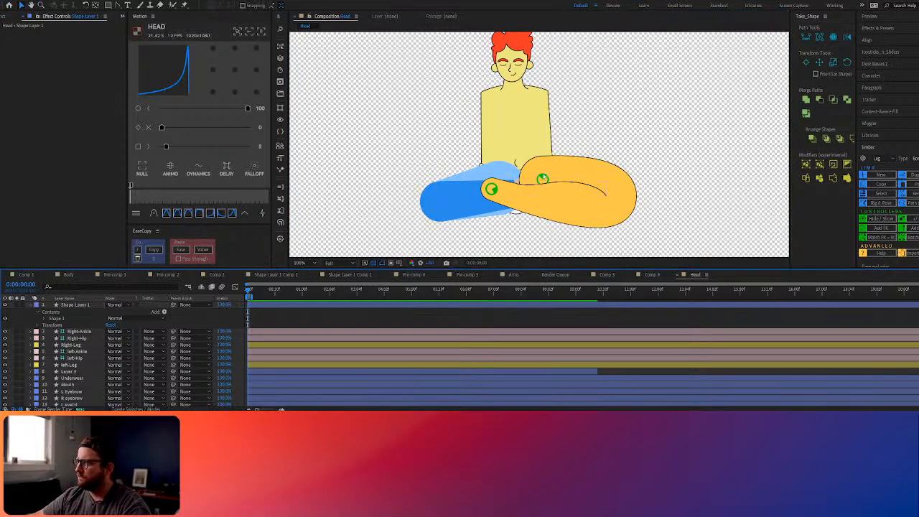
# Try moving the right hip controller slightly down, and undo the move
pyautogui.click(542, 178)
pyautogui.moveTo(542, 181); pyautogui.dragTo(542, 186)
pyautogui.hotkey('ctrl', 'z')
# Parent the crease layer, Shape Layer 1, to the Right-Ankle controller
pyautogui.click(591, 188)
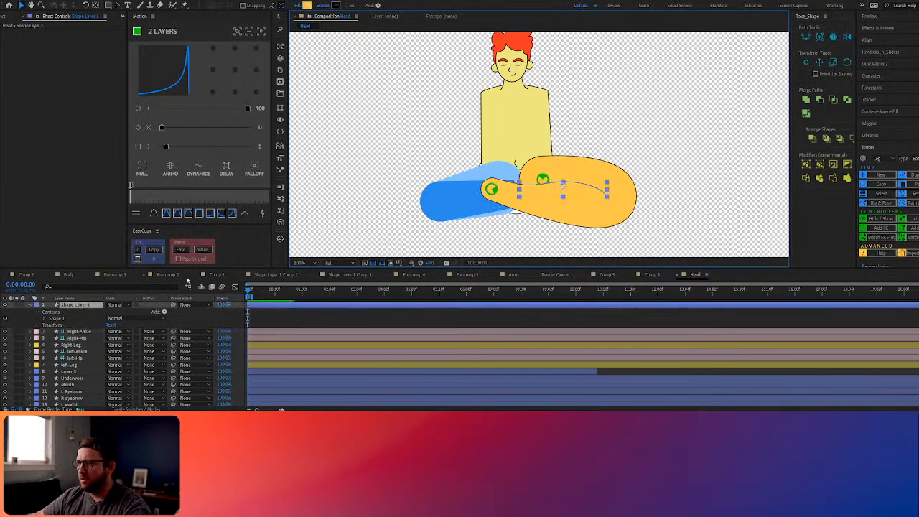
pyautogui.moveTo(173, 305); pyautogui.dragTo(91, 332)
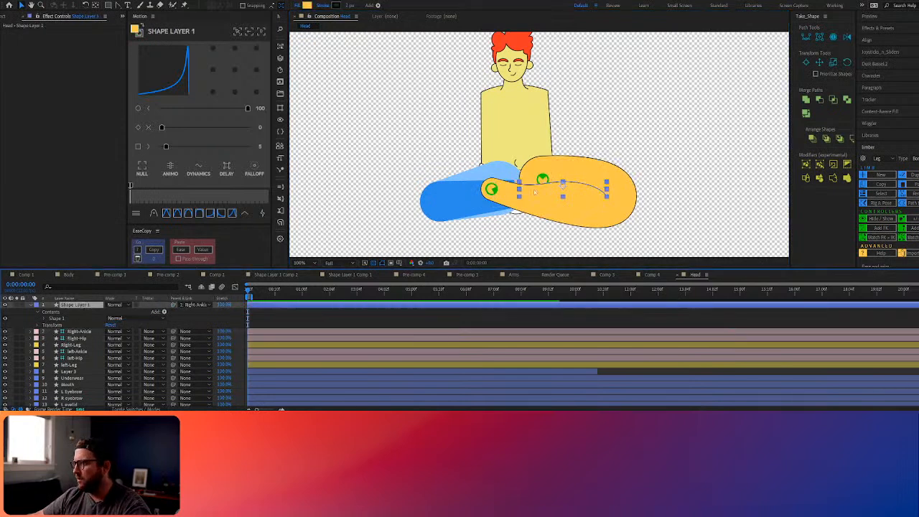
# Test the right leg's rig by stretching the leg out straight to the side, and undo the stretch
pyautogui.click(543, 180)
pyautogui.keyDown('shift'); pyautogui.click(492, 190); pyautogui.keyUp('shift')
pyautogui.moveTo(543, 179); pyautogui.dragTo(744, 192)
pyautogui.click(491, 225)
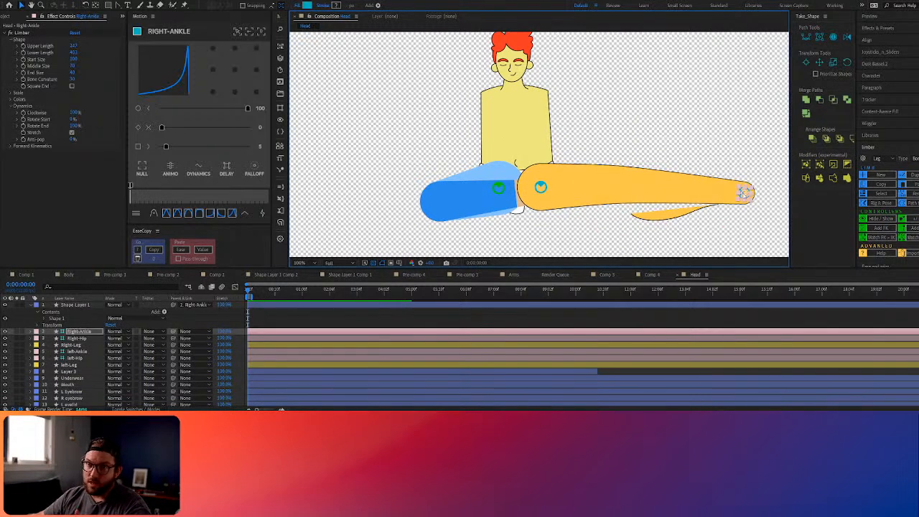
pyautogui.hotkey('ctrl', 'z')
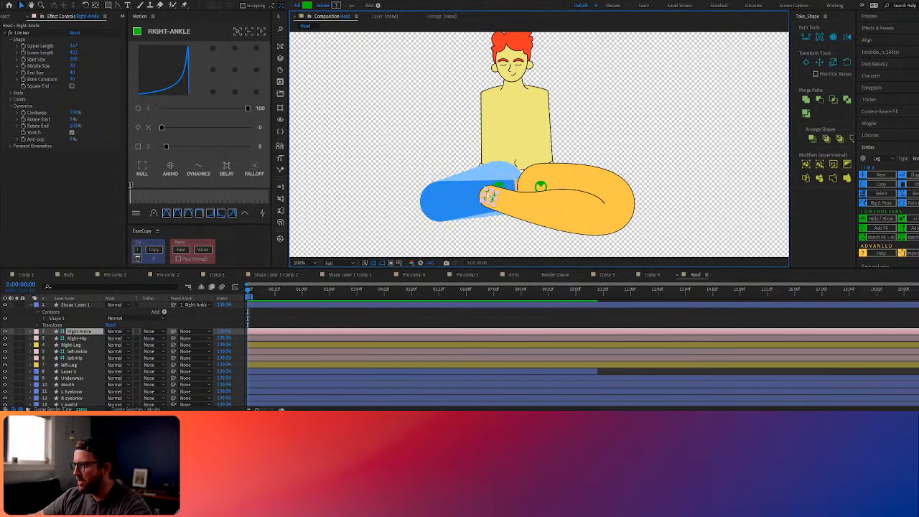
# Fine-tune the right ankle controller's position so the crease meets the leg's inner fold, looking at the crossed legs in Comp 1 for comparison
pyautogui.moveTo(490, 196)
pyautogui.mouseDown()
pyautogui.moveTo(489, 209)
pyautogui.moveTo(493, 185)
pyautogui.moveTo(491, 198)
pyautogui.mouseUp()
pyautogui.click(30, 275)
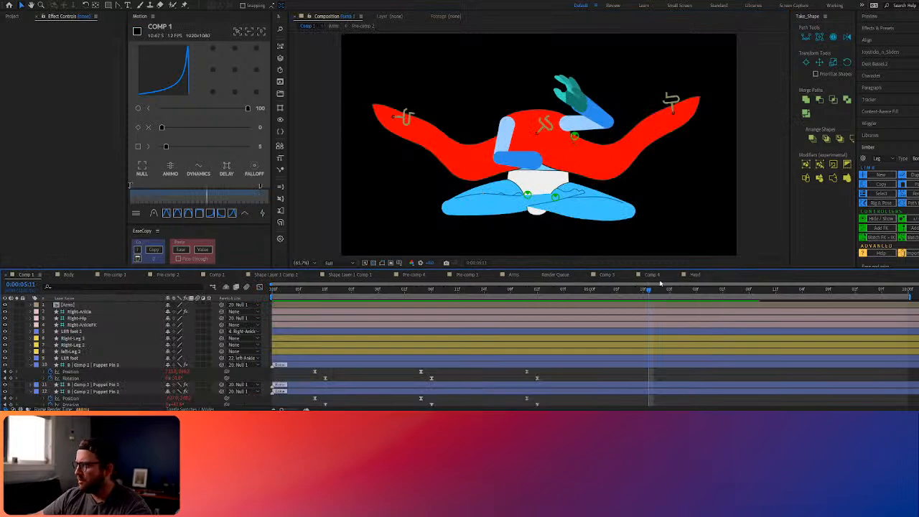
pyautogui.click(695, 275)
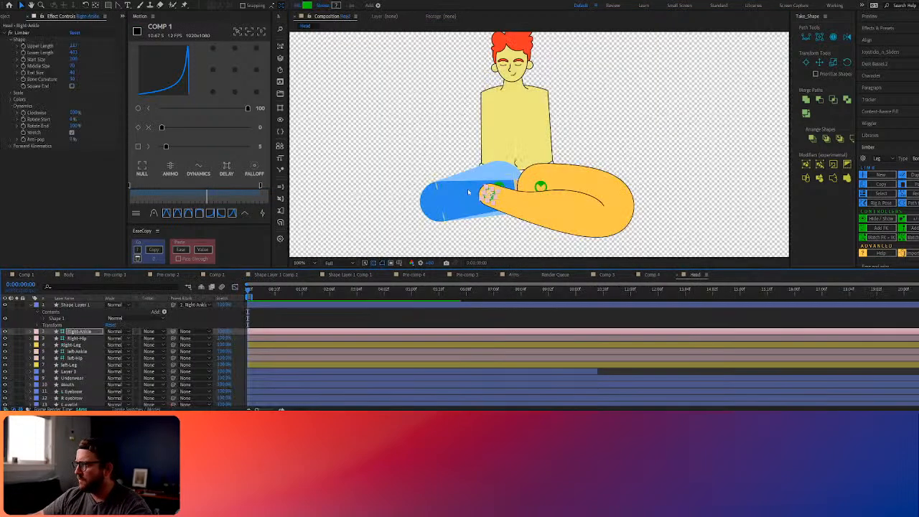
pyautogui.moveTo(489, 194)
pyautogui.mouseDown()
pyautogui.moveTo(511, 218)
pyautogui.moveTo(507, 229)
pyautogui.moveTo(489, 207)
pyautogui.mouseUp()
pyautogui.scroll(1, 491, 208)
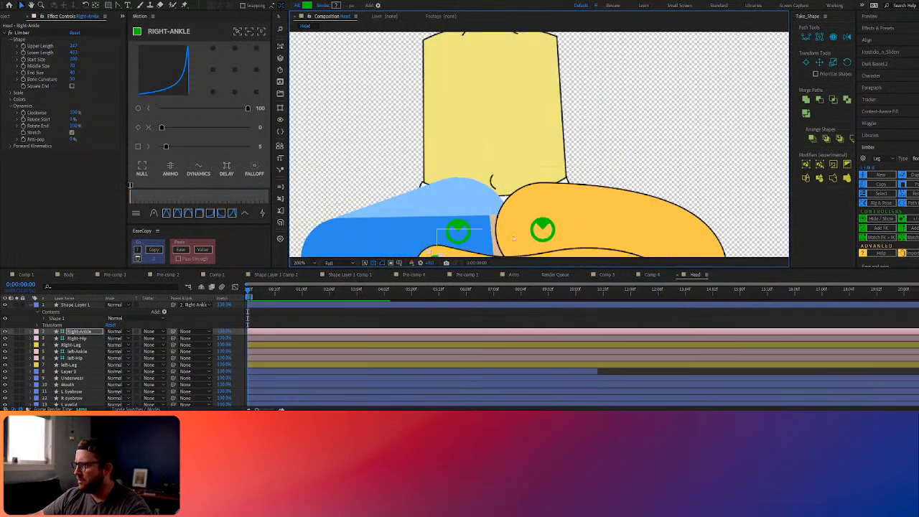
pyautogui.scroll(3, 513, 239)
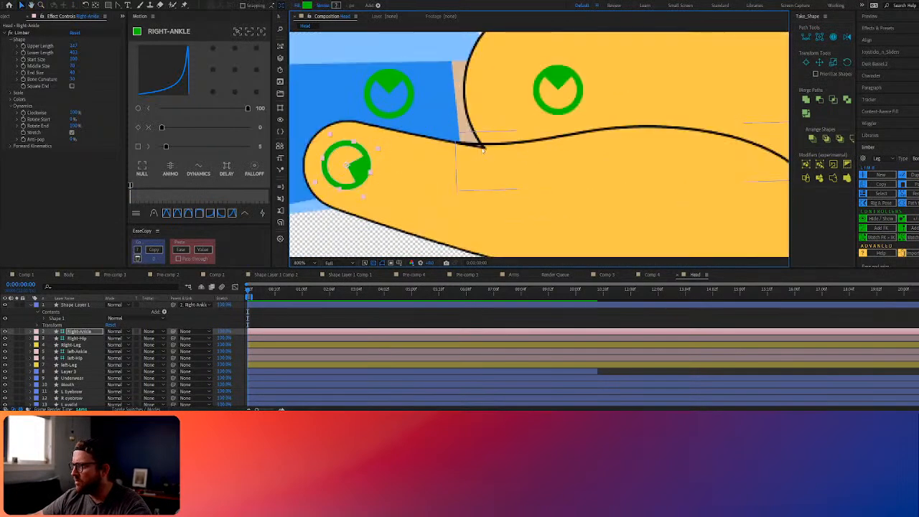
pyautogui.scroll(-3, 485, 149)
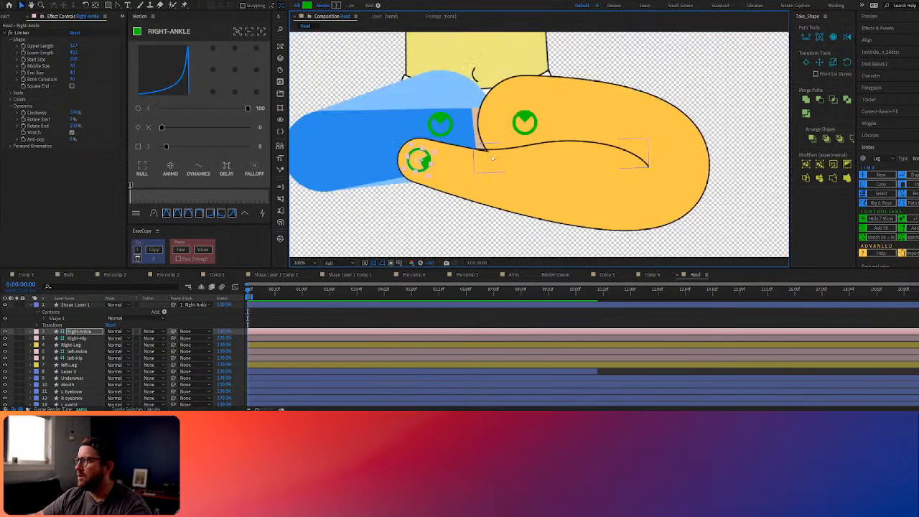
pyautogui.moveTo(420, 162)
pyautogui.mouseDown()
pyautogui.moveTo(426, 141)
pyautogui.moveTo(443, 147)
pyautogui.moveTo(425, 147)
pyautogui.moveTo(433, 188)
pyautogui.moveTo(429, 172)
pyautogui.mouseUp()
pyautogui.scroll(-1, 645, 171)
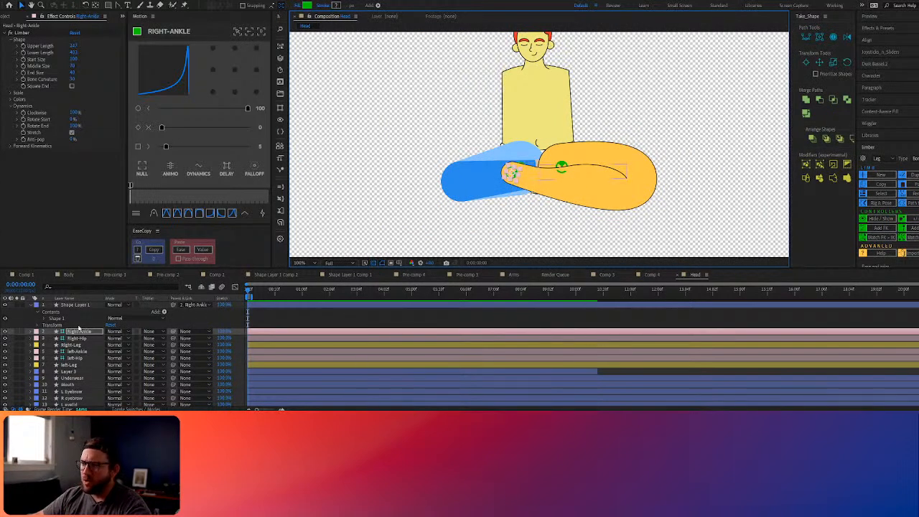
# Copy the Right-Leg limb with Limber and paste its look onto the left-Leg layer
pyautogui.click(95, 347)
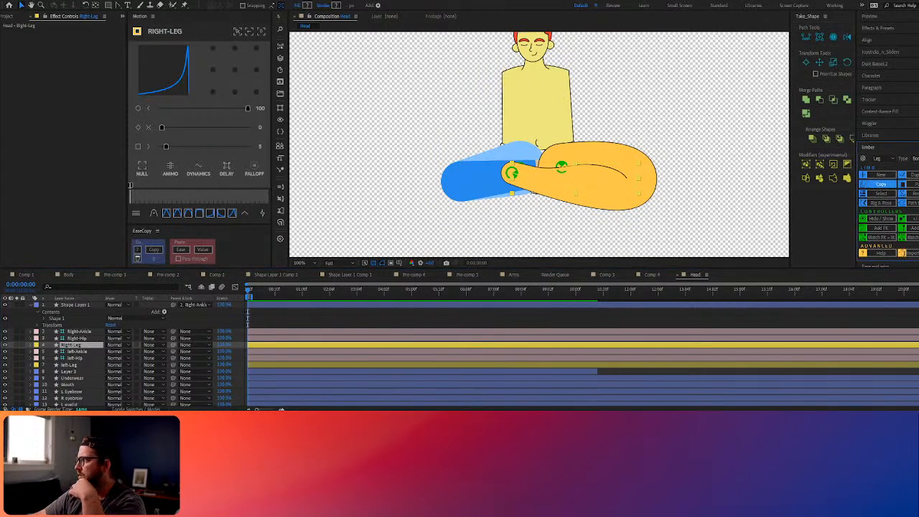
pyautogui.moveTo(857, 184); pyautogui.dragTo(824, 184)
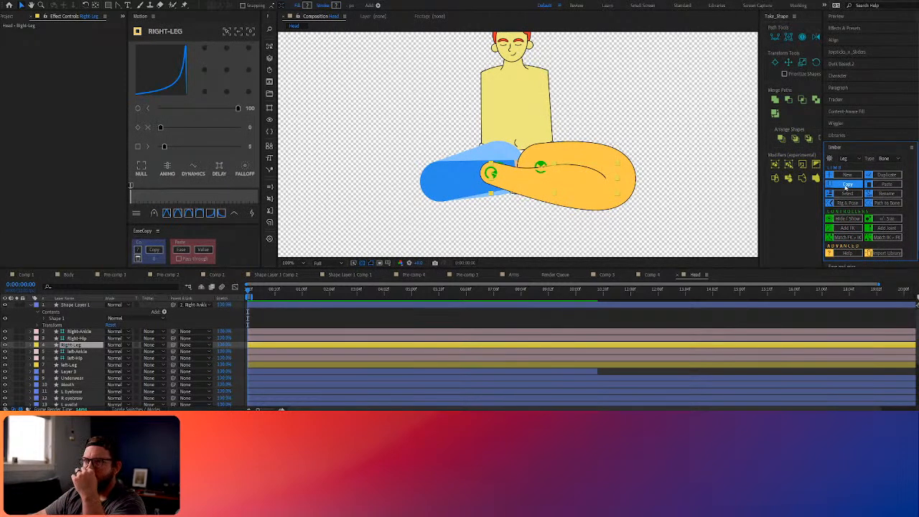
pyautogui.click(66, 364)
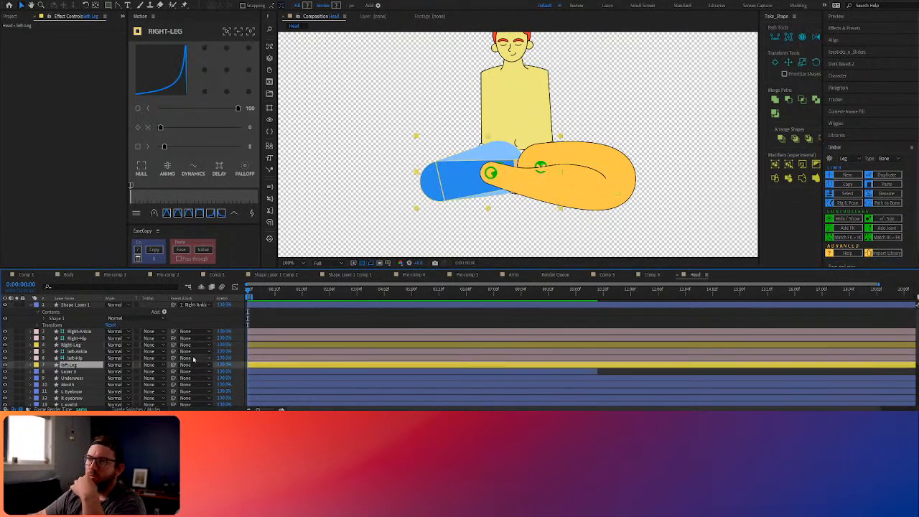
pyautogui.click(887, 184)
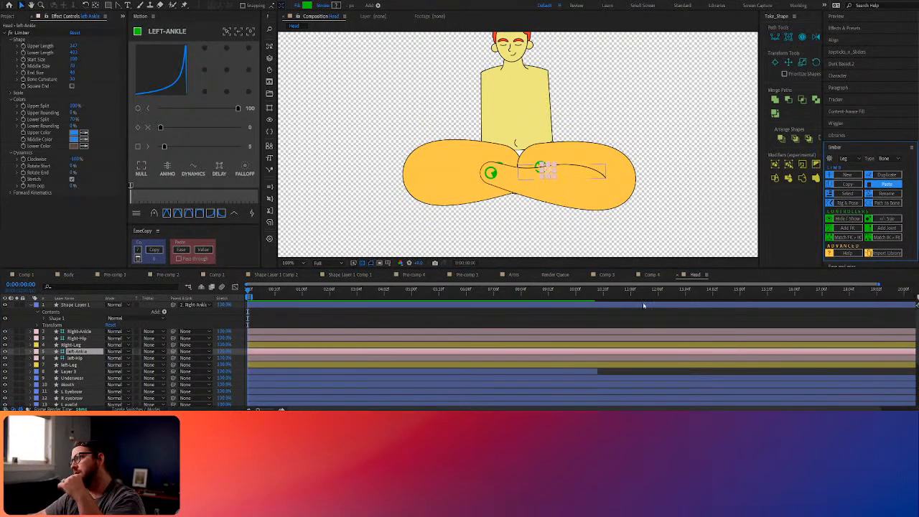
pyautogui.click(454, 173)
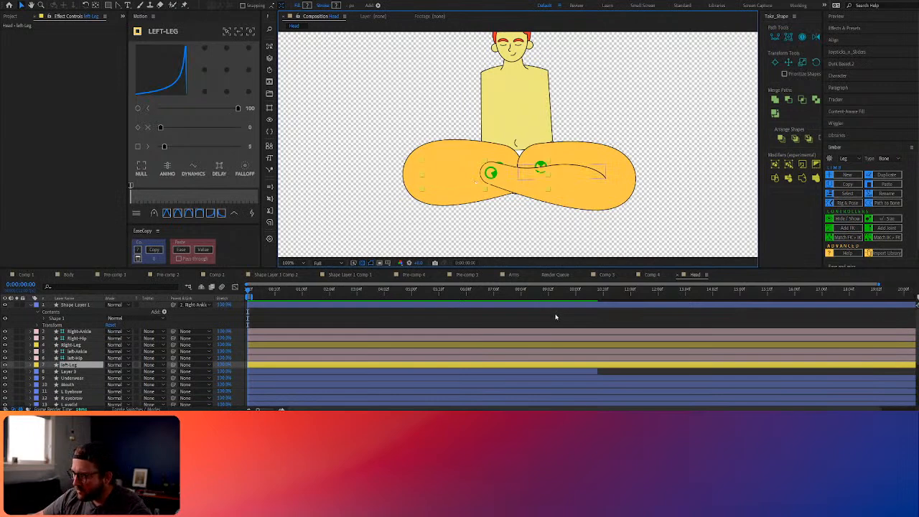
# Duplicate the crease layer Shape Layer 1 and parent the copy to the left-Ankle controller
pyautogui.click(596, 178)
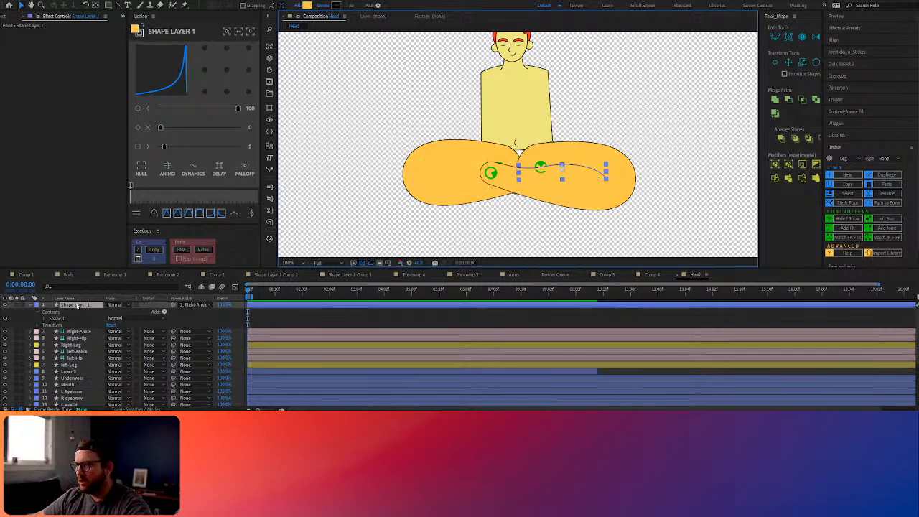
pyautogui.hotkey('ctrl', 'd')
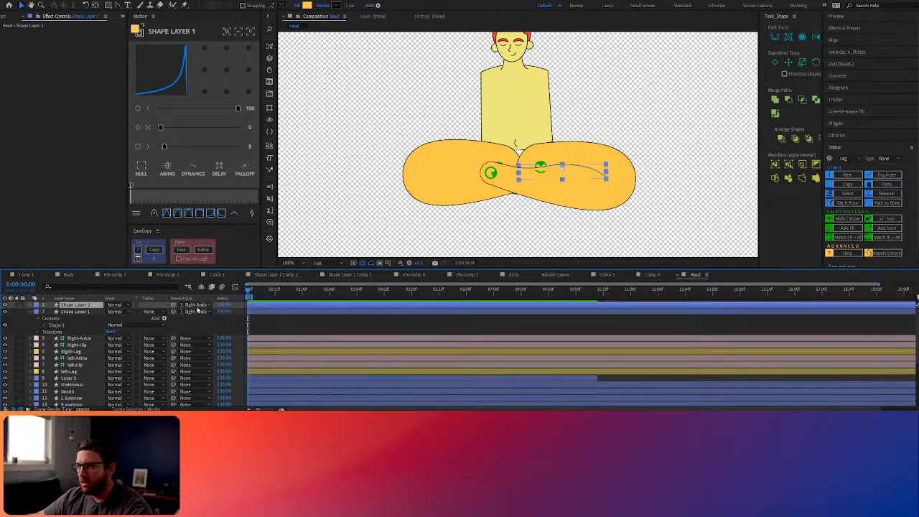
pyautogui.click(192, 306)
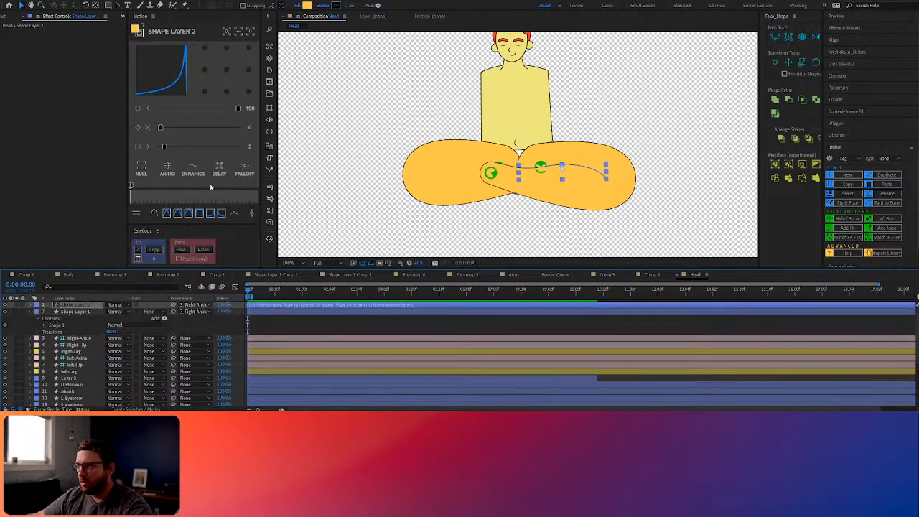
pyautogui.click(208, 158)
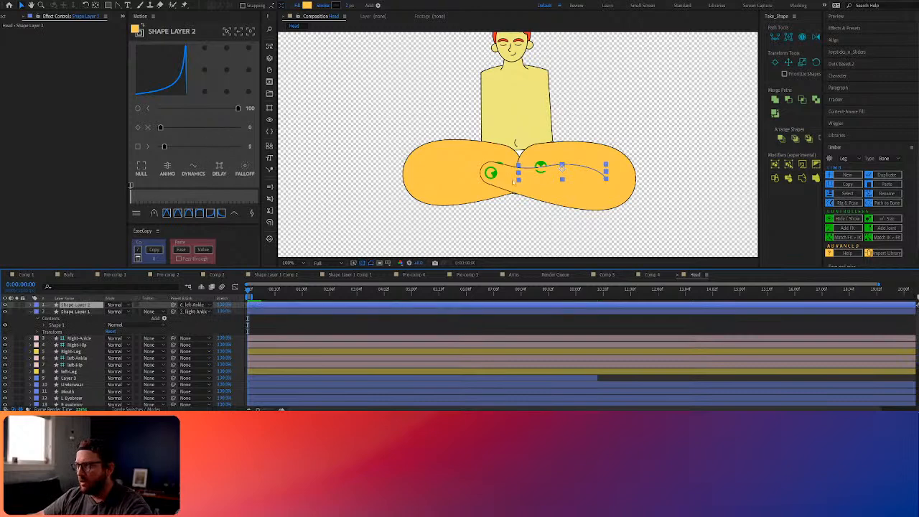
# Flip the duplicated crease horizontally about its inner end so that it lies across the left leg
pyautogui.click(117, 5)
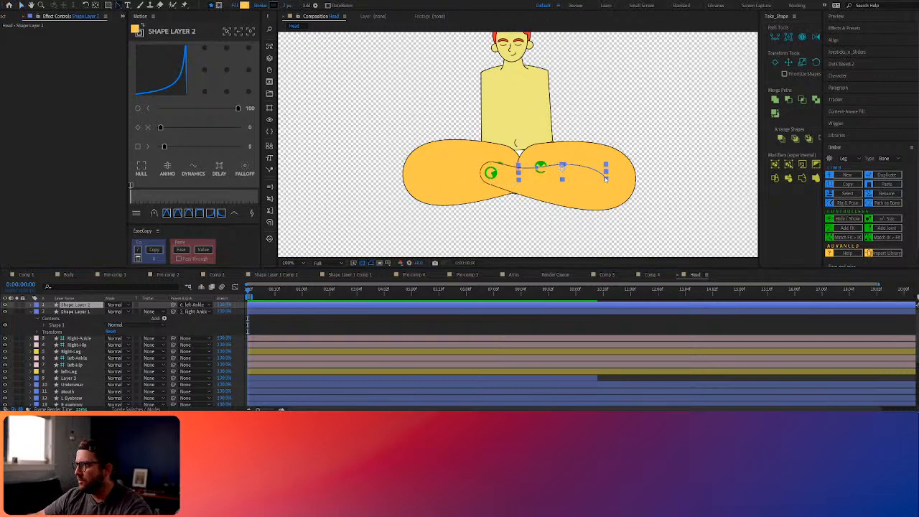
pyautogui.press('v')
pyautogui.moveTo(607, 175); pyautogui.dragTo(428, 166)
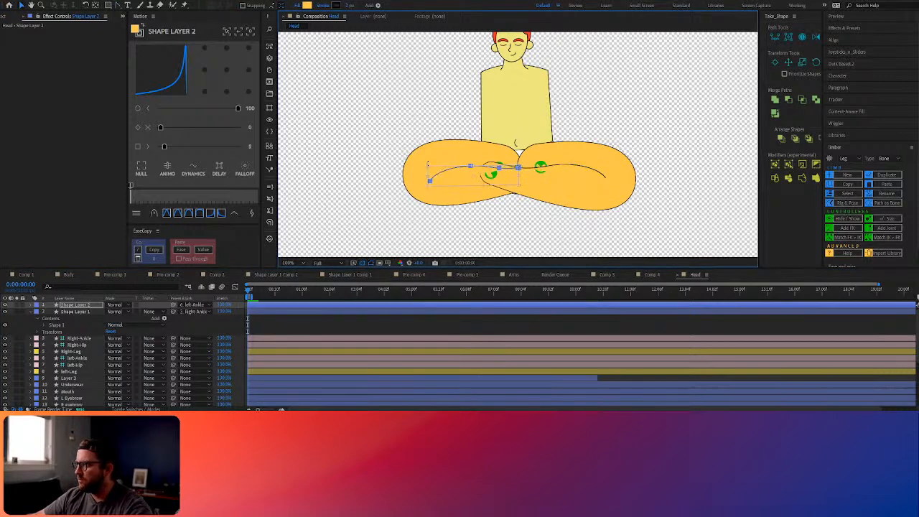
# Hide the Right-Leg layer and adjust the flipped crease's position and angle so its inner end meets the left leg's fold
pyautogui.moveTo(481, 173); pyautogui.dragTo(482, 168)
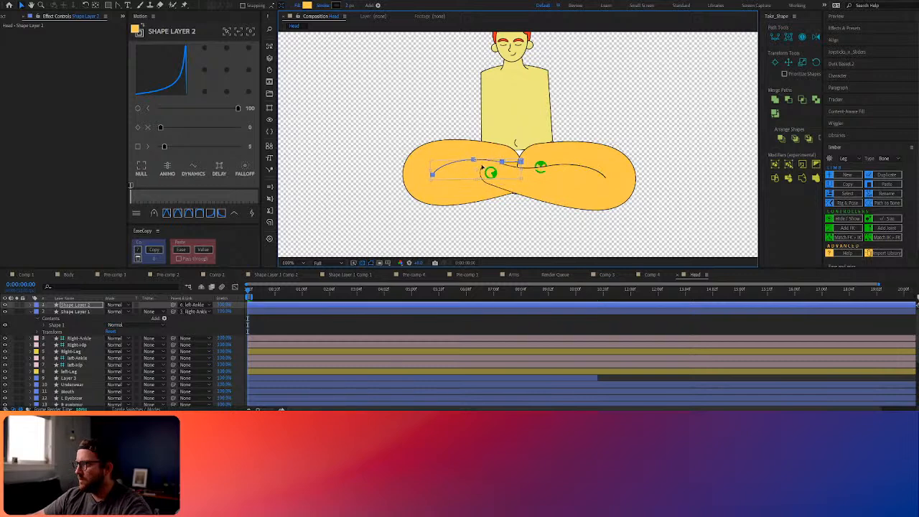
pyautogui.moveTo(537, 160); pyautogui.dragTo(537, 165)
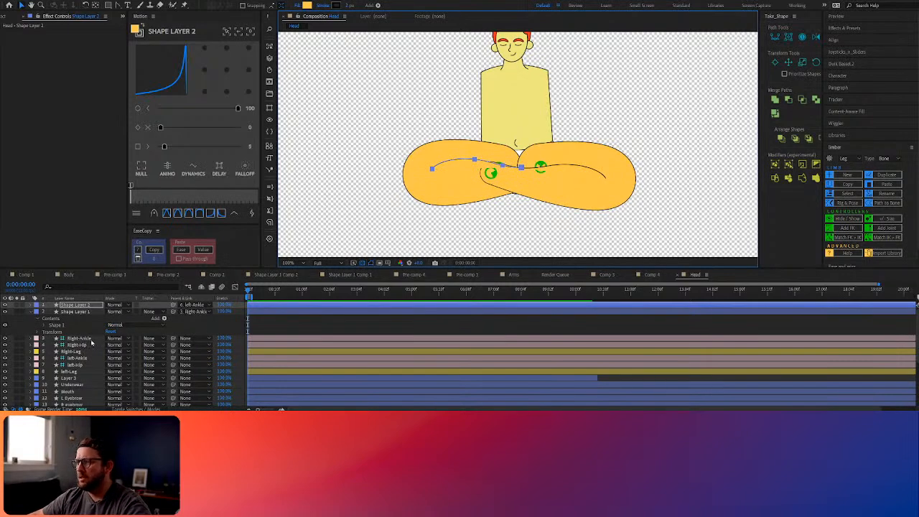
pyautogui.click(34, 305)
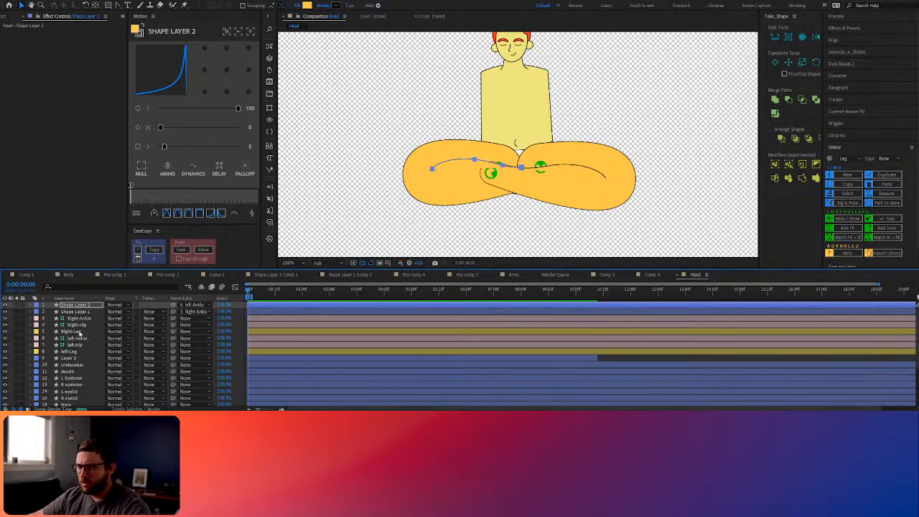
pyautogui.click(4, 331)
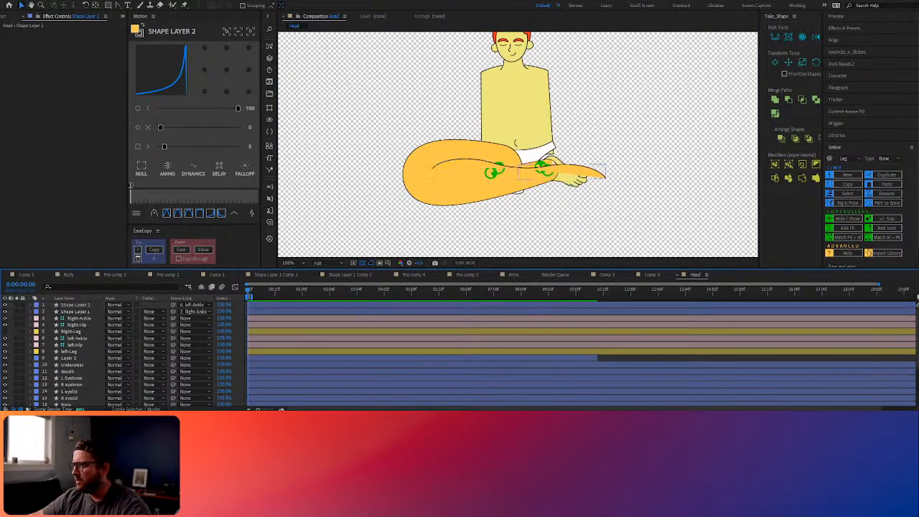
pyautogui.scroll(2, 545, 158)
pyautogui.click(489, 162)
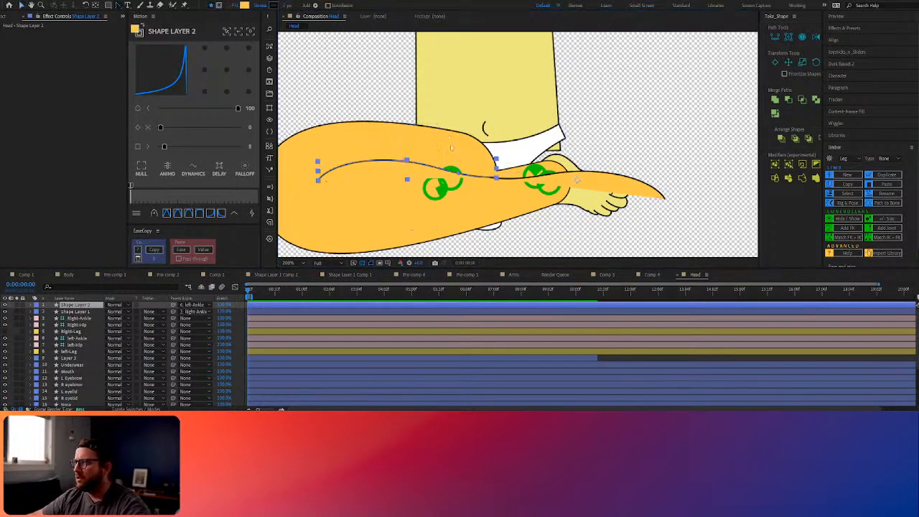
pyautogui.click(495, 177)
pyautogui.hotkey('ctrl', 't')
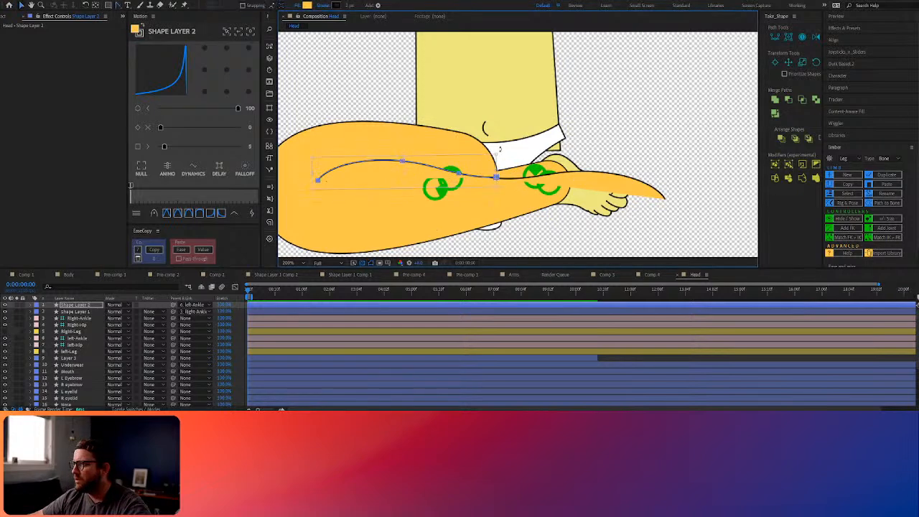
pyautogui.moveTo(500, 148); pyautogui.dragTo(498, 147)
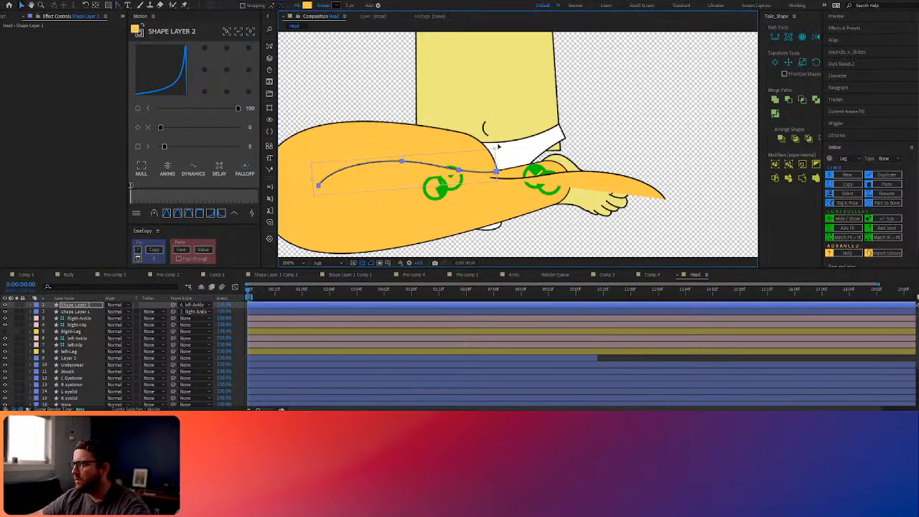
pyautogui.press('Return')
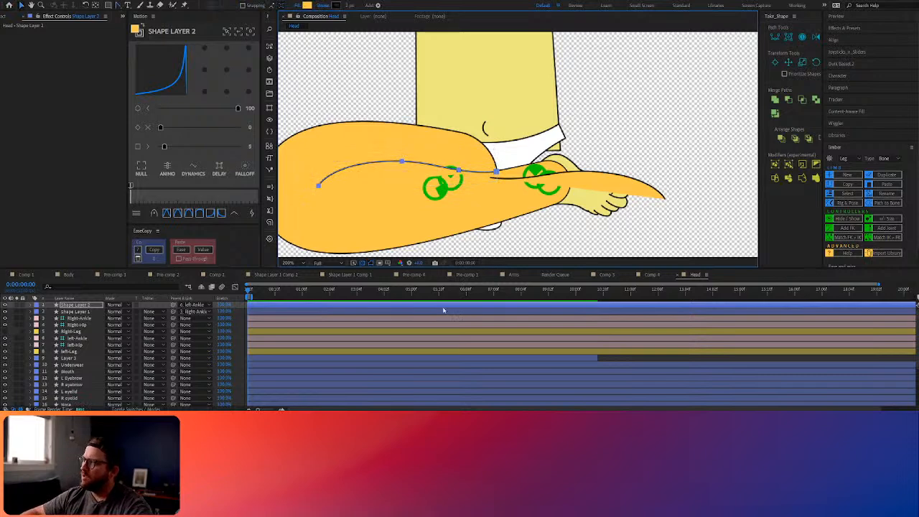
# Try moving the left-Ankle controller to test how the parented crease follows the leg
pyautogui.click(631, 361)
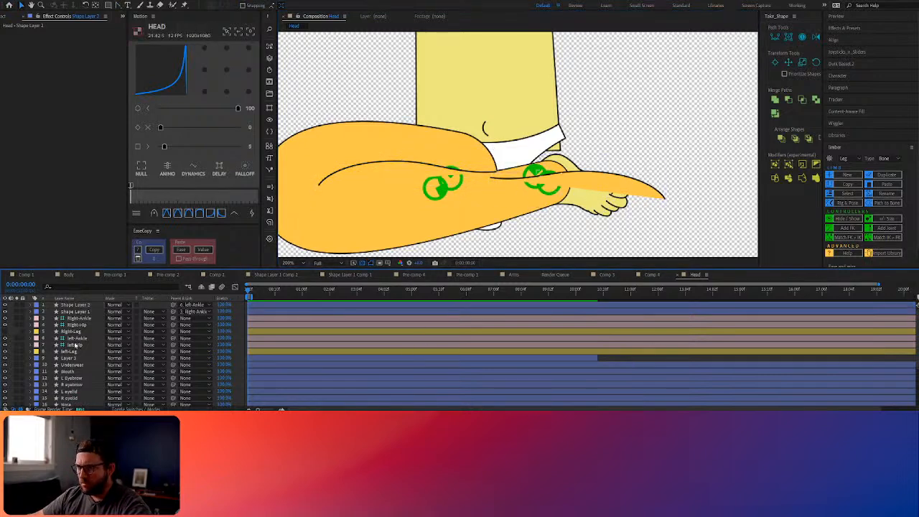
pyautogui.click(77, 338)
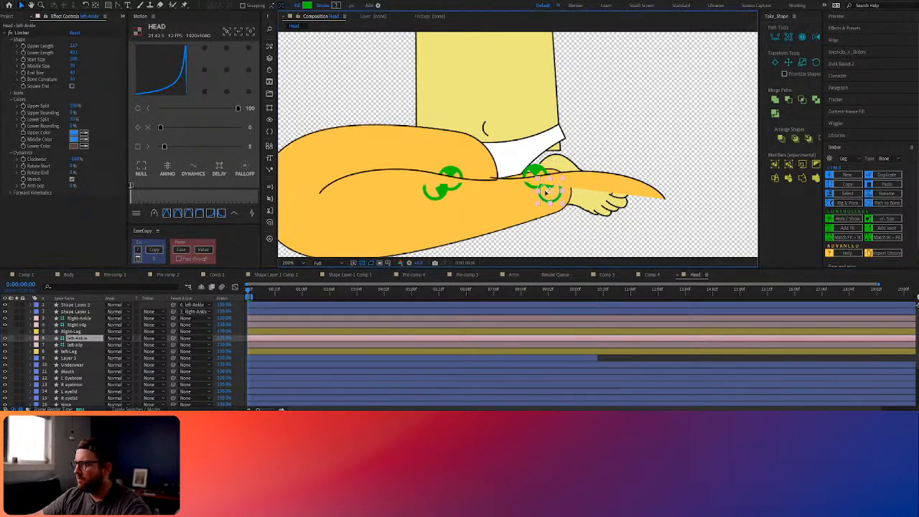
pyautogui.moveTo(547, 189)
pyautogui.mouseDown()
pyautogui.moveTo(543, 157)
pyautogui.moveTo(545, 179)
pyautogui.mouseUp()
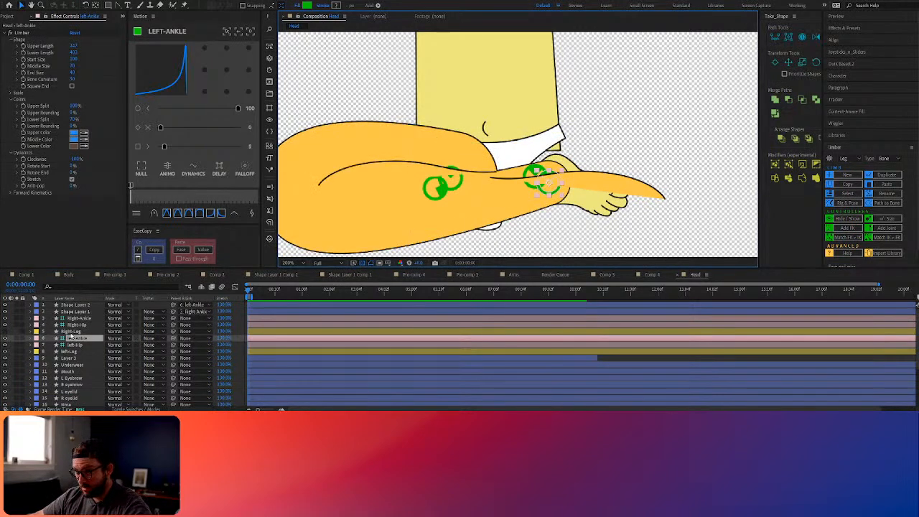
# Remove Shape Layer 2's parent and set the left-Ankle controller's Limber Rotate End to 100%
pyautogui.click(81, 305)
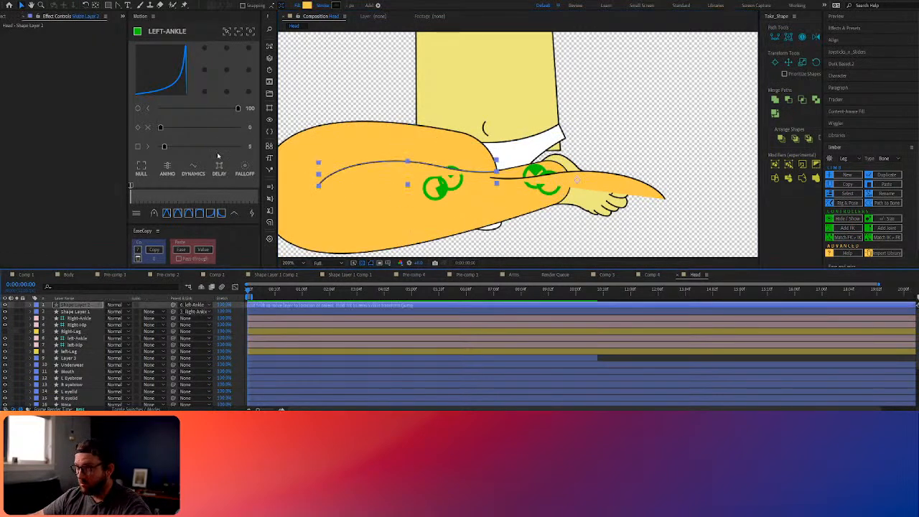
pyautogui.click(76, 338)
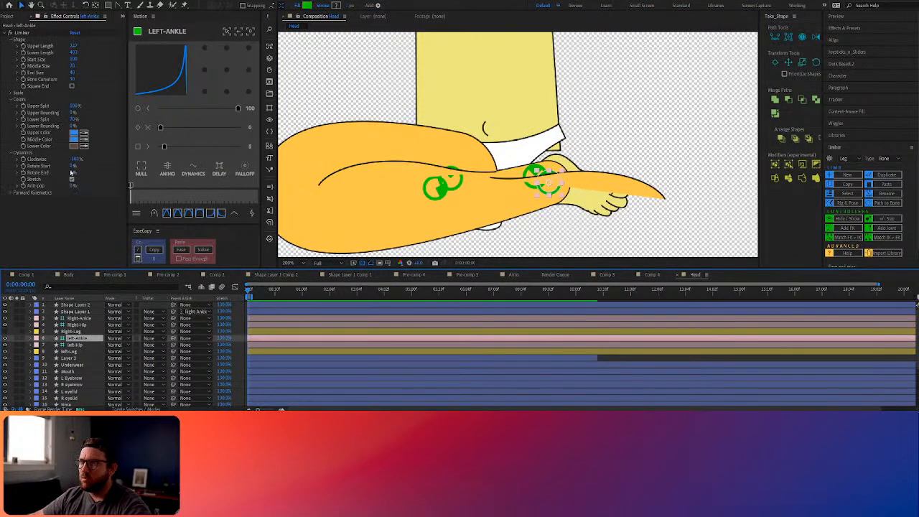
pyautogui.moveTo(72, 173); pyautogui.dragTo(154, 173)
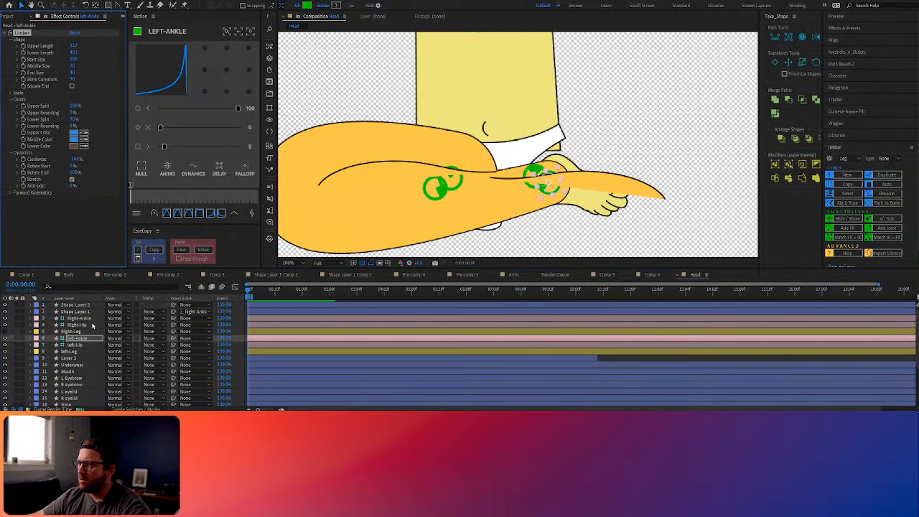
# Parent Shape Layer 2 back to the left-Ankle controller and inspect the crease's inner end at the leg fold
pyautogui.click(186, 306)
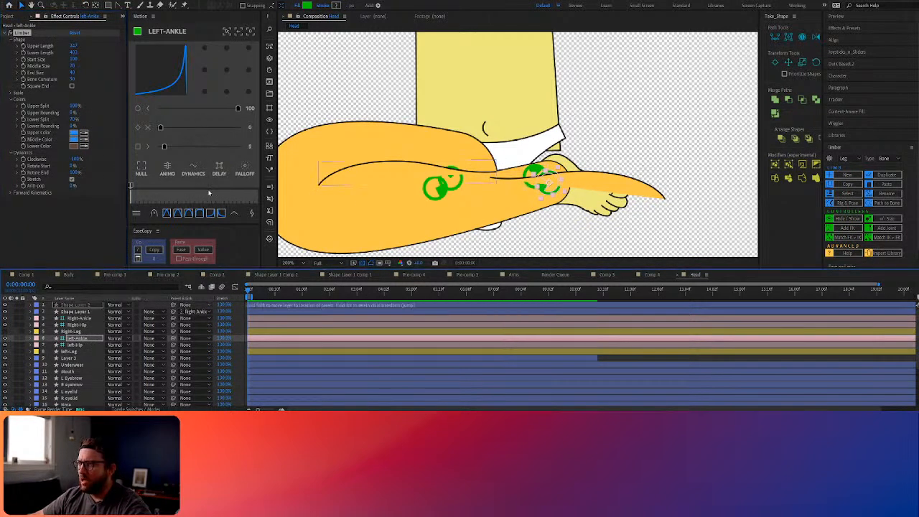
pyautogui.moveTo(209, 156); pyautogui.dragTo(551, 188)
pyautogui.click(490, 167)
pyautogui.scroll(2, 491, 167)
pyautogui.scroll(1, 499, 167)
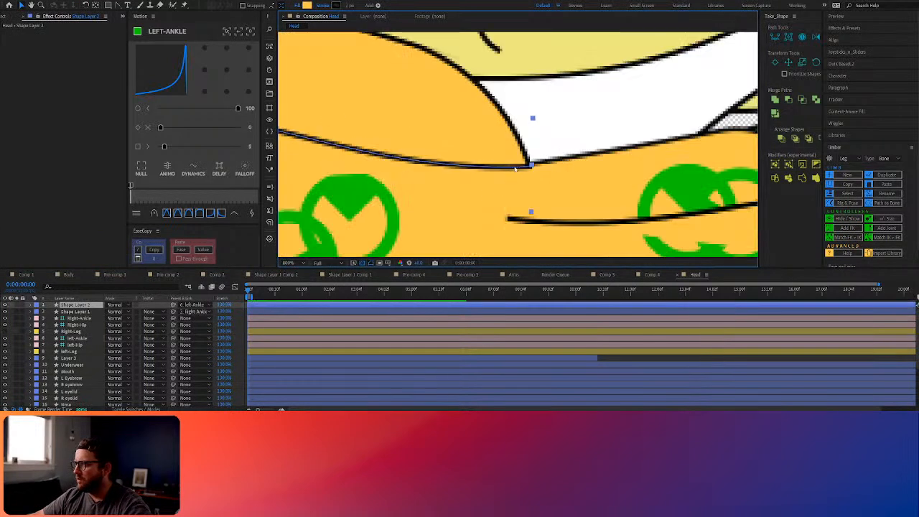
pyautogui.scroll(-1, 522, 172)
pyautogui.scroll(-2, 523, 173)
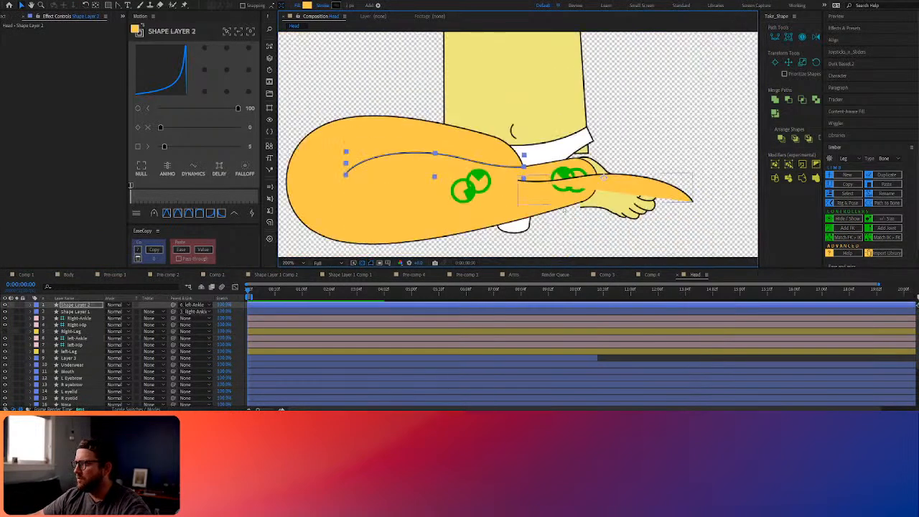
pyautogui.scroll(-1, 593, 204)
pyautogui.scroll(1, 589, 204)
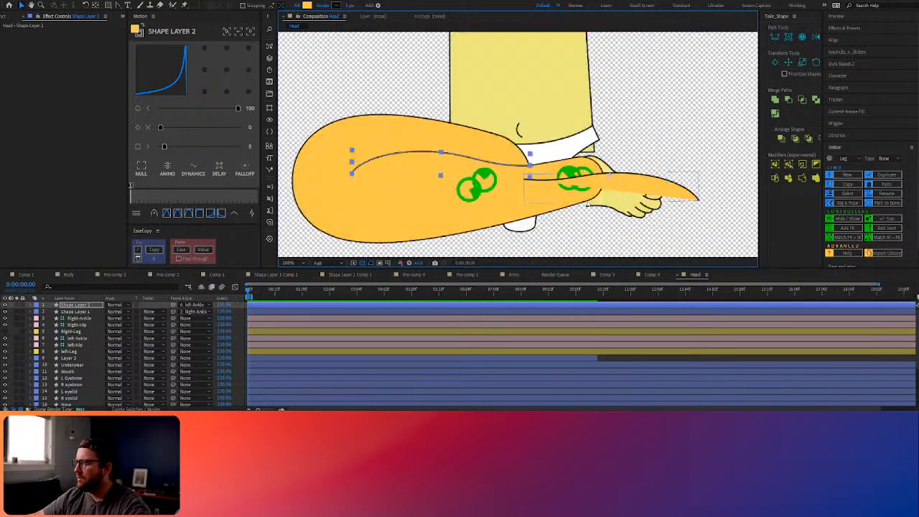
# Rename the foot artwork layer, Layer 3, as Right Foot
pyautogui.click(627, 206)
pyautogui.moveTo(626, 198); pyautogui.dragTo(627, 201)
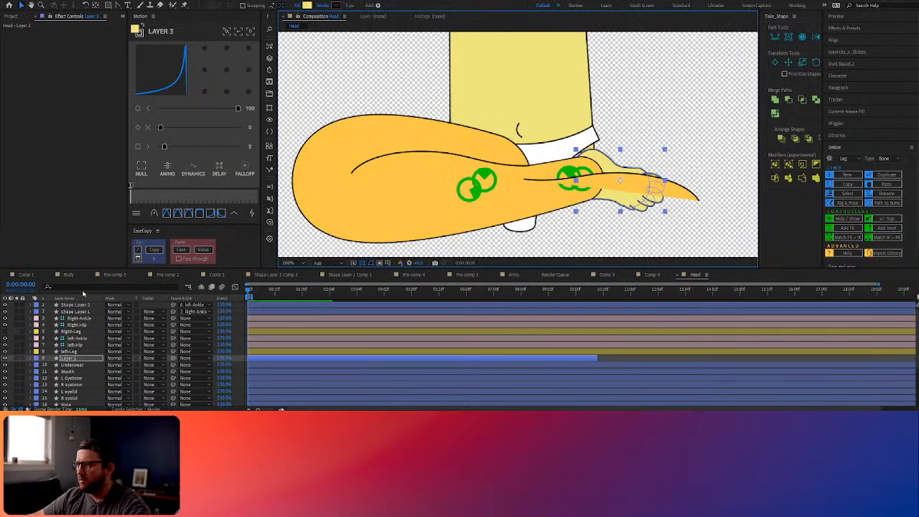
pyautogui.press('Return')
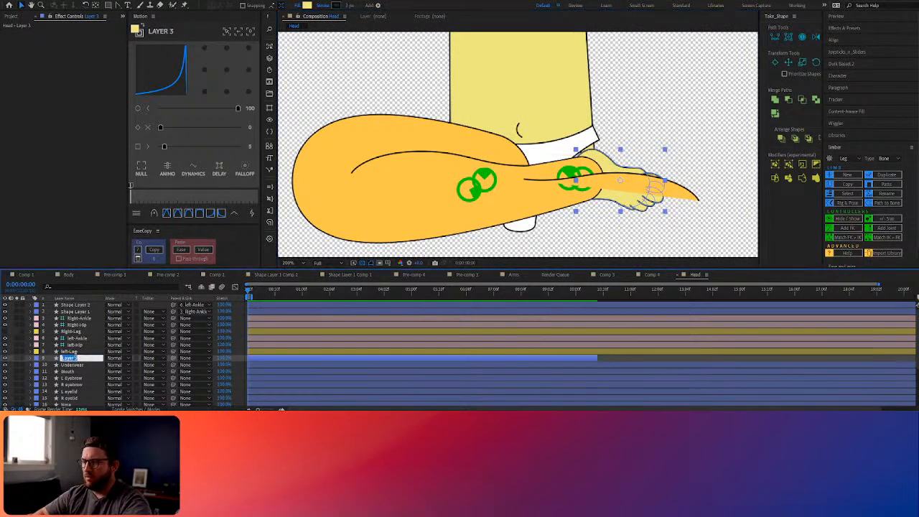
pyautogui.write('Right')
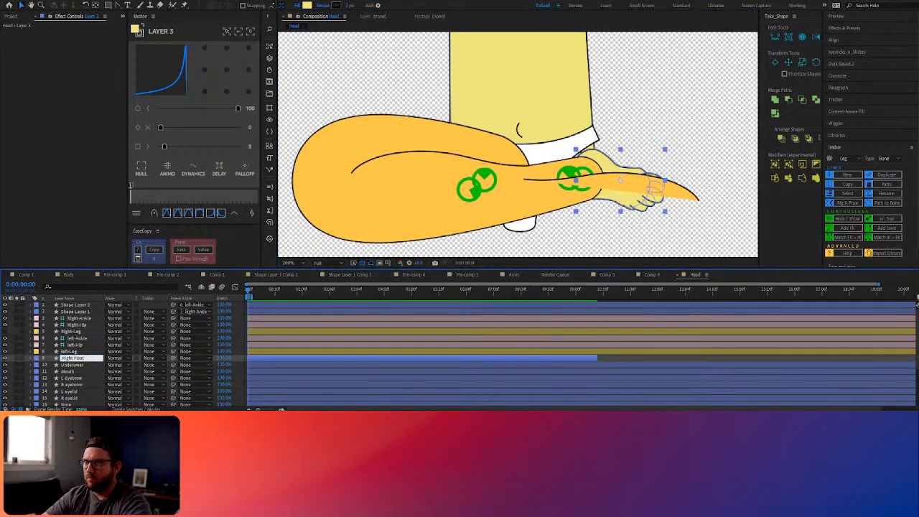
pyautogui.write(' Foot')
pyautogui.press('Return')
# Hide Shape Layer 1 and move the Right Foot layer directly above left-Leg in the stacking order
pyautogui.click(5, 312)
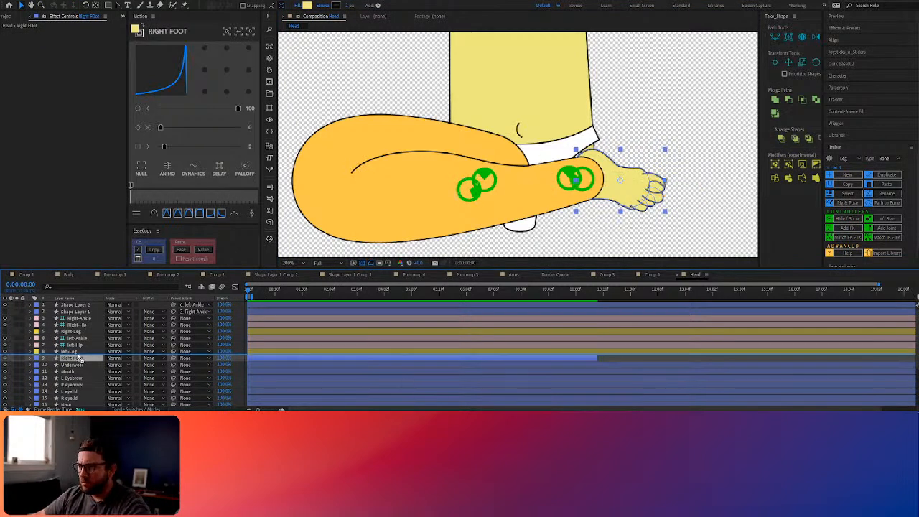
pyautogui.moveTo(79, 359); pyautogui.dragTo(79, 351)
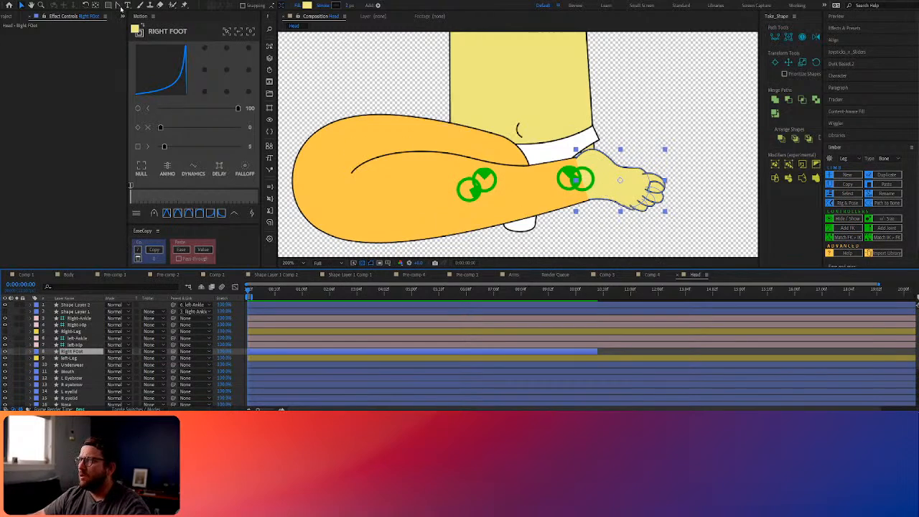
# Adjust the two open end points of the Right Foot path with the Pen tool to line up with the left leg's outline
pyautogui.scroll(2, 621, 181)
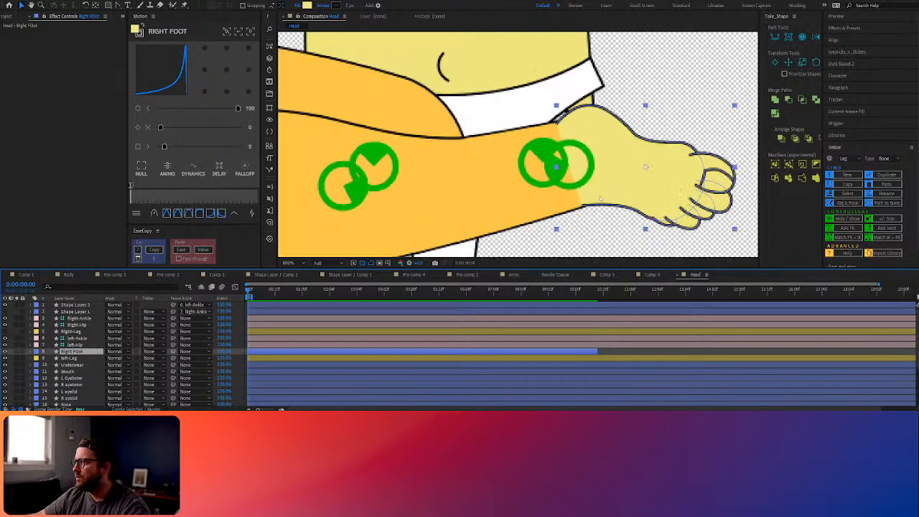
pyautogui.click(118, 7)
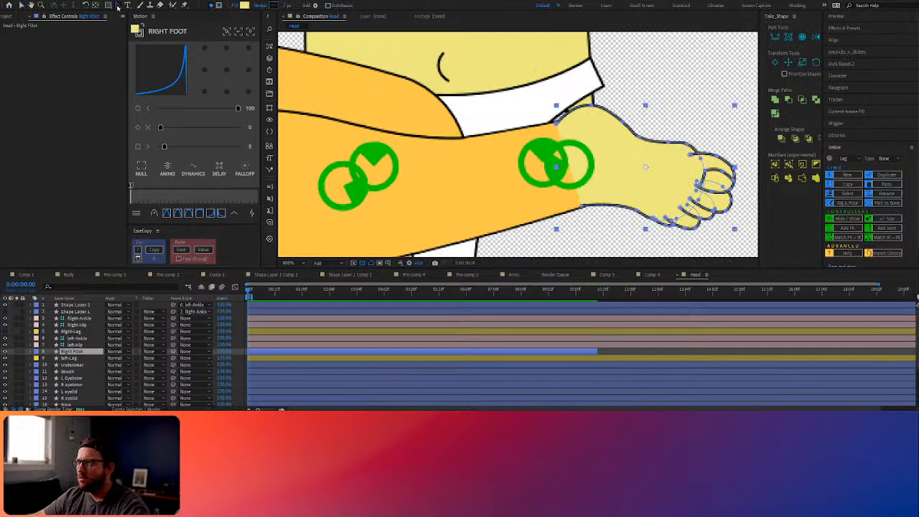
pyautogui.click(581, 207)
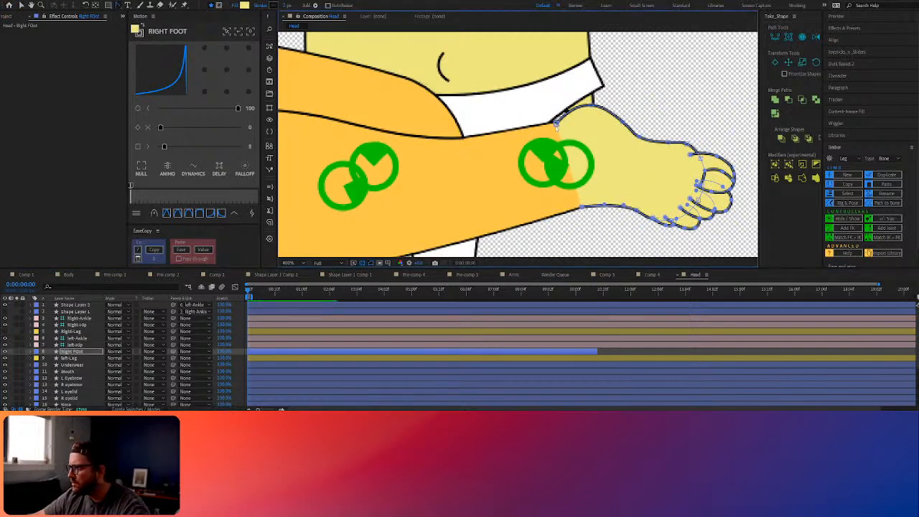
pyautogui.click(555, 122)
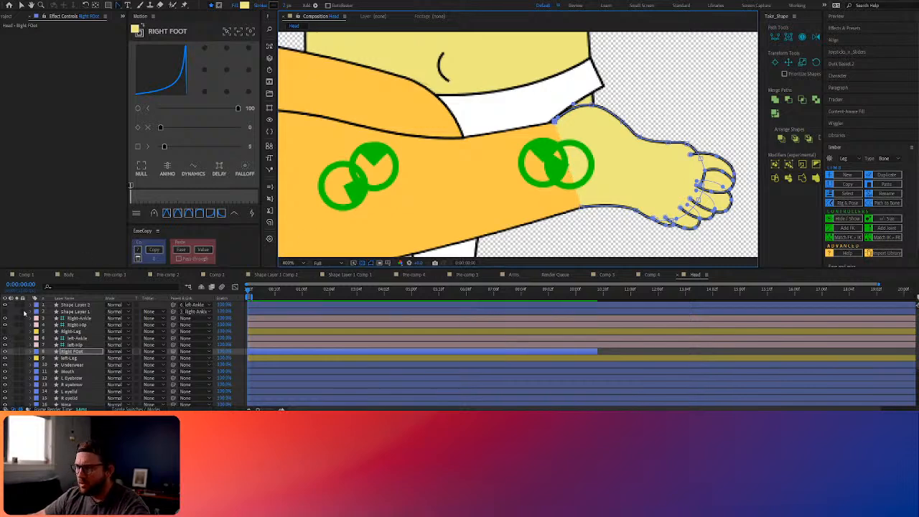
# Hide the Right-Ankle and Right-Hip controllers to clear the view around the foot joint
pyautogui.moveTo(6, 319); pyautogui.dragTo(5, 325)
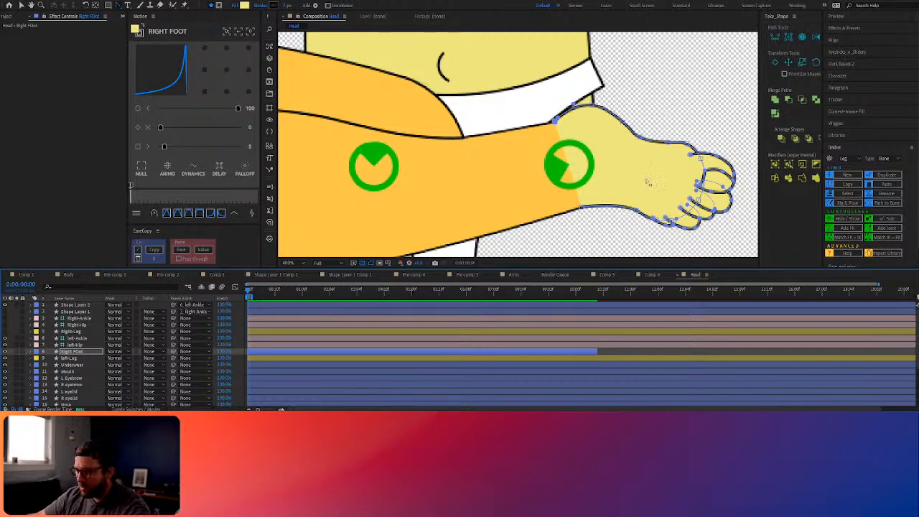
pyautogui.press('v')
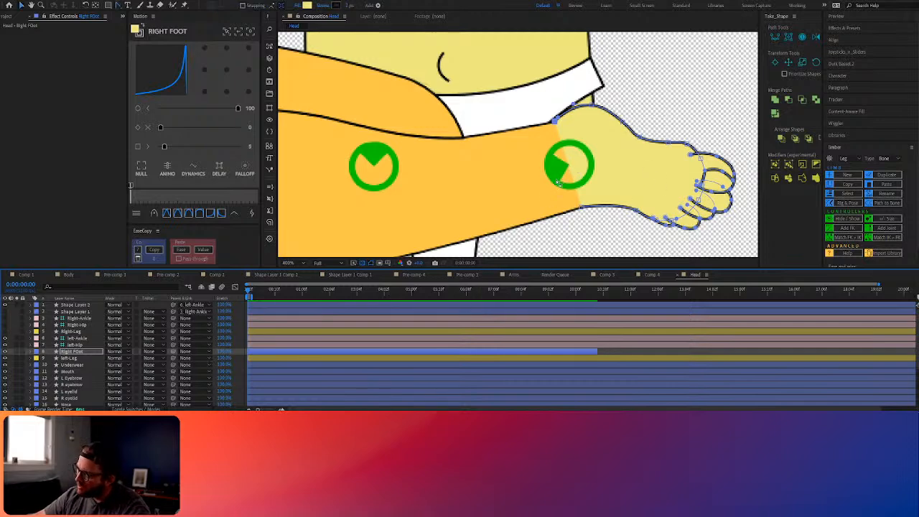
pyautogui.scroll(1, 593, 190)
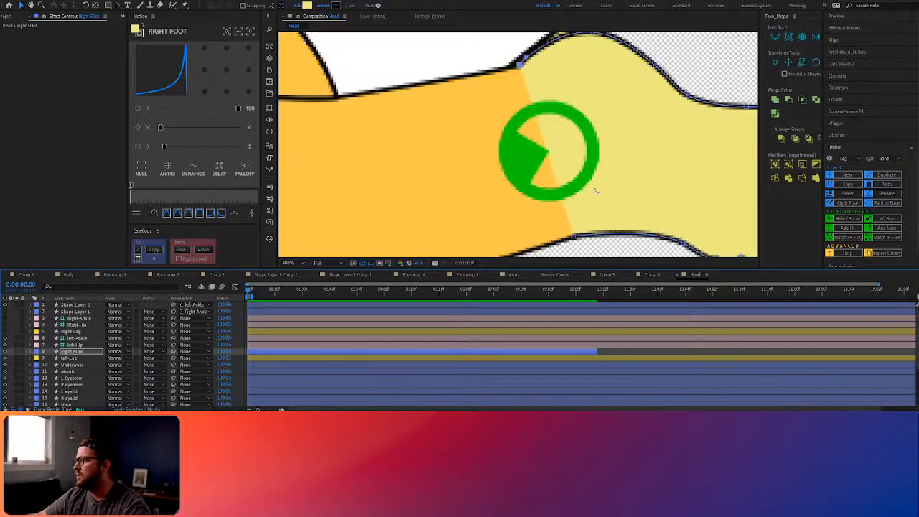
pyautogui.scroll(-1, 596, 191)
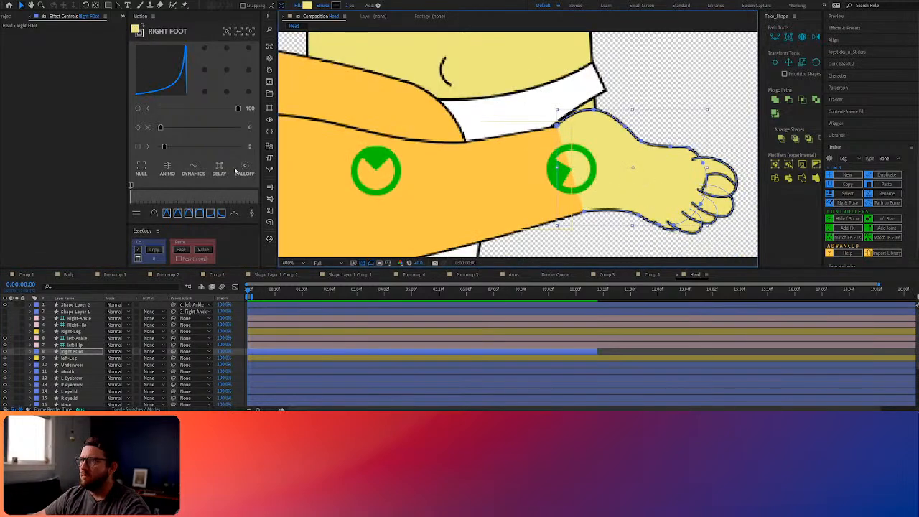
# Move the Right Foot's anchor point to the centre of the left-Ankle controller and rotate the foot 2° counterclockwise
pyautogui.click(74, 358)
pyautogui.click(85, 352)
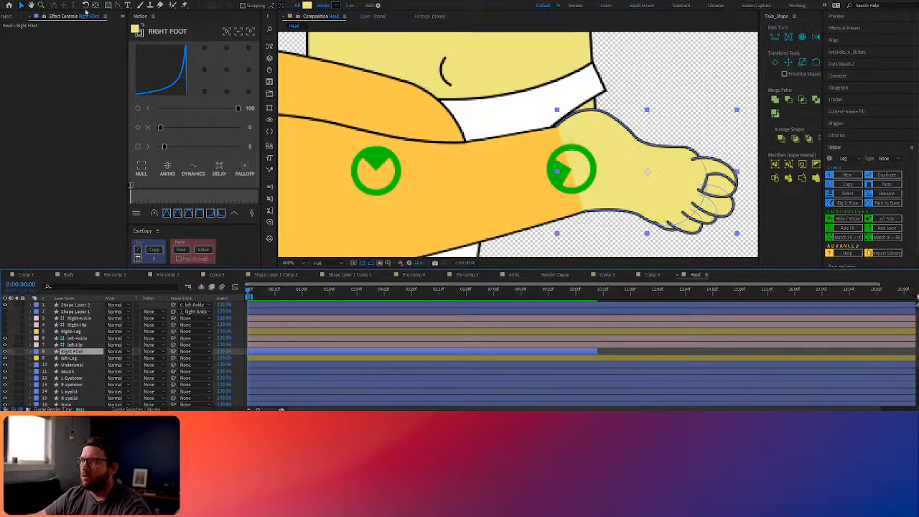
pyautogui.moveTo(648, 171); pyautogui.dragTo(572, 169)
pyautogui.press('r')
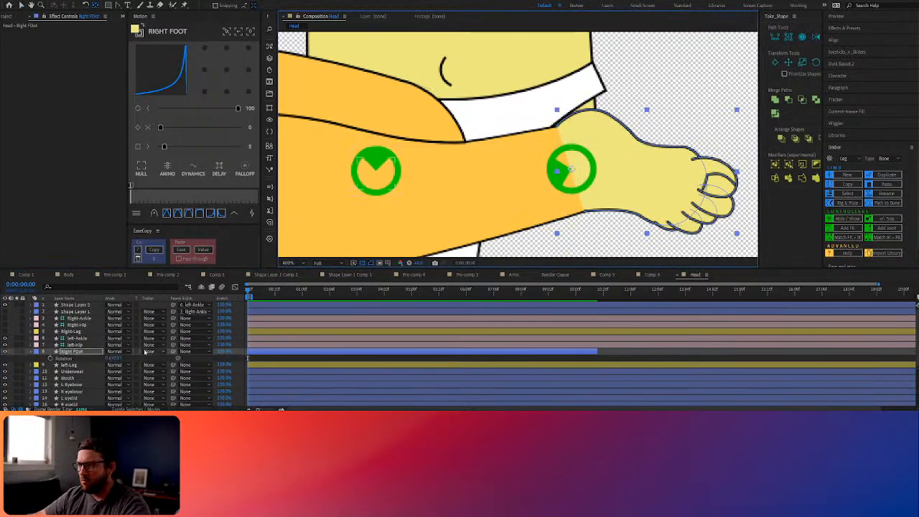
pyautogui.moveTo(116, 358)
pyautogui.mouseDown()
pyautogui.moveTo(145, 358)
pyautogui.moveTo(106, 359)
pyautogui.moveTo(123, 359)
pyautogui.moveTo(114, 360)
pyautogui.moveTo(128, 370)
pyautogui.mouseUp()
# Recolour the stroke of left-Leg's Limb group to the skin tone EEE880 by sampling it from the body
pyautogui.click(72, 366)
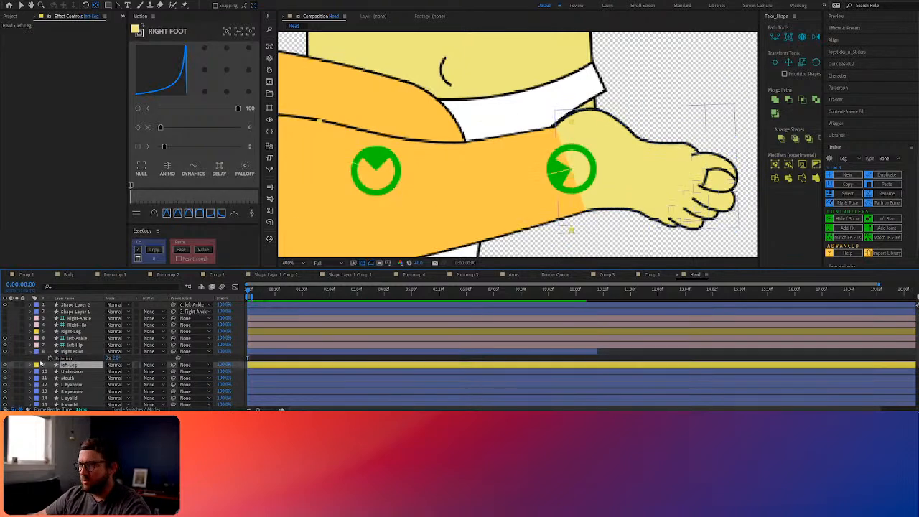
pyautogui.click(33, 365)
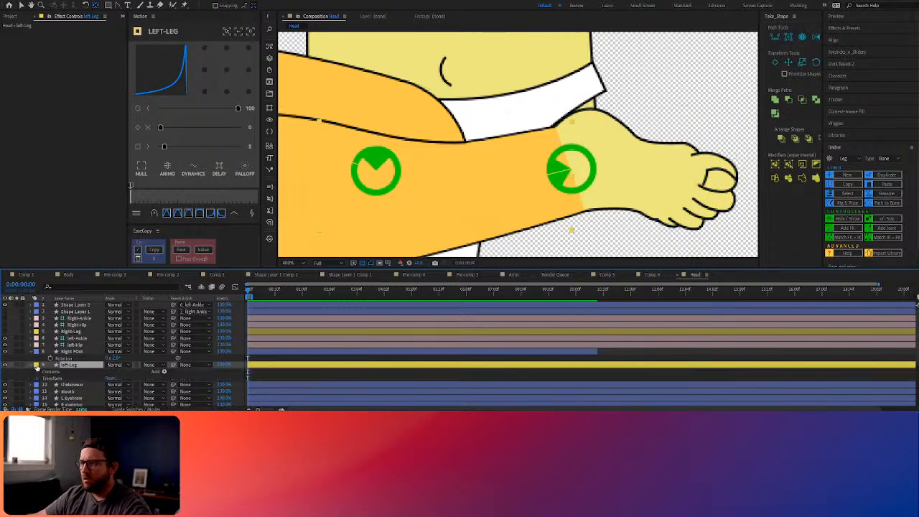
pyautogui.click(39, 372)
pyautogui.click(54, 378)
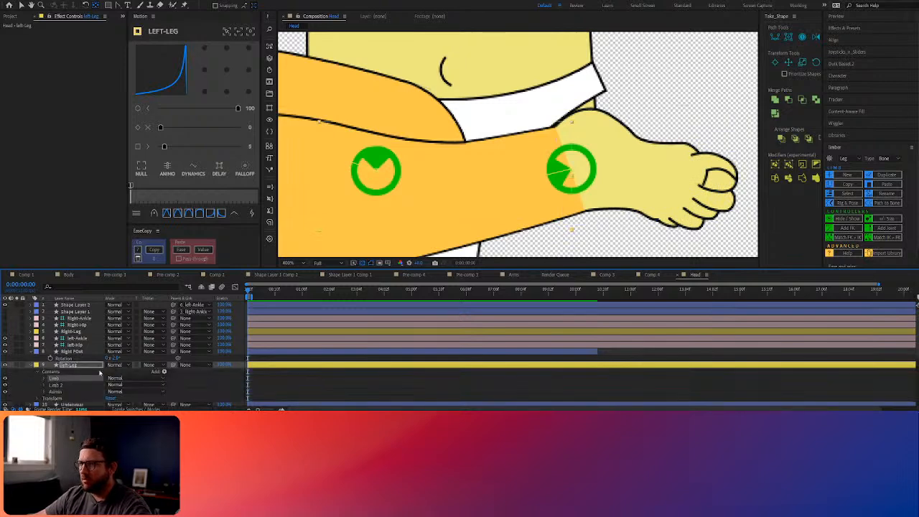
pyautogui.click(119, 6)
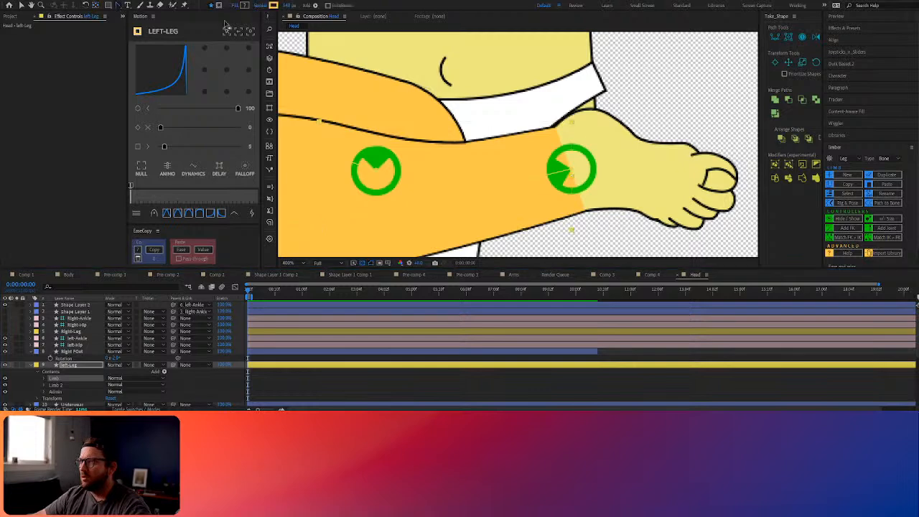
pyautogui.click(273, 6)
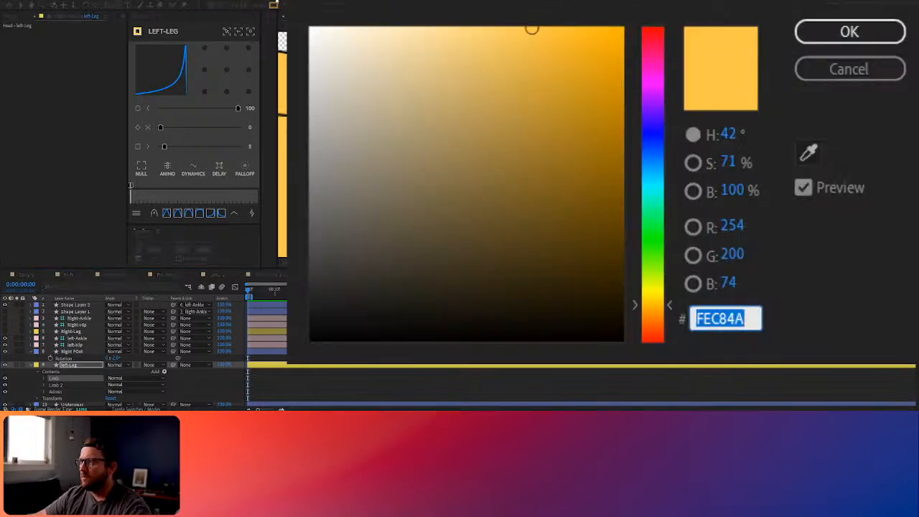
pyautogui.click(862, 73)
pyautogui.click(274, 6)
pyautogui.click(809, 152)
pyautogui.click(424, 115)
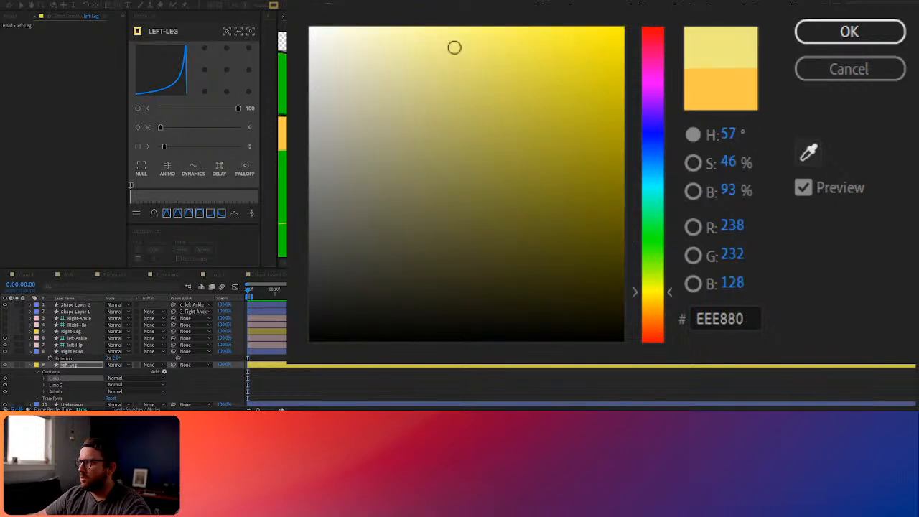
pyautogui.click(861, 39)
# Change the fill of Shape Layer 2 to the same skin tone, EEE880, and deselect it
pyautogui.click(82, 306)
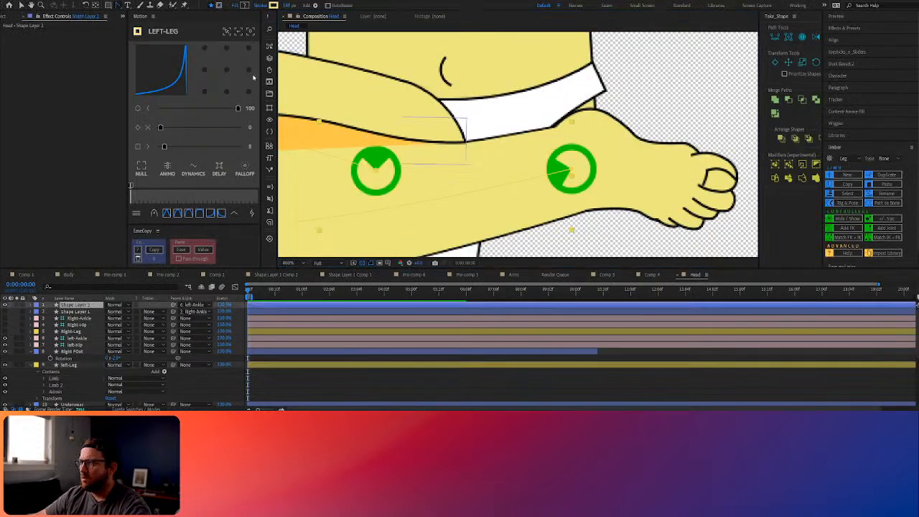
pyautogui.click(247, 6)
pyautogui.click(813, 151)
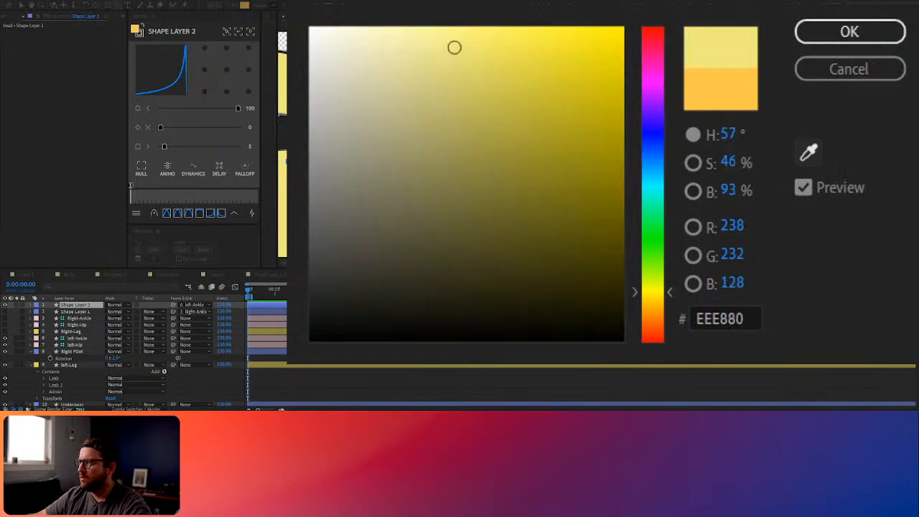
pyautogui.click(282, 187)
pyautogui.click(847, 31)
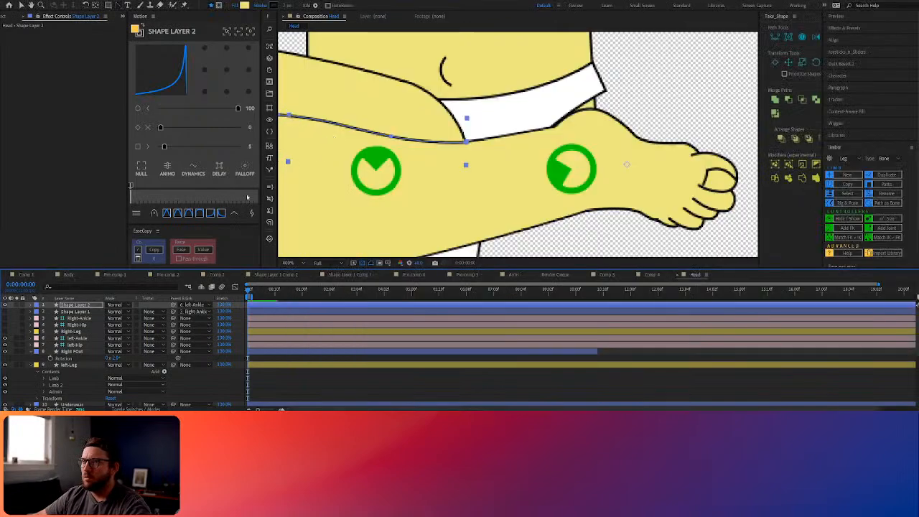
pyautogui.scroll(-2, 346, 160)
pyautogui.moveTo(361, 153); pyautogui.dragTo(481, 173)
pyautogui.click(601, 195)
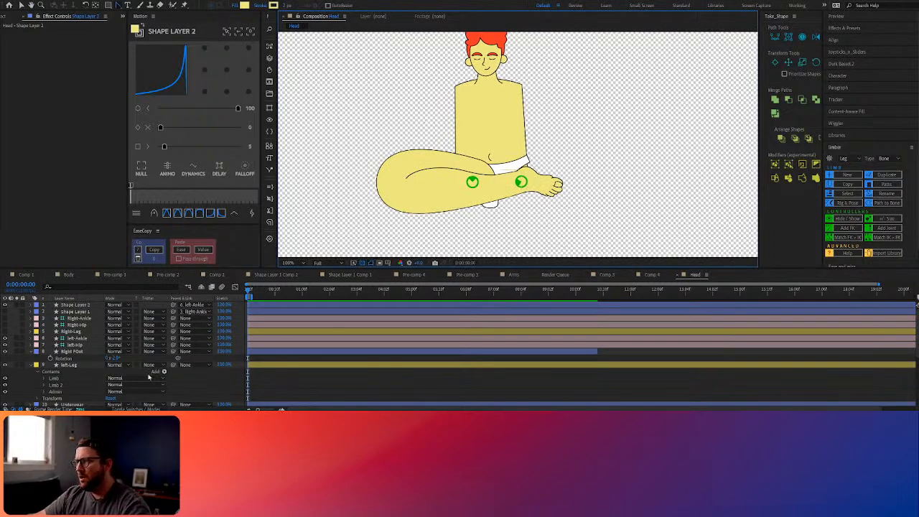
# Add Trim Paths to the left-Leg layer's contents and lower its End value to trim back the leg
pyautogui.click(50, 374)
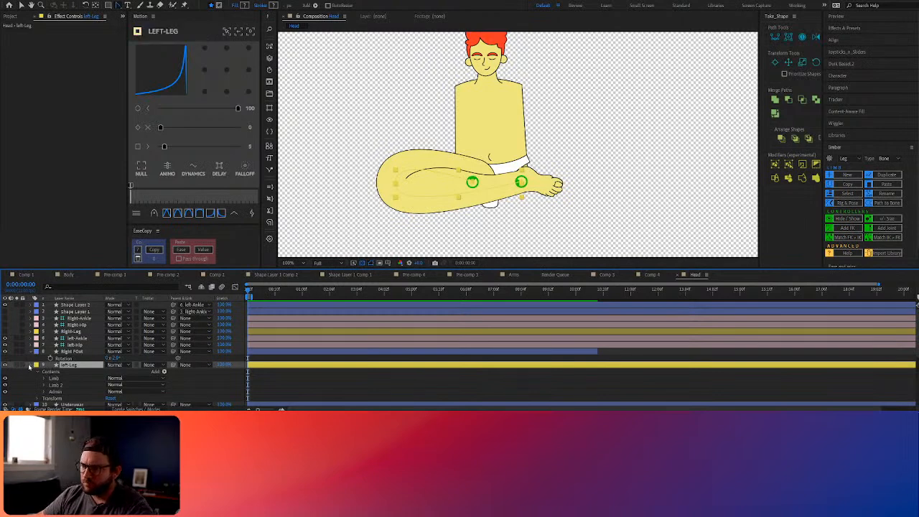
pyautogui.click(29, 366)
pyautogui.click(30, 367)
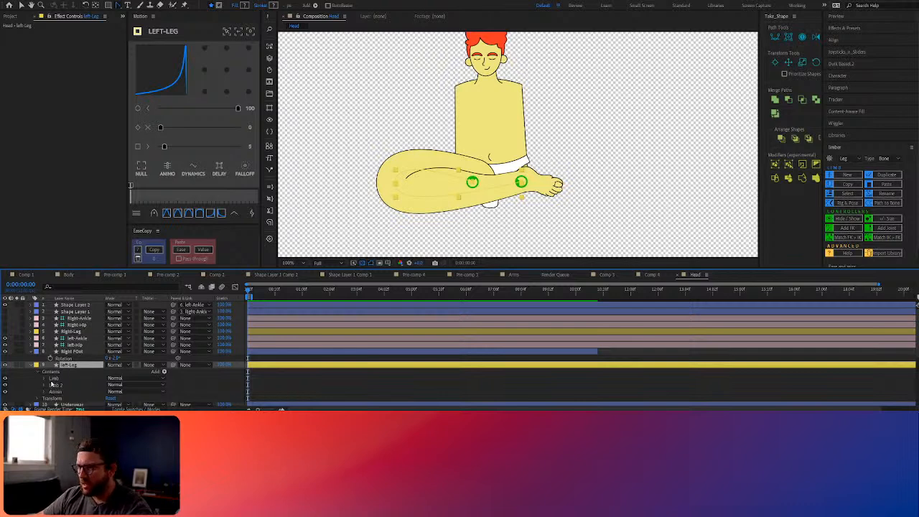
pyautogui.click(53, 379)
pyautogui.click(48, 379)
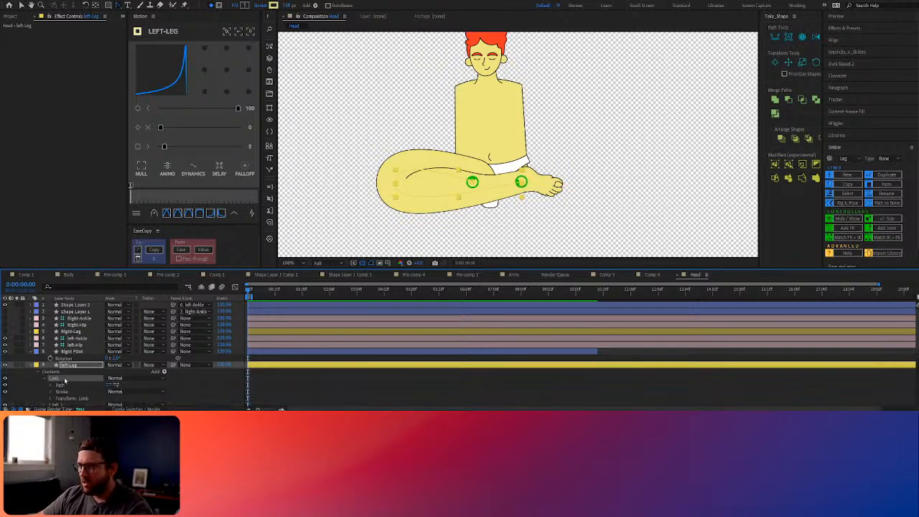
pyautogui.scroll(-3, 69, 383)
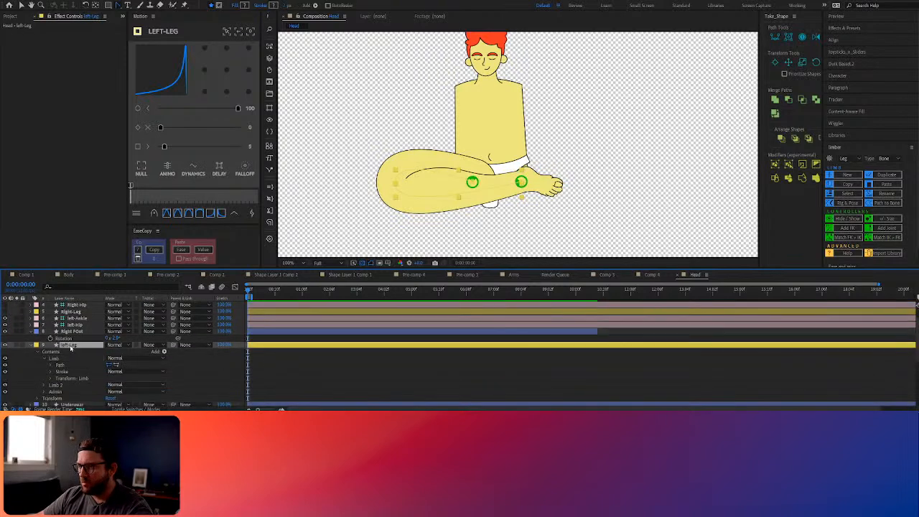
pyautogui.click(167, 351)
pyautogui.click(164, 352)
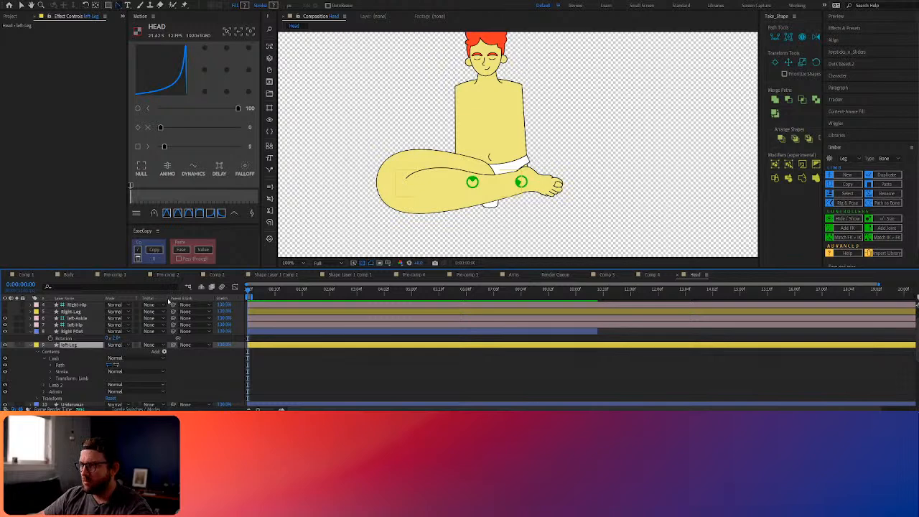
pyautogui.scroll(-6, 78, 368)
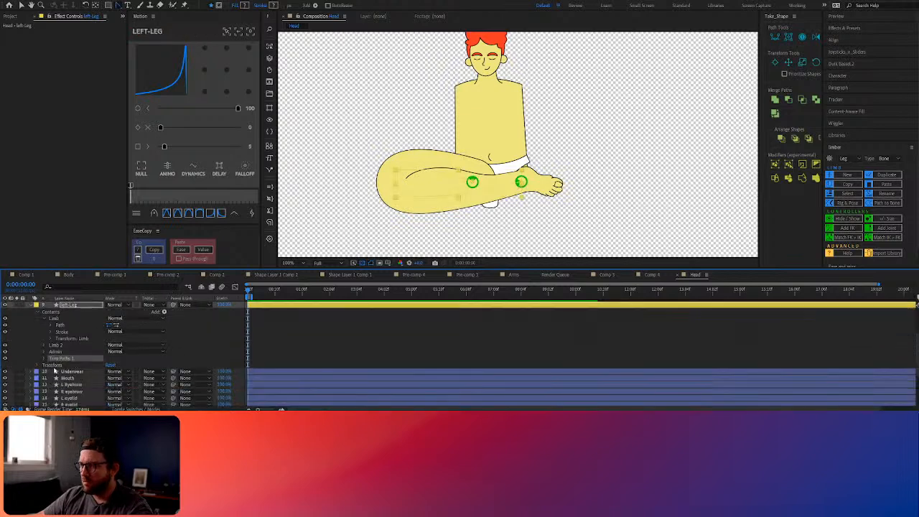
pyautogui.click(45, 359)
pyautogui.moveTo(111, 371); pyautogui.dragTo(87, 383)
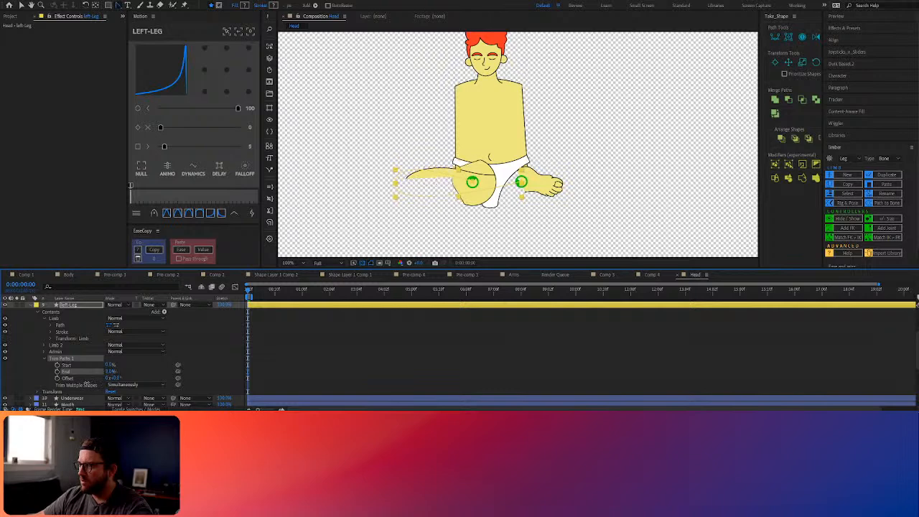
# Move the Trim Paths into left-Leg's Limb group and adjust its End so the coloured limb stops at the knee
pyautogui.click(64, 358)
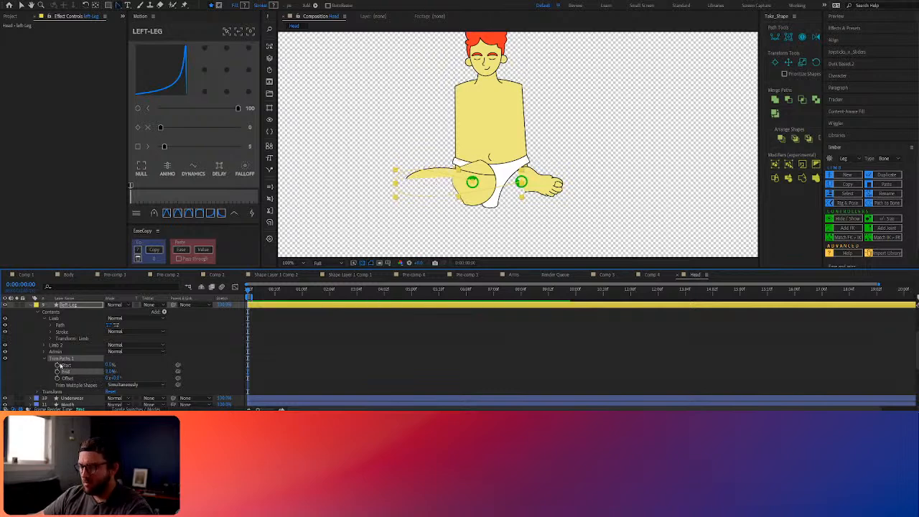
pyautogui.press('Delete')
pyautogui.hotkey('ctrl', 'z')
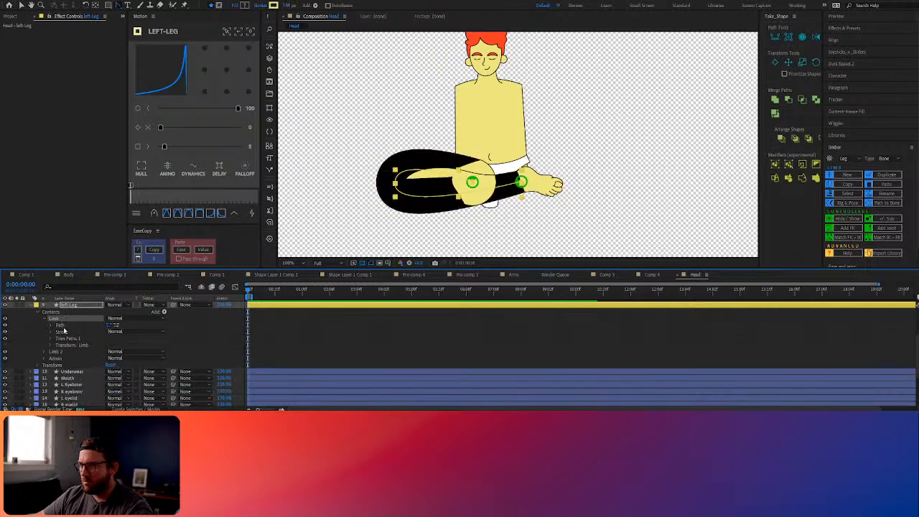
pyautogui.click(51, 338)
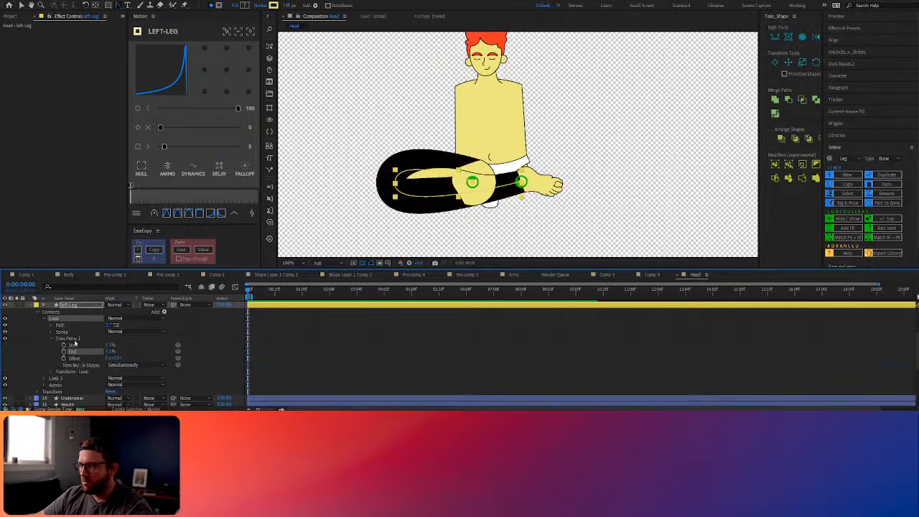
pyautogui.moveTo(106, 354)
pyautogui.mouseDown()
pyautogui.moveTo(131, 352)
pyautogui.moveTo(108, 352)
pyautogui.mouseUp()
pyautogui.click(111, 351)
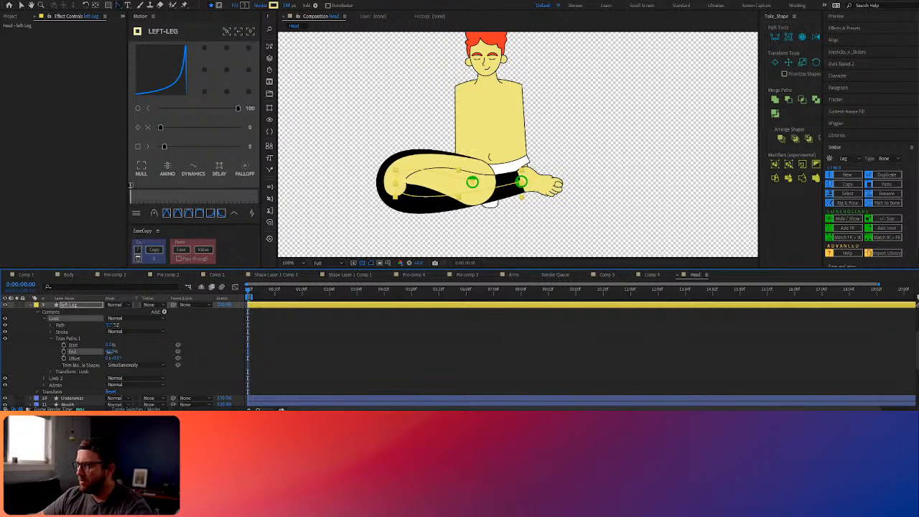
# Copy the Limb group's Trim Paths into the Limb 2 group of left-Leg and collapse the layer's contents
pyautogui.click(69, 339)
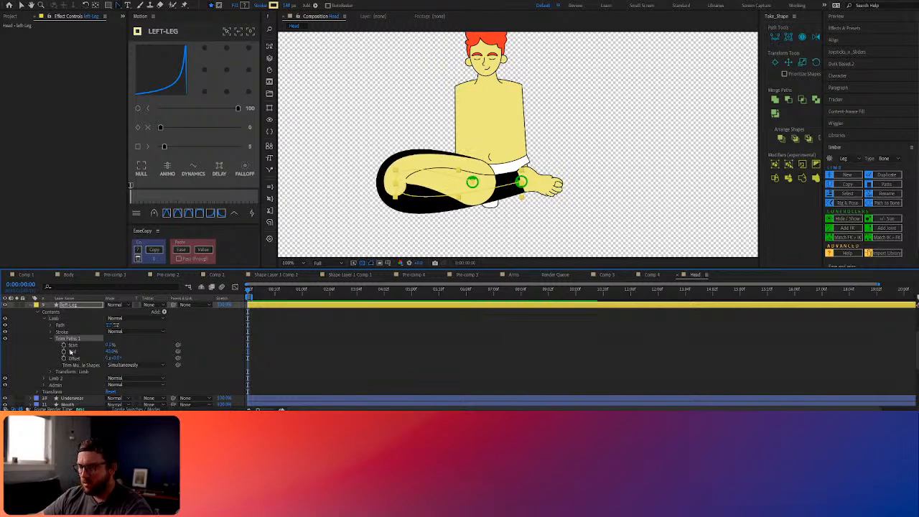
pyautogui.click(56, 379)
pyautogui.click(45, 380)
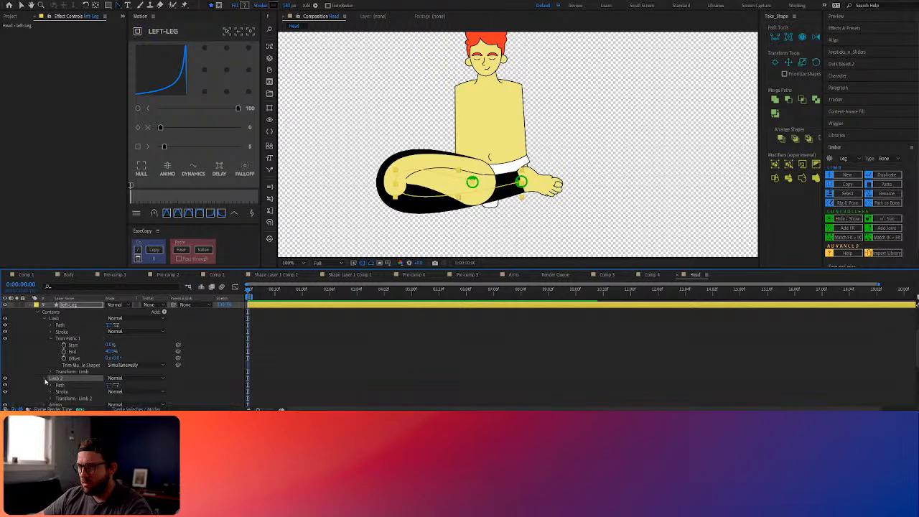
pyautogui.hotkey('ctrl', 'v')
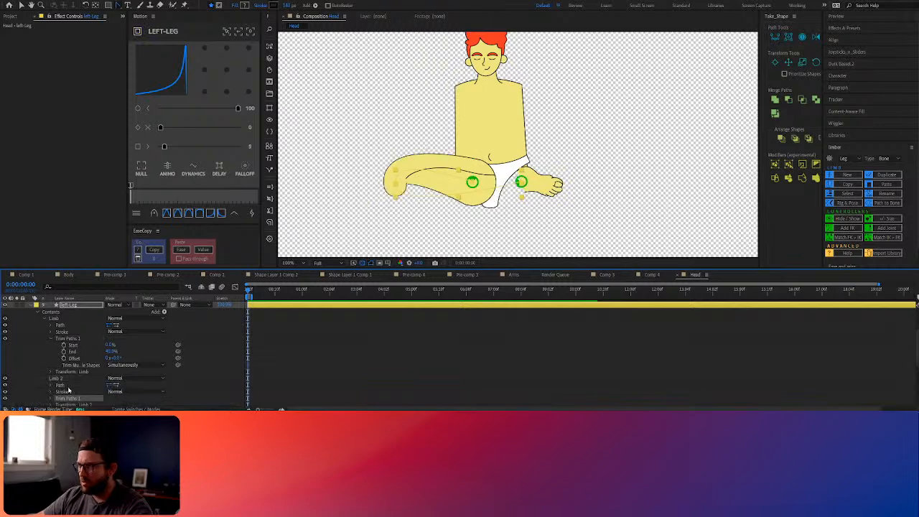
pyautogui.click(49, 378)
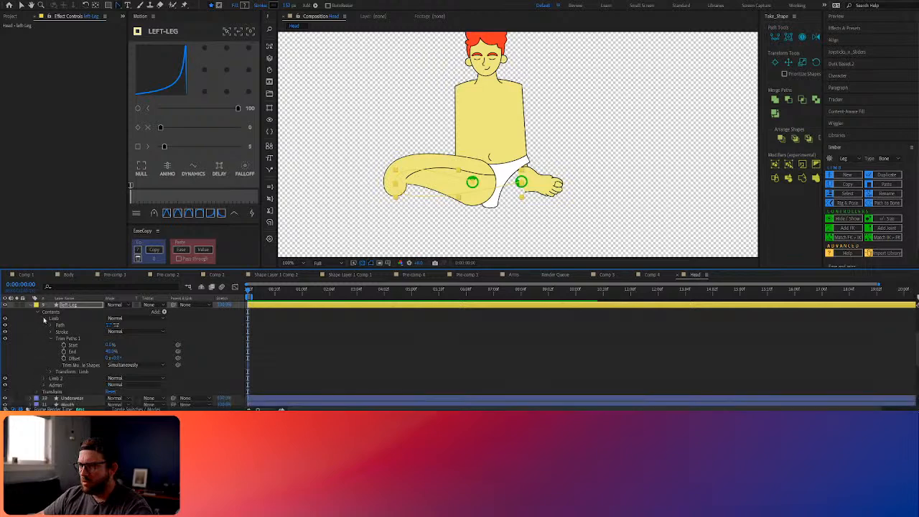
pyautogui.click(44, 319)
pyautogui.click(33, 306)
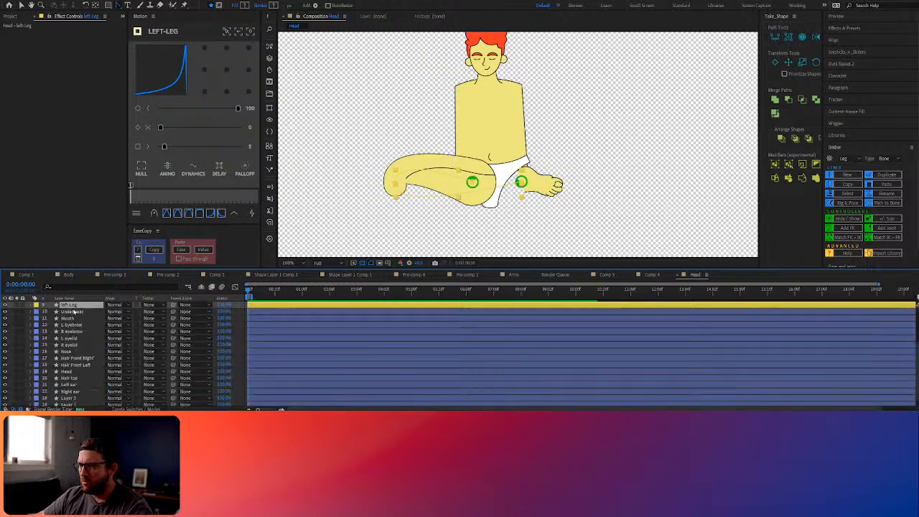
# Duplicate the left-Leg layer and set the copy's Limb Trim Paths to Start 49% and End 100%
pyautogui.hotkey('ctrl', 'd')
pyautogui.click(33, 305)
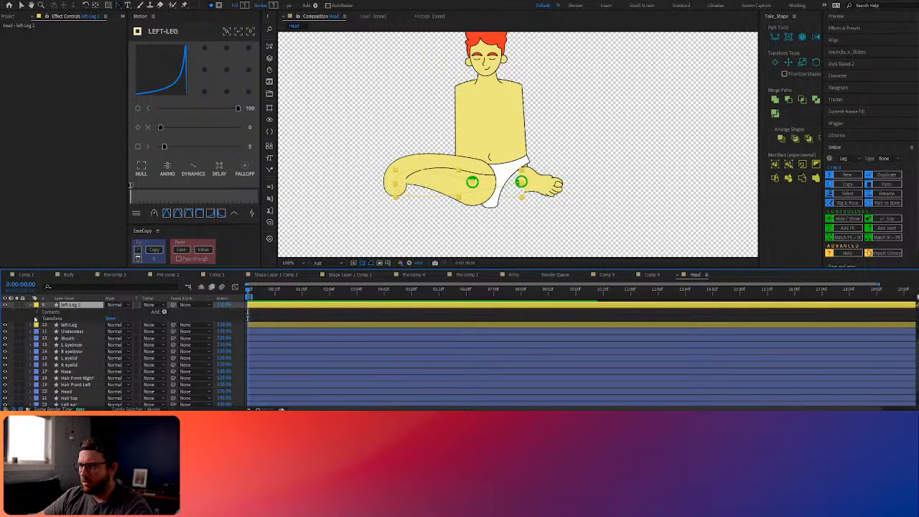
pyautogui.click(38, 313)
pyautogui.click(45, 319)
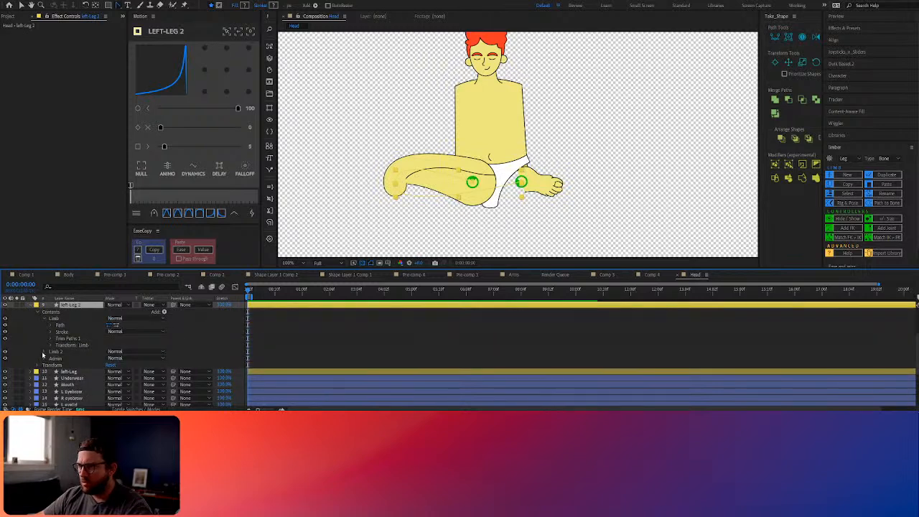
pyautogui.click(52, 338)
pyautogui.moveTo(110, 351); pyautogui.dragTo(134, 353)
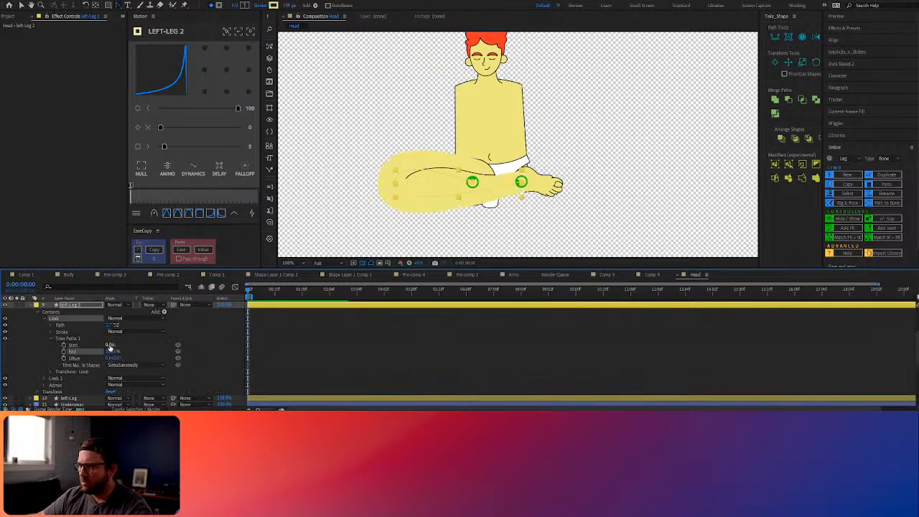
pyautogui.click(97, 345)
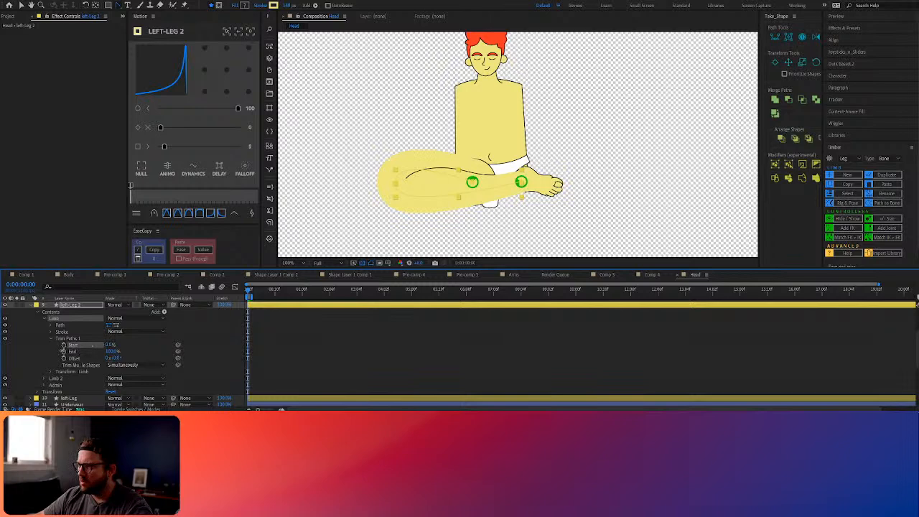
pyautogui.moveTo(68, 350); pyautogui.dragTo(77, 350)
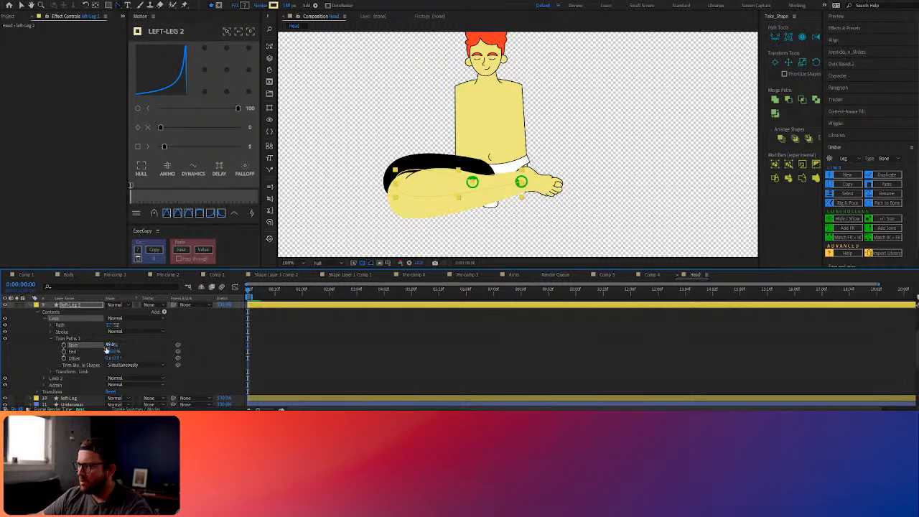
# Replace the Trim Paths in left-Leg 2's Limb 2 group with a copy of the Limb group's Trim Paths
pyautogui.click(69, 338)
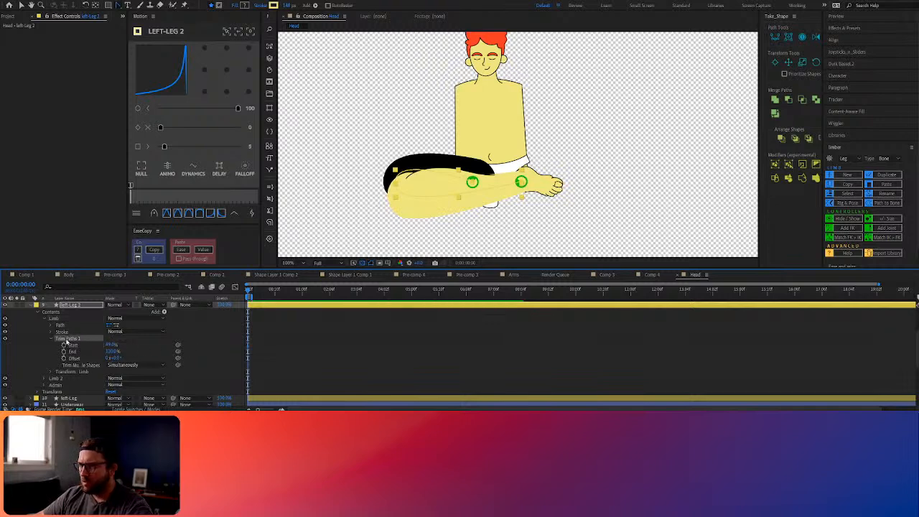
pyautogui.click(59, 379)
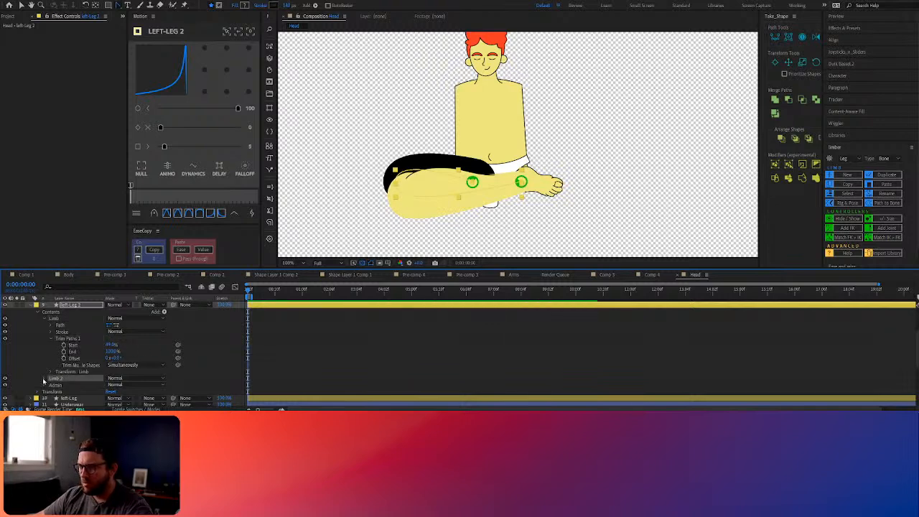
pyautogui.click(45, 378)
pyautogui.click(65, 396)
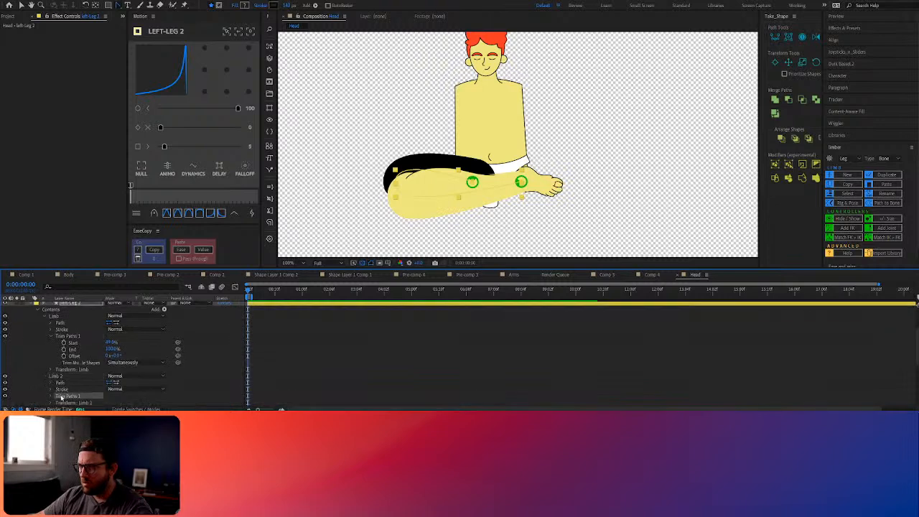
pyautogui.hotkey('ctrl', 'v')
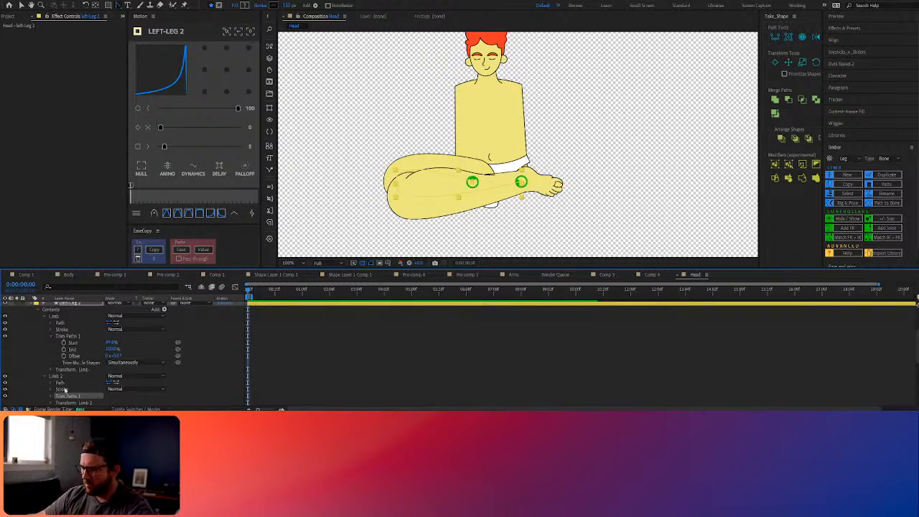
# Set the Trim Paths Start to about 43% in left-Leg 2's Limb 2 and Limb groups
pyautogui.scroll(-1, 40, 394)
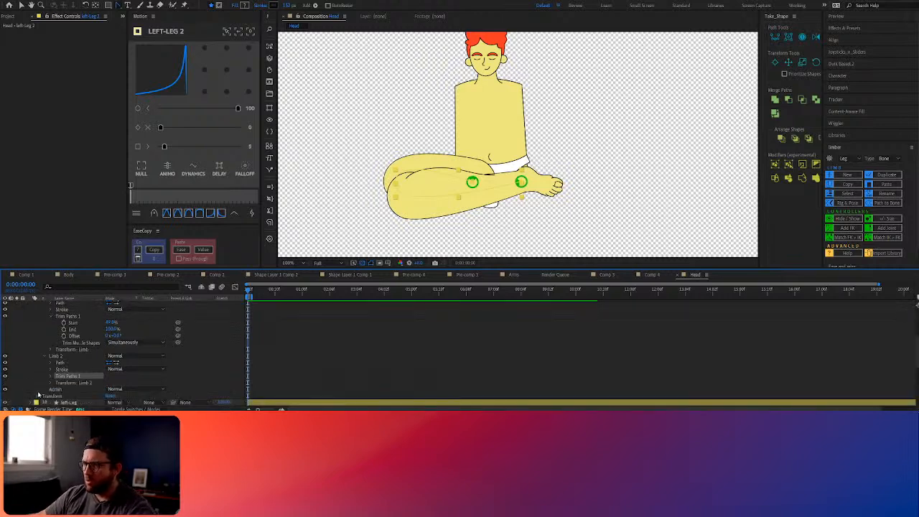
pyautogui.click(51, 376)
pyautogui.moveTo(108, 385); pyautogui.dragTo(102, 384)
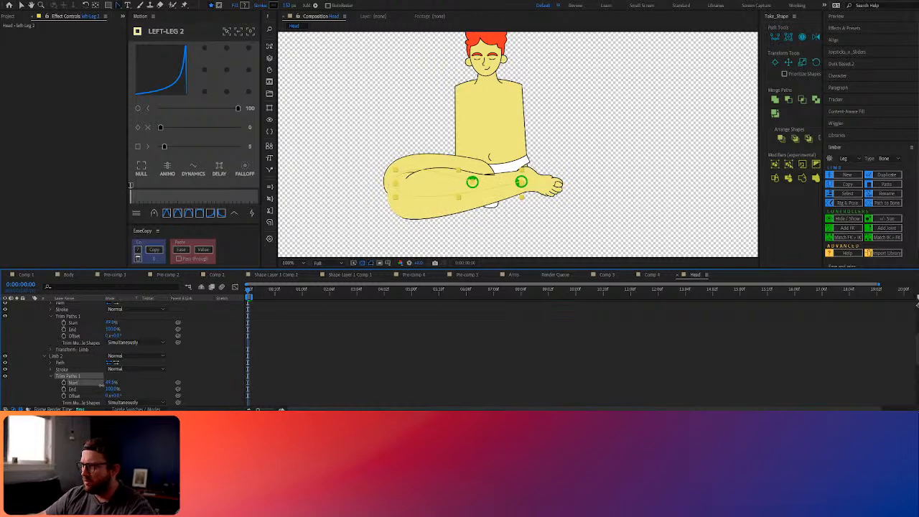
pyautogui.moveTo(101, 384); pyautogui.dragTo(126, 382)
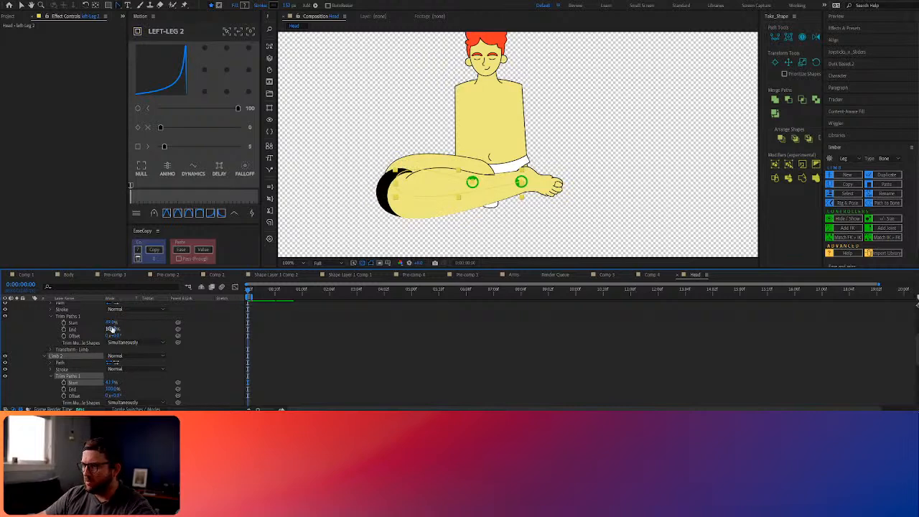
pyautogui.moveTo(112, 323); pyautogui.dragTo(120, 326)
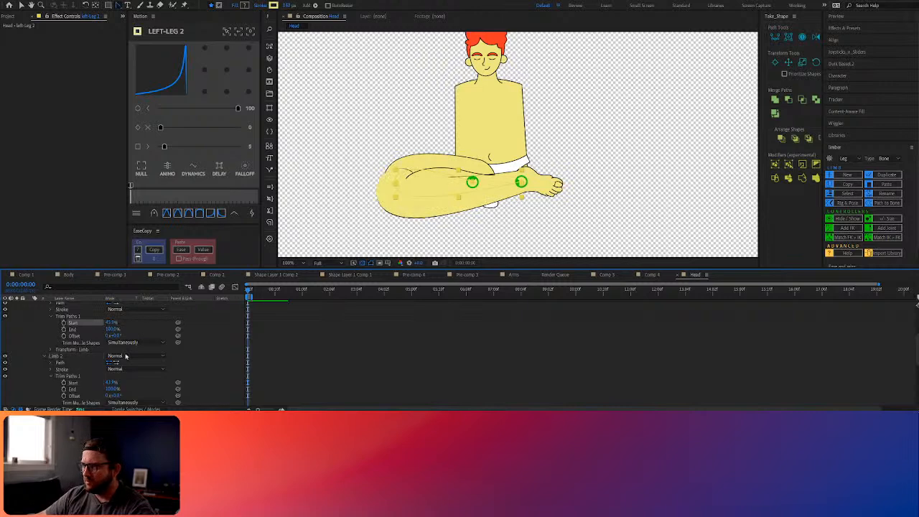
# Raise the Trim Paths Start in left-Leg 2 to about 50% for Limb and about 51% for Limb 2
pyautogui.scroll(3, 113, 359)
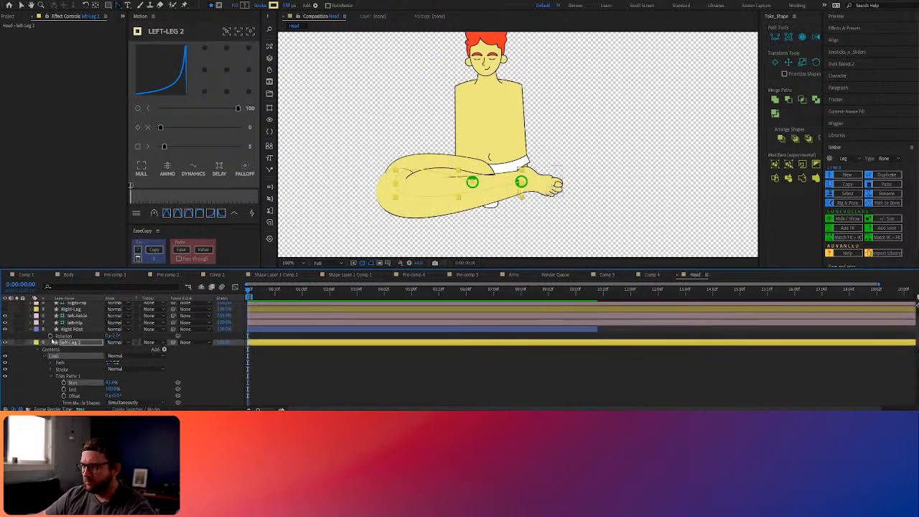
pyautogui.click(78, 330)
pyautogui.click(72, 342)
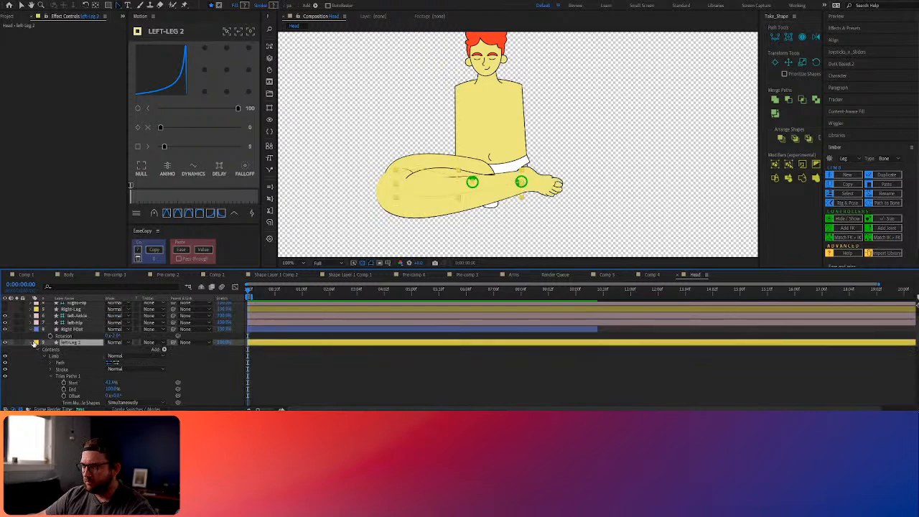
pyautogui.click(33, 343)
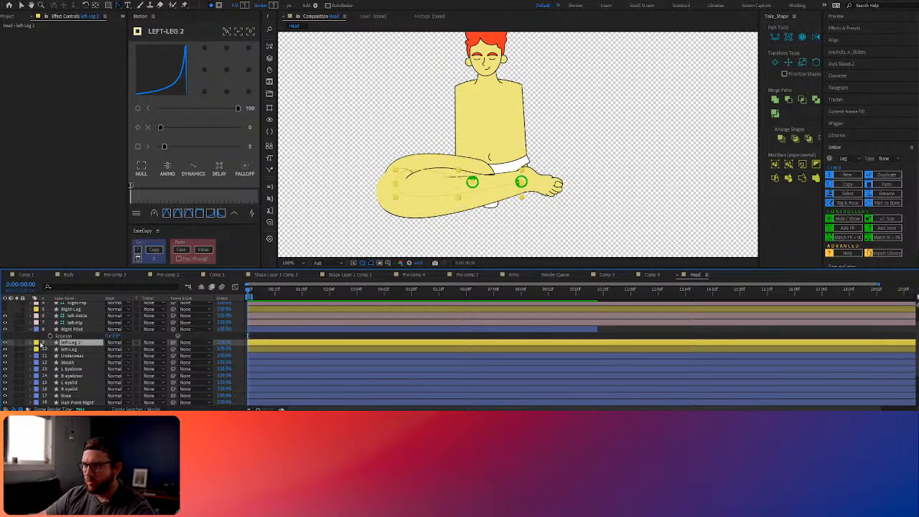
pyautogui.click(33, 343)
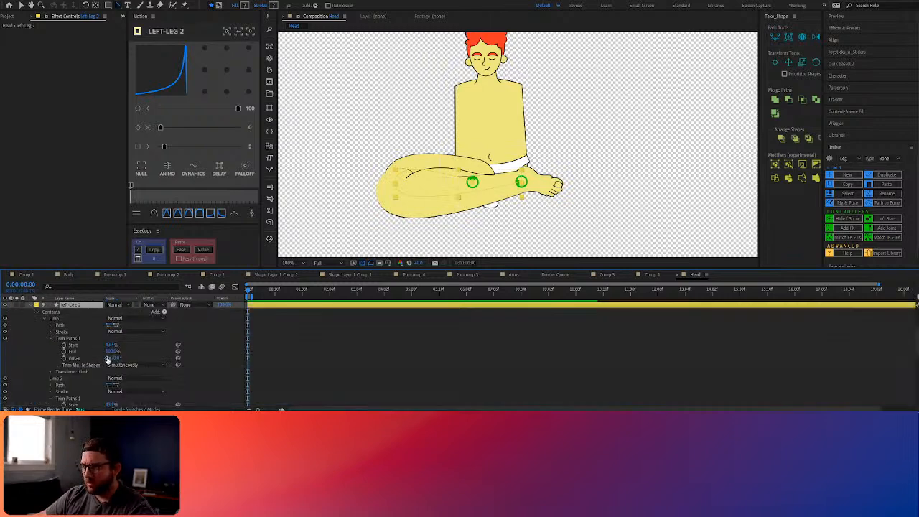
pyautogui.moveTo(110, 346); pyautogui.dragTo(123, 346)
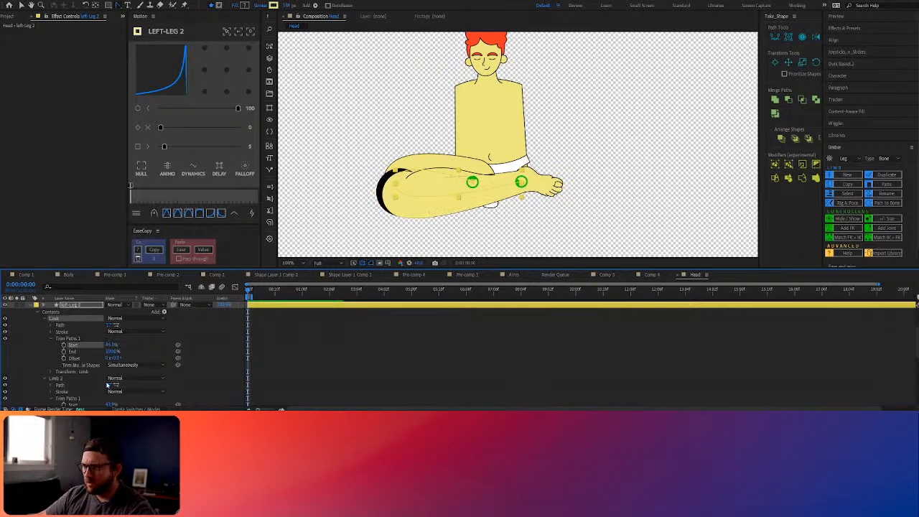
pyautogui.scroll(-2, 61, 395)
pyautogui.moveTo(106, 385); pyautogui.dragTo(124, 383)
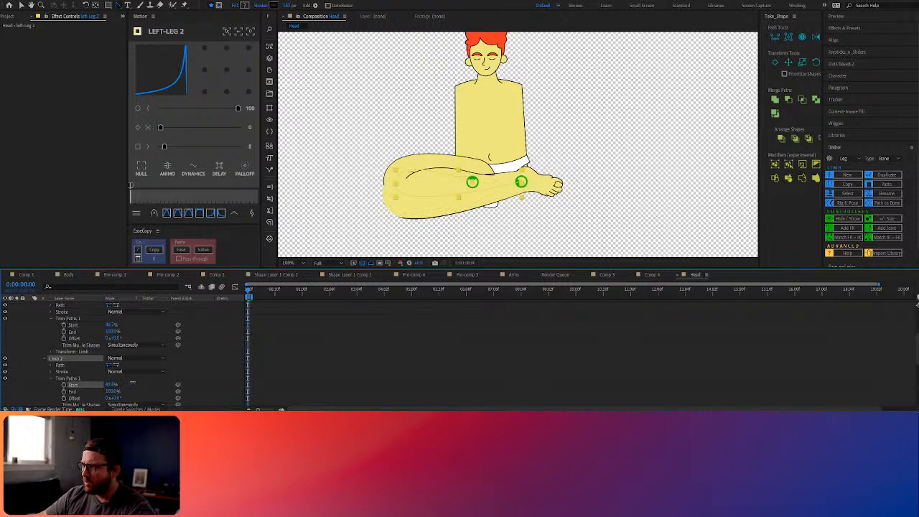
pyautogui.moveTo(132, 382); pyautogui.dragTo(145, 382)
pyautogui.moveTo(112, 324); pyautogui.dragTo(122, 327)
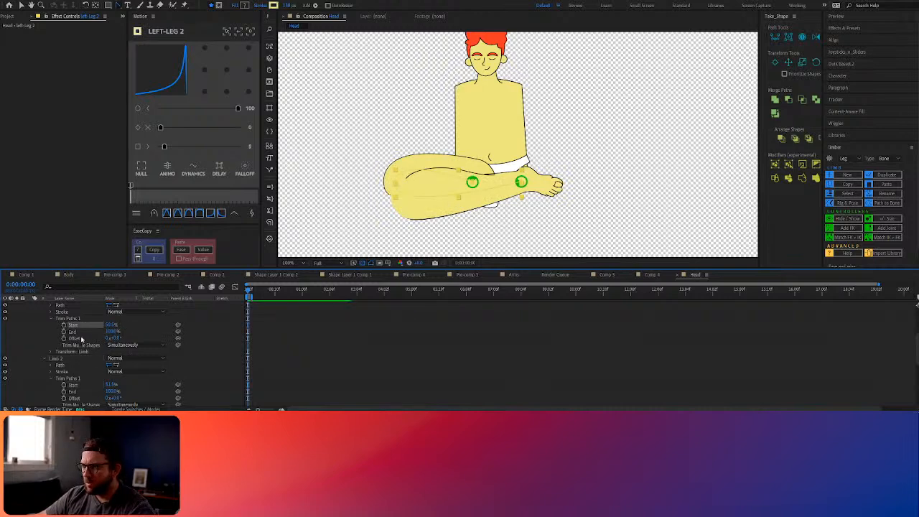
# Collapse the Limb and Limb 2 groups of left-Leg 2 and expand the contents of left-Leg
pyautogui.click(52, 319)
pyautogui.click(51, 352)
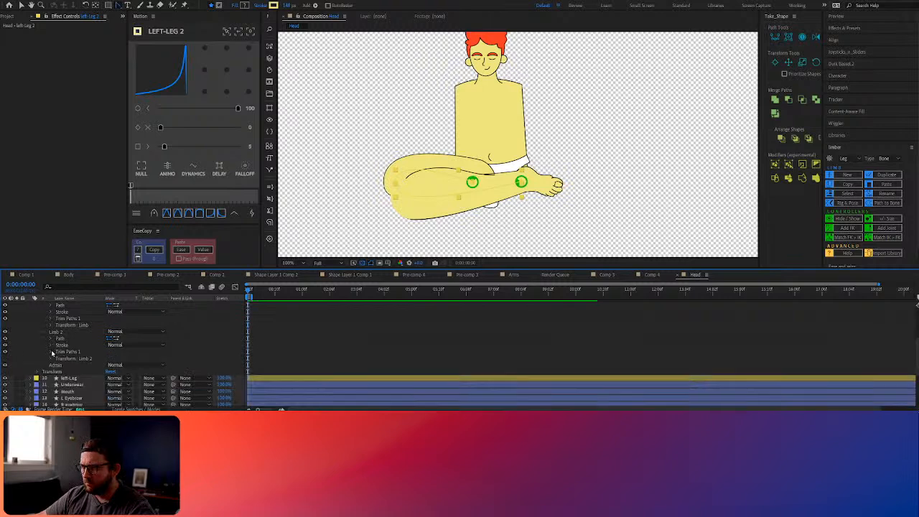
pyautogui.scroll(2, 56, 343)
pyautogui.click(44, 338)
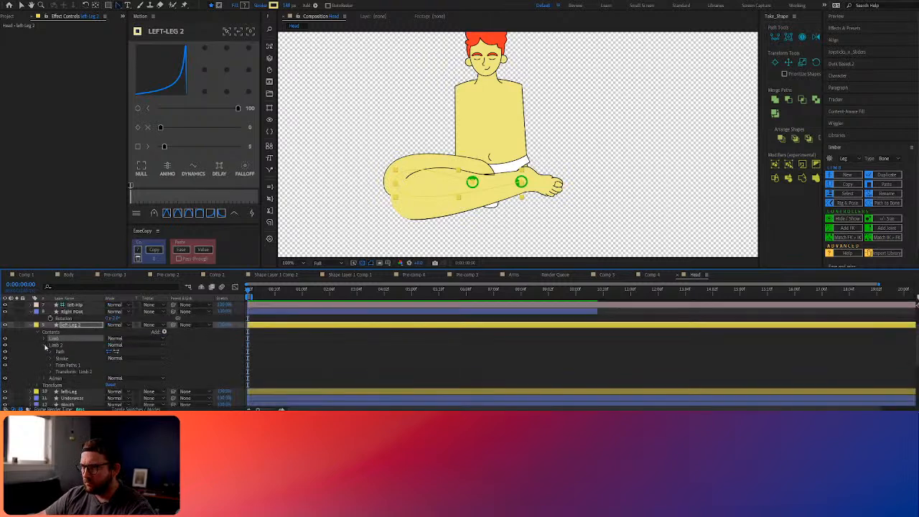
pyautogui.click(45, 346)
pyautogui.click(67, 365)
pyautogui.click(32, 365)
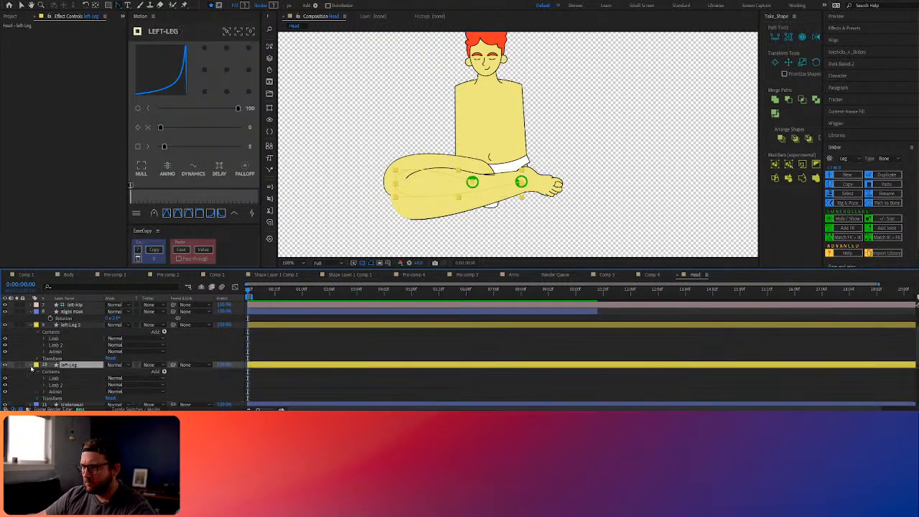
# Increase the Trim Paths End in left-Leg's Limb group so the coloured stroke extends farther around the knee
pyautogui.scroll(-1, 35, 369)
pyautogui.click(45, 359)
pyautogui.scroll(-1, 48, 368)
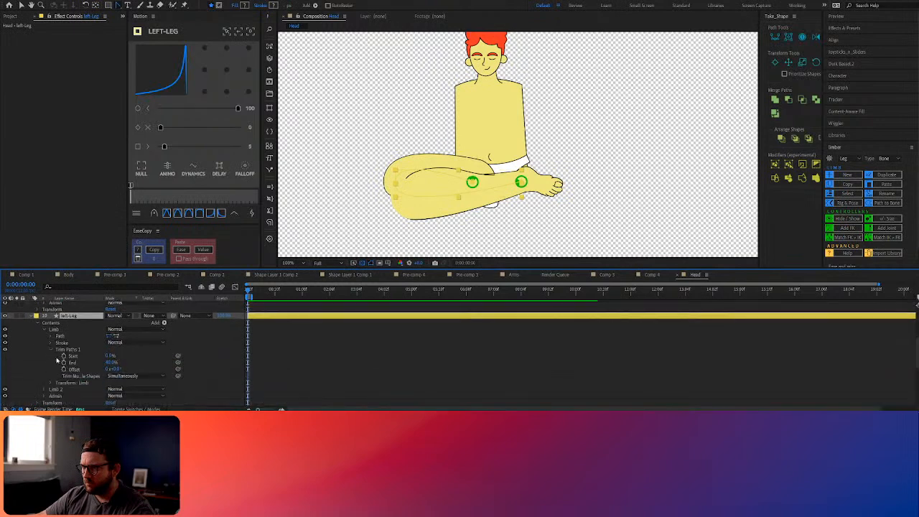
pyautogui.click(49, 346)
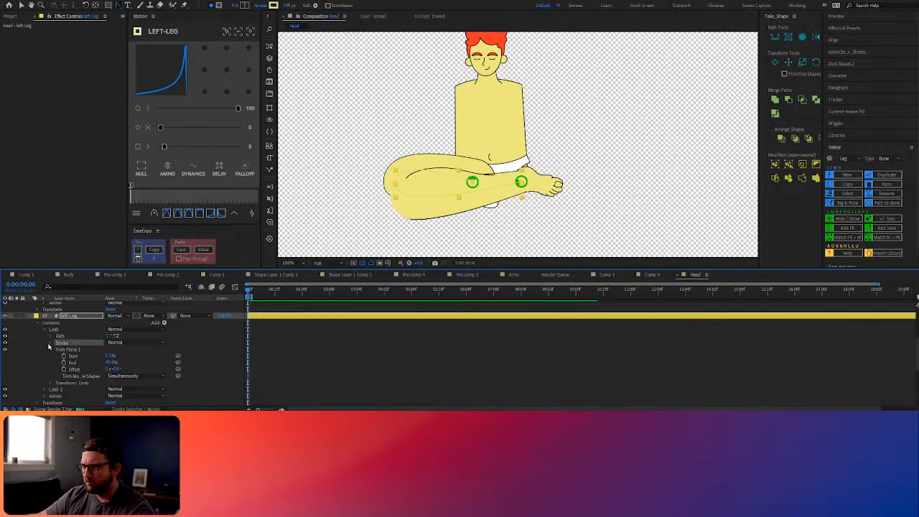
pyautogui.click(49, 343)
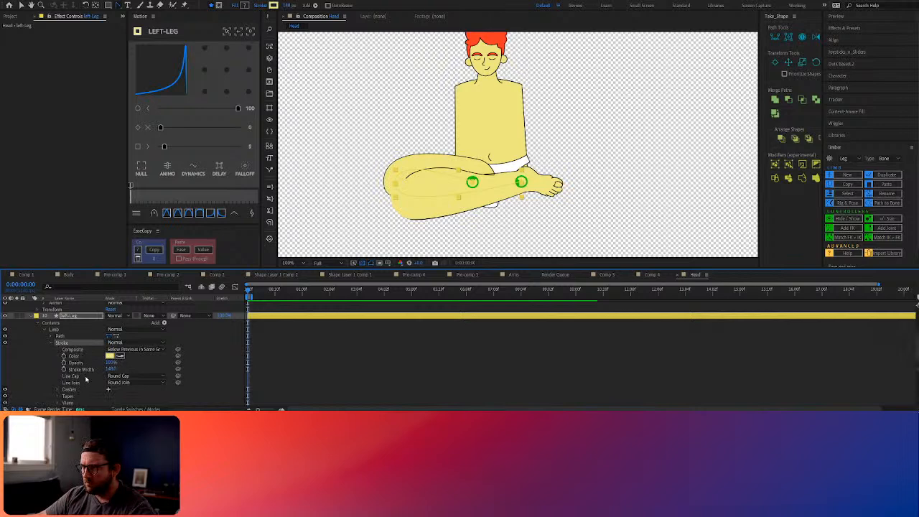
pyautogui.click(51, 342)
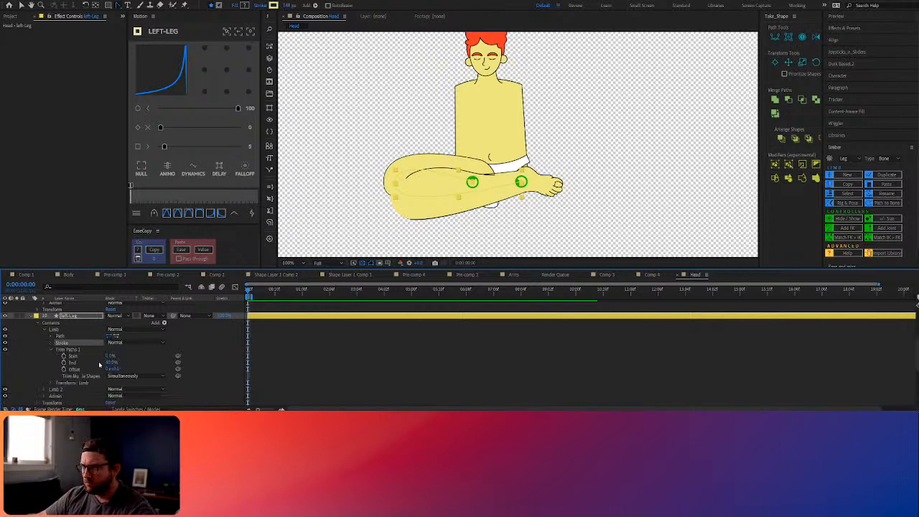
pyautogui.moveTo(112, 356)
pyautogui.mouseDown()
pyautogui.moveTo(128, 356)
pyautogui.moveTo(105, 362)
pyautogui.moveTo(119, 362)
pyautogui.mouseUp()
pyautogui.hotkey('ctrl', 'z')
# Increase the Trim Paths End in left-Leg's Limb 2 group to match the coloured Limb stroke, and save the project
pyautogui.scroll(-1, 109, 375)
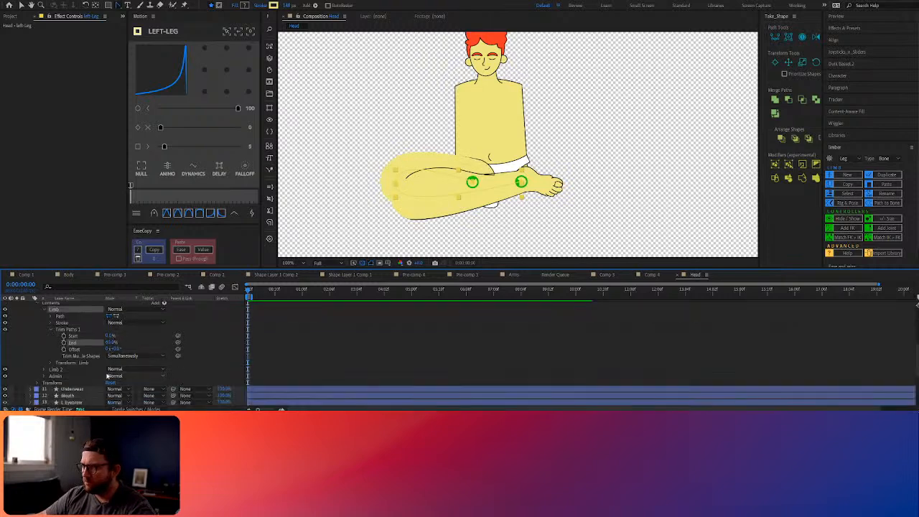
pyautogui.click(45, 370)
pyautogui.click(52, 389)
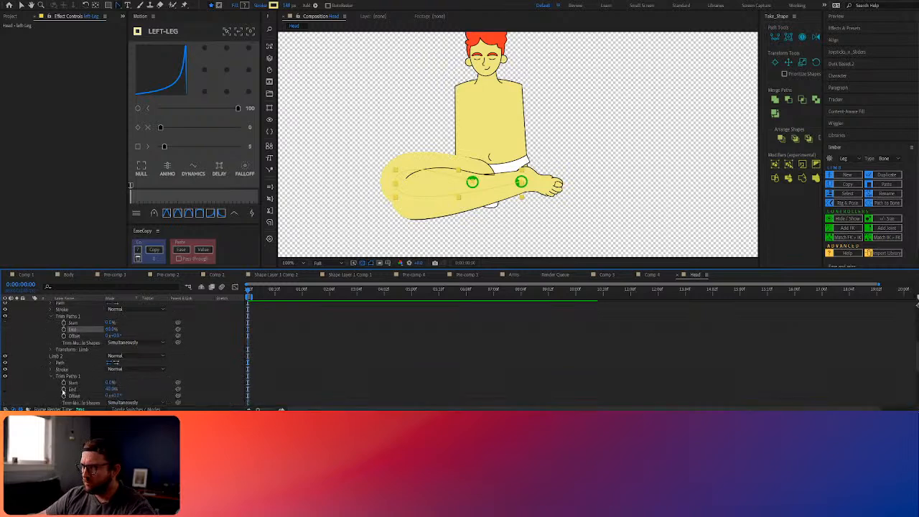
pyautogui.moveTo(112, 391); pyautogui.dragTo(117, 392)
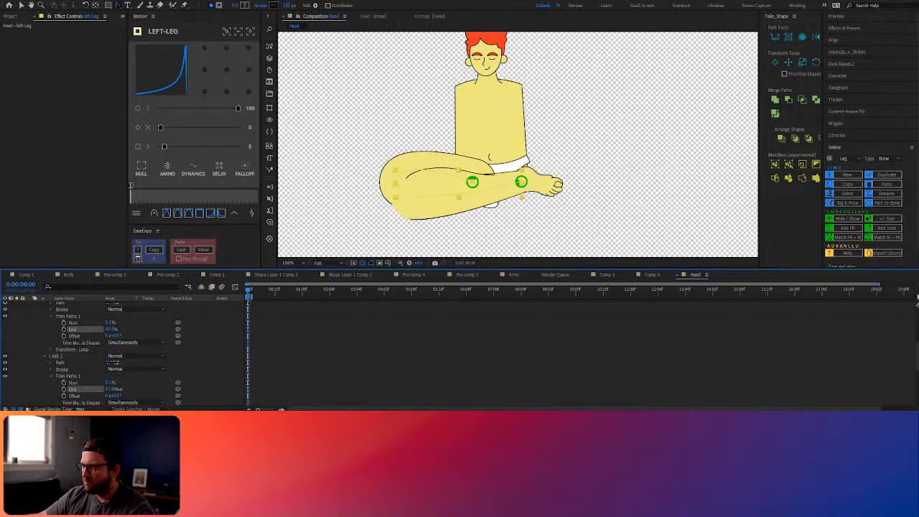
pyautogui.moveTo(119, 389); pyautogui.dragTo(121, 389)
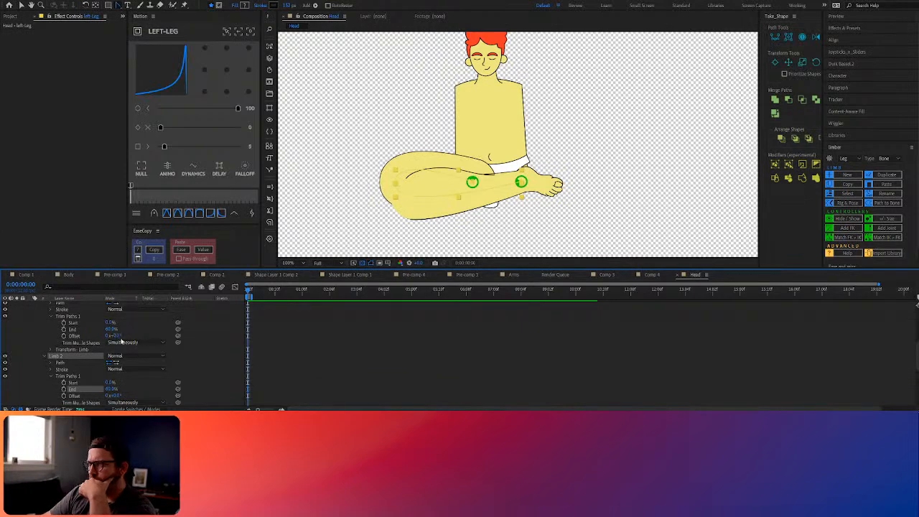
pyautogui.scroll(2, 115, 338)
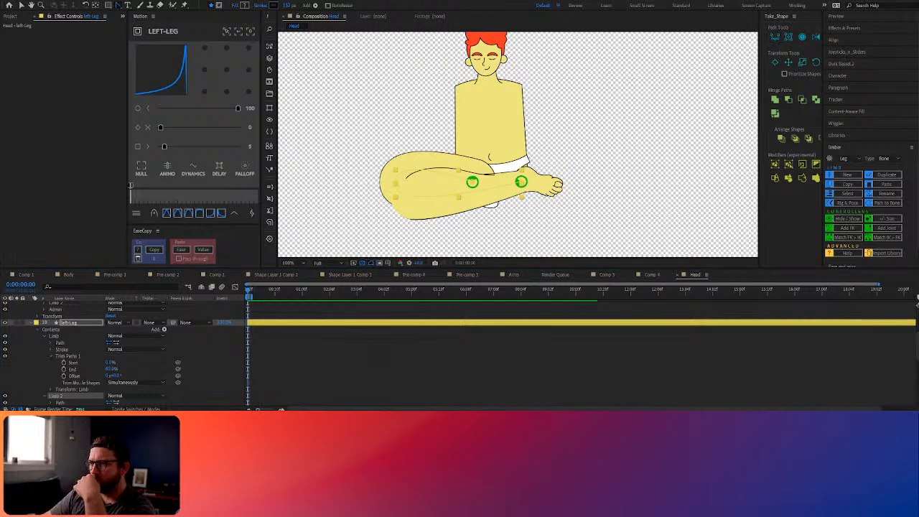
pyautogui.hotkey('ctrl', 's')
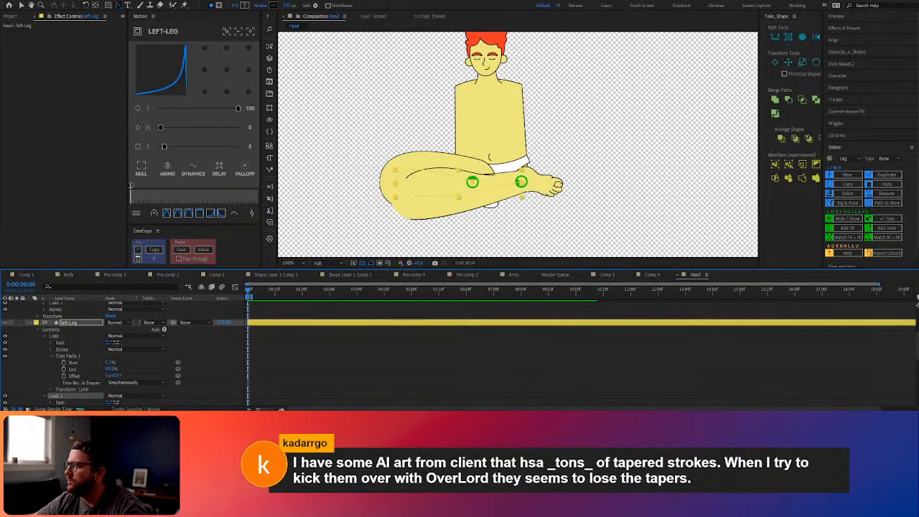
# Lower the Trim Paths Start in left-Leg 2's Limb group to about 43%
pyautogui.scroll(3, 68, 352)
pyautogui.click(70, 343)
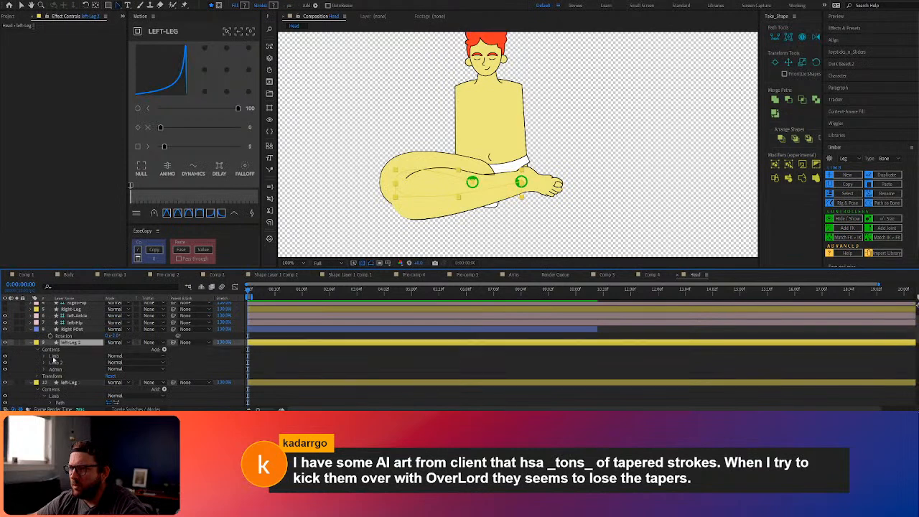
pyautogui.click(44, 356)
pyautogui.click(51, 377)
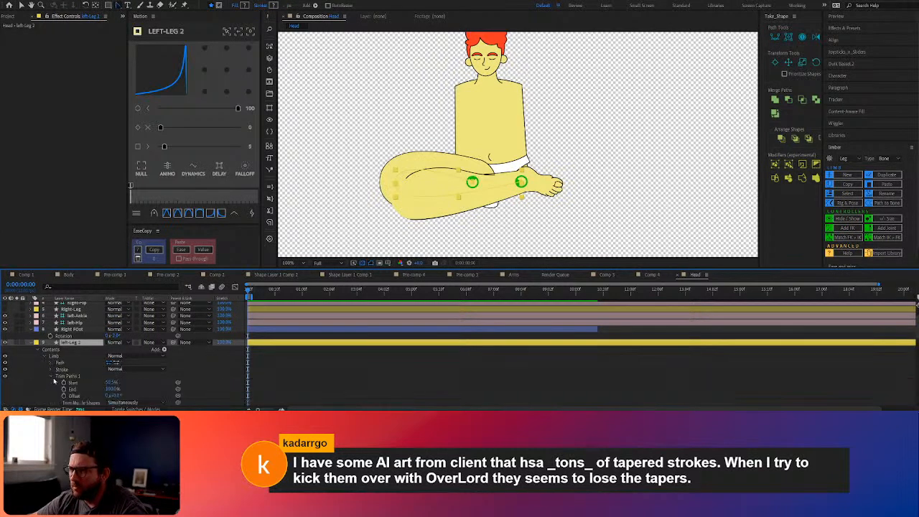
pyautogui.moveTo(112, 390)
pyautogui.mouseDown()
pyautogui.moveTo(121, 390)
pyautogui.moveTo(107, 383)
pyautogui.mouseUp()
pyautogui.hotkey('ctrl', 'z')
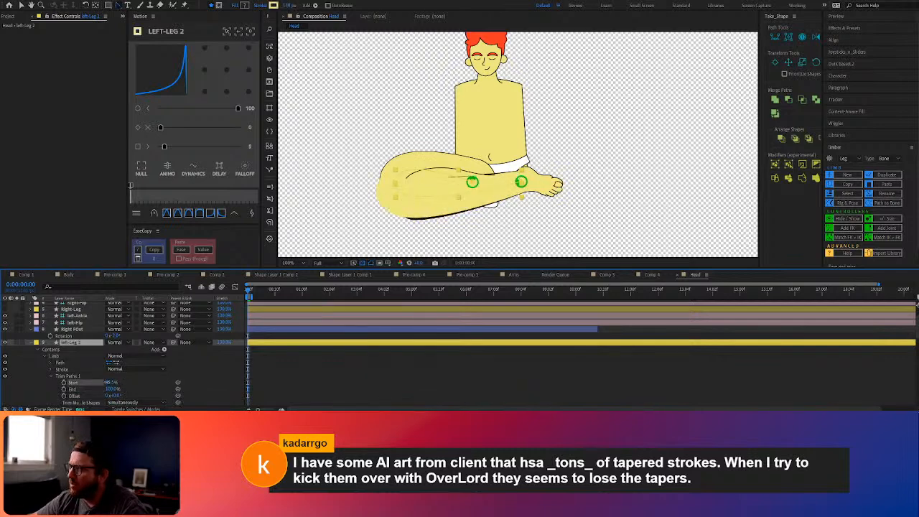
# Set the Trim Paths Start in left-Leg 2's Limb 2 group to 44% so the outline follows the coloured stroke
pyautogui.scroll(-2, 50, 370)
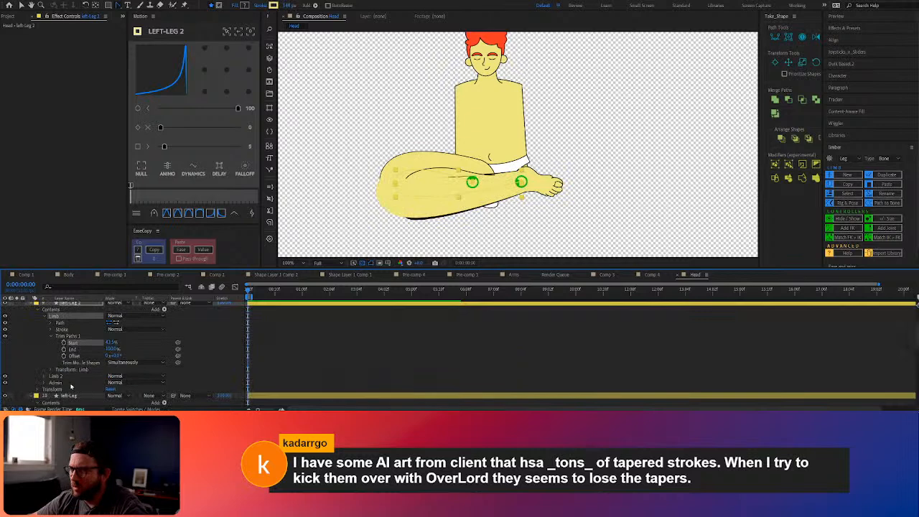
pyautogui.click(45, 376)
pyautogui.click(51, 396)
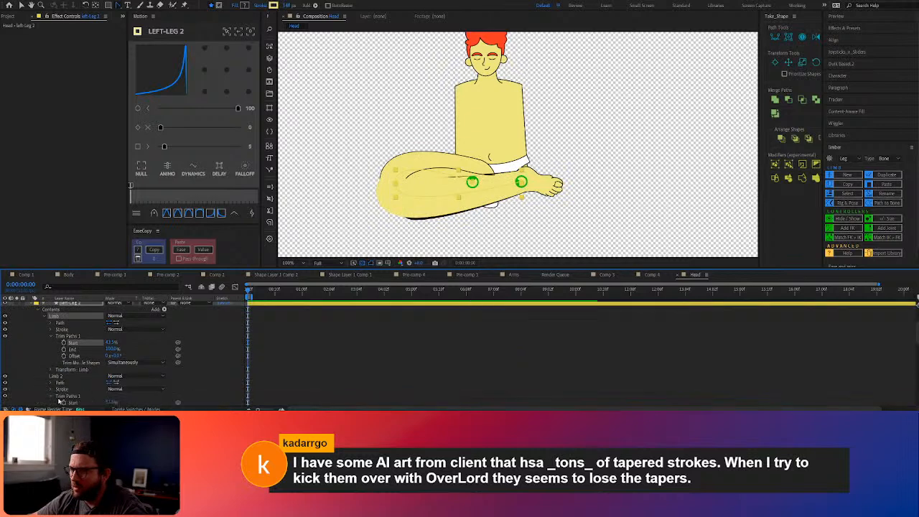
pyautogui.scroll(-1, 65, 396)
pyautogui.moveTo(112, 383); pyautogui.dragTo(112, 383)
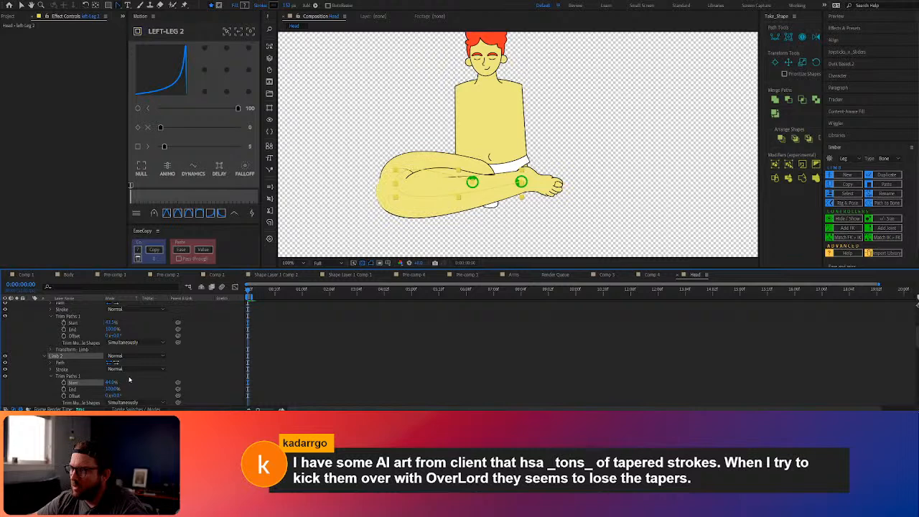
# Open the stroke Taper settings in left-Leg's Limb group and adjust the taper's End Width
pyautogui.scroll(-6, 90, 375)
pyautogui.scroll(-3, 93, 377)
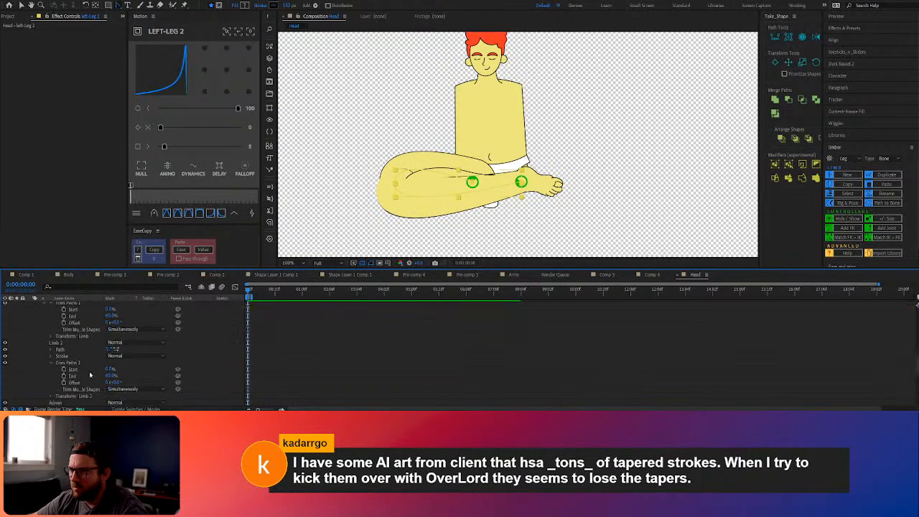
pyautogui.click(52, 364)
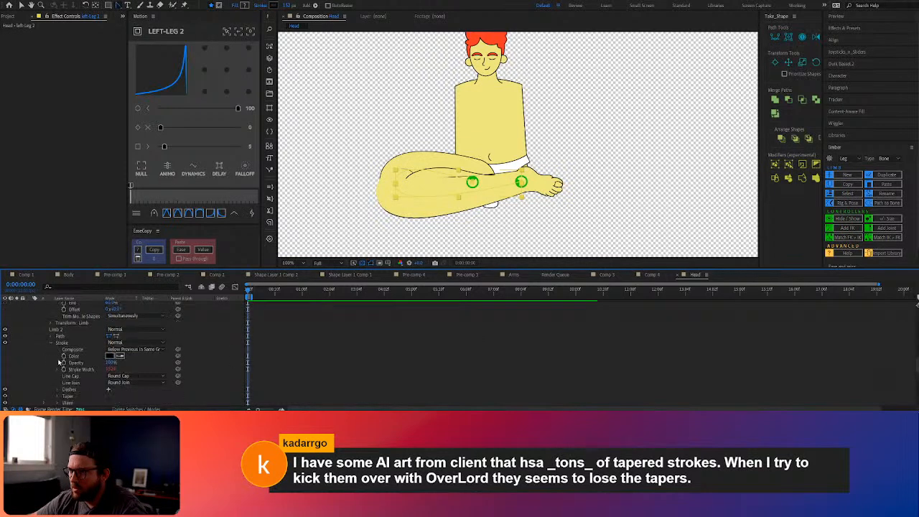
pyautogui.click(56, 363)
pyautogui.scroll(2, 56, 365)
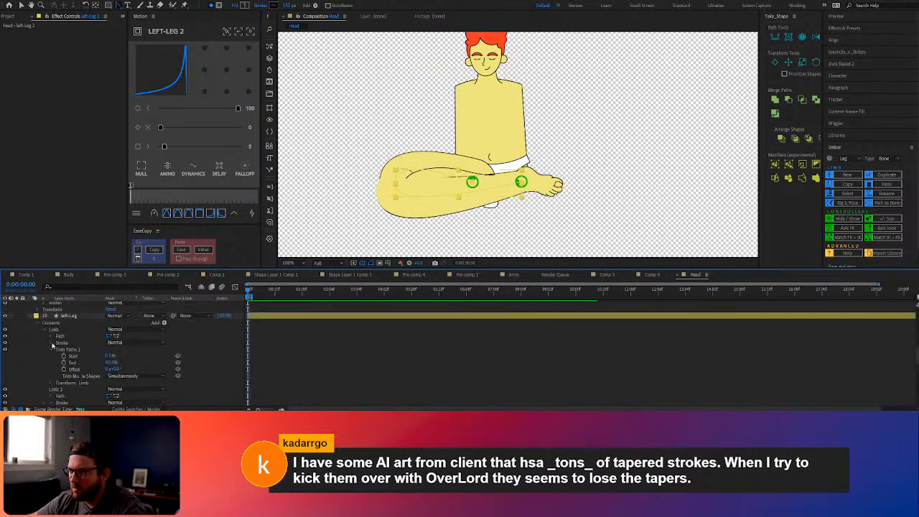
pyautogui.click(51, 344)
pyautogui.scroll(-1, 61, 380)
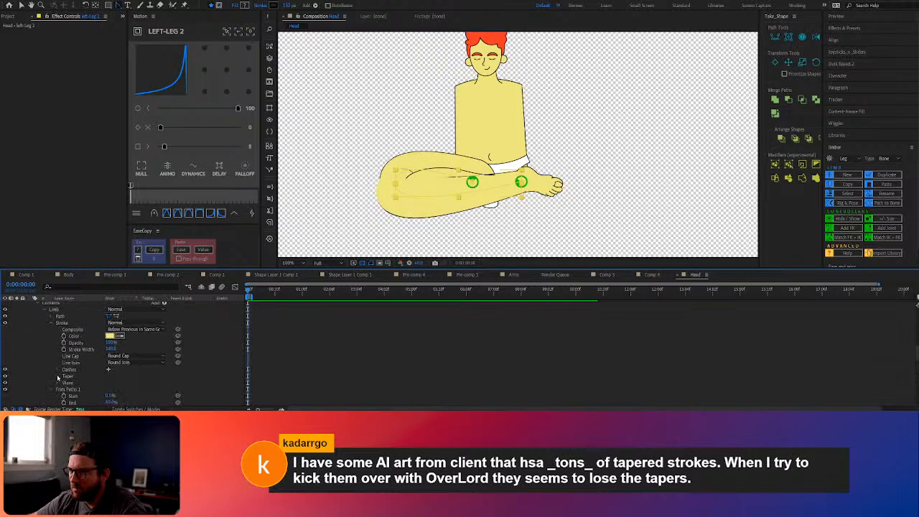
pyautogui.click(59, 376)
pyautogui.scroll(-1, 60, 377)
pyautogui.moveTo(111, 389)
pyautogui.mouseDown()
pyautogui.moveTo(101, 389)
pyautogui.moveTo(126, 389)
pyautogui.mouseUp()
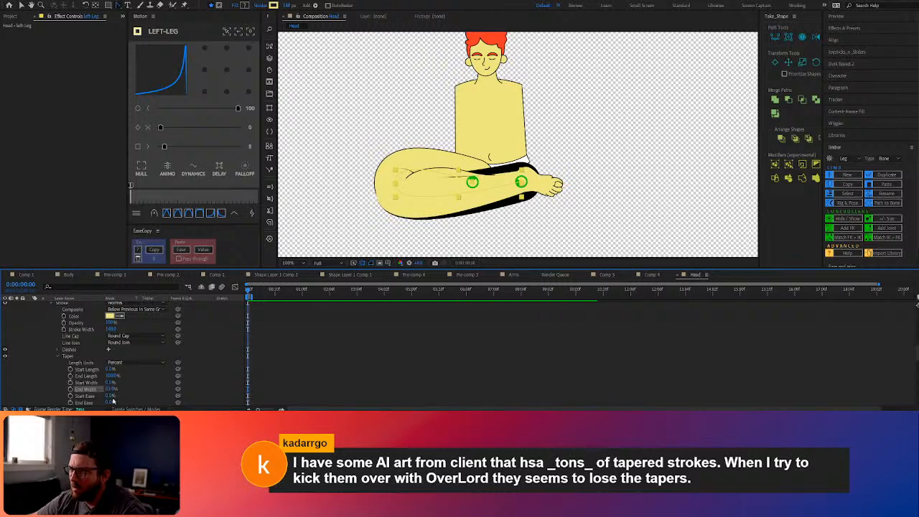
# Undo the last changes to the leg stroke's taper End Width
pyautogui.hotkey('ctrl', 'z')
pyautogui.hotkey('ctrl', 'z')
pyautogui.hotkey('ctrl', 'z')
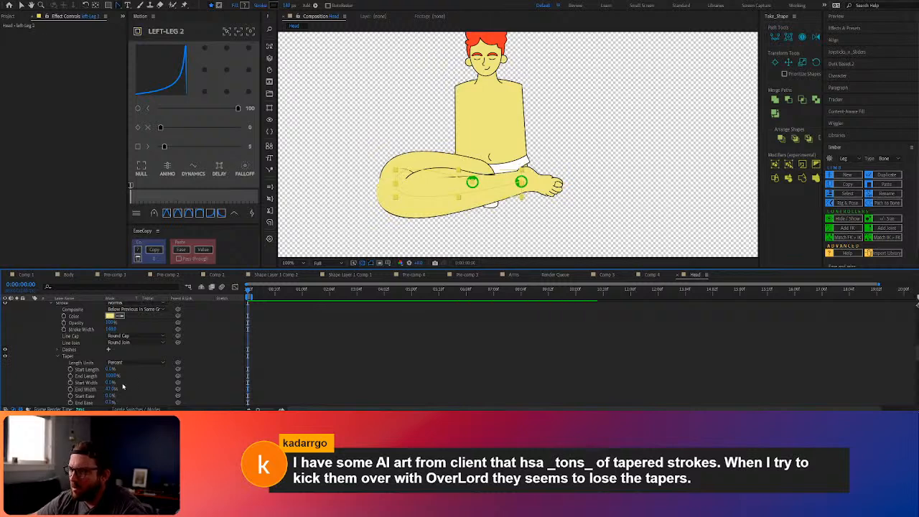
# Adjust the end taper of left-Leg's Limb stroke, with End Length 100%, a reduced End Width and End Ease 60%
pyautogui.moveTo(111, 376); pyautogui.dragTo(117, 377)
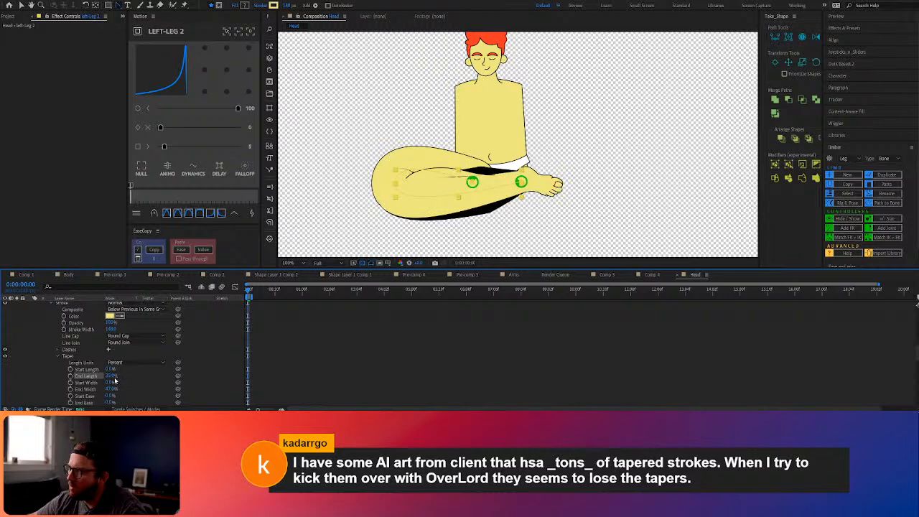
pyautogui.scroll(-1, 126, 390)
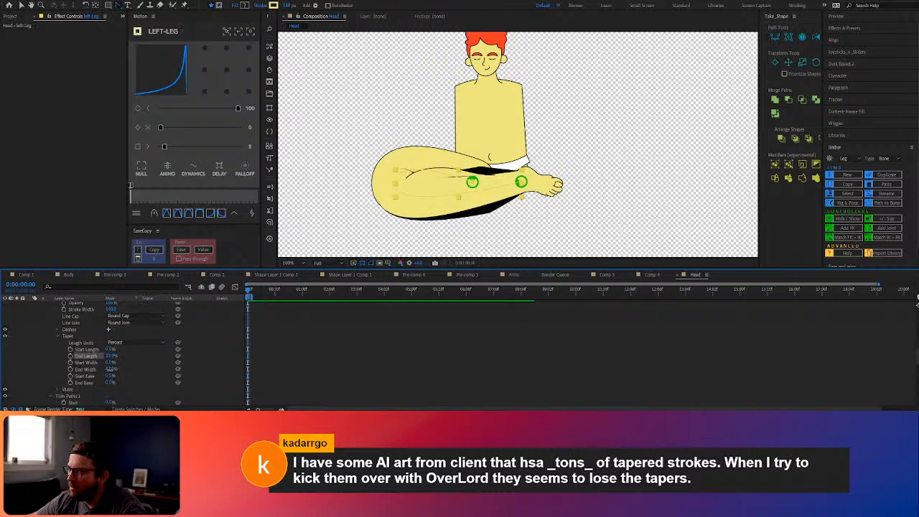
pyautogui.moveTo(110, 369); pyautogui.dragTo(103, 371)
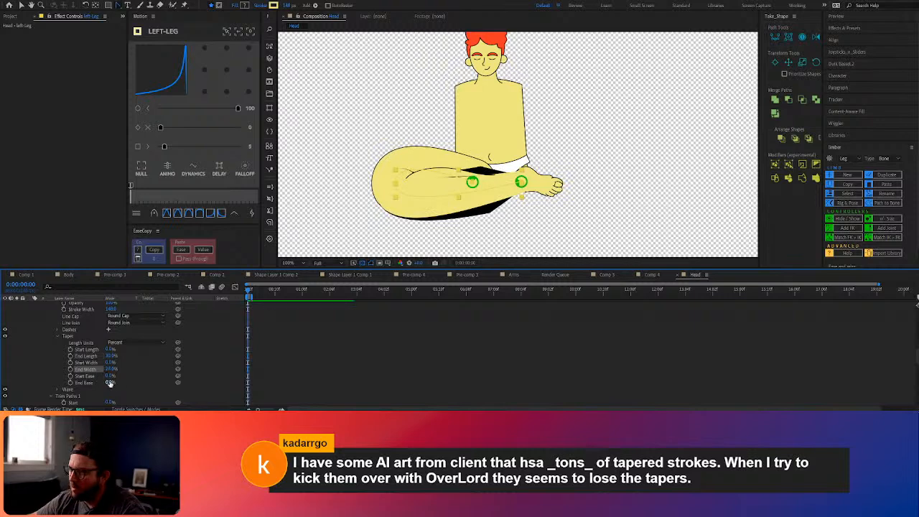
pyautogui.moveTo(112, 382)
pyautogui.mouseDown()
pyautogui.moveTo(121, 381)
pyautogui.moveTo(118, 358)
pyautogui.moveTo(144, 361)
pyautogui.moveTo(103, 382)
pyautogui.moveTo(114, 382)
pyautogui.mouseUp()
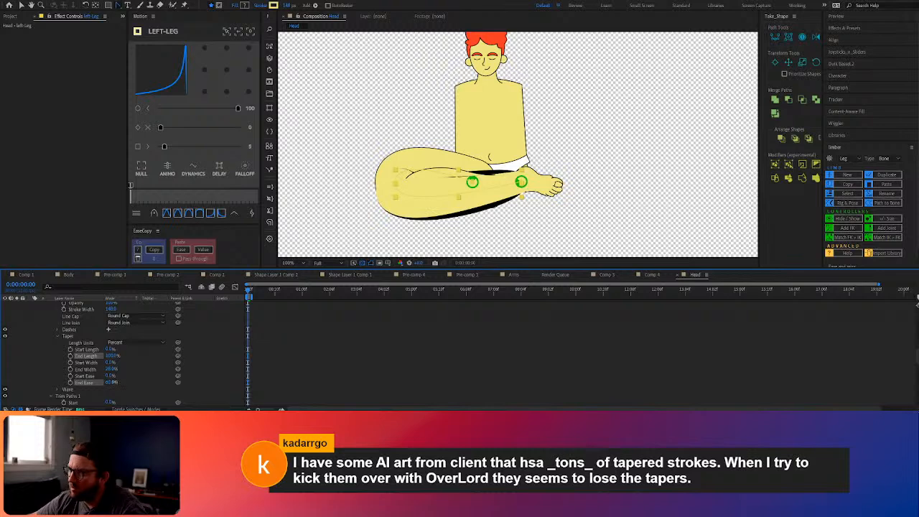
# Check left-Leg briefly in solo, and fine-tune the End Width of its Limb stroke taper
pyautogui.scroll(3, 123, 351)
pyautogui.click(18, 318)
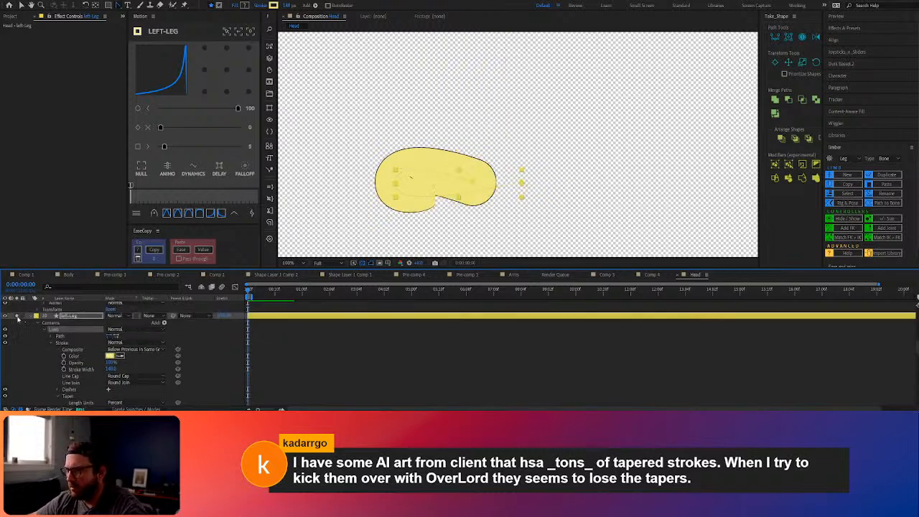
pyautogui.click(18, 317)
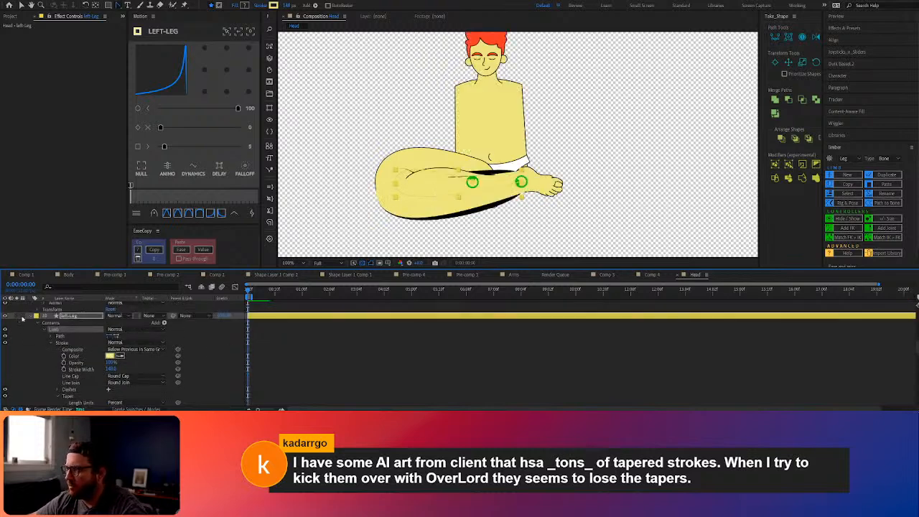
pyautogui.scroll(-5, 121, 352)
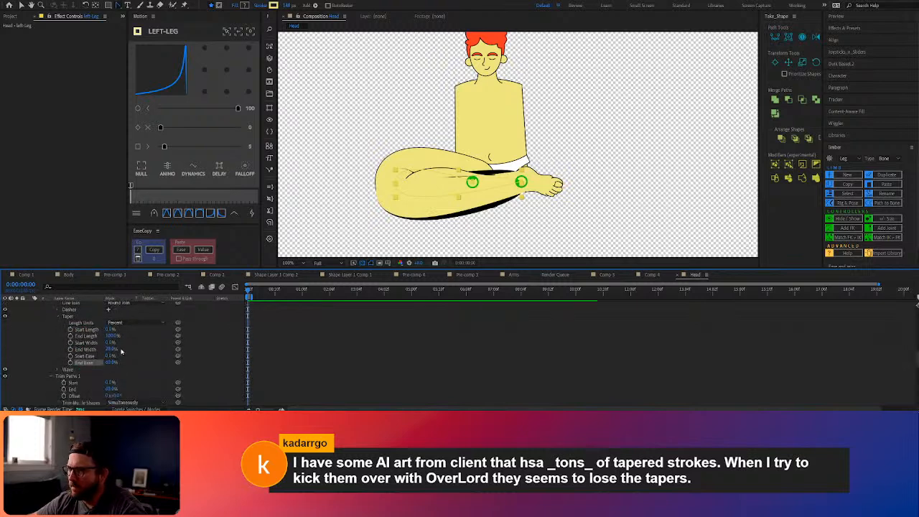
pyautogui.moveTo(110, 349); pyautogui.dragTo(115, 349)
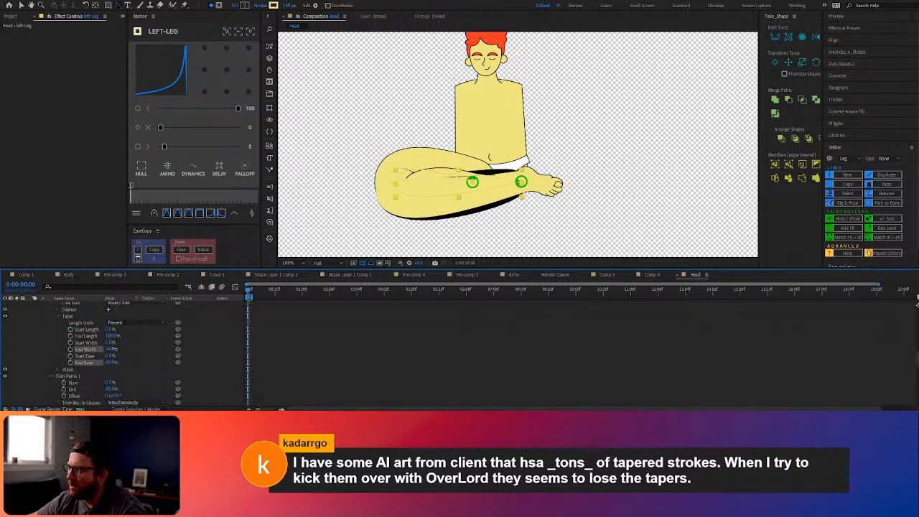
# Open the stroke Taper in left-Leg 2's Limb 2 group and match the black outline's taper to the coloured stroke
pyautogui.scroll(-5, 133, 377)
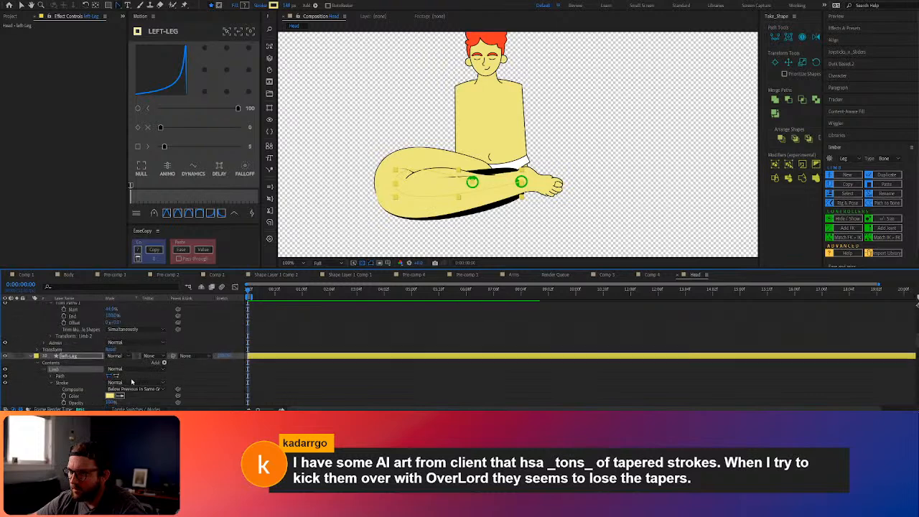
pyautogui.scroll(3, 131, 378)
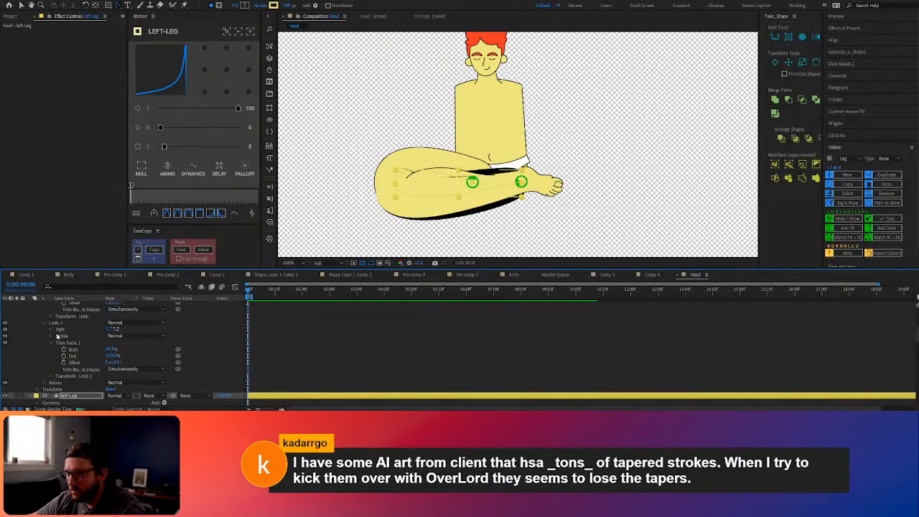
pyautogui.scroll(3, 83, 346)
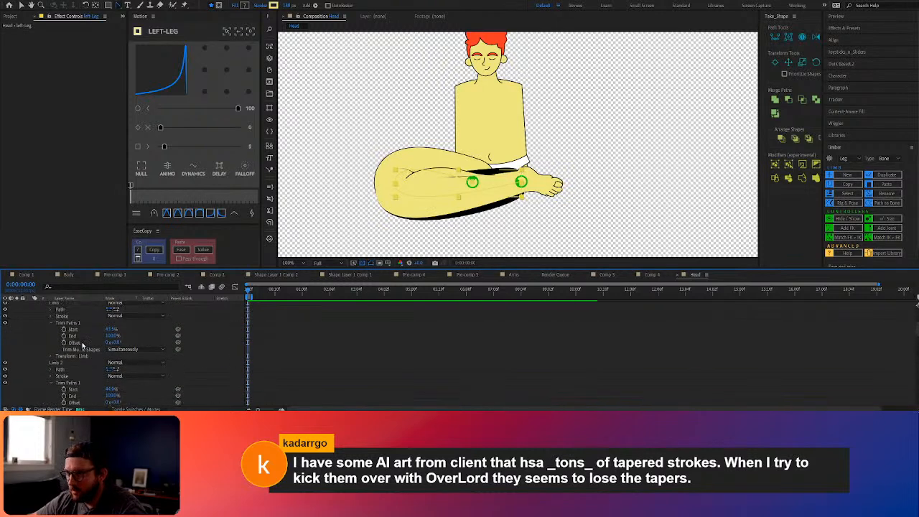
pyautogui.click(51, 377)
pyautogui.scroll(-5, 79, 377)
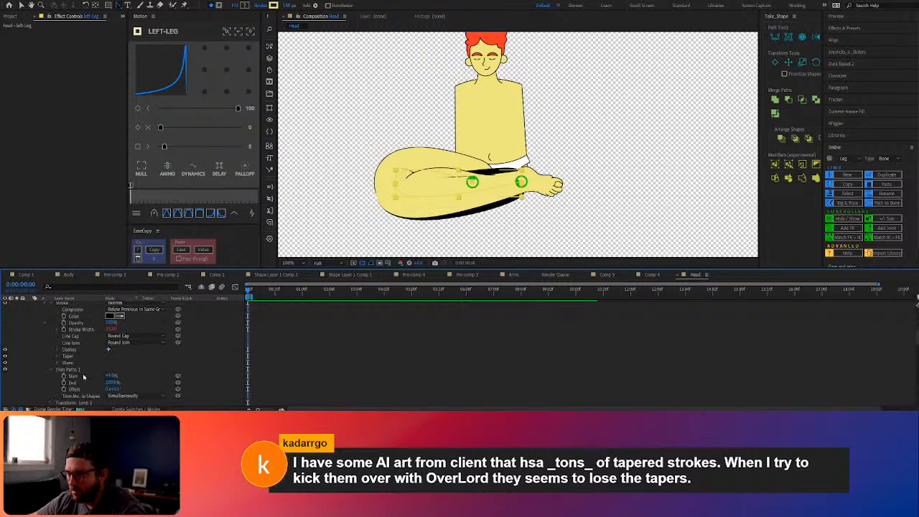
pyautogui.scroll(-1, 86, 376)
pyautogui.click(58, 338)
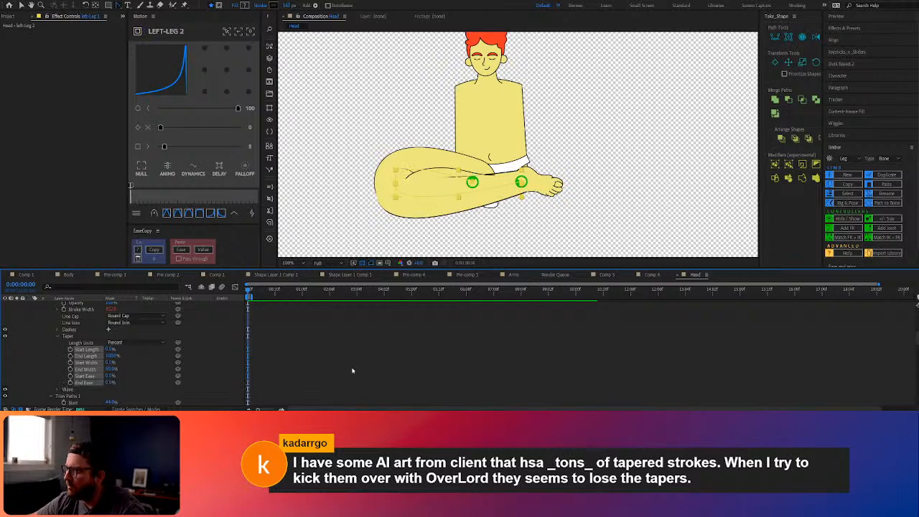
pyautogui.scroll(-1, 161, 364)
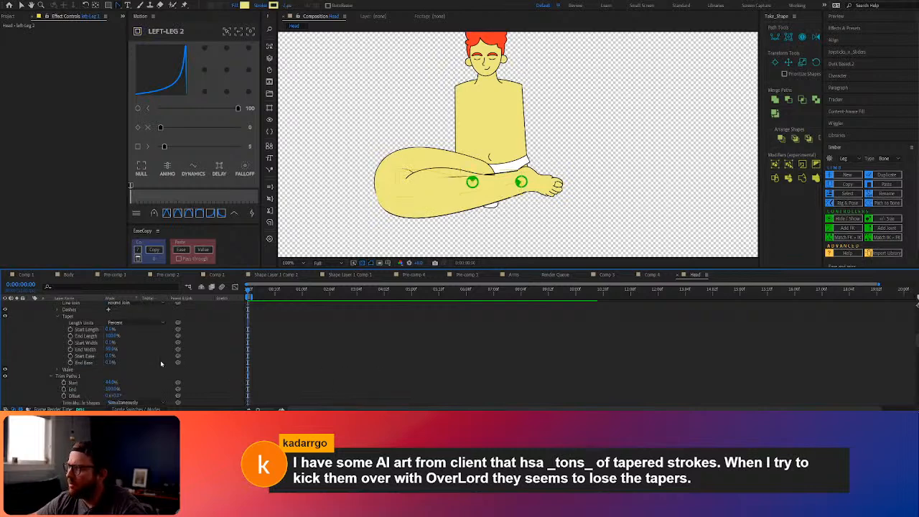
pyautogui.click(162, 364)
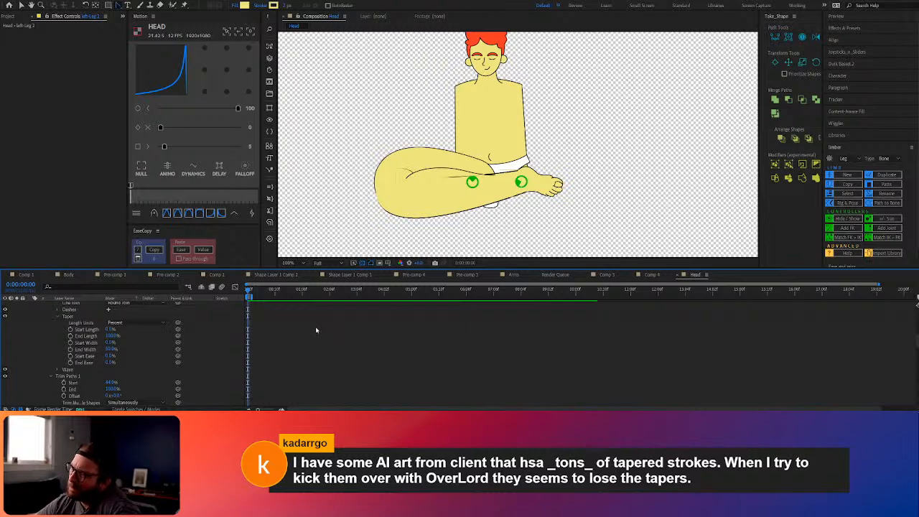
# Collapse the left-Leg 2 layer and move the left-Leg layer below Underwear in the layer stack
pyautogui.scroll(6, 74, 328)
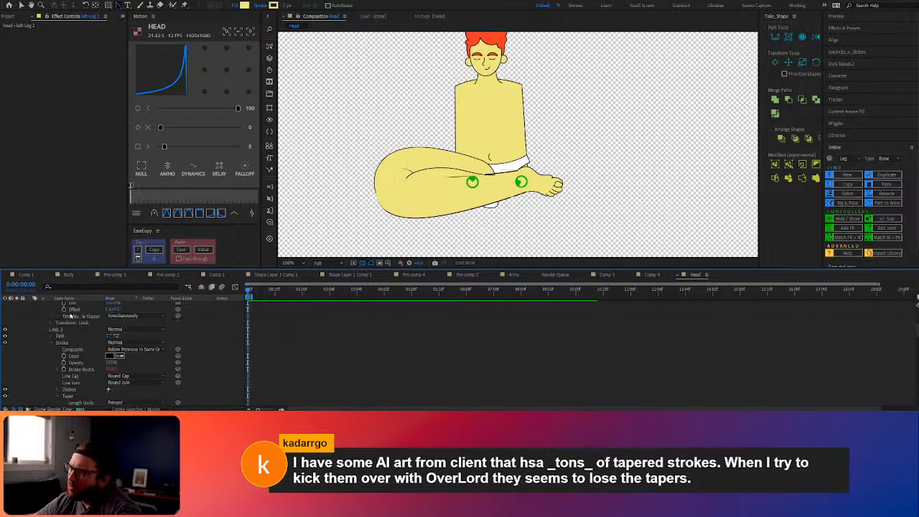
pyautogui.scroll(3, 72, 330)
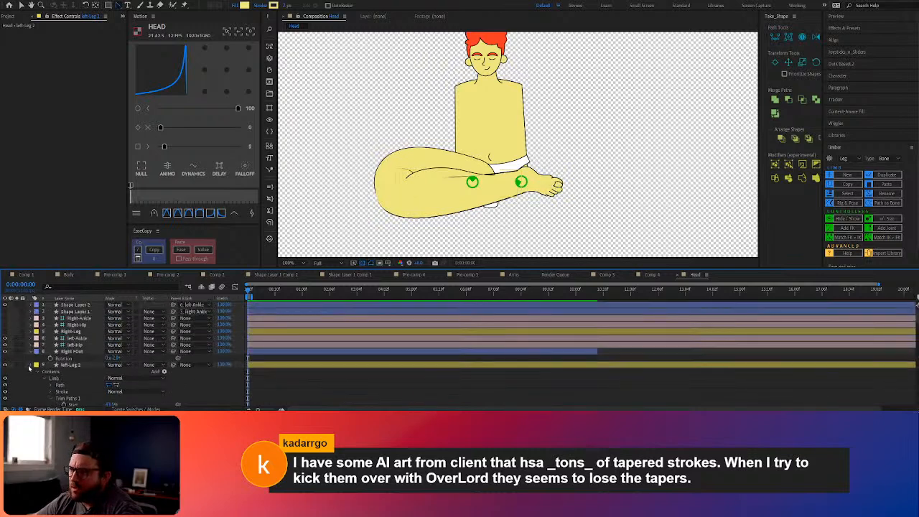
pyautogui.click(29, 368)
pyautogui.scroll(-2, 105, 328)
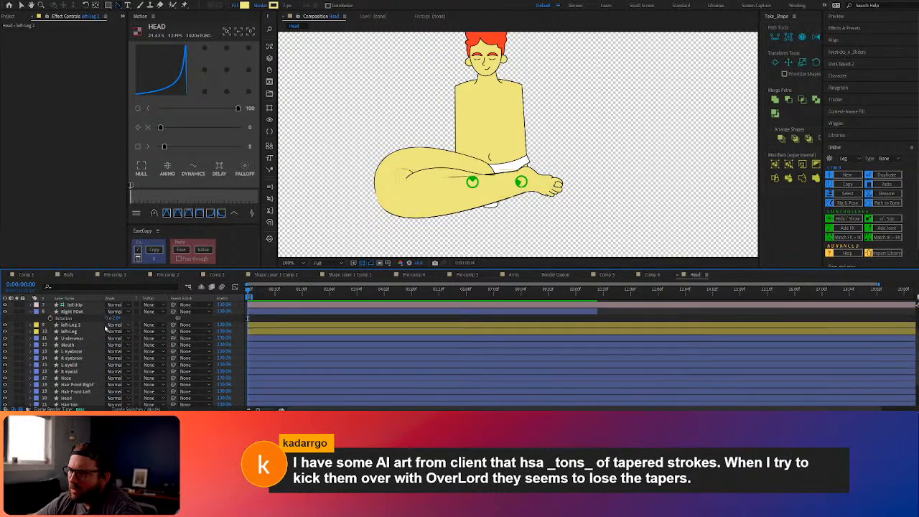
pyautogui.moveTo(71, 333); pyautogui.dragTo(70, 342)
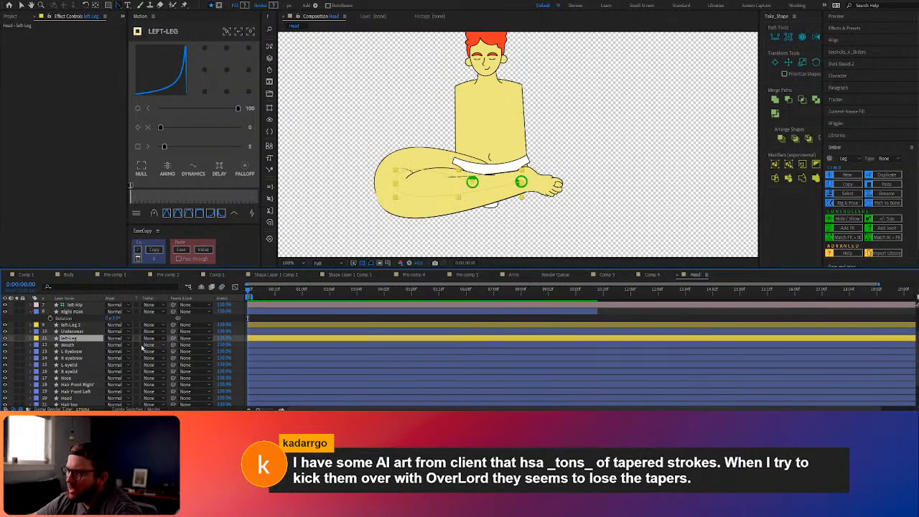
# Move the left-Hip controller slightly down to repose the leg, and collapse the Right Foot layer's properties
pyautogui.scroll(3, 108, 345)
pyautogui.click(73, 344)
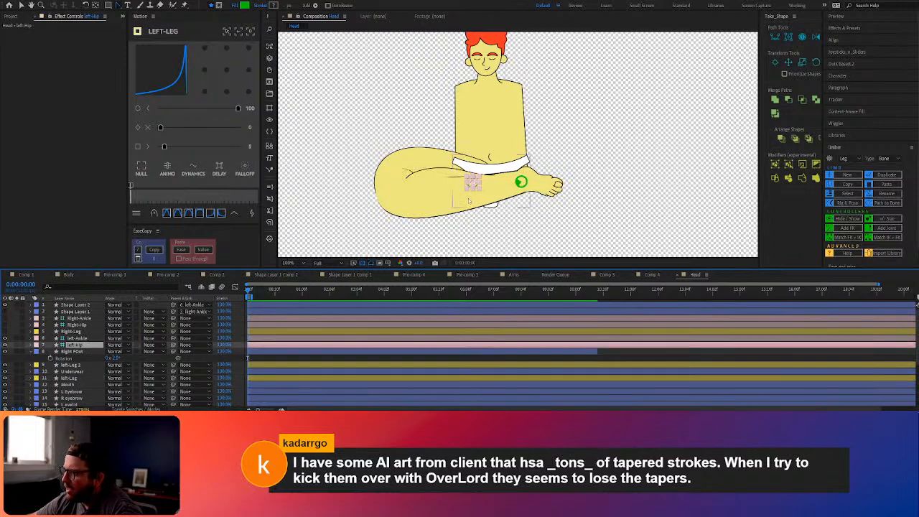
pyautogui.moveTo(471, 181); pyautogui.dragTo(471, 188)
pyautogui.click(506, 221)
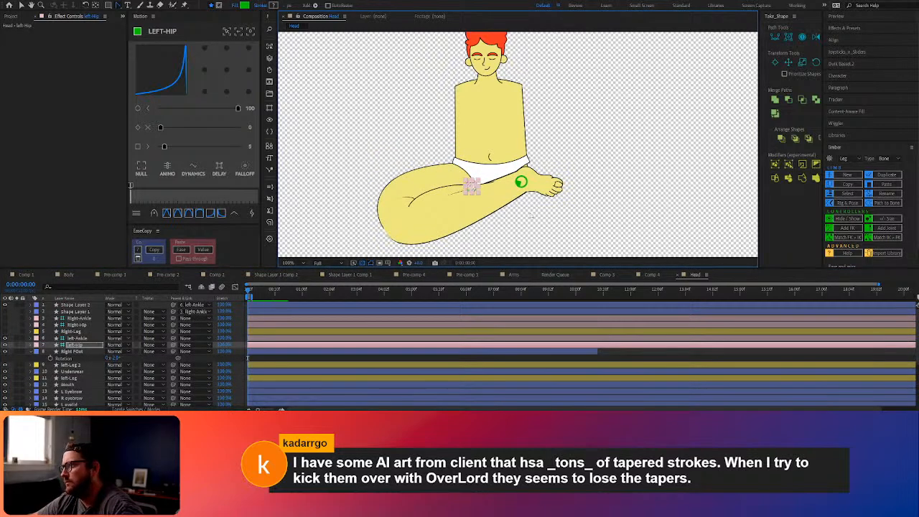
pyautogui.click(585, 361)
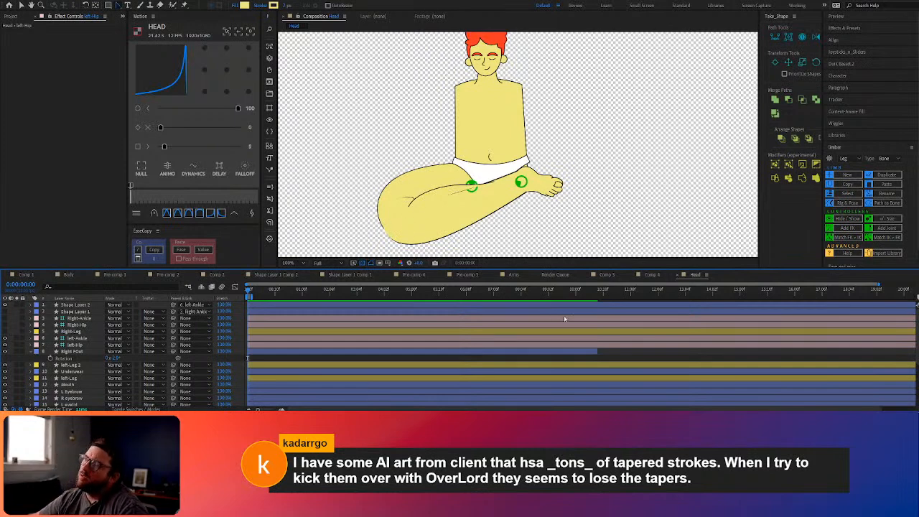
pyautogui.click(31, 352)
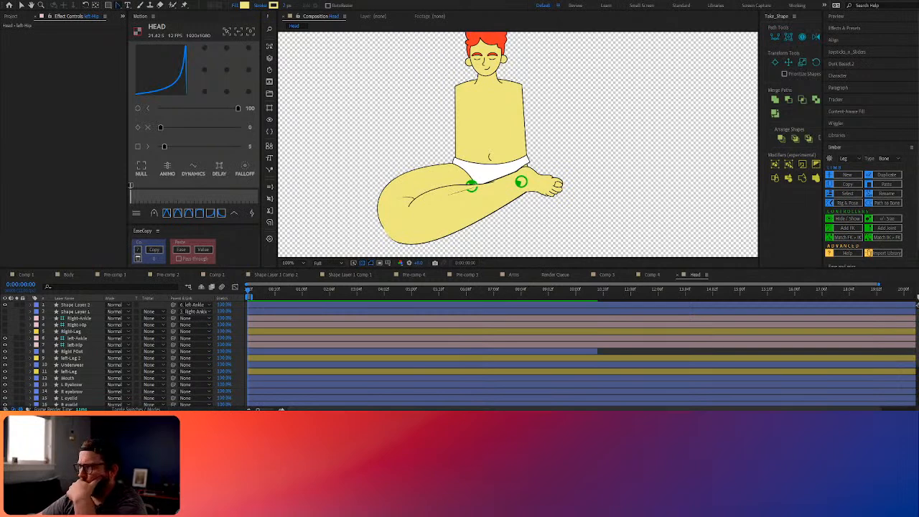
# Lower the taper End Width of left-Leg 2's Limb 2 stroke to about 49%
pyautogui.click(70, 371)
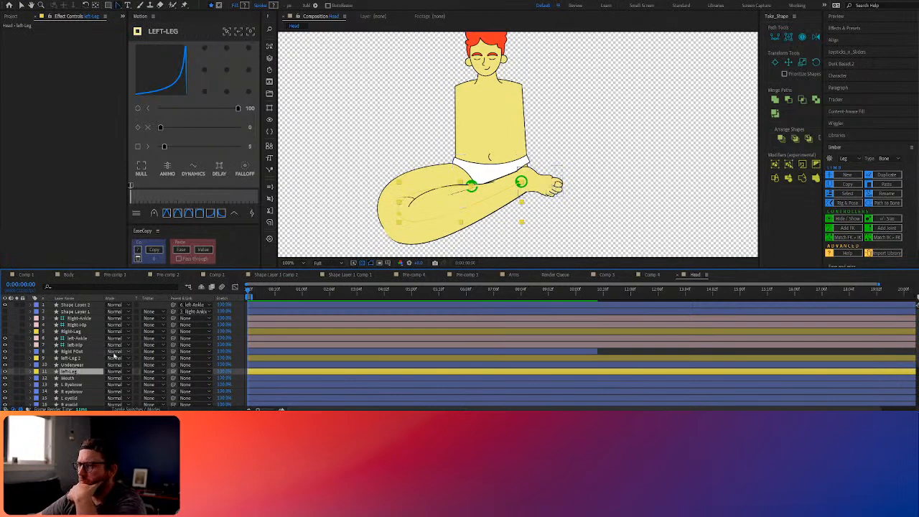
pyautogui.click(34, 372)
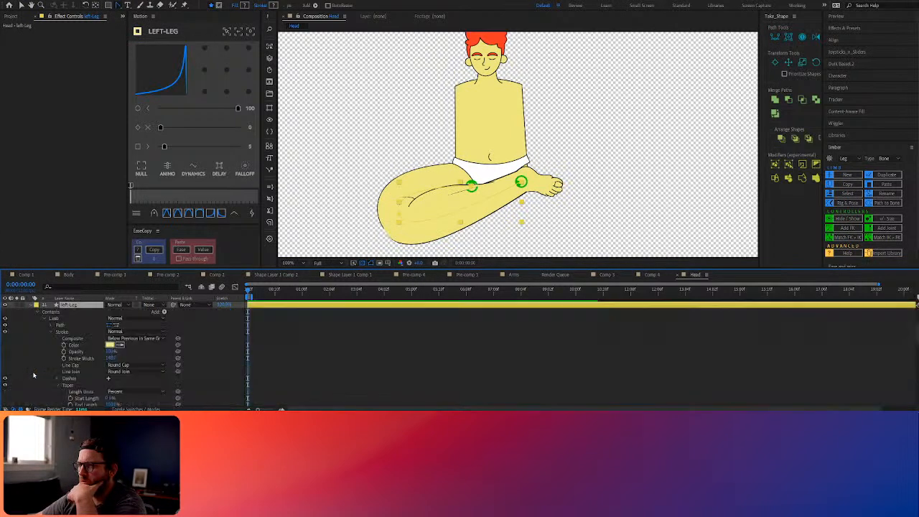
pyautogui.click(31, 308)
pyautogui.scroll(1, 58, 329)
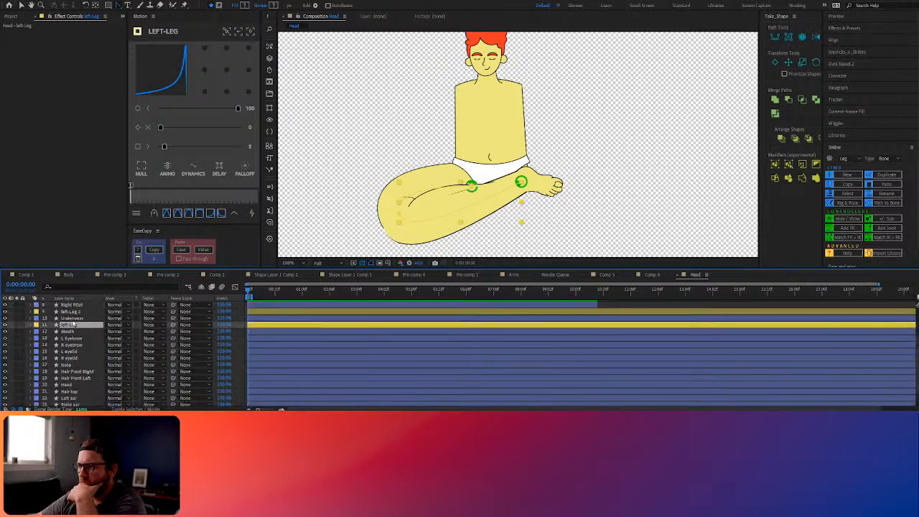
pyautogui.click(72, 312)
pyautogui.click(31, 313)
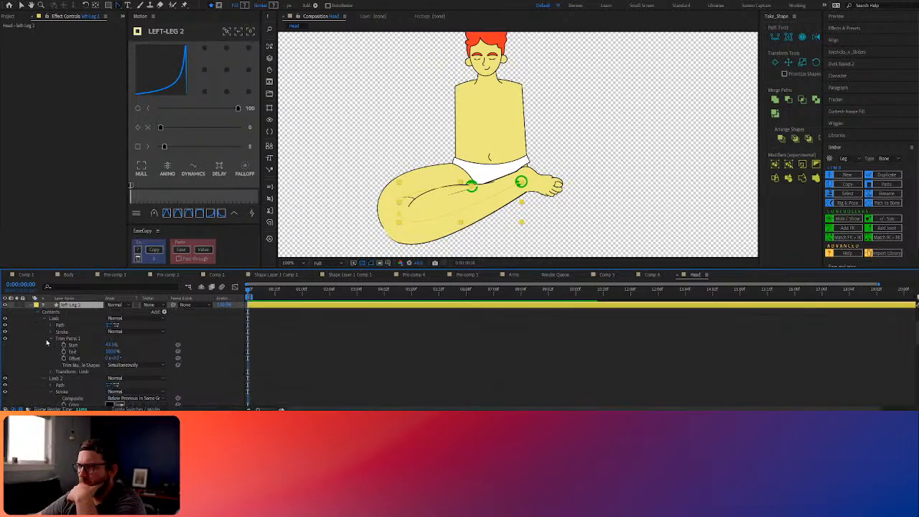
pyautogui.scroll(-6, 50, 367)
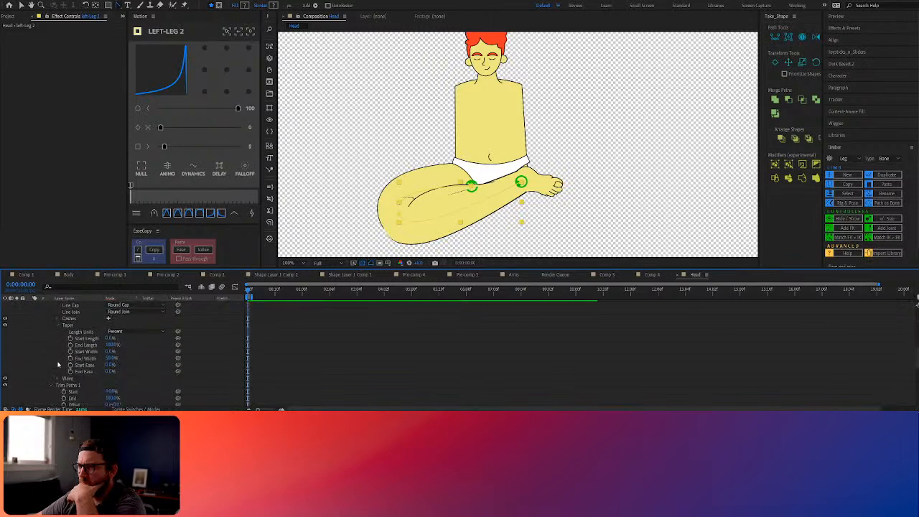
pyautogui.moveTo(110, 358); pyautogui.dragTo(100, 359)
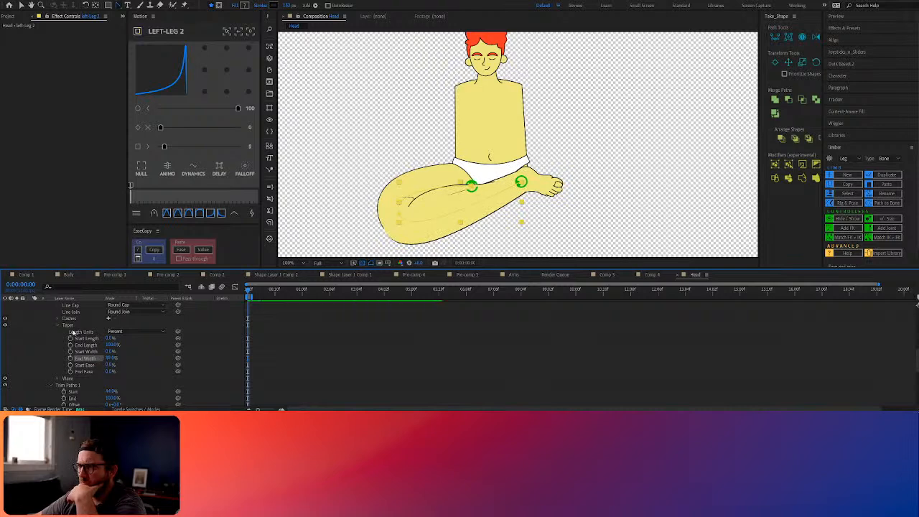
# Copy the Taper of left-Leg 2's Limb stroke with property links and paste it onto the Limb 2 stroke's Taper
pyautogui.scroll(3, 75, 354)
pyautogui.scroll(2, 66, 357)
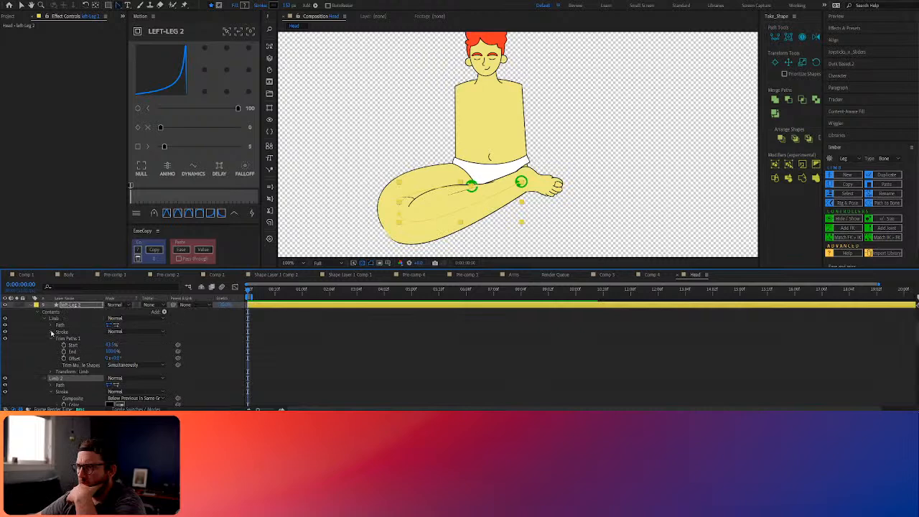
pyautogui.click(55, 338)
pyautogui.scroll(-2, 79, 363)
pyautogui.click(78, 365)
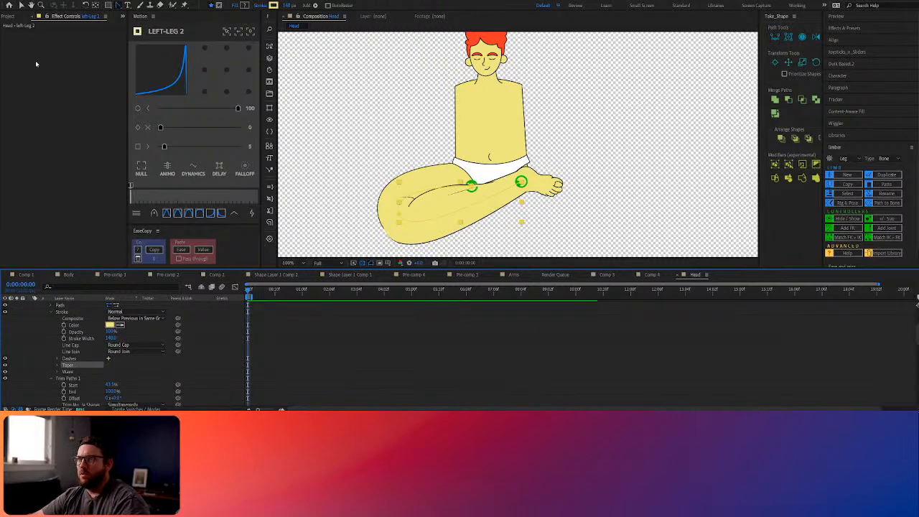
pyautogui.scroll(-2, 99, 324)
pyautogui.scroll(-3, 94, 350)
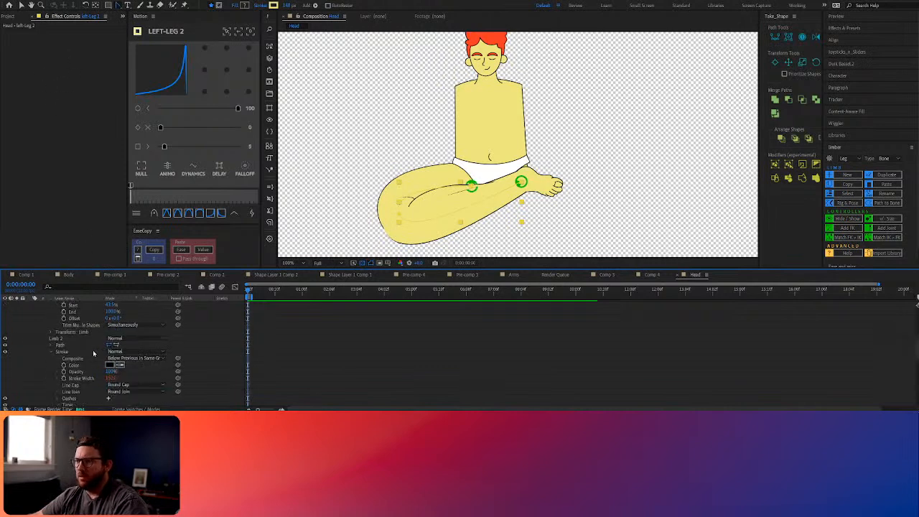
pyautogui.click(69, 385)
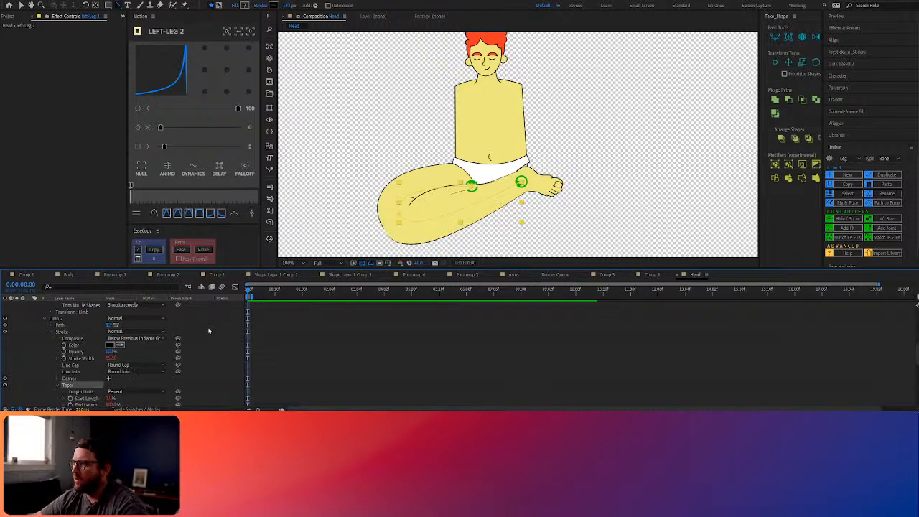
pyautogui.scroll(1, 144, 355)
pyautogui.scroll(10, 146, 356)
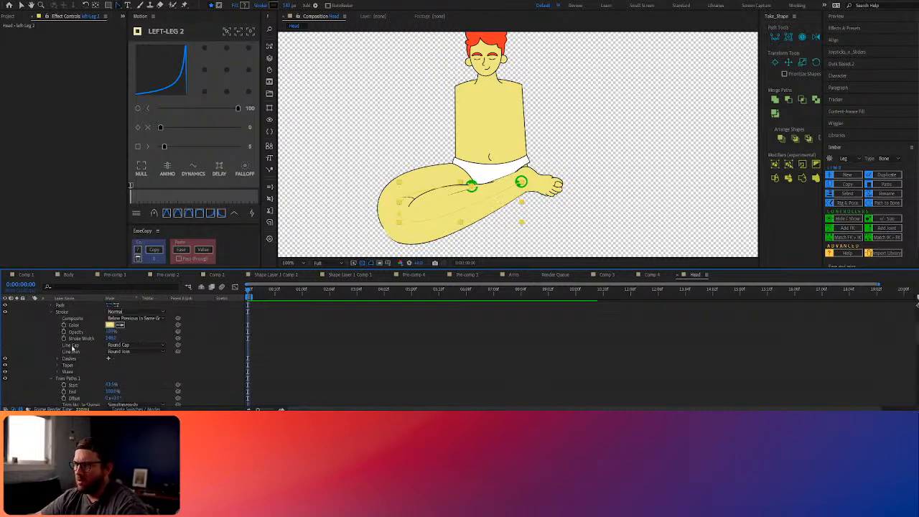
# Undo the latest changes to left-Leg 2, including the Round Cap setting on the Limb 2 stroke
pyautogui.click(77, 306)
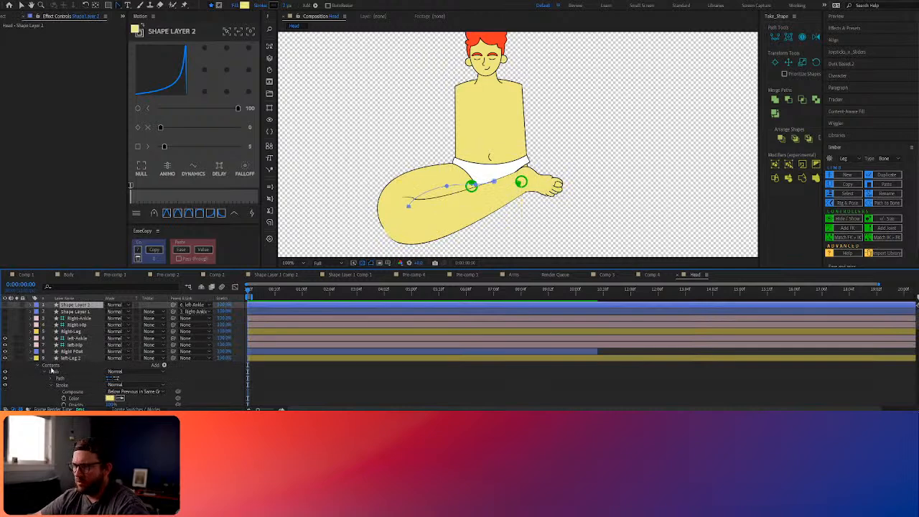
pyautogui.scroll(-1, 63, 370)
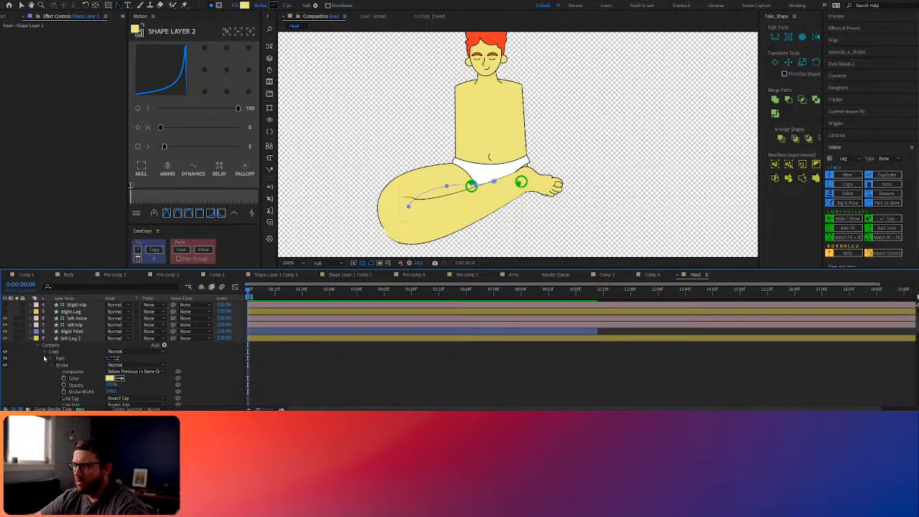
pyautogui.click(51, 366)
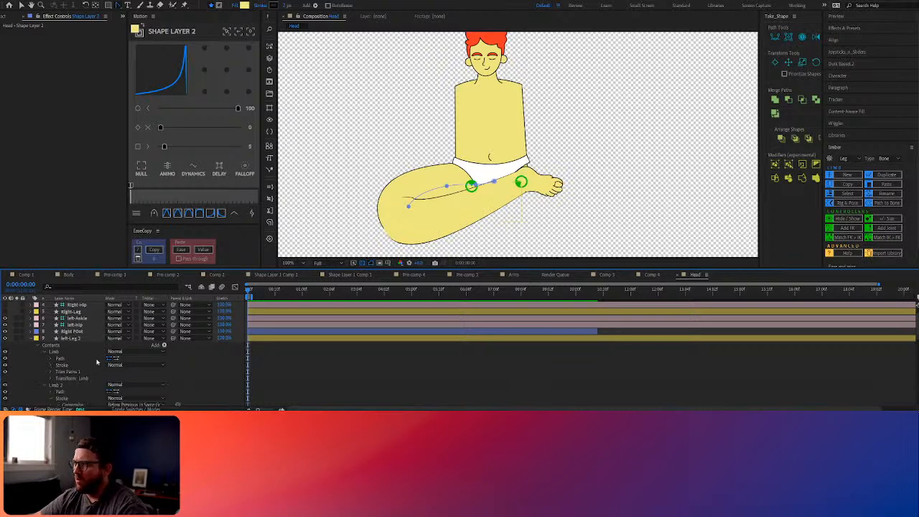
pyautogui.scroll(-1, 101, 363)
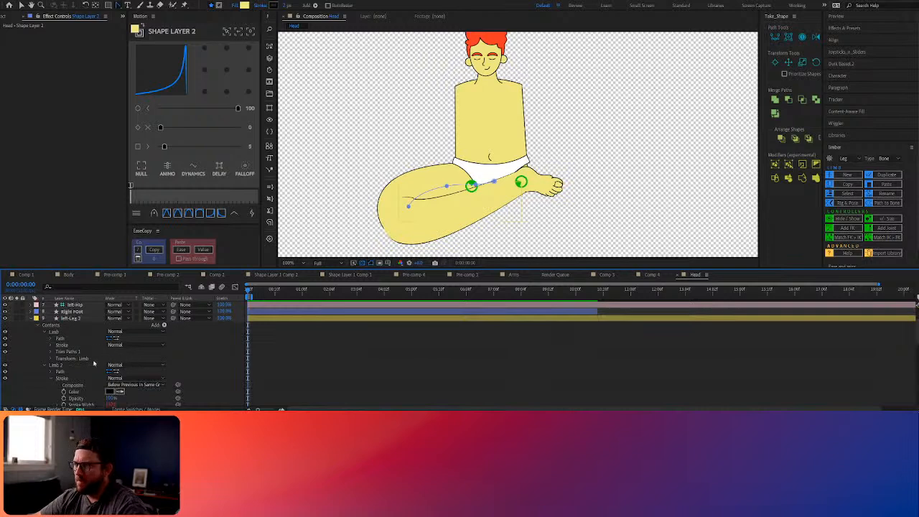
pyautogui.scroll(-1, 57, 381)
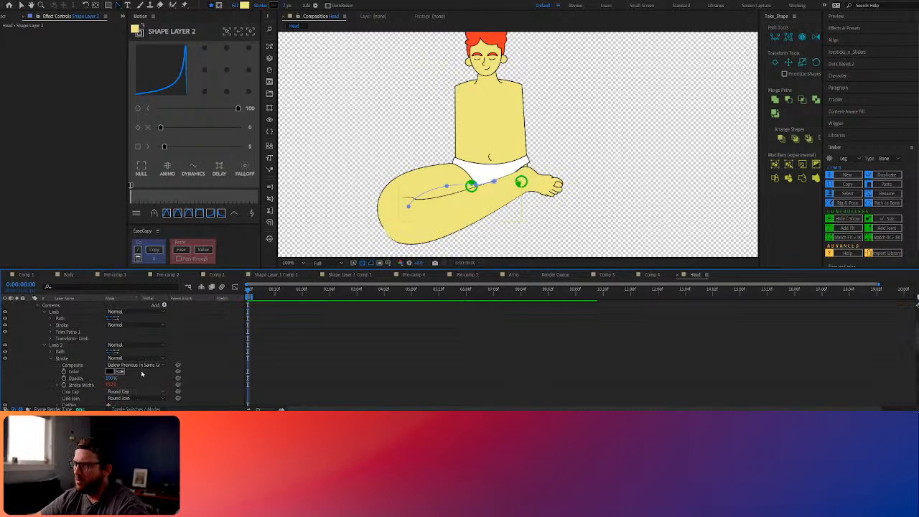
pyautogui.hotkey('ctrl', 'z')
pyautogui.hotkey('ctrl', 'z')
pyautogui.hotkey('ctrl', 'z')
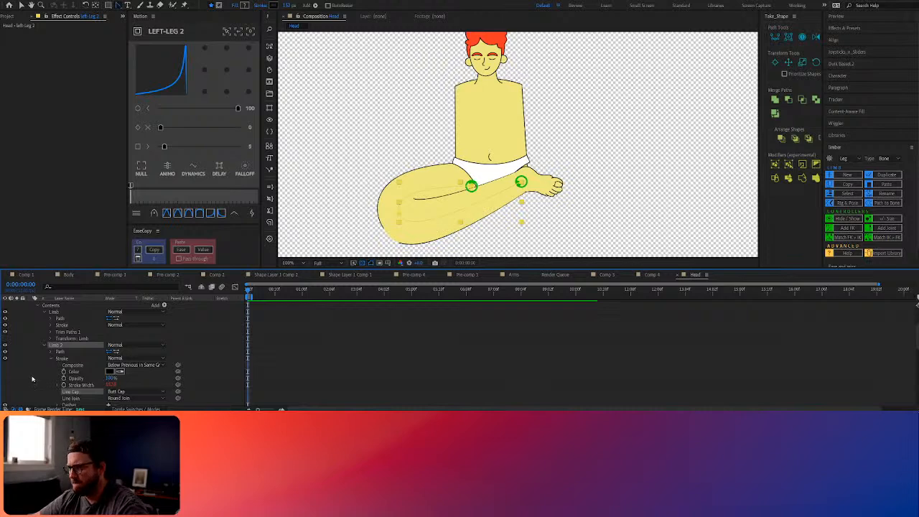
# Collapse the Limb 2 and Limb groups inside the left-Leg 2 layer
pyautogui.click(51, 358)
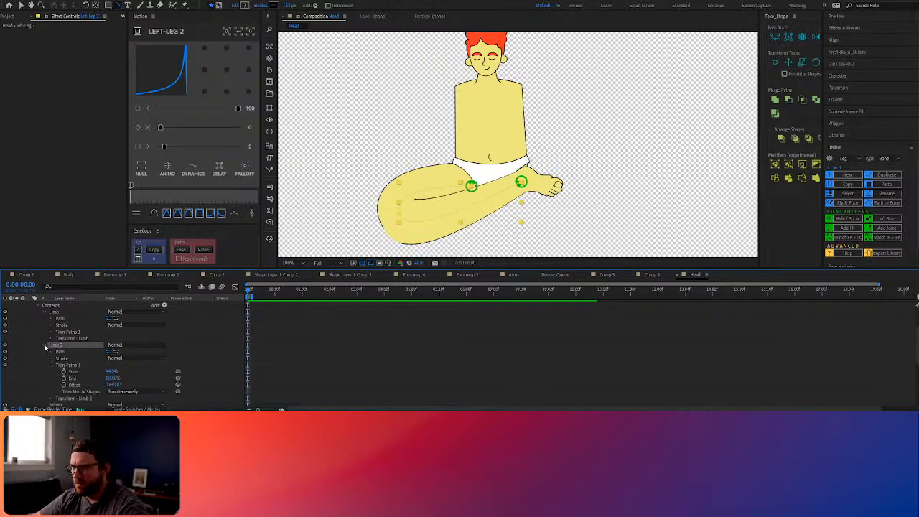
pyautogui.click(44, 346)
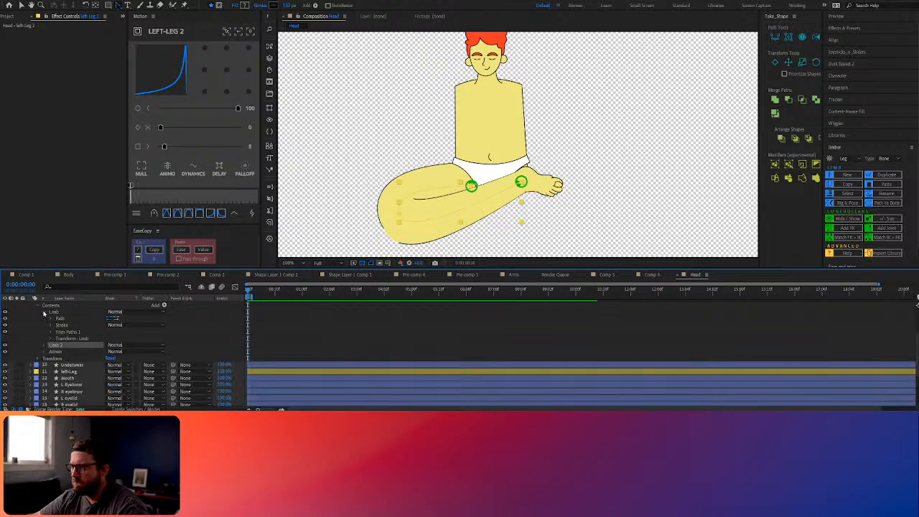
pyautogui.click(44, 313)
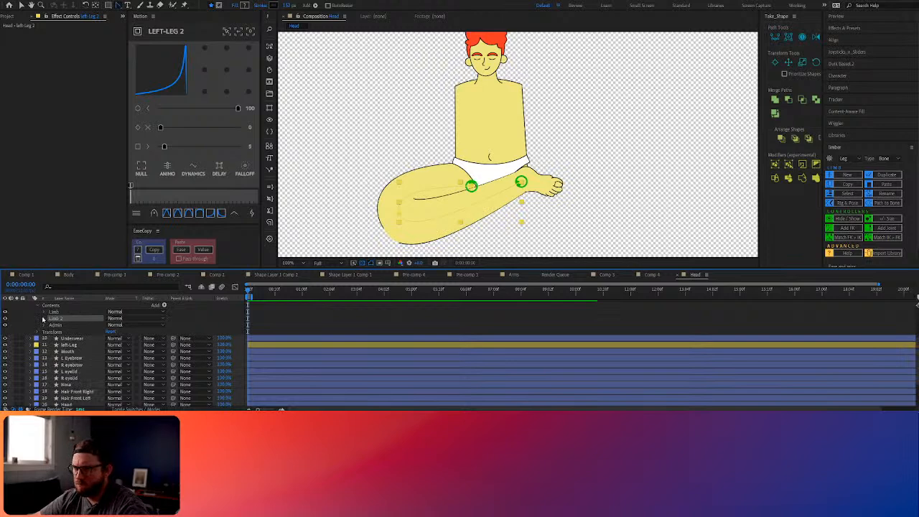
# Expand the left-Leg layer, collapse its Taper, and slightly lower the Trim Paths End of its Limb group
pyautogui.click(68, 344)
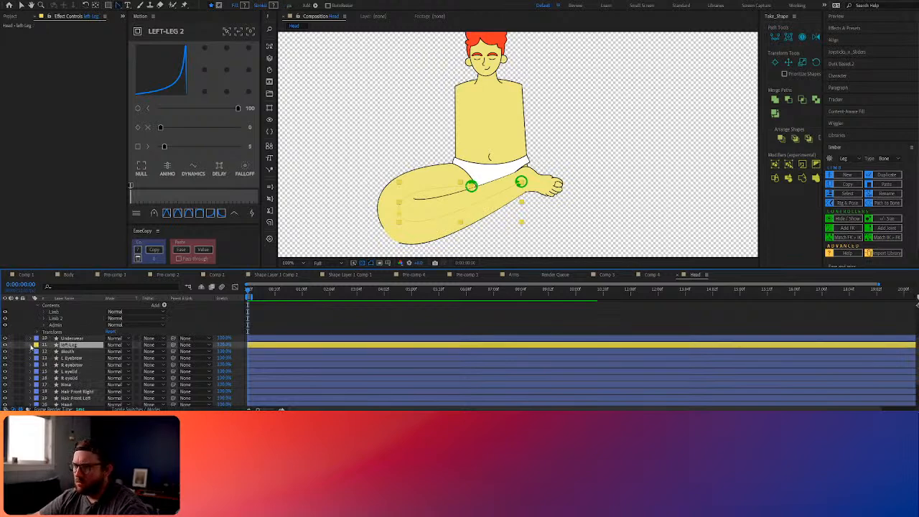
pyautogui.click(31, 346)
pyautogui.scroll(-1, 50, 359)
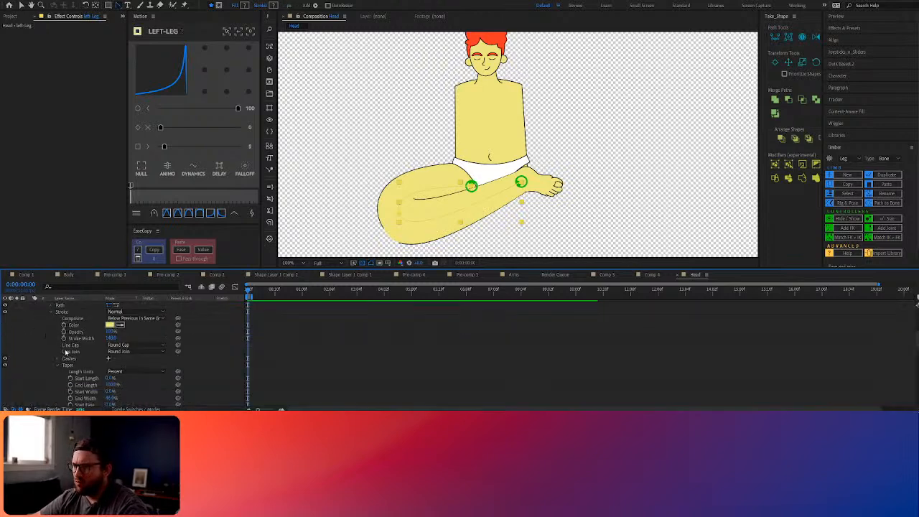
pyautogui.click(58, 365)
pyautogui.scroll(-1, 97, 382)
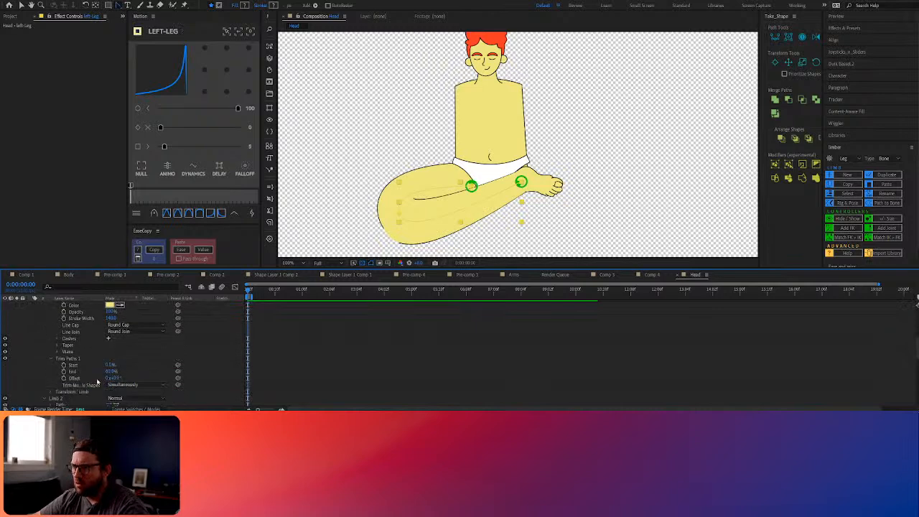
pyautogui.moveTo(112, 372); pyautogui.dragTo(108, 371)
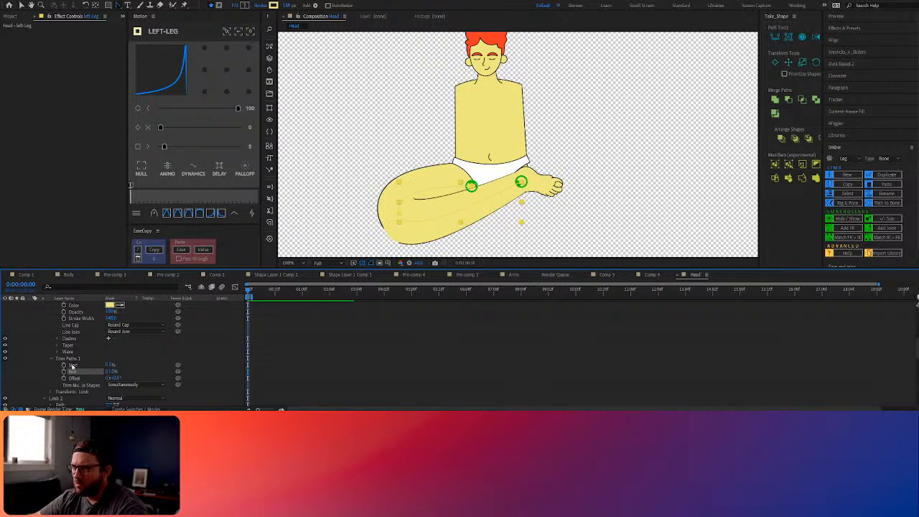
# Set left-Leg 2's Limb Trim Paths Start to about 47.5% and reduce its Stroke Width to about 129
pyautogui.scroll(5, 64, 363)
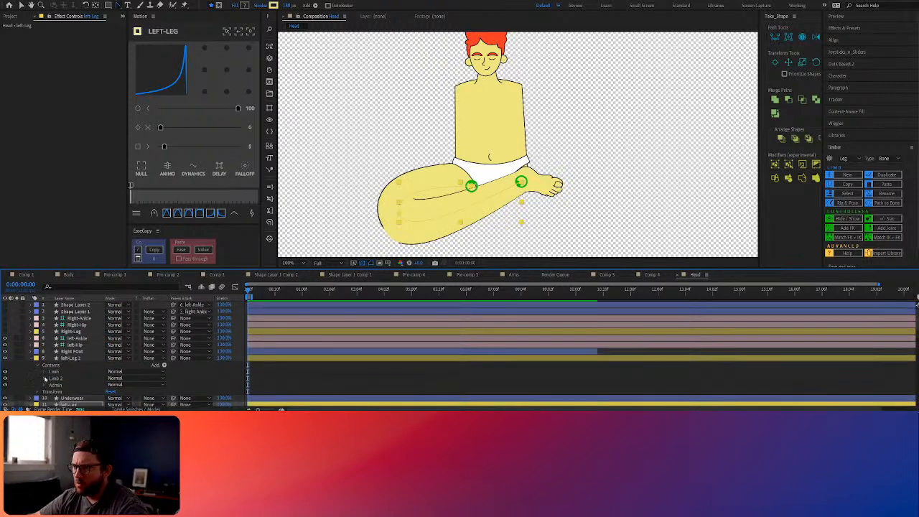
pyautogui.click(46, 371)
pyautogui.scroll(-1, 59, 374)
pyautogui.click(50, 372)
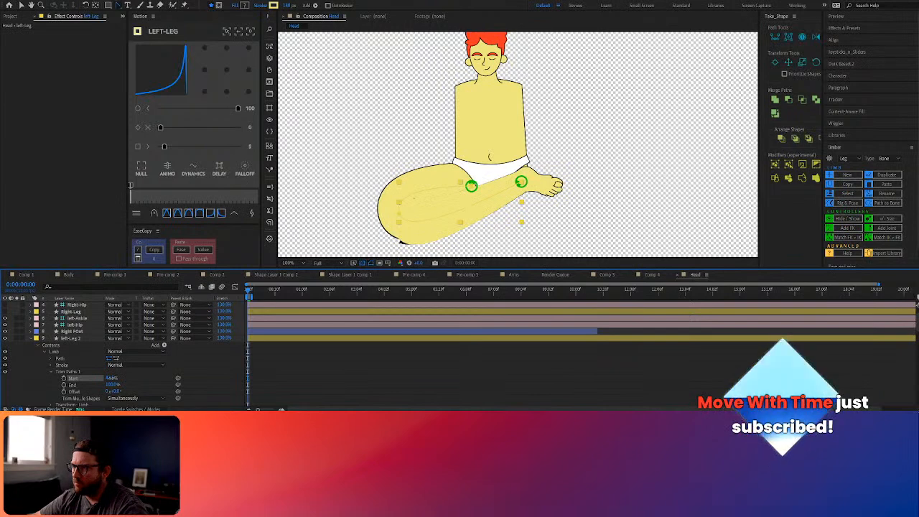
pyautogui.scroll(-3, 51, 326)
pyautogui.click(51, 325)
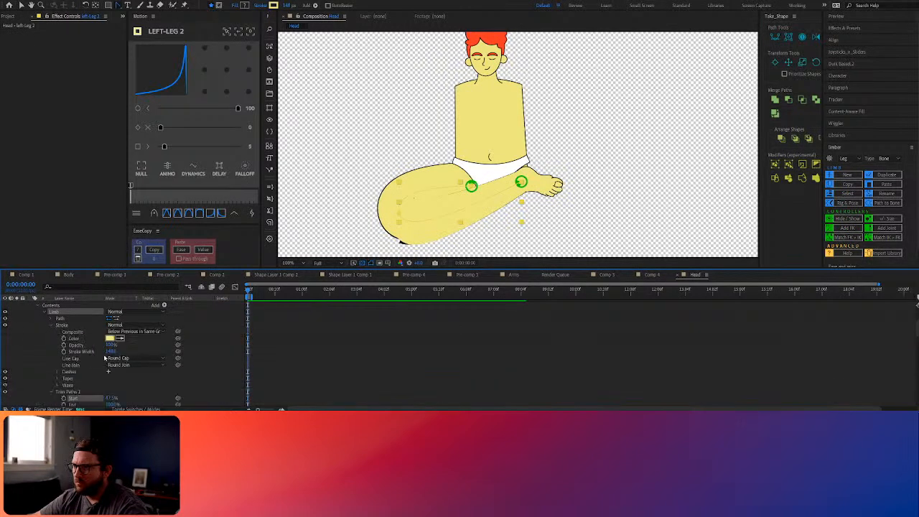
pyautogui.click(82, 351)
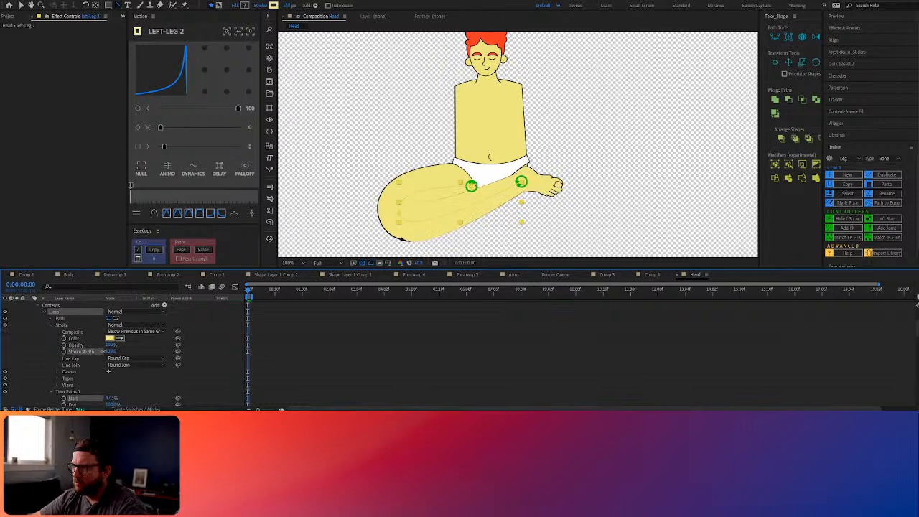
# Change the offset in the Stroke Width expression of left-Leg 2's Limb 2 to strokeWidth+8
pyautogui.scroll(-3, 85, 363)
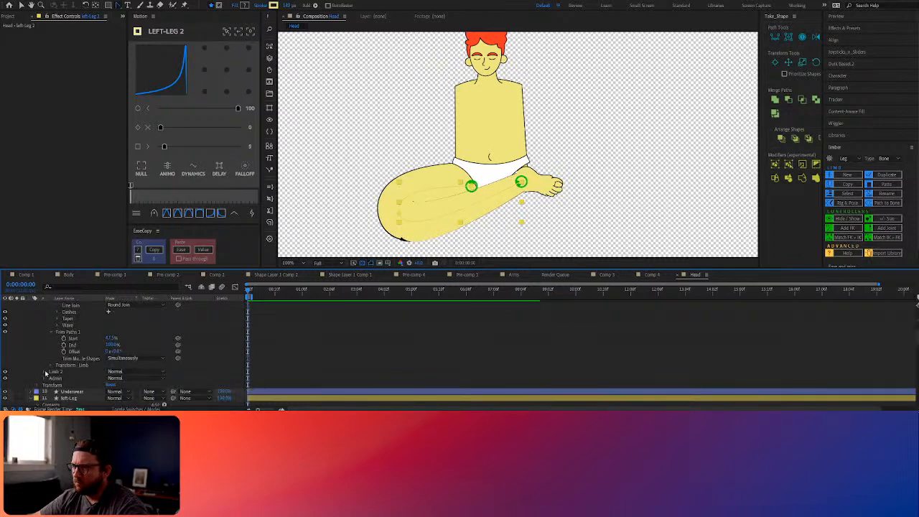
pyautogui.click(45, 373)
pyautogui.scroll(-2, 61, 381)
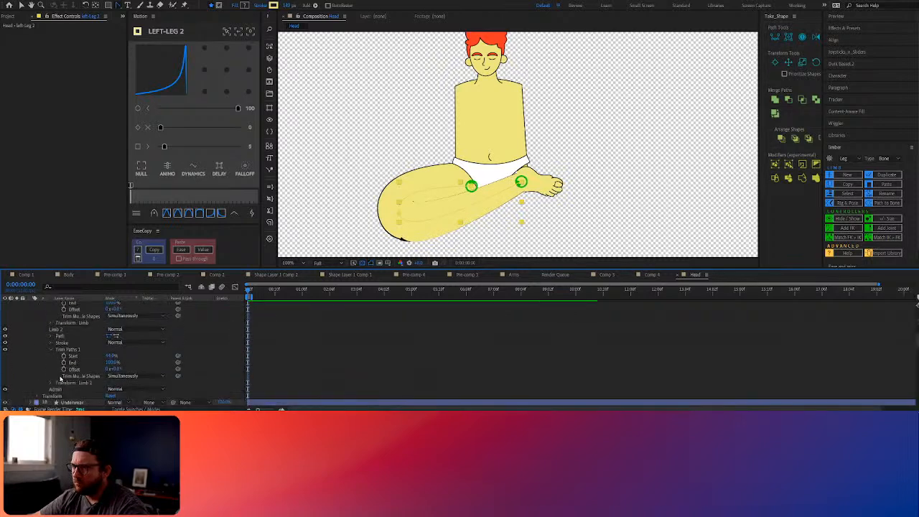
pyautogui.click(56, 342)
pyautogui.moveTo(112, 331); pyautogui.dragTo(124, 331)
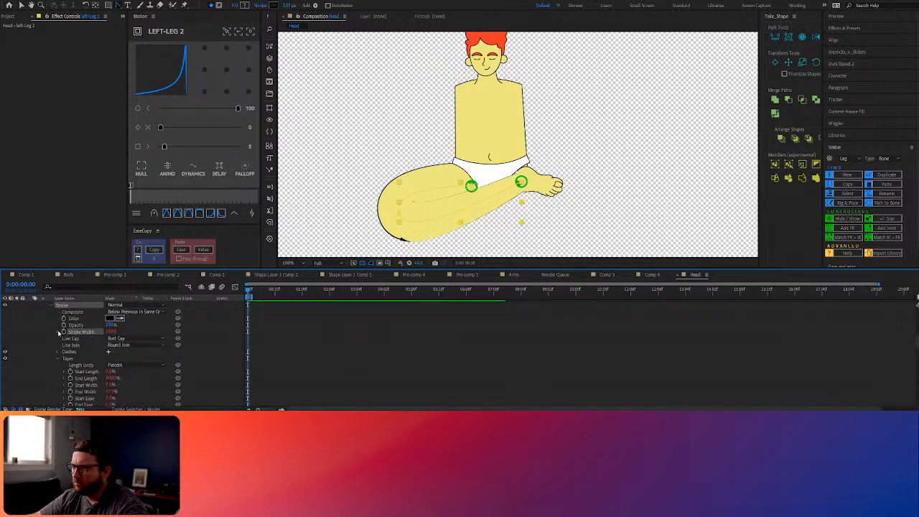
pyautogui.keyDown('alt'); pyautogui.click(63, 332); pyautogui.keyUp('alt')
pyautogui.click(402, 337)
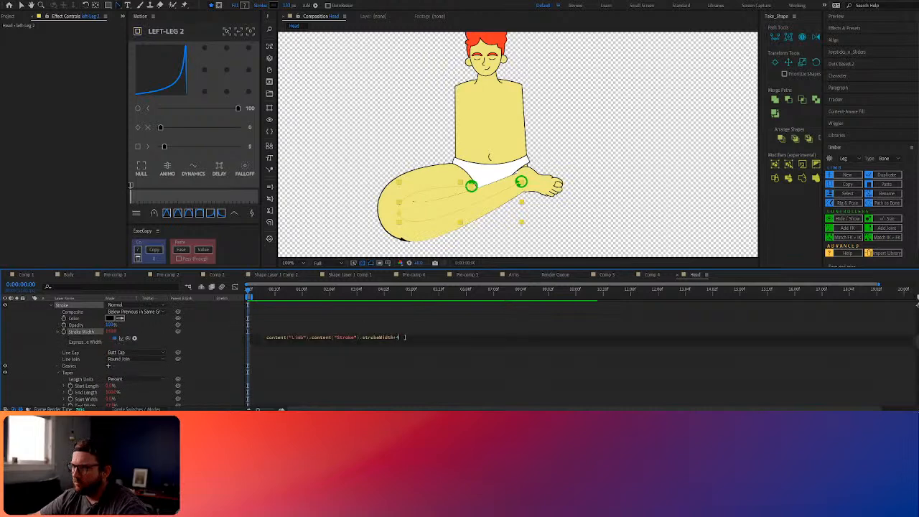
pyautogui.write('8')
pyautogui.press('KP_Enter')
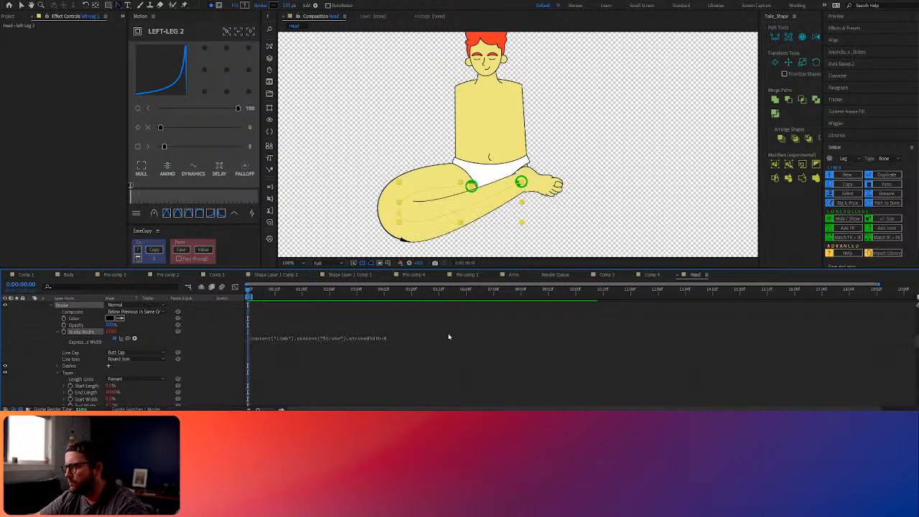
# Lower the Trim Paths Start of left-Leg 2's Limb 2 to about 39%
pyautogui.scroll(-1, 92, 372)
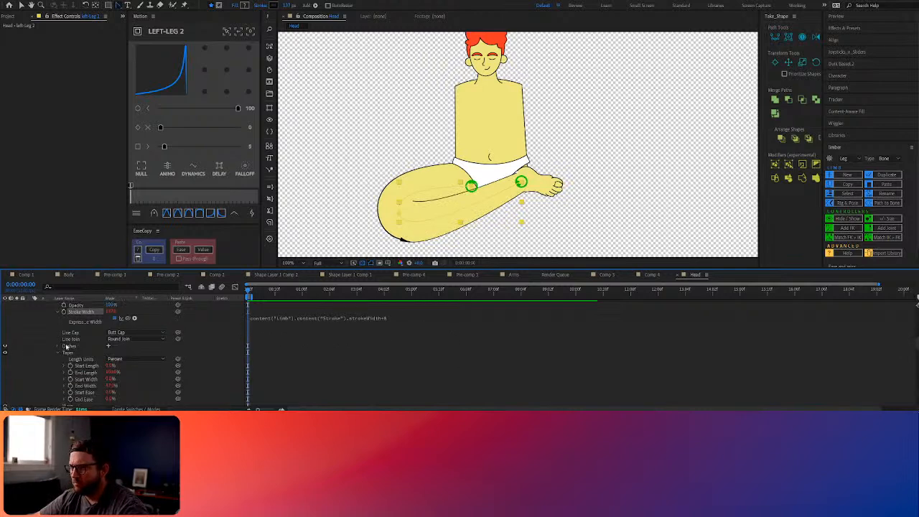
pyautogui.scroll(-2, 65, 357)
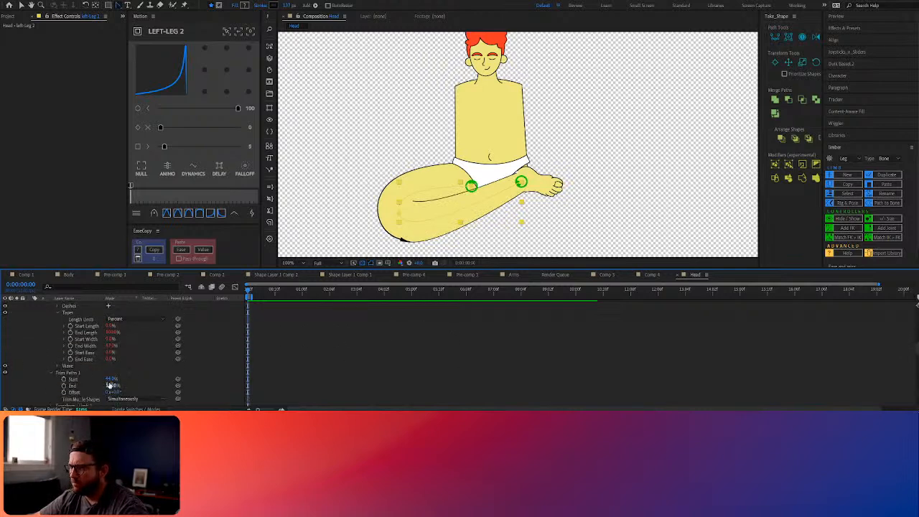
pyautogui.click(112, 379)
pyautogui.moveTo(108, 379); pyautogui.dragTo(84, 378)
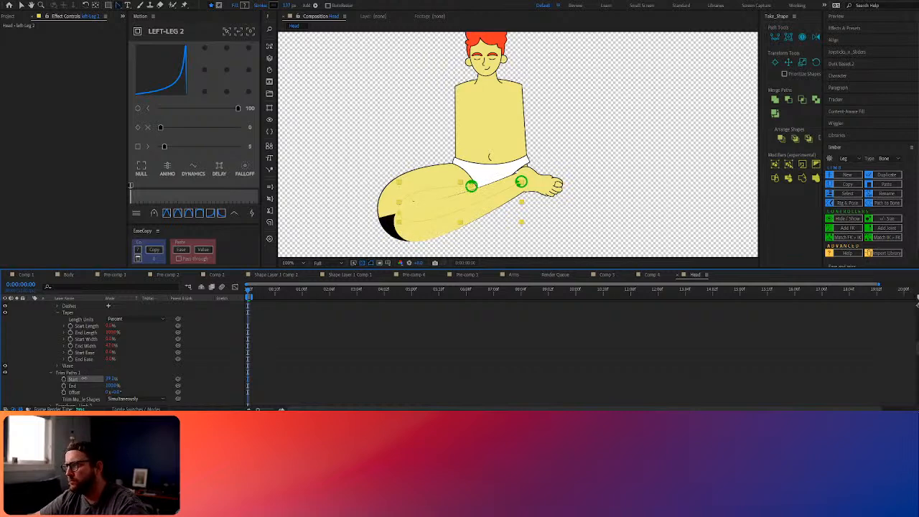
pyautogui.scroll(2, 81, 373)
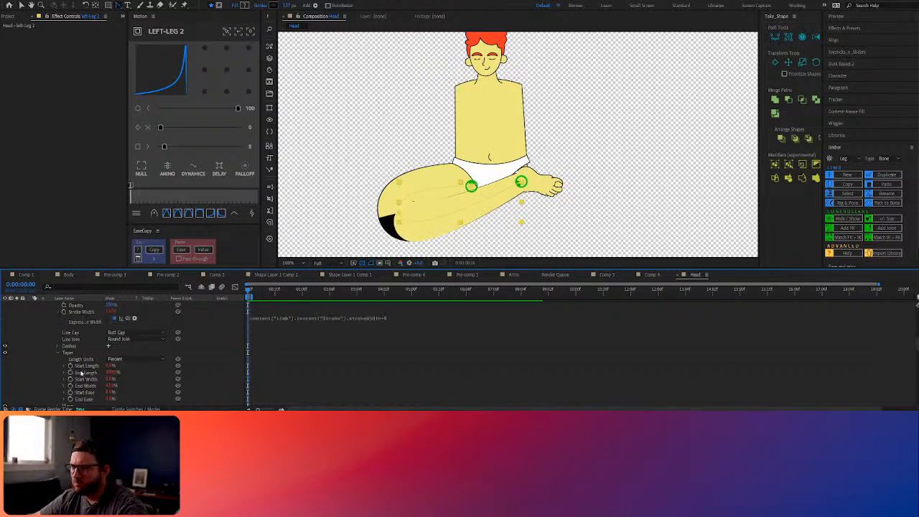
# Adjust the Trim Paths 1 Start of left-Leg 2's yellow Limb stroke so the fill covers the black patch at the knee
pyautogui.scroll(2, 82, 373)
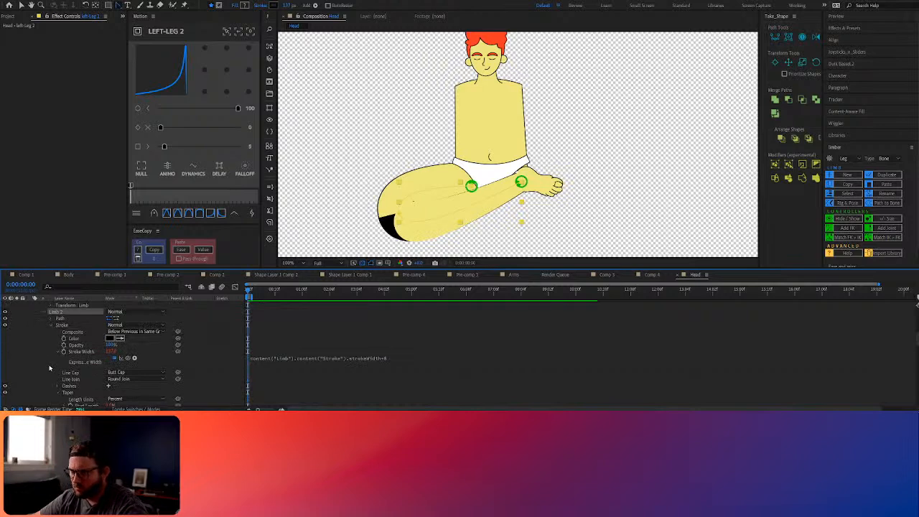
pyautogui.scroll(2, 50, 369)
pyautogui.scroll(1, 51, 360)
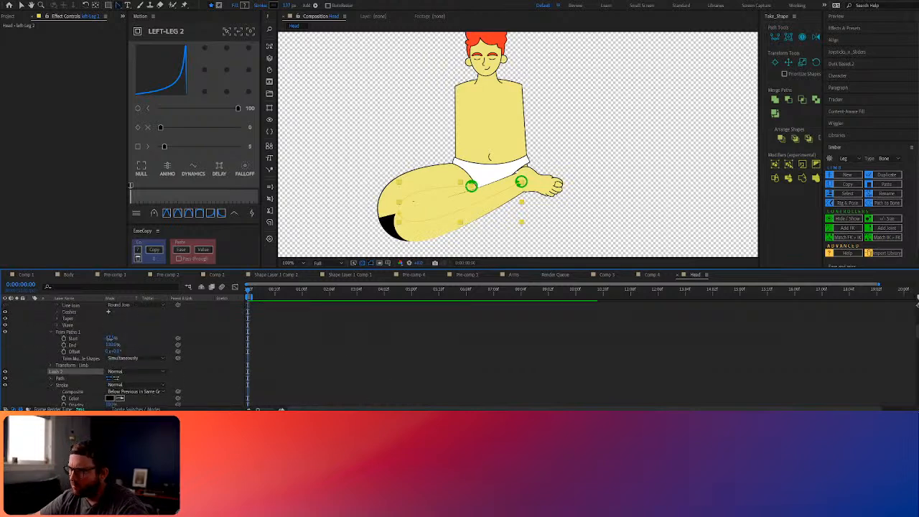
pyautogui.moveTo(108, 338); pyautogui.dragTo(87, 343)
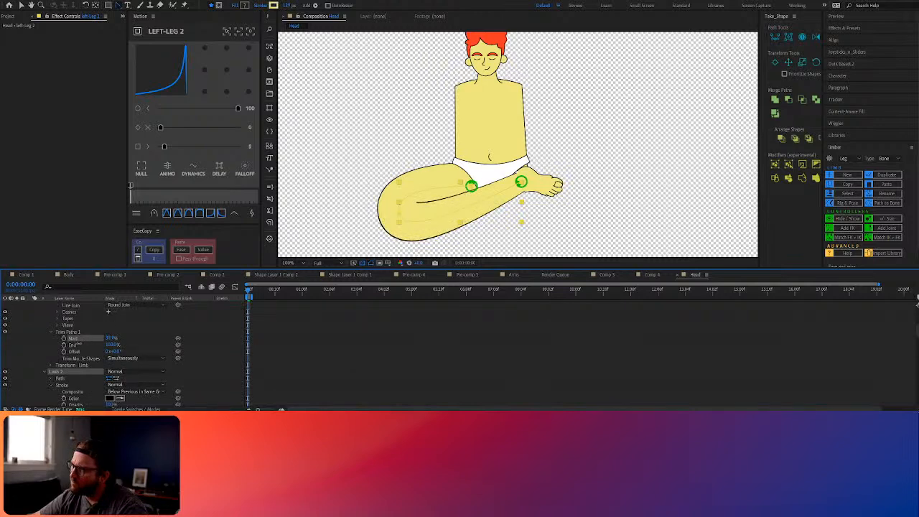
pyautogui.moveTo(79, 343); pyautogui.dragTo(78, 343)
pyautogui.click(436, 358)
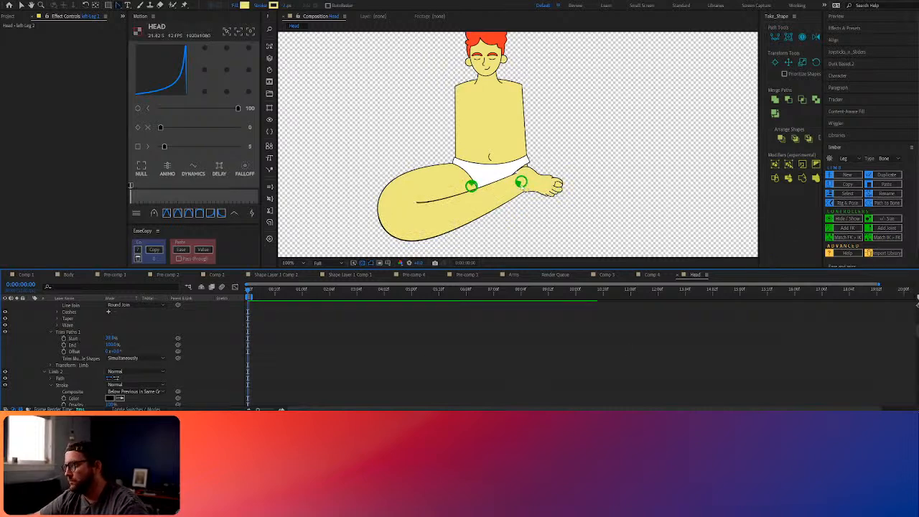
# Reshape the Right Foot path by moving its upper heel point down to meet the leg outline
pyautogui.scroll(5, 524, 182)
pyautogui.click(592, 189)
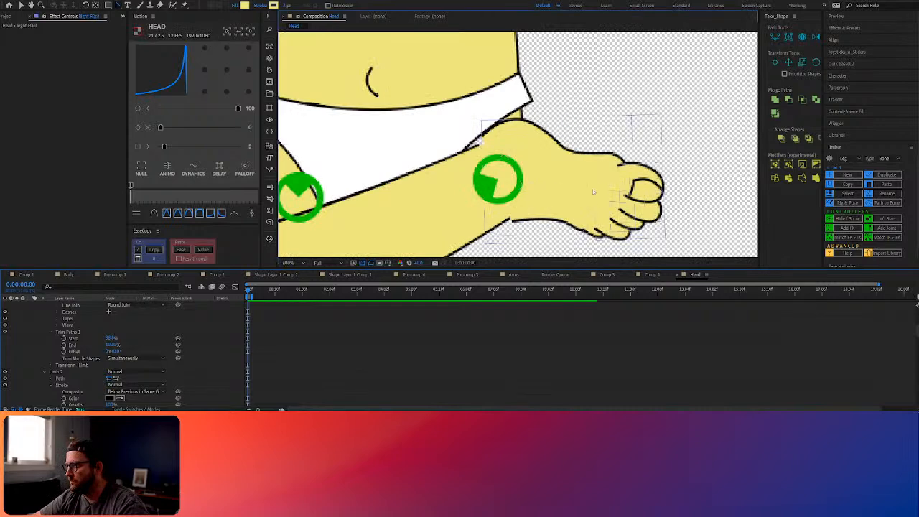
pyautogui.moveTo(601, 189); pyautogui.dragTo(601, 193)
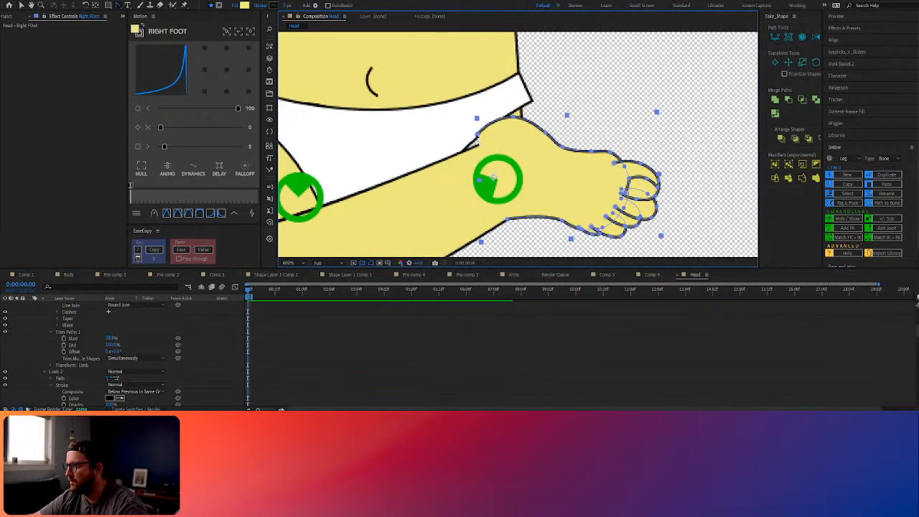
pyautogui.click(478, 135)
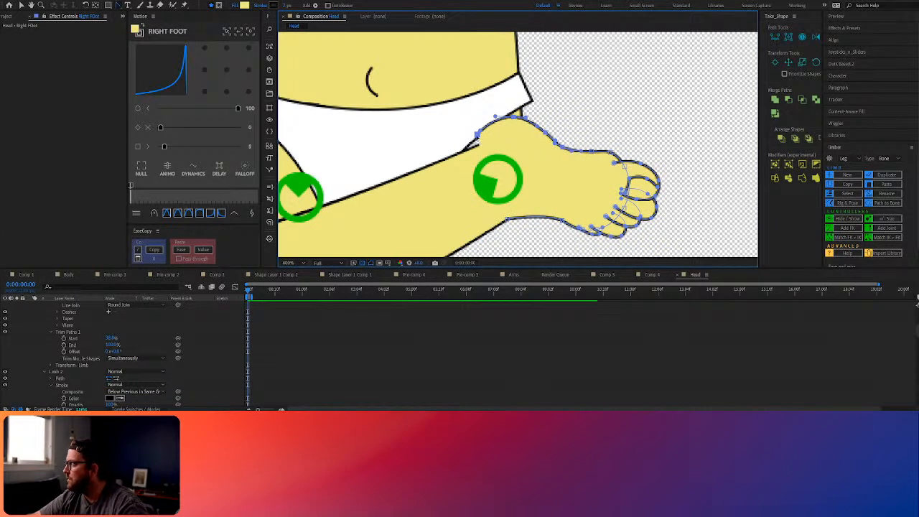
pyautogui.moveTo(477, 134); pyautogui.dragTo(479, 145)
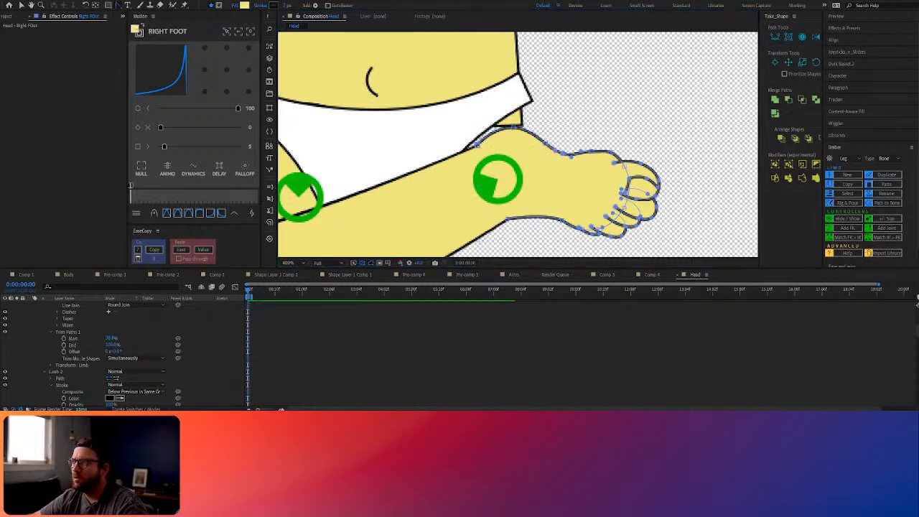
pyautogui.click(119, 5)
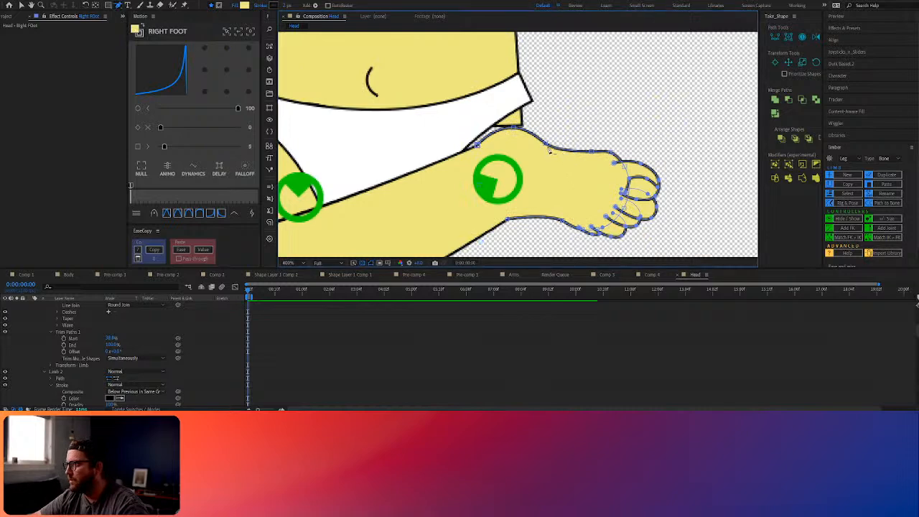
pyautogui.press('v')
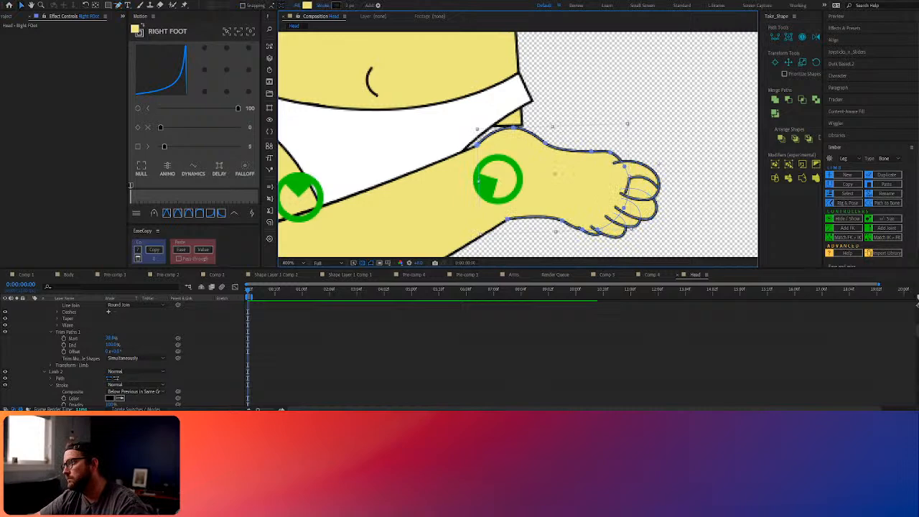
pyautogui.scroll(-2, 675, 147)
pyautogui.moveTo(675, 148); pyautogui.dragTo(588, 170)
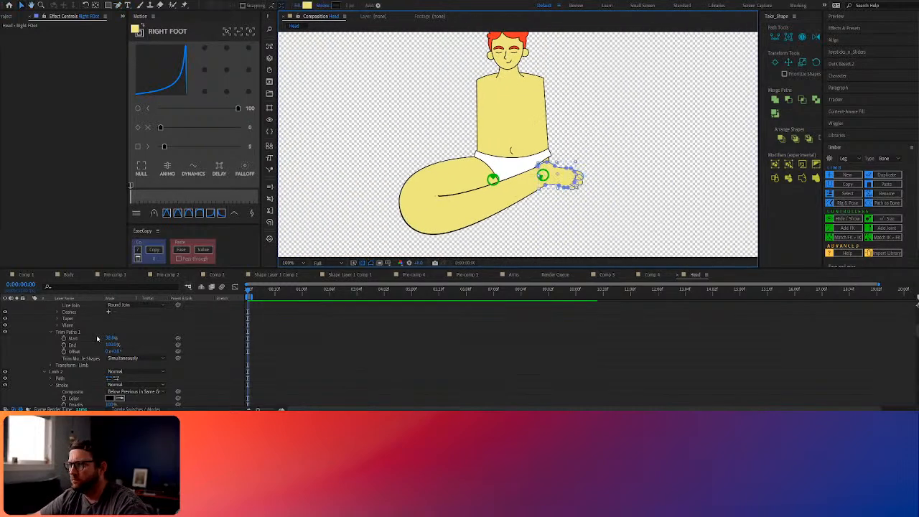
# Move the crease line on Shape Layer 2 slightly toward the knee and rotate its path to follow the leg outline
pyautogui.scroll(5, 90, 334)
pyautogui.click(79, 305)
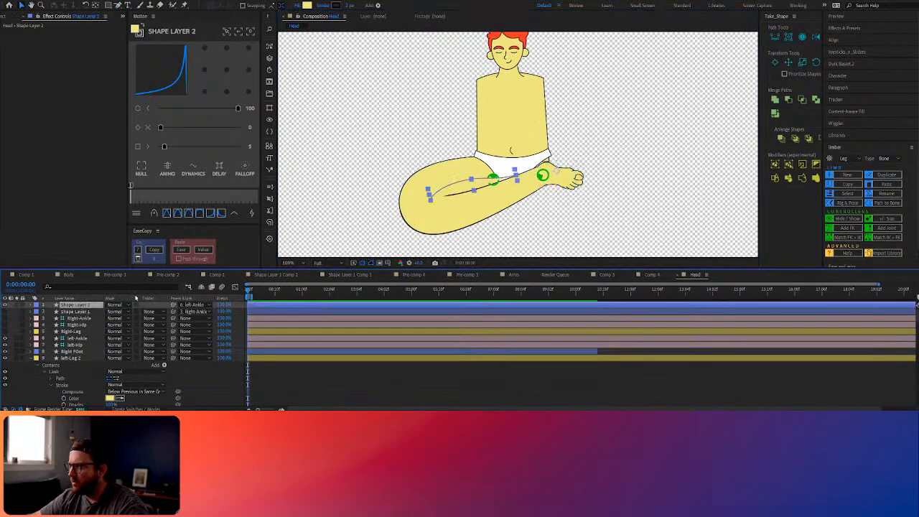
pyautogui.scroll(2, 529, 210)
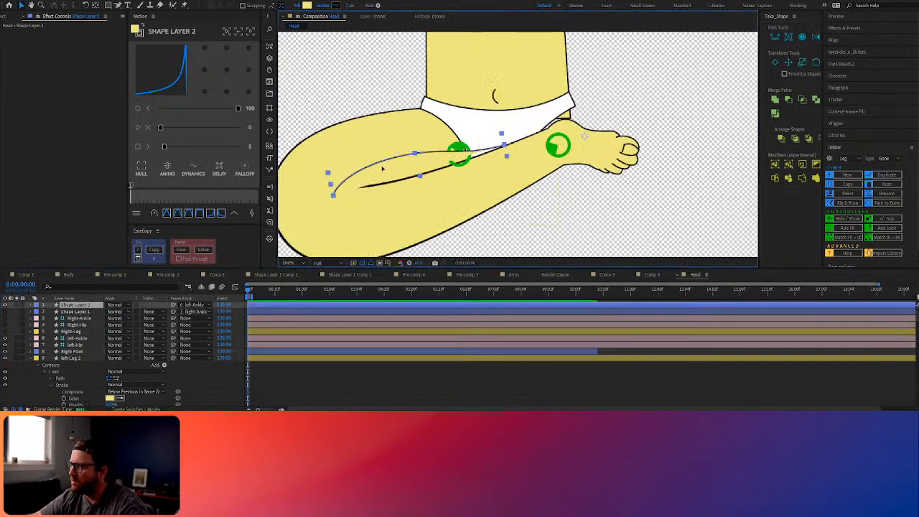
pyautogui.moveTo(372, 167)
pyautogui.mouseDown()
pyautogui.moveTo(392, 163)
pyautogui.moveTo(368, 175)
pyautogui.mouseUp()
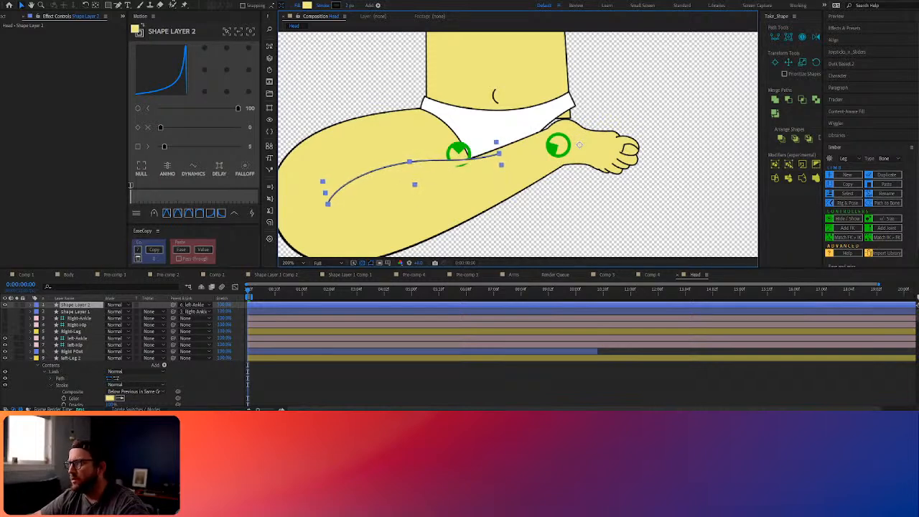
pyautogui.press('g')
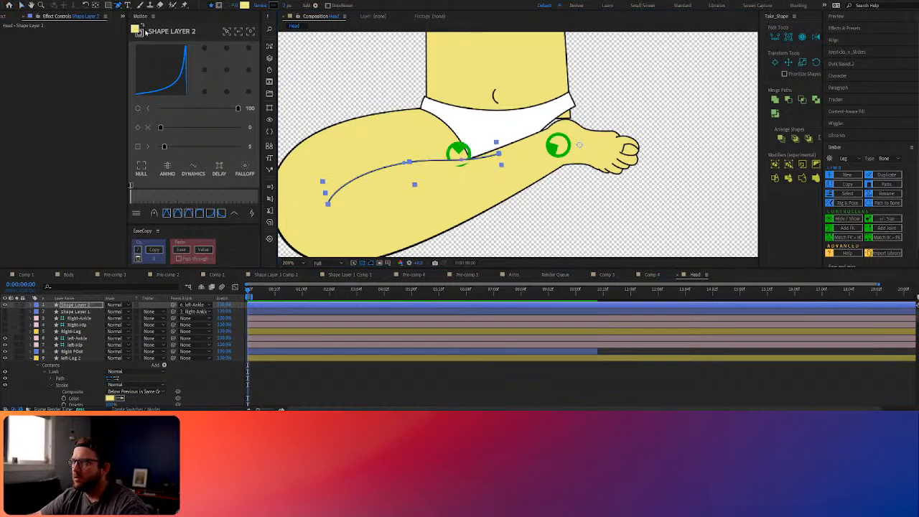
pyautogui.doubleClick(498, 154)
pyautogui.moveTo(505, 137); pyautogui.dragTo(504, 135)
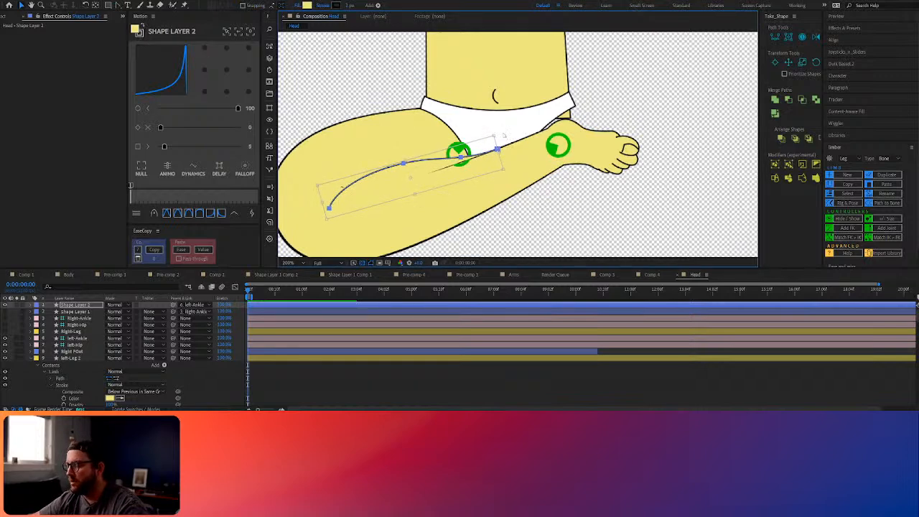
pyautogui.doubleClick(505, 136)
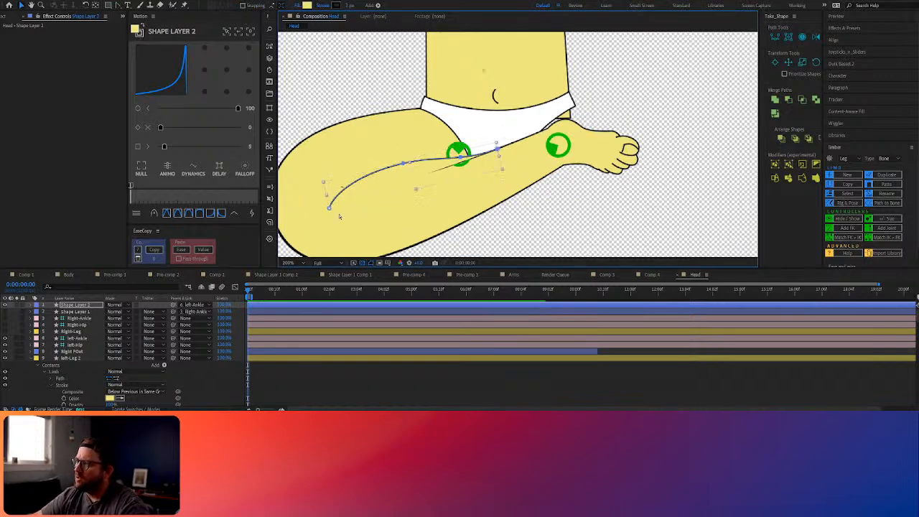
# Reshape the knee end of the Shape Layer 2 crease line into a rounder curve by repositioning its path points
pyautogui.click(329, 209)
pyautogui.moveTo(329, 209); pyautogui.dragTo(353, 169)
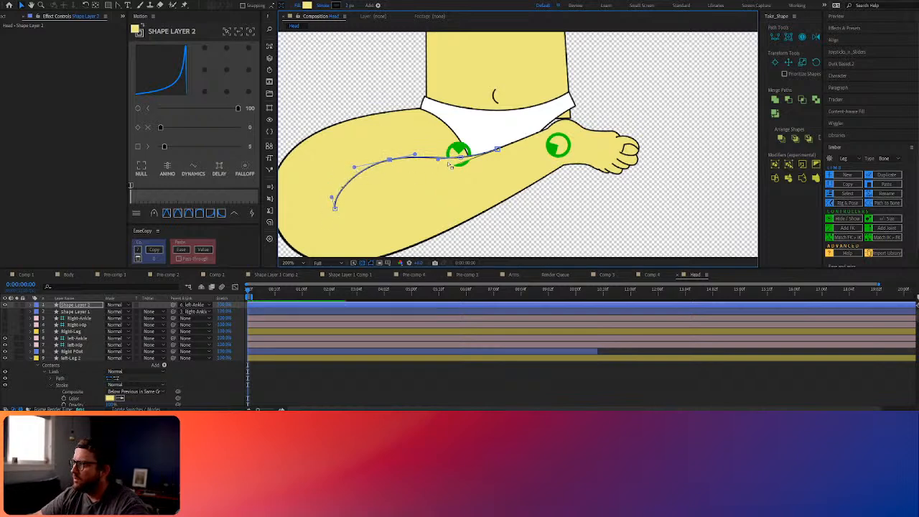
pyautogui.doubleClick(497, 150)
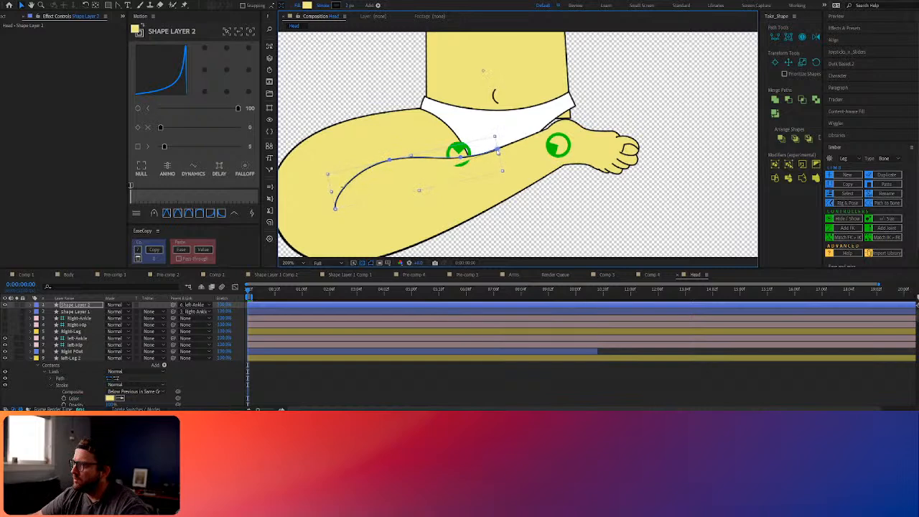
# Move the crease line's ankle-side end point back along the leg so it joins the leg outline near the left hip
pyautogui.scroll(3, 499, 152)
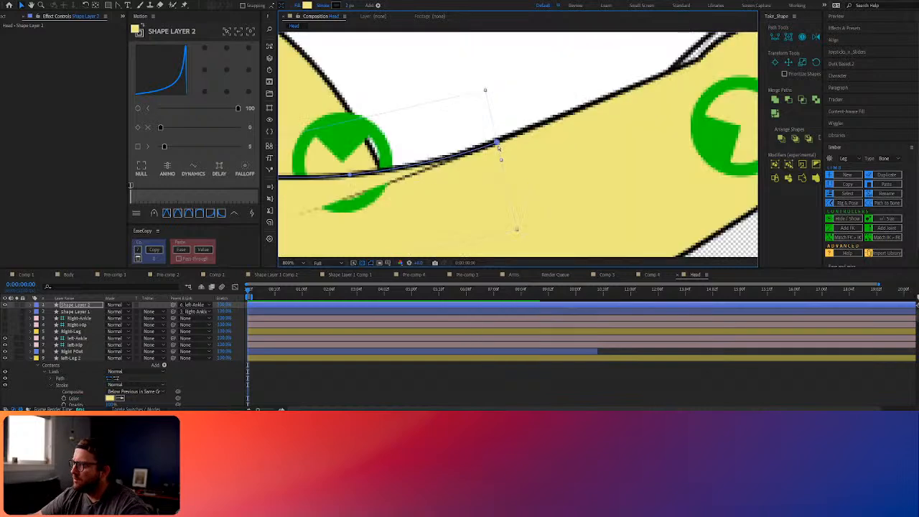
pyautogui.click(496, 143)
pyautogui.moveTo(497, 143); pyautogui.dragTo(450, 162)
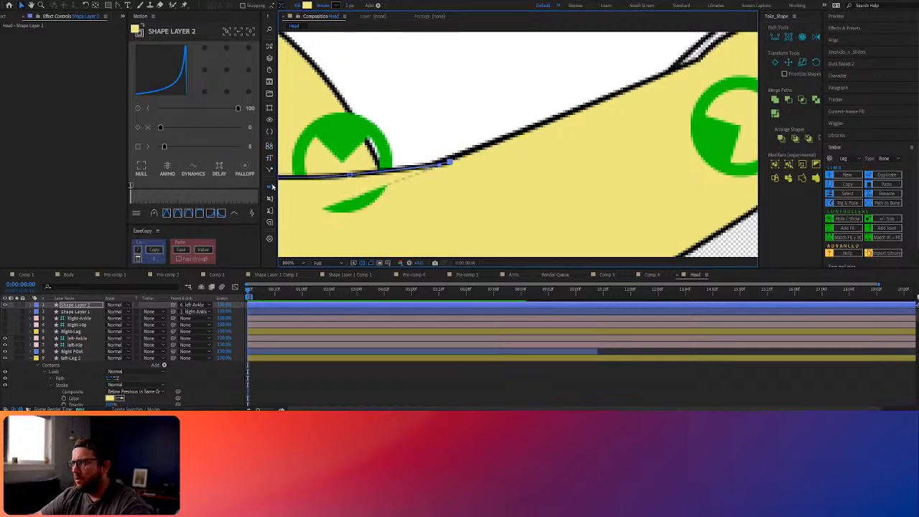
pyautogui.scroll(-2, 525, 172)
pyautogui.scroll(-1, 527, 170)
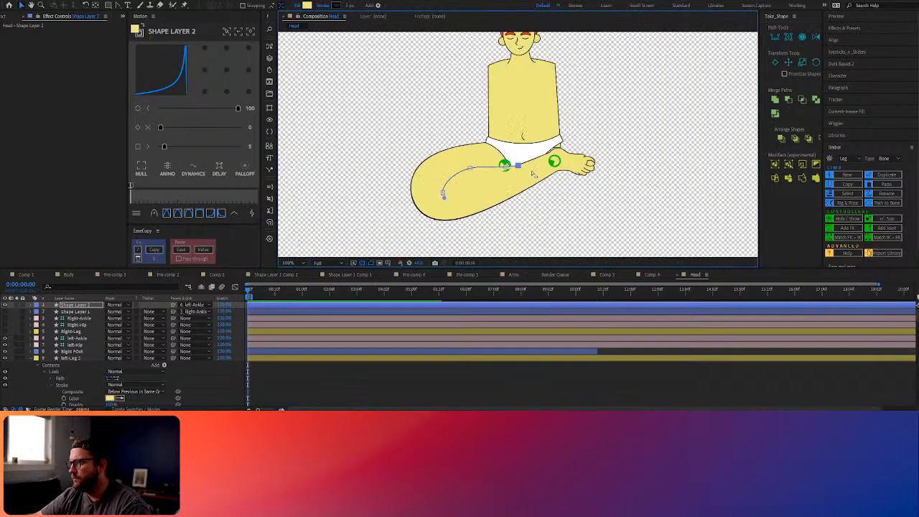
pyautogui.click(471, 372)
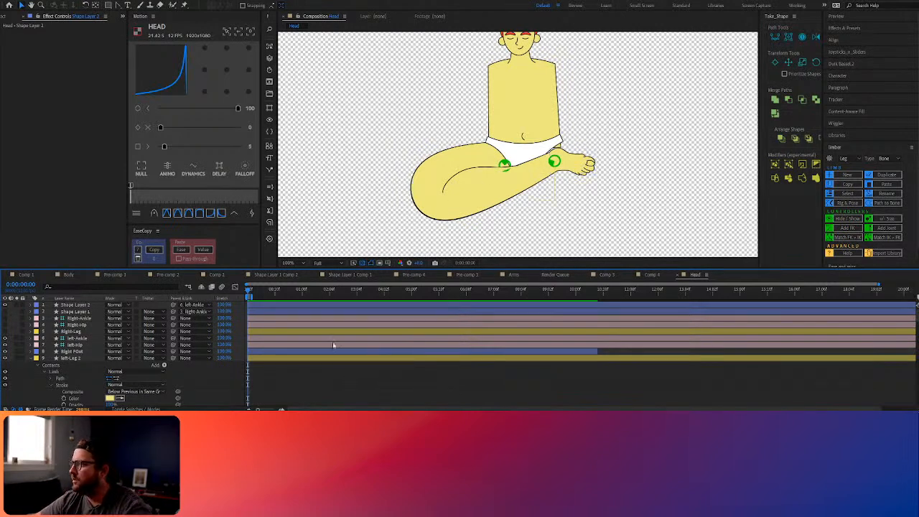
# Collapse left-Leg 2's properties and make the hidden right-leg layers visible, from Shape Layer 1 through Right-Leg
pyautogui.click(72, 358)
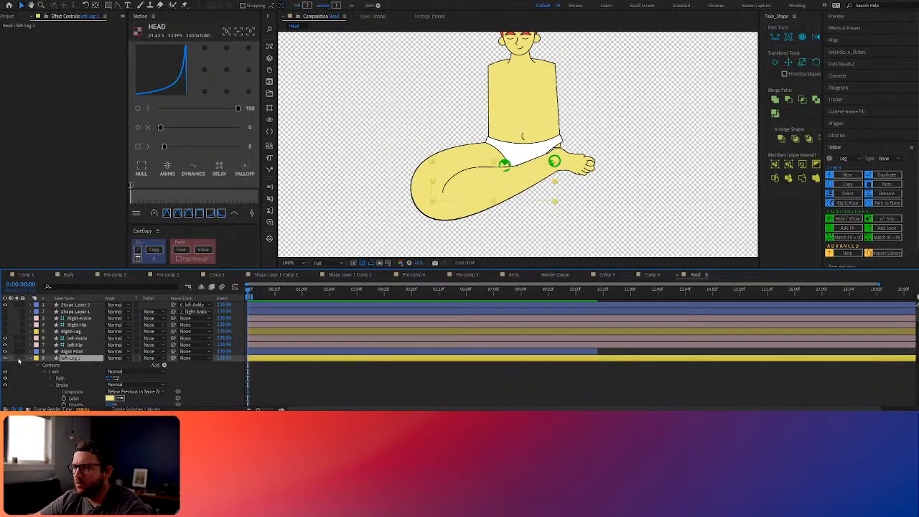
pyautogui.click(30, 358)
pyautogui.click(31, 372)
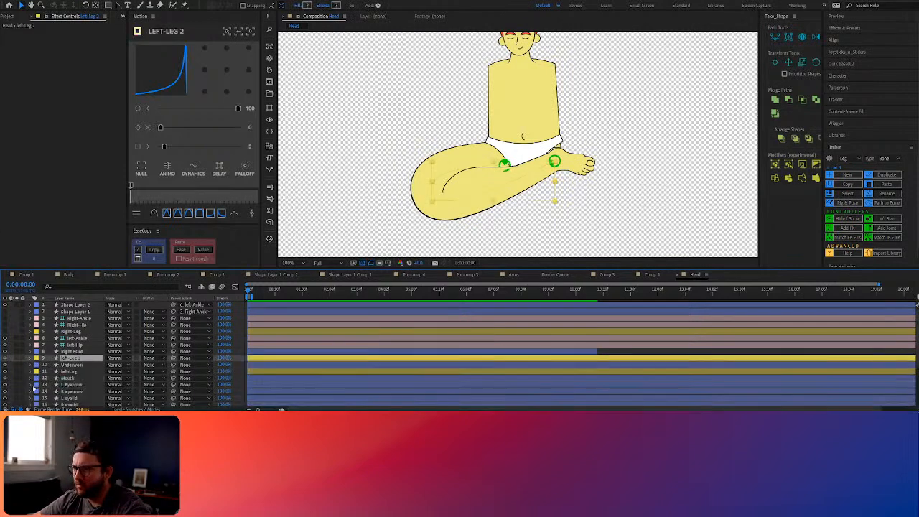
pyautogui.click(76, 312)
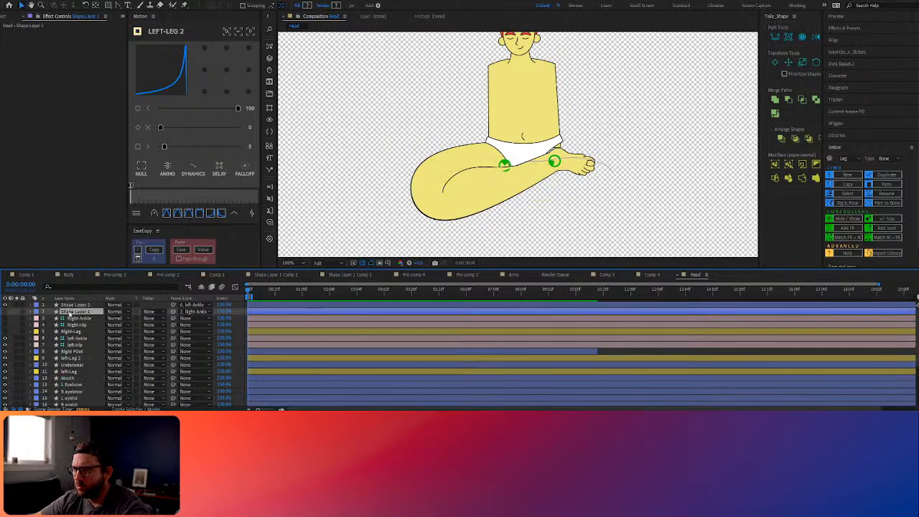
pyautogui.click(6, 332)
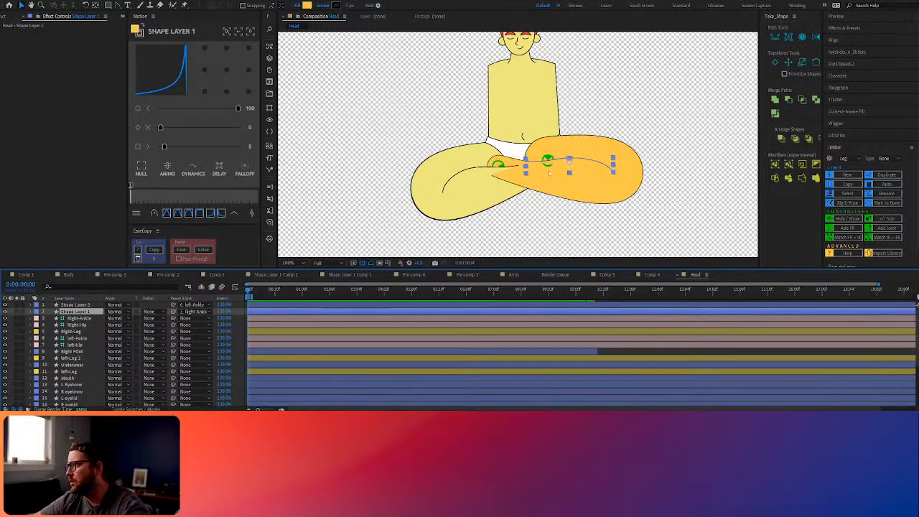
# Move the Right-Hip controller slightly outward and down to align the orange leg with the hip
pyautogui.click(518, 166)
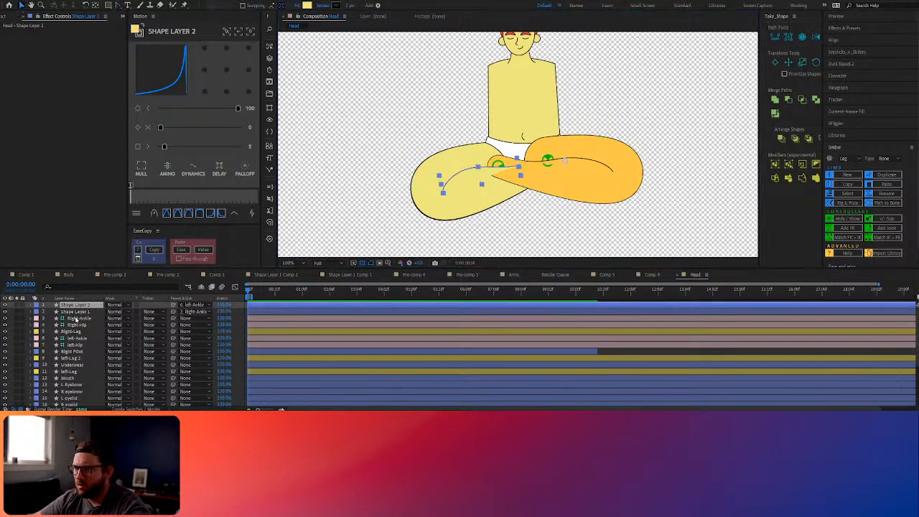
pyautogui.click(497, 165)
pyautogui.click(548, 160)
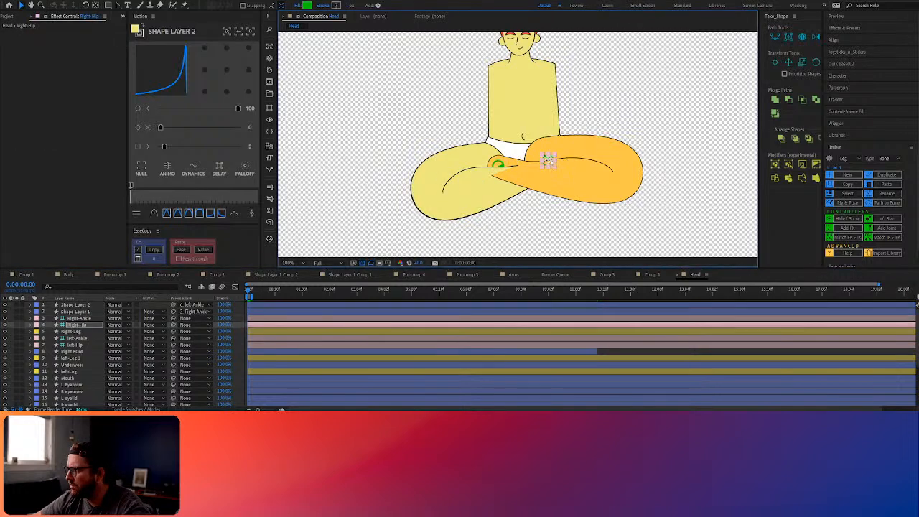
pyautogui.moveTo(550, 156); pyautogui.dragTo(556, 164)
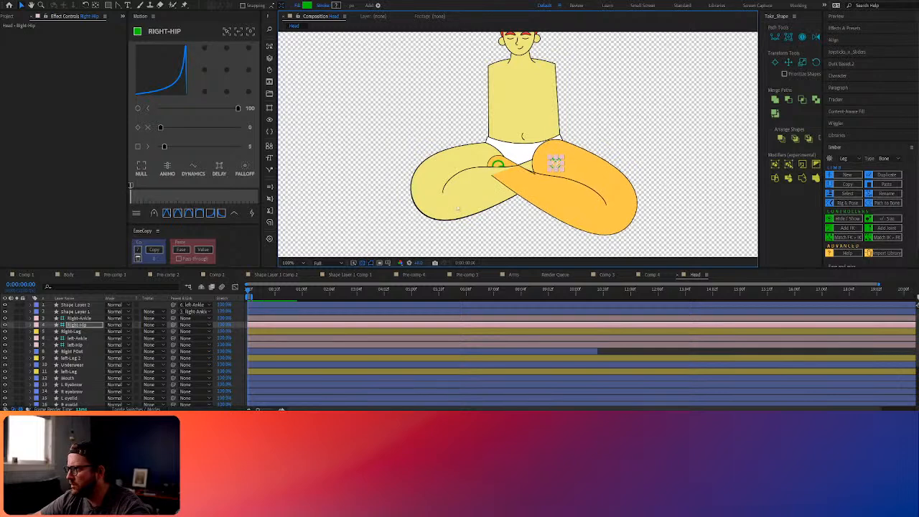
pyautogui.click(554, 165)
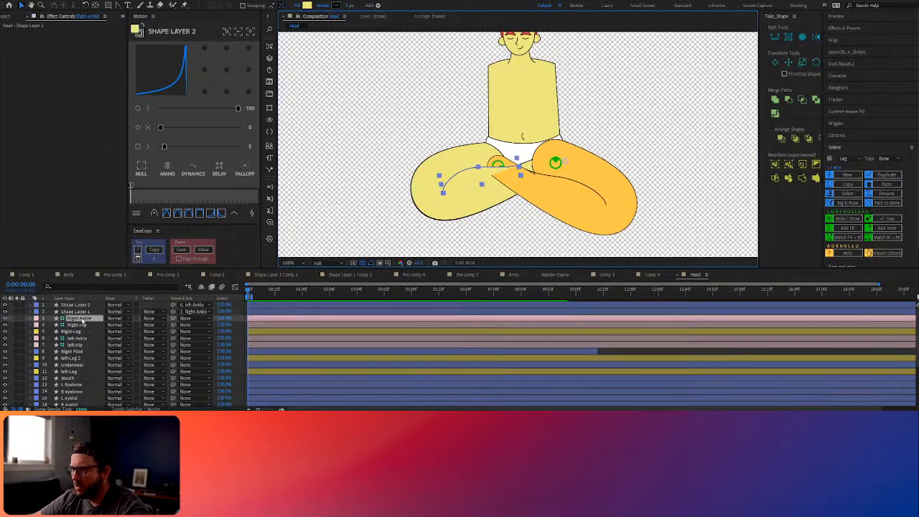
# Move the Right-Ankle controller down onto the opposite leg and increase its Limber Upper Length to about 213 and Lower Length to about 441
pyautogui.click(498, 166)
pyautogui.moveTo(498, 166); pyautogui.dragTo(486, 180)
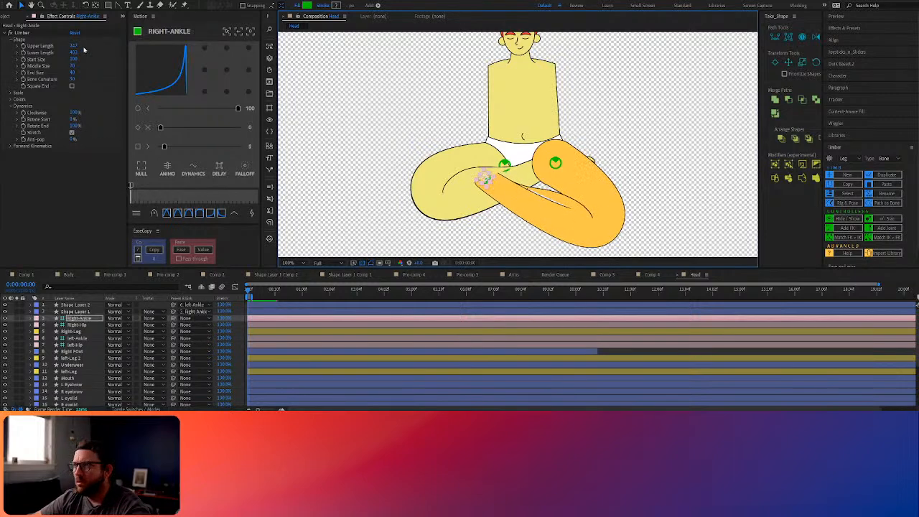
pyautogui.moveTo(75, 53); pyautogui.dragTo(87, 47)
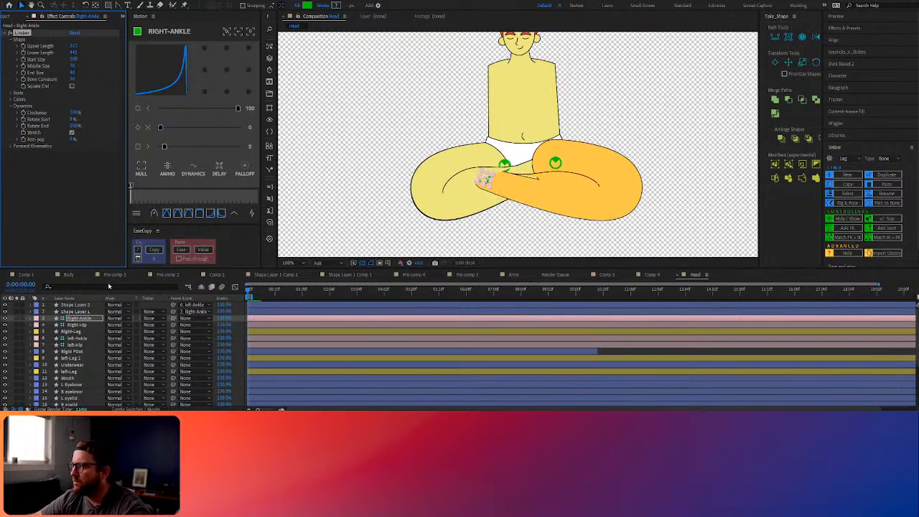
# Reorder the Right-Leg layer to sit directly below left-Leg, behind the other leg and the underwear
pyautogui.click(73, 331)
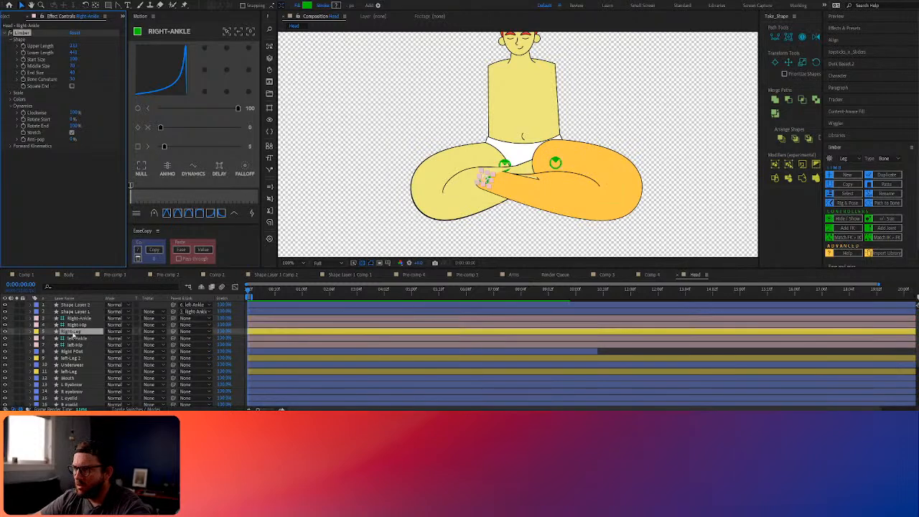
pyautogui.moveTo(73, 333); pyautogui.dragTo(79, 381)
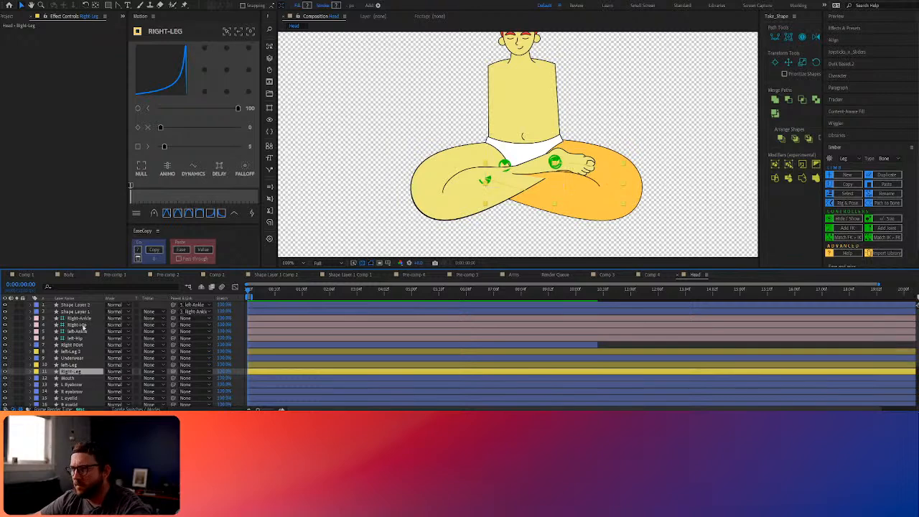
# Move Shape Layer 1 directly above Right-Leg in the stack and change its orange fill to the sampled pale-yellow skin colour
pyautogui.click(76, 325)
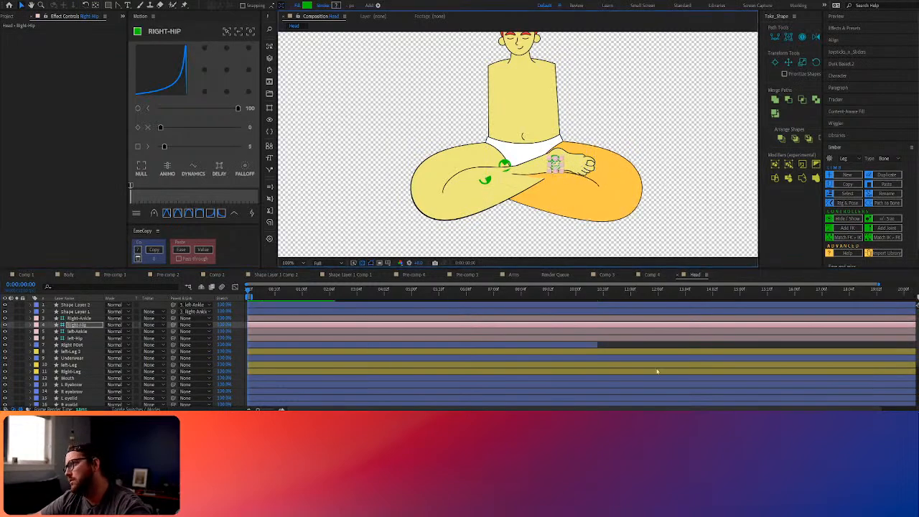
pyautogui.moveTo(74, 312); pyautogui.dragTo(69, 369)
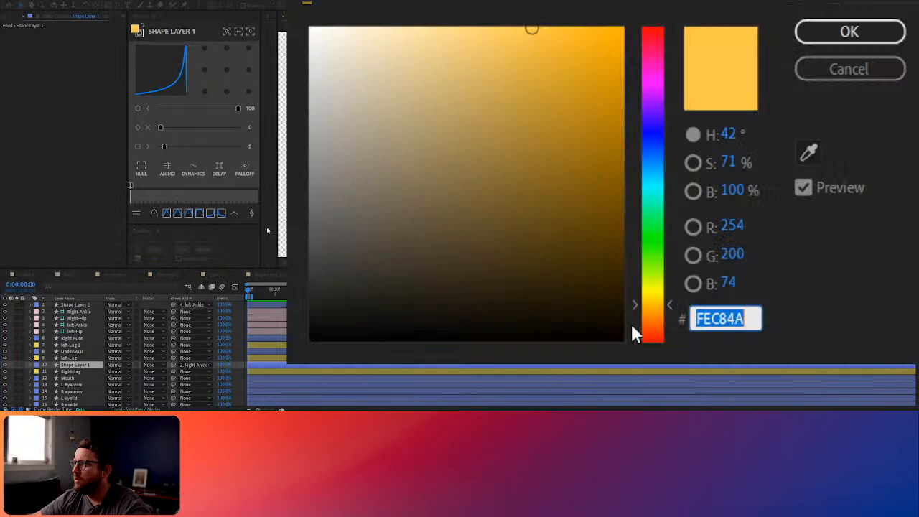
pyautogui.click(807, 152)
pyautogui.click(854, 34)
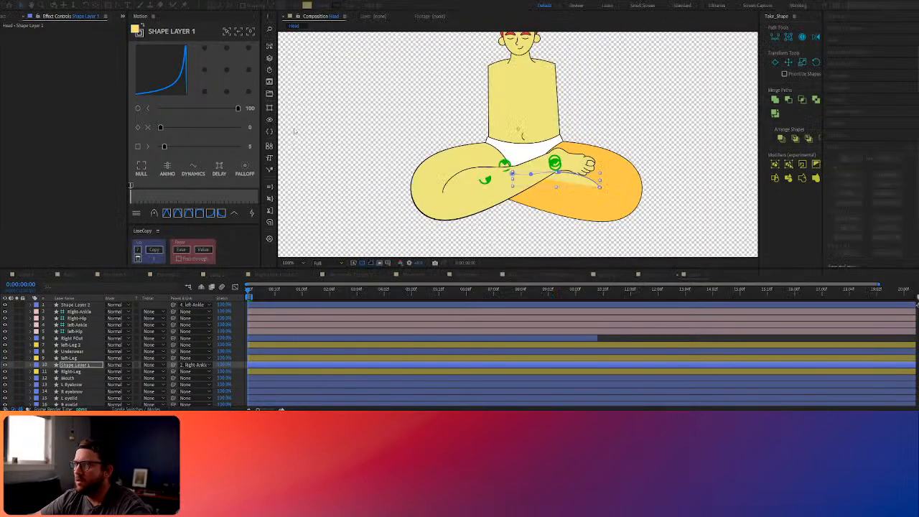
# Set the Right-Leg limb's stroke colour to the body's skin yellow, EEE880
pyautogui.click(75, 372)
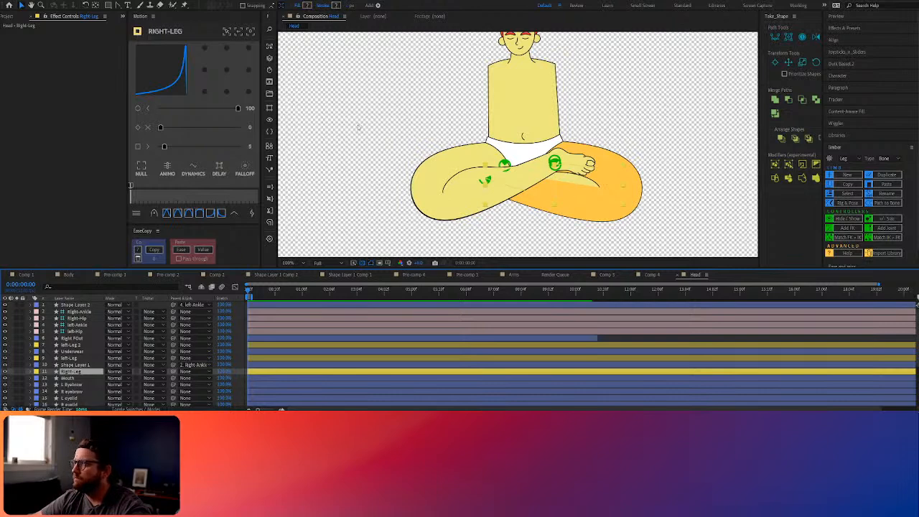
pyautogui.click(30, 372)
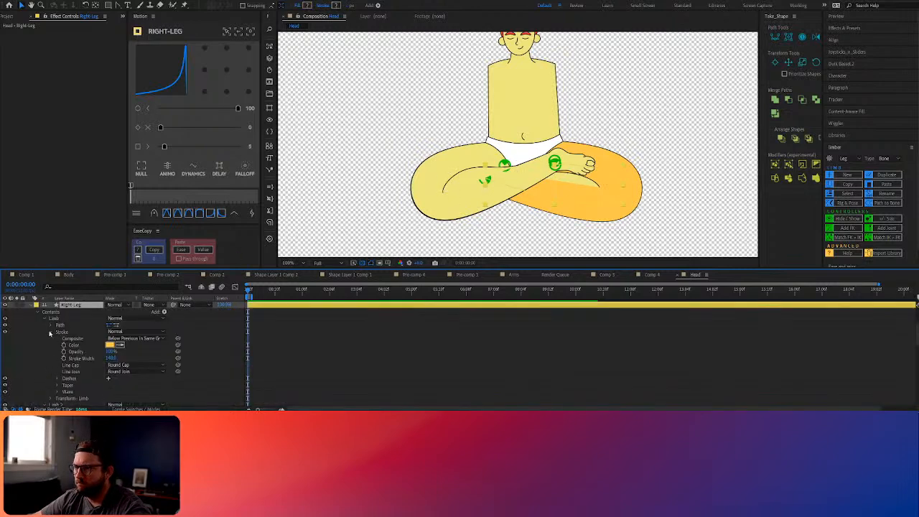
pyautogui.click(110, 345)
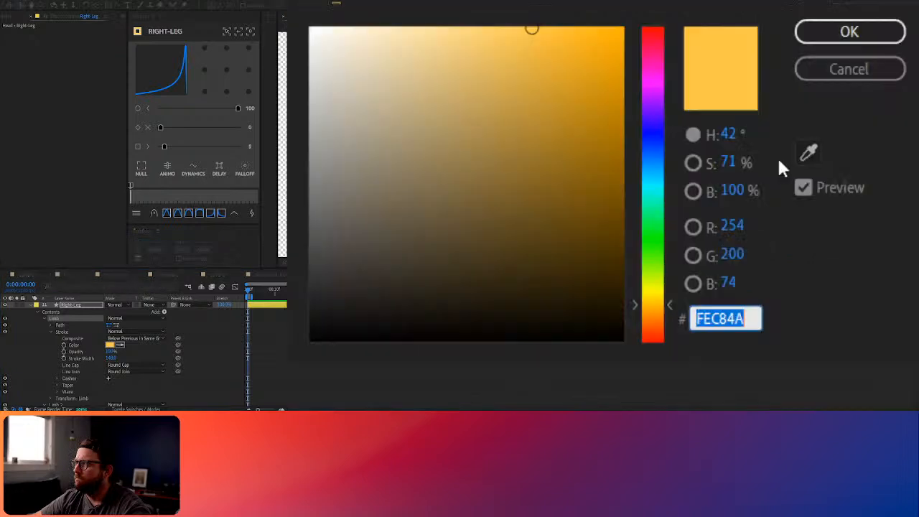
pyautogui.click(807, 152)
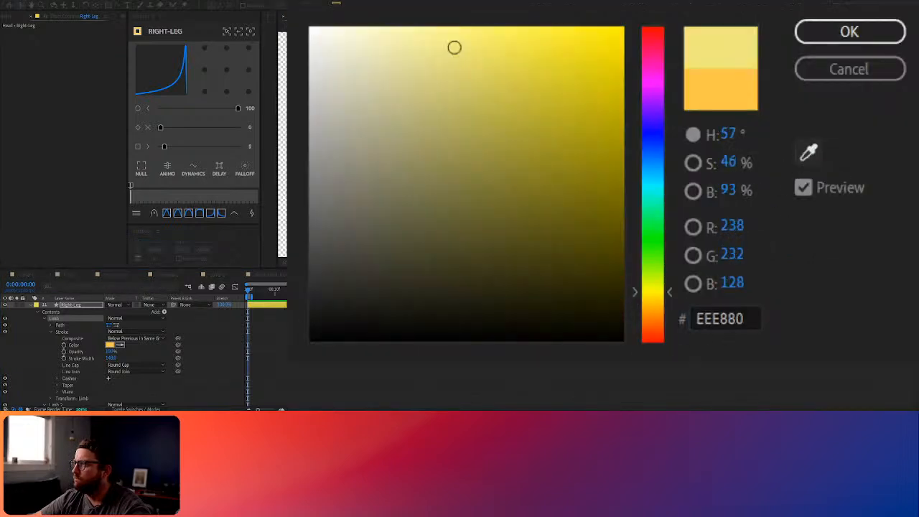
pyautogui.click(837, 34)
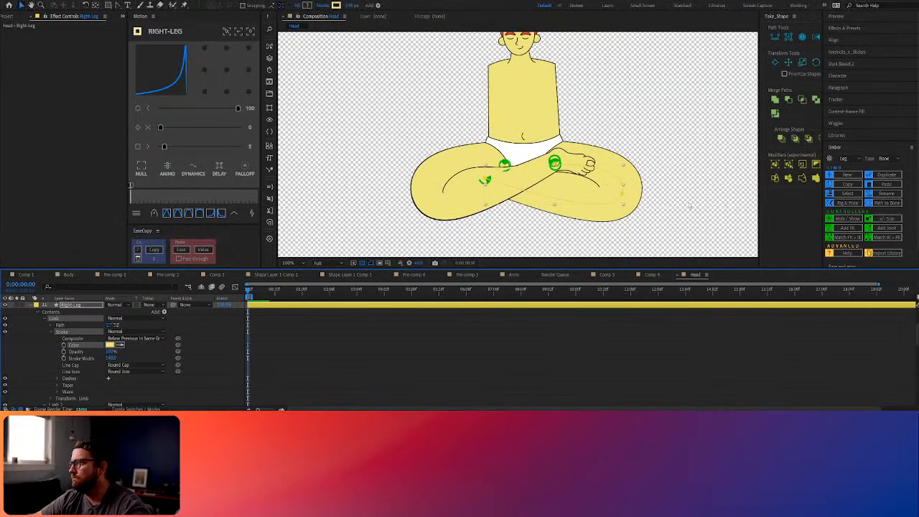
# Collapse the Right-Leg layer's expanded properties
pyautogui.scroll(-3, 634, 191)
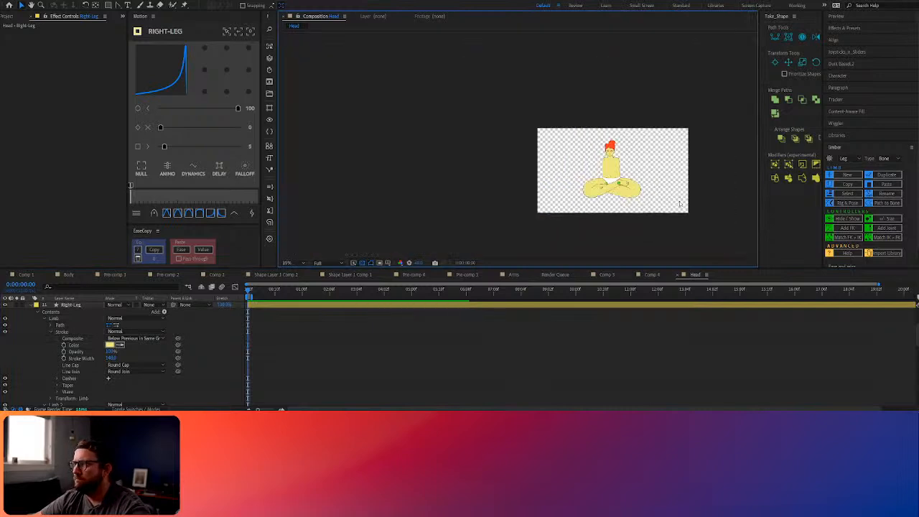
pyautogui.scroll(5, 681, 204)
pyautogui.scroll(-5, 679, 204)
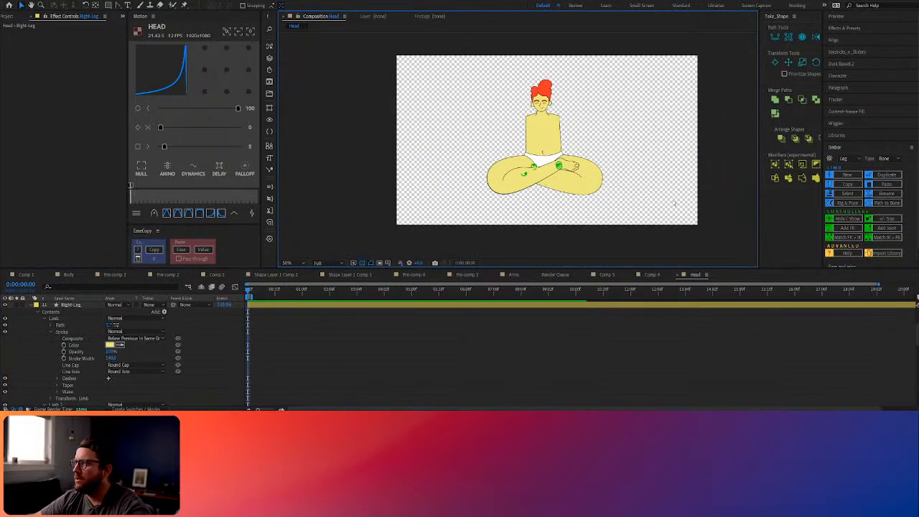
pyautogui.scroll(3, 663, 201)
pyautogui.press('space')
pyautogui.moveTo(560, 187); pyautogui.dragTo(633, 237)
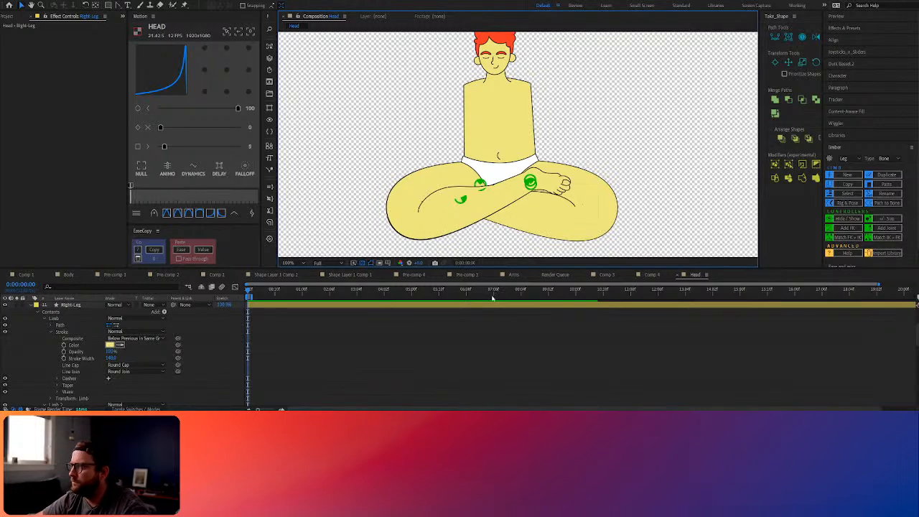
pyautogui.click(505, 144)
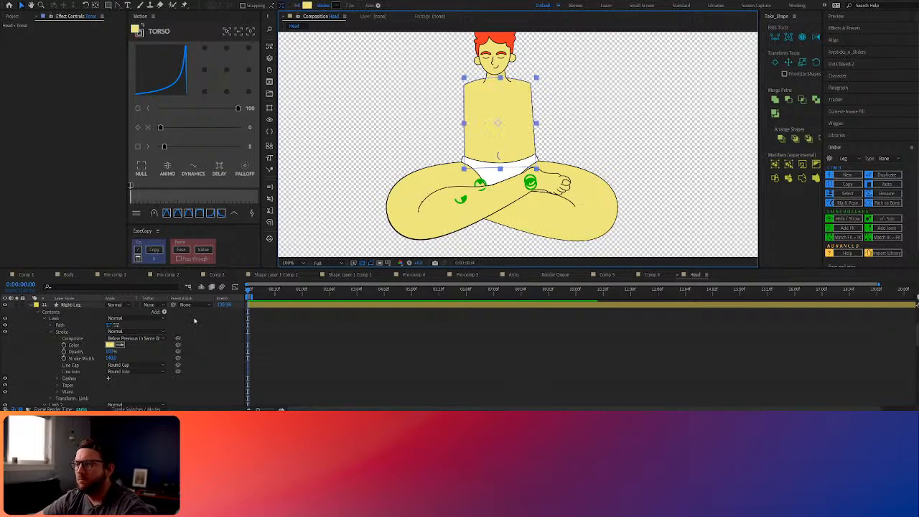
pyautogui.click(31, 305)
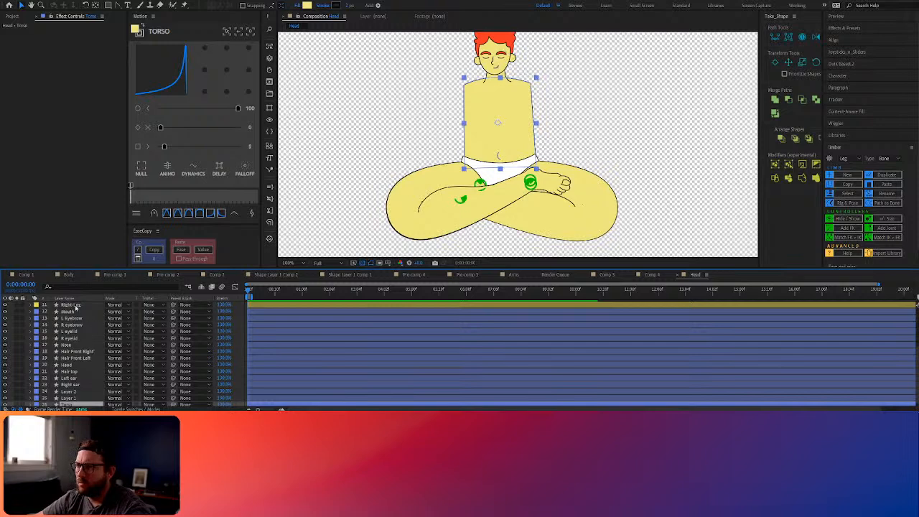
pyautogui.scroll(3, 77, 310)
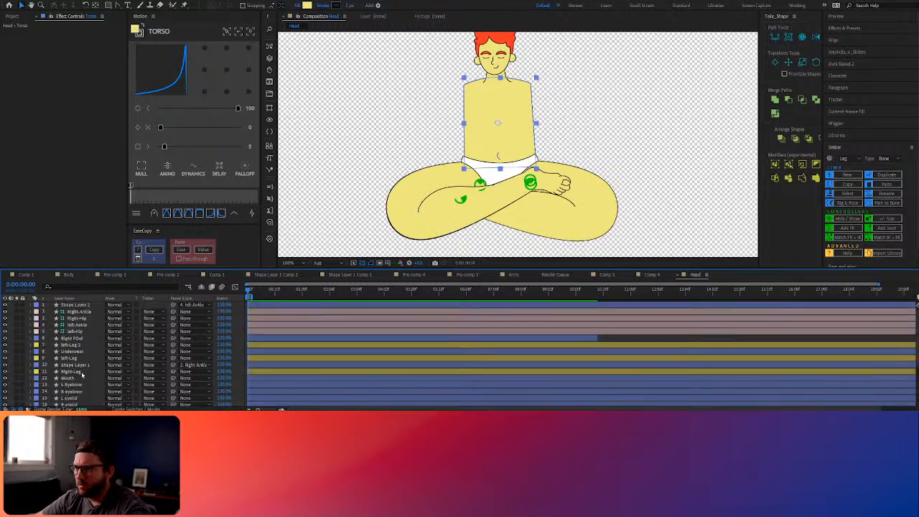
# Select the Right Foot layer and hide the Right-Ankle and Right-Hip controllers
pyautogui.click(551, 183)
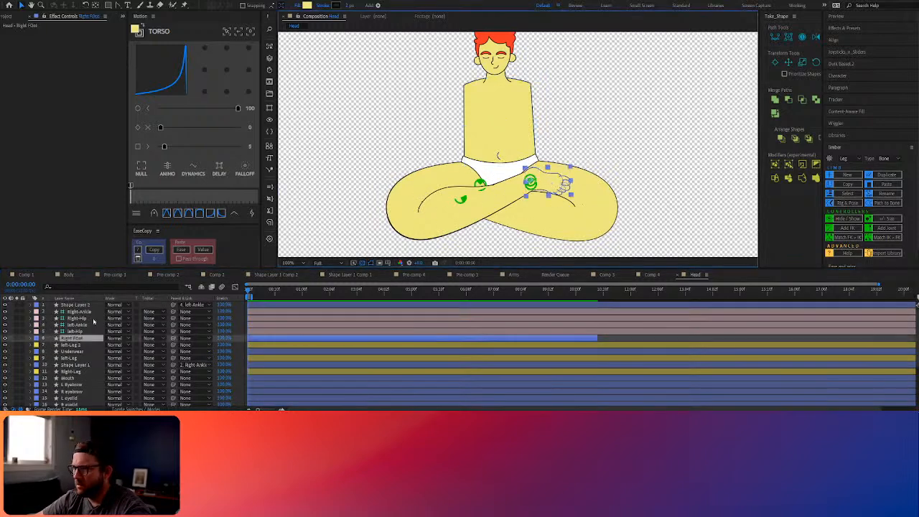
pyautogui.scroll(6, 571, 232)
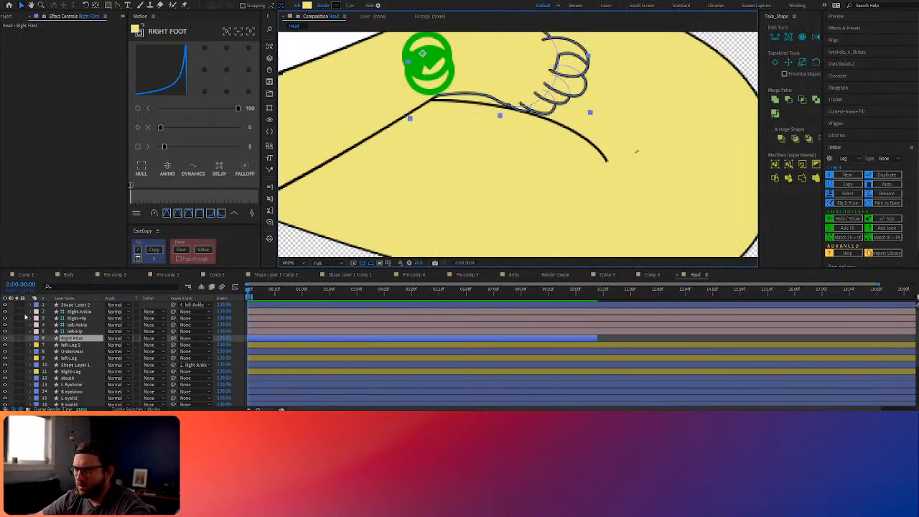
pyautogui.moveTo(6, 311); pyautogui.dragTo(6, 318)
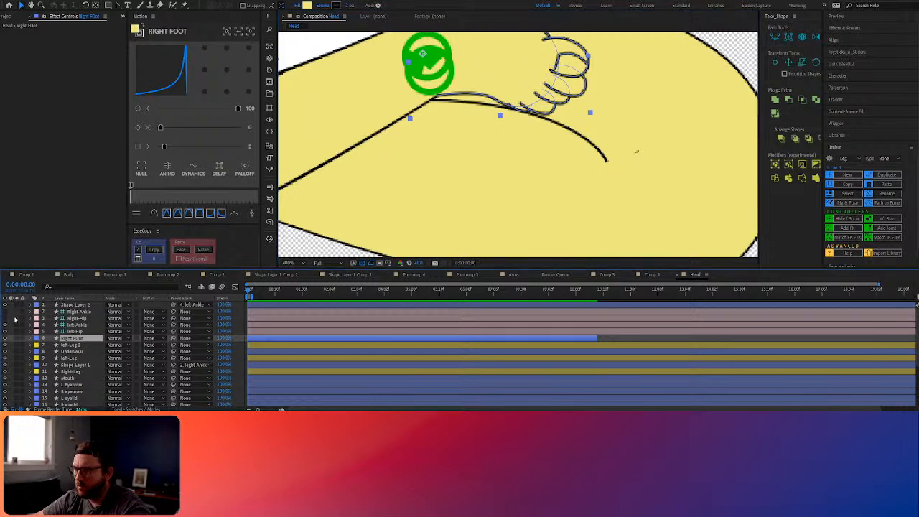
# Move the Right Foot layer's anchor point to the centre of the ankle controller and parent the foot to left-Ankle
pyautogui.moveTo(434, 78); pyautogui.dragTo(464, 137)
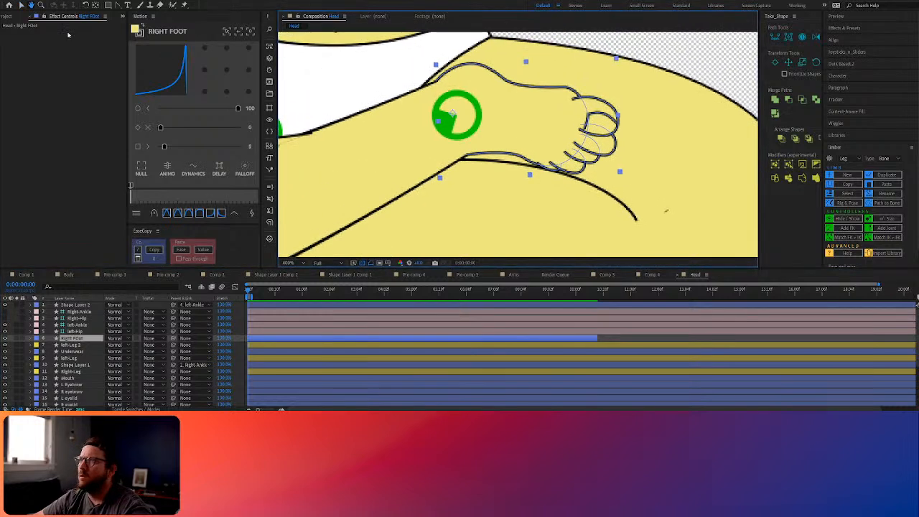
pyautogui.press('v')
pyautogui.click(456, 115)
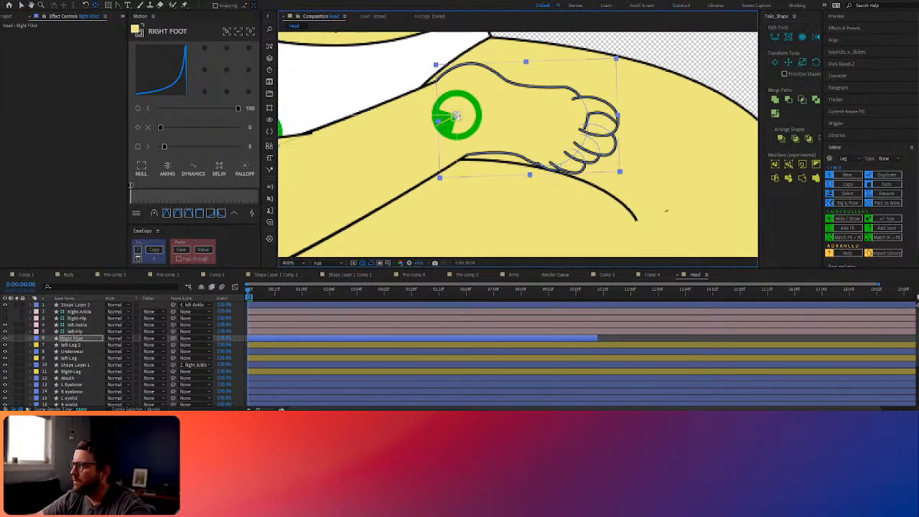
pyautogui.scroll(-2, 429, 204)
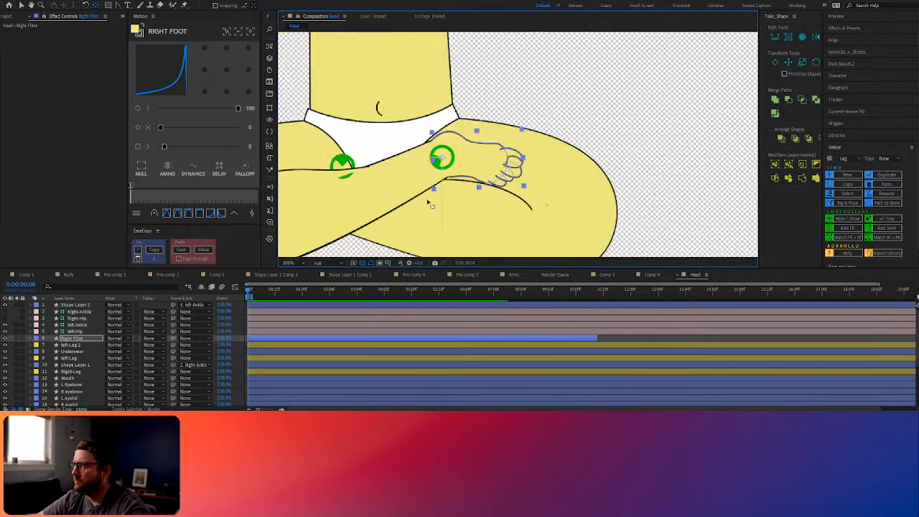
pyautogui.moveTo(428, 204); pyautogui.dragTo(573, 169)
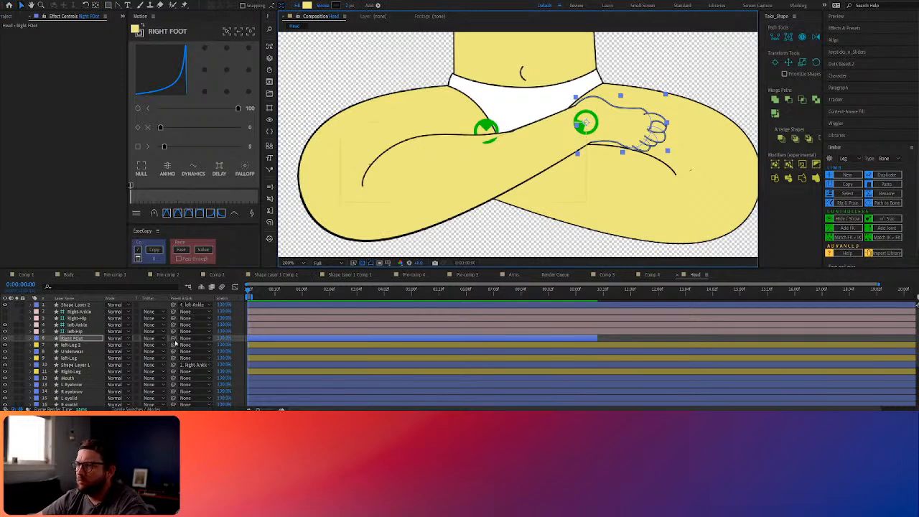
pyautogui.moveTo(173, 338); pyautogui.dragTo(81, 327)
# Place the limber panel above Character and run Match FK > IK on the left-Ankle controller
pyautogui.click(81, 326)
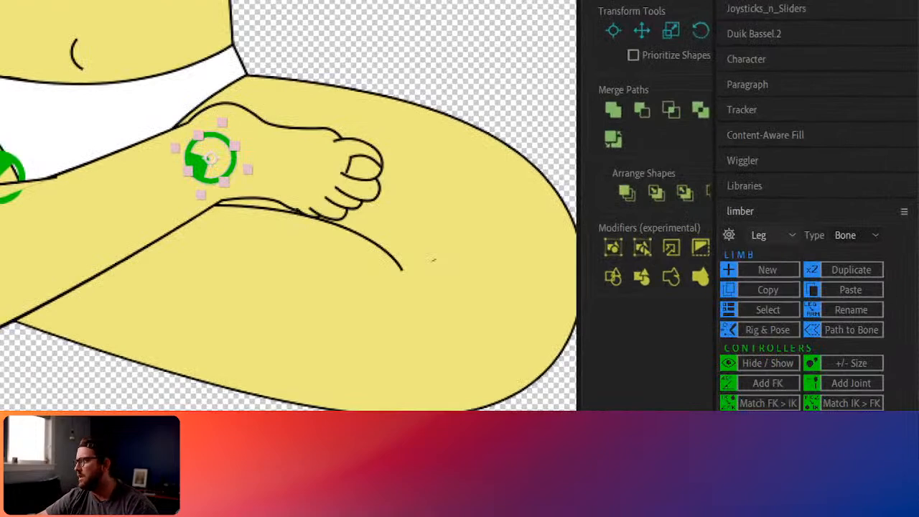
pyautogui.moveTo(740, 212); pyautogui.dragTo(769, 44)
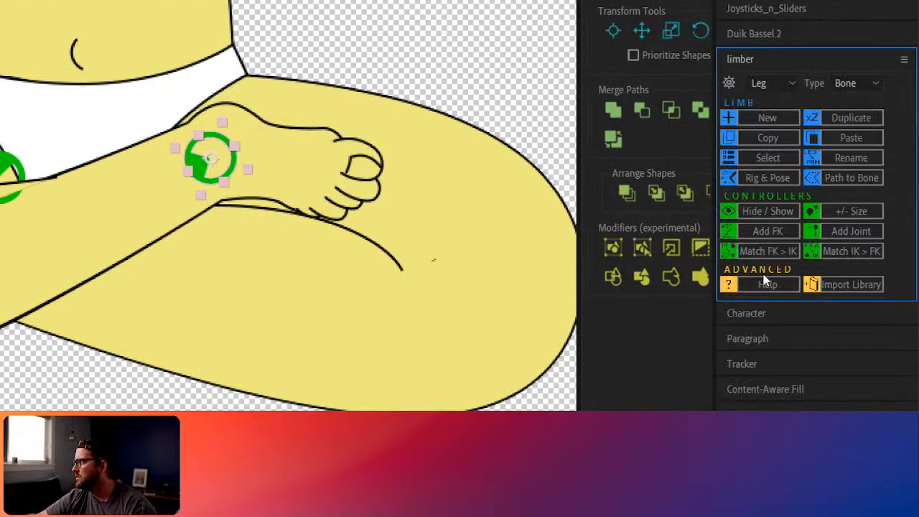
pyautogui.click(769, 255)
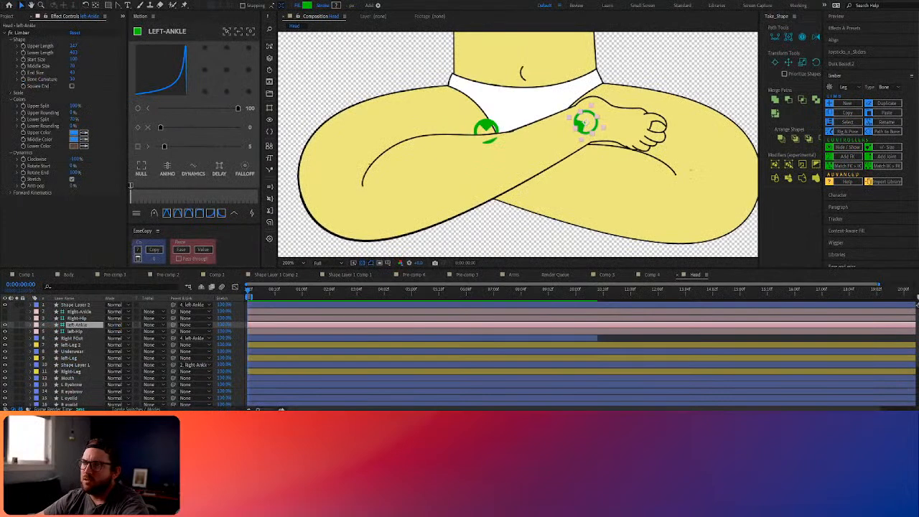
# Reveal left-Ankle's Forward Kinematics settings, try FK at 100%, and return it to 0%
pyautogui.click(10, 193)
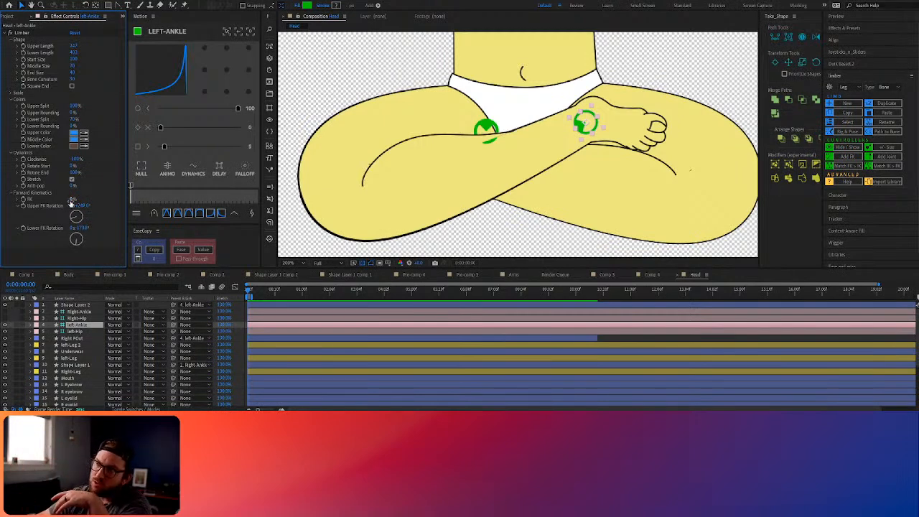
pyautogui.moveTo(70, 201); pyautogui.dragTo(319, 234)
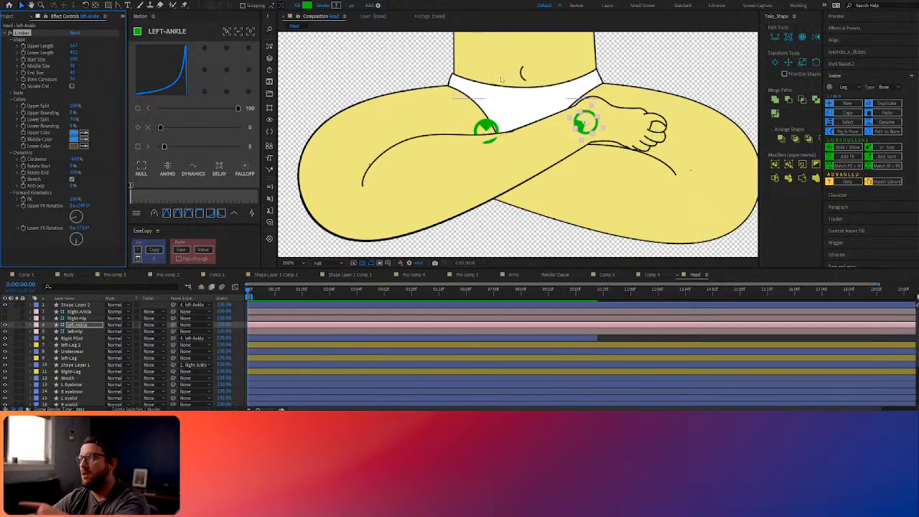
pyautogui.click(86, 206)
pyautogui.click(111, 189)
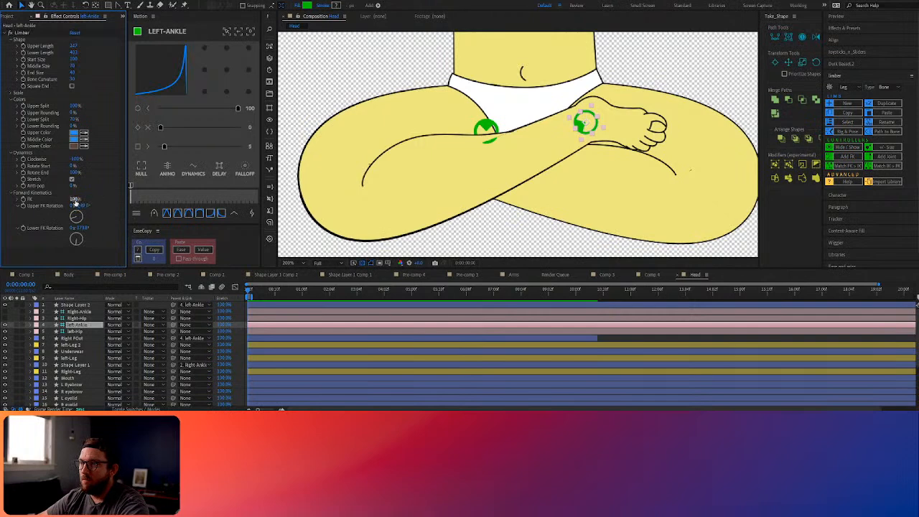
pyautogui.moveTo(75, 199); pyautogui.dragTo(4, 202)
# Set left-Ankle's Upper FK Rotation and Lower FK Rotation to 0°
pyautogui.click(84, 207)
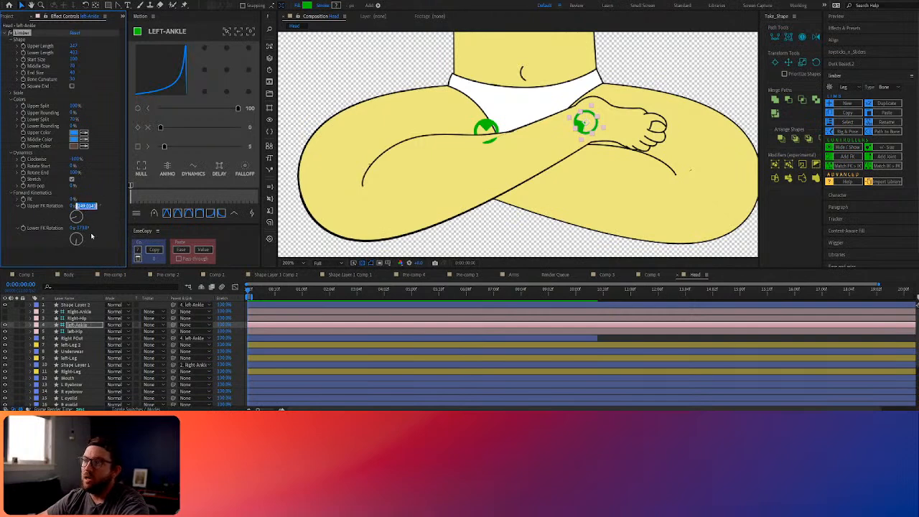
pyautogui.write('0')
pyautogui.press('Return')
pyautogui.write('0')
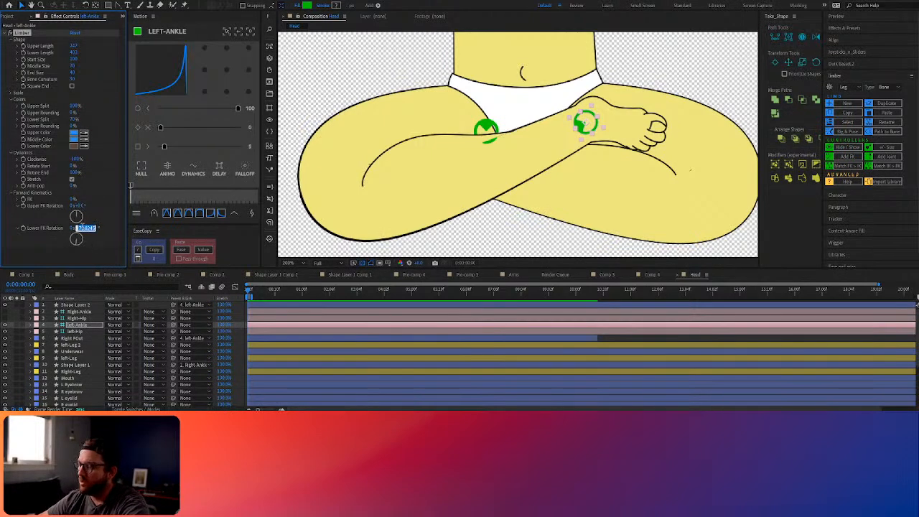
pyautogui.press('Return')
# Fit the whole composition in view and set left-Ankle's FK to 100% with the zeroed rotations
pyautogui.click(295, 263)
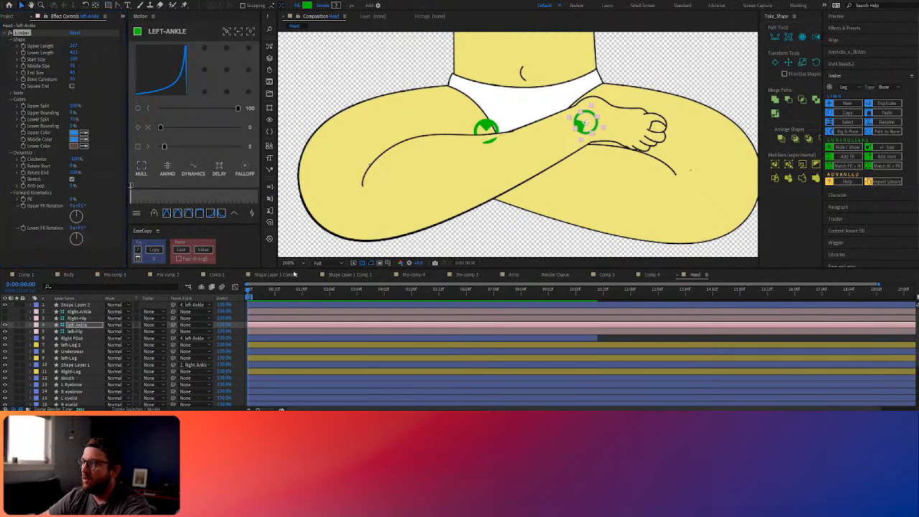
pyautogui.click(295, 273)
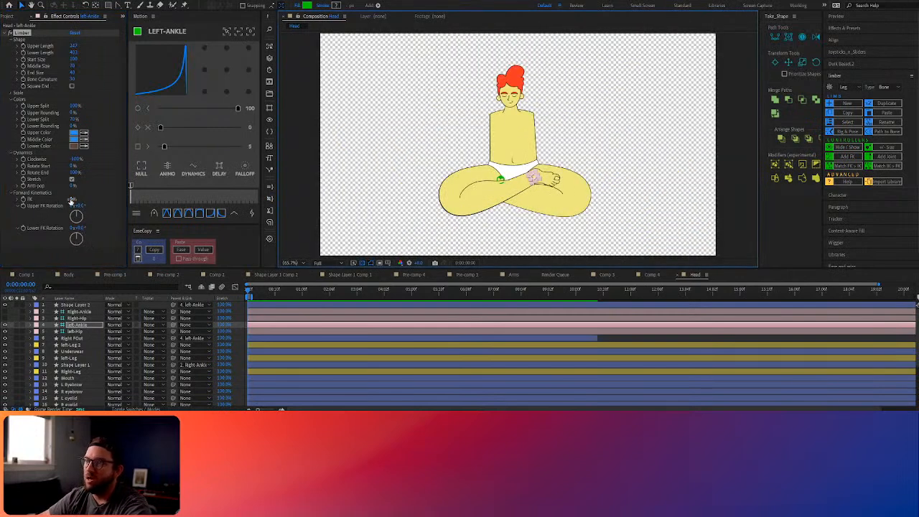
pyautogui.moveTo(72, 199); pyautogui.dragTo(213, 199)
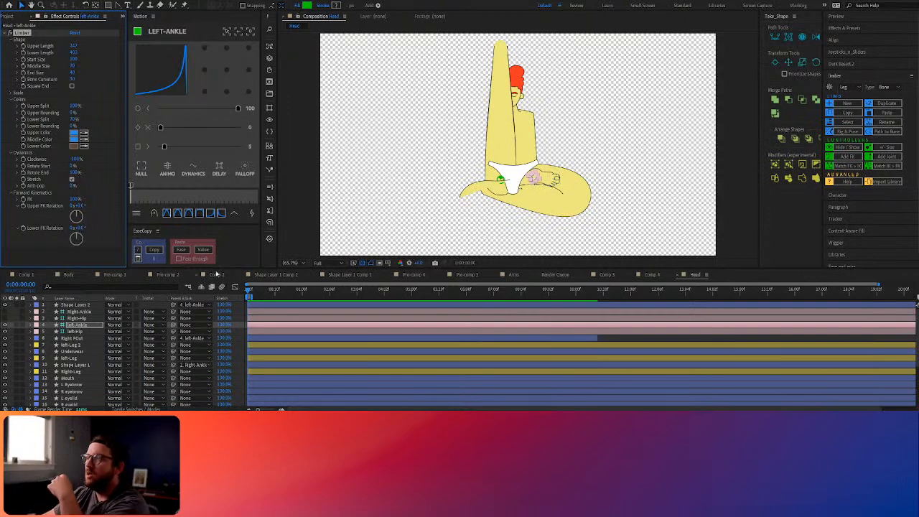
# Undo the FK change and the resets of the Upper and Lower FK Rotations on left-Ankle
pyautogui.hotkey('ctrl', 'z')
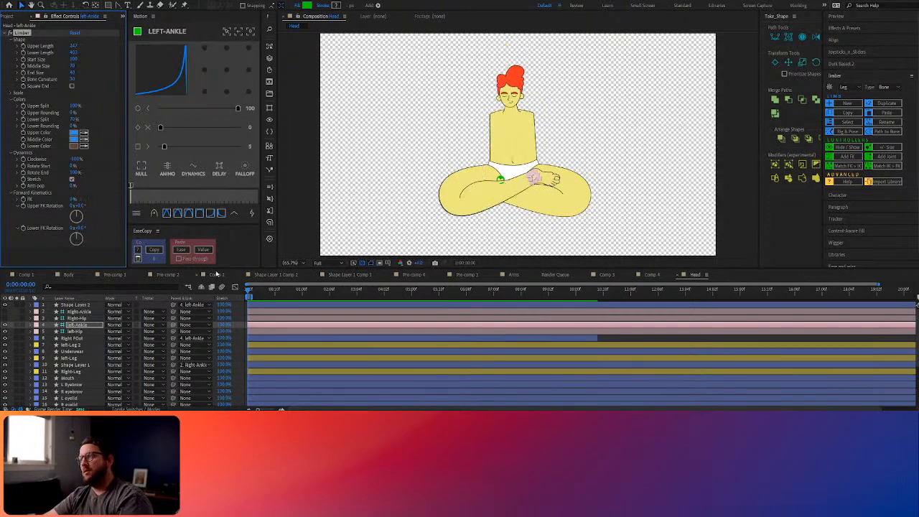
pyautogui.hotkey('ctrl', 'z')
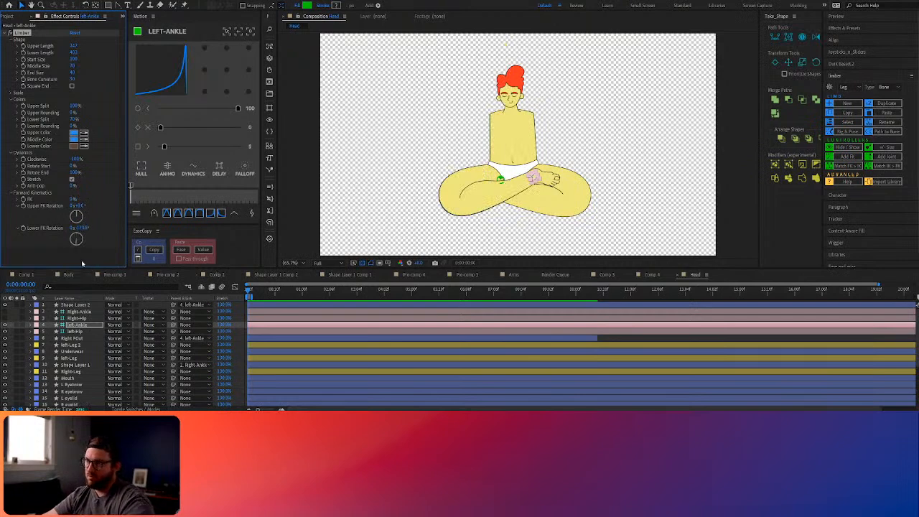
pyautogui.hotkey('ctrl', 'z')
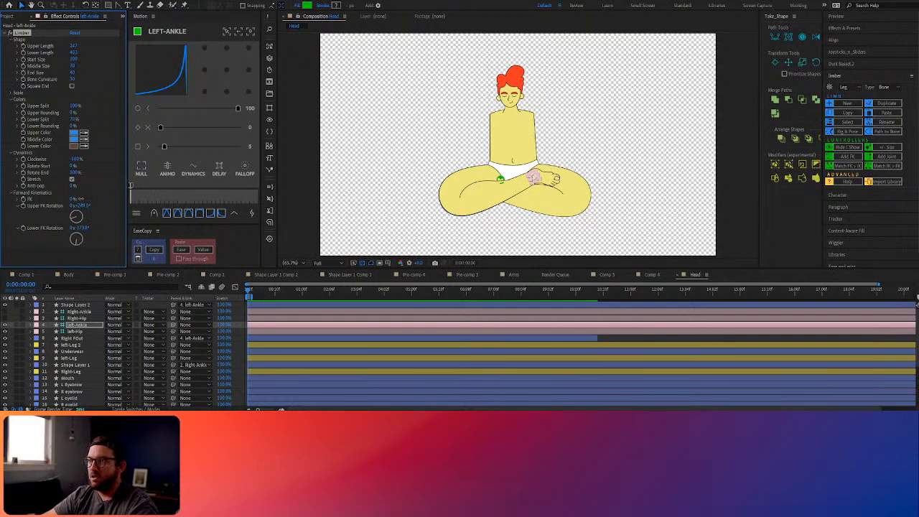
# Add an FK controller to left-Ankle and parent the Right FOot layer to left-AnkleFK
pyautogui.hotkey('ctrl', 'z')
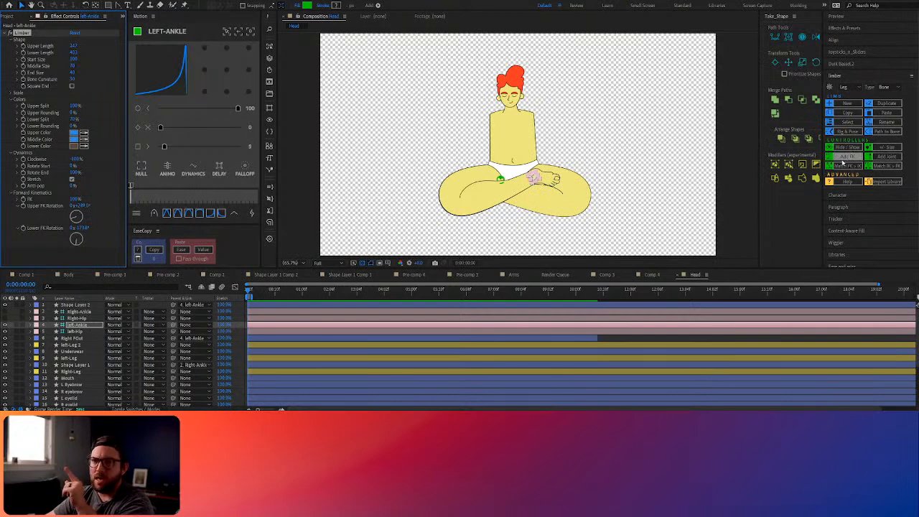
pyautogui.click(847, 156)
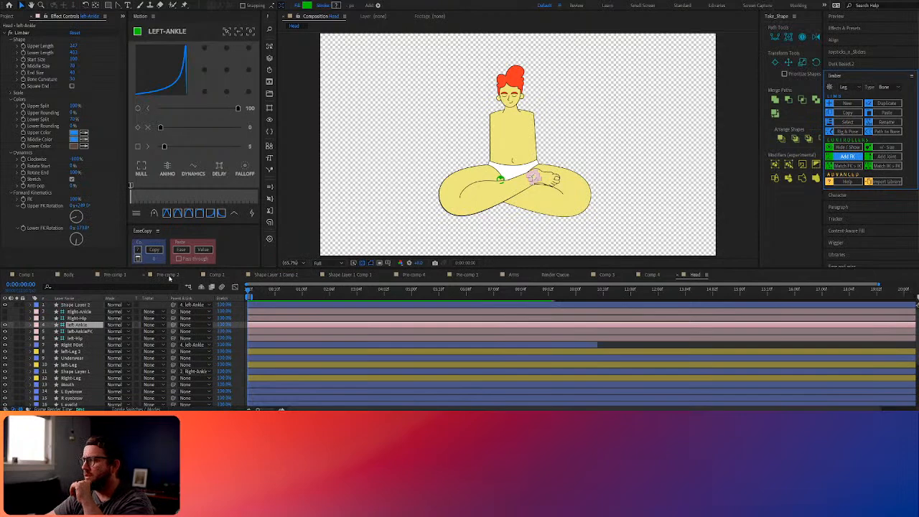
pyautogui.click(80, 331)
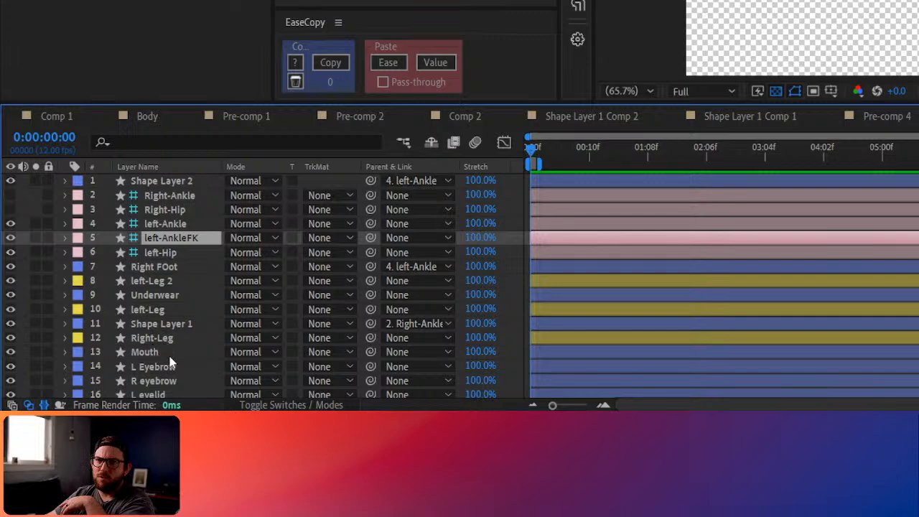
pyautogui.click(155, 267)
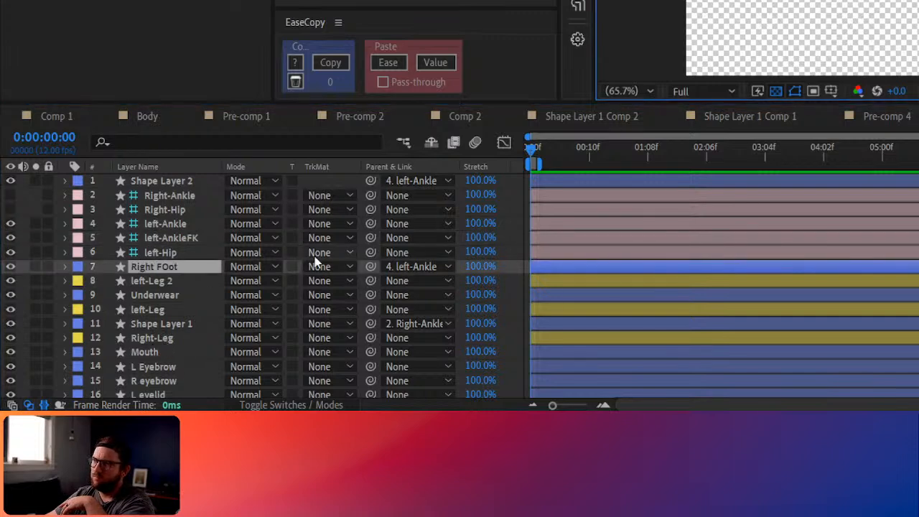
pyautogui.moveTo(371, 266); pyautogui.dragTo(178, 243)
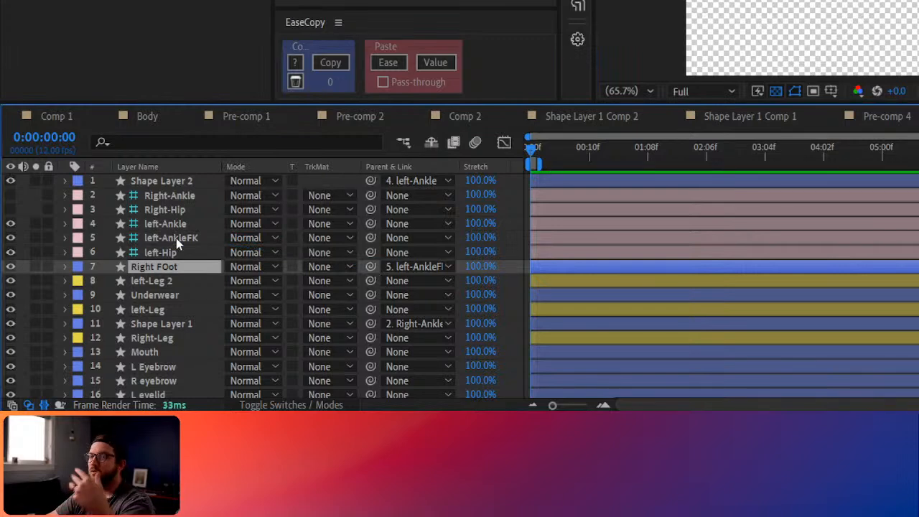
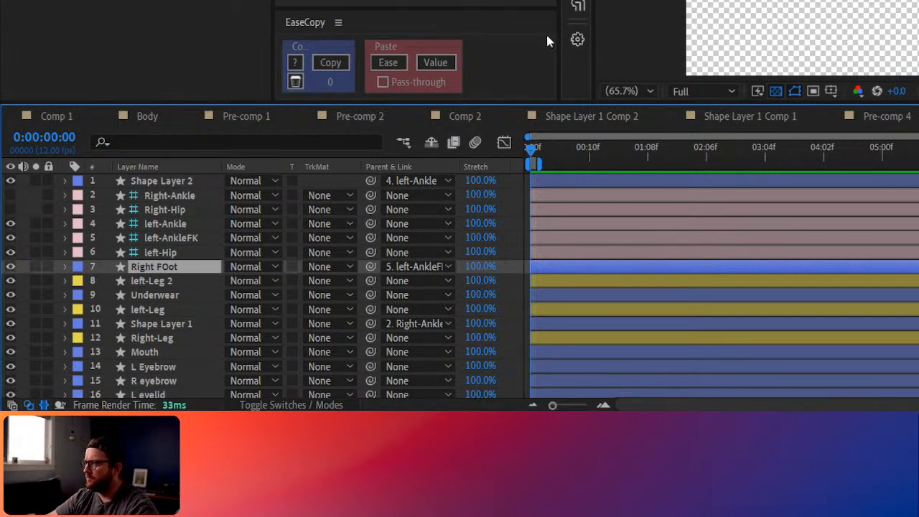
# Parent the Right-Hip and left-Hip controllers to Underwear, and parent Underwear to Torso
pyautogui.click(144, 252)
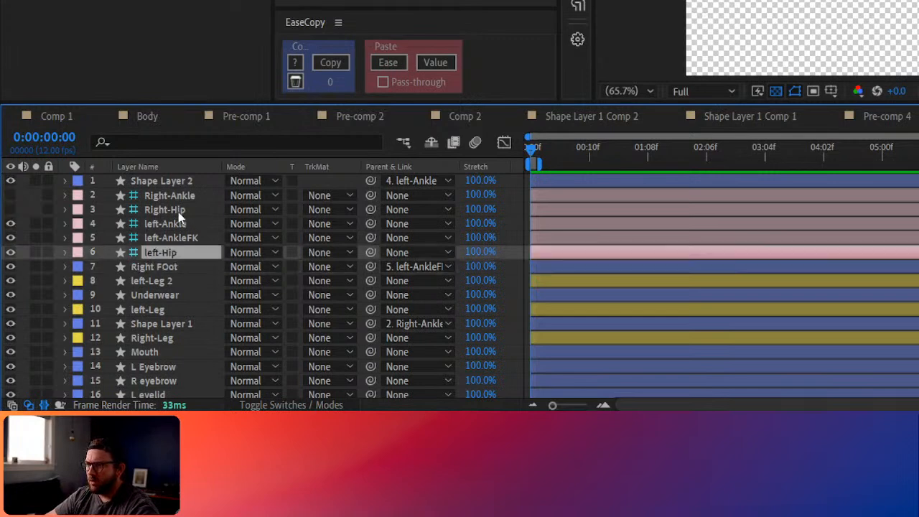
pyautogui.keyDown('ctrl'); pyautogui.click(179, 210); pyautogui.keyUp('ctrl')
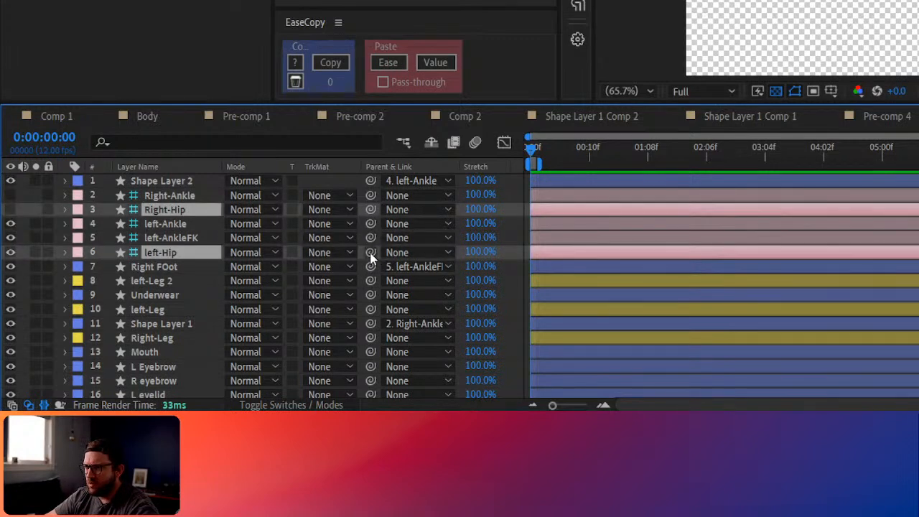
pyautogui.moveTo(371, 252); pyautogui.dragTo(154, 294)
pyautogui.click(244, 295)
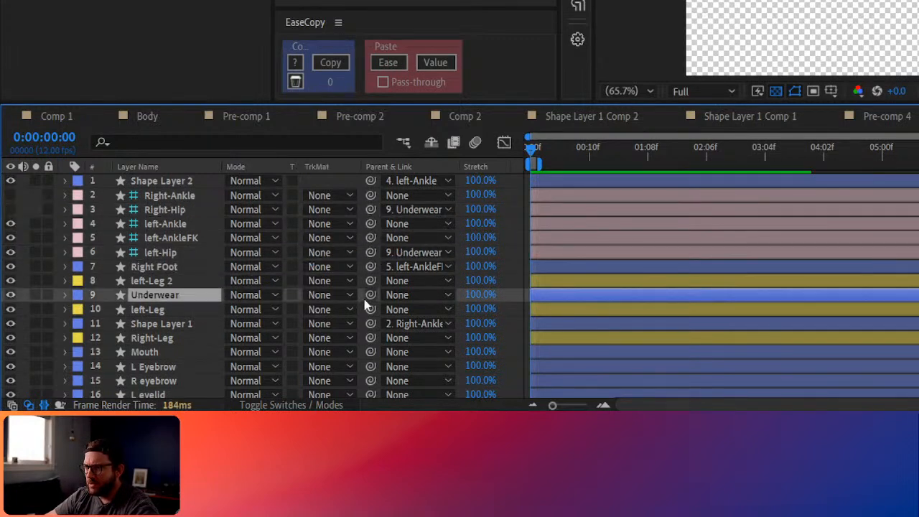
pyautogui.moveTo(371, 296); pyautogui.dragTo(156, 396)
pyautogui.scroll(-3, 203, 303)
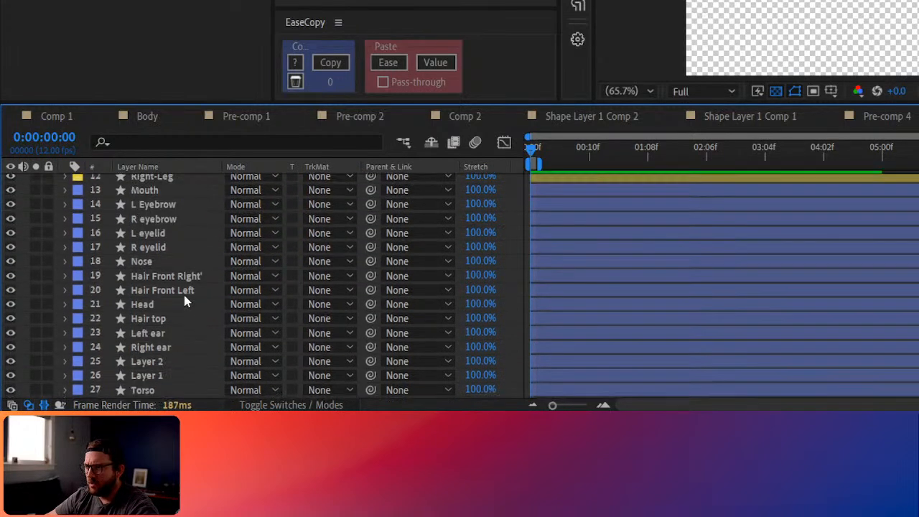
# Extend the work area's end along the timeline and set a Position keyframe on Torso at the first frame
pyautogui.click(142, 390)
pyautogui.press('p')
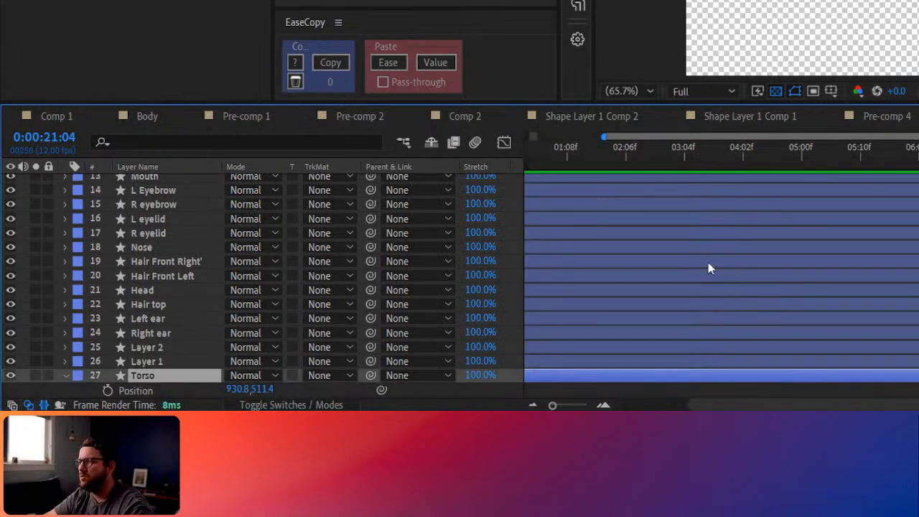
pyautogui.press('Home')
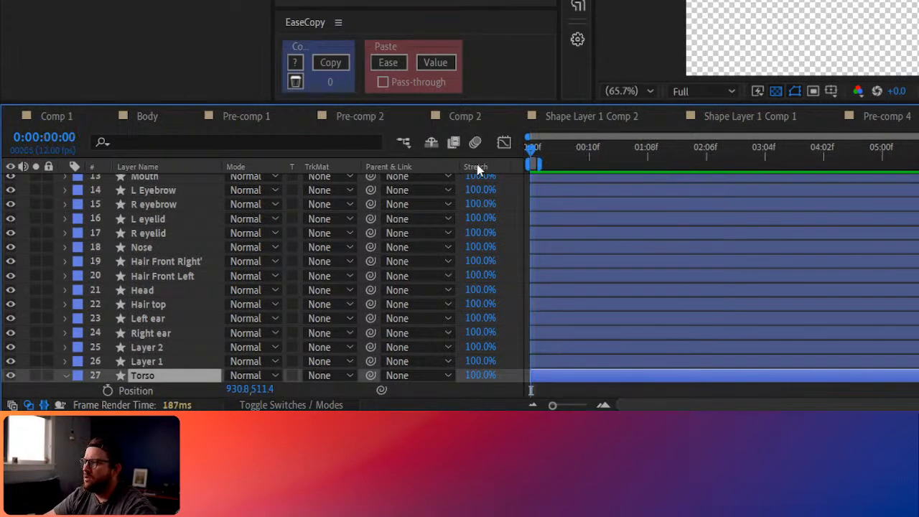
pyautogui.moveTo(540, 165); pyautogui.dragTo(918, 164)
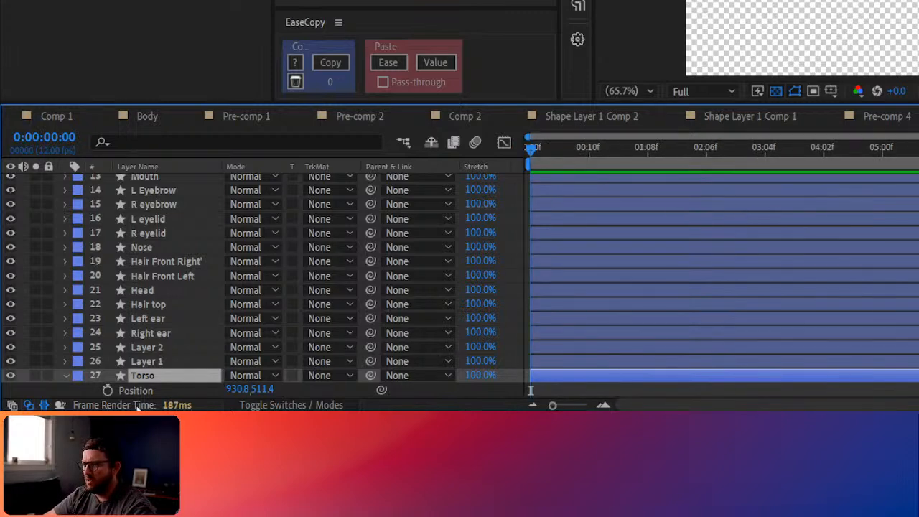
pyautogui.click(108, 390)
pyautogui.press('n')
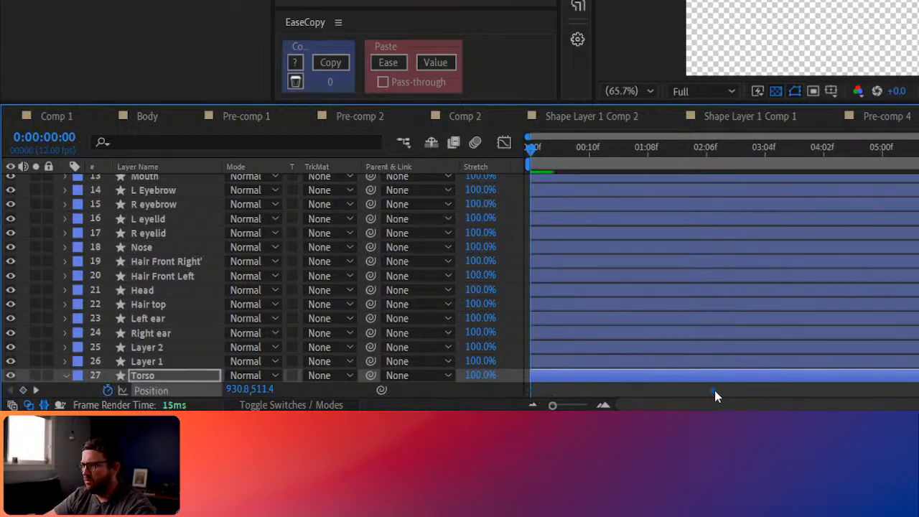
# Try raising Torso to a Y position of 422.4 at 0:00:03:10, and undo the change
pyautogui.press('space')
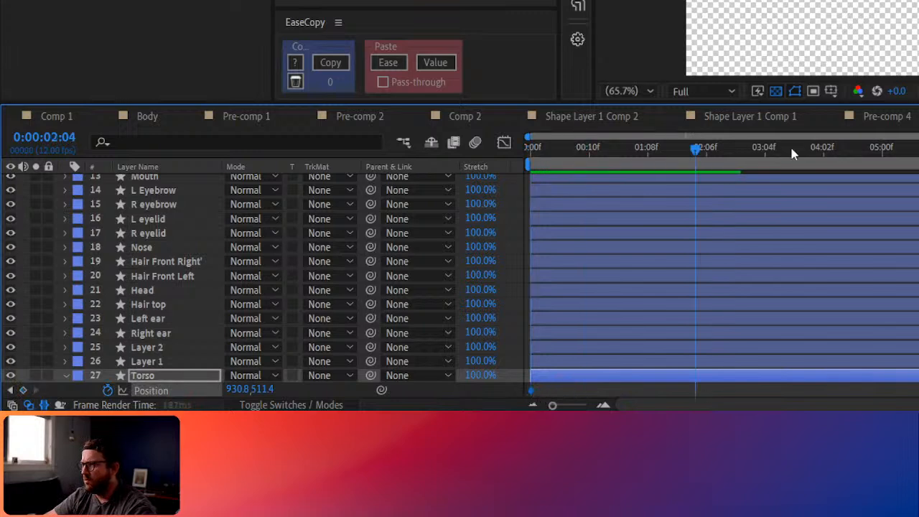
pyautogui.moveTo(264, 389); pyautogui.dragTo(190, 392)
pyautogui.hotkey('ctrl', 'z')
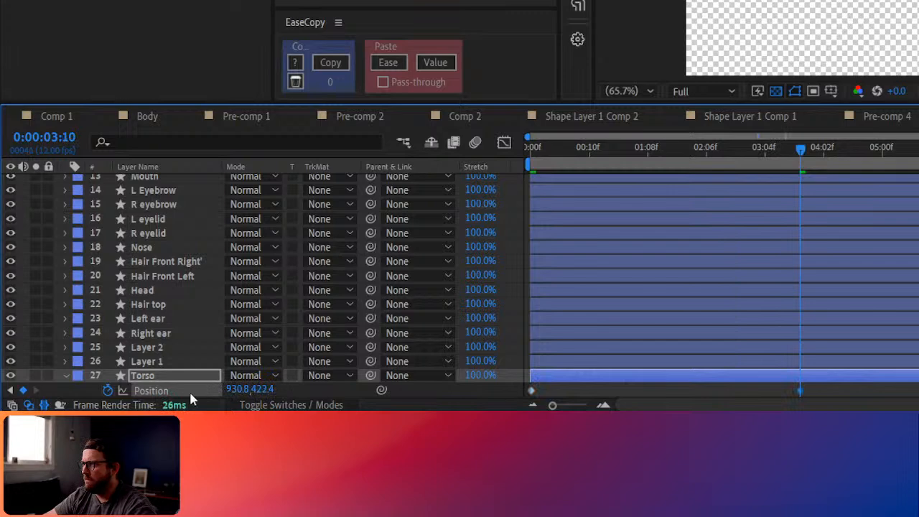
# Make the Right-Ankle and Right-Hip controllers visible and add an FK controller to Right-Ankle
pyautogui.scroll(6, 230, 293)
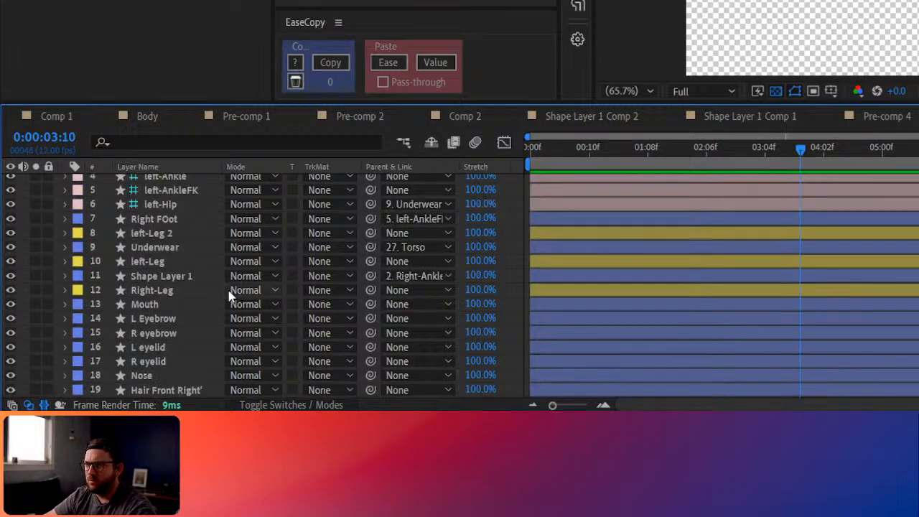
pyautogui.click(178, 194)
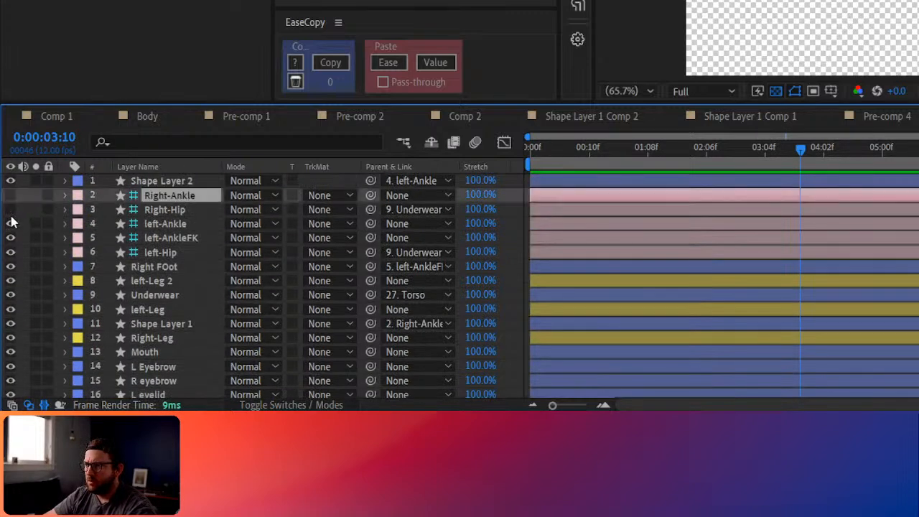
pyautogui.moveTo(10, 196); pyautogui.dragTo(10, 209)
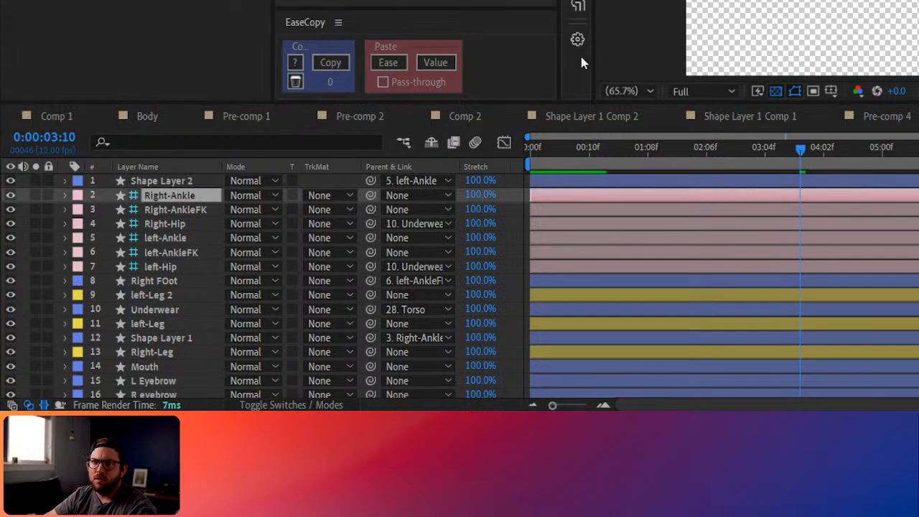
# Reveal Right-Ankle's Forward Kinematics settings and match its FK to the current IK pose
pyautogui.click(182, 199)
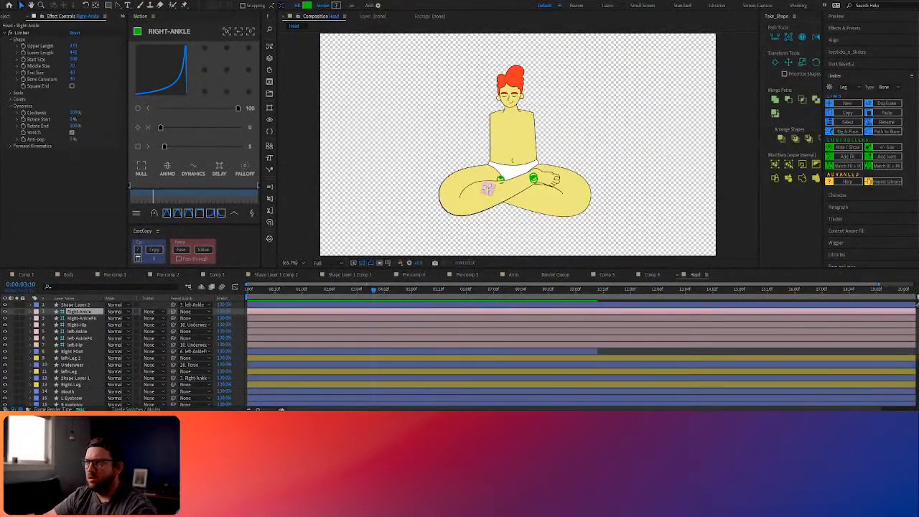
pyautogui.click(10, 145)
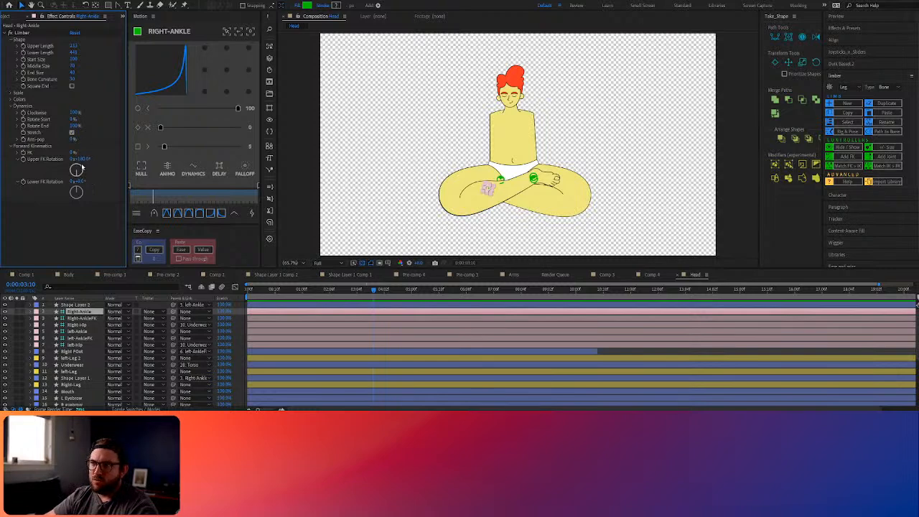
pyautogui.moveTo(73, 153)
pyautogui.mouseDown()
pyautogui.moveTo(121, 149)
pyautogui.moveTo(69, 154)
pyautogui.mouseUp()
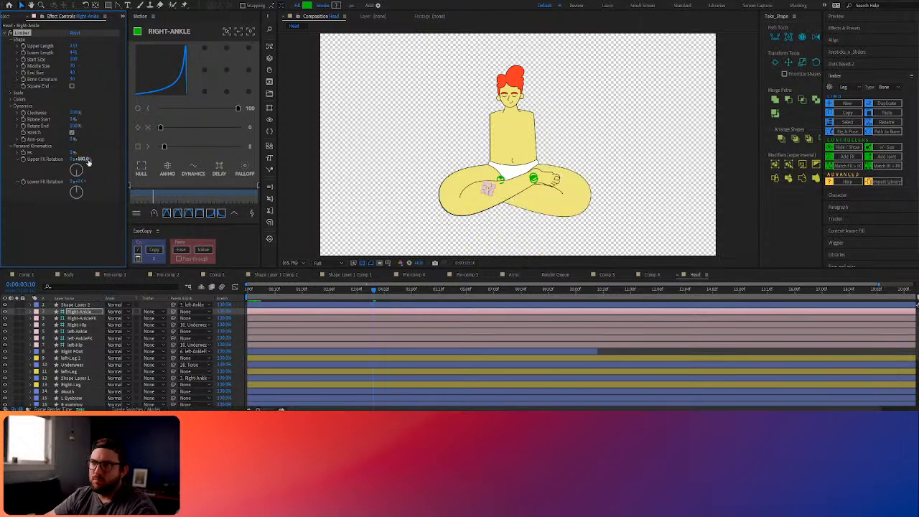
pyautogui.click(846, 166)
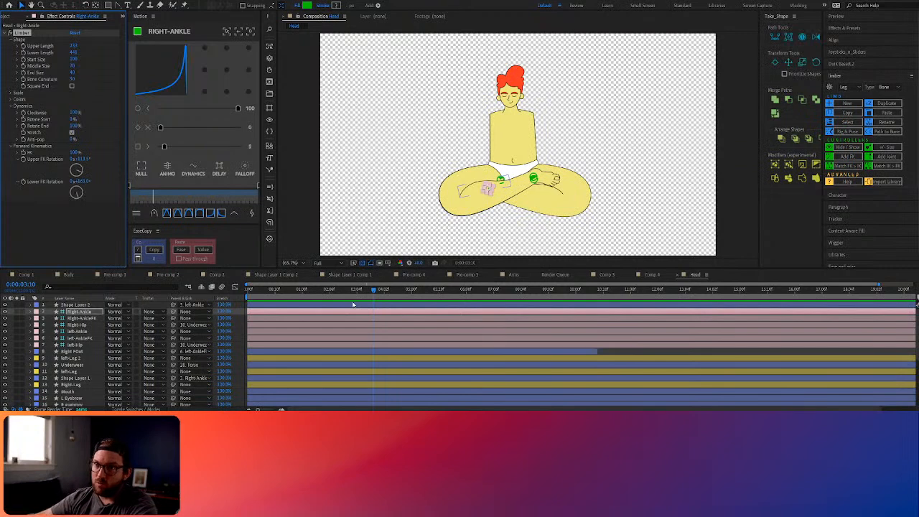
# At the first frame, parent Shape Layer 2 to left-AnkleFK and Shape Layer 1 to Right-AnkleFK
pyautogui.moveTo(352, 291); pyautogui.dragTo(197, 304)
pyautogui.scroll(-4, 86, 350)
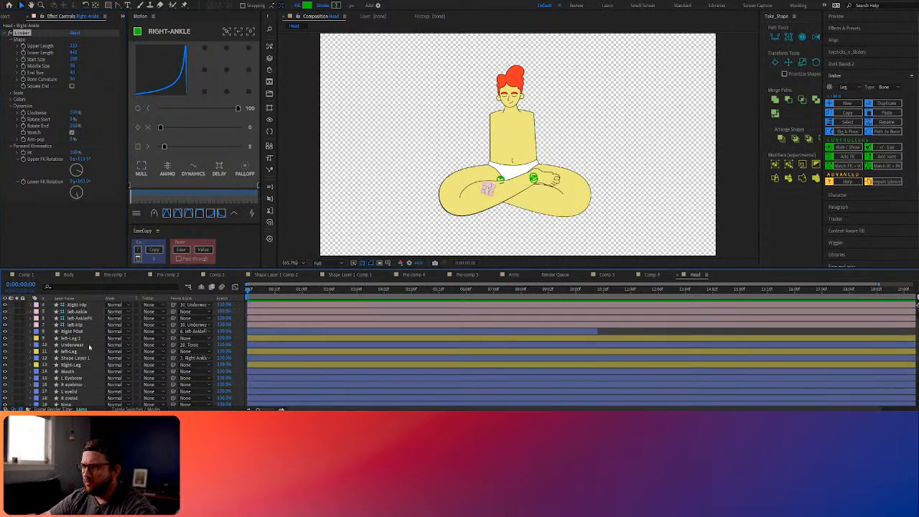
pyautogui.scroll(-1, 86, 350)
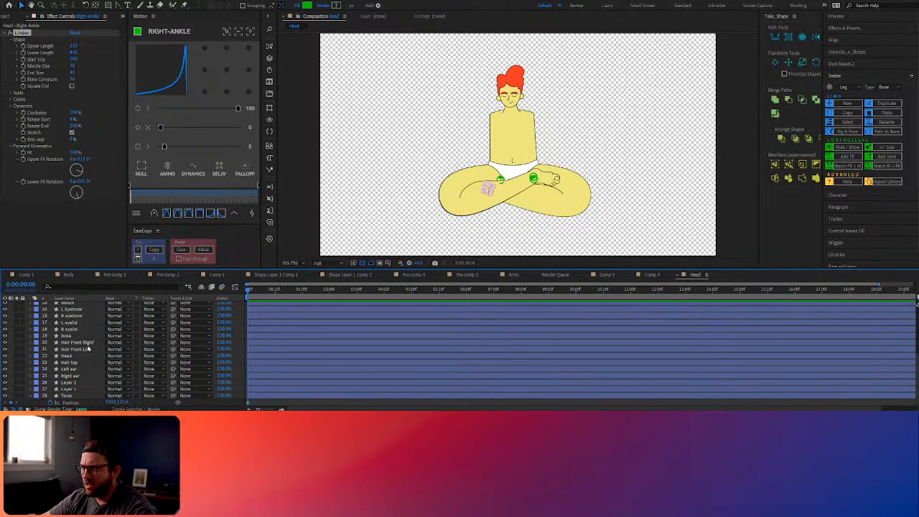
pyautogui.scroll(5, 88, 347)
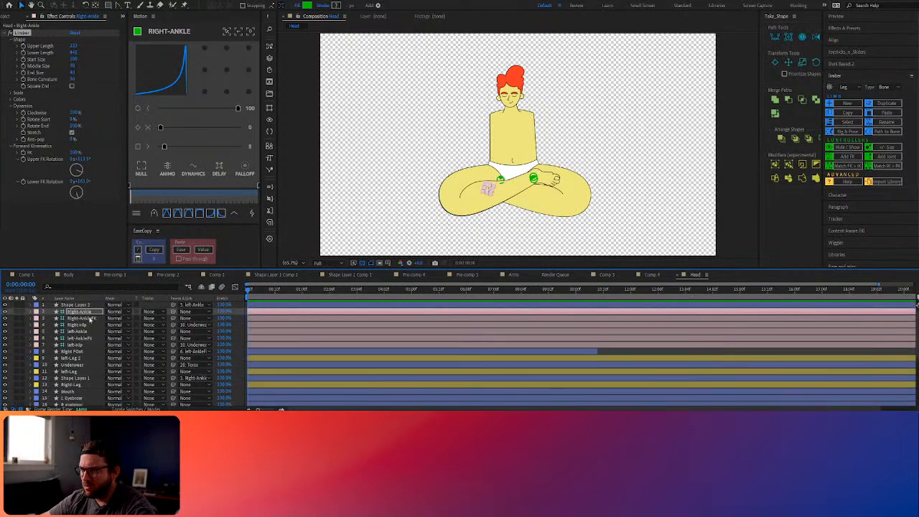
pyautogui.click(87, 318)
pyautogui.click(82, 305)
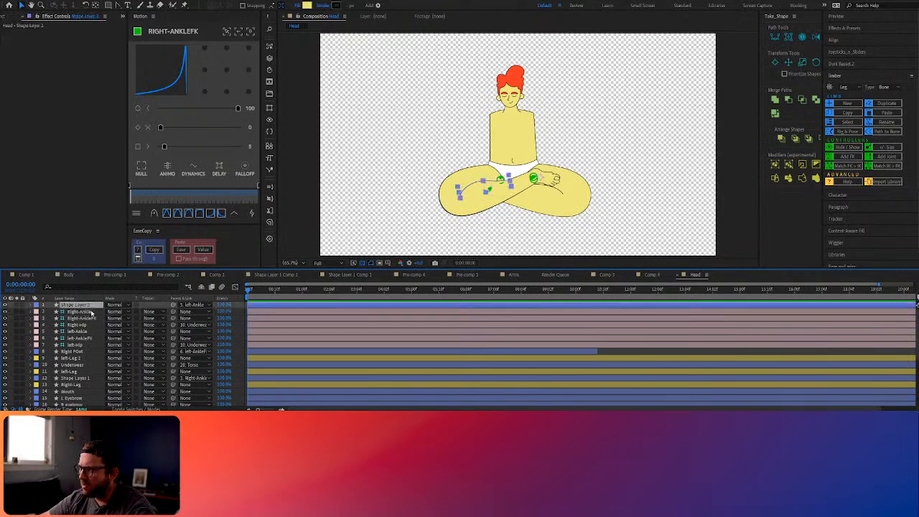
pyautogui.moveTo(173, 305); pyautogui.dragTo(81, 338)
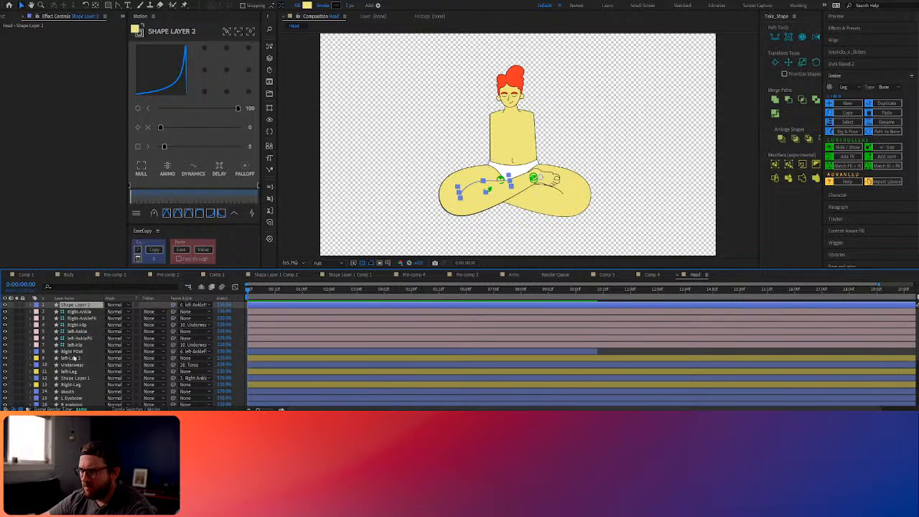
pyautogui.click(74, 378)
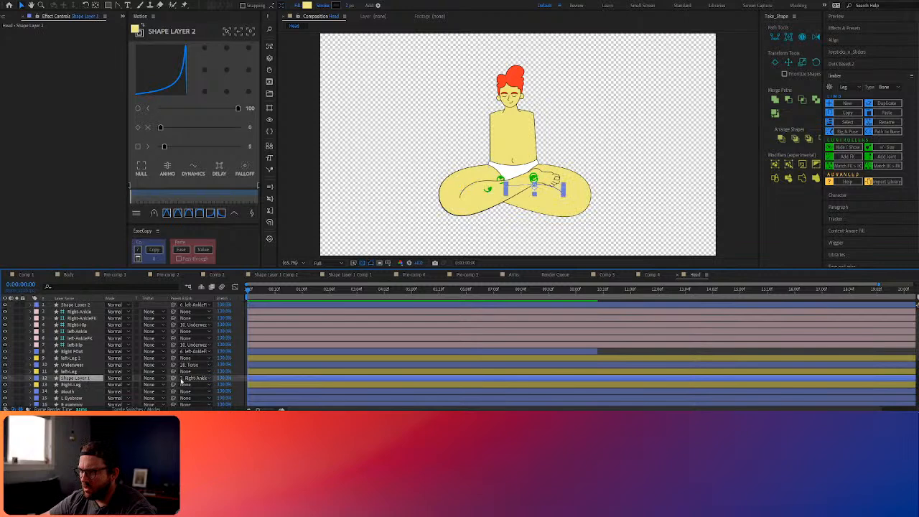
pyautogui.moveTo(173, 379); pyautogui.dragTo(92, 318)
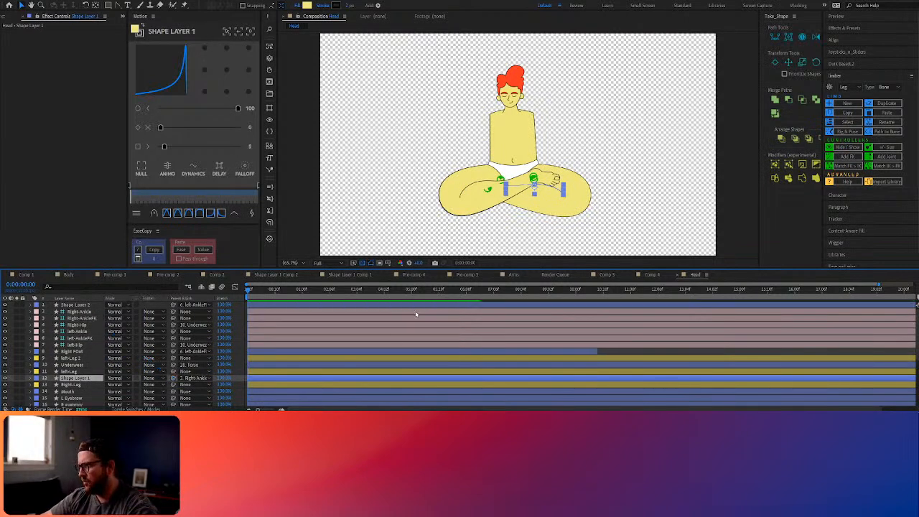
pyautogui.scroll(-1, 237, 337)
pyautogui.scroll(1, 88, 357)
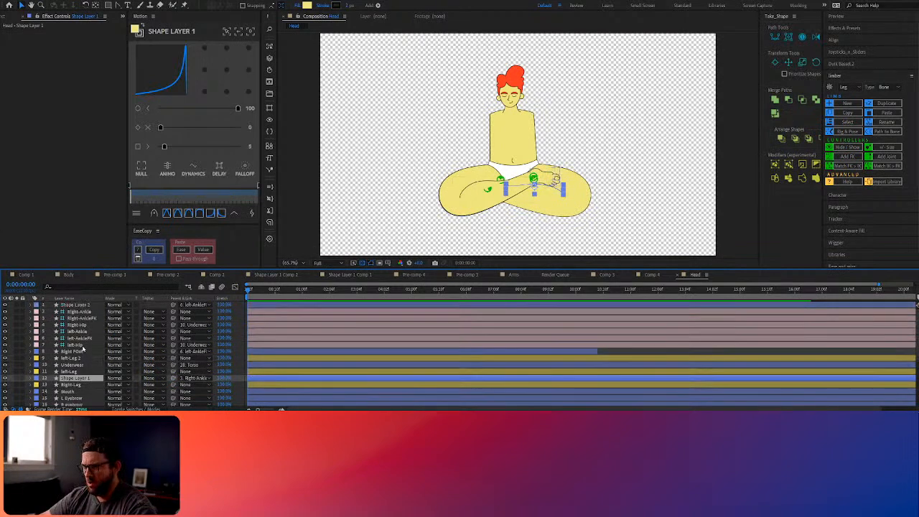
pyautogui.click(79, 331)
pyautogui.moveTo(85, 208); pyautogui.dragTo(88, 235)
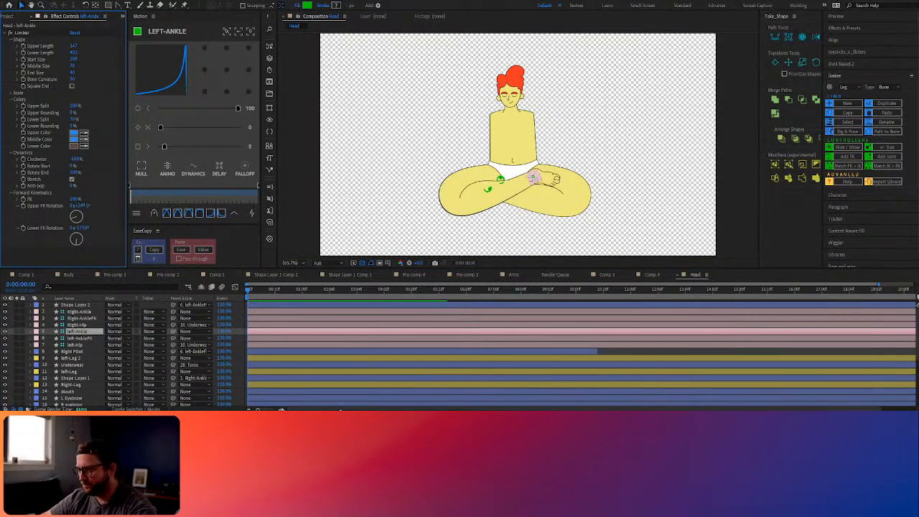
# Move Shape Layer 2 between left-Hip and Right FOot in the layer stack and clear the selection
pyautogui.click(81, 305)
pyautogui.moveTo(80, 306); pyautogui.dragTo(85, 345)
pyautogui.click(739, 228)
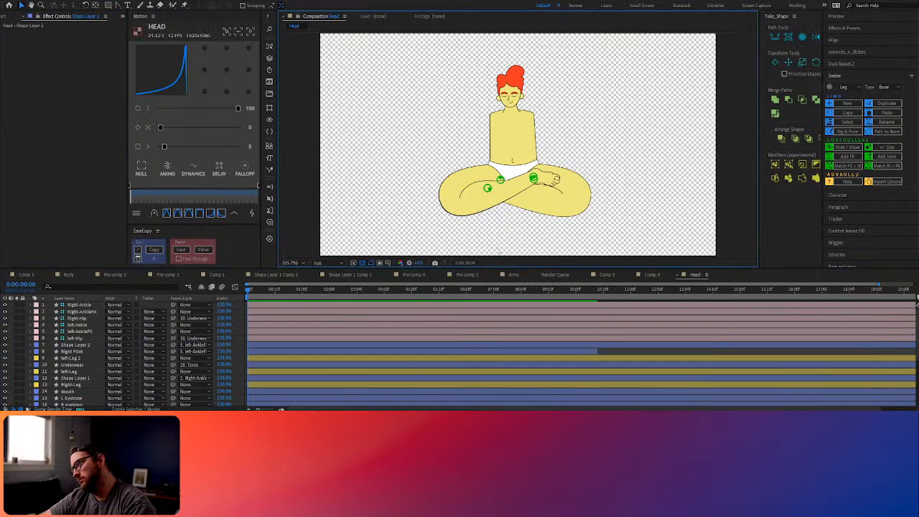
# At 0:00:04:09, raise the Torso with a new Position keyframe and preview the motion
pyautogui.scroll(-5, 92, 312)
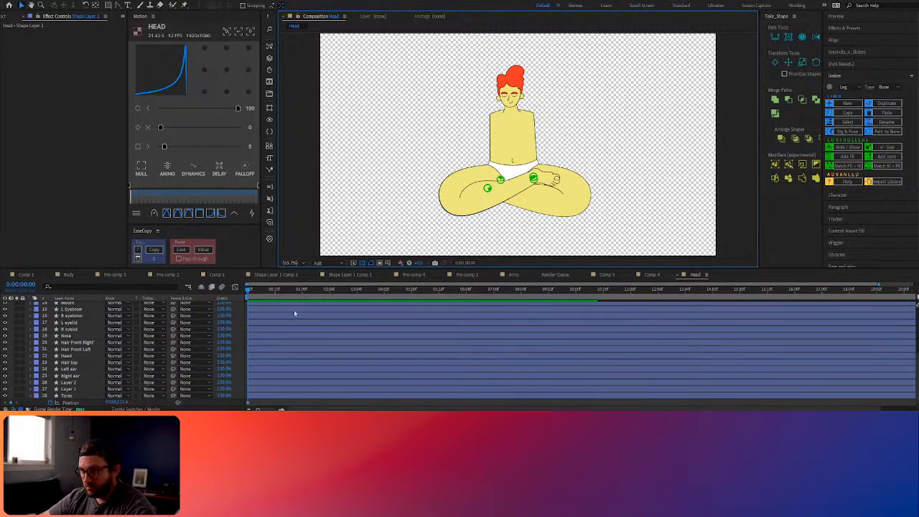
pyautogui.moveTo(308, 290); pyautogui.dragTo(404, 290)
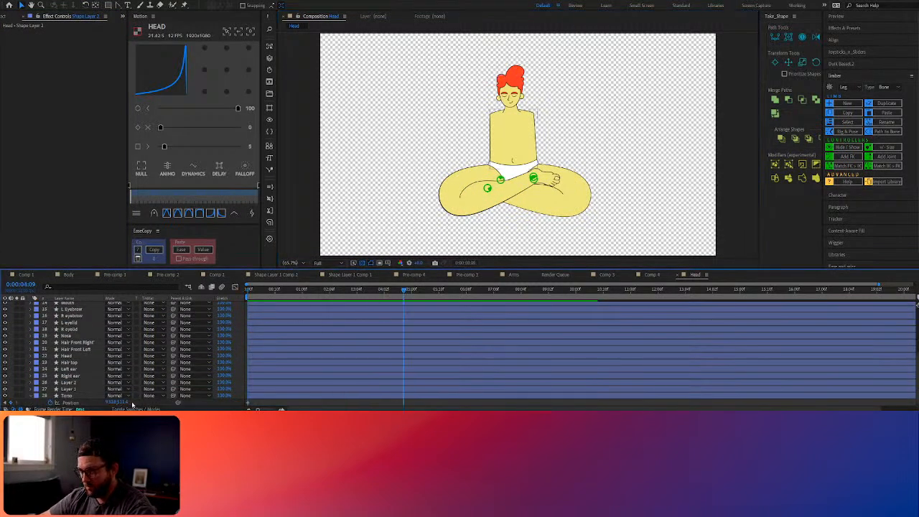
pyautogui.moveTo(125, 403); pyautogui.dragTo(94, 407)
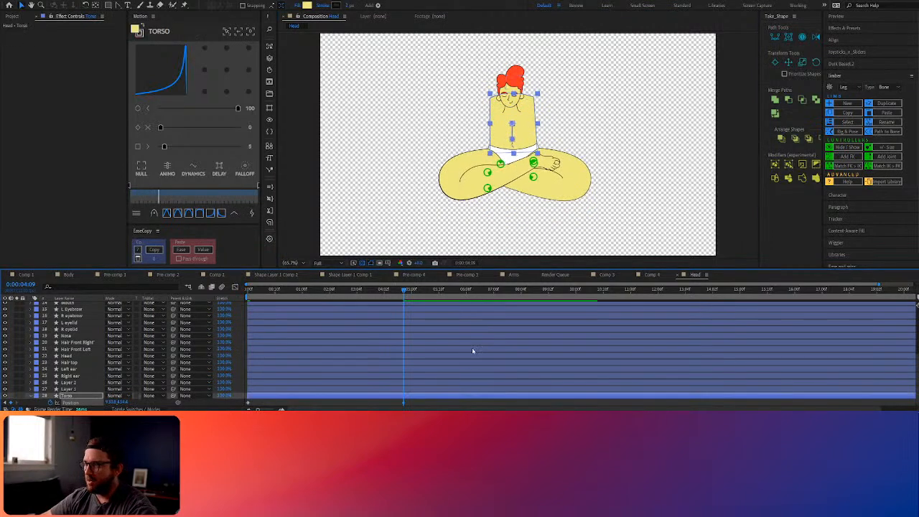
pyautogui.press('space')
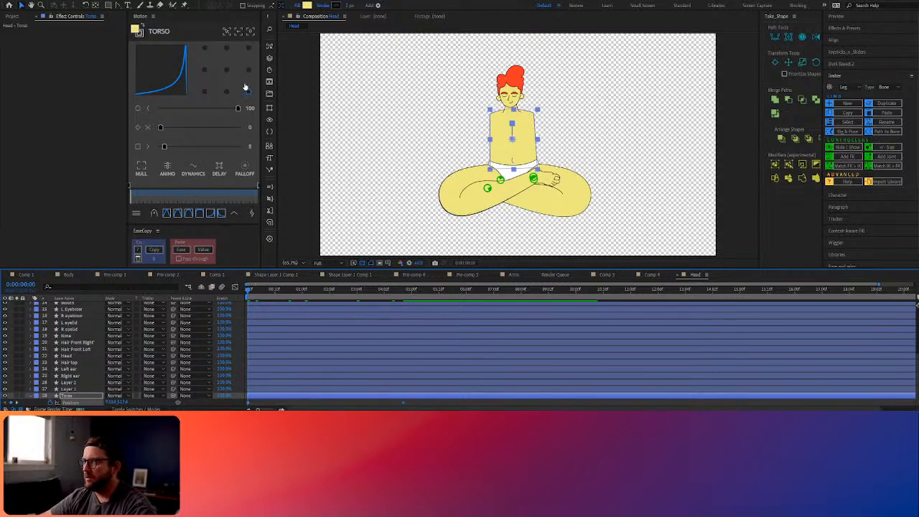
# Ease the Torso's position keyframes by setting all three Motion easing values to 68, and preview the result
pyautogui.moveTo(158, 132); pyautogui.dragTo(214, 133)
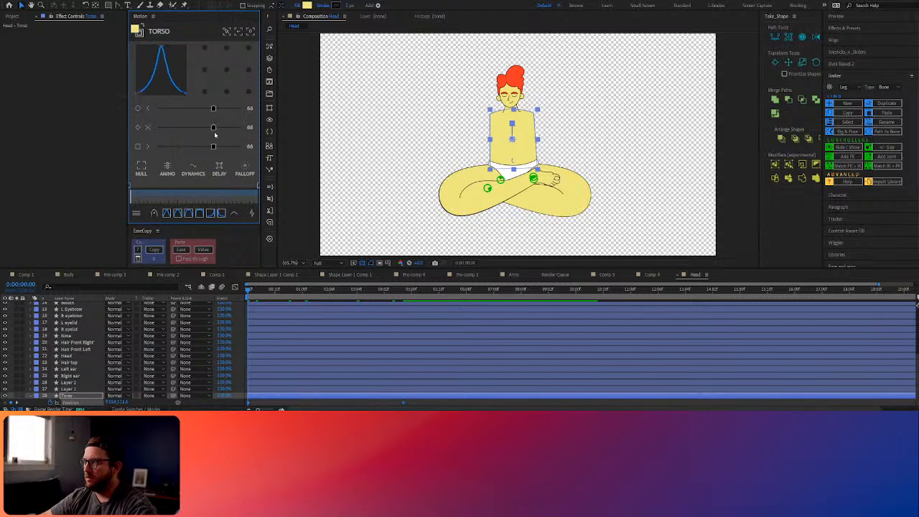
pyautogui.click(431, 269)
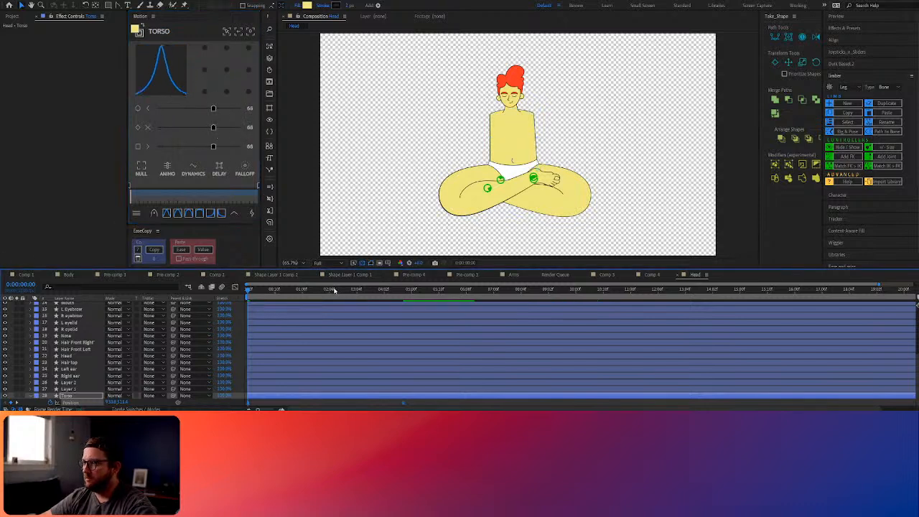
pyautogui.press('space')
# Move the Torso's second position keyframe earlier, to about 0:00:02:10, and preview the faster movement
pyautogui.click(408, 403)
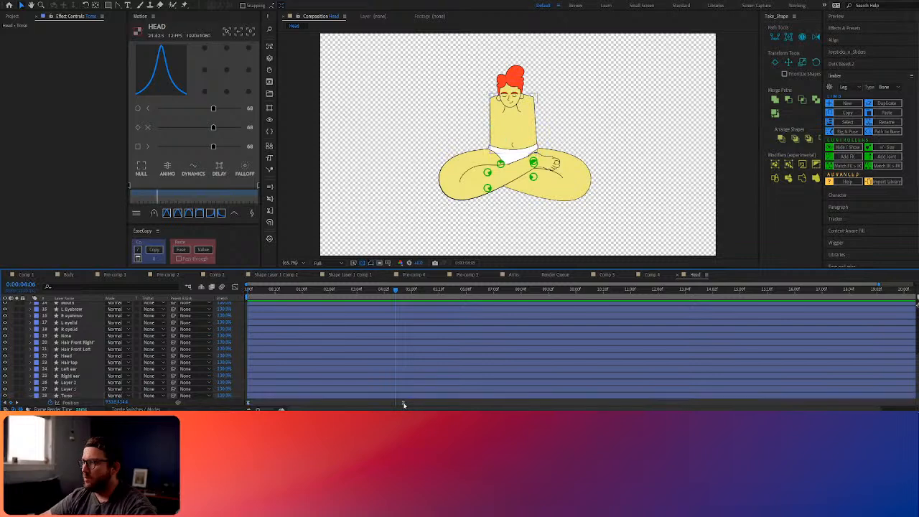
pyautogui.click(351, 400)
pyautogui.moveTo(336, 406); pyautogui.dragTo(342, 406)
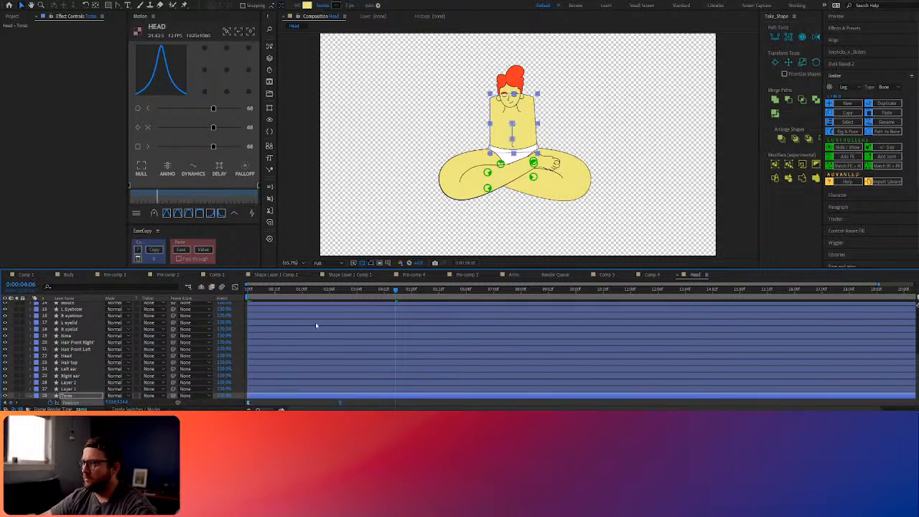
pyautogui.press('space')
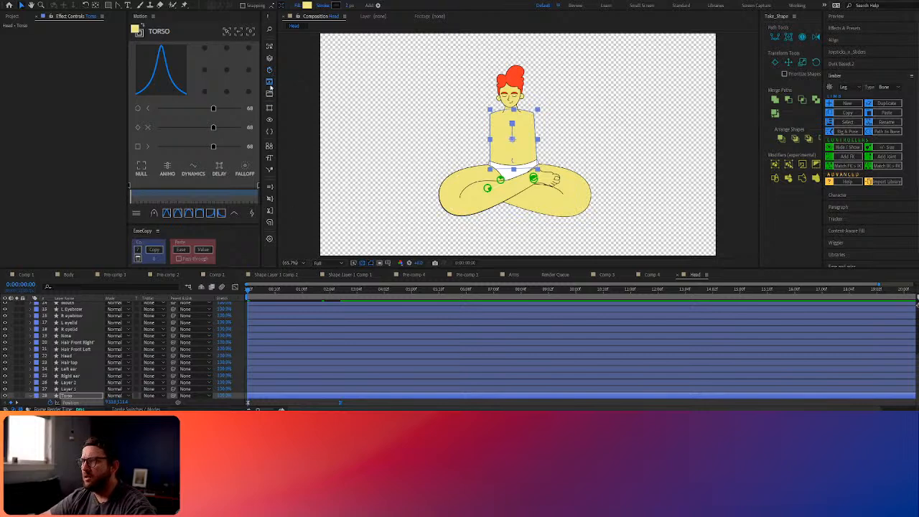
# Add a loop to the Torso's Position with the property set to Loop In+Out and the type to Ping Pong
pyautogui.click(204, 213)
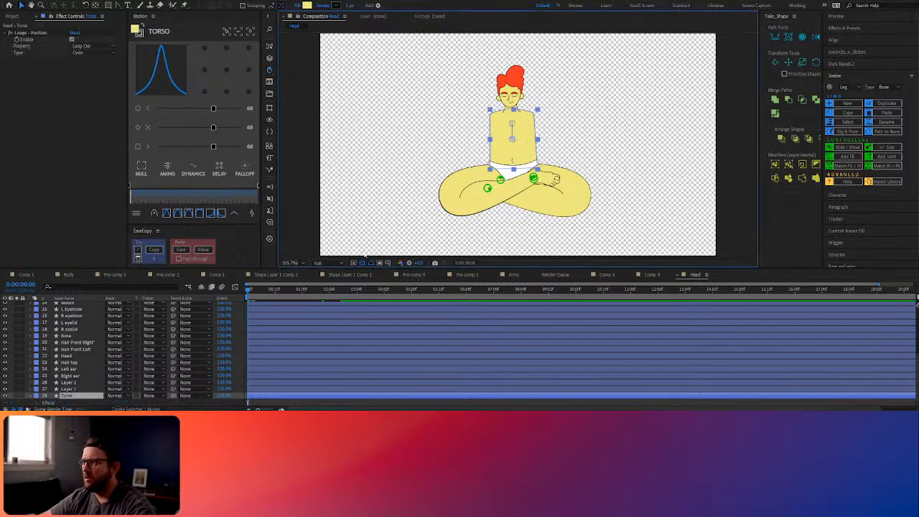
pyautogui.click(85, 66)
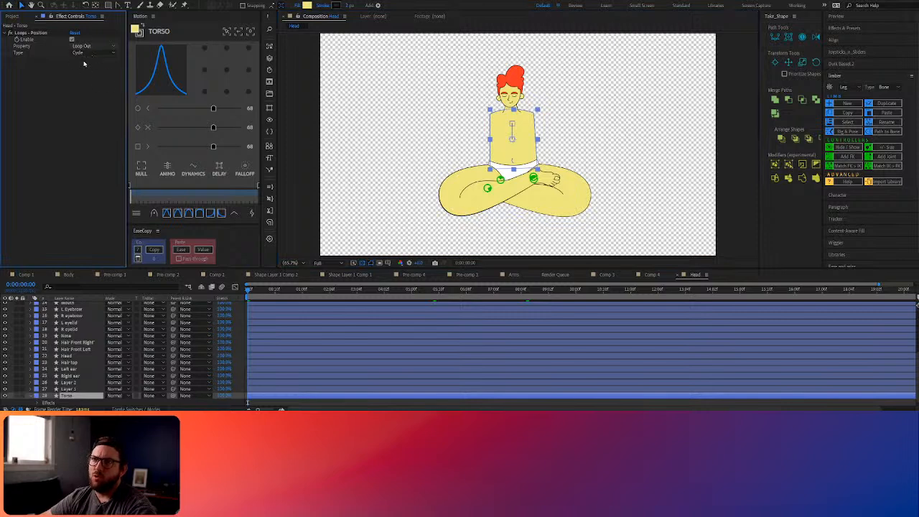
pyautogui.click(95, 46)
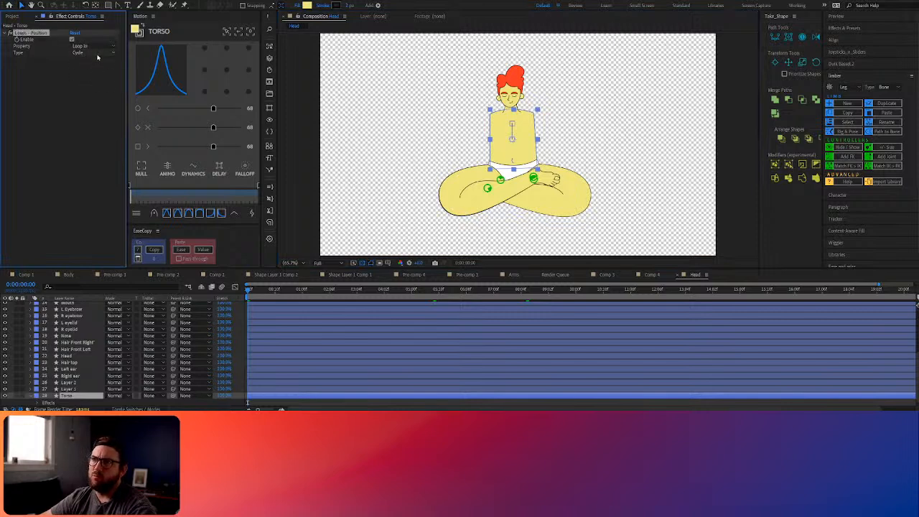
pyautogui.click(89, 49)
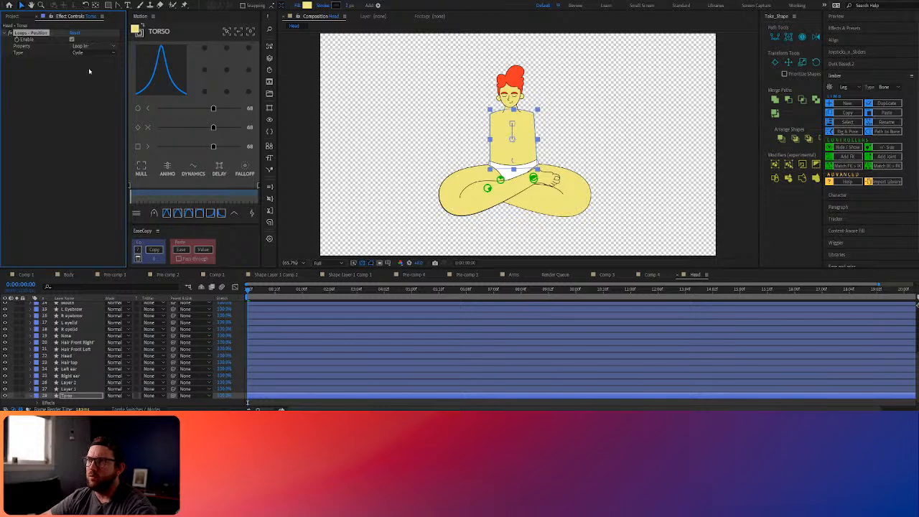
pyautogui.click(92, 46)
pyautogui.click(84, 55)
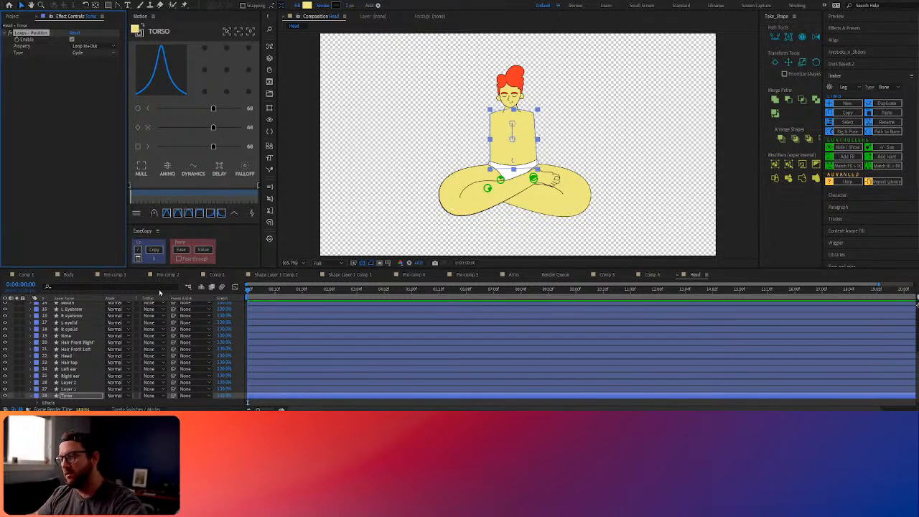
# Reveal the Torso's keyframed Position, inspect its loop expression, and play back the looping animation
pyautogui.press('u')
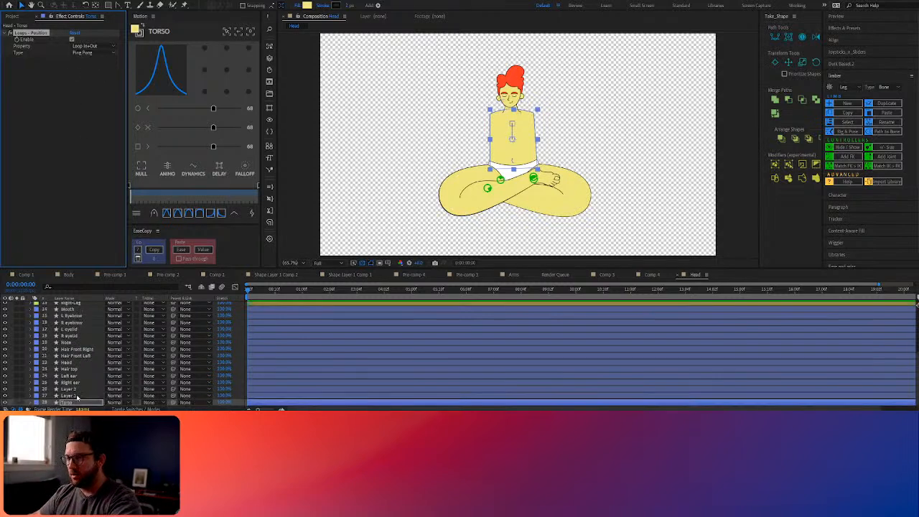
pyautogui.click(69, 404)
pyautogui.press('u')
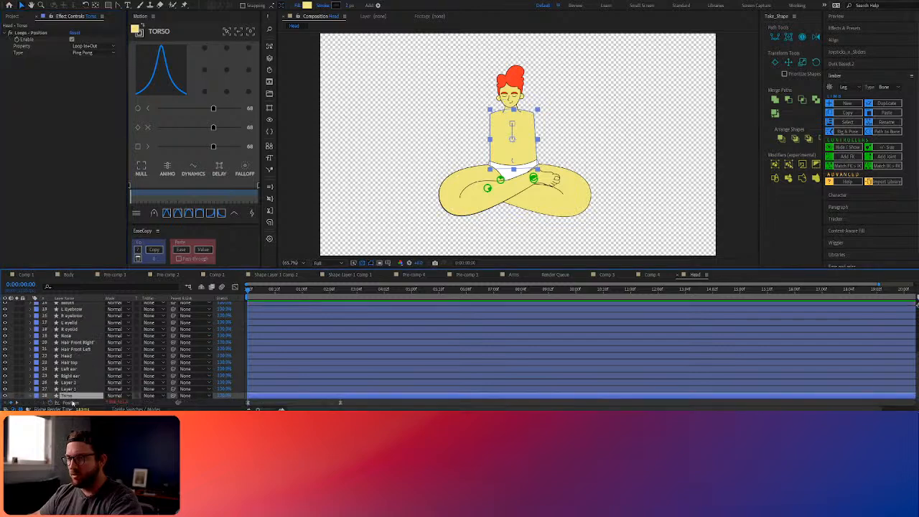
pyautogui.click(71, 405)
pyautogui.press('e')
pyautogui.press('e')
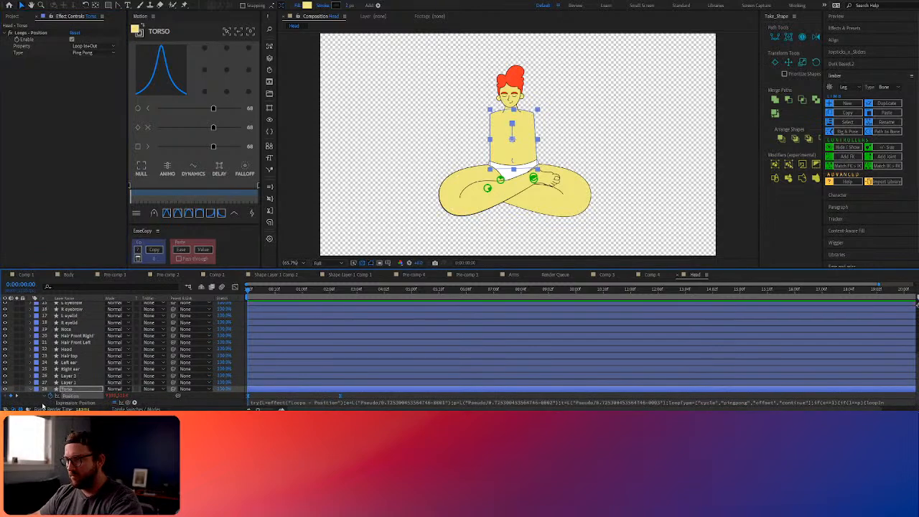
pyautogui.click(43, 406)
pyautogui.click(43, 396)
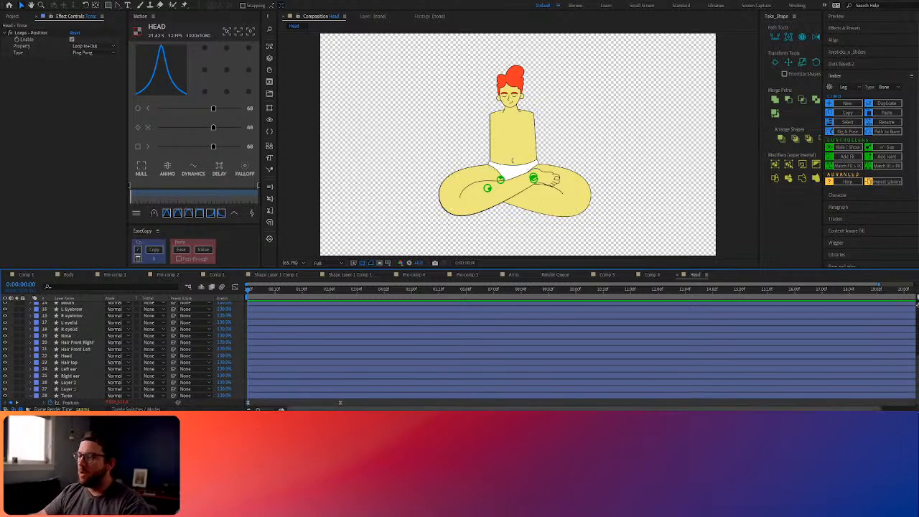
pyautogui.press('space')
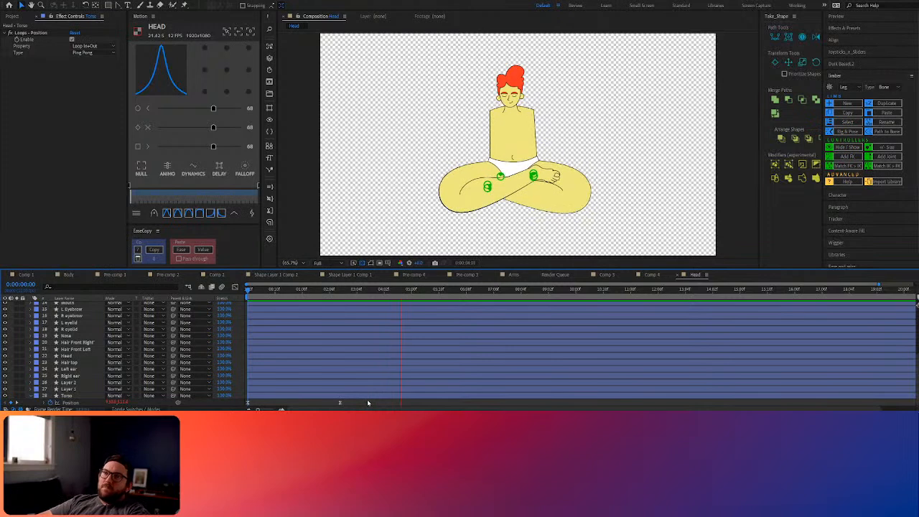
pyautogui.press('space')
# At the Torso's second position keyframe, 0:00:02:10, raise the Torso further
pyautogui.click(341, 289)
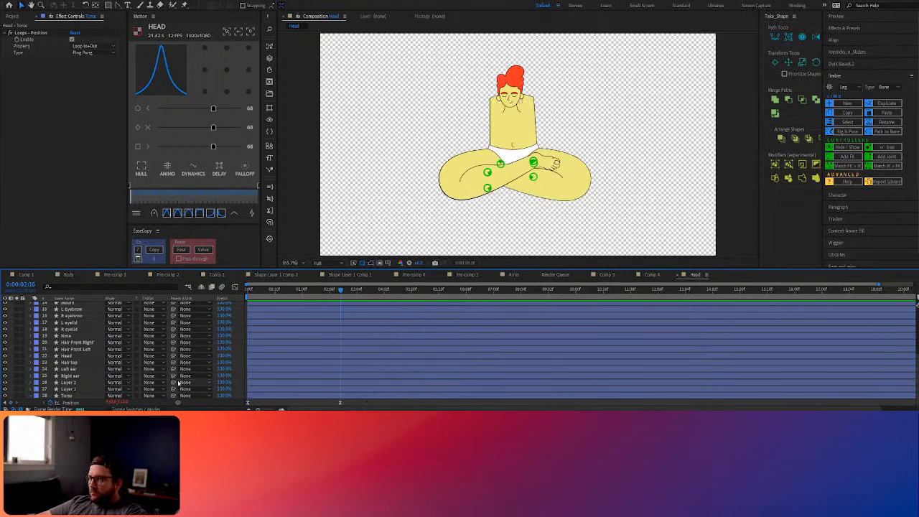
pyautogui.click(72, 396)
pyautogui.moveTo(99, 403); pyautogui.dragTo(77, 408)
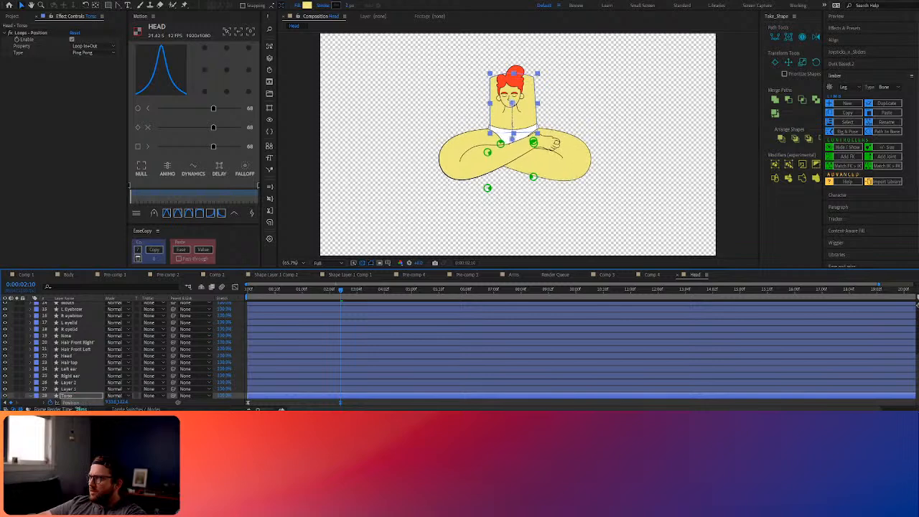
# Lower the Torso's starting position at the first frame, shift both position keyframes down together, and preview the loop
pyautogui.press('Home')
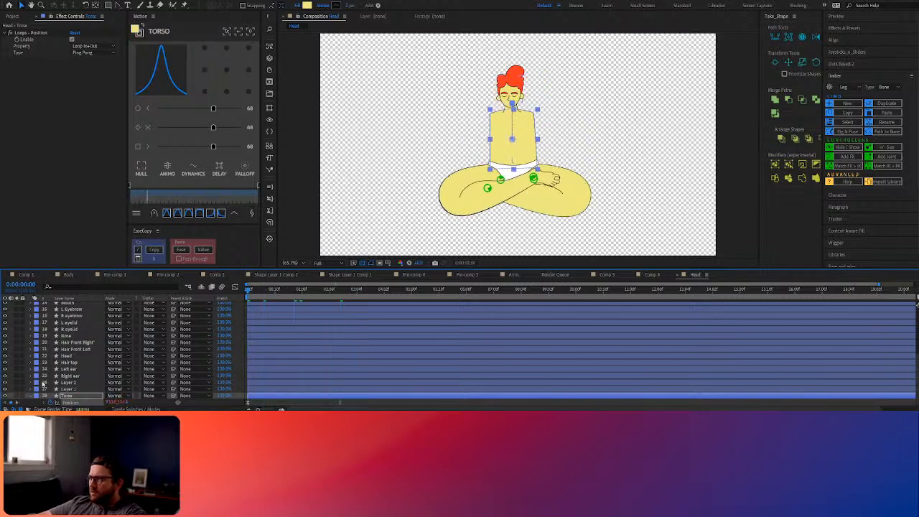
pyautogui.moveTo(124, 402); pyautogui.dragTo(222, 405)
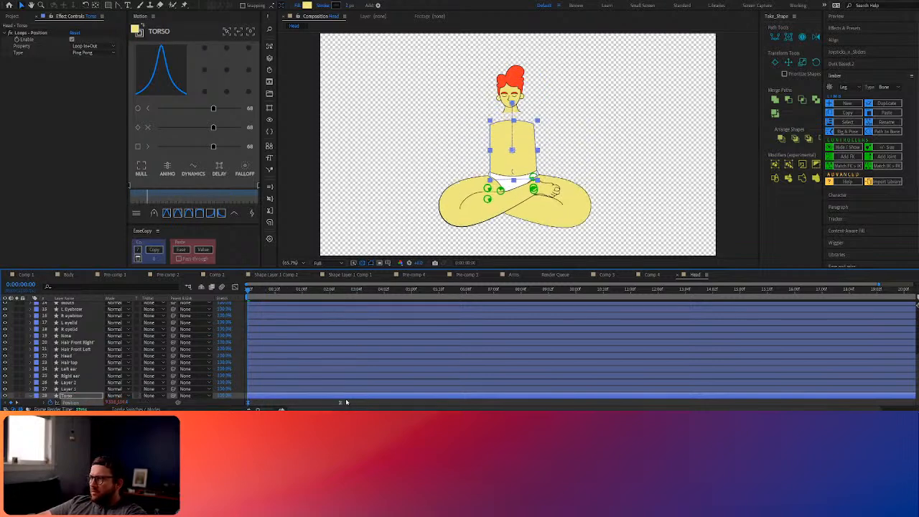
pyautogui.moveTo(347, 401); pyautogui.dragTo(238, 408)
pyautogui.moveTo(123, 403); pyautogui.dragTo(143, 399)
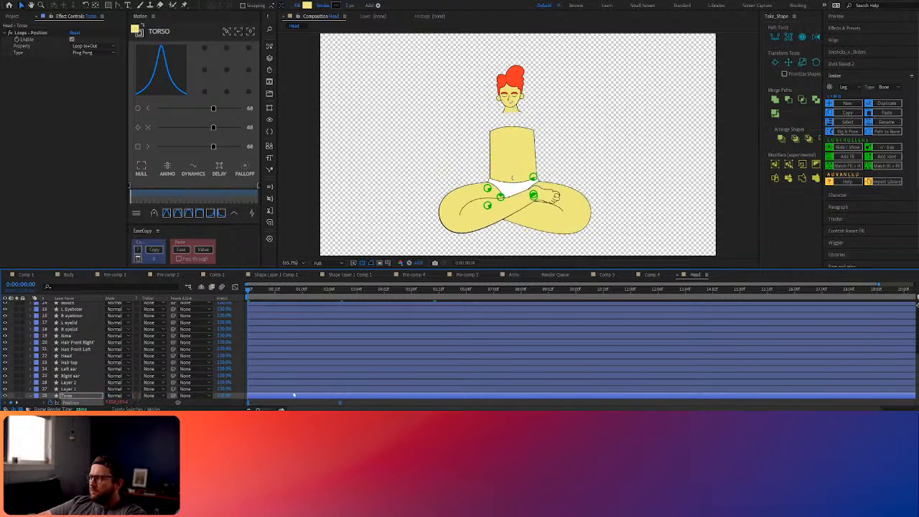
pyautogui.click(298, 406)
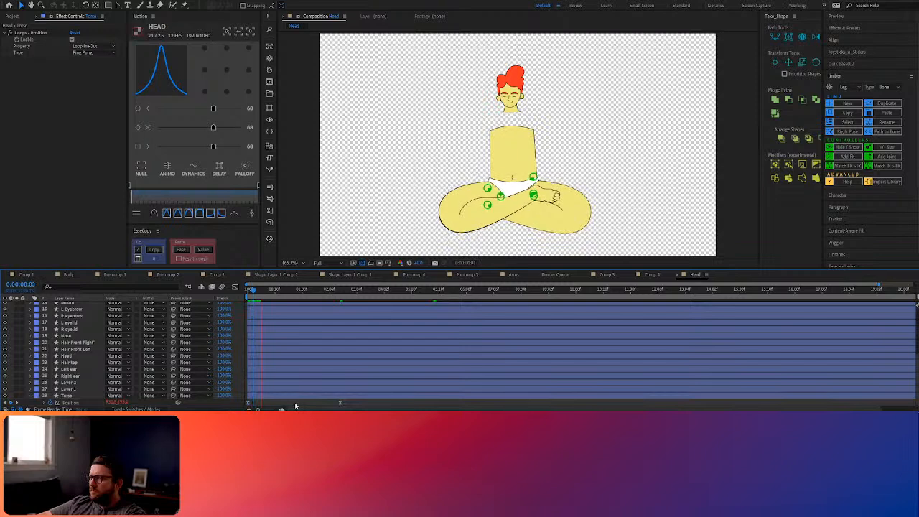
pyautogui.press('space')
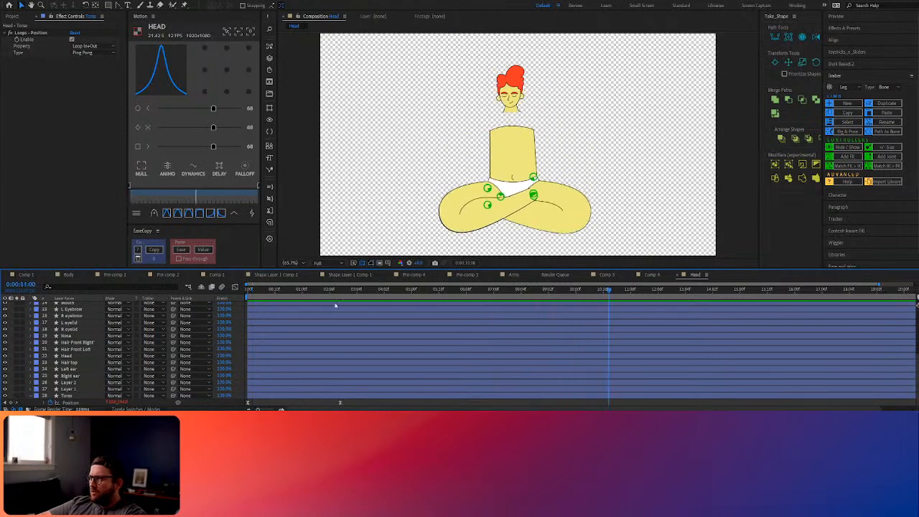
pyautogui.press('space')
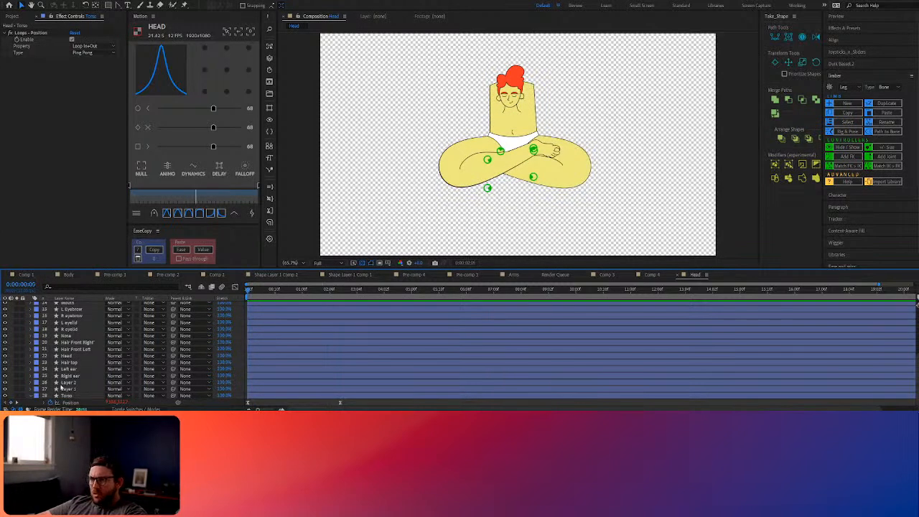
# Parent the Mouth, both eyebrows, both eyelids, Nose, Hair Front Right, Hair Front Left, Hair top and both ear layers to Head
pyautogui.scroll(3, 65, 366)
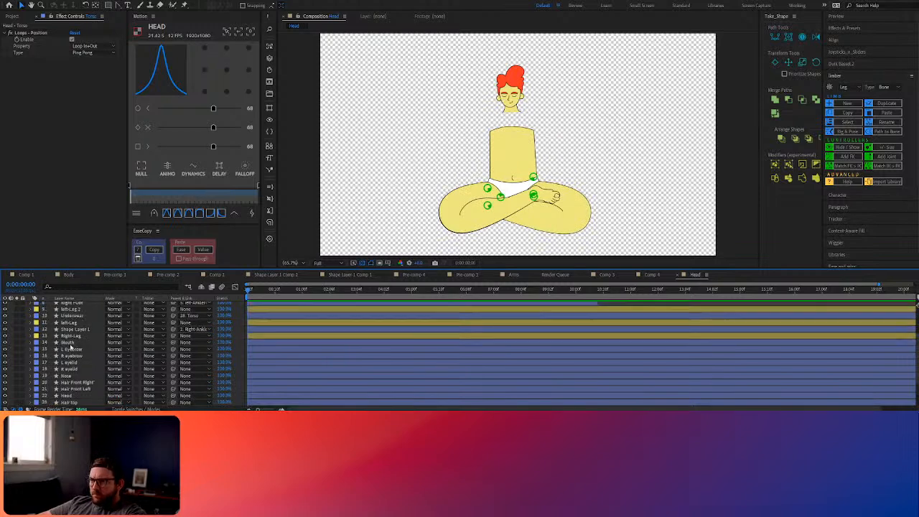
pyautogui.click(69, 344)
pyautogui.keyDown('shift'); pyautogui.click(72, 355); pyautogui.keyUp('shift')
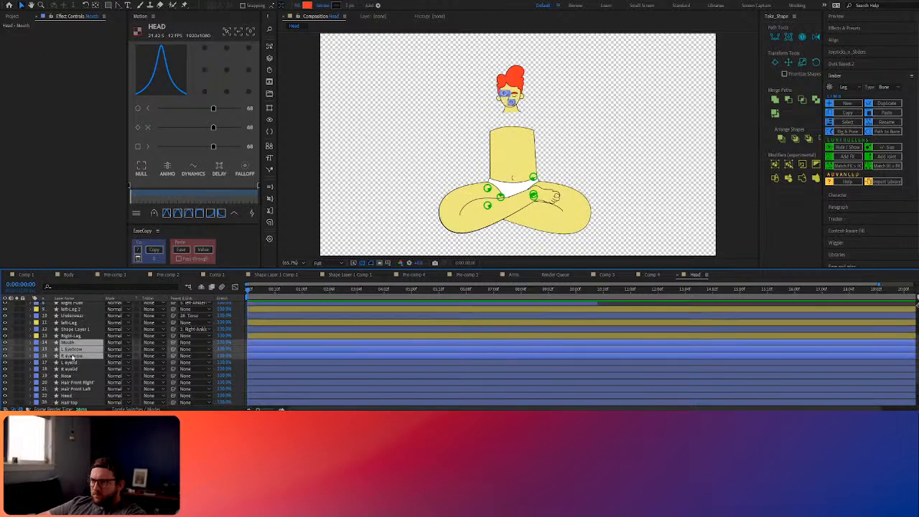
pyautogui.keyDown('shift'); pyautogui.click(72, 363); pyautogui.keyUp('shift')
pyautogui.keyDown('shift'); pyautogui.click(70, 369); pyautogui.keyUp('shift')
pyautogui.keyDown('shift'); pyautogui.click(75, 375); pyautogui.keyUp('shift')
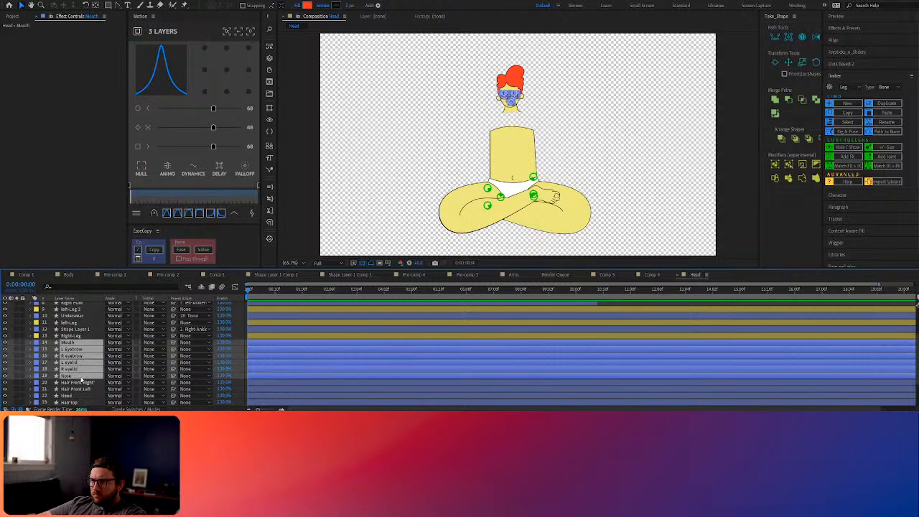
pyautogui.keyDown('shift'); pyautogui.click(81, 383); pyautogui.keyUp('shift')
pyautogui.keyDown('shift'); pyautogui.click(77, 389); pyautogui.keyUp('shift')
pyautogui.keyDown('shift'); pyautogui.click(76, 395); pyautogui.keyUp('shift')
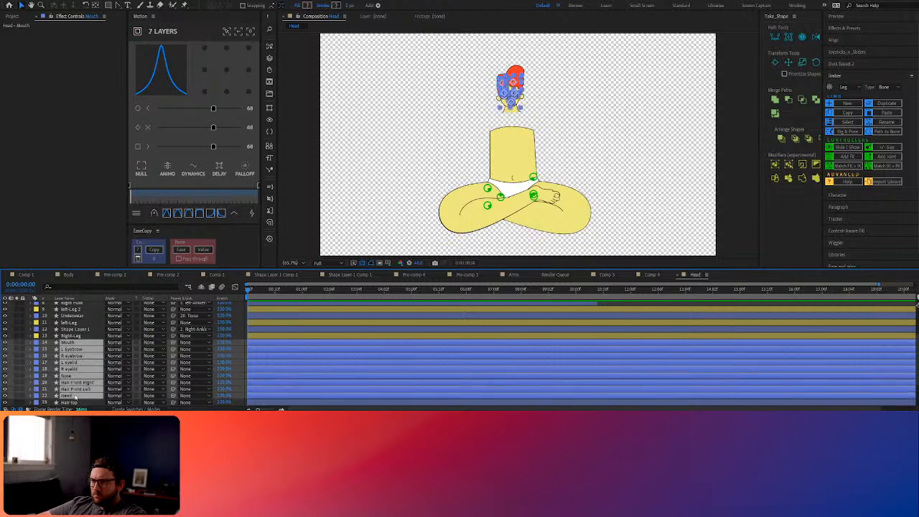
pyautogui.keyDown('shift'); pyautogui.click(76, 402); pyautogui.keyUp('shift')
pyautogui.scroll(-2, 77, 388)
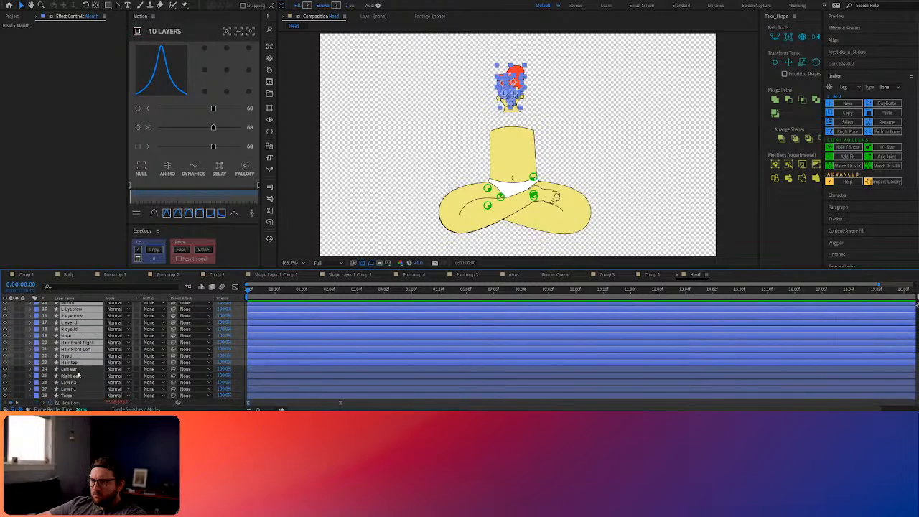
pyautogui.keyDown('shift'); pyautogui.click(78, 370); pyautogui.keyUp('shift')
pyautogui.keyDown('shift'); pyautogui.click(76, 377); pyautogui.keyUp('shift')
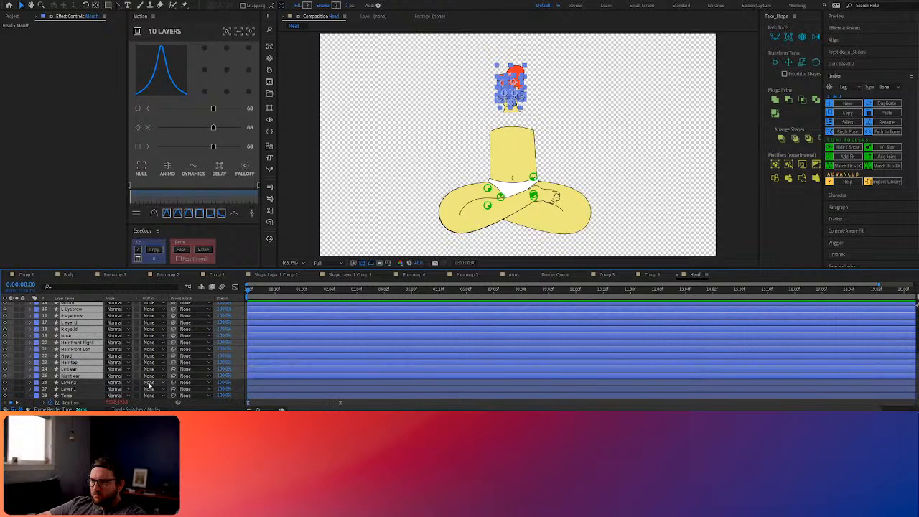
pyautogui.scroll(2, 149, 383)
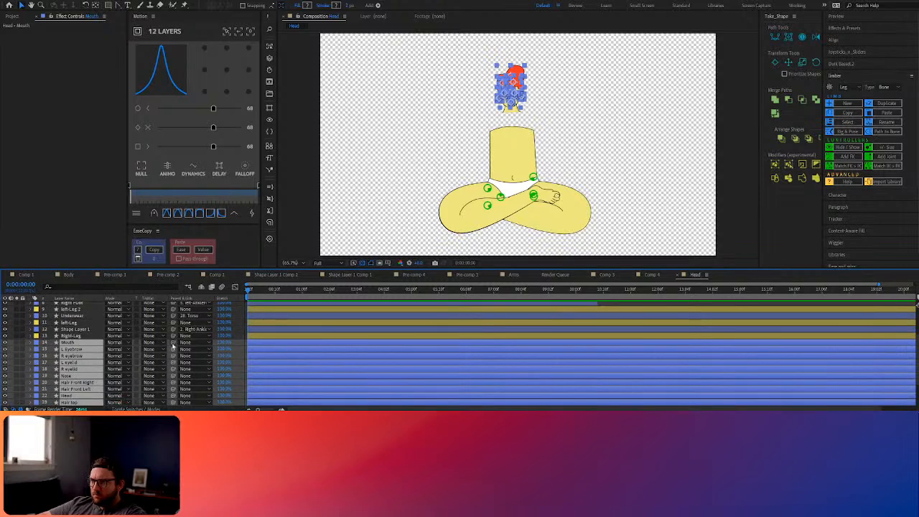
pyautogui.moveTo(172, 343); pyautogui.dragTo(95, 397)
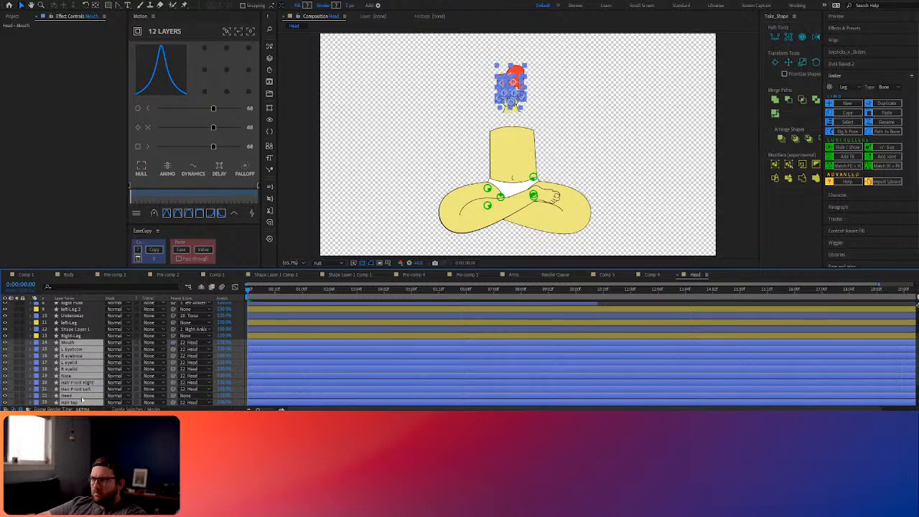
# At 0:00:01:03, identify the two unnamed layers above Torso and parent Layer 2 to Head
pyautogui.moveTo(252, 290); pyautogui.dragTo(291, 293)
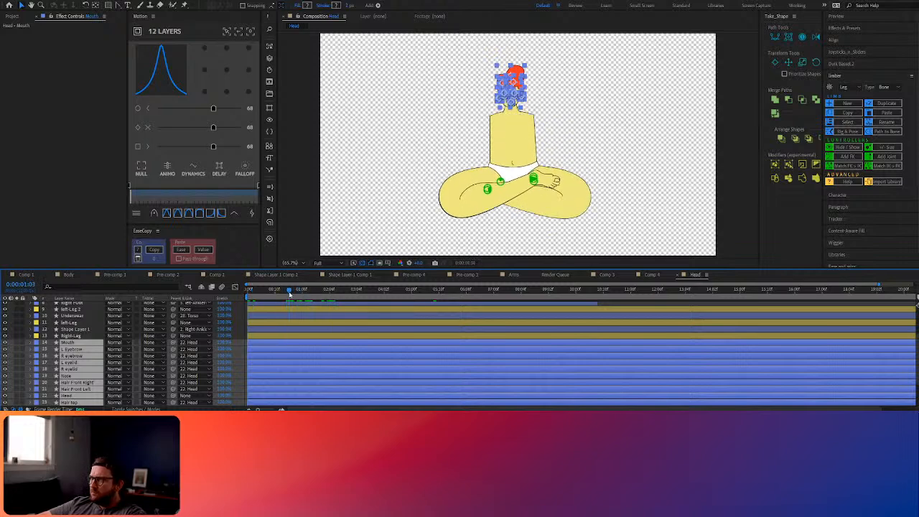
pyautogui.scroll(-3, 83, 392)
pyautogui.click(81, 387)
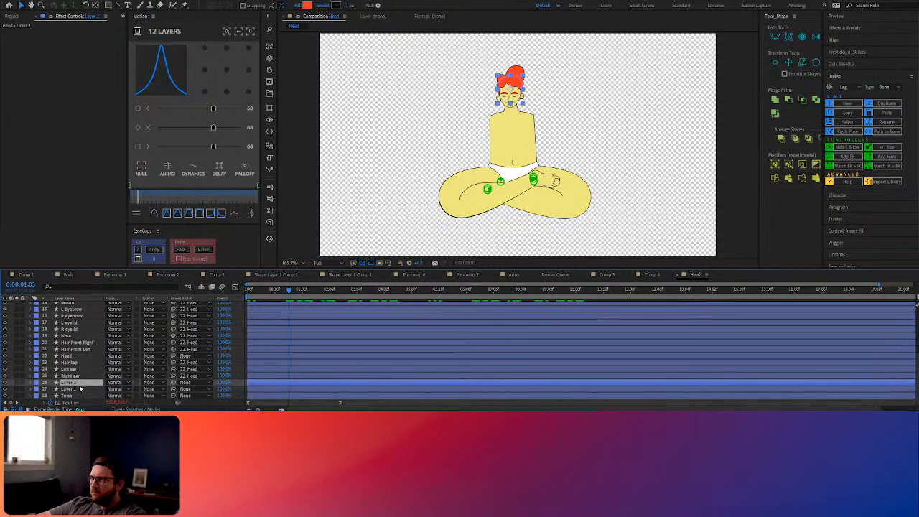
pyautogui.click(79, 388)
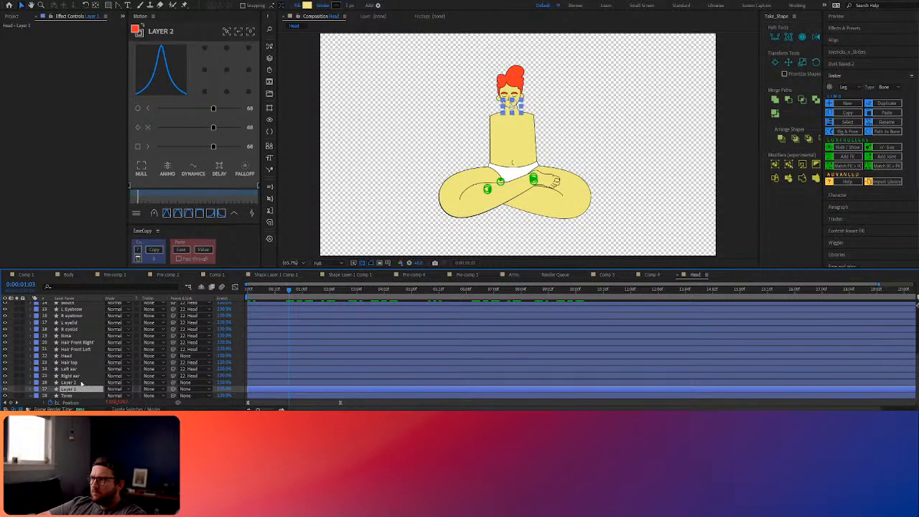
pyautogui.click(81, 383)
pyautogui.moveTo(173, 383); pyautogui.dragTo(75, 356)
# Parent the Head layer to Layer 1 and rename Layer 1 as Neck
pyautogui.click(74, 357)
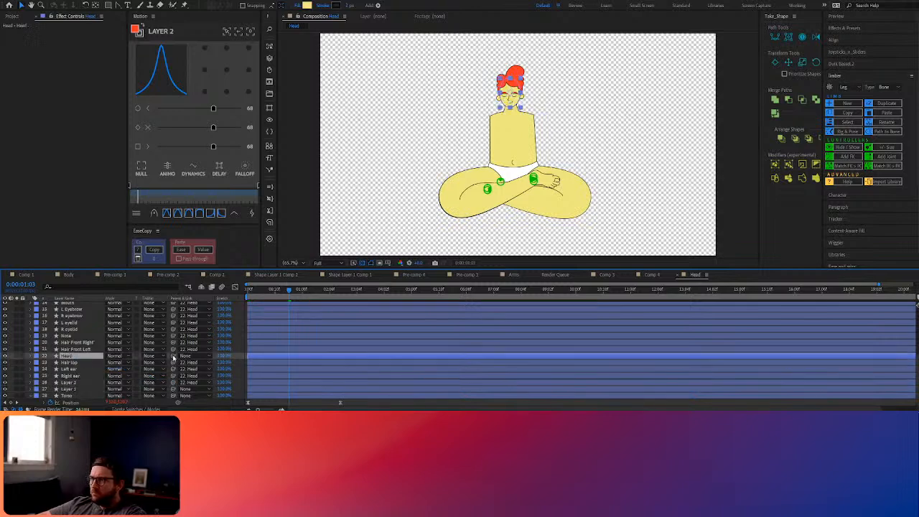
pyautogui.moveTo(114, 380); pyautogui.dragTo(74, 390)
pyautogui.click(74, 390)
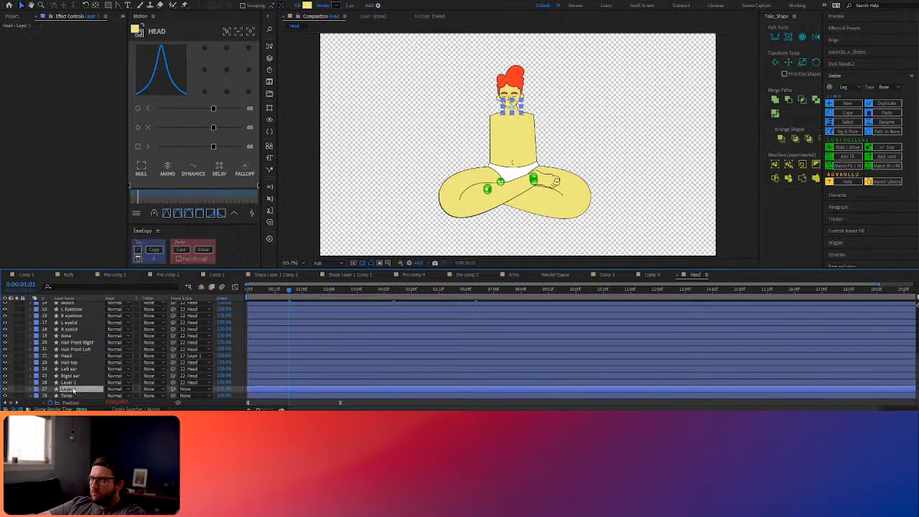
pyautogui.press('Return')
pyautogui.write('Neck')
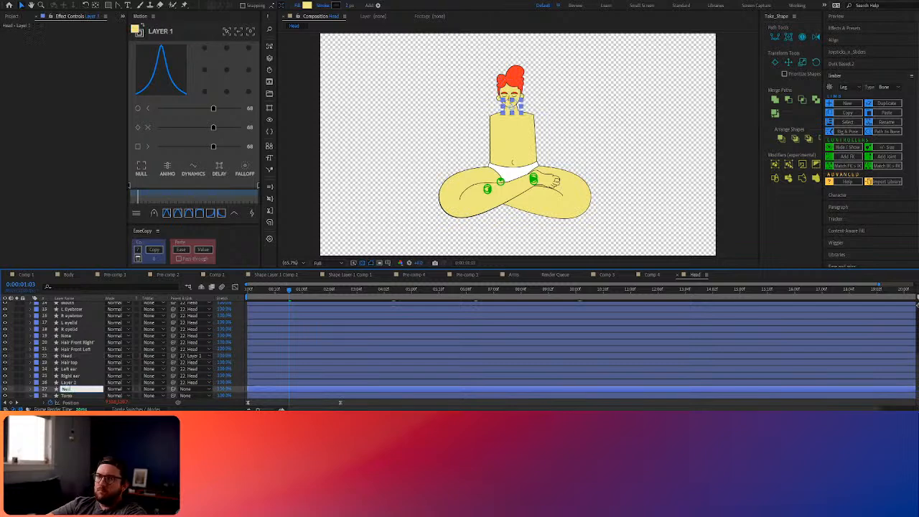
pyautogui.press('Return')
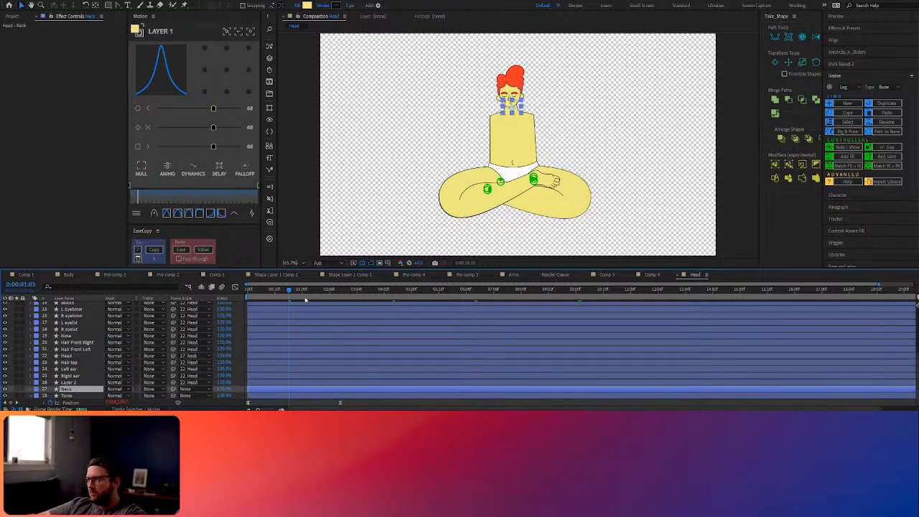
# Preview the loop from the first frame, return to 0:00:01:03 and parent the Neck layer to Torso
pyautogui.moveTo(290, 290); pyautogui.dragTo(208, 294)
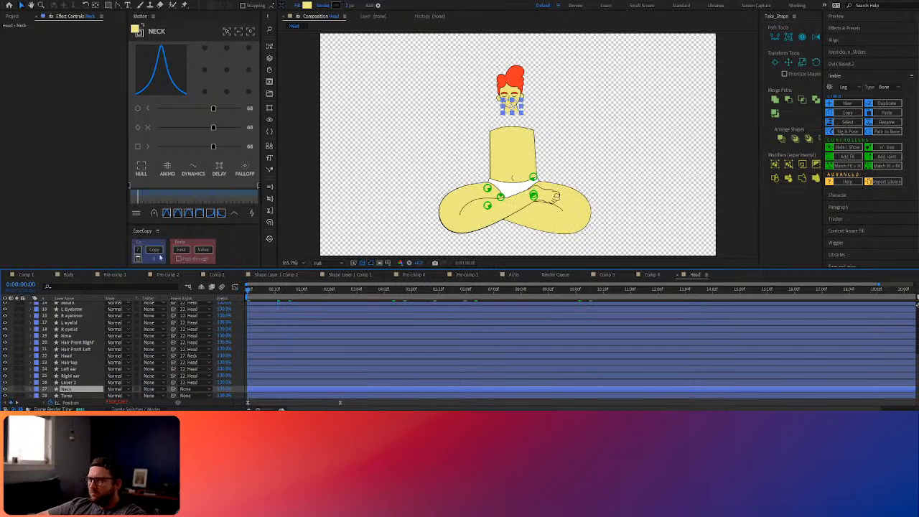
pyautogui.scroll(5, 86, 326)
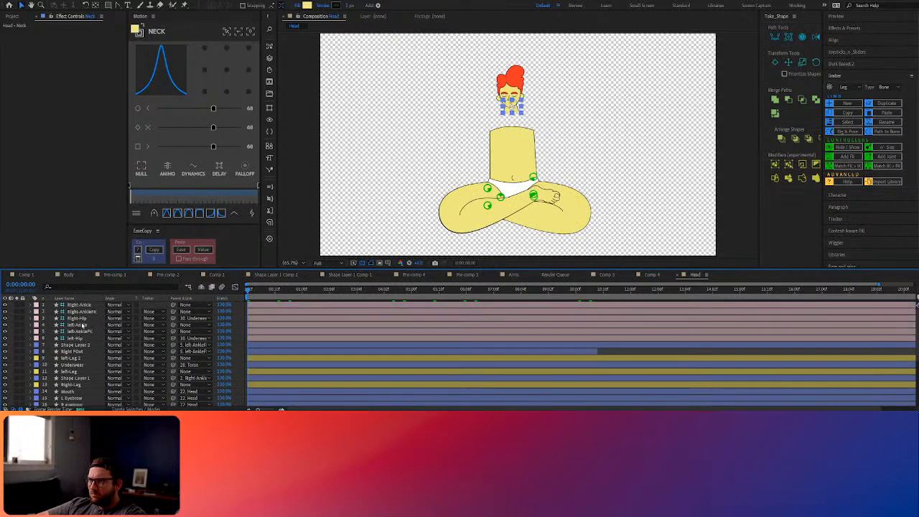
pyautogui.click(81, 325)
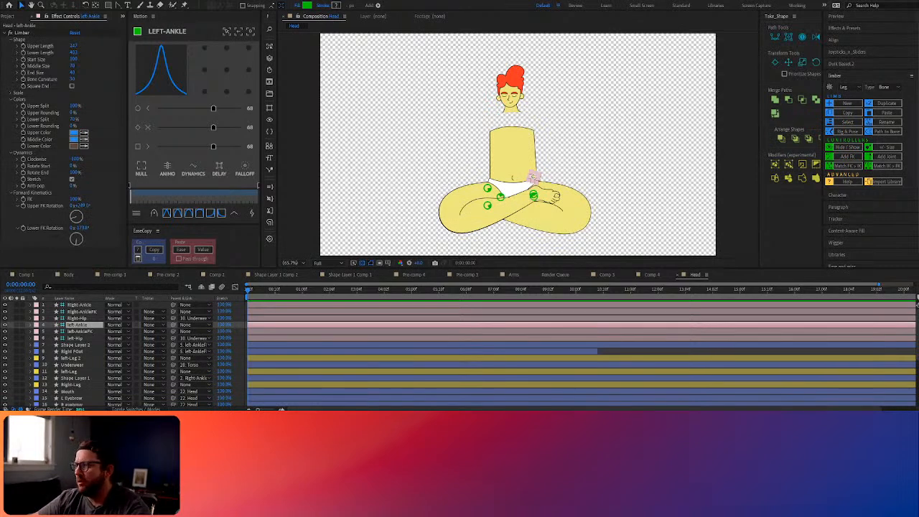
pyautogui.press('space')
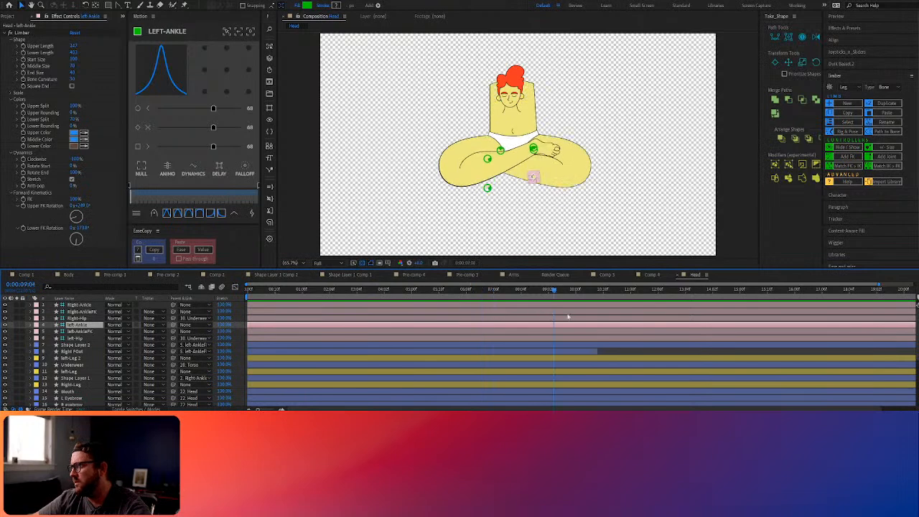
pyautogui.moveTo(568, 317); pyautogui.dragTo(290, 310)
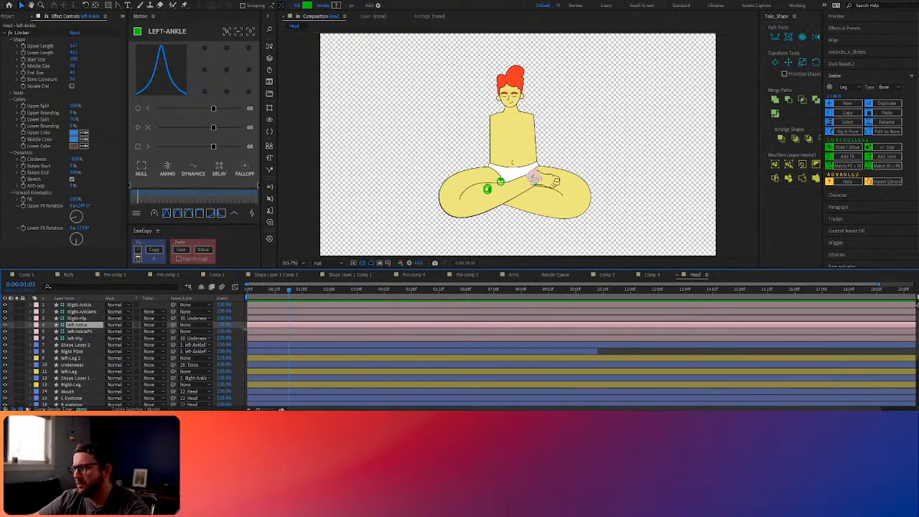
pyautogui.scroll(-5, 74, 376)
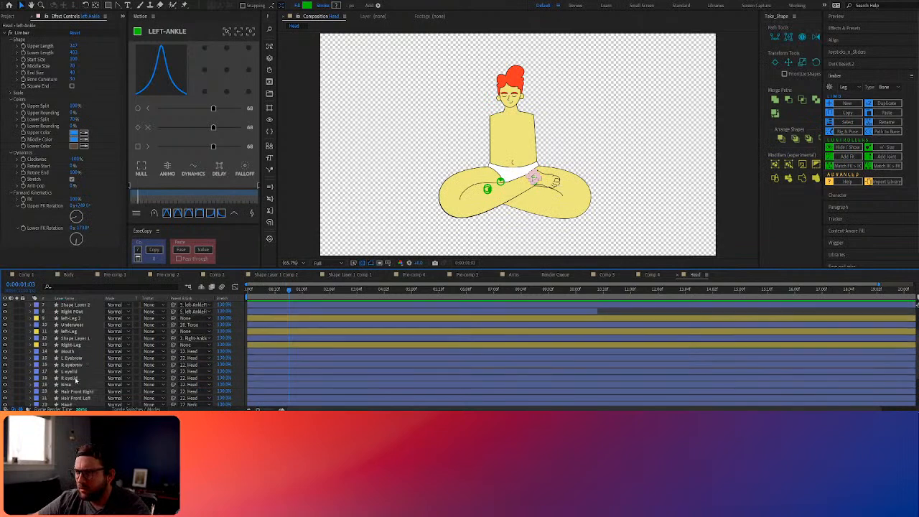
pyautogui.scroll(-1, 76, 386)
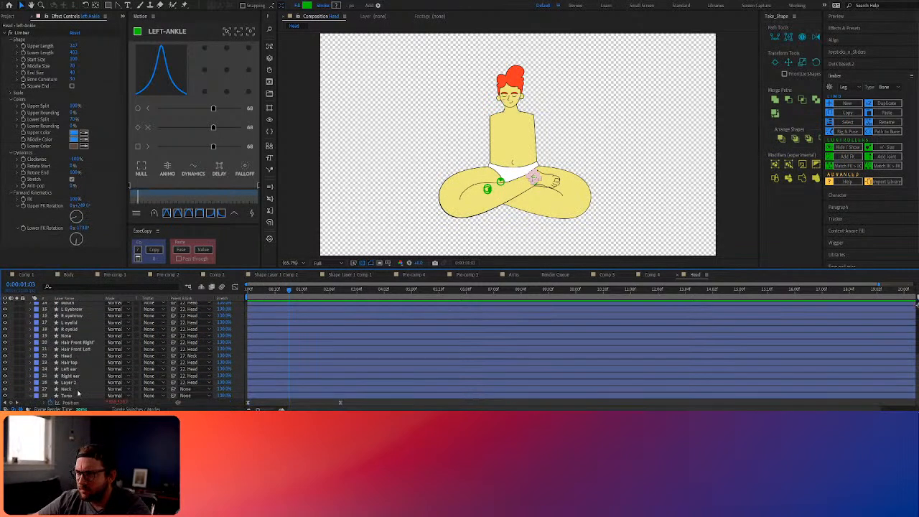
pyautogui.click(79, 390)
pyautogui.moveTo(173, 389); pyautogui.dragTo(80, 399)
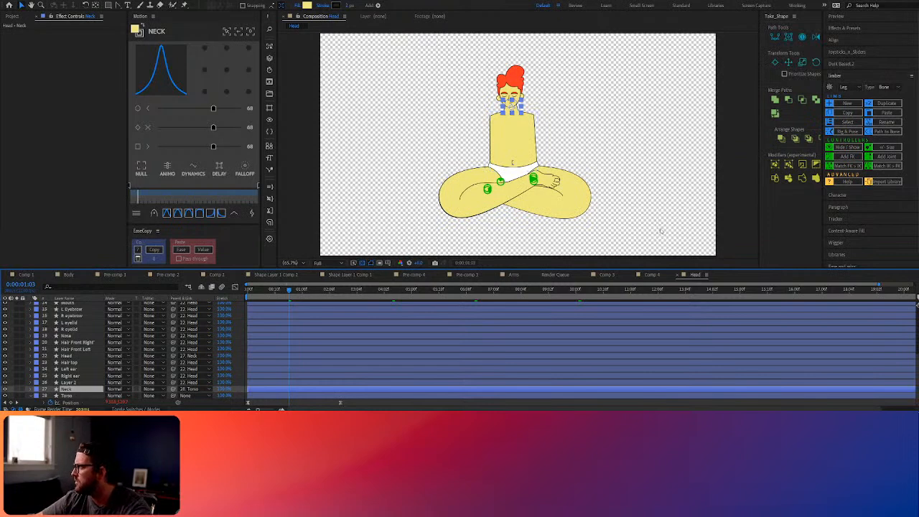
# Set the Limber limb preset to Arm and create a new right arm of type Bone
pyautogui.click(852, 88)
pyautogui.click(852, 100)
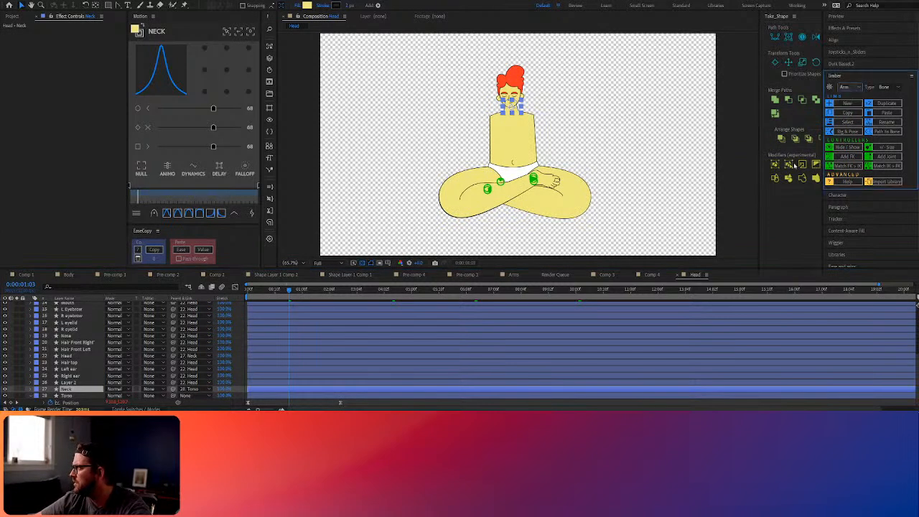
pyautogui.click(848, 103)
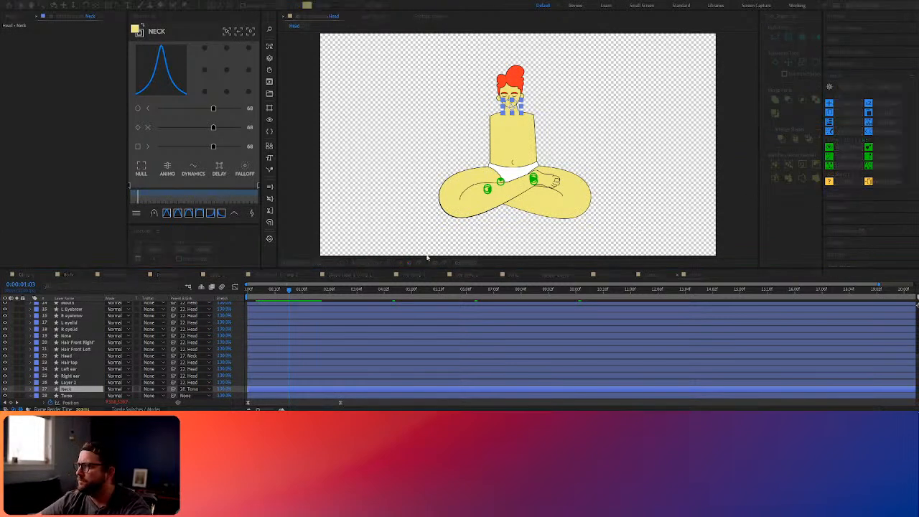
pyautogui.click(543, 92)
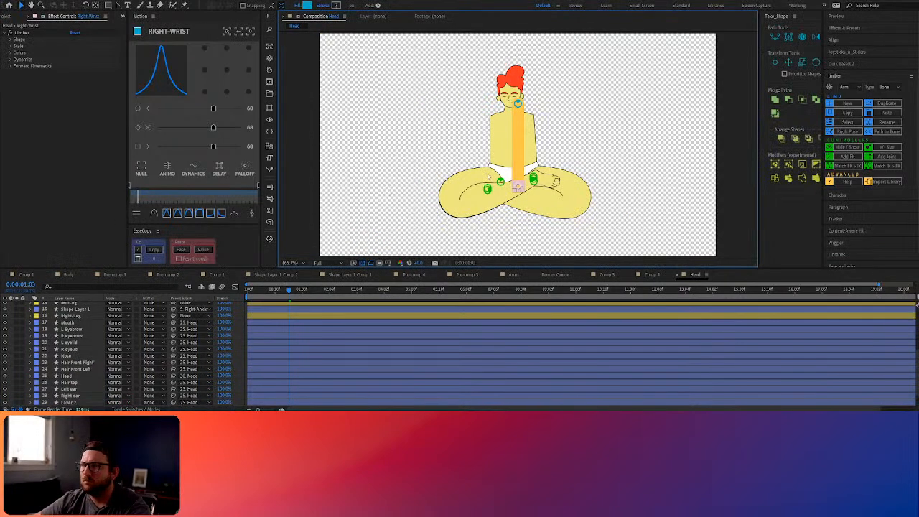
# Select the Right-Shoulder and Right-Wrist controllers together and move the arm to the empty area beside the character's torso
pyautogui.click(518, 105)
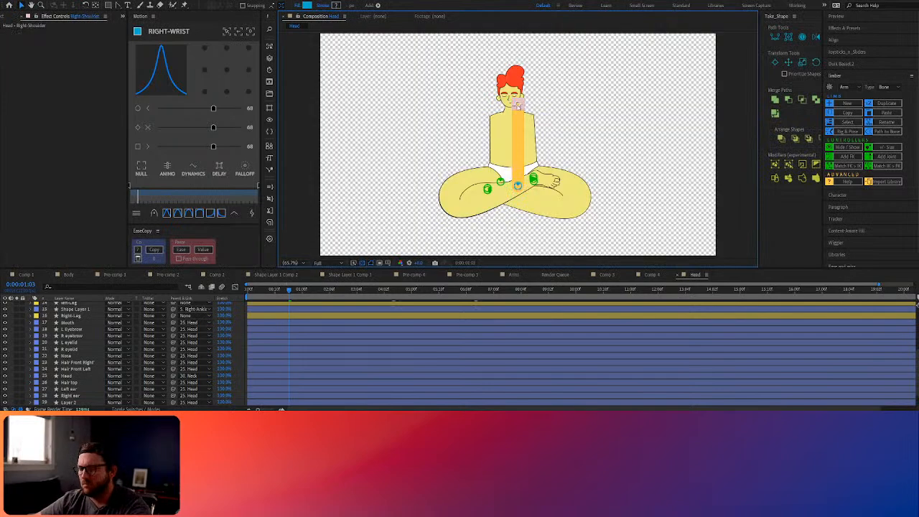
pyautogui.click(517, 189)
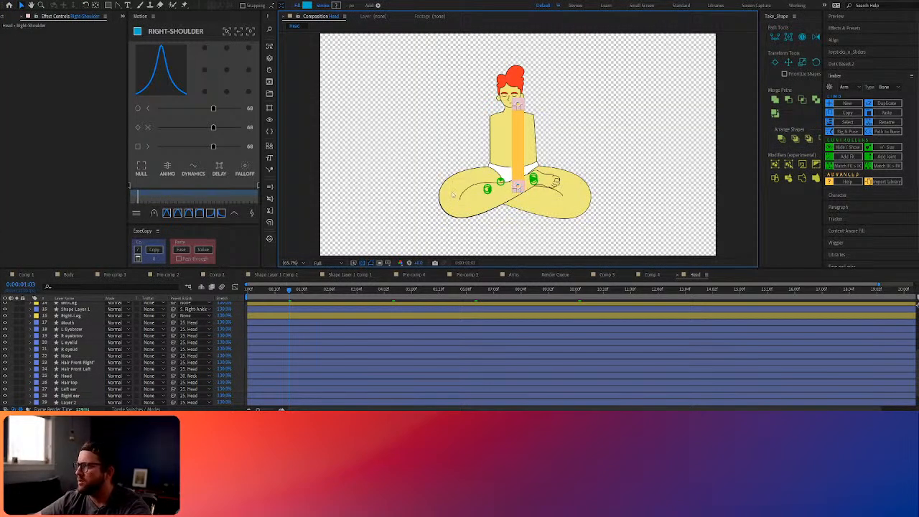
pyautogui.keyDown('shift'); pyautogui.click(517, 190); pyautogui.keyUp('shift')
pyautogui.moveTo(517, 190); pyautogui.dragTo(388, 194)
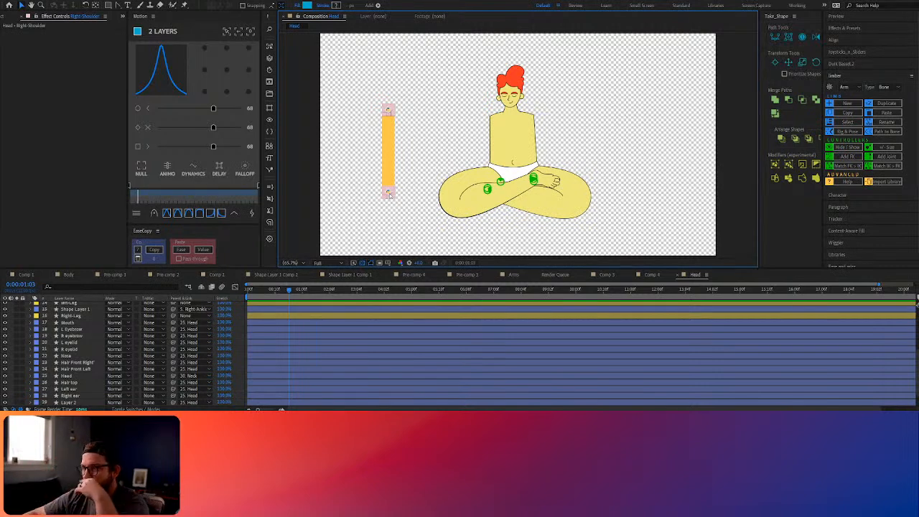
# Expand the Right-Arm layer's Limb group and set its stroke color to black
pyautogui.scroll(1, 79, 338)
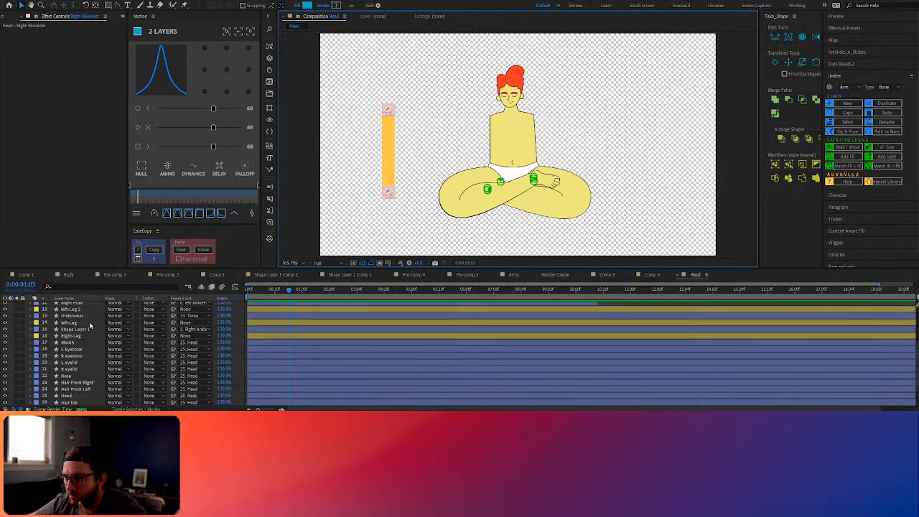
pyautogui.scroll(4, 90, 325)
pyautogui.click(78, 319)
pyautogui.click(31, 318)
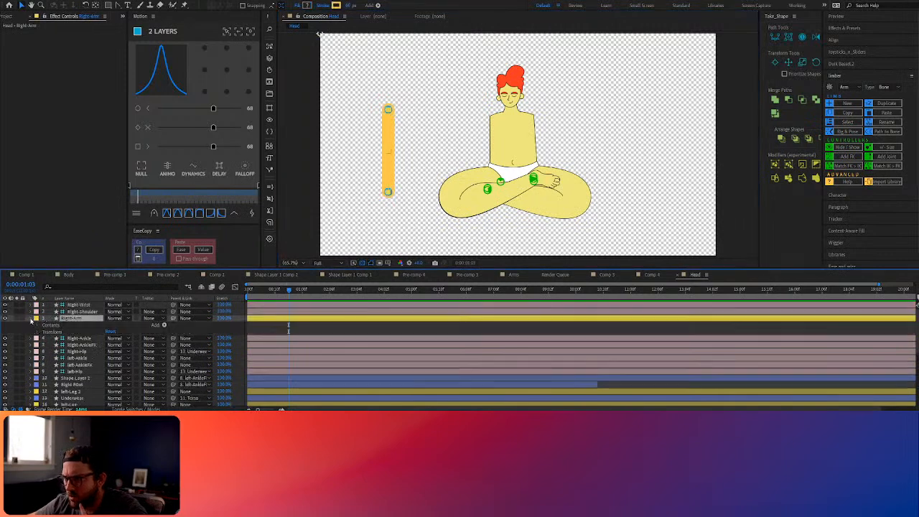
pyautogui.click(38, 327)
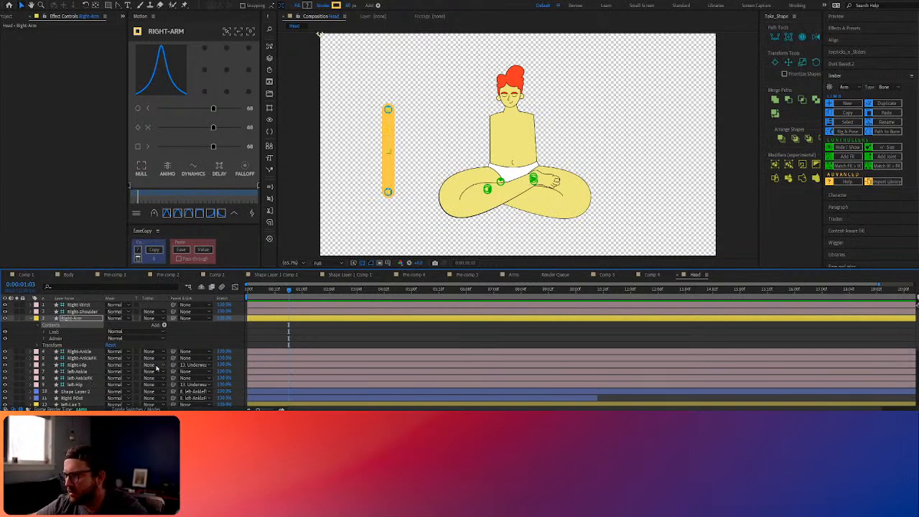
pyautogui.click(44, 332)
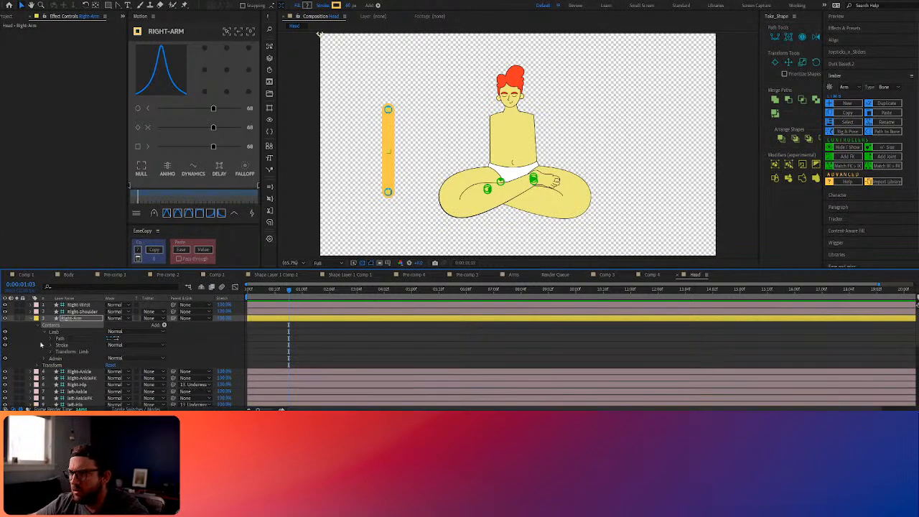
pyautogui.click(51, 345)
pyautogui.click(111, 356)
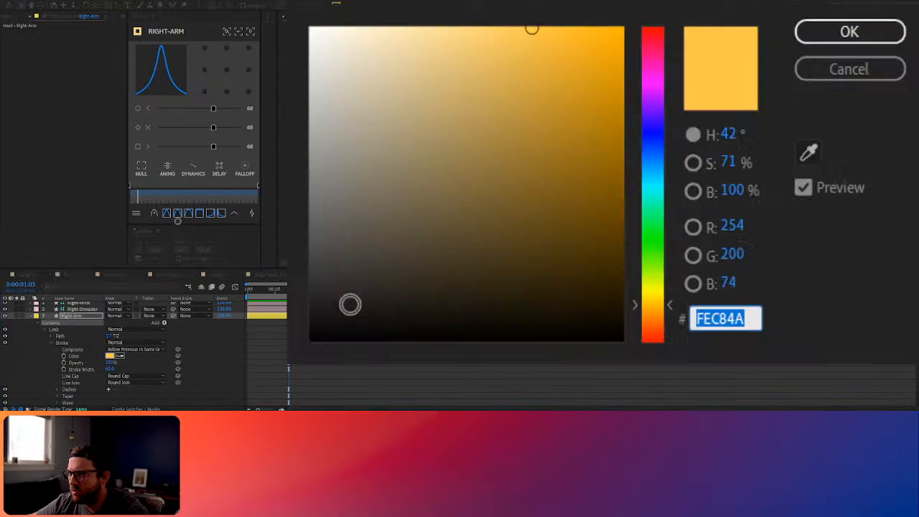
pyautogui.moveTo(349, 304); pyautogui.dragTo(310, 342)
pyautogui.click(833, 34)
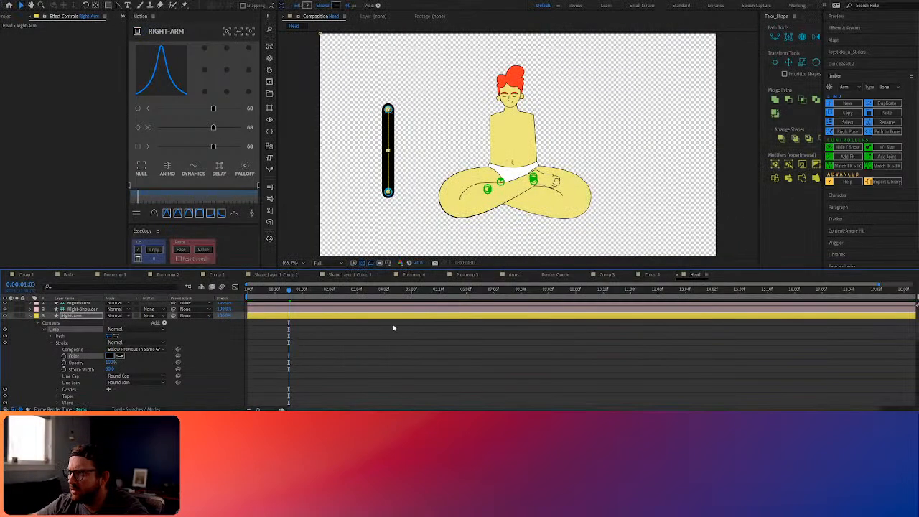
# Add Offset Paths to the Right-Arm contents with an amount of about 90 and Round Join, and thin the stroke to an outline
pyautogui.click(80, 316)
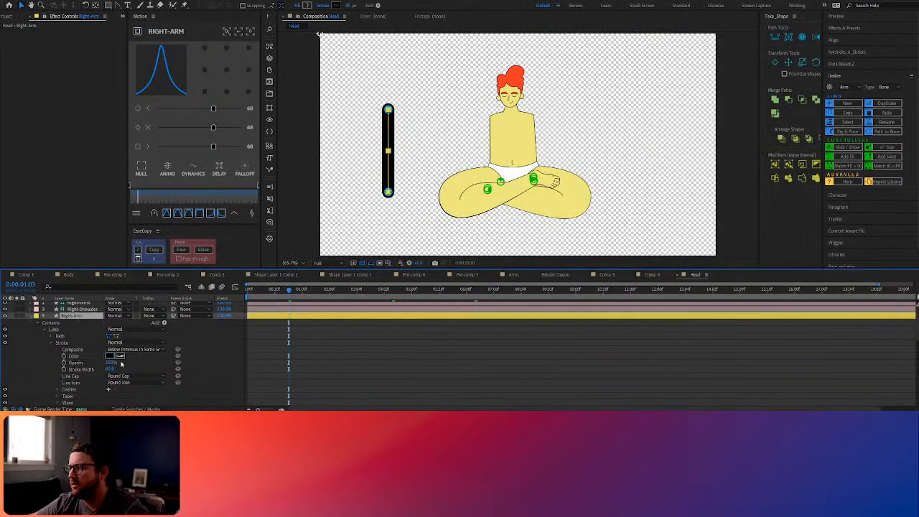
pyautogui.click(56, 330)
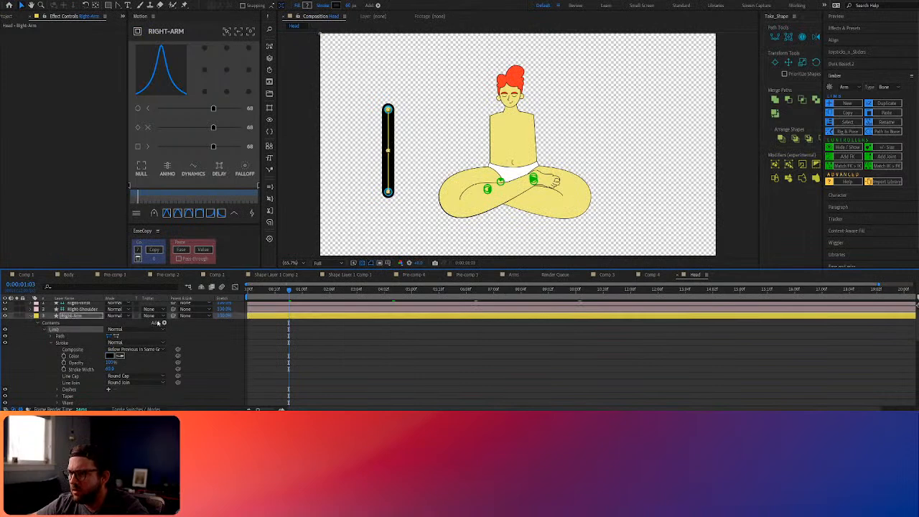
pyautogui.click(45, 330)
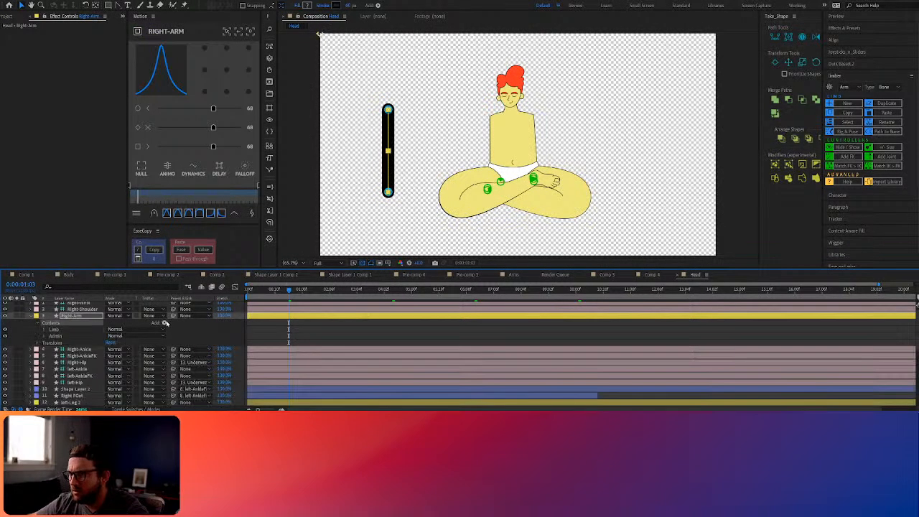
pyautogui.click(170, 274)
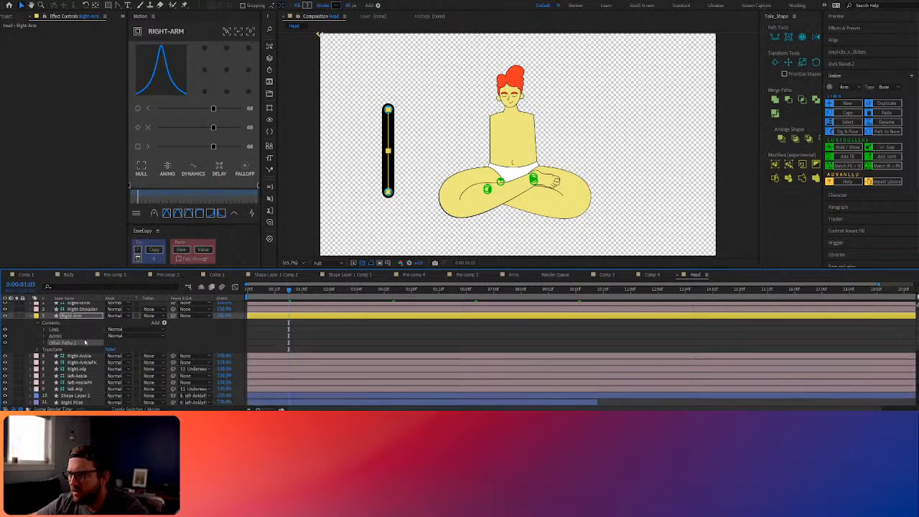
pyautogui.click(45, 343)
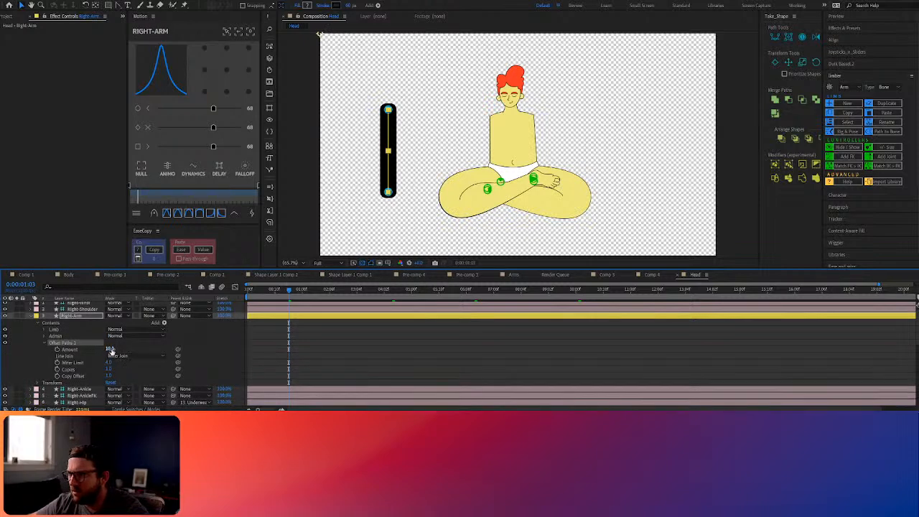
pyautogui.moveTo(110, 349); pyautogui.dragTo(142, 348)
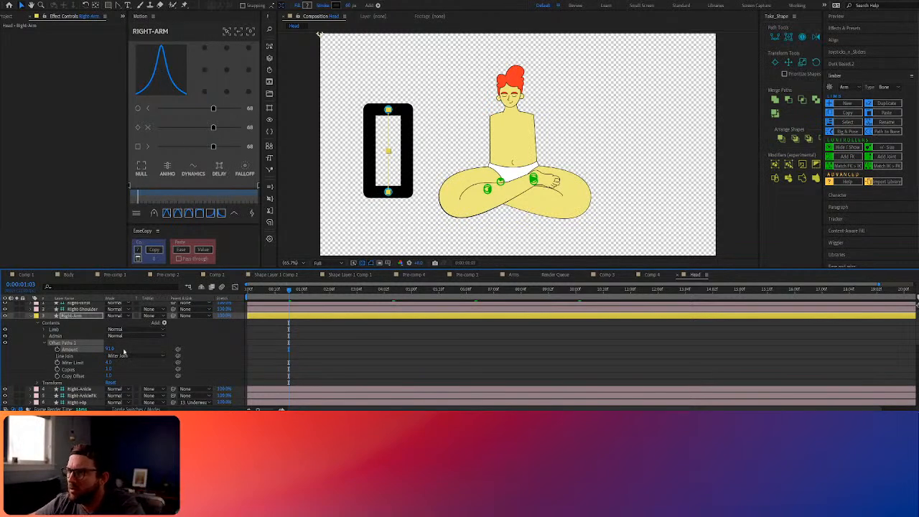
pyautogui.click(151, 373)
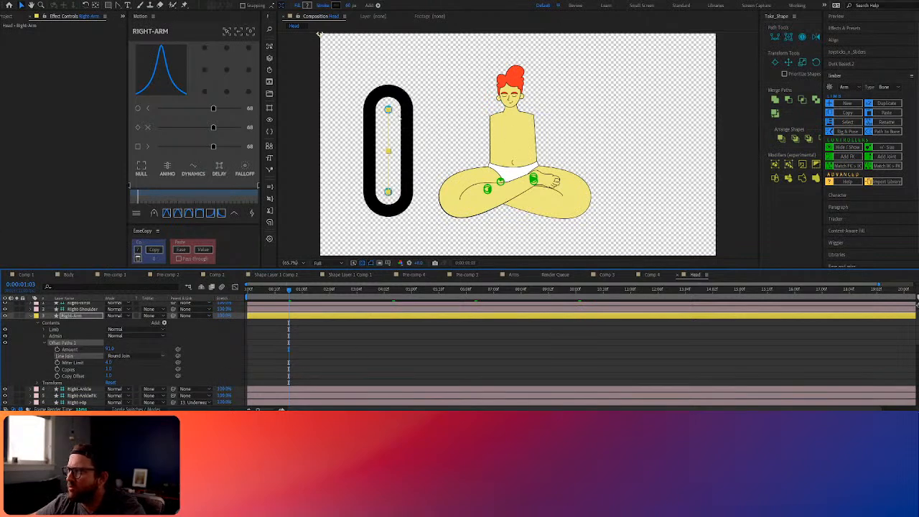
pyautogui.moveTo(349, 5); pyautogui.dragTo(325, 4)
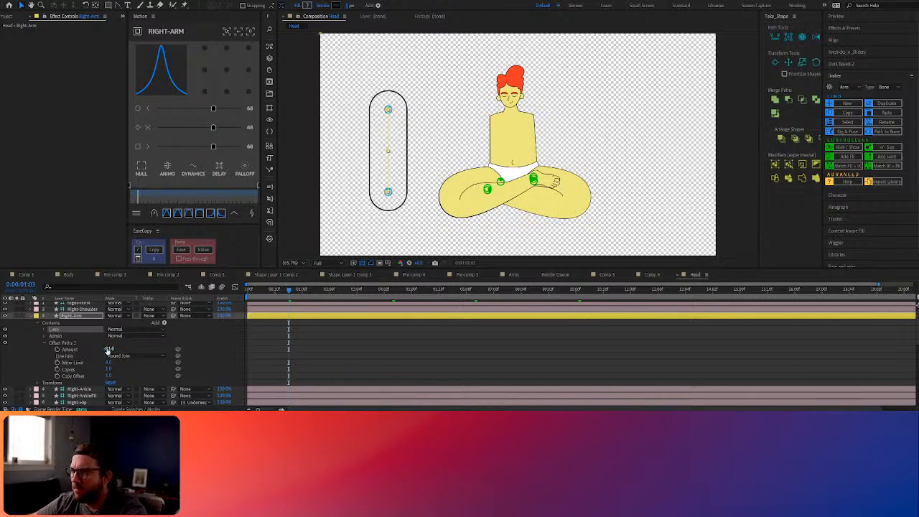
# Reduce the Right-Arm's Offset Paths amount to about 34 and bend the arm by moving the Right-Wrist controller up beside the shoulder
pyautogui.moveTo(109, 349); pyautogui.dragTo(85, 353)
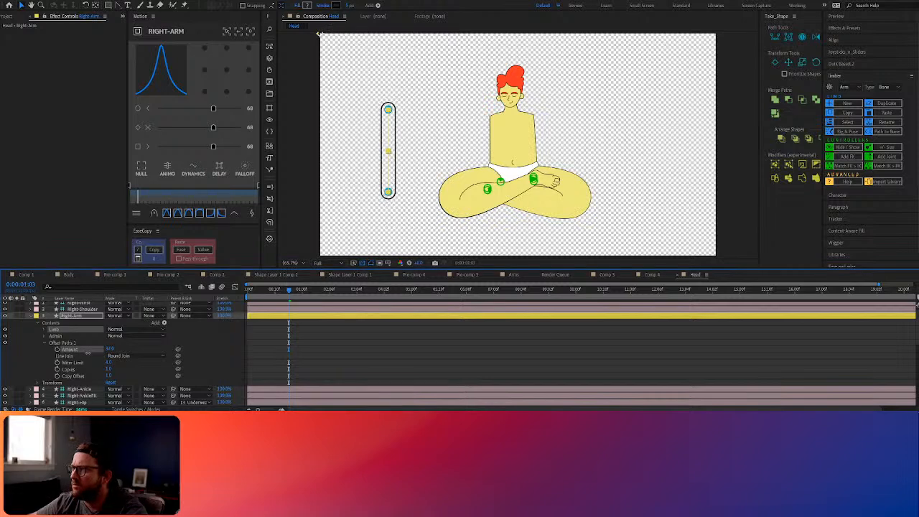
pyautogui.click(322, 389)
pyautogui.moveTo(388, 192); pyautogui.dragTo(343, 123)
# Increase the Right-Wrist controller's Bone Curvature so the arm bends in a smooth U-shaped curve instead of a sharp elbow
pyautogui.click(9, 40)
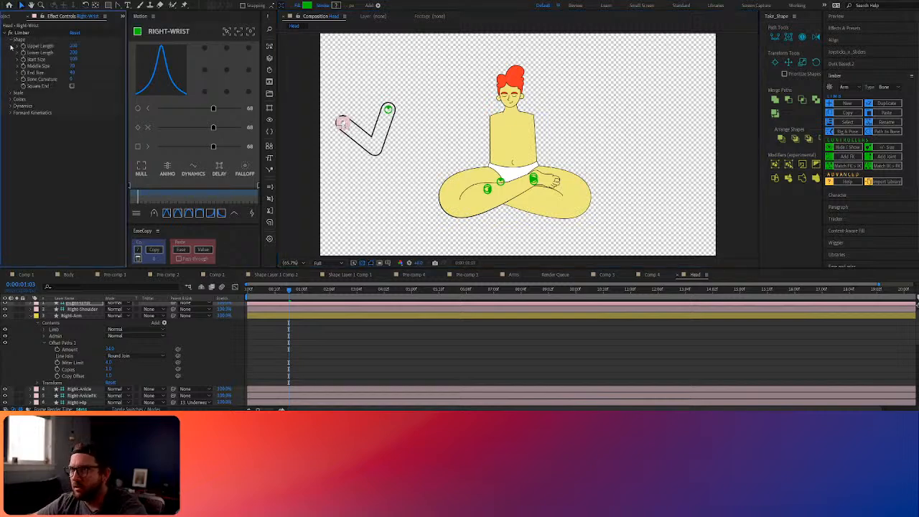
pyautogui.moveTo(71, 80); pyautogui.dragTo(89, 79)
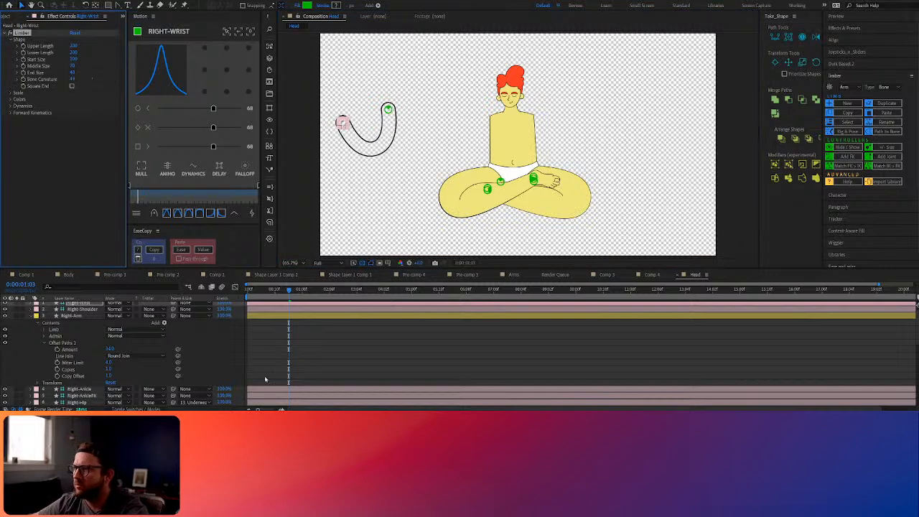
pyautogui.click(290, 370)
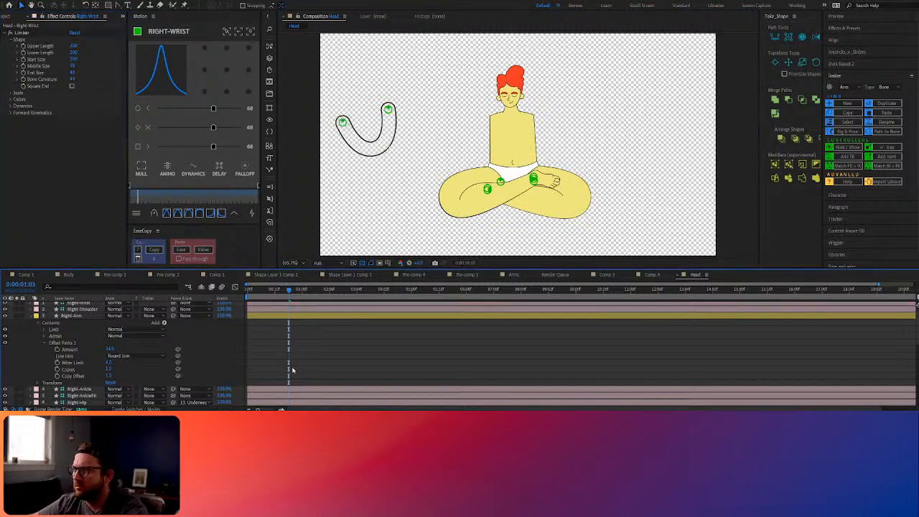
# Move Offset Paths 1 into the Right-Arm's Limb group, directly below its Stroke
pyautogui.click(61, 343)
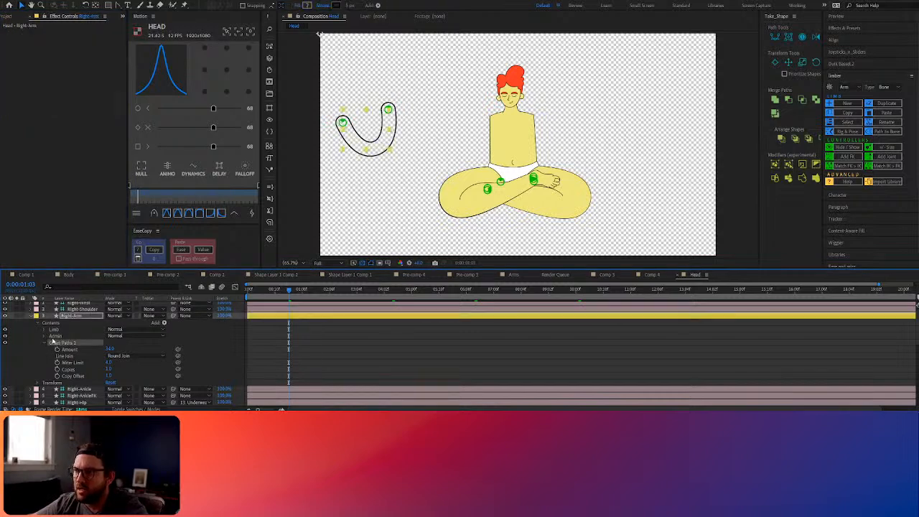
pyautogui.click(53, 331)
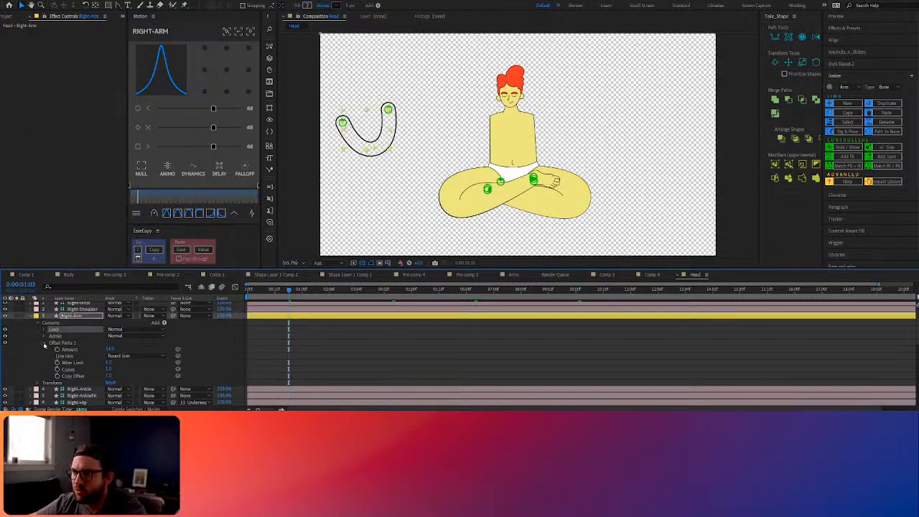
pyautogui.click(44, 344)
pyautogui.click(45, 329)
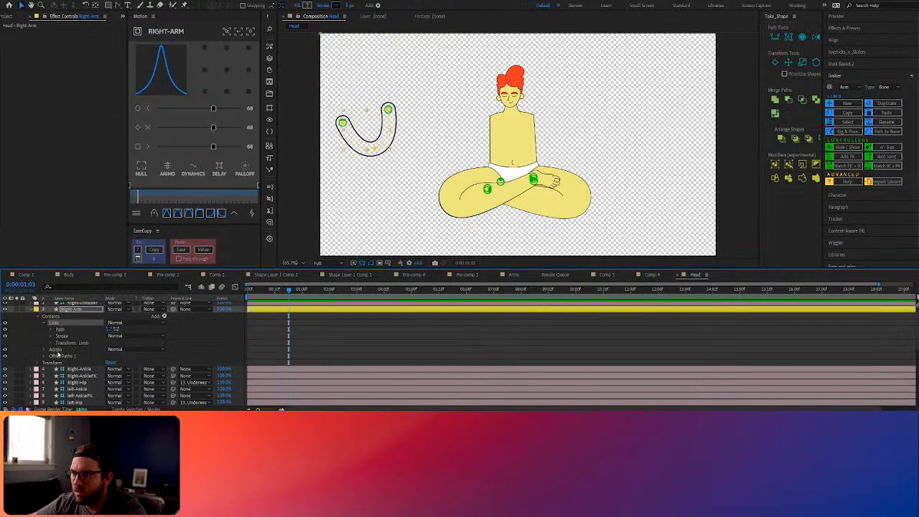
pyautogui.moveTo(57, 354); pyautogui.dragTo(62, 338)
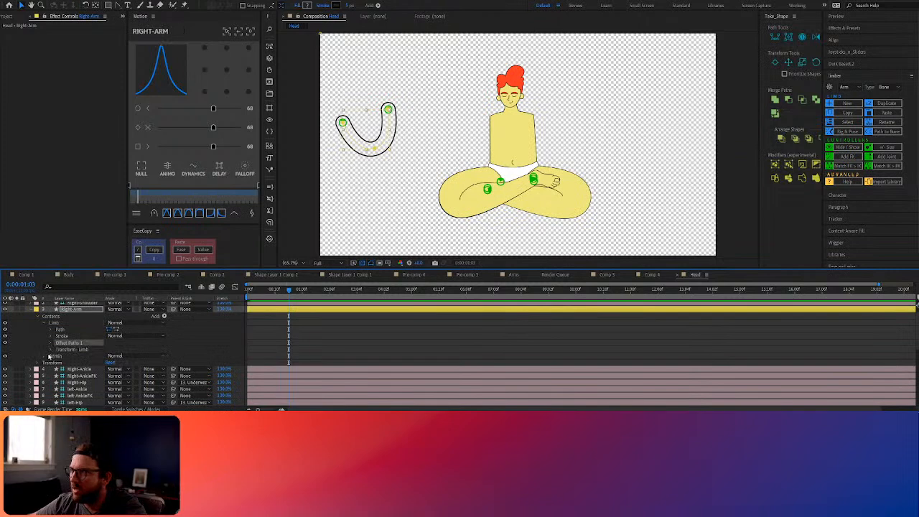
# Raise the nested Offset Paths amount to about 112 and test the outline by moving the Right-Wrist controller slightly down
pyautogui.click(52, 344)
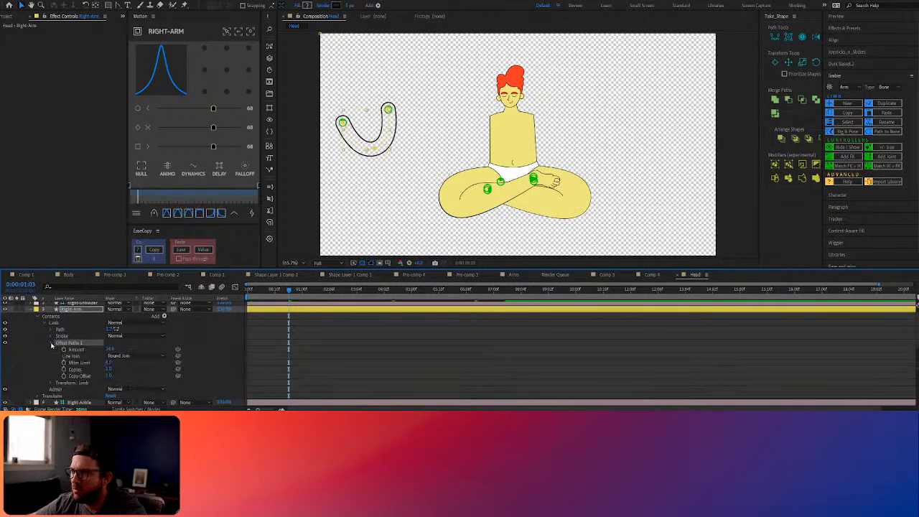
pyautogui.moveTo(110, 349); pyautogui.dragTo(141, 350)
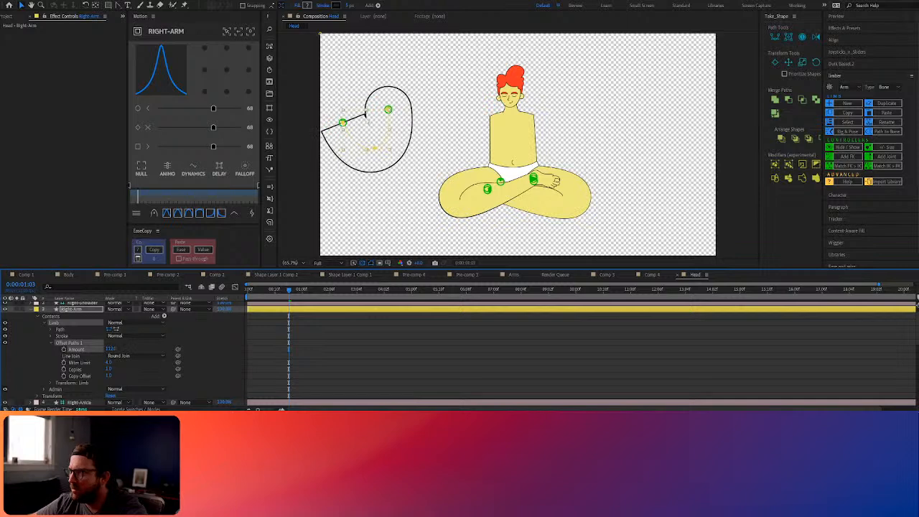
pyautogui.scroll(1, 83, 314)
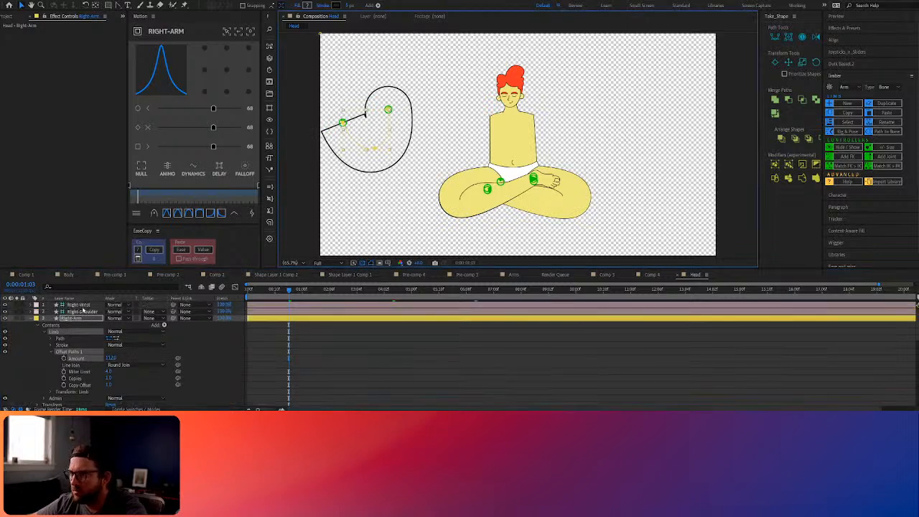
pyautogui.click(81, 305)
pyautogui.moveTo(342, 123); pyautogui.dragTo(354, 148)
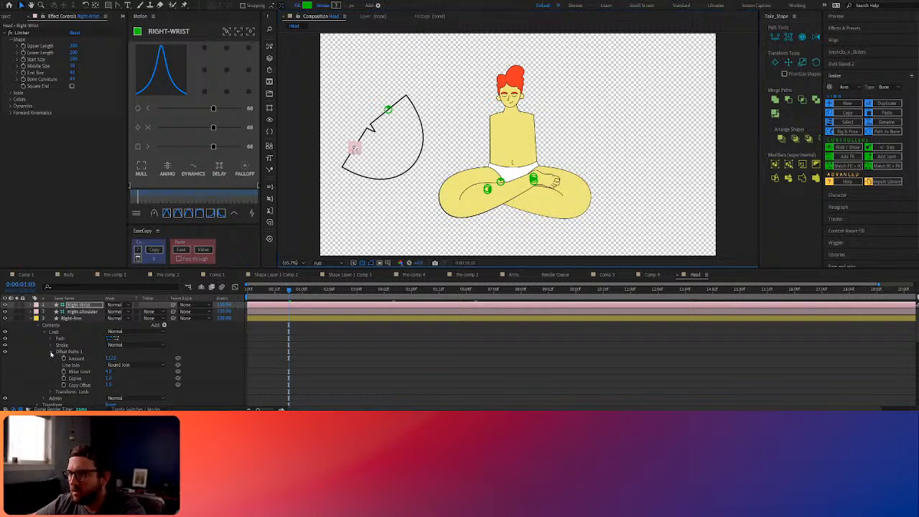
# Move Offset Paths 1 back out of the Limb group to below Admin and set its amount to 29
pyautogui.click(58, 352)
pyautogui.moveTo(58, 354); pyautogui.dragTo(75, 375)
pyautogui.click(44, 365)
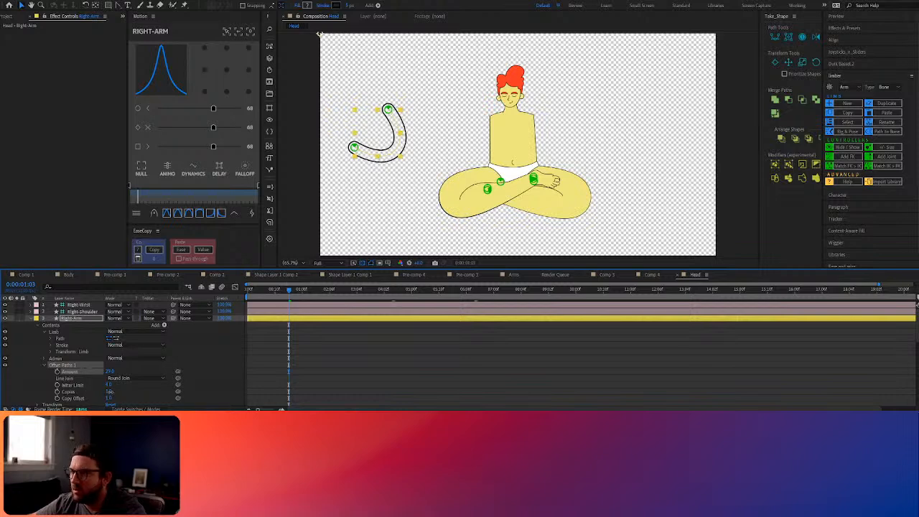
# Try a striped arm by raising the Offset Paths copies to about 13, tightening the offset amount and thinning the stroke
pyautogui.moveTo(110, 392); pyautogui.dragTo(136, 392)
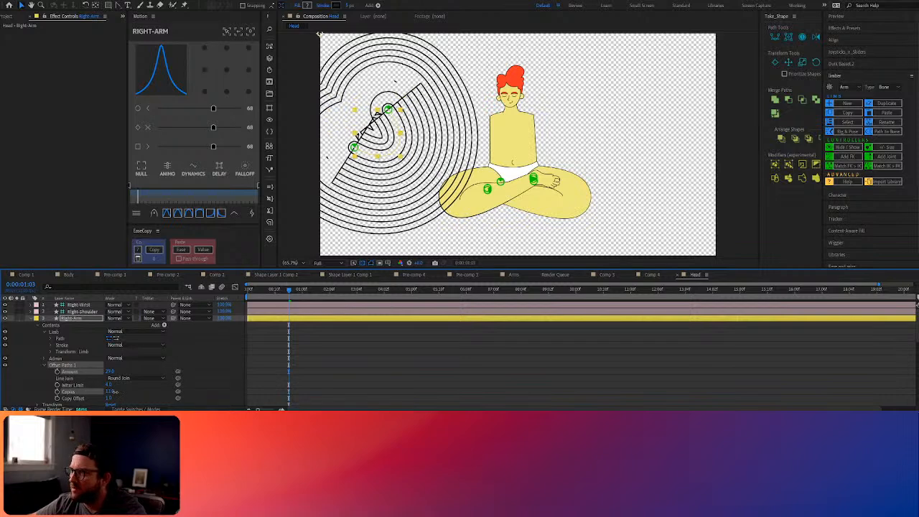
pyautogui.moveTo(353, 147); pyautogui.dragTo(443, 137)
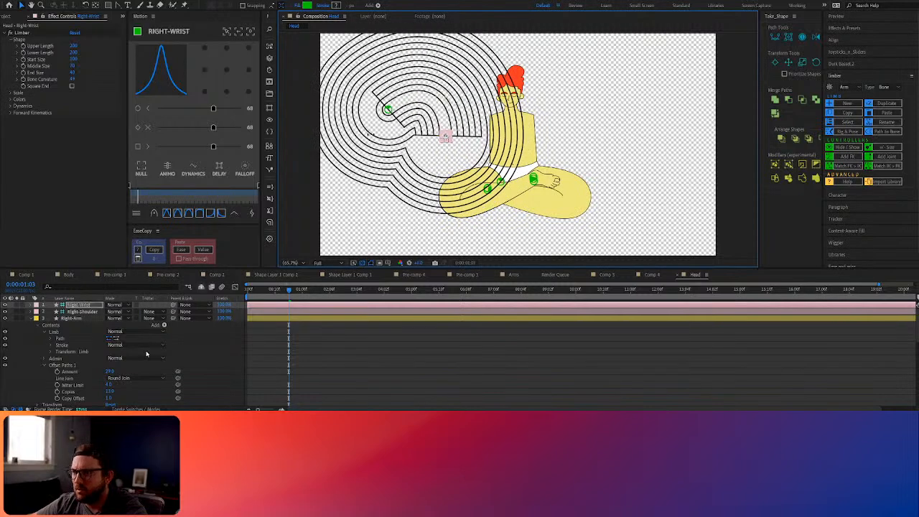
pyautogui.moveTo(110, 373); pyautogui.dragTo(92, 374)
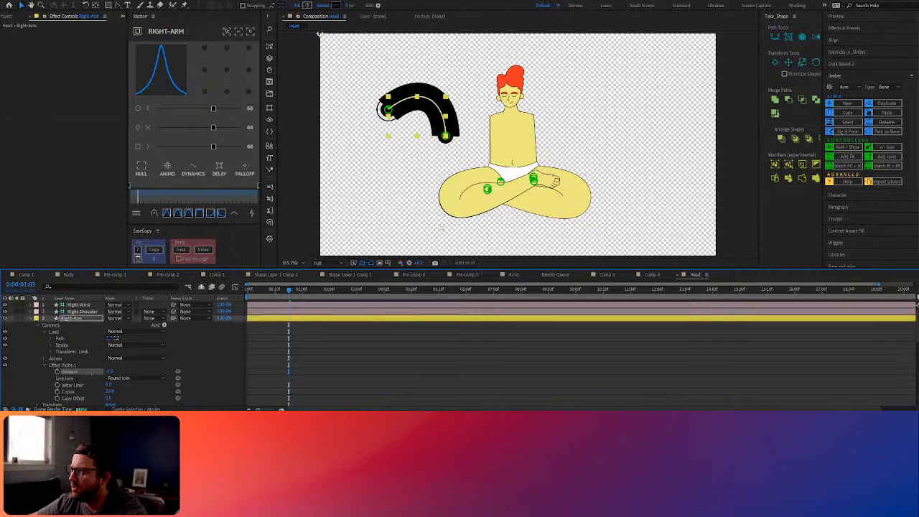
pyautogui.hotkey('ctrl', 's')
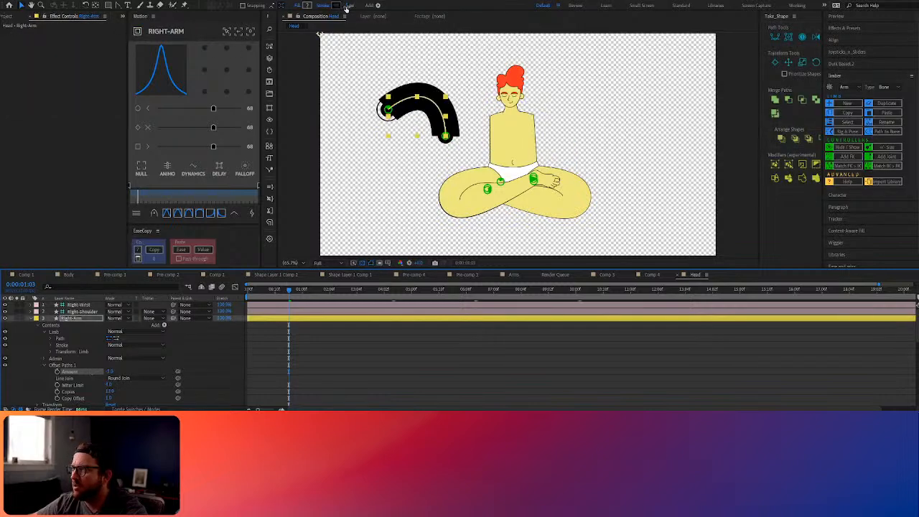
pyautogui.moveTo(347, 6); pyautogui.dragTo(342, 6)
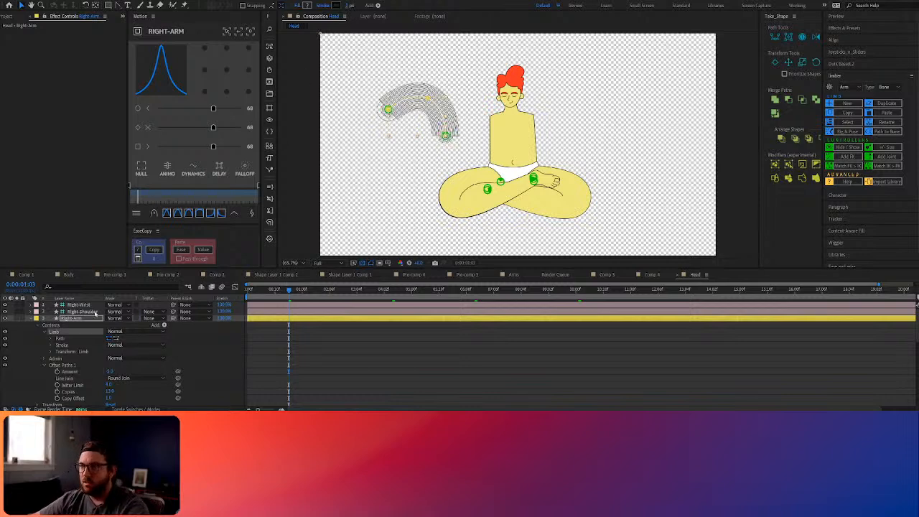
# Delete the Right-Wrist, Right-Shoulder and Right-Arm layers
pyautogui.keyDown('shift'); pyautogui.click(87, 306); pyautogui.keyUp('shift')
pyautogui.press('Delete')
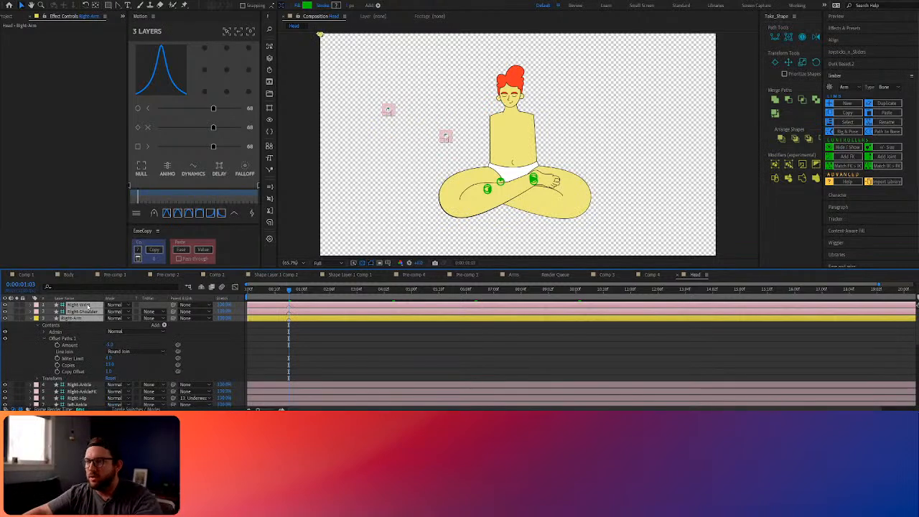
pyautogui.press('Delete')
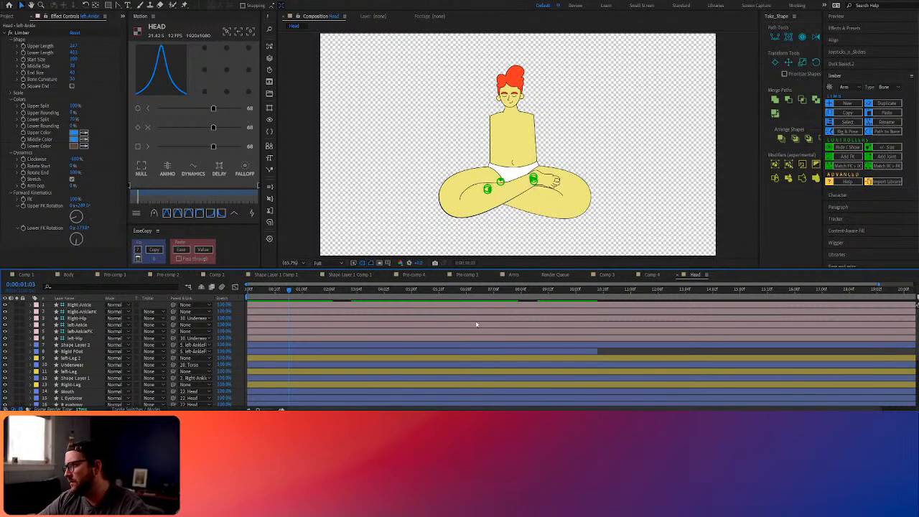
# Preview the floating animation and extend the Right Foot layer to the end of the composition
pyautogui.press('Home')
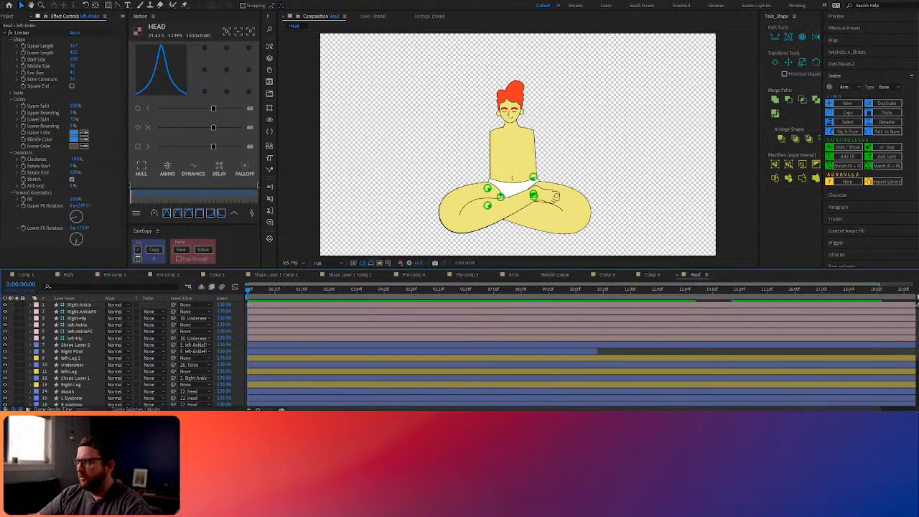
pyautogui.press('space')
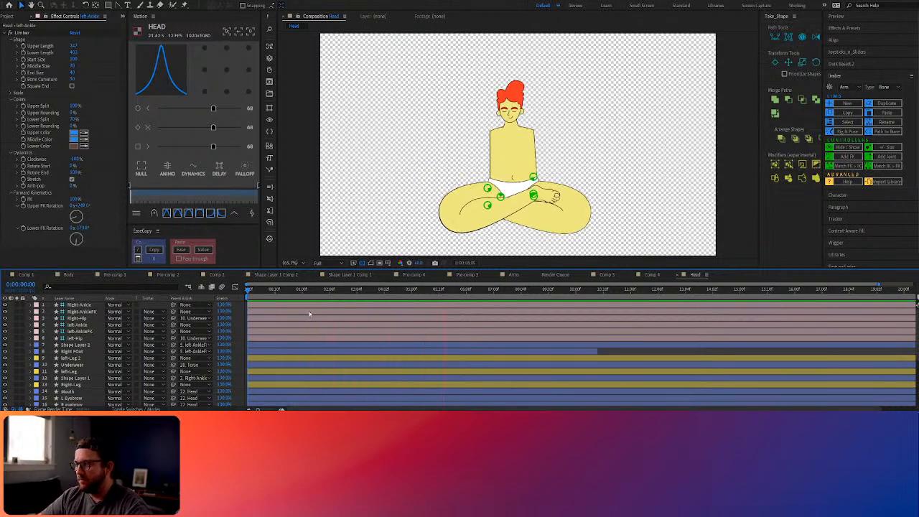
pyautogui.press('space')
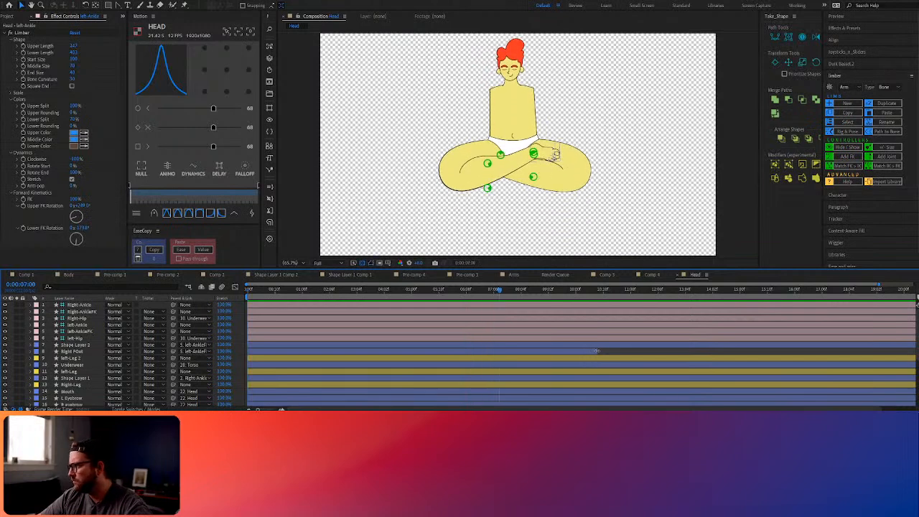
pyautogui.click(602, 350)
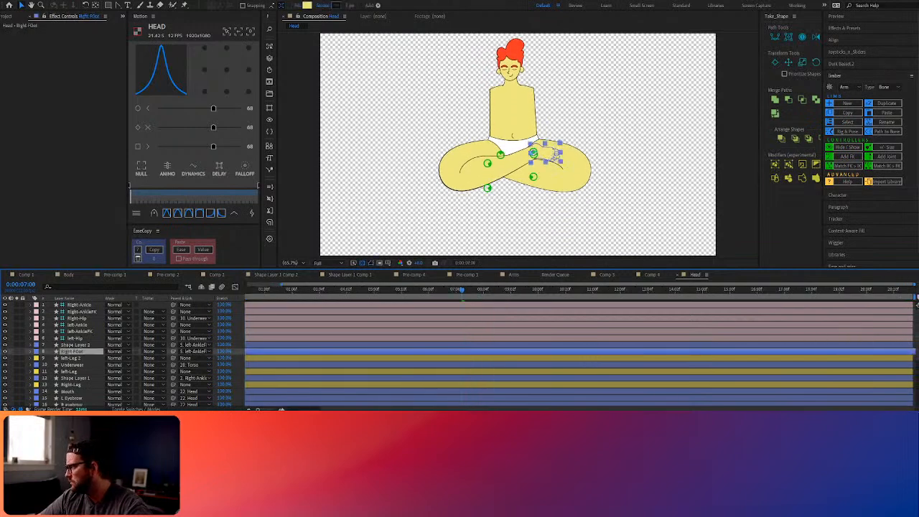
pyautogui.press('space')
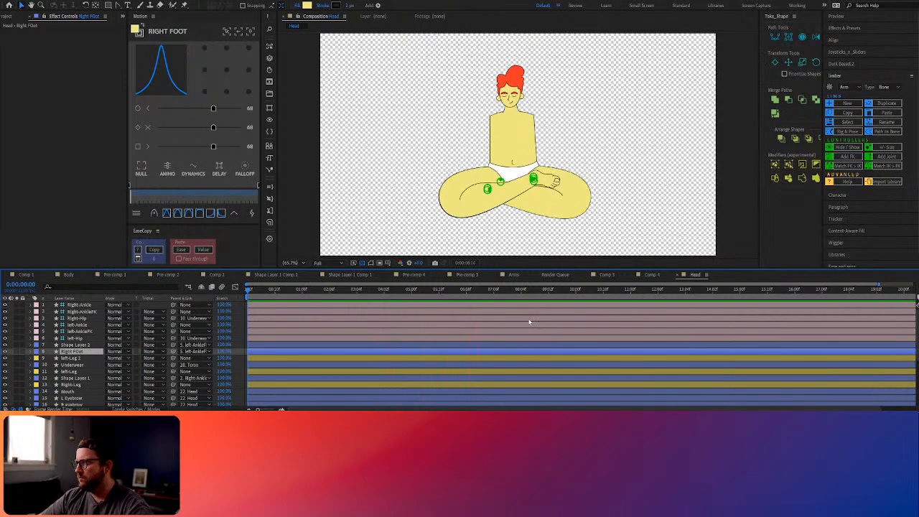
pyautogui.press('space')
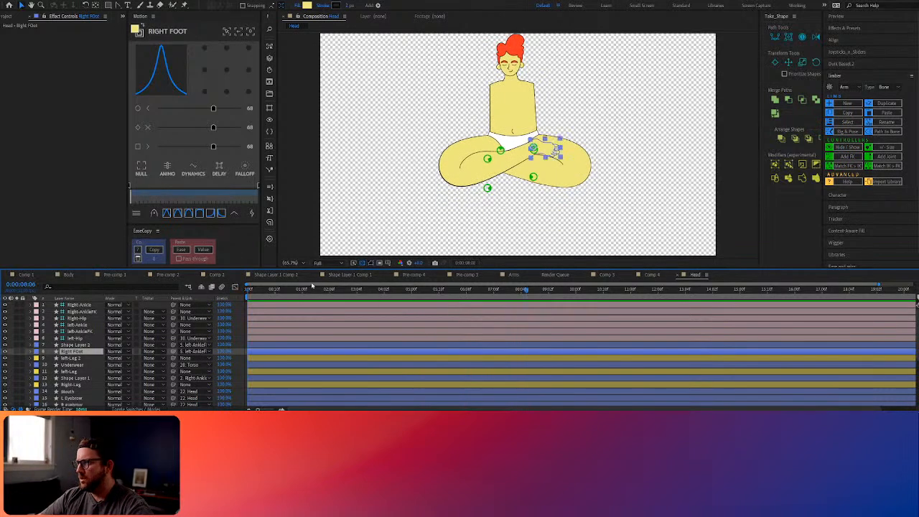
# At the first frame, start keyframing the Right-Ankle controller's Upper FK Rotation and Lower FK Rotation
pyautogui.moveTo(293, 291); pyautogui.dragTo(244, 293)
pyautogui.click(79, 304)
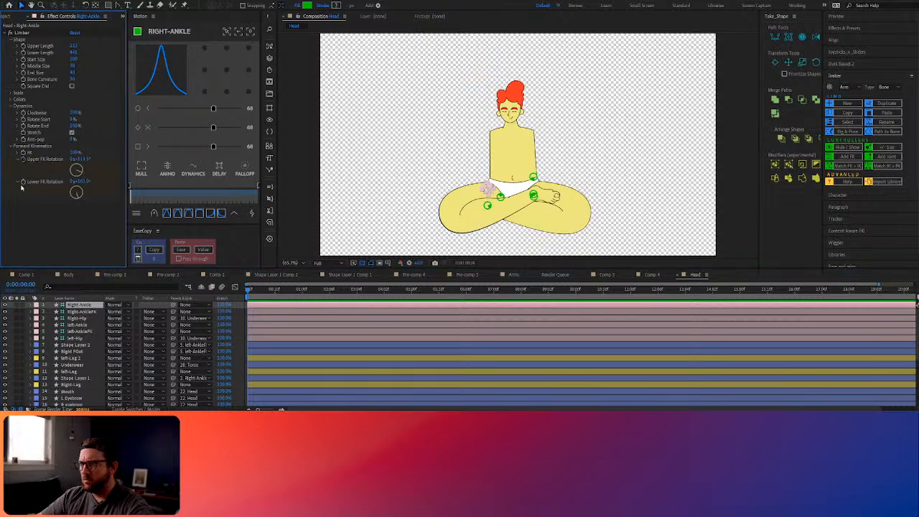
pyautogui.click(22, 188)
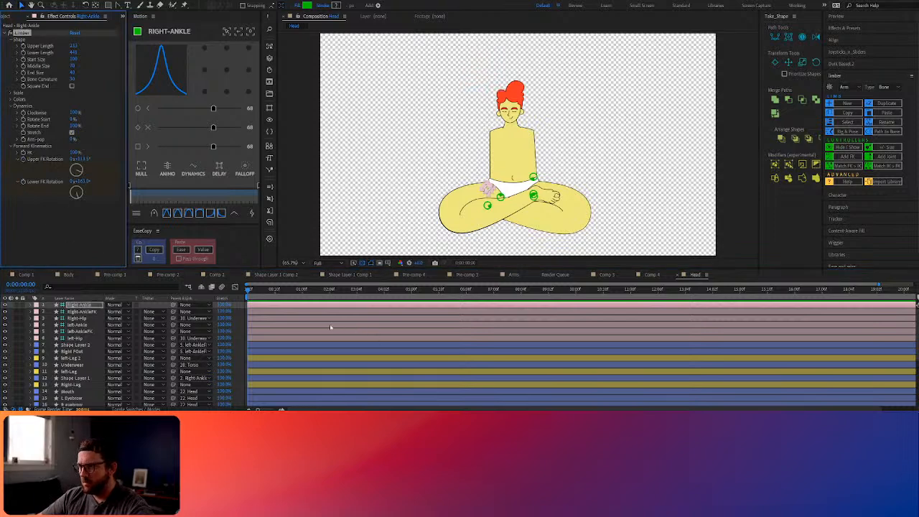
# At 0:00:02:10, matching the Torso's second position keyframe, adjust Right-Ankle's Upper FK Rotation and increase its Lower FK Rotation to shift the leg's pose
pyautogui.scroll(-5, 320, 325)
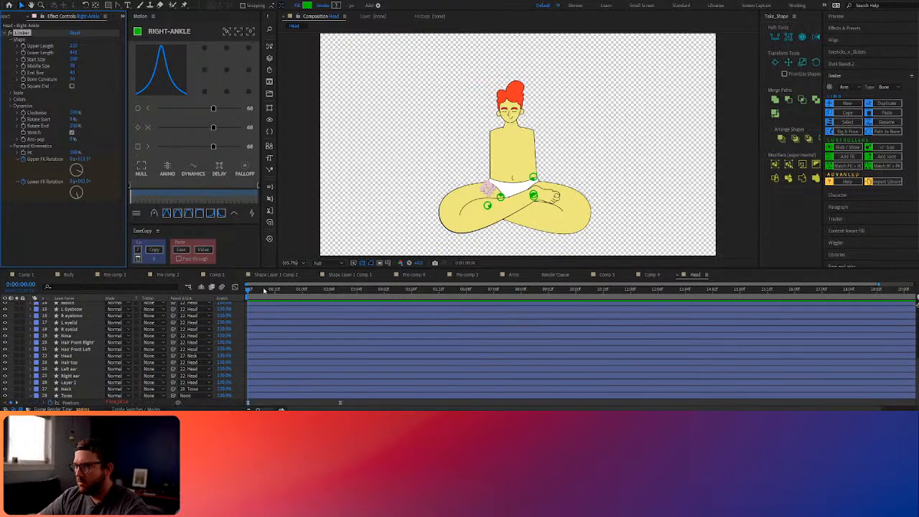
pyautogui.press('space')
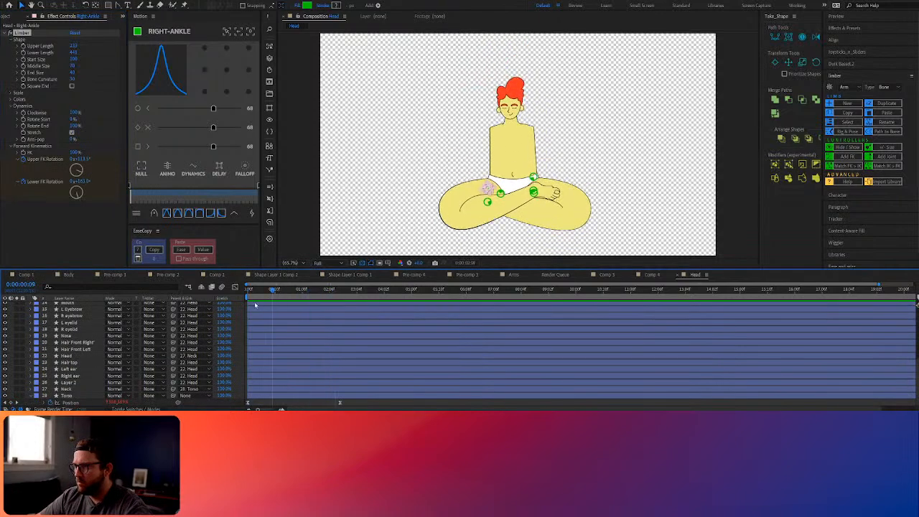
pyautogui.moveTo(321, 291); pyautogui.dragTo(343, 292)
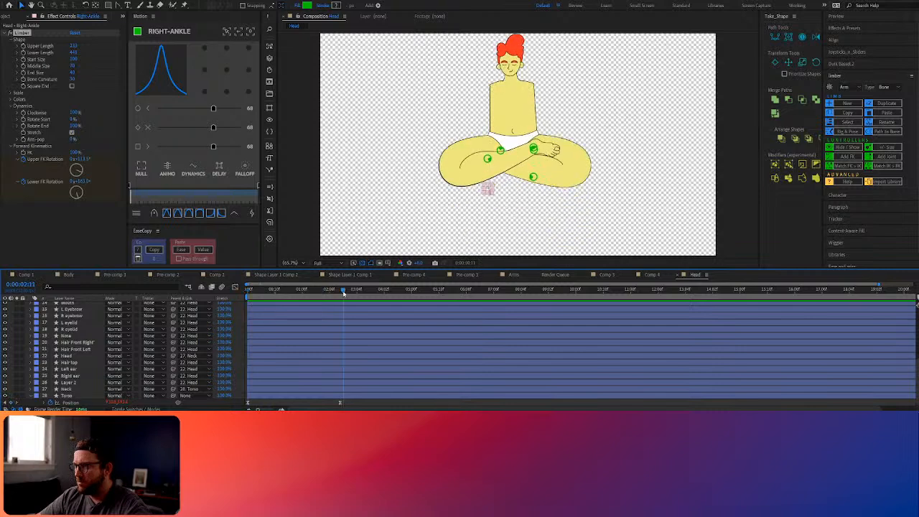
pyautogui.click(92, 191)
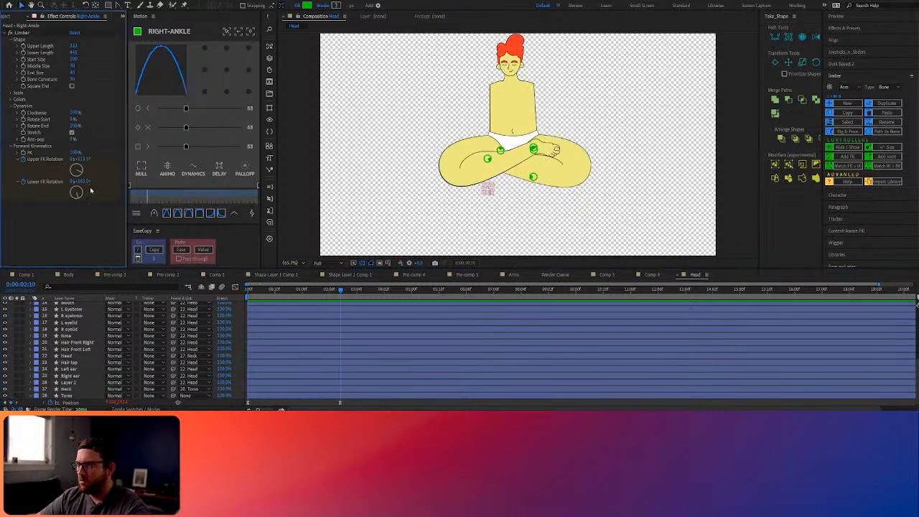
pyautogui.moveTo(83, 182); pyautogui.dragTo(88, 181)
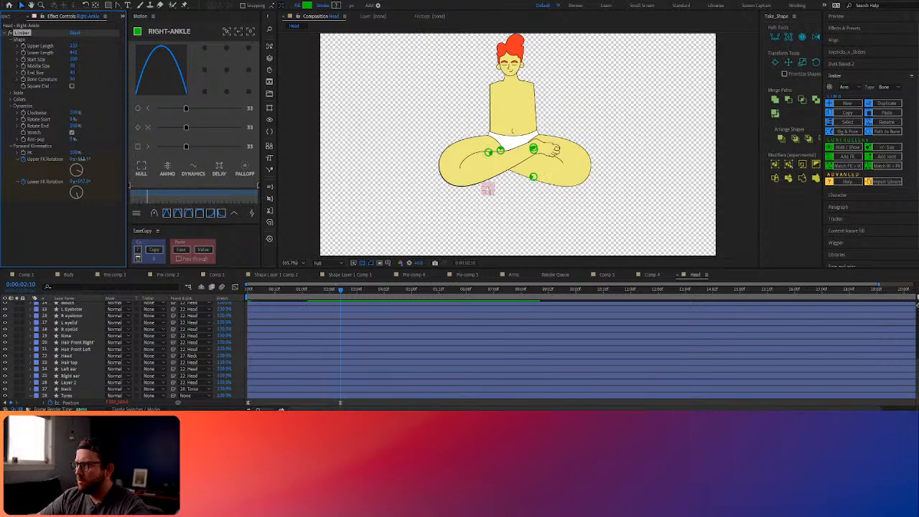
pyautogui.moveTo(83, 159); pyautogui.dragTo(38, 158)
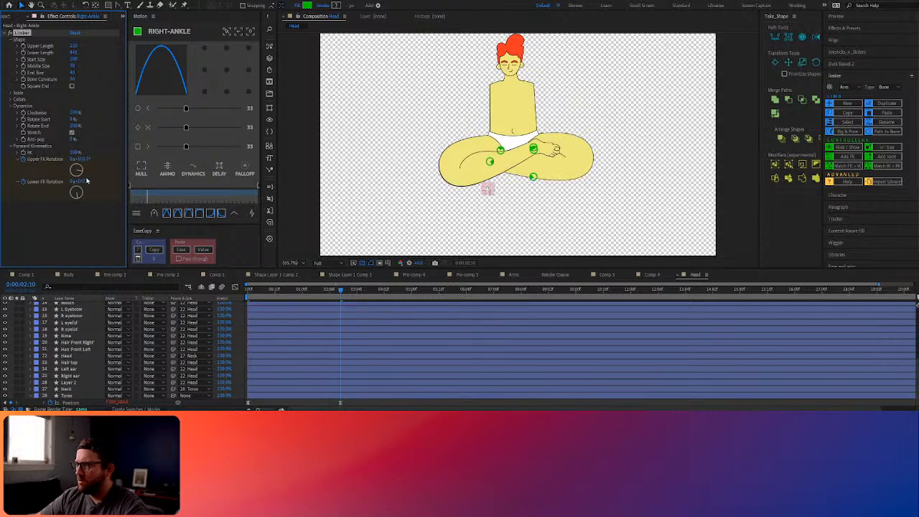
pyautogui.moveTo(87, 181); pyautogui.dragTo(89, 181)
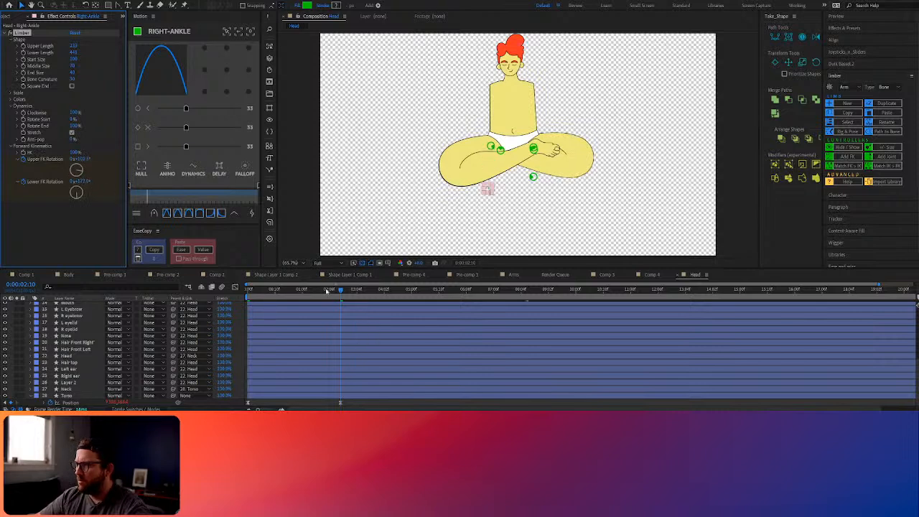
# At the first frame, set Right-Ankle's Upper FK Rotation to about 126° and Lower FK Rotation to about 158°, and preview the motion
pyautogui.moveTo(327, 290); pyautogui.dragTo(237, 291)
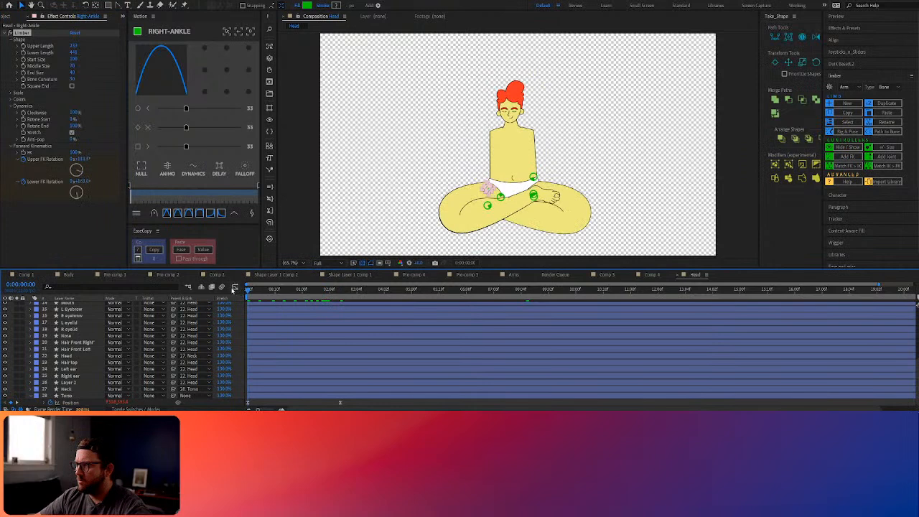
pyautogui.moveTo(90, 160); pyautogui.dragTo(135, 163)
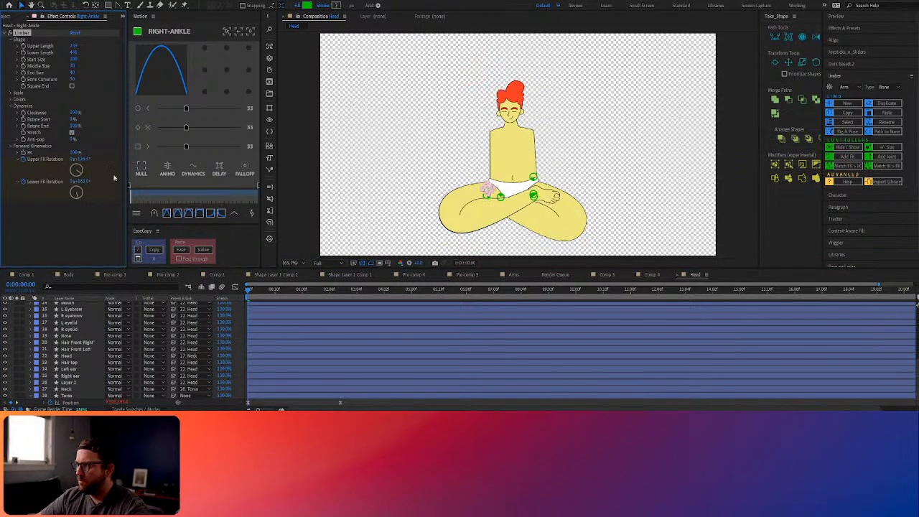
pyautogui.moveTo(83, 181); pyautogui.dragTo(64, 182)
pyautogui.moveTo(249, 288); pyautogui.dragTo(178, 305)
pyautogui.press('space')
pyautogui.scroll(1, 568, 220)
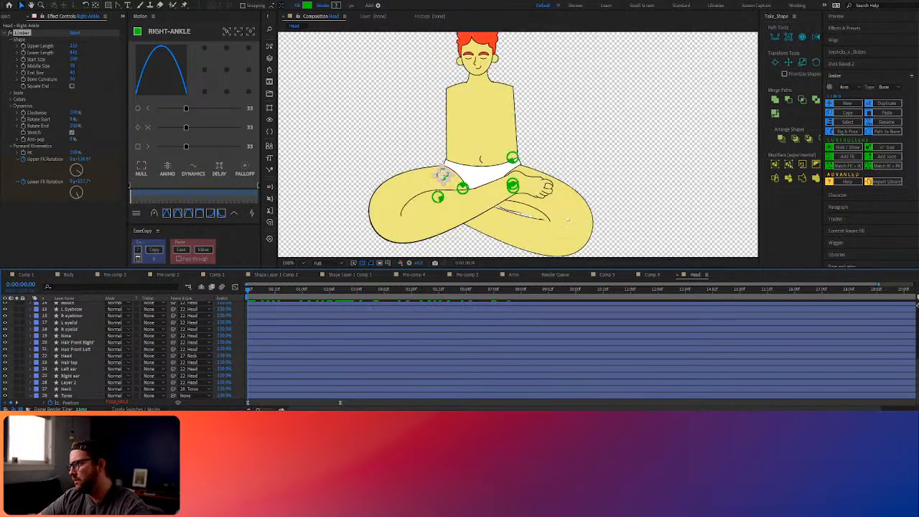
# Reshape Shape Layer 1's crease line on the right leg so its outer end curves down, and check it near the second pose
pyautogui.click(534, 217)
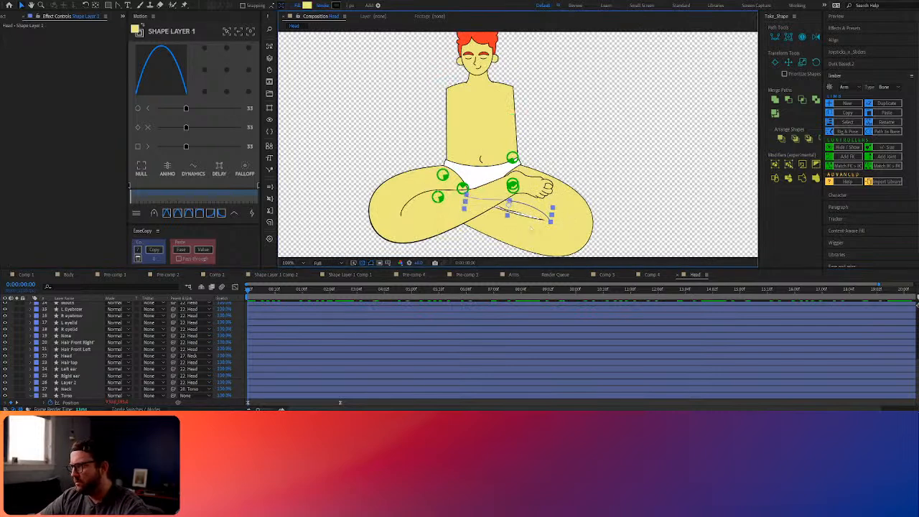
pyautogui.press('g')
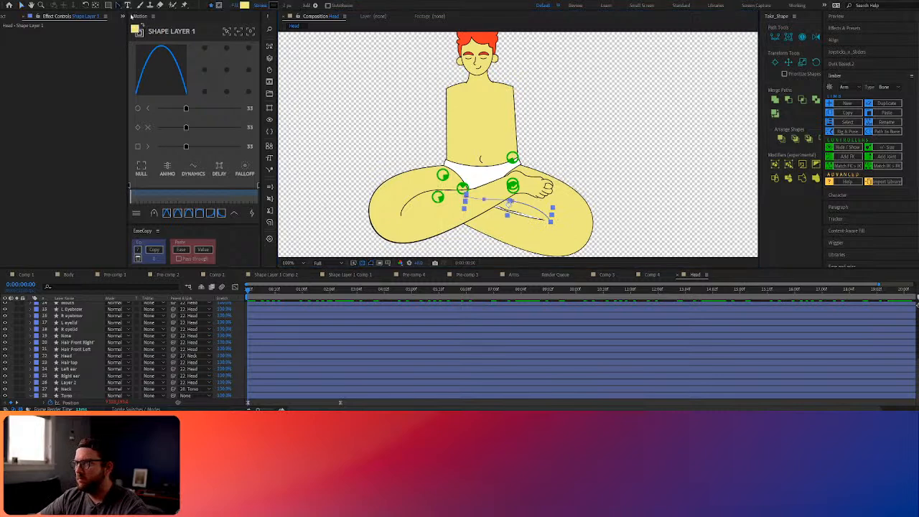
pyautogui.moveTo(551, 222); pyautogui.dragTo(547, 227)
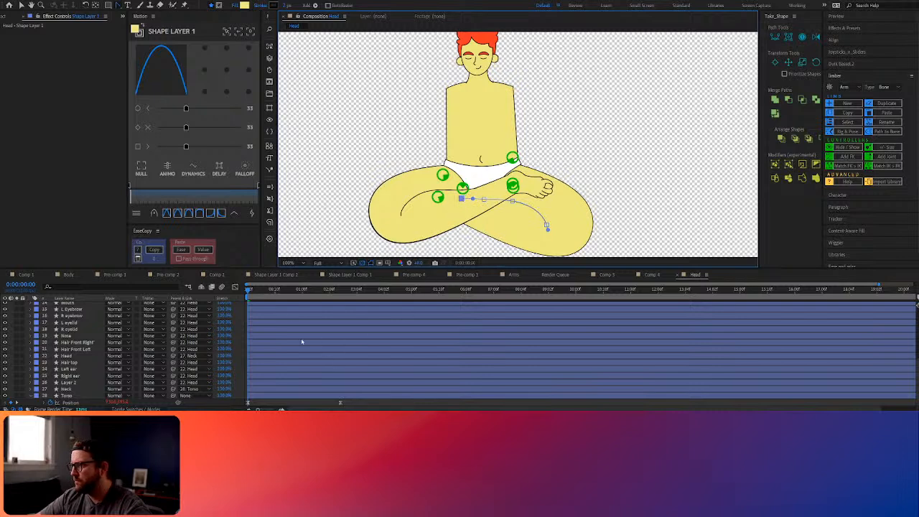
pyautogui.moveTo(254, 291); pyautogui.dragTo(343, 310)
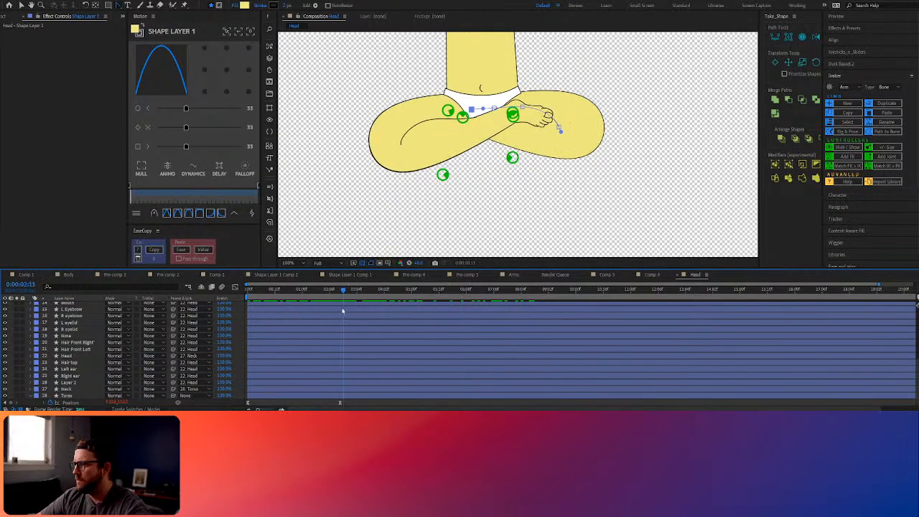
# Ease Right-Ankle's FK rotation keyframes at 59 and shift them a few frames later, with Lower FK Rotation trailing Upper FK Rotation
pyautogui.scroll(5, 347, 314)
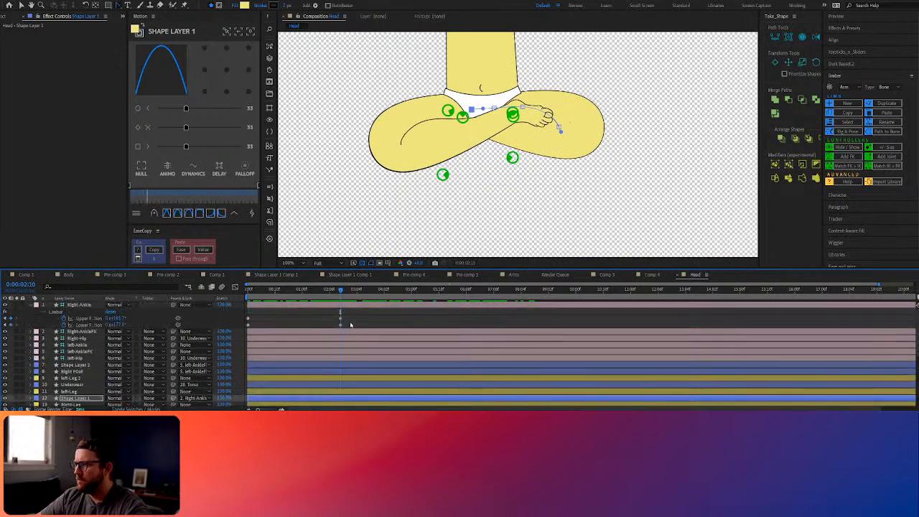
pyautogui.click(342, 323)
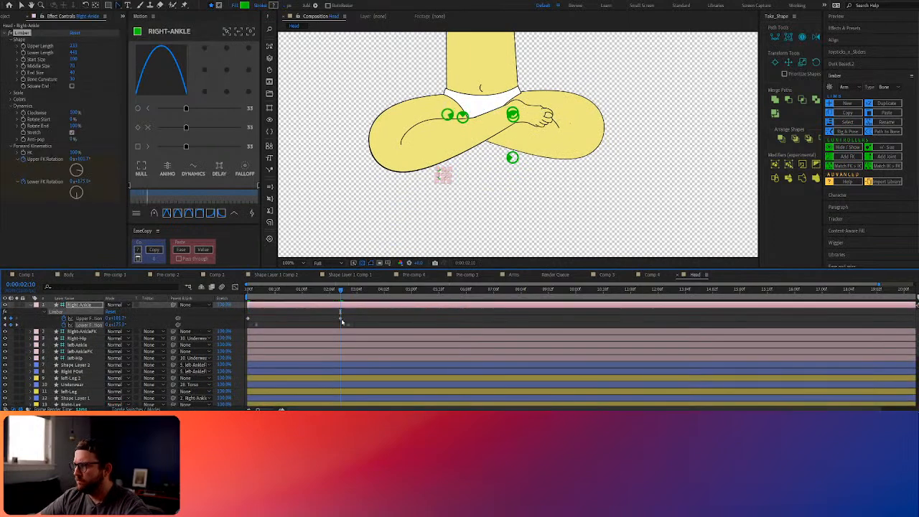
pyautogui.moveTo(358, 315); pyautogui.dragTo(246, 329)
pyautogui.click(186, 128)
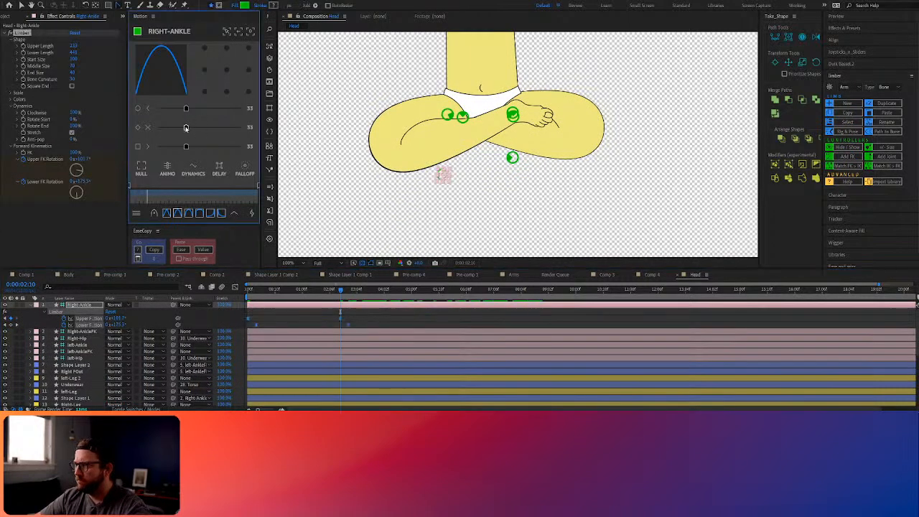
pyautogui.moveTo(186, 128); pyautogui.dragTo(206, 128)
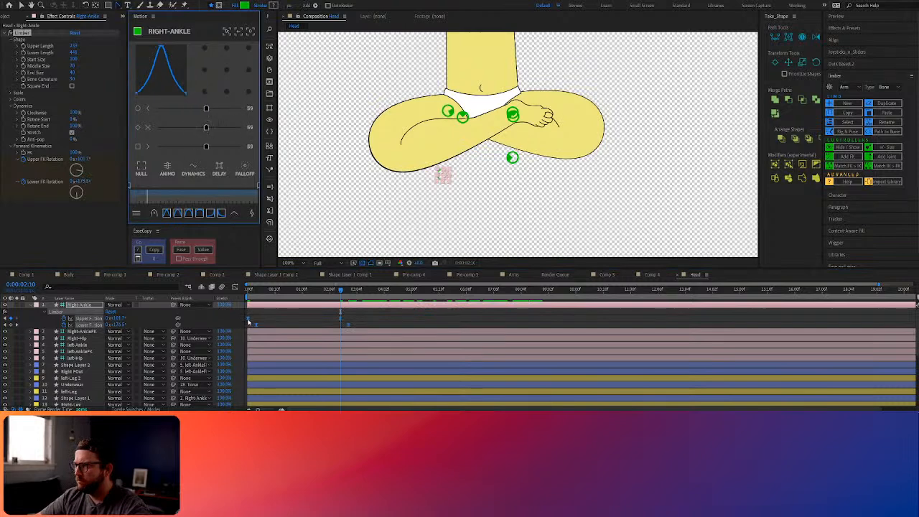
pyautogui.moveTo(249, 323); pyautogui.dragTo(253, 321)
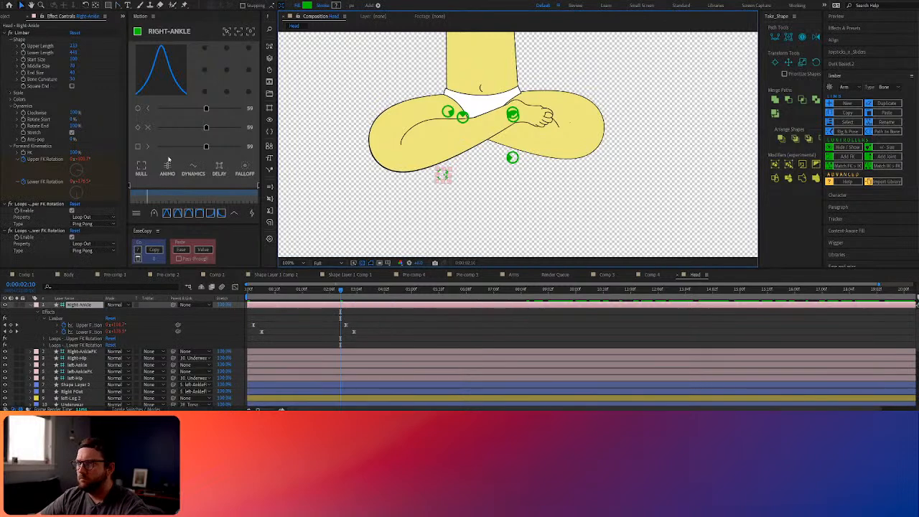
# Set the loops on Right-Ankle's Upper and Lower FK Rotation to Loop In+Out, keeping Ping Pong, and preview from the first frame
pyautogui.click(89, 220)
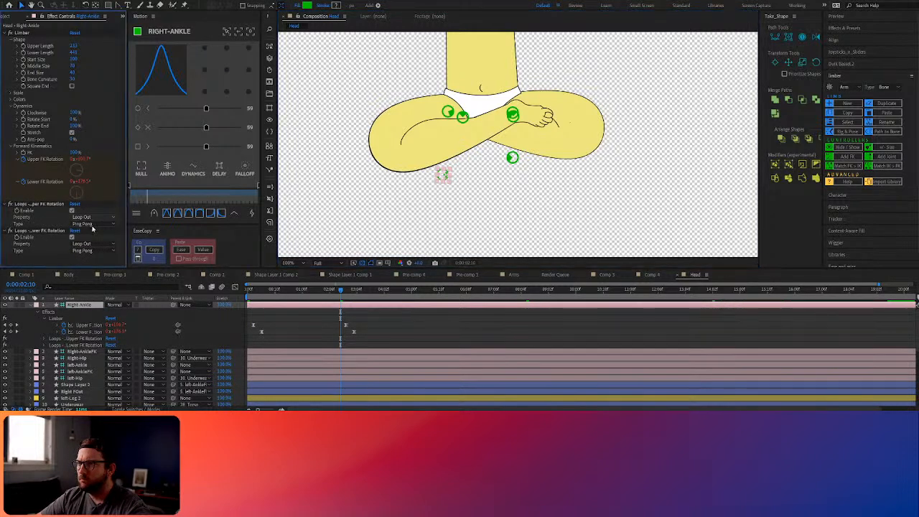
pyautogui.click(94, 246)
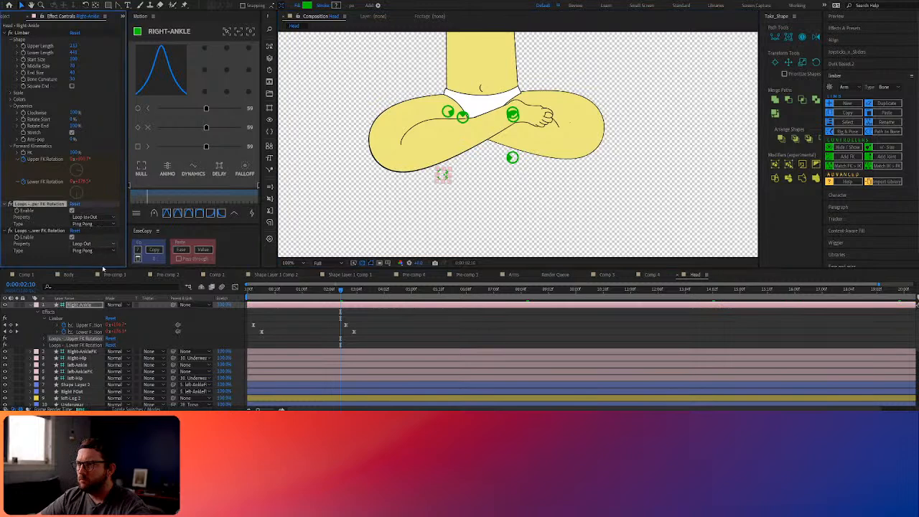
pyautogui.click(103, 270)
pyautogui.click(414, 321)
pyautogui.moveTo(340, 290); pyautogui.dragTo(179, 290)
pyautogui.press('space')
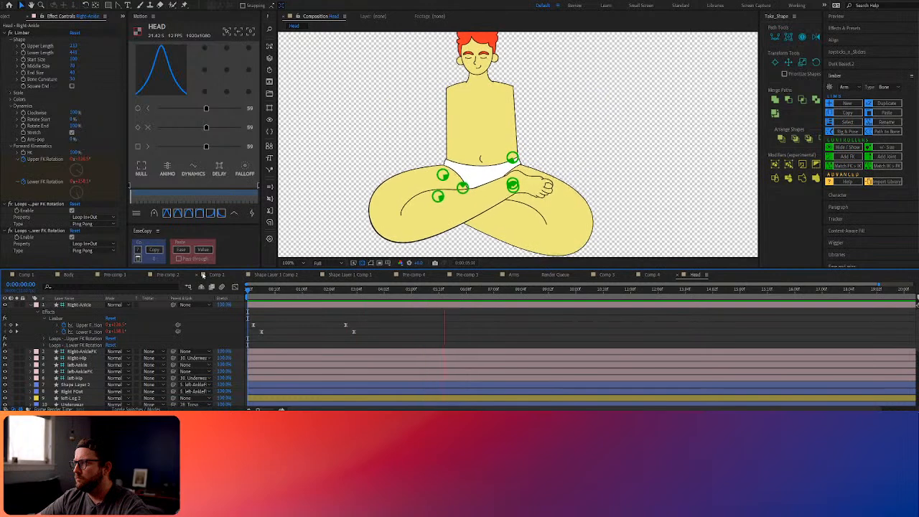
# At 0:00:00:02, start keyframing left-Ankle's Upper FK Rotation and Lower FK Rotation and reveal the keyframes
pyautogui.click(252, 290)
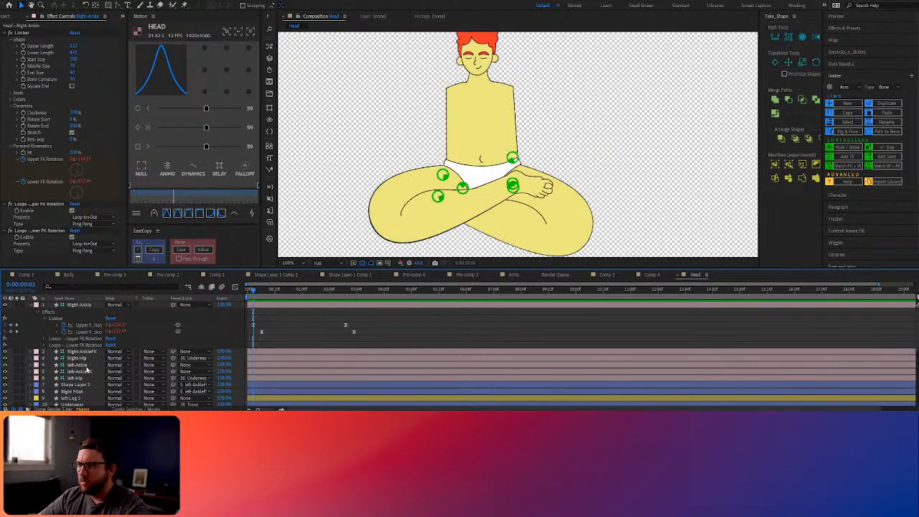
pyautogui.click(81, 365)
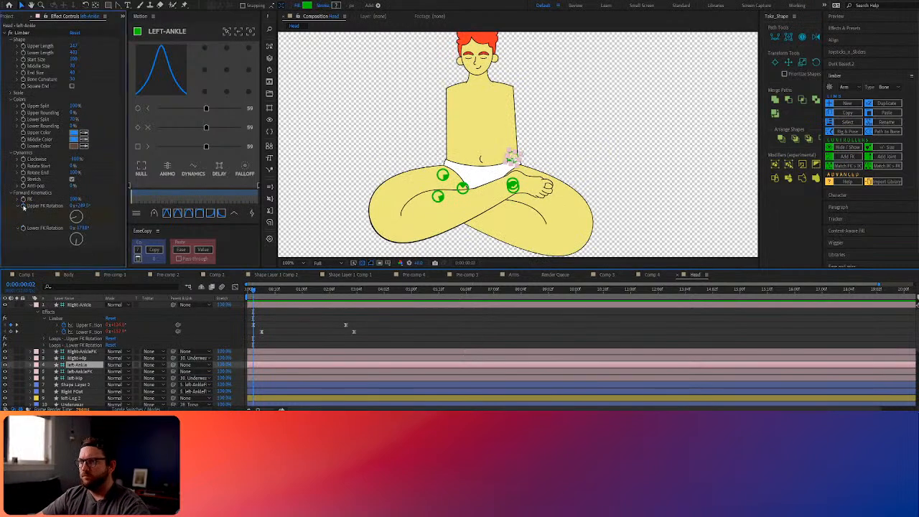
pyautogui.click(23, 206)
pyautogui.click(23, 228)
pyautogui.press('u')
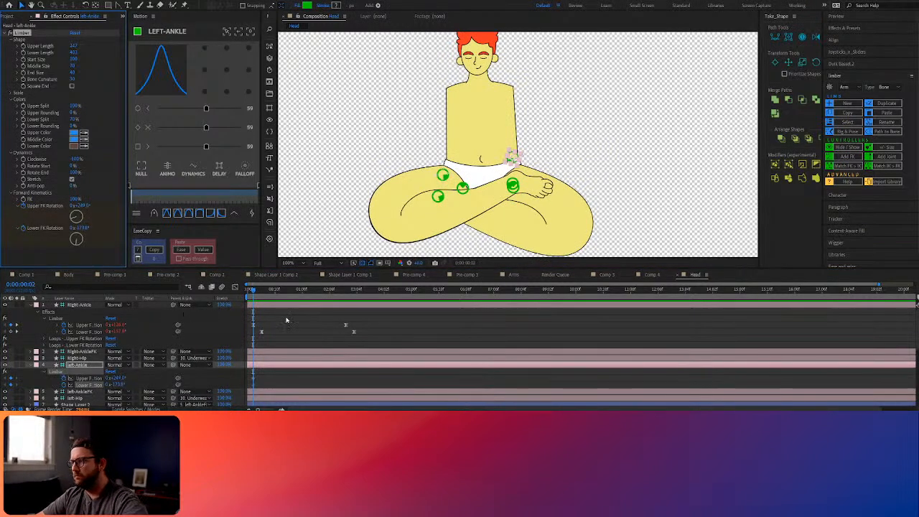
# Adjust left-Ankle's Upper and Lower FK Rotation to lower the leg at 0:00:00:02 and raise it at 0:00:03:00
pyautogui.scroll(-2, 160, 342)
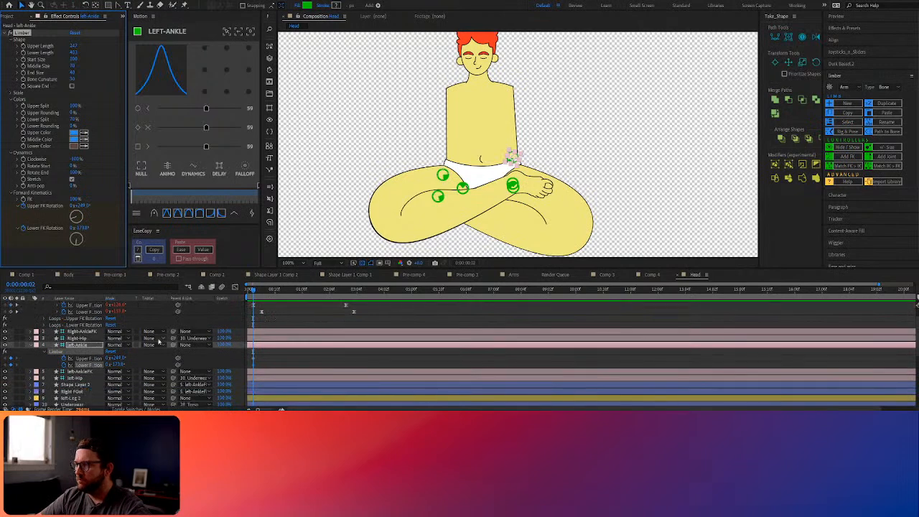
pyautogui.moveTo(118, 358); pyautogui.dragTo(141, 365)
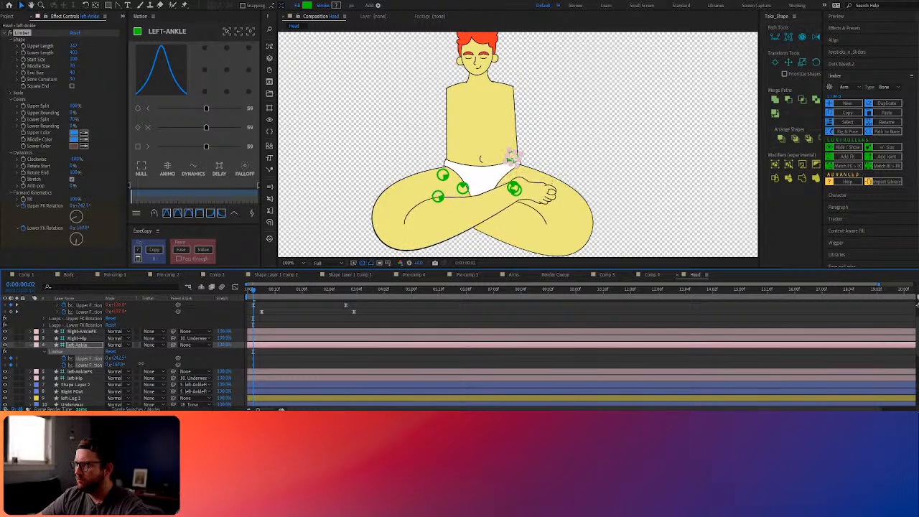
pyautogui.click(306, 351)
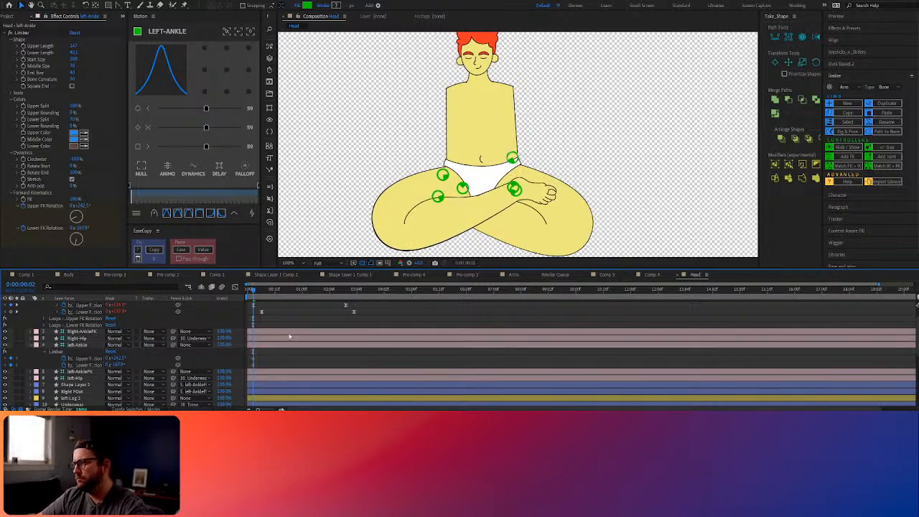
pyautogui.moveTo(253, 290); pyautogui.dragTo(346, 298)
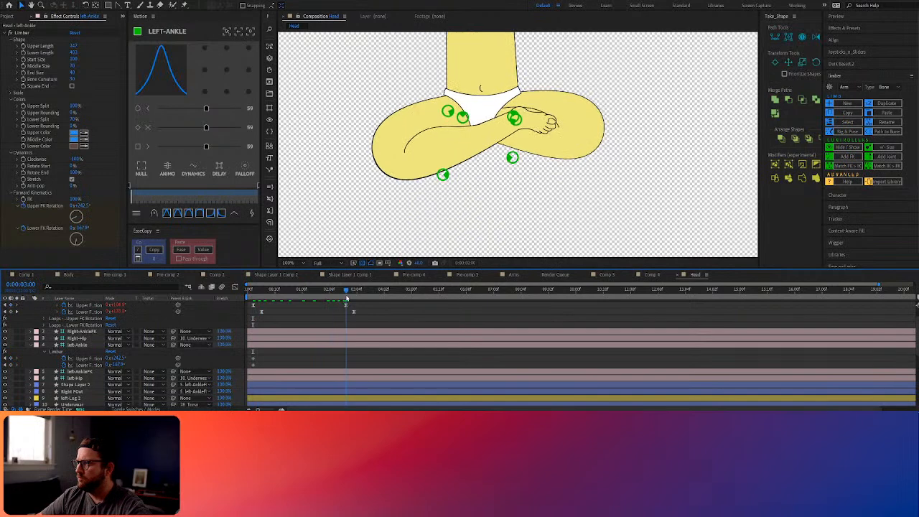
pyautogui.moveTo(121, 358)
pyautogui.mouseDown()
pyautogui.moveTo(166, 359)
pyautogui.moveTo(108, 364)
pyautogui.mouseUp()
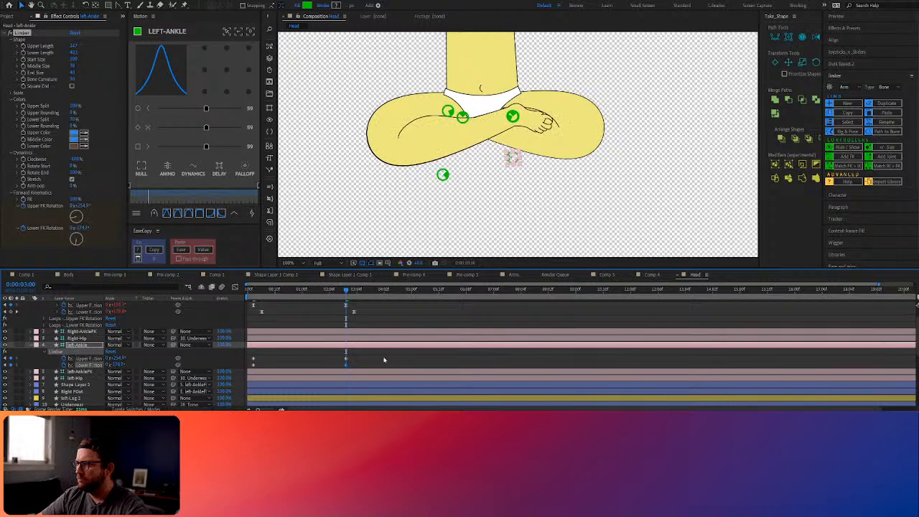
# Ease all left-Ankle FK rotation keyframes and move the Lower FK Rotation pair slightly later than the Upper FK Rotation pair
pyautogui.moveTo(371, 358); pyautogui.dragTo(243, 368)
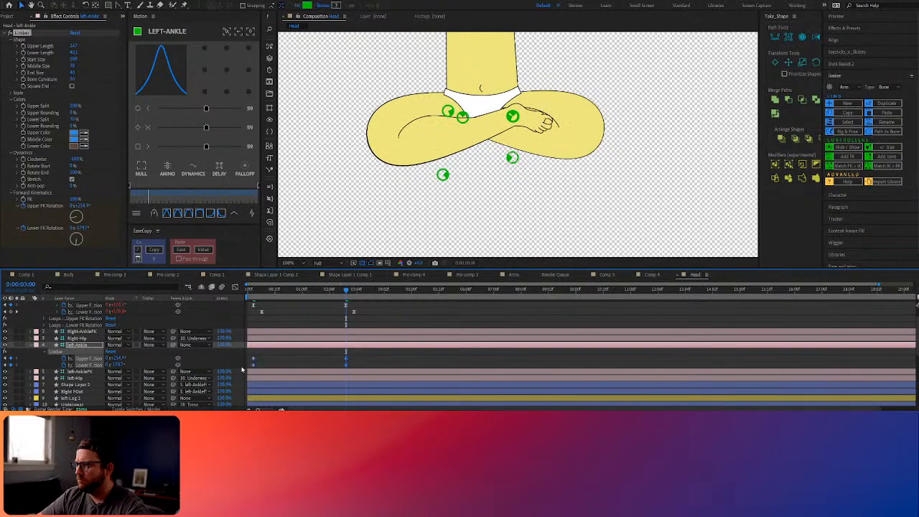
pyautogui.click(206, 128)
pyautogui.moveTo(356, 367); pyautogui.dragTo(247, 369)
pyautogui.click(253, 365)
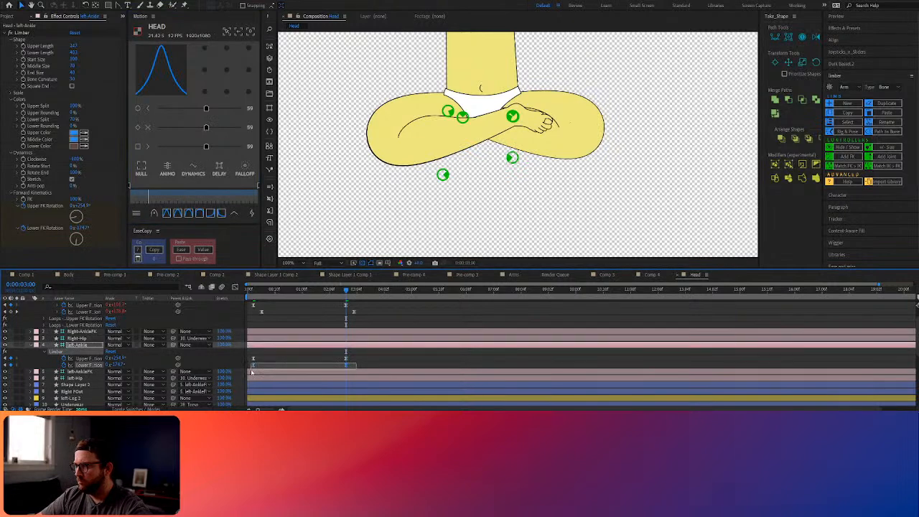
pyautogui.click(279, 350)
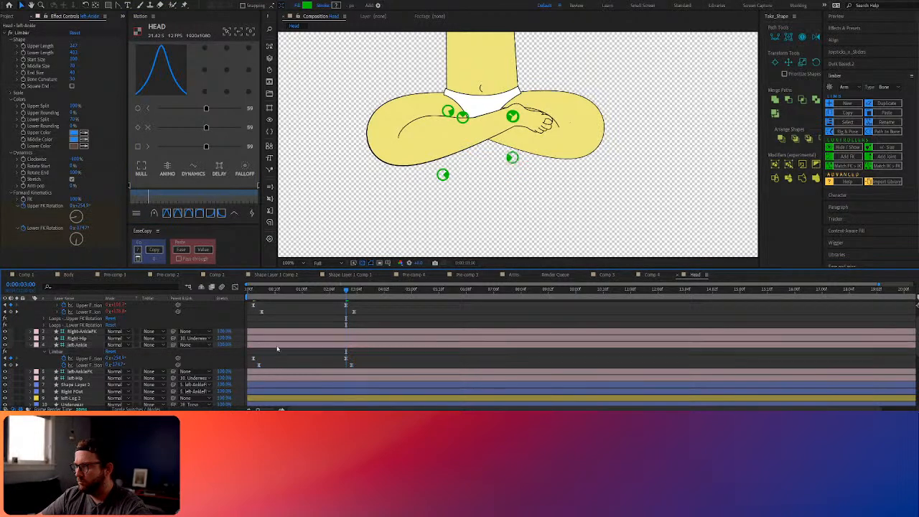
# Add Loop In+Out to left-Ankle's FK rotations and preview the full floating animation from the first frame, with the composition fitted to the viewer
pyautogui.moveTo(260, 291); pyautogui.dragTo(208, 288)
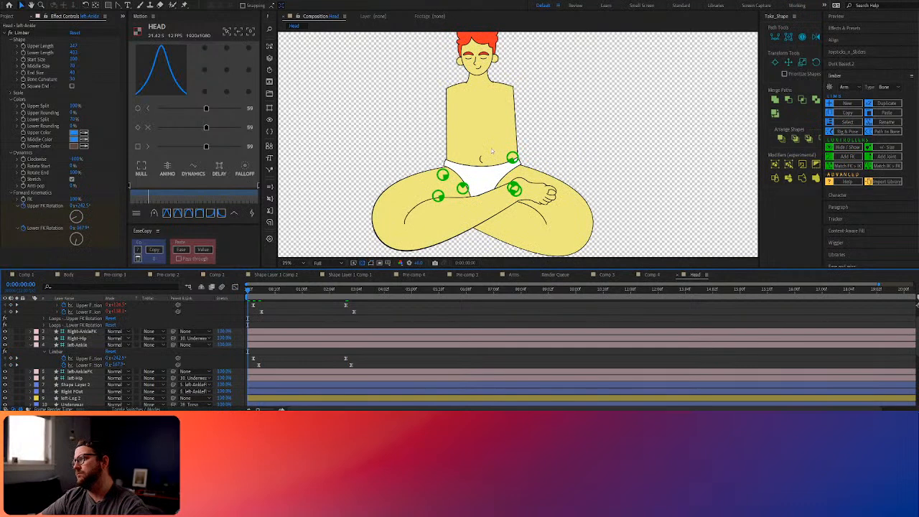
pyautogui.scroll(-4, 490, 153)
pyautogui.press('space')
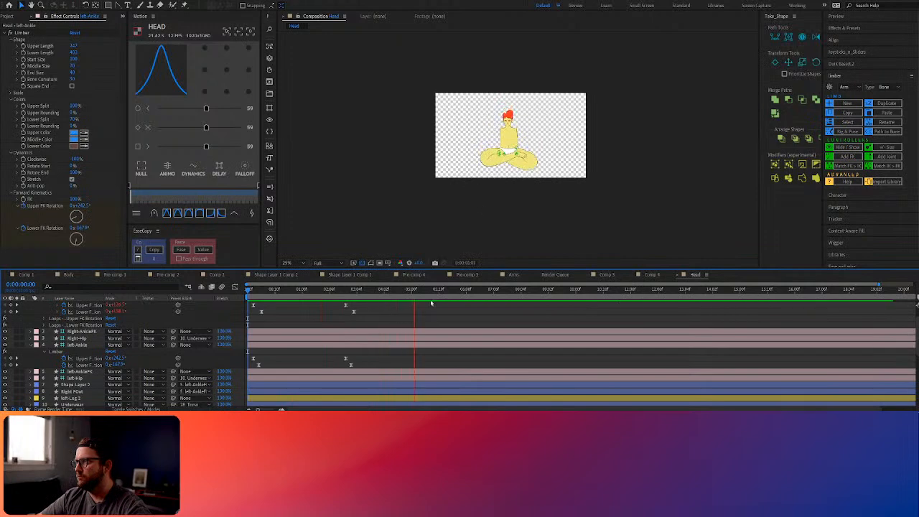
pyautogui.press('space')
pyautogui.click(256, 344)
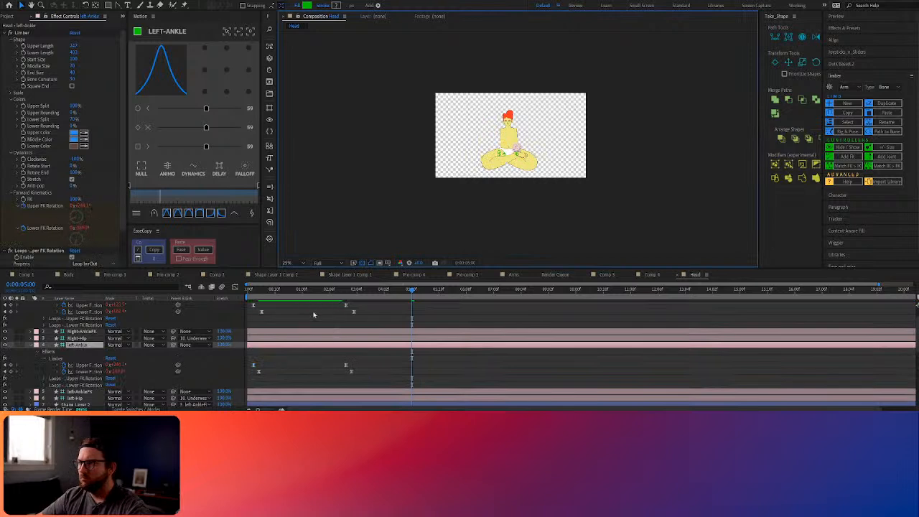
pyautogui.moveTo(324, 290); pyautogui.dragTo(144, 296)
pyautogui.press('space')
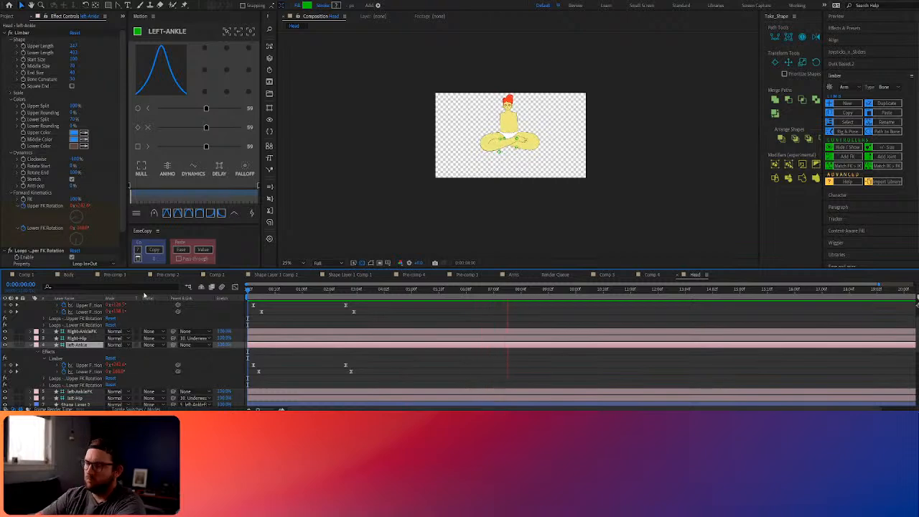
pyautogui.click(293, 264)
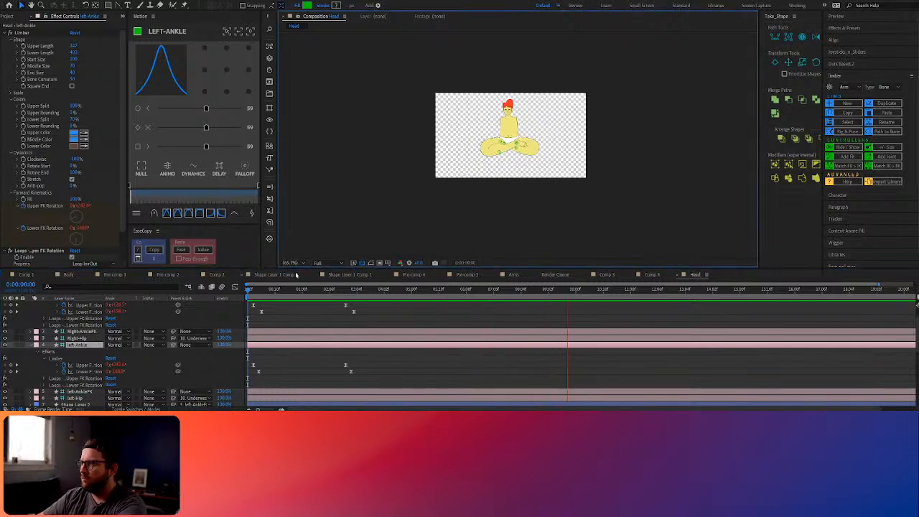
pyautogui.click(296, 274)
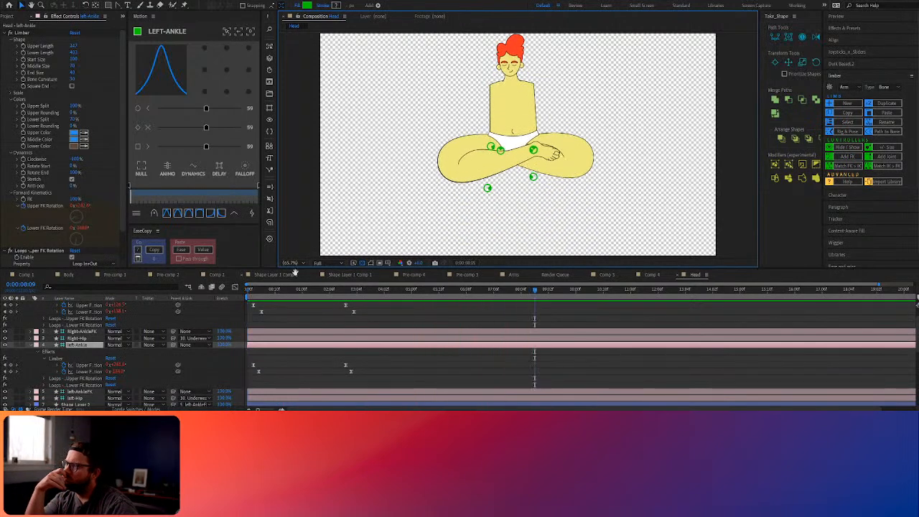
pyautogui.press('space')
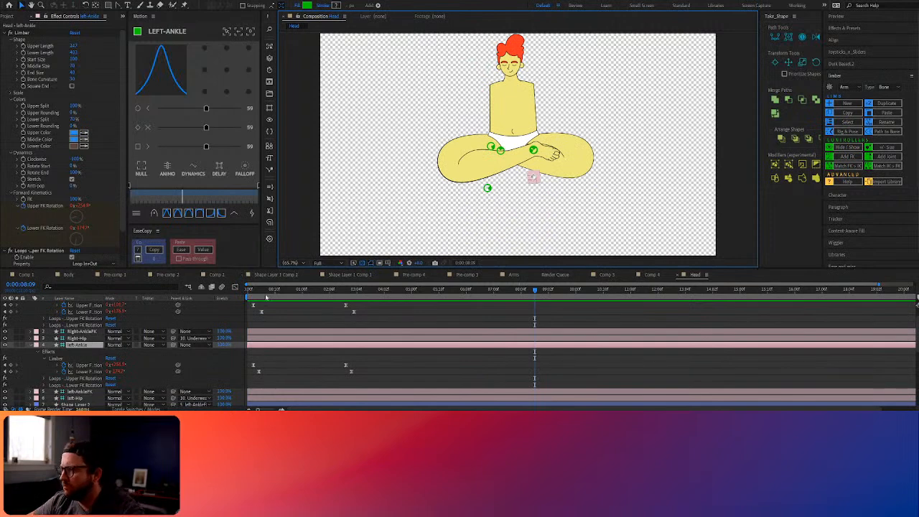
# At the first frame, add a keyframe to the Underwear layer's Path and reveal it in the timeline
pyautogui.moveTo(257, 291); pyautogui.dragTo(246, 291)
pyautogui.scroll(-3, 269, 338)
pyautogui.scroll(-5, 269, 337)
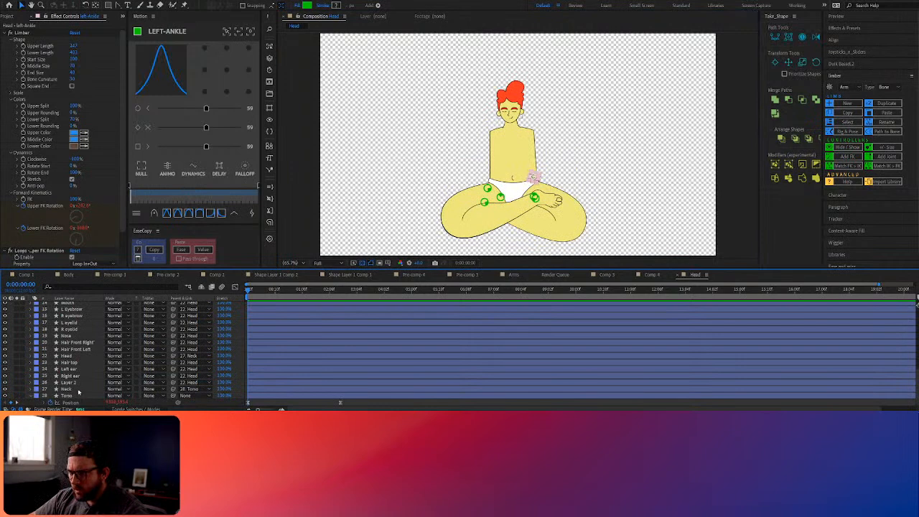
pyautogui.scroll(3, 79, 392)
pyautogui.click(73, 336)
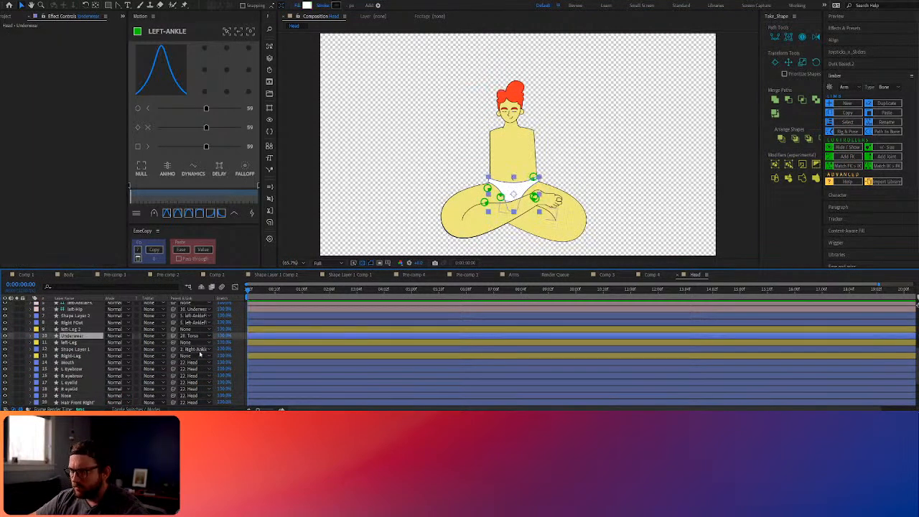
pyautogui.click(118, 6)
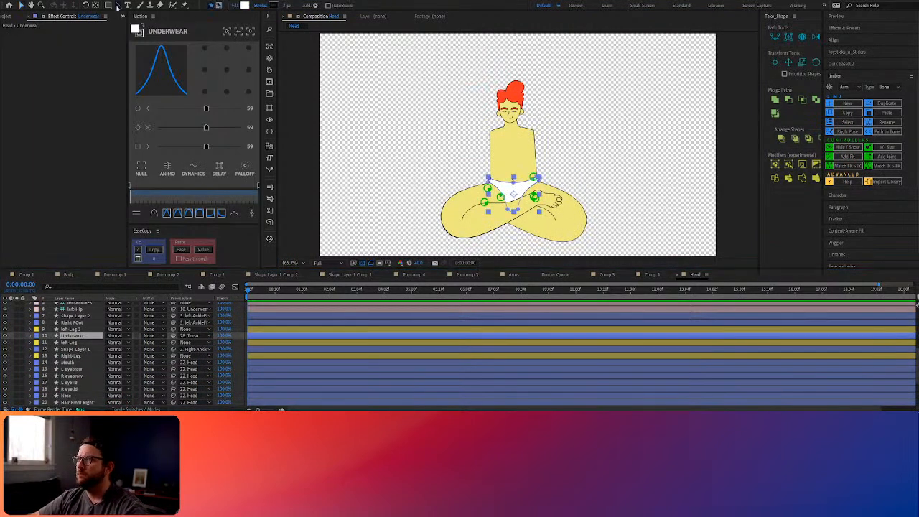
pyautogui.scroll(1, 501, 186)
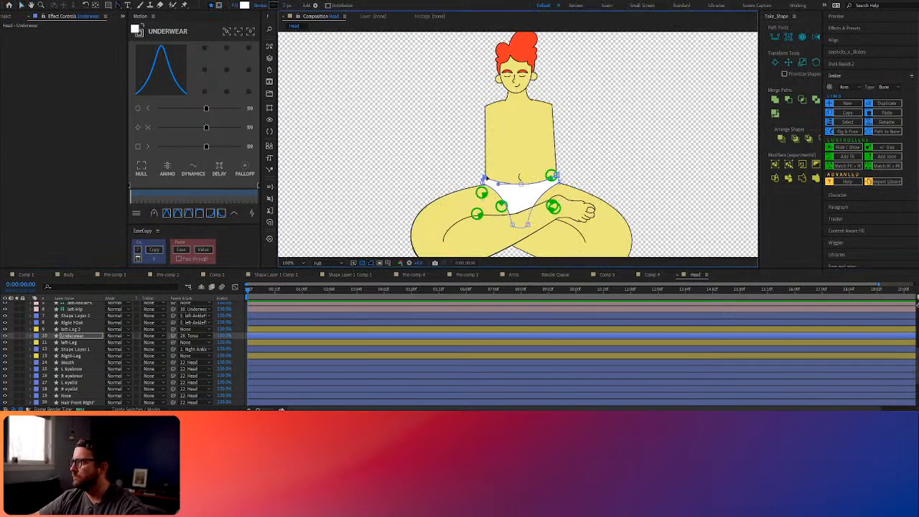
pyautogui.click(789, 38)
pyautogui.press('u')
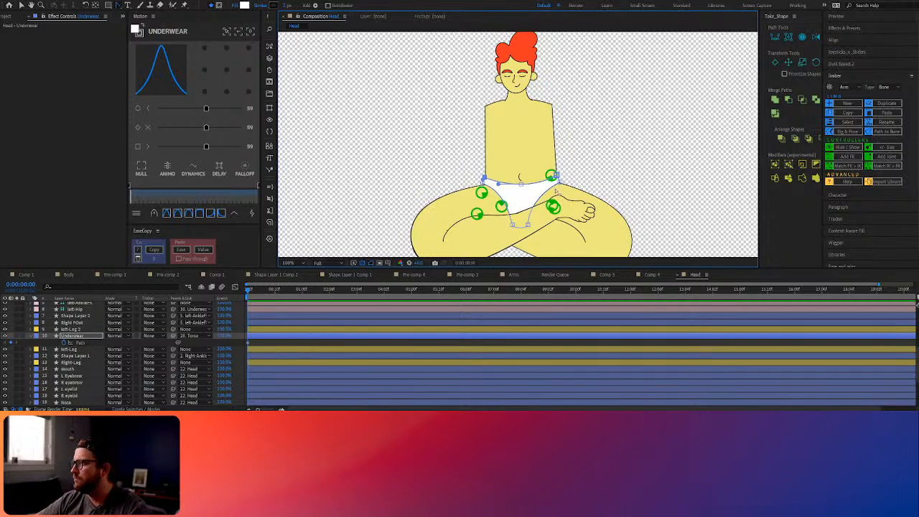
# At 0:00:00:02, nudge the Underwear path's waist and leg-opening corner points to line up with the torso and thighs
pyautogui.scroll(2, 540, 192)
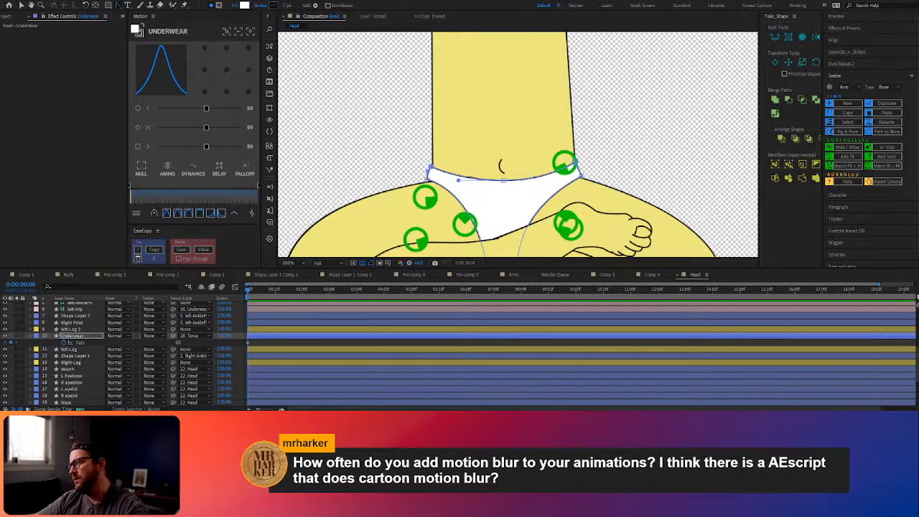
pyautogui.scroll(5, 345, 345)
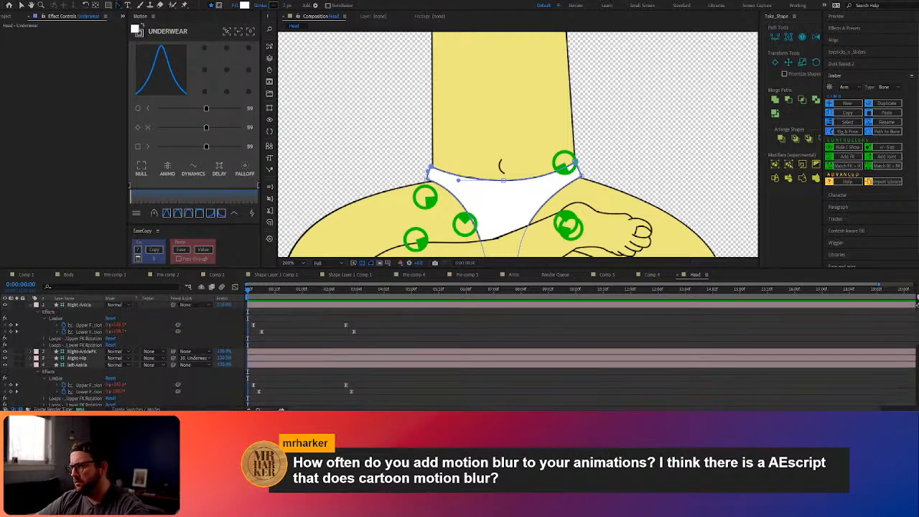
pyautogui.click(253, 289)
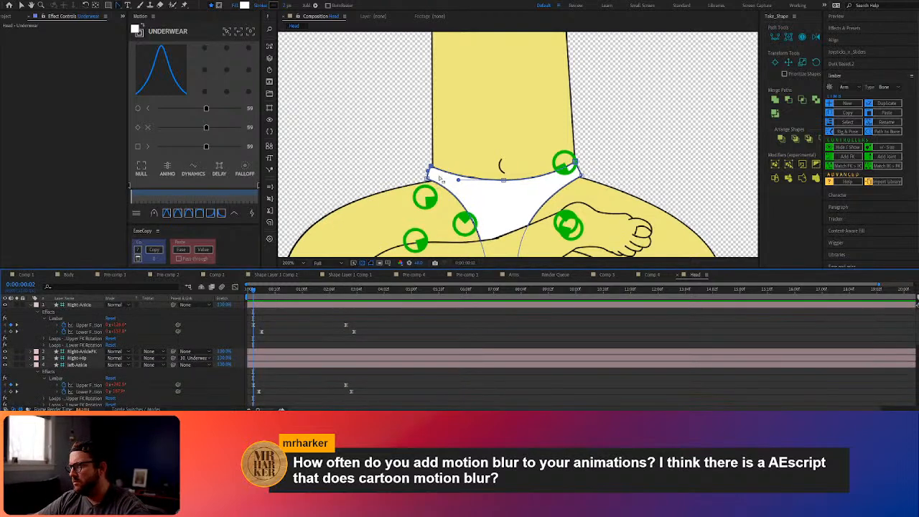
pyautogui.scroll(3, 441, 180)
pyautogui.moveTo(415, 182); pyautogui.dragTo(418, 186)
pyautogui.moveTo(724, 176); pyautogui.dragTo(720, 179)
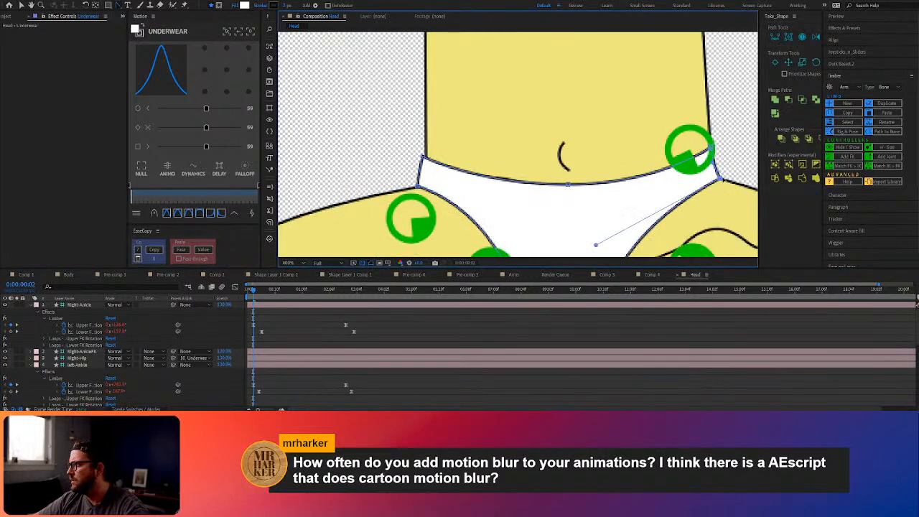
pyautogui.moveTo(420, 156); pyautogui.dragTo(424, 155)
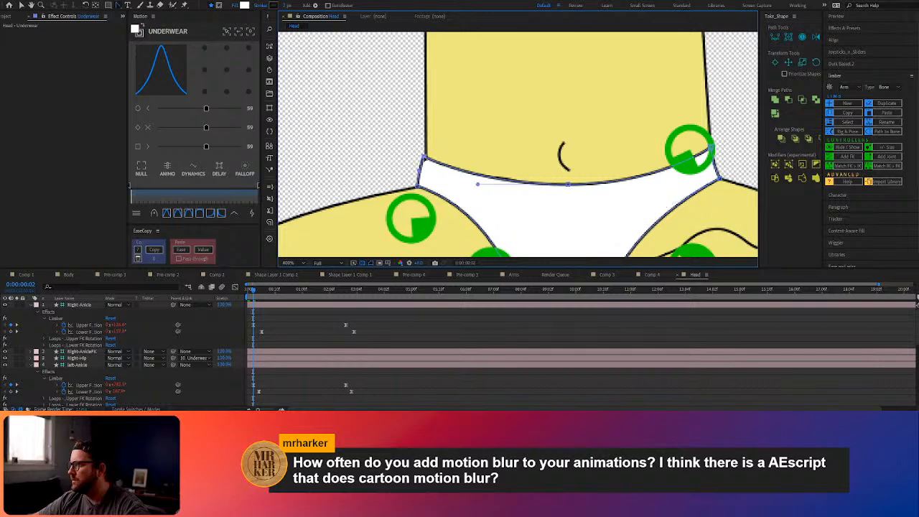
# Check the start of the motion and delete the Underwear layer's Path keyframe at 0:00:00:00
pyautogui.press('/')
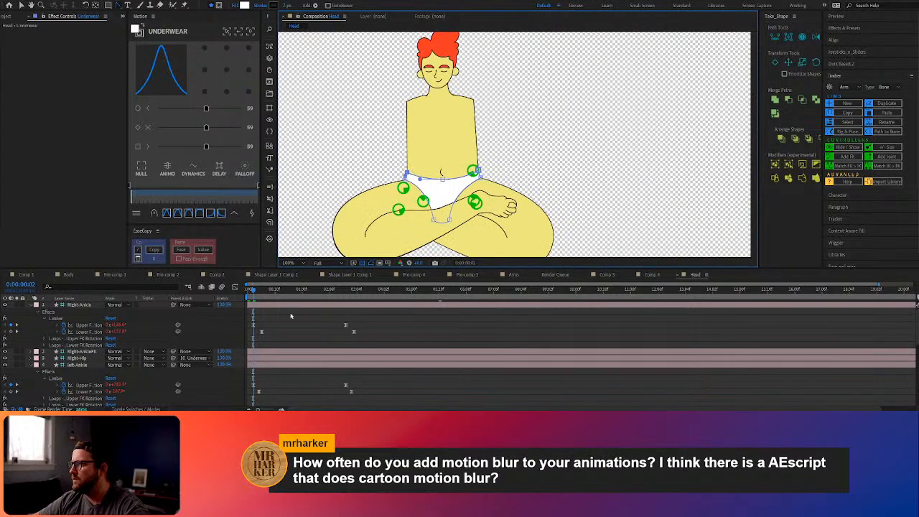
pyautogui.click(279, 290)
pyautogui.moveTo(279, 290); pyautogui.dragTo(252, 294)
pyautogui.scroll(-5, 284, 321)
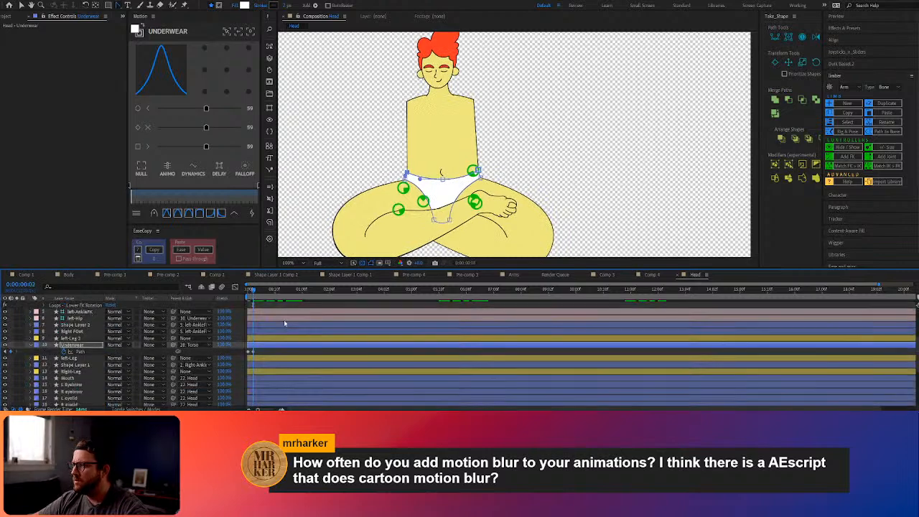
pyautogui.moveTo(249, 333); pyautogui.dragTo(233, 327)
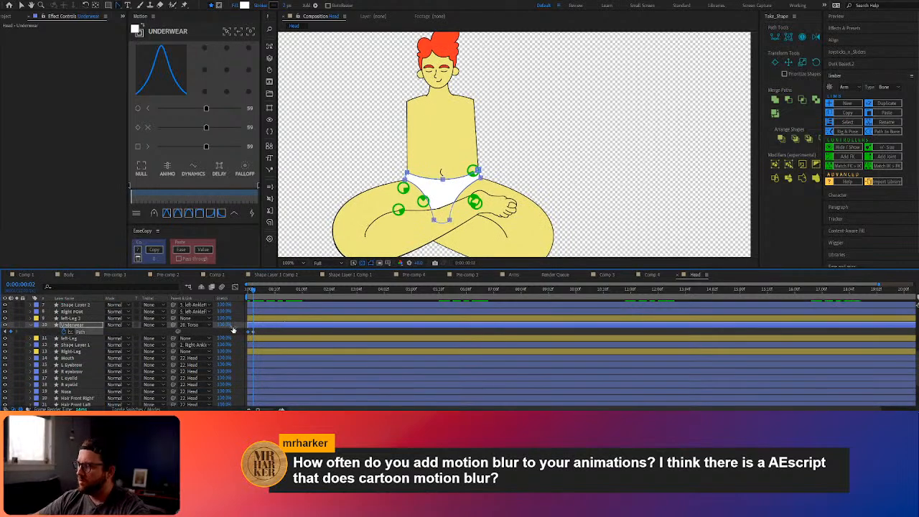
pyautogui.press('Delete')
# At 0:00:03:00, lower the Underwear path's waist corner near the foot and raise the waistband's middle point into a shallower curve
pyautogui.scroll(4, 262, 327)
pyautogui.moveTo(255, 295); pyautogui.dragTo(349, 300)
pyautogui.scroll(1, 444, 98)
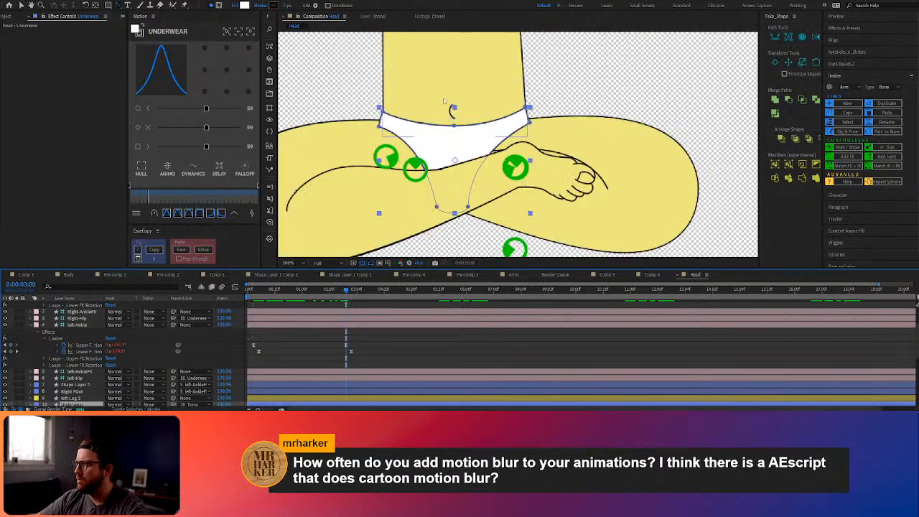
pyautogui.scroll(1, 443, 98)
pyautogui.click(466, 153)
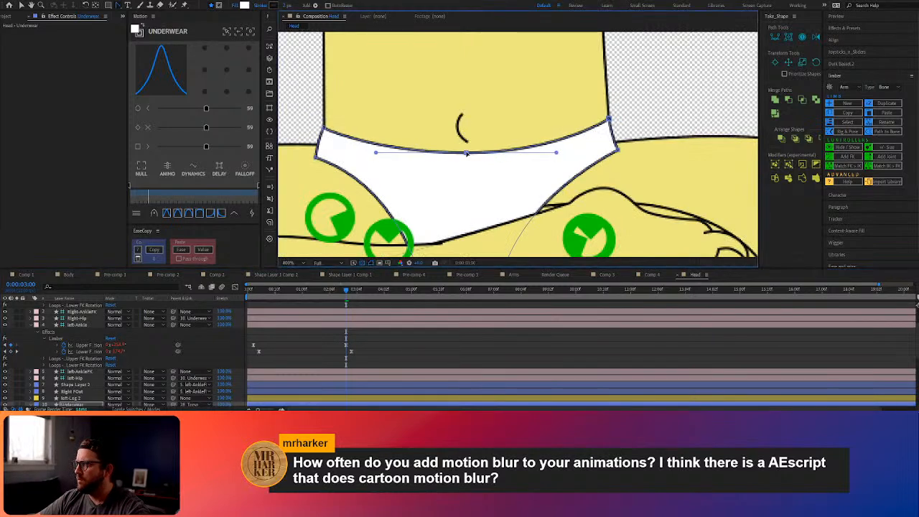
pyautogui.moveTo(466, 153); pyautogui.dragTo(464, 122)
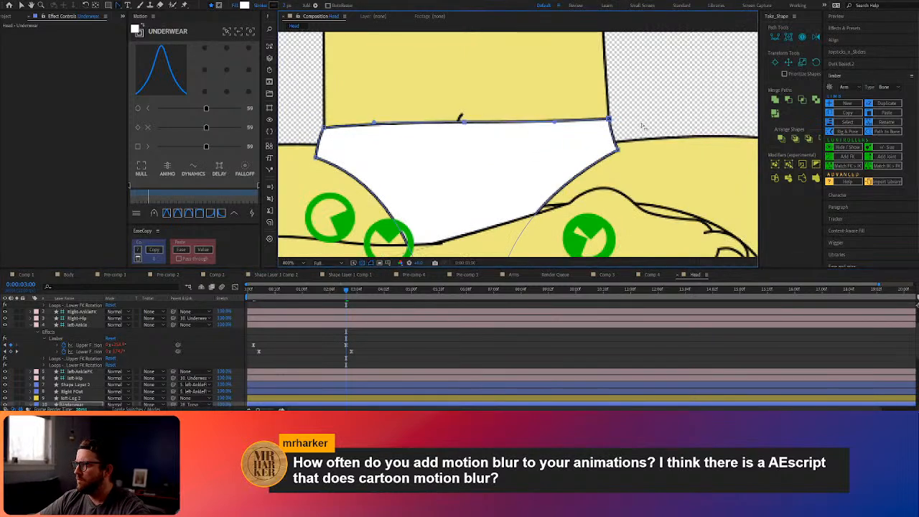
pyautogui.moveTo(610, 118); pyautogui.dragTo(609, 127)
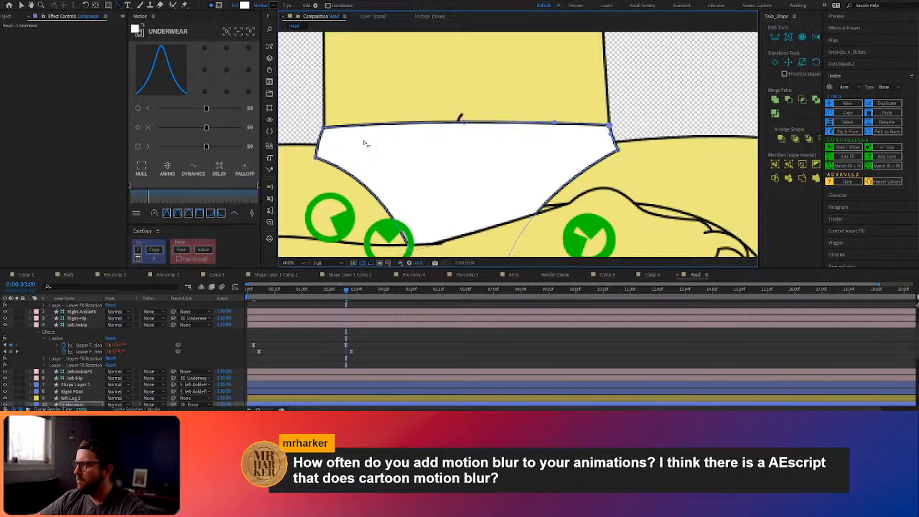
pyautogui.click(323, 129)
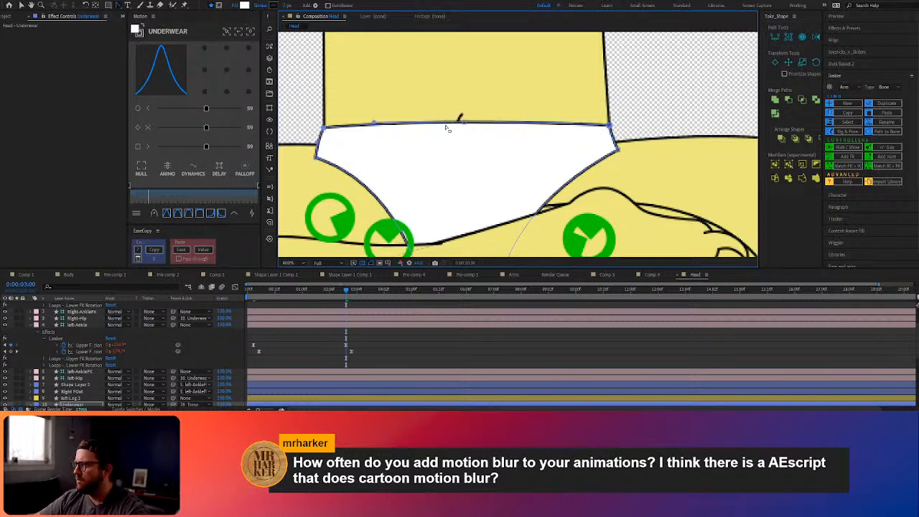
pyautogui.moveTo(464, 123); pyautogui.dragTo(464, 143)
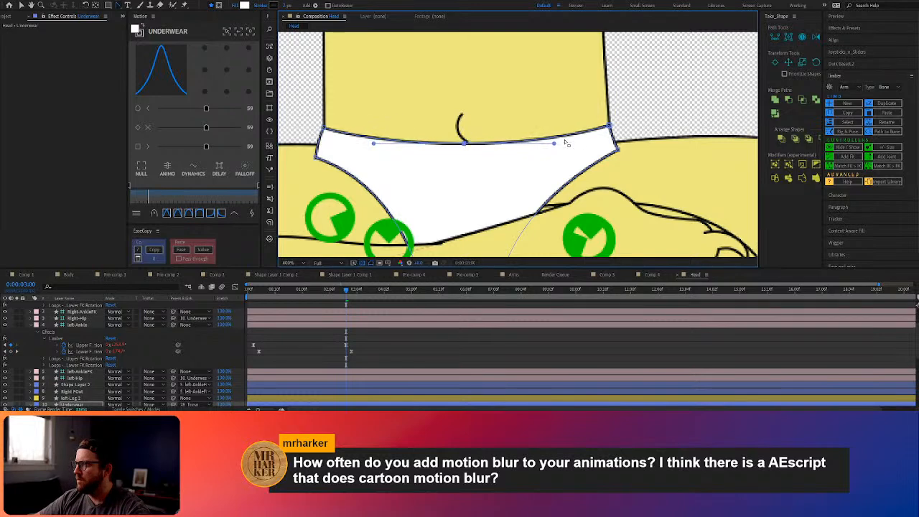
# Raise the Underwear path's two outer leg-opening points at 0:00:03:00 and spread them outward to meet the thighs
pyautogui.click(616, 148)
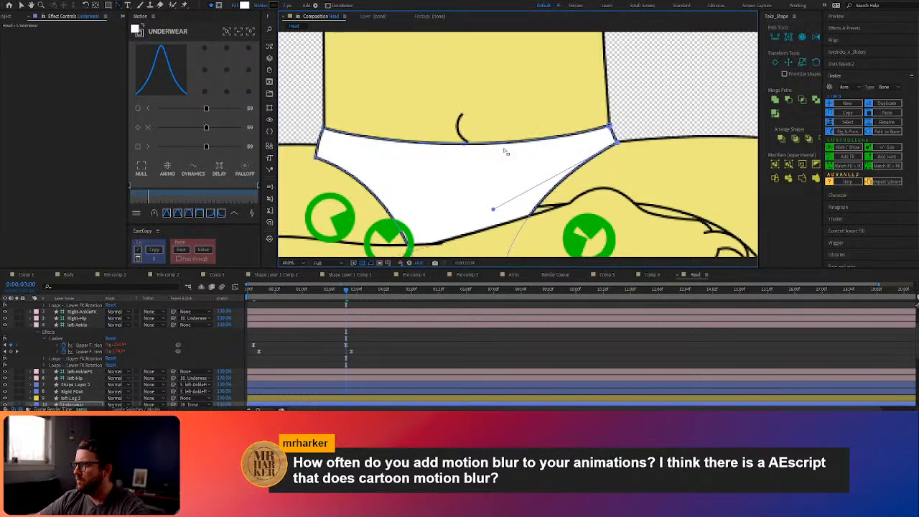
pyautogui.moveTo(316, 158); pyautogui.dragTo(316, 146)
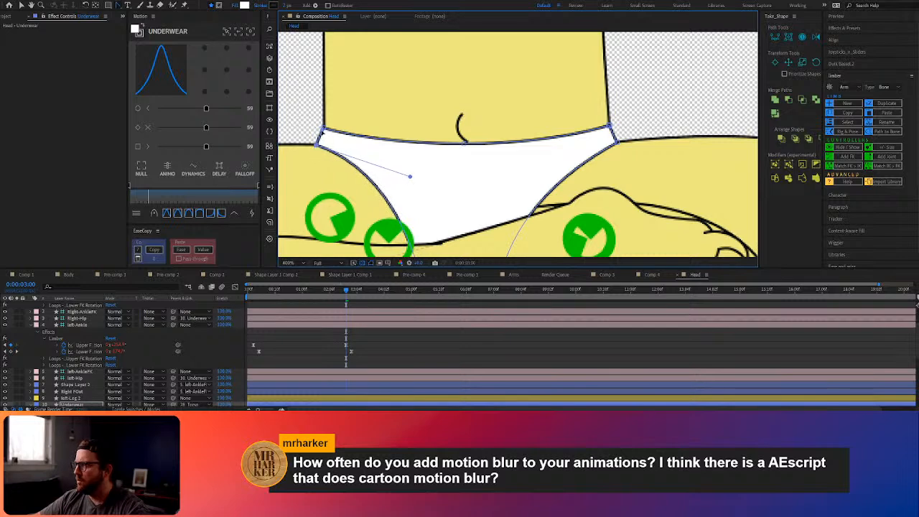
pyautogui.click(615, 140)
pyautogui.moveTo(617, 142); pyautogui.dragTo(622, 141)
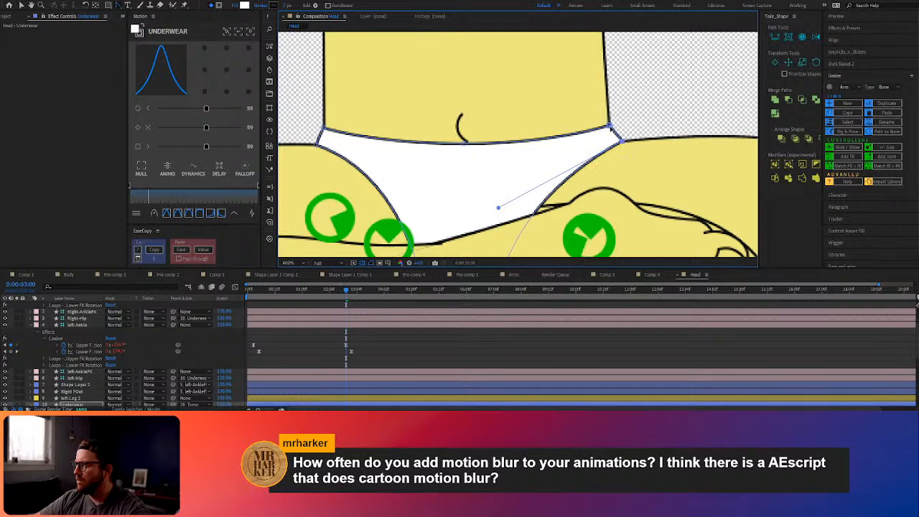
pyautogui.moveTo(319, 146); pyautogui.dragTo(310, 144)
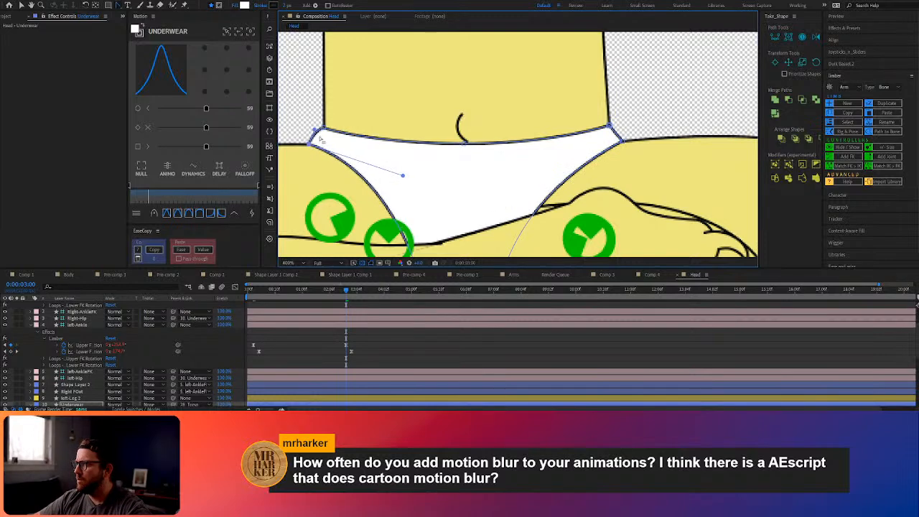
pyautogui.scroll(-2, 459, 168)
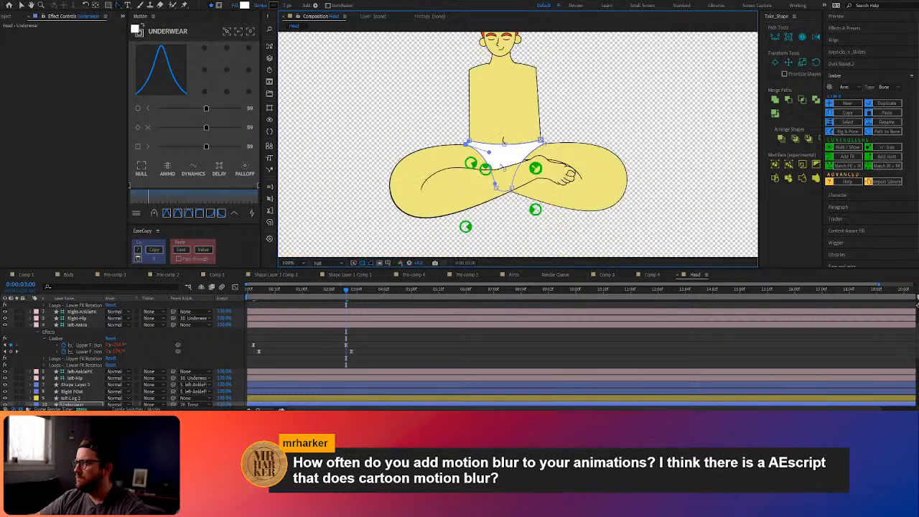
# Preview the underwear animation from the first frame with the layer deselected
pyautogui.moveTo(347, 294); pyautogui.dragTo(247, 292)
pyautogui.click(432, 347)
pyautogui.press('space')
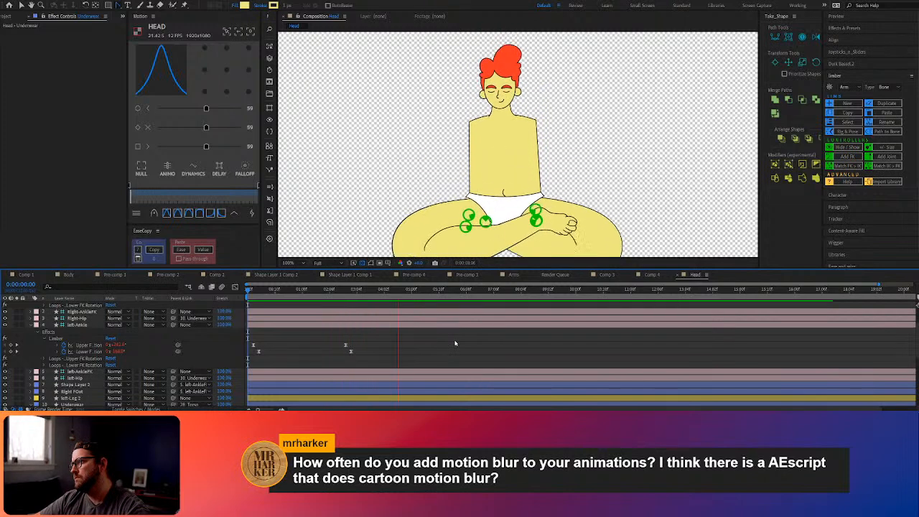
pyautogui.press('space')
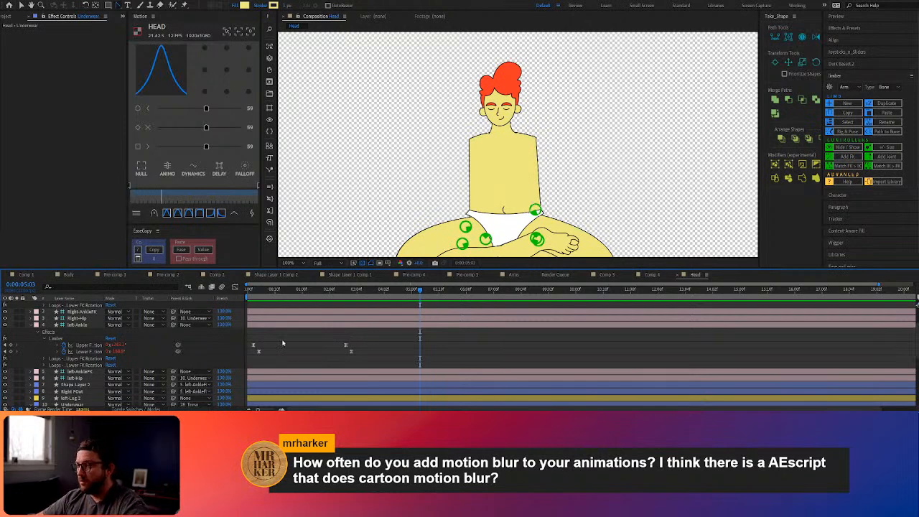
# Ease the Underwear layer's Path keyframes at 0:00:00:02 and 0:00:03:00
pyautogui.scroll(1, 237, 361)
pyautogui.scroll(1, 266, 363)
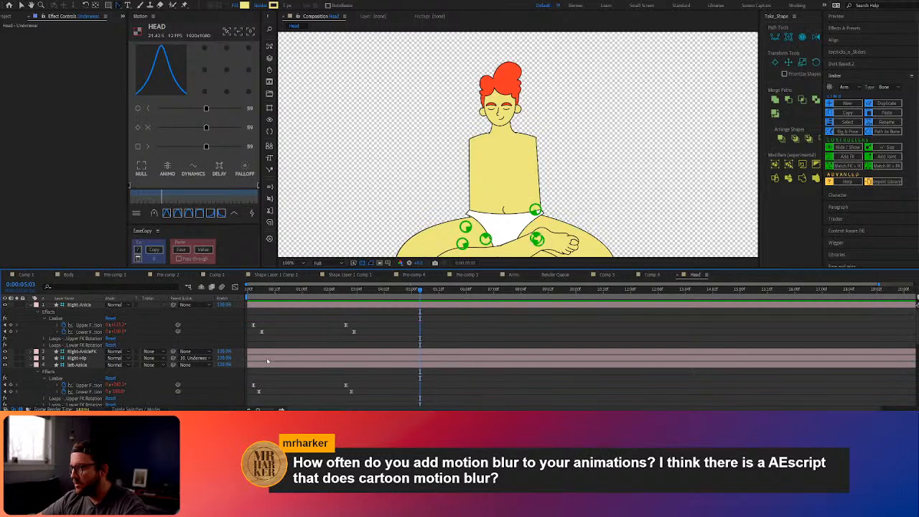
pyautogui.scroll(-5, 267, 361)
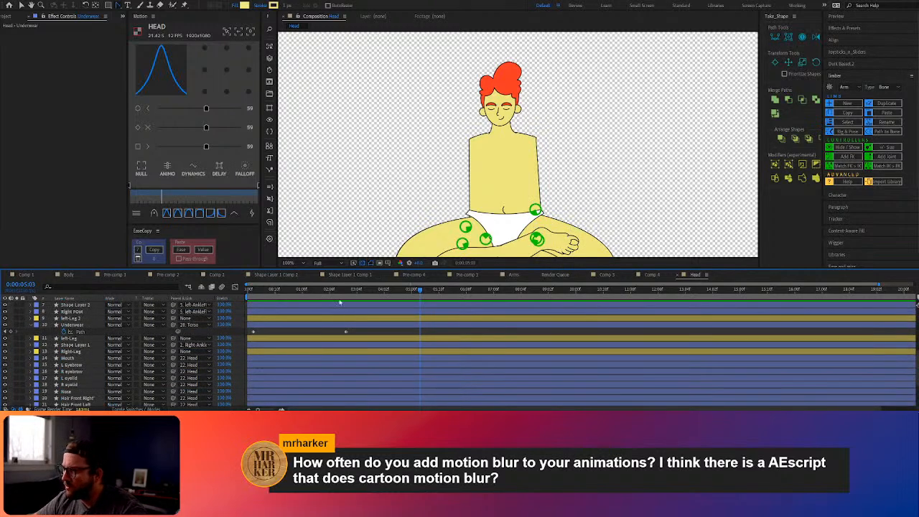
pyautogui.moveTo(339, 291); pyautogui.dragTo(252, 298)
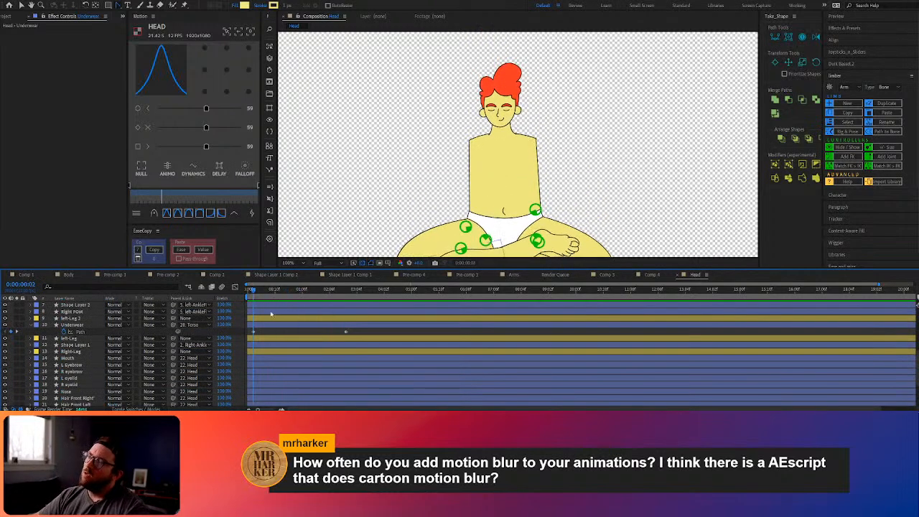
pyautogui.click(354, 332)
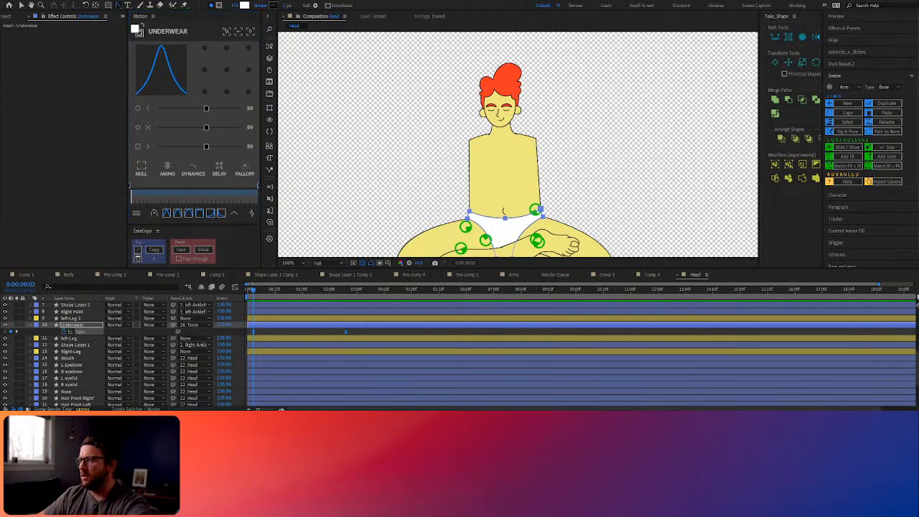
# Fit the composition to the viewer and preview the eased underwear motion from the first frame
pyautogui.hotkey('shift', '/')
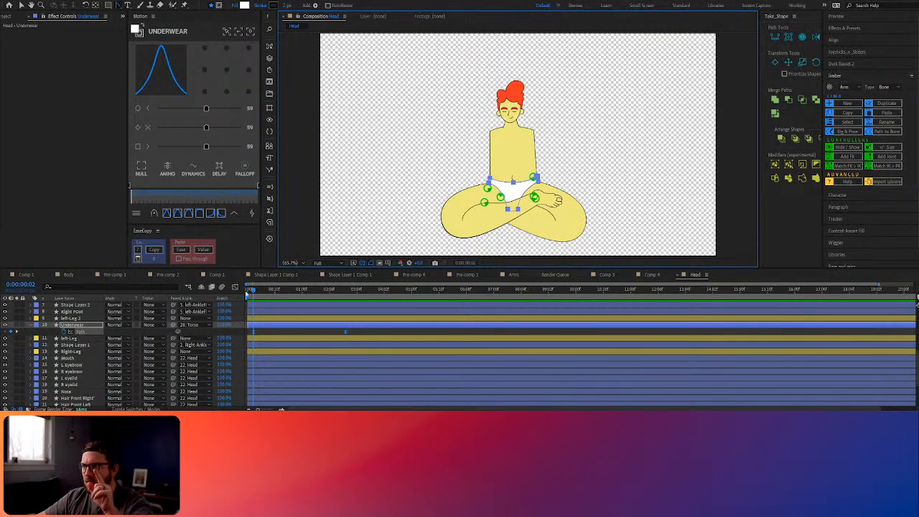
pyautogui.moveTo(247, 294); pyautogui.dragTo(224, 297)
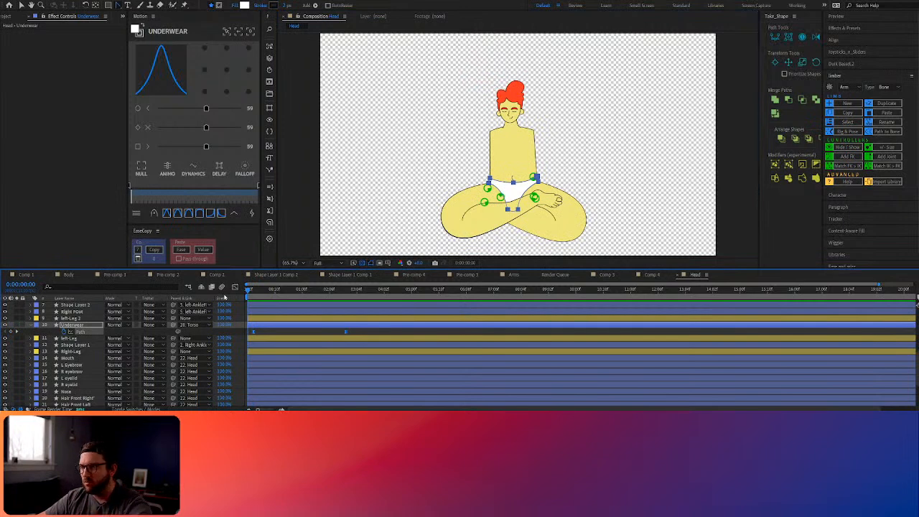
pyautogui.press('space')
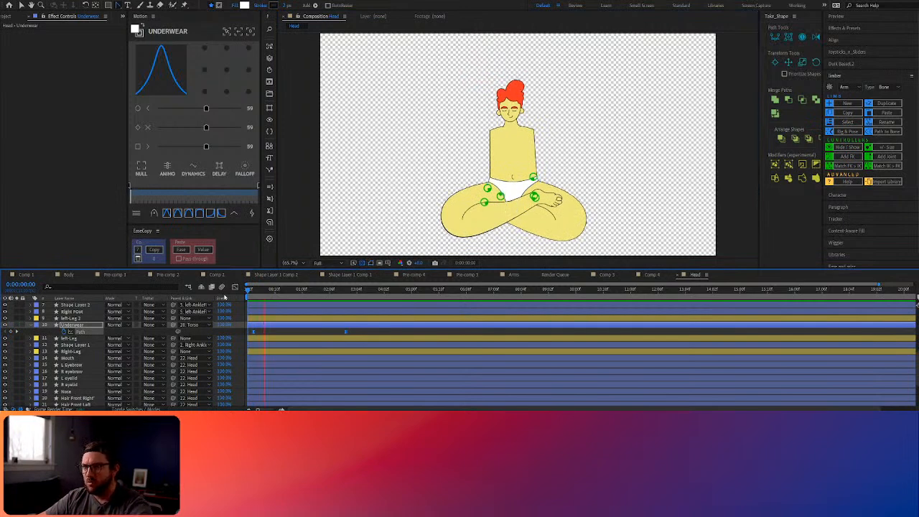
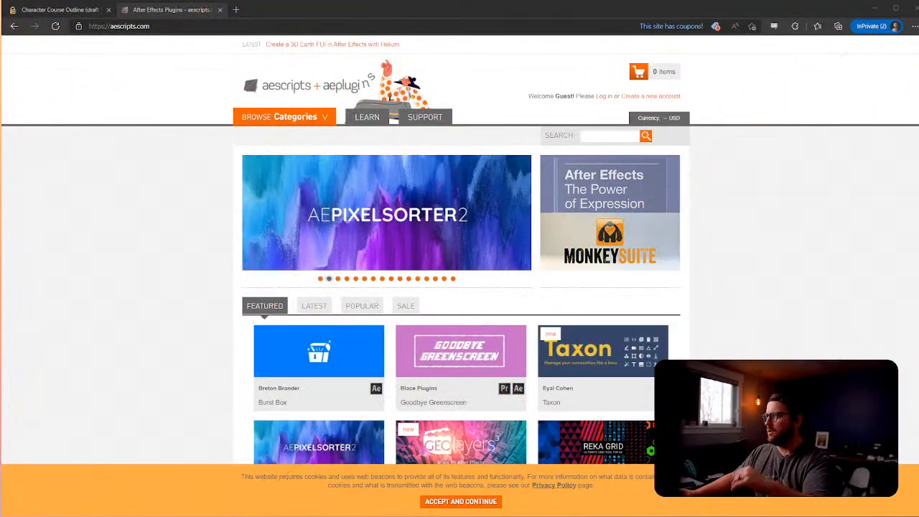
# Search aescripts.com for "cartoon moblur" and open the Cartoon Moblur product page
pyautogui.click(595, 138)
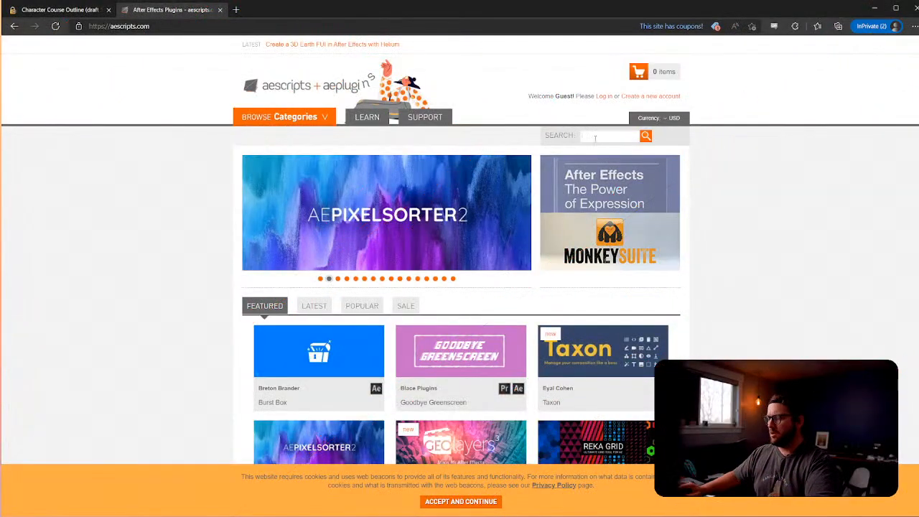
pyautogui.write('cartoon mobi')
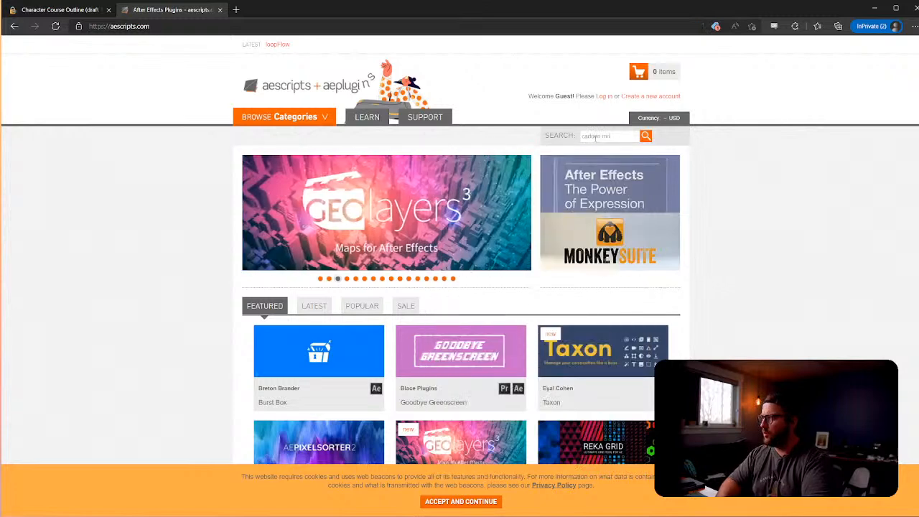
pyautogui.write('ur')
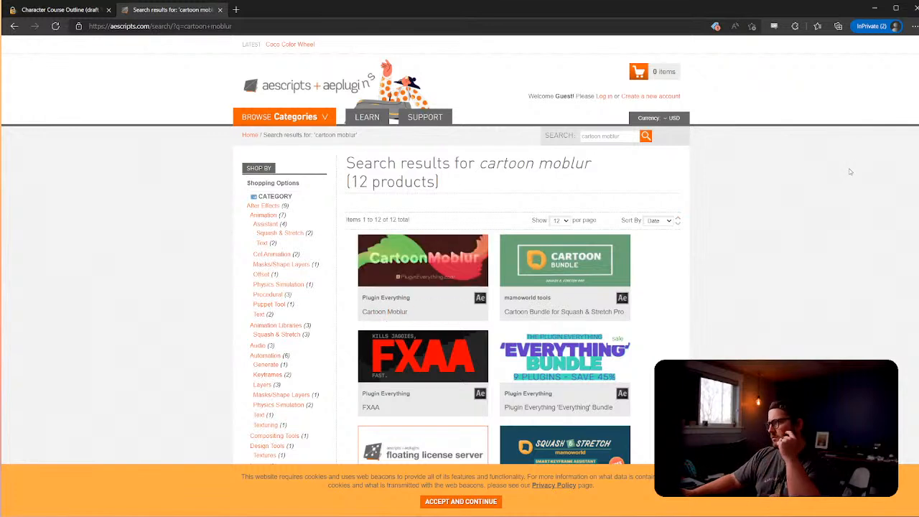
pyautogui.moveTo(417, 255)
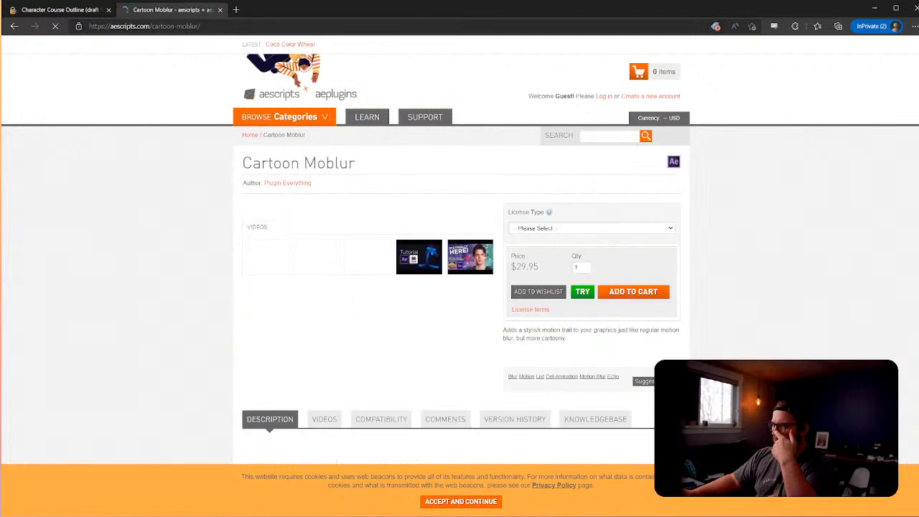
# Play the Cartoon Moblur Promo video muted and skip ahead through it to the effect demonstration around 0:46
pyautogui.scroll(-4, 777, 286)
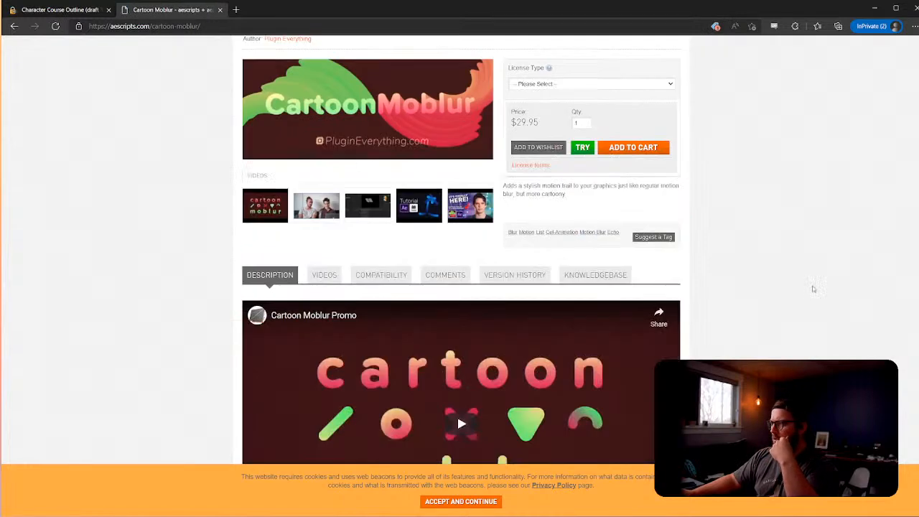
pyautogui.click(463, 287)
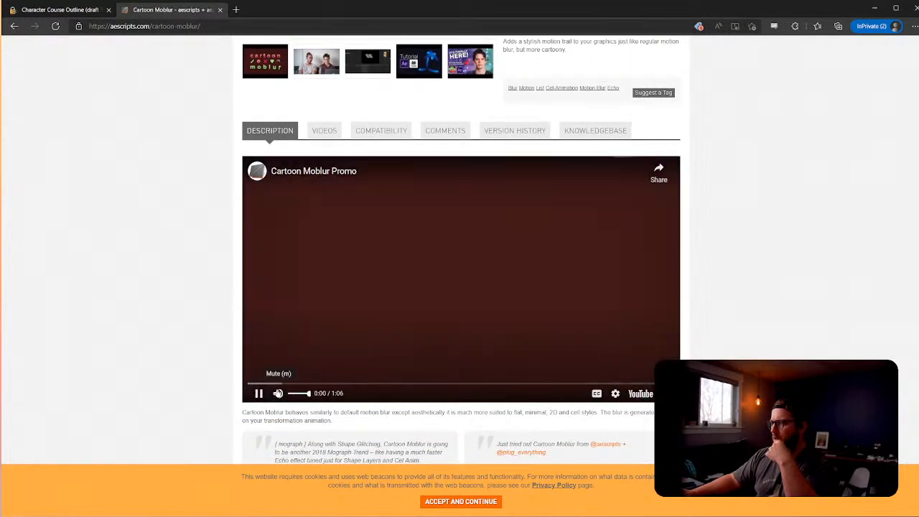
pyautogui.click(279, 395)
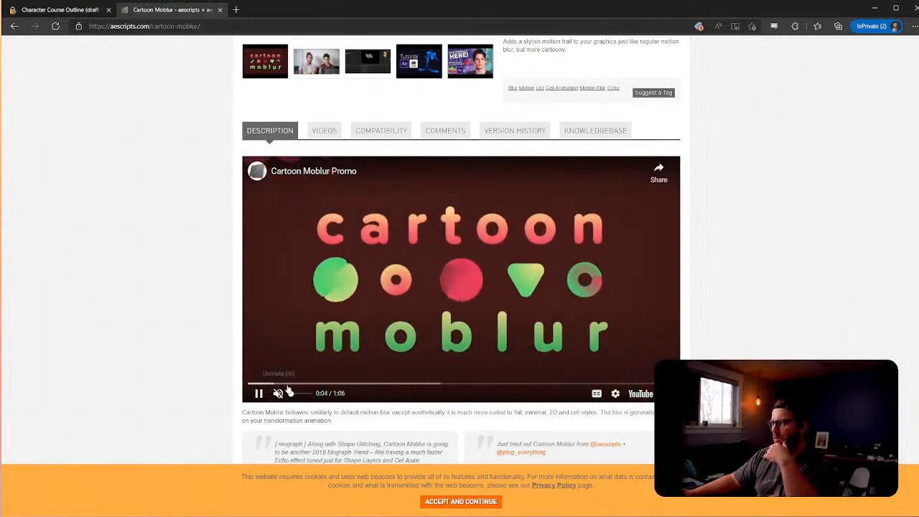
pyautogui.click(335, 384)
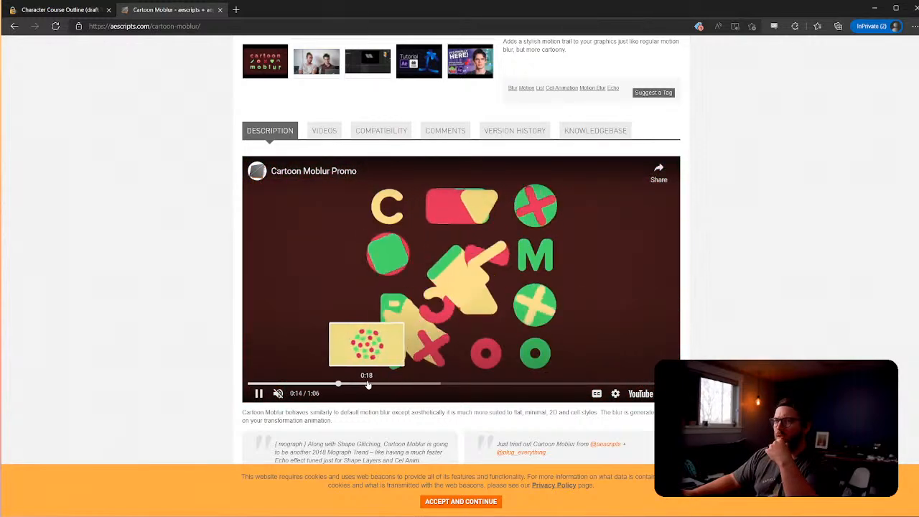
pyautogui.click(381, 385)
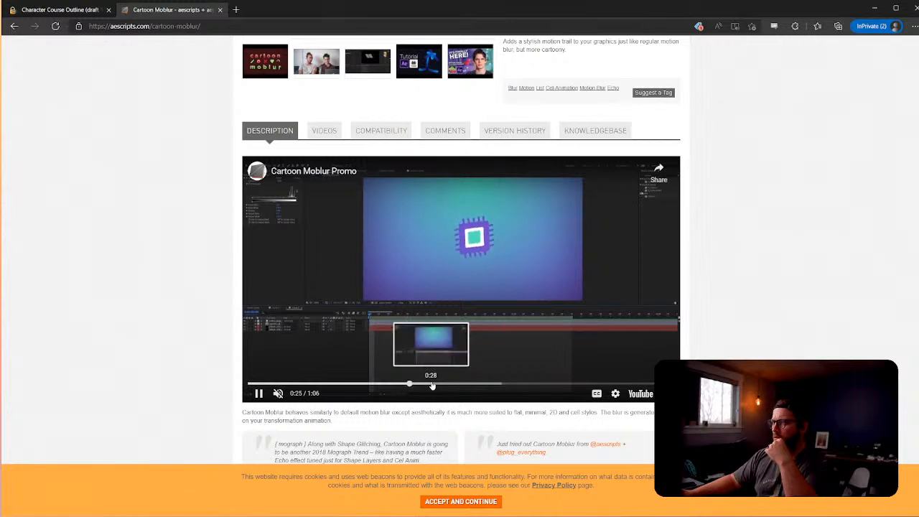
pyautogui.click(432, 385)
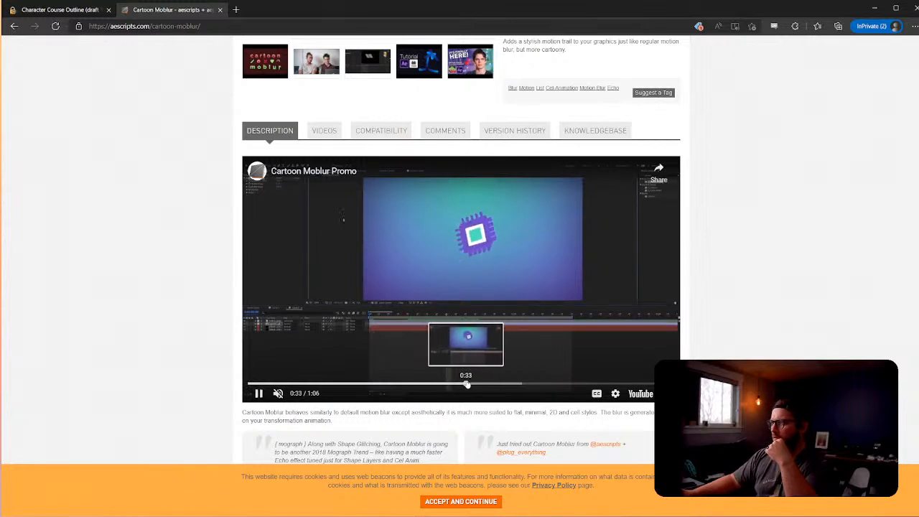
pyautogui.click(507, 385)
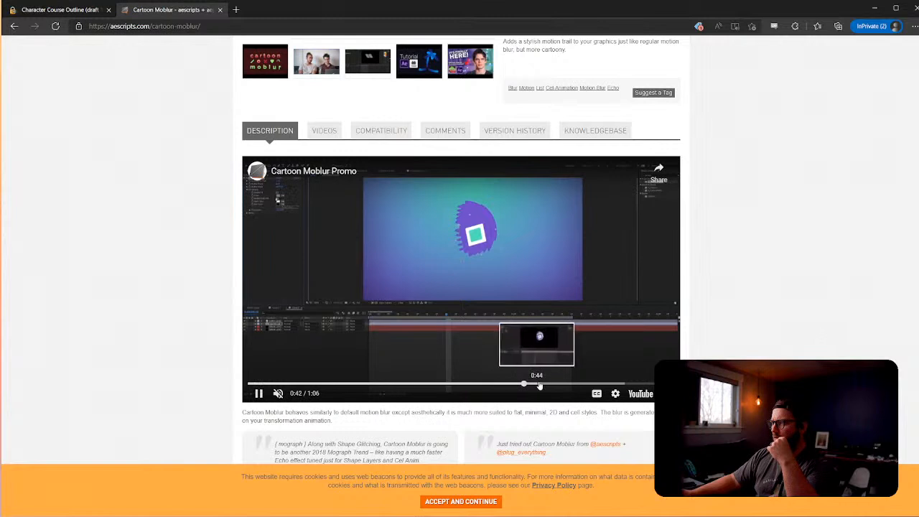
pyautogui.click(541, 386)
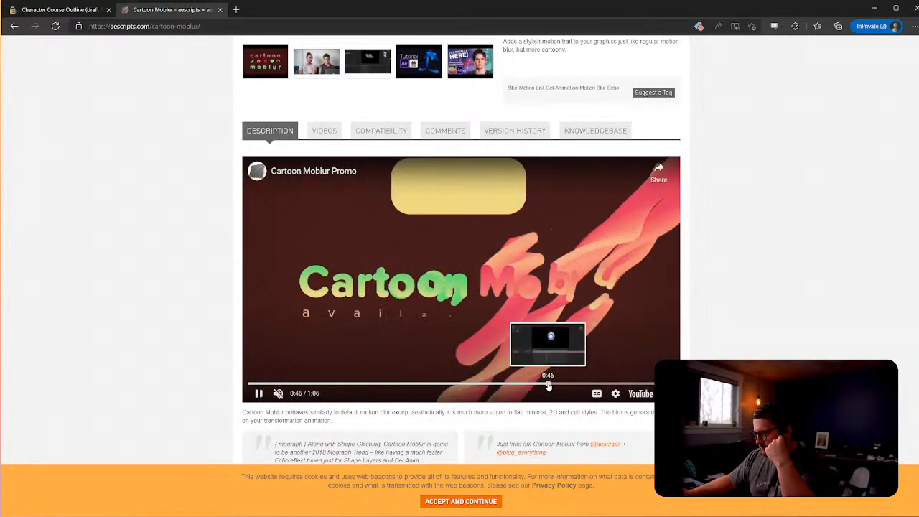
pyautogui.click(548, 385)
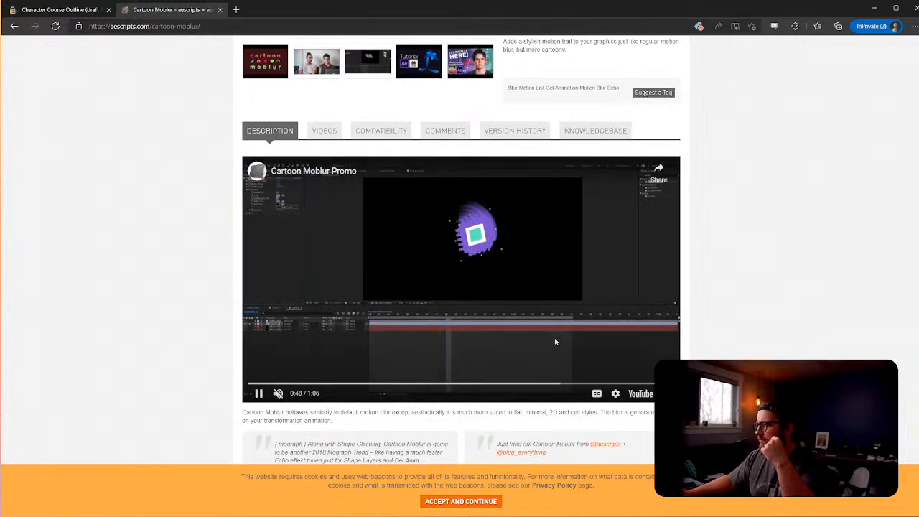
# Pause the promo on the effect settings, view it full screen, and return to the product page
pyautogui.click(555, 341)
pyautogui.click(666, 393)
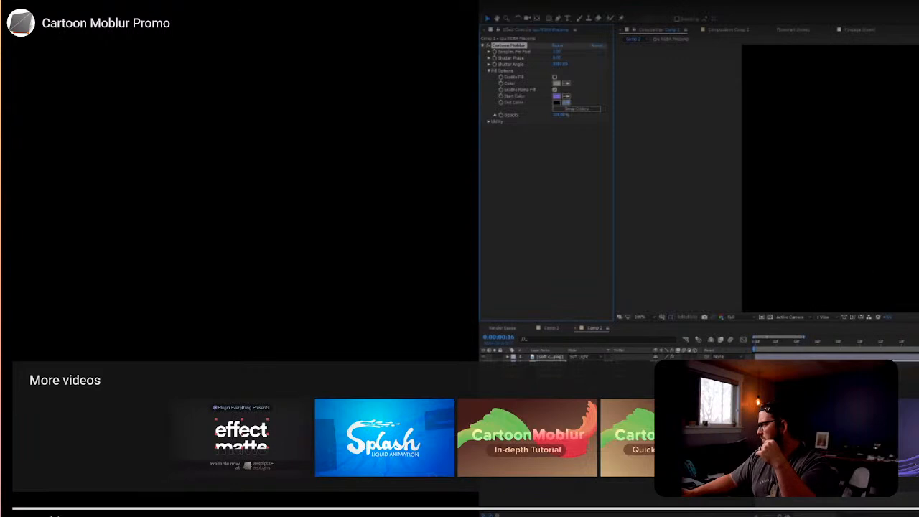
pyautogui.press('space')
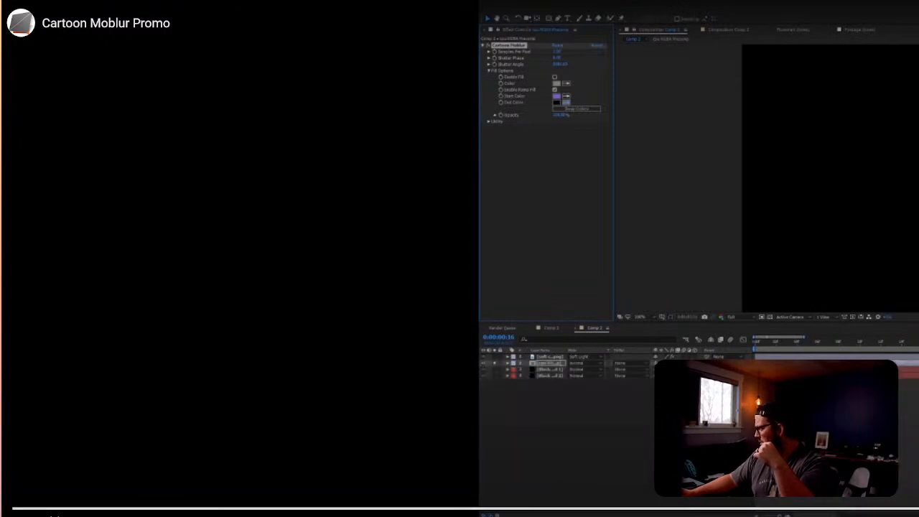
pyautogui.press('space')
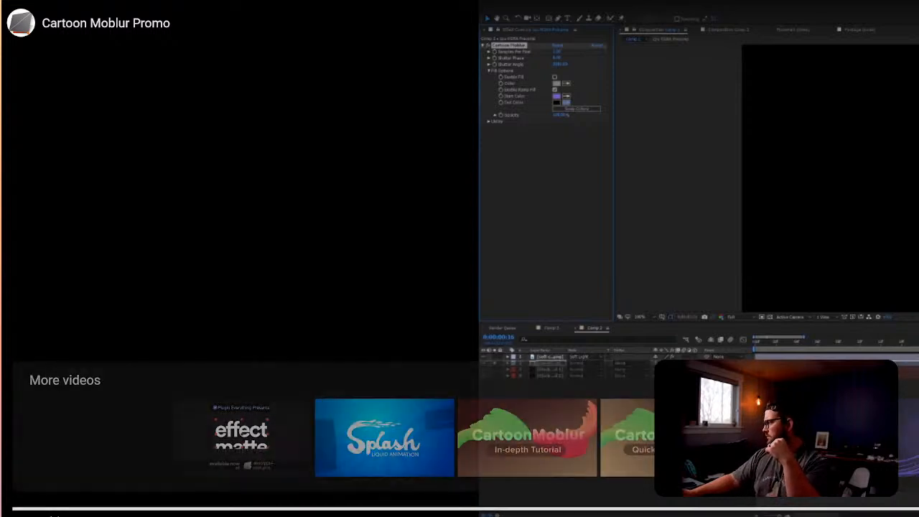
pyautogui.press('Escape')
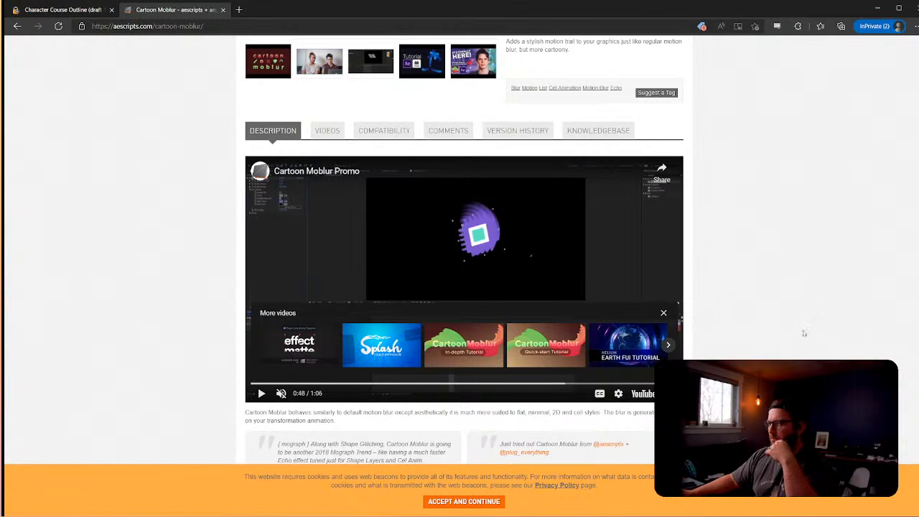
# Examine the Cartoon Moblur suggested uses, 3D layer examples and remaining product details down to the related products
pyautogui.scroll(-8, 804, 333)
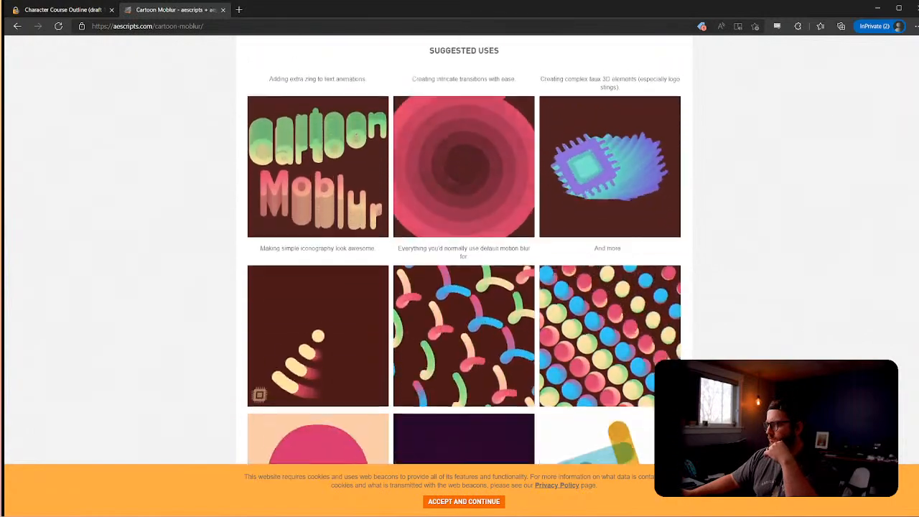
pyautogui.scroll(-3, 464, 252)
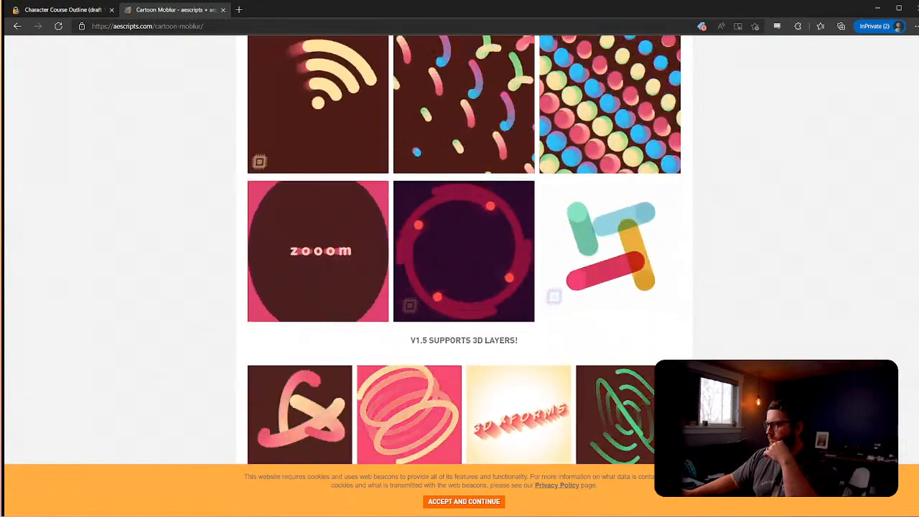
pyautogui.scroll(-1, 464, 251)
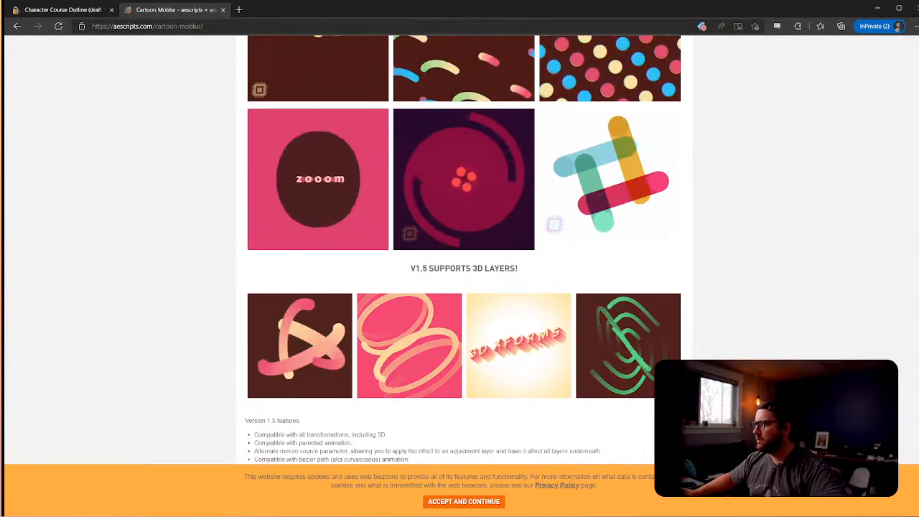
pyautogui.scroll(1, 319, 178)
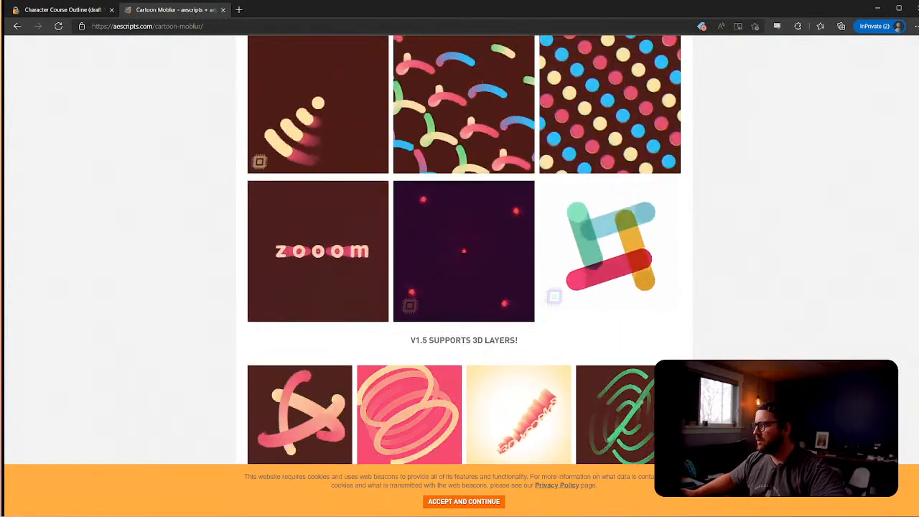
pyautogui.scroll(2, 318, 179)
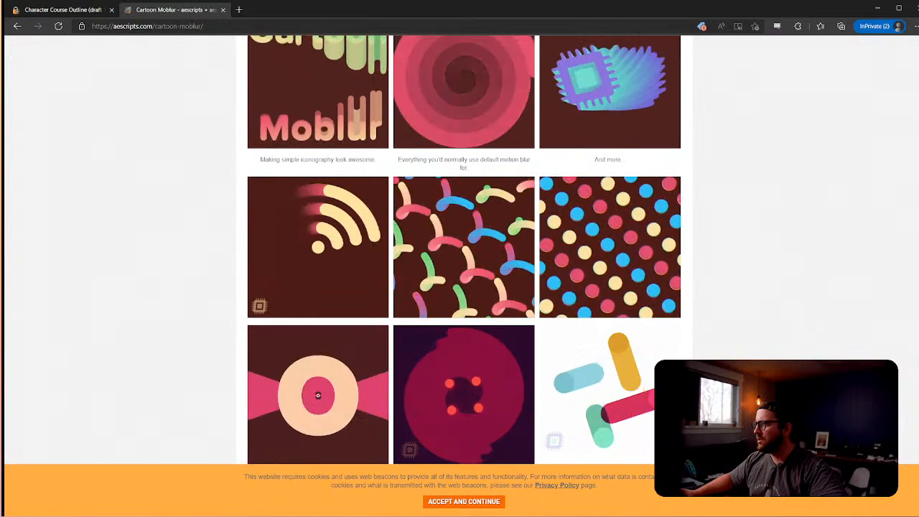
pyautogui.scroll(-1, 578, 453)
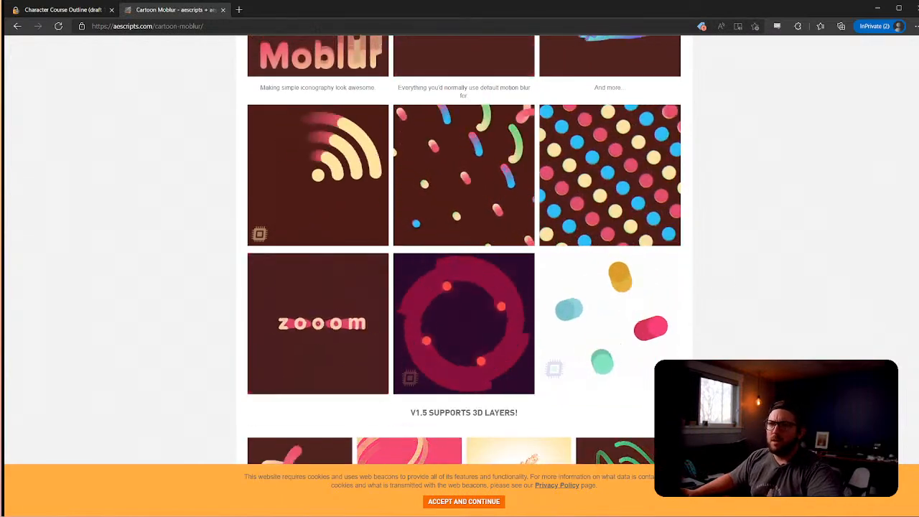
pyautogui.scroll(2, 622, 352)
pyautogui.scroll(4, 622, 352)
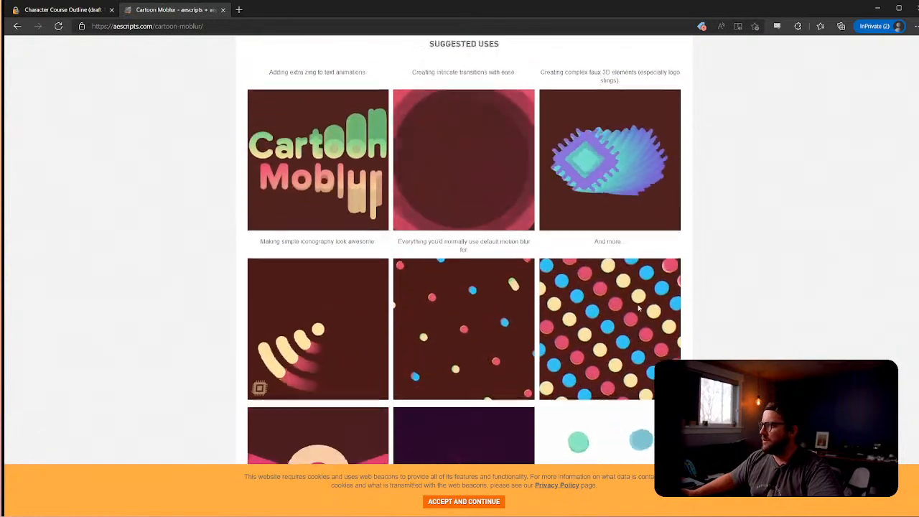
pyautogui.scroll(-3, 558, 400)
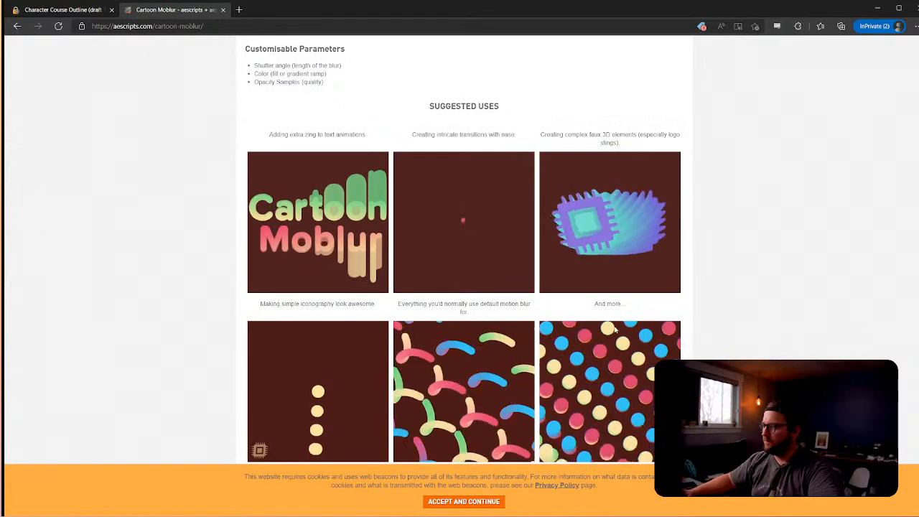
pyautogui.scroll(-11, 689, 352)
pyautogui.scroll(-7, 690, 352)
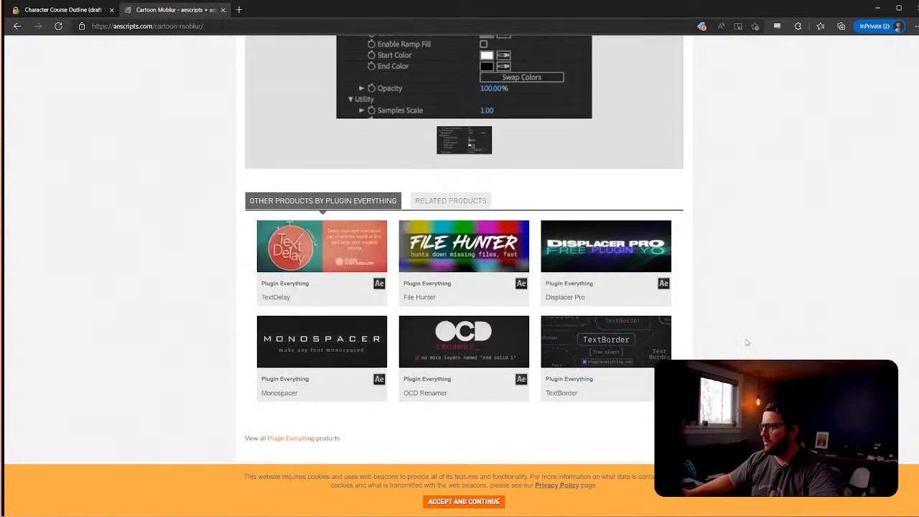
# Open the Plugin Everything author page and show the Deep Glow slide in its featured banner
pyautogui.scroll(20, 755, 337)
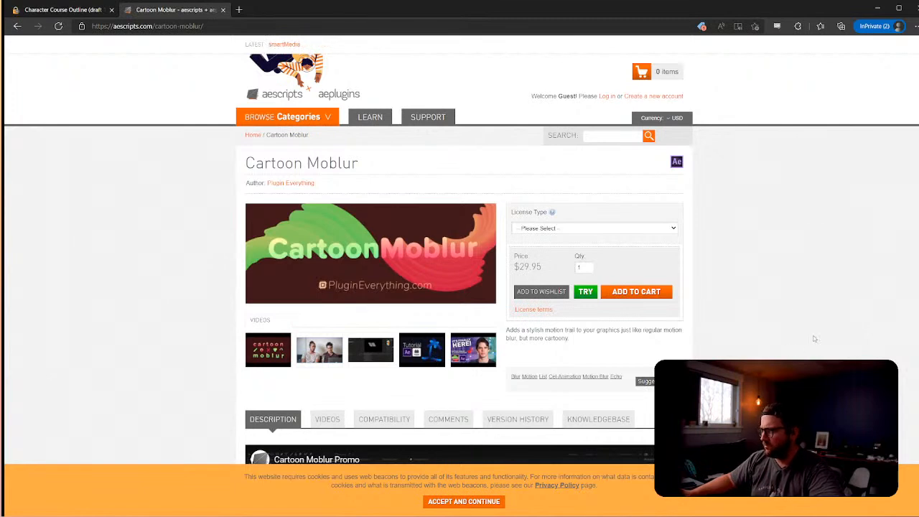
pyautogui.scroll(-2, 815, 338)
pyautogui.scroll(2, 815, 338)
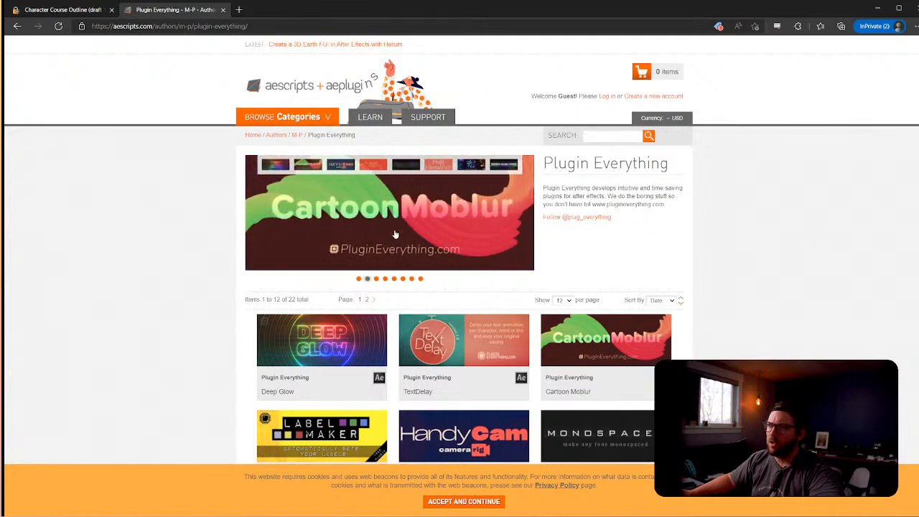
pyautogui.click(359, 279)
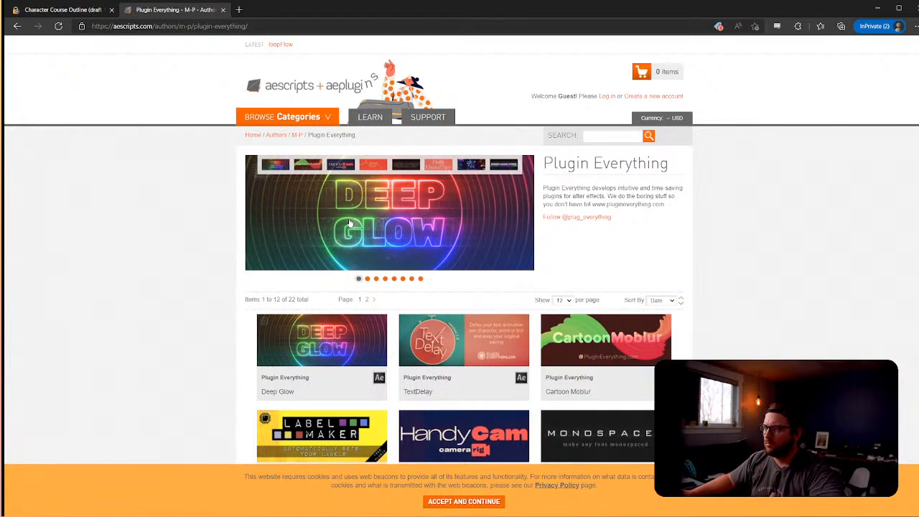
# Browse Plugin Everything's plugin listings, including the second page of products
pyautogui.scroll(-3, 460, 237)
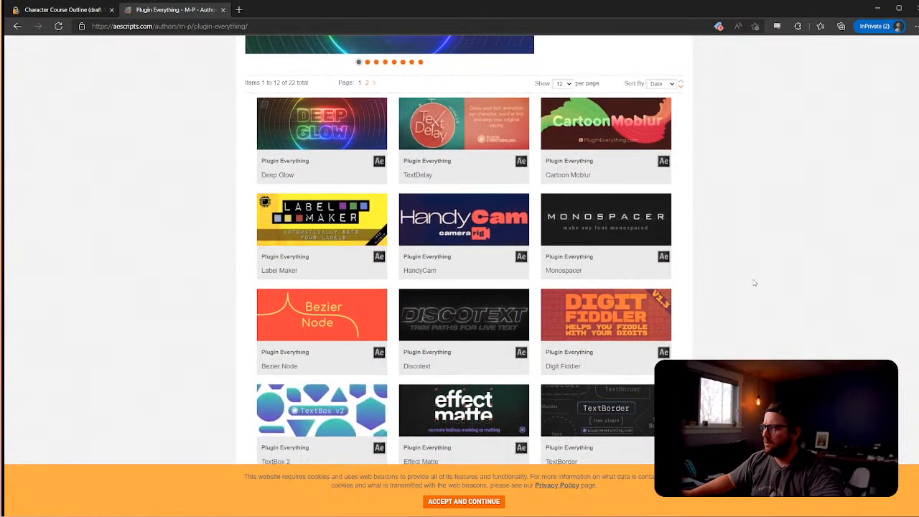
pyautogui.scroll(-1, 754, 283)
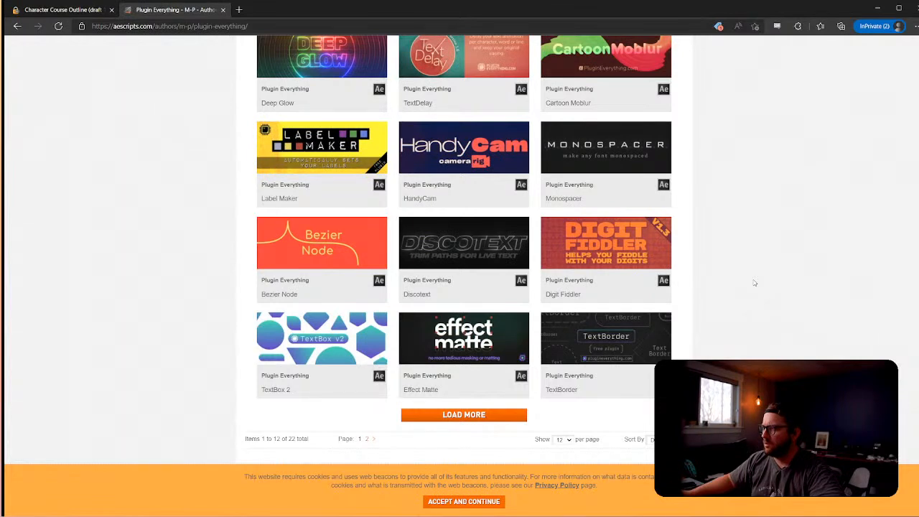
pyautogui.click(463, 414)
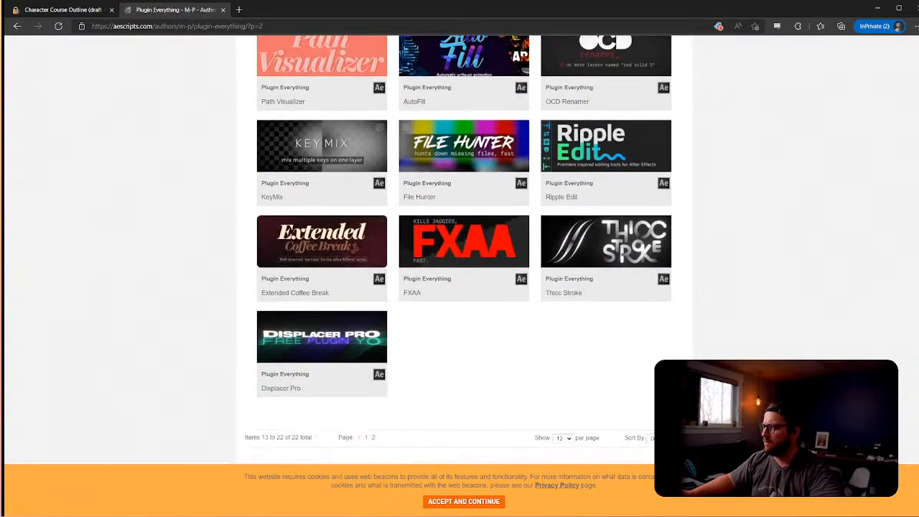
pyautogui.scroll(2, 464, 251)
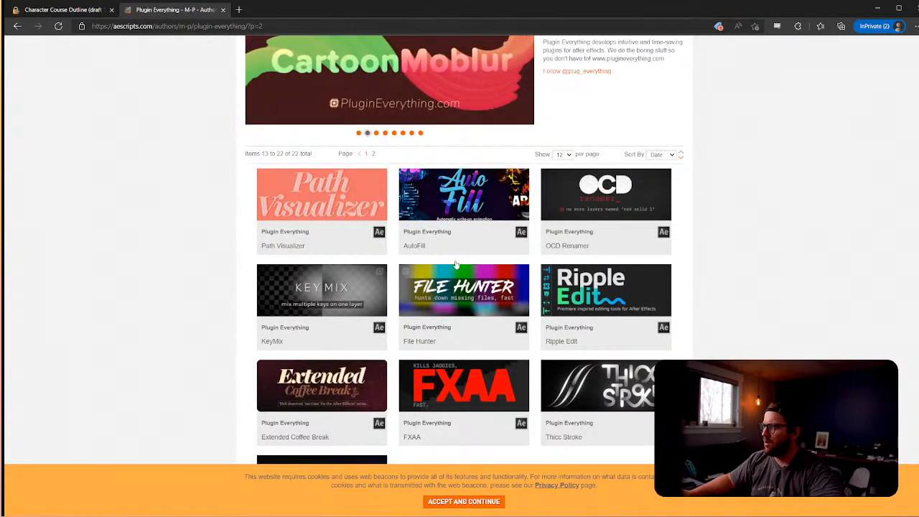
pyautogui.moveTo(464, 218)
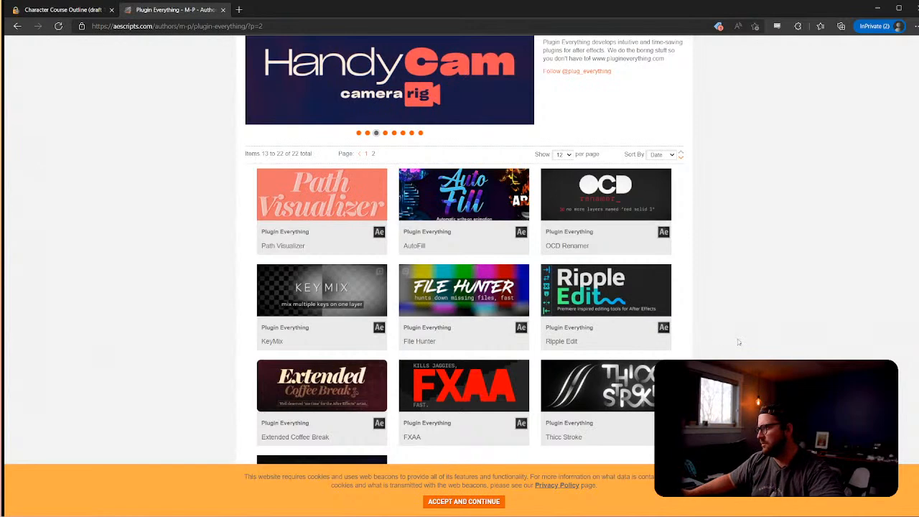
pyautogui.scroll(-1, 732, 314)
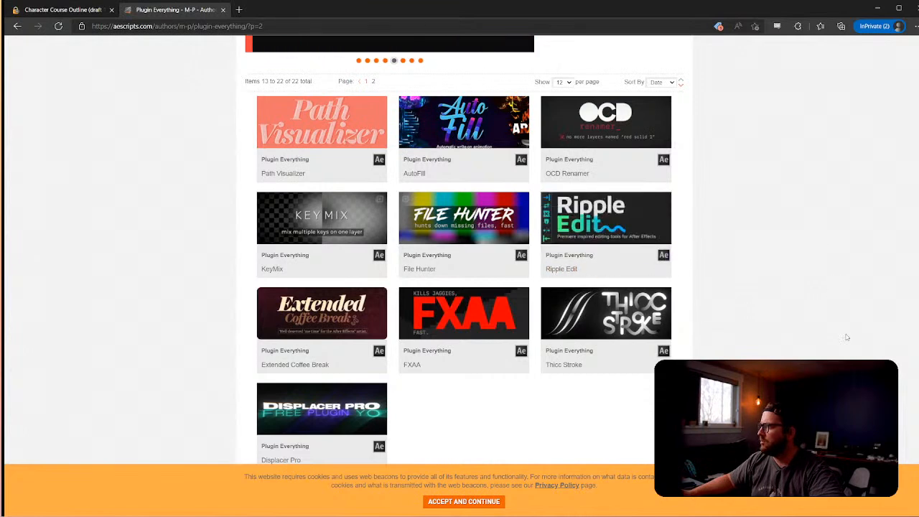
# Browse the rest of the second listing page and the first page of Plugin Everything products down to its end
pyautogui.scroll(-1, 845, 338)
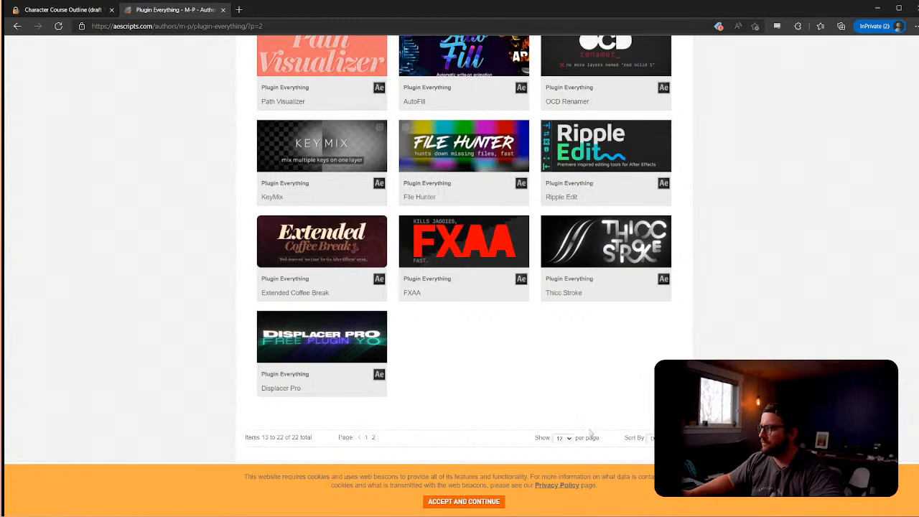
pyautogui.click(366, 440)
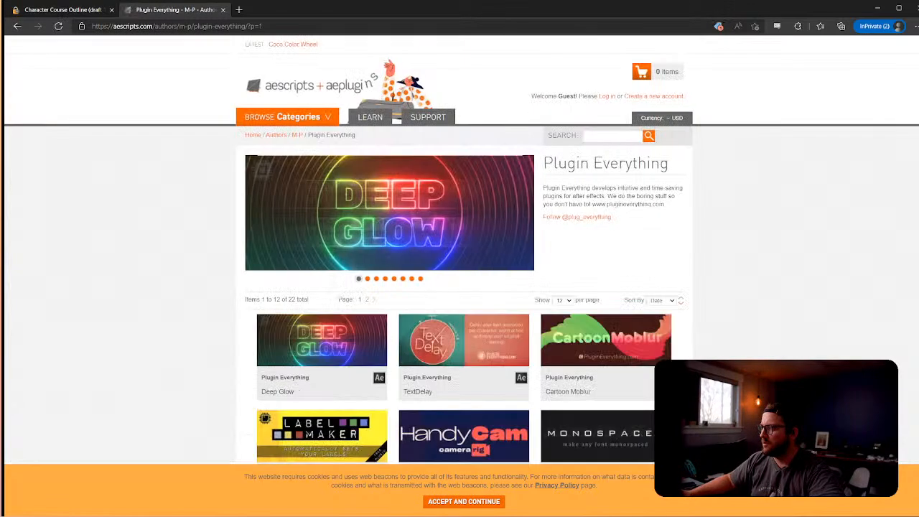
pyautogui.scroll(-3, 784, 348)
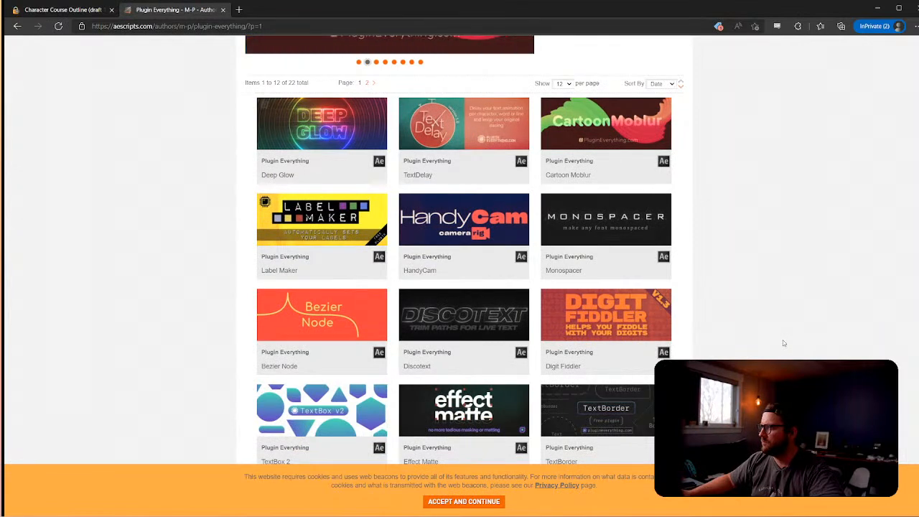
pyautogui.scroll(-1, 785, 343)
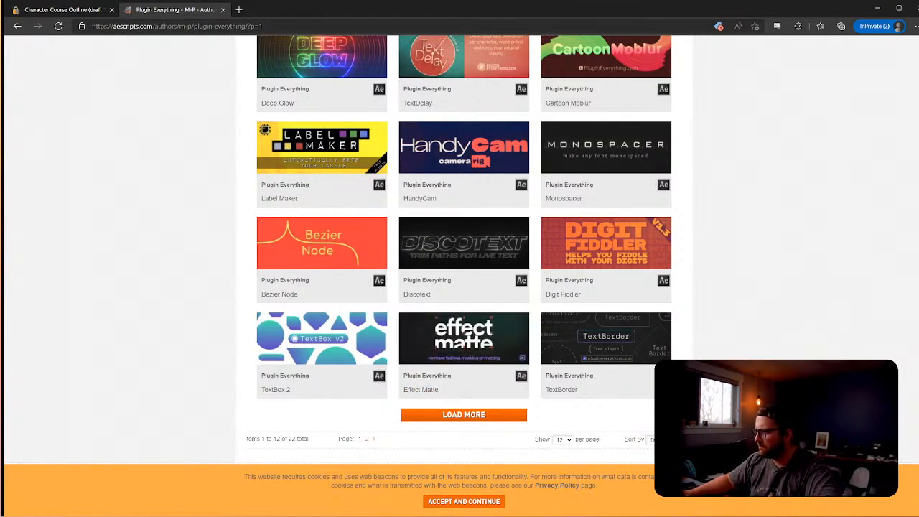
pyautogui.moveTo(647, 348)
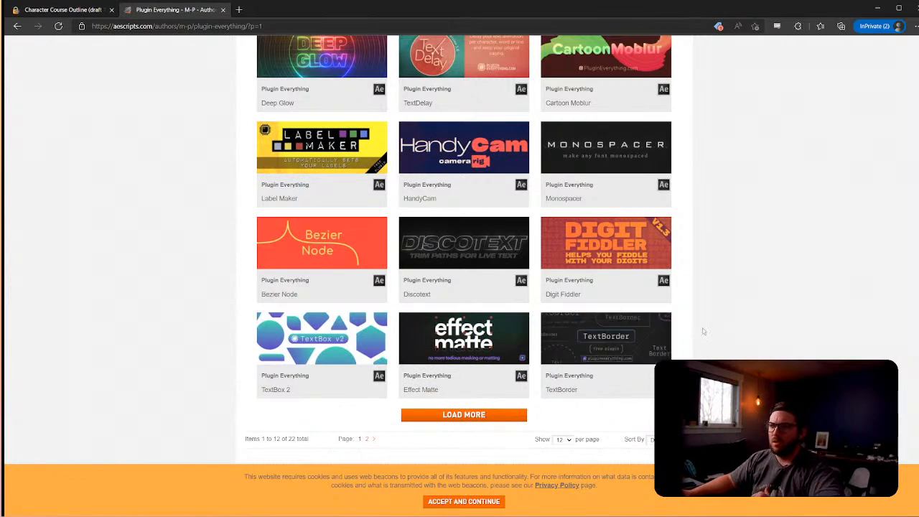
# Switch to After Effects and preview the Head composition's leg animation from the start
pyautogui.click(394, 515)
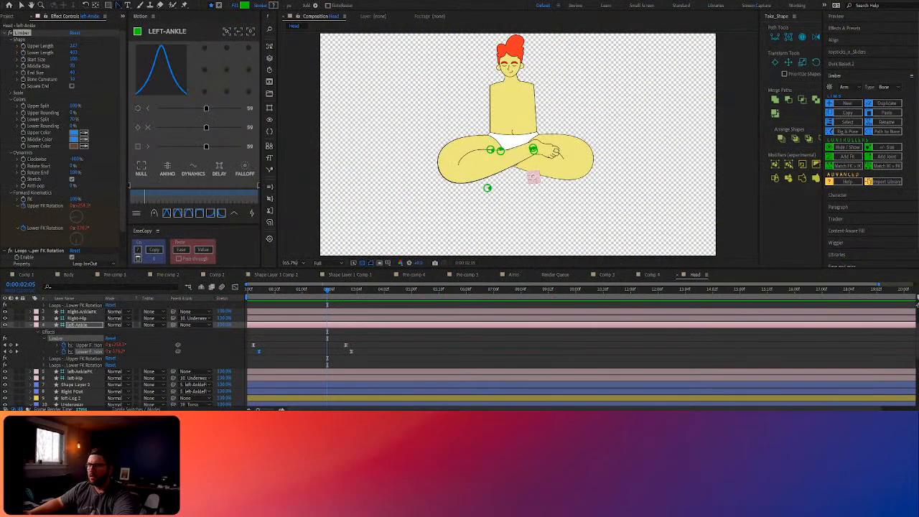
pyautogui.moveTo(230, 298); pyautogui.dragTo(174, 291)
pyautogui.press('space')
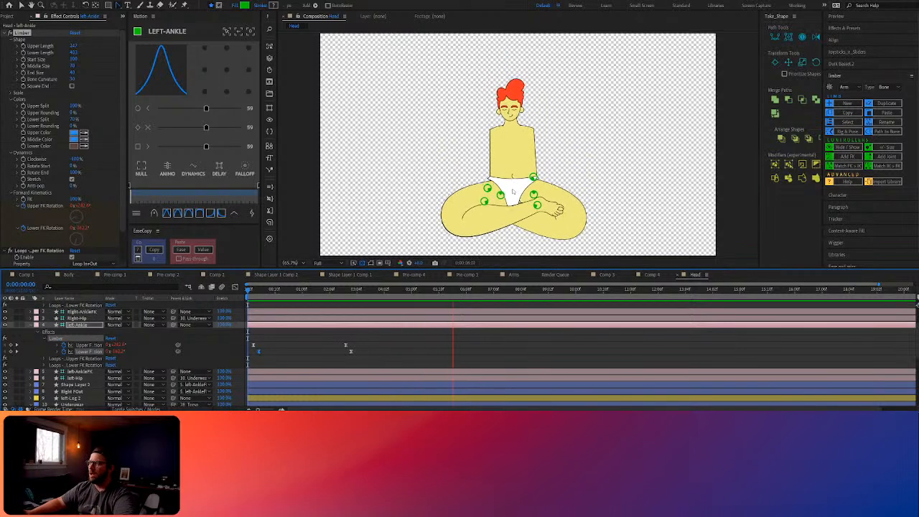
pyautogui.press('space')
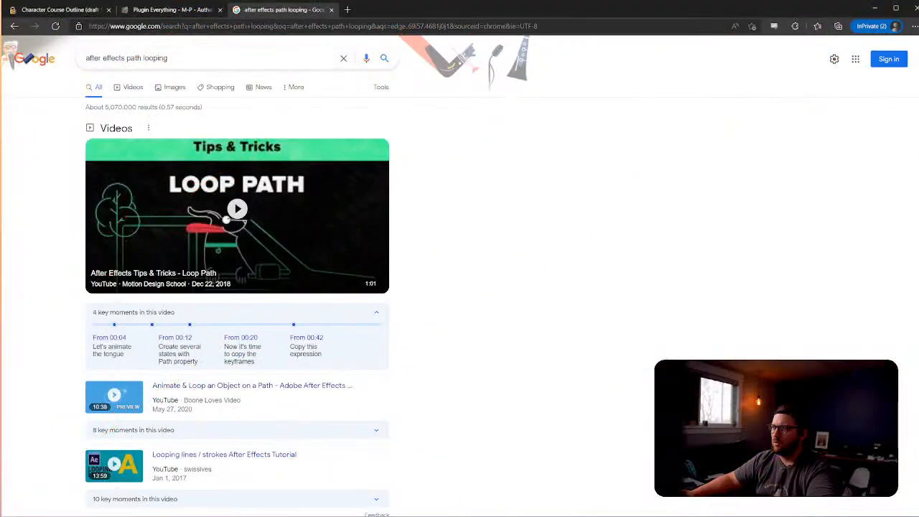
# Open the Motion Design School Loop Path video, pause it, and copy the valueAtTime(time % key(numKeys).time) expression from its expanded description
pyautogui.click(219, 250)
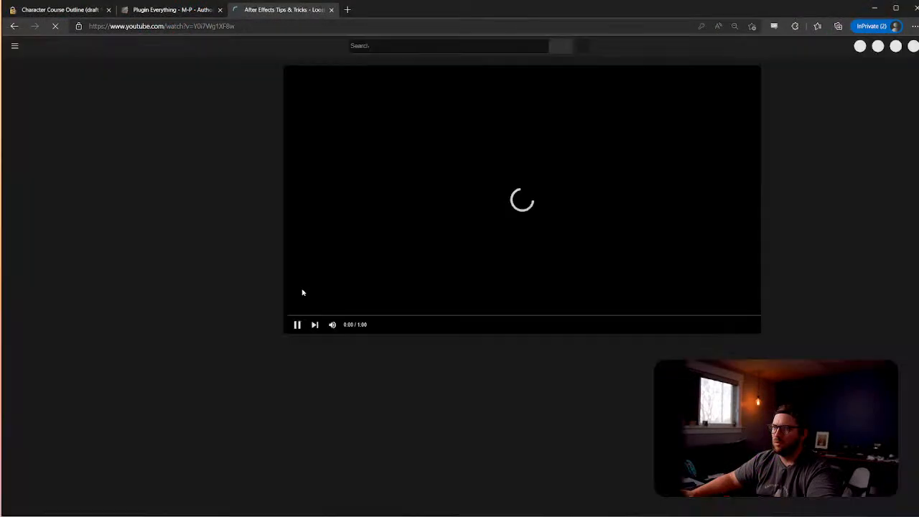
pyautogui.click(158, 325)
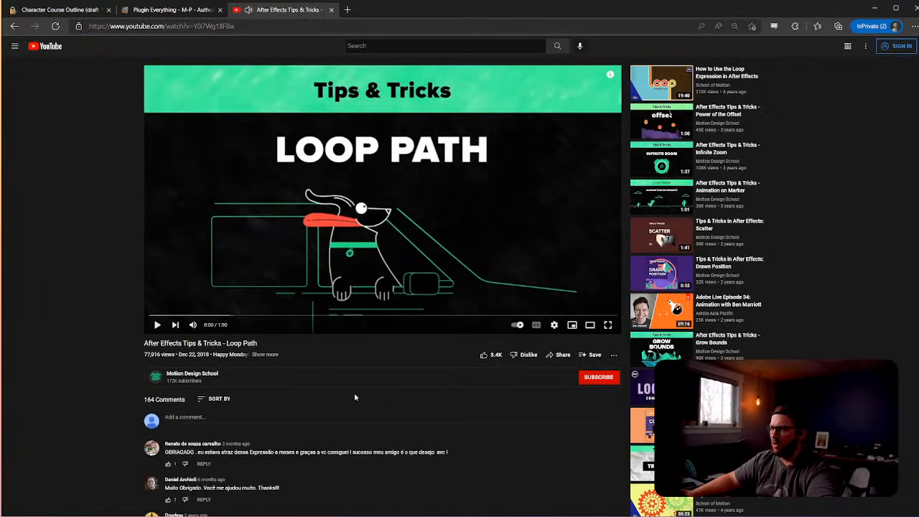
pyautogui.scroll(-1, 331, 359)
pyautogui.click(279, 284)
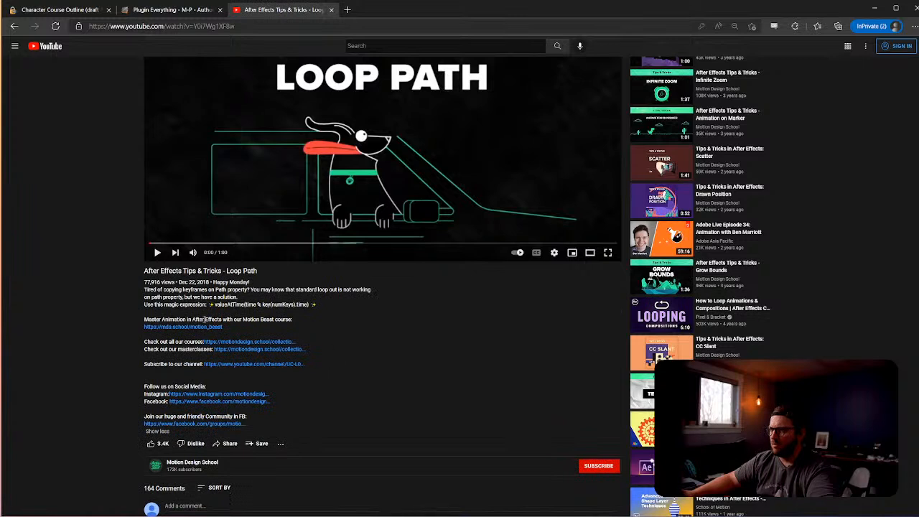
pyautogui.moveTo(216, 305); pyautogui.dragTo(309, 305)
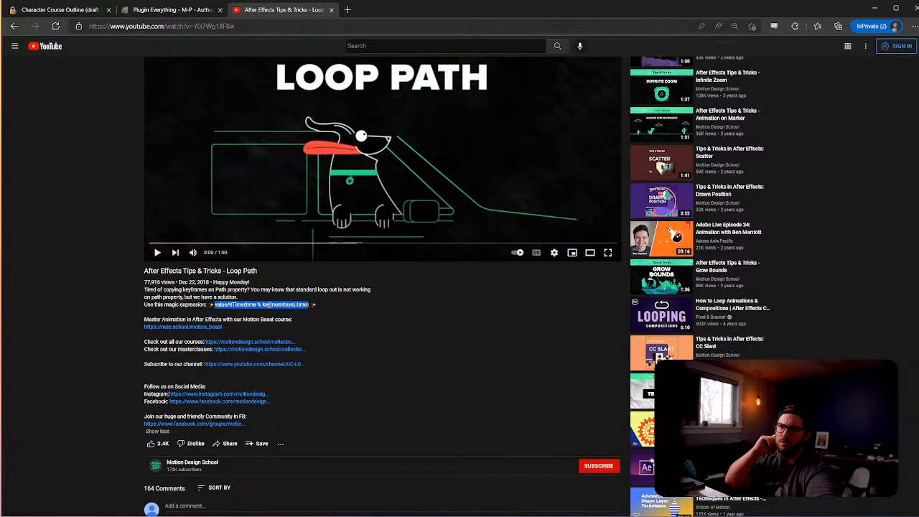
pyautogui.moveTo(312, 305); pyautogui.dragTo(216, 304)
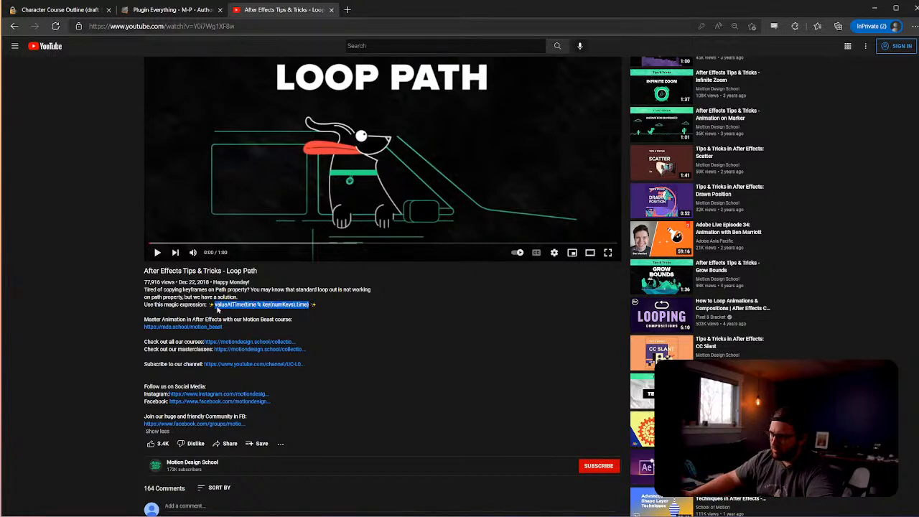
# Switch to After Effects, give the Underwear layer's Path the expression valueAtTime(time % key(numKeys).time), and preview the loop
pyautogui.click(362, 515)
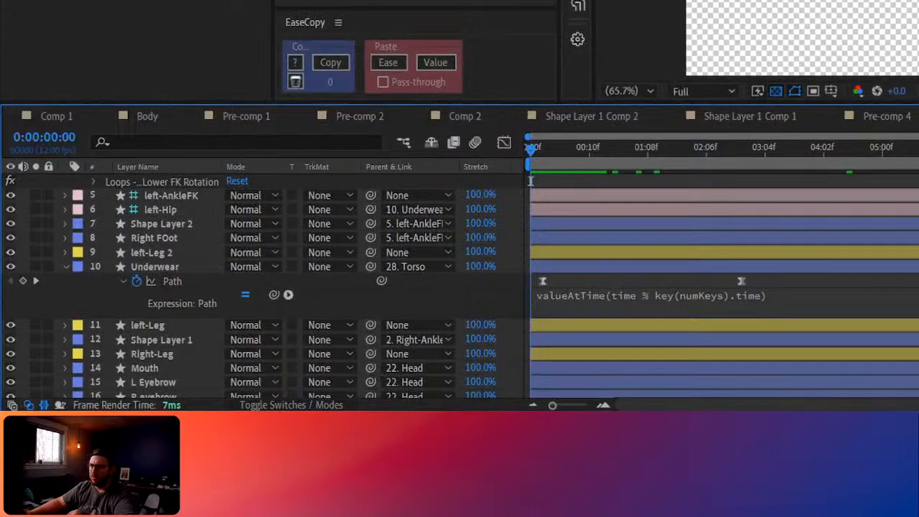
pyautogui.click(703, 266)
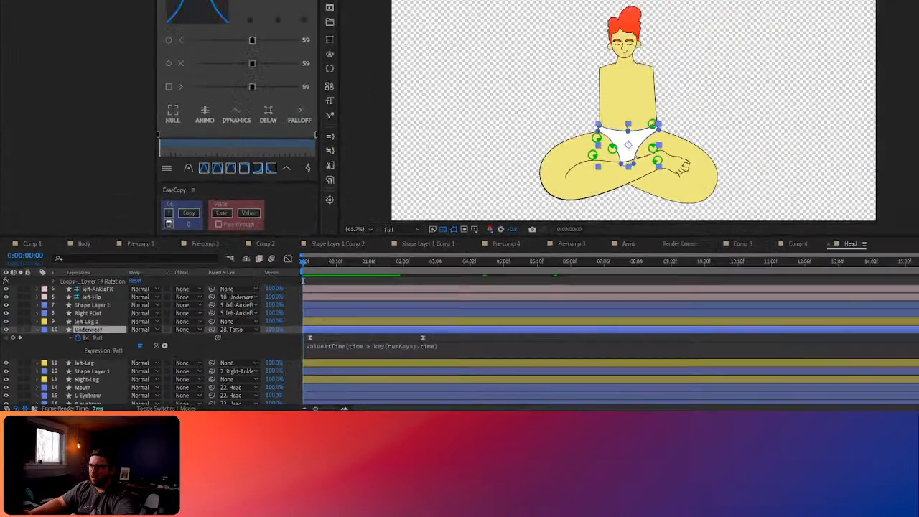
pyautogui.press('space')
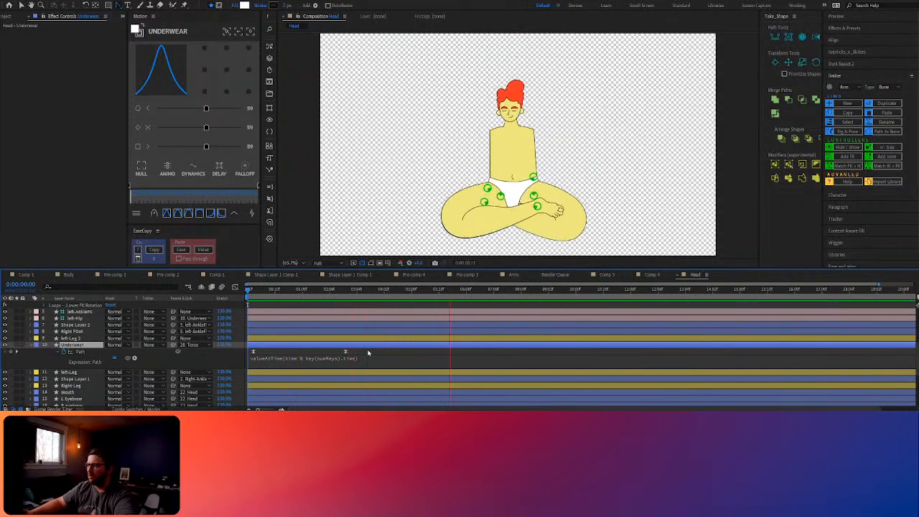
pyautogui.press('space')
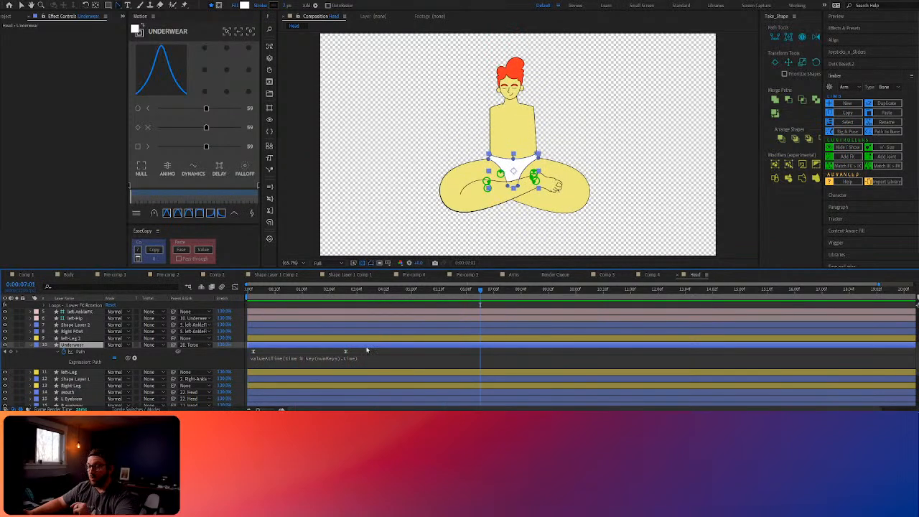
# Copy the Underwear path's first keyframe to 0:00:05:09 to close the path loop
pyautogui.scroll(2, 368, 338)
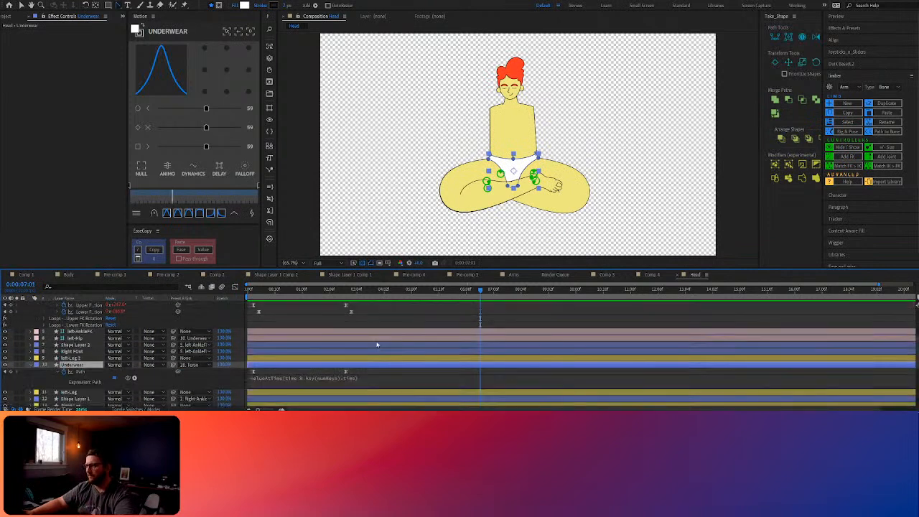
pyautogui.click(347, 291)
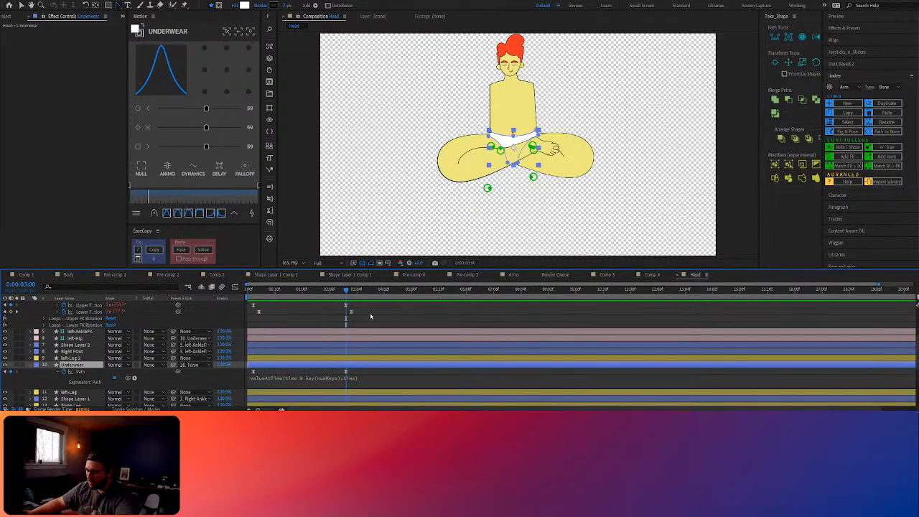
pyautogui.moveTo(346, 290); pyautogui.dragTo(438, 293)
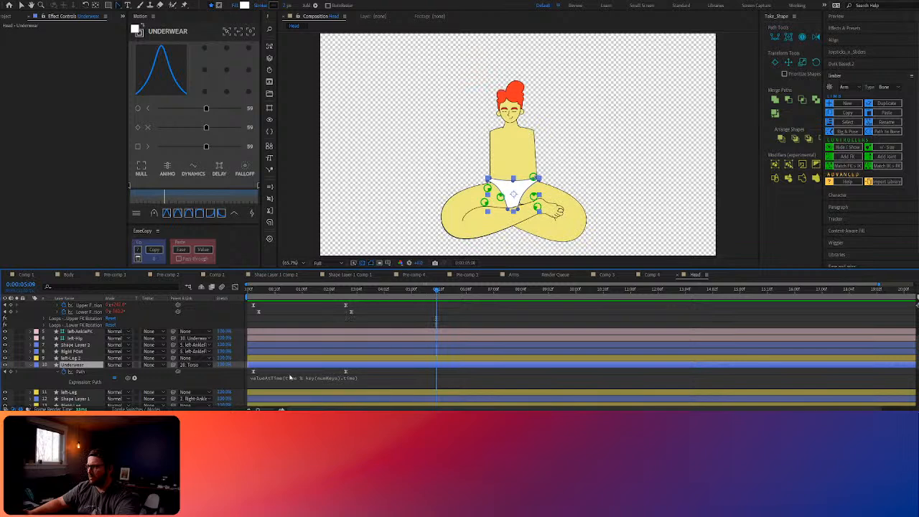
pyautogui.click(253, 373)
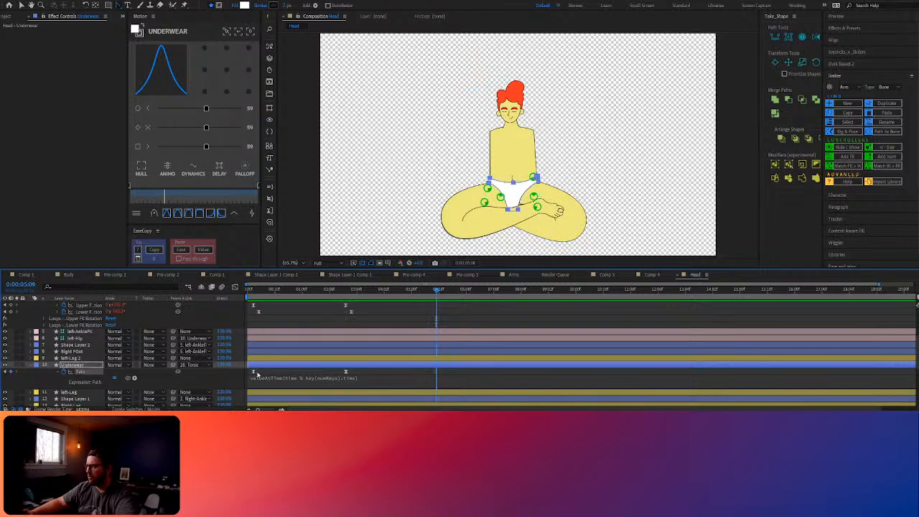
# Play back the looping Underwear path and check it against the legs by scrubbing back to 0:00:12:06
pyautogui.press('space')
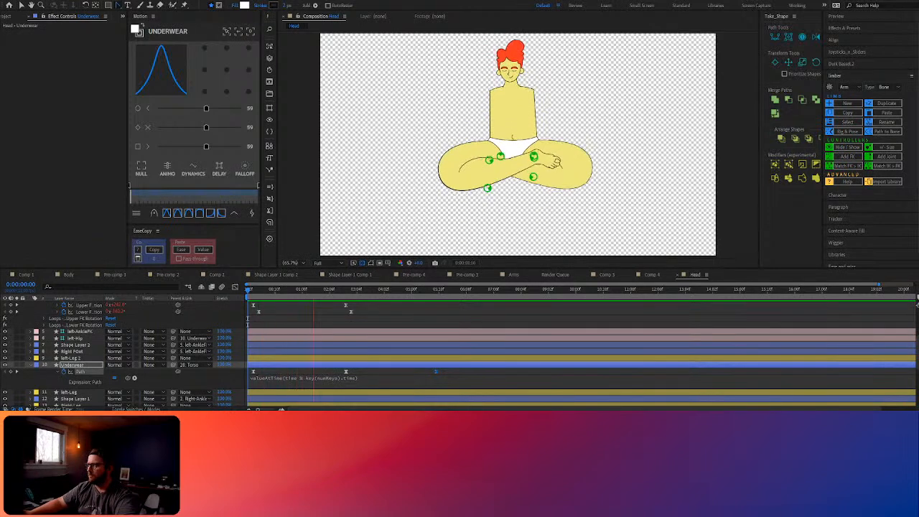
pyautogui.click(790, 383)
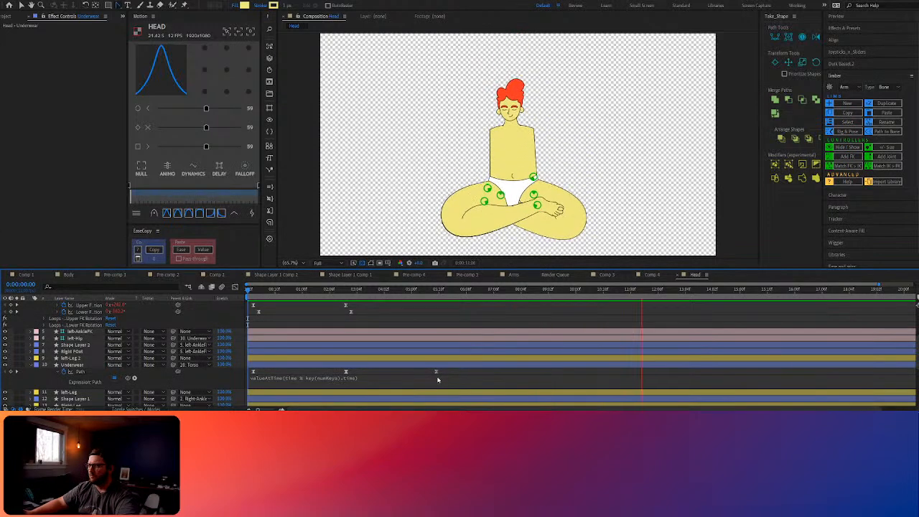
pyautogui.click(363, 364)
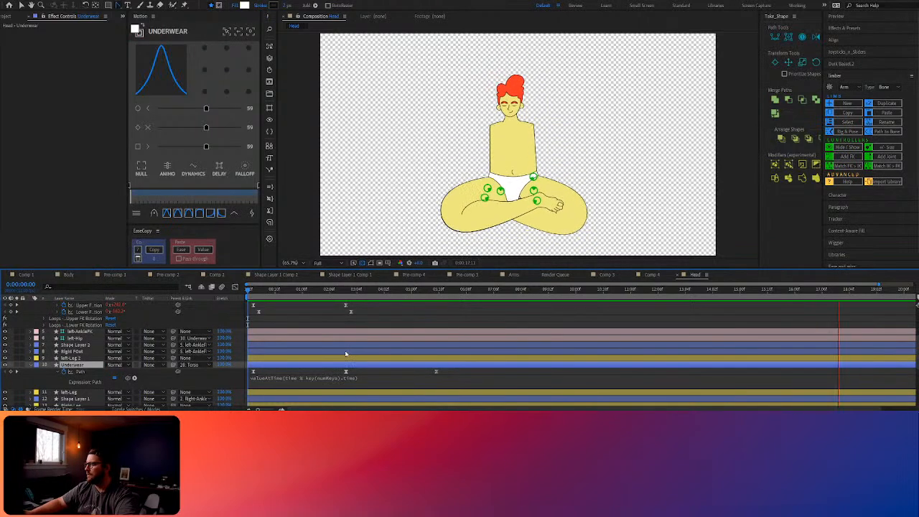
pyautogui.press('space')
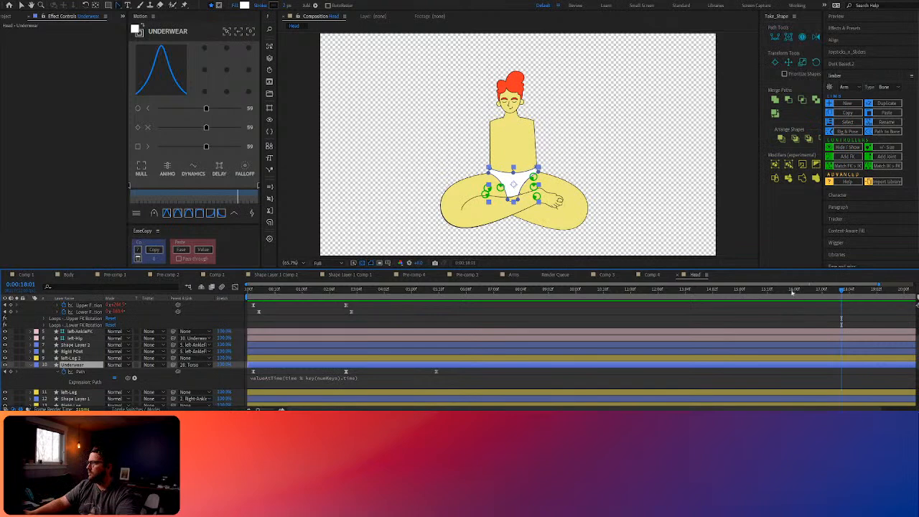
pyautogui.moveTo(792, 291); pyautogui.dragTo(658, 291)
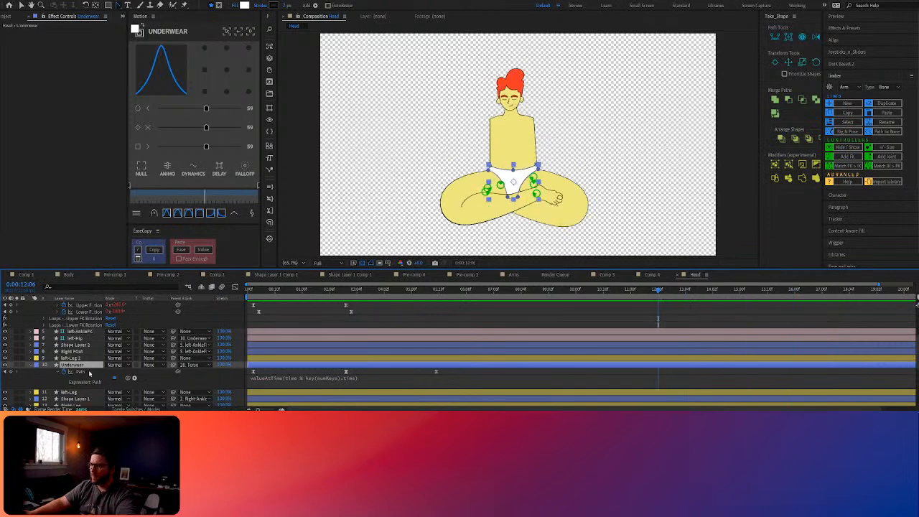
# Apply Set Matte to the Underwear layer, using the Right-Leg layer's alpha channel as an inverted matte
pyautogui.click(845, 28)
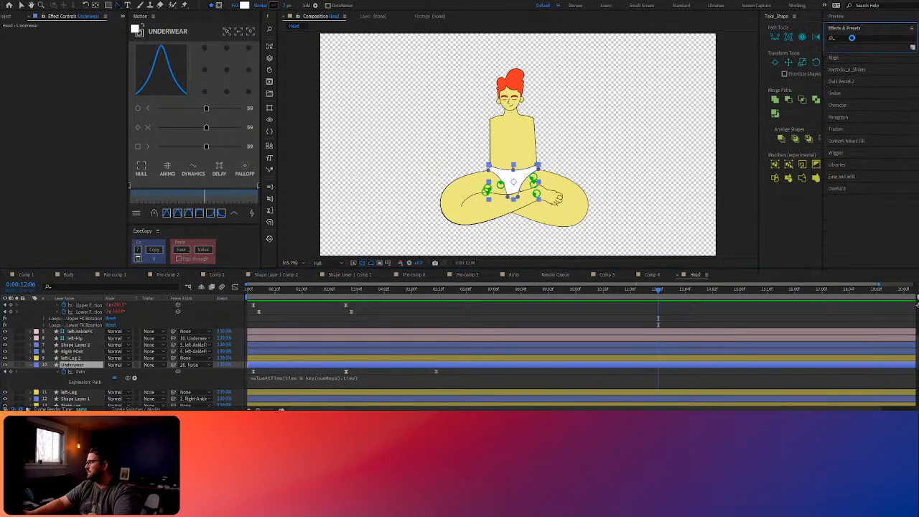
pyautogui.write('set')
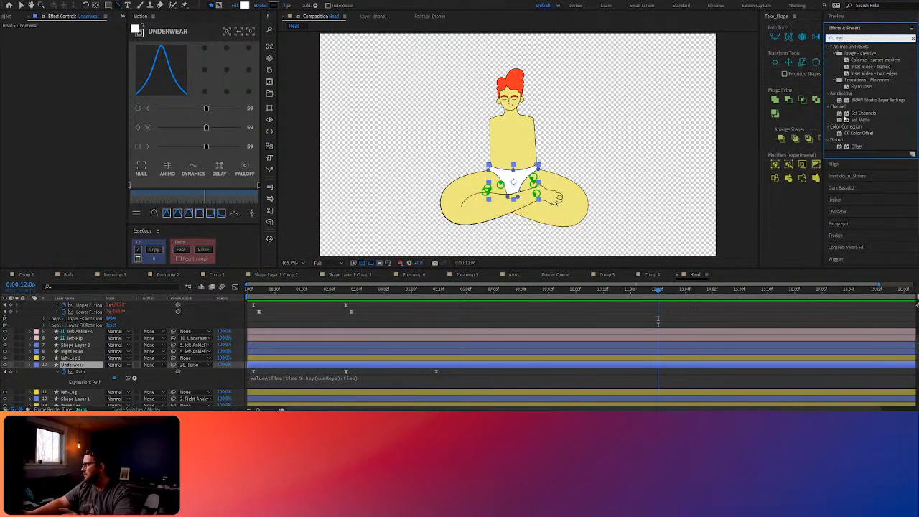
pyautogui.moveTo(858, 120); pyautogui.dragTo(72, 365)
pyautogui.press('v')
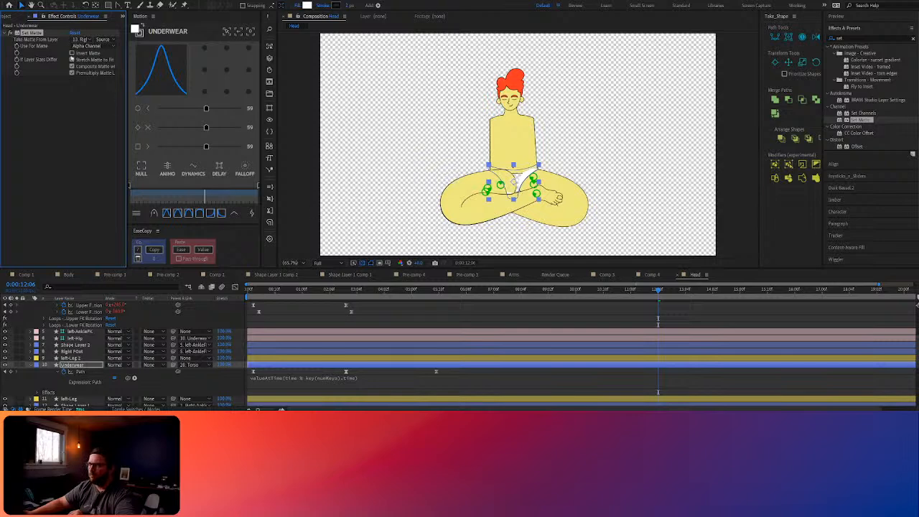
pyautogui.click(72, 53)
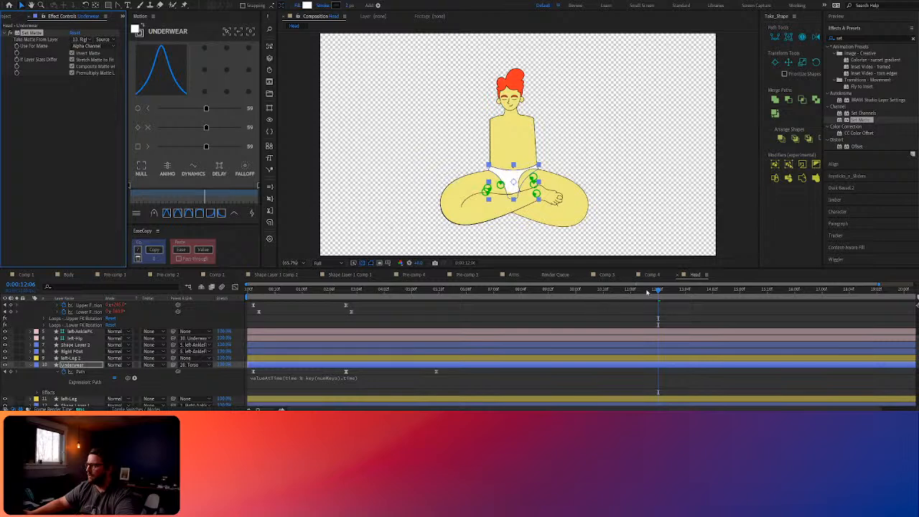
# Adjust the Right-Ankle controller's Lower FK Rotation on its 0:00:03:03 keyframe
pyautogui.moveTo(647, 292); pyautogui.dragTo(346, 301)
pyautogui.scroll(5, 345, 303)
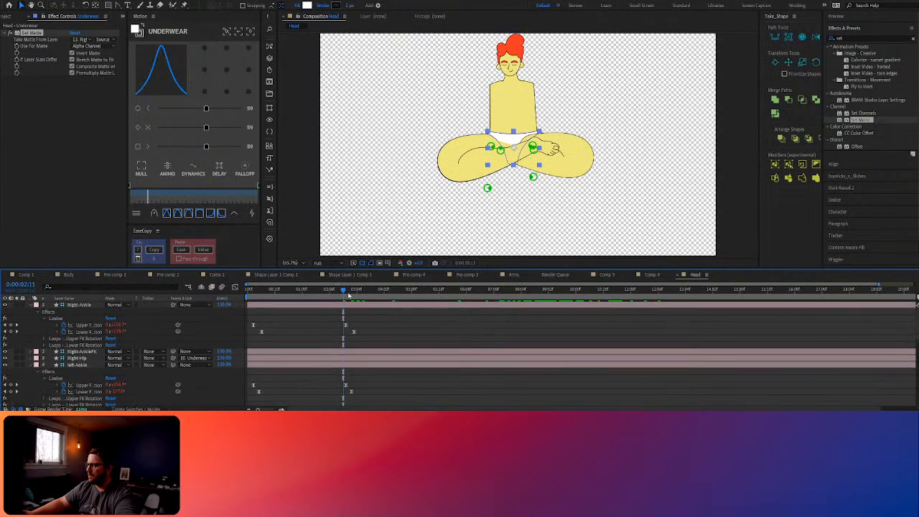
pyautogui.click(353, 295)
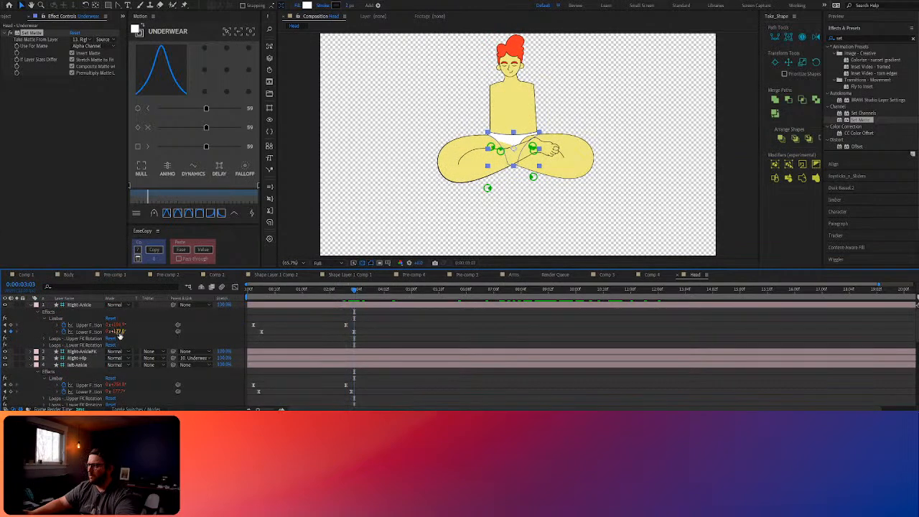
pyautogui.click(488, 189)
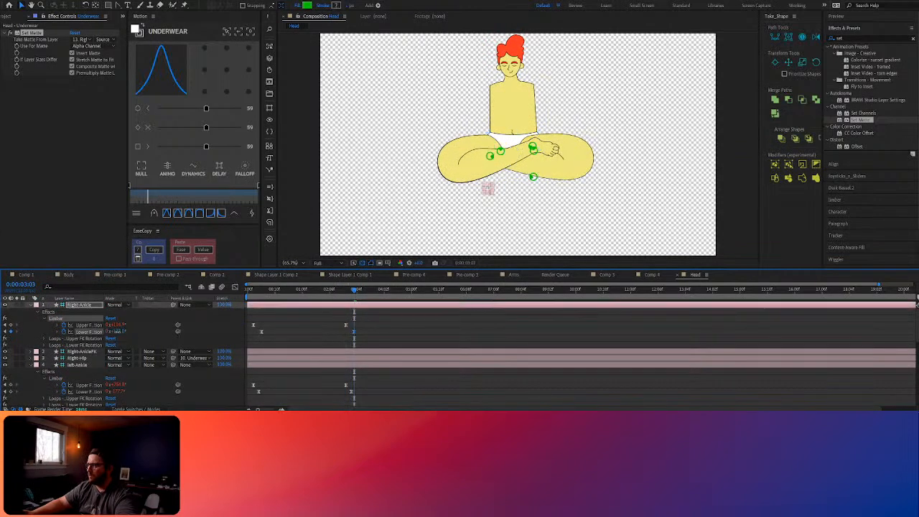
pyautogui.moveTo(117, 332); pyautogui.dragTo(134, 332)
# Adjust Right-Ankle's Upper and Lower FK Rotation at 0:00:00:05, adding an Upper FK Rotation keyframe there
pyautogui.moveTo(350, 297); pyautogui.dragTo(261, 307)
pyautogui.moveTo(117, 326); pyautogui.dragTo(132, 328)
pyautogui.moveTo(122, 335); pyautogui.dragTo(128, 335)
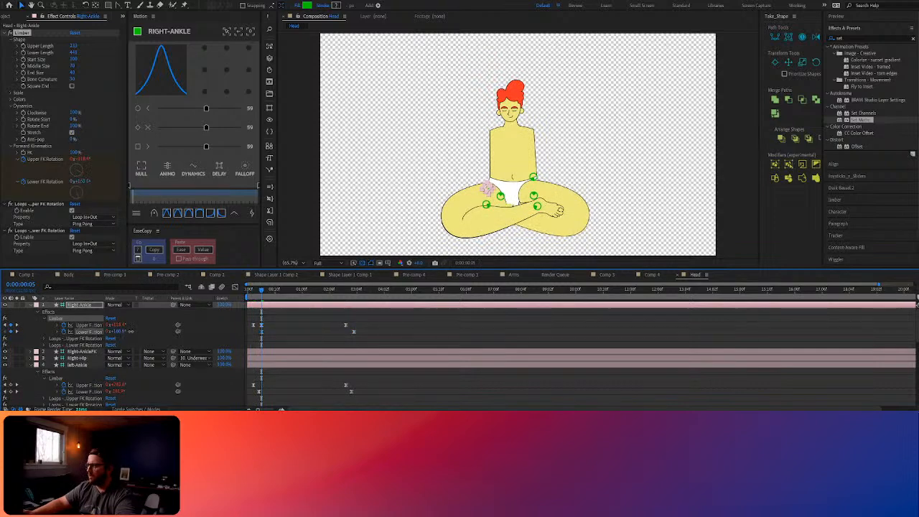
pyautogui.click(419, 330)
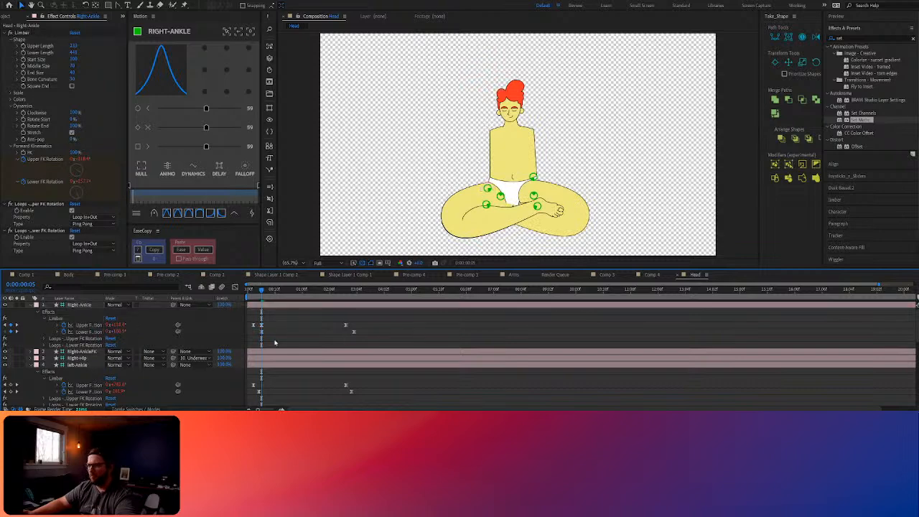
# Move Right-Ankle's Upper FK Rotation keyframe from 0:00:00:05 to 0:00:00:02 and collapse both ankle controller layers
pyautogui.moveTo(261, 325); pyautogui.dragTo(254, 326)
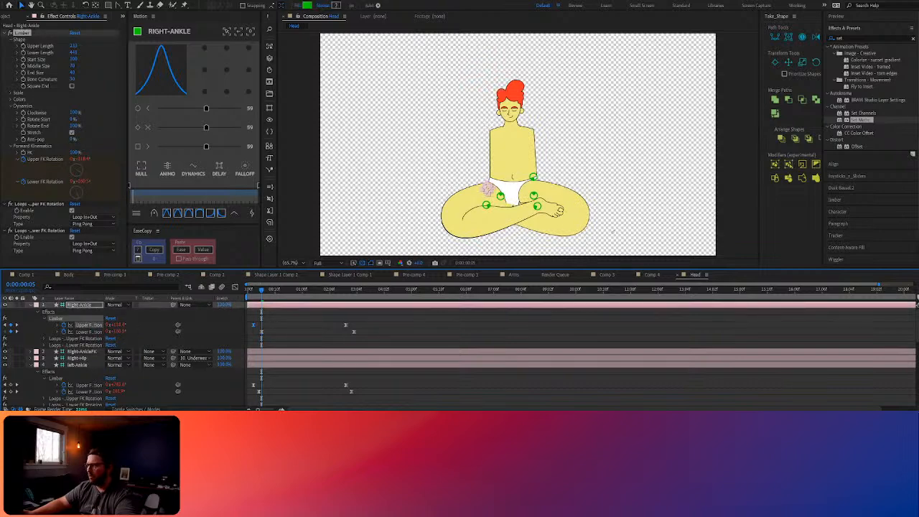
pyautogui.scroll(1, 554, 198)
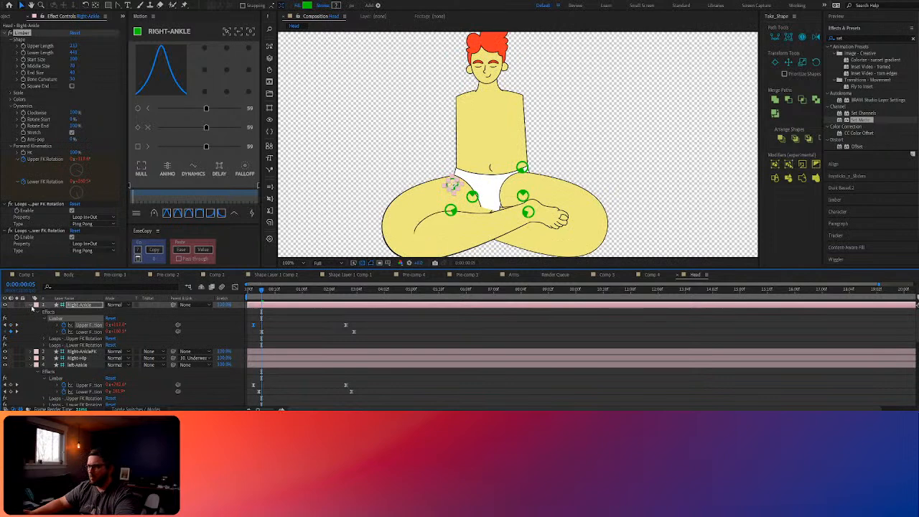
pyautogui.click(32, 307)
pyautogui.click(33, 324)
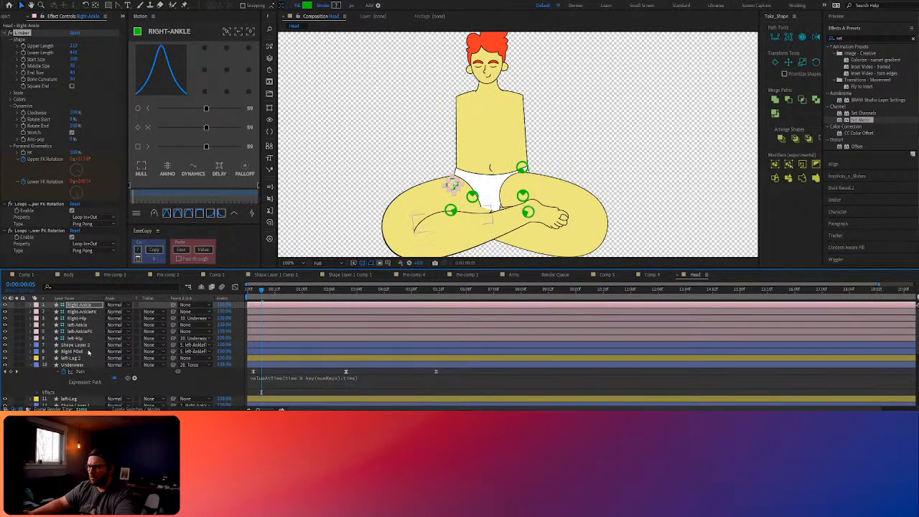
# Solo the Underwear and Right-Leg layers to examine how the matte cuts the underwear at the leg
pyautogui.click(85, 364)
pyautogui.click(17, 364)
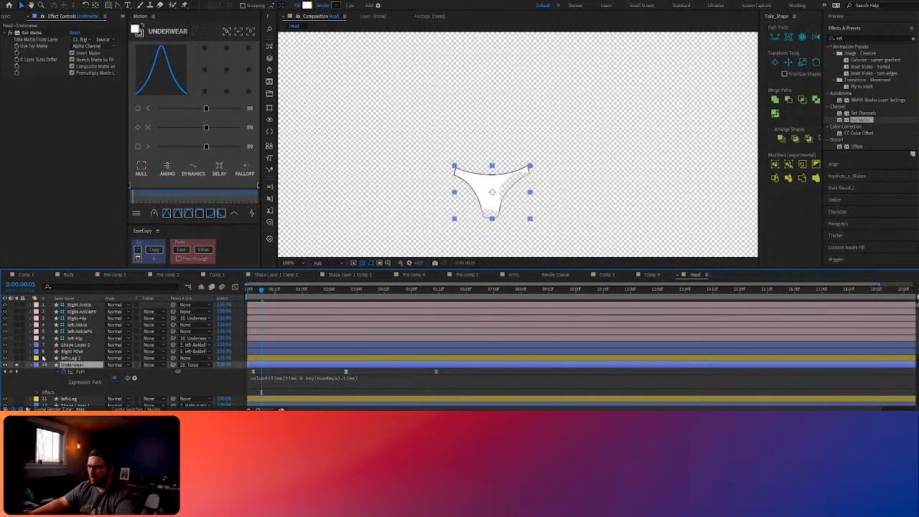
pyautogui.scroll(-1, 87, 346)
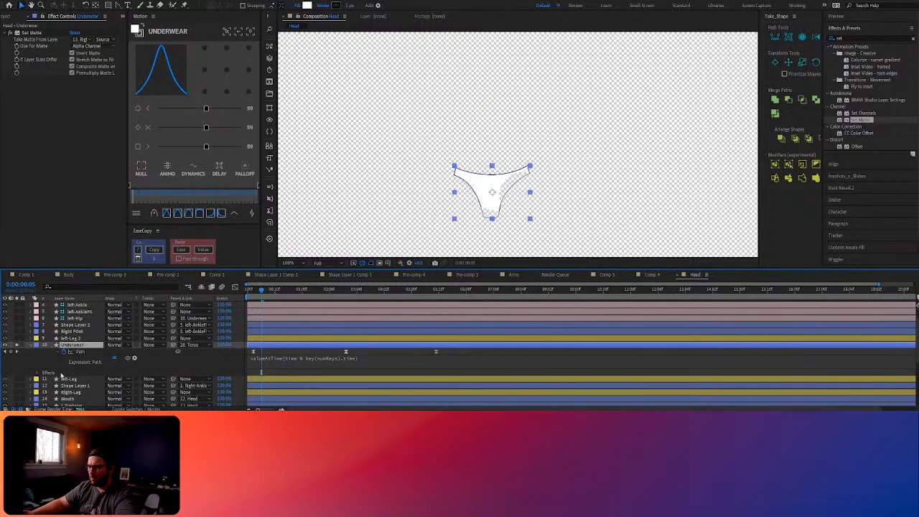
pyautogui.click(17, 393)
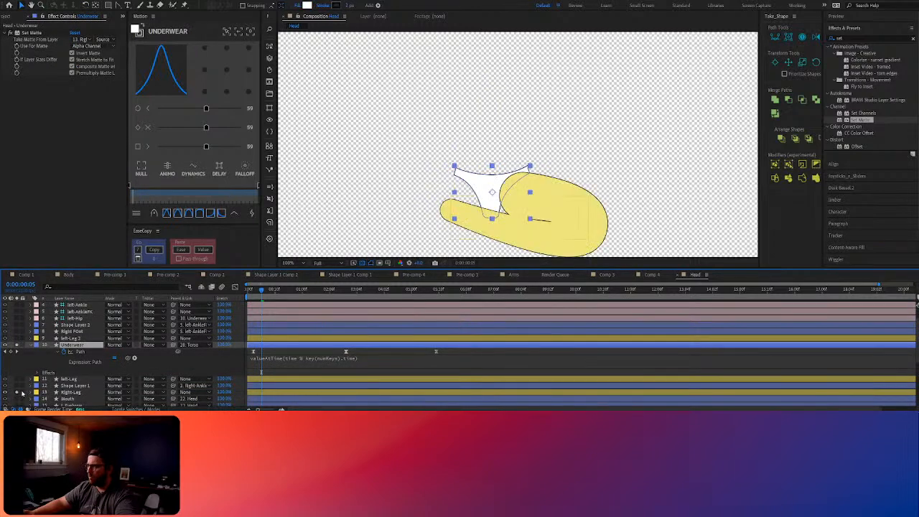
pyautogui.click(470, 366)
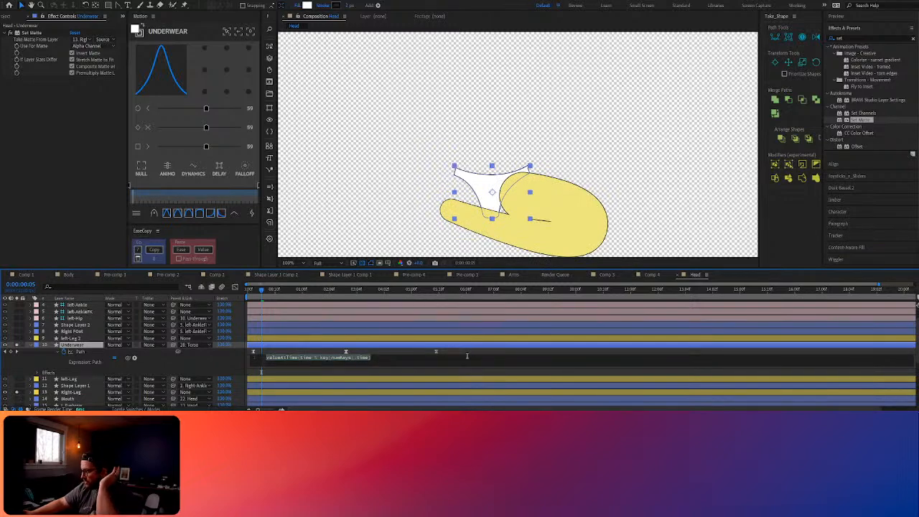
pyautogui.click(470, 351)
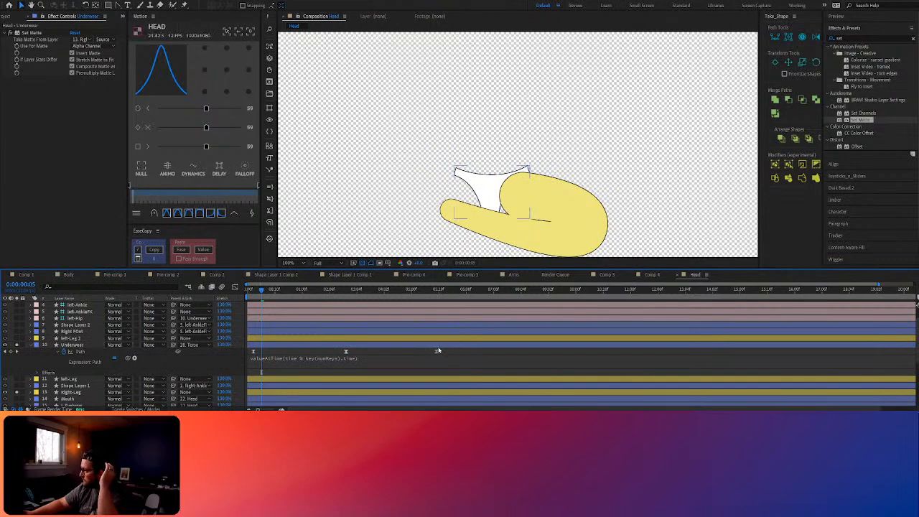
# Turn off the Set Matte effect on the Underwear layer and restore the view of all layers
pyautogui.click(72, 345)
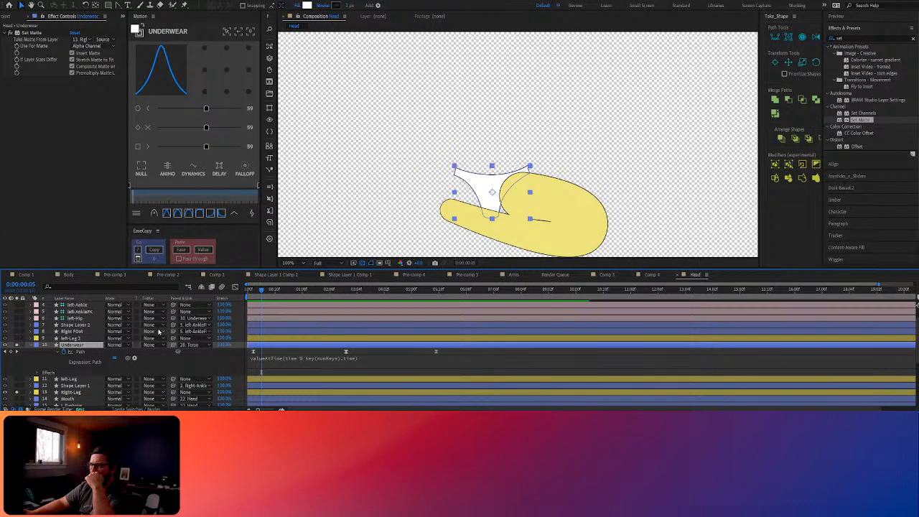
pyautogui.click(14, 33)
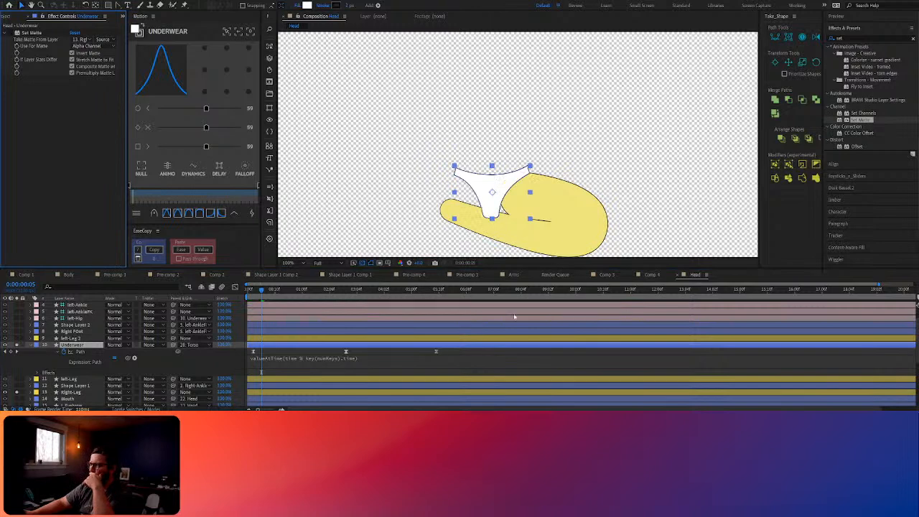
pyautogui.click(16, 391)
pyautogui.click(16, 391)
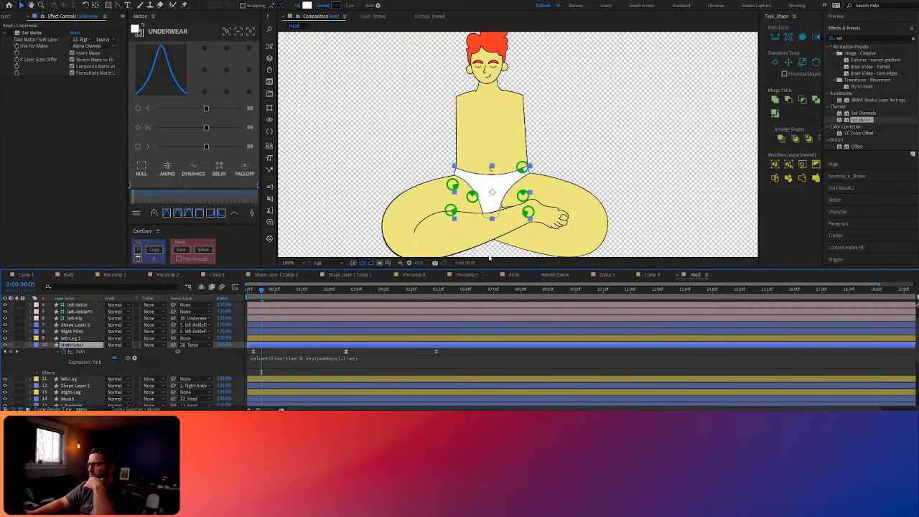
# Move the Right-Hip controller slightly inward toward the underwear at 0:00:00:05
pyautogui.click(524, 196)
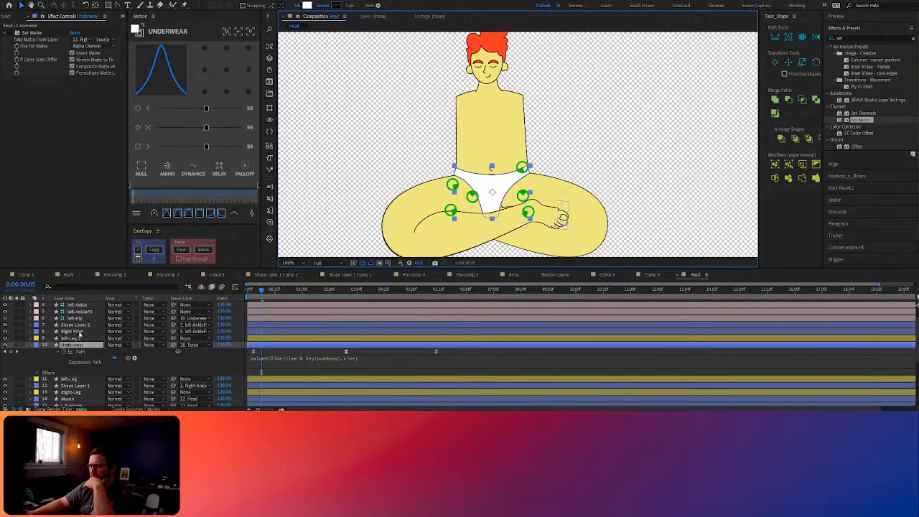
pyautogui.scroll(2, 89, 316)
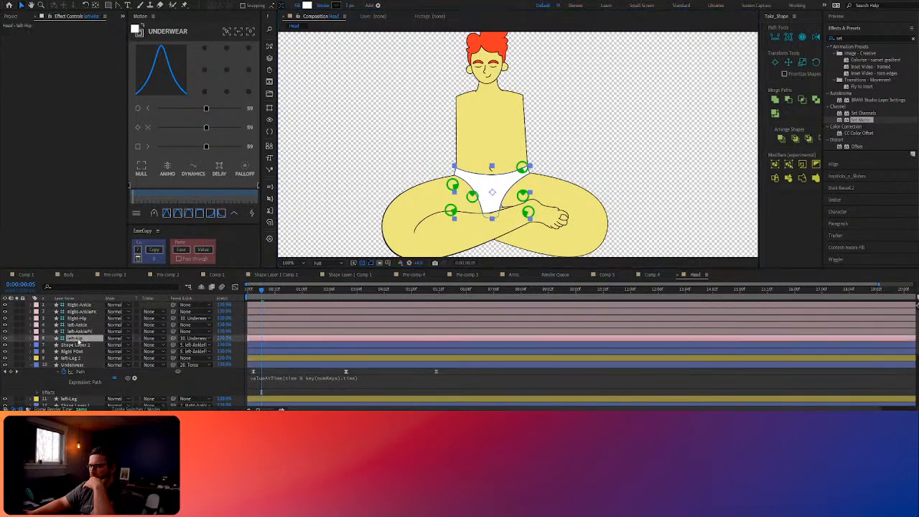
pyautogui.click(77, 338)
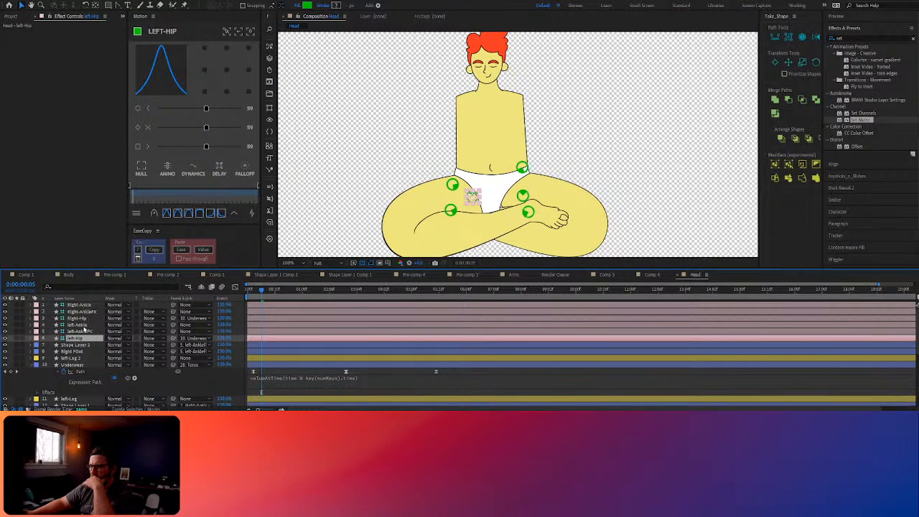
pyautogui.click(85, 318)
pyautogui.moveTo(525, 198); pyautogui.dragTo(520, 199)
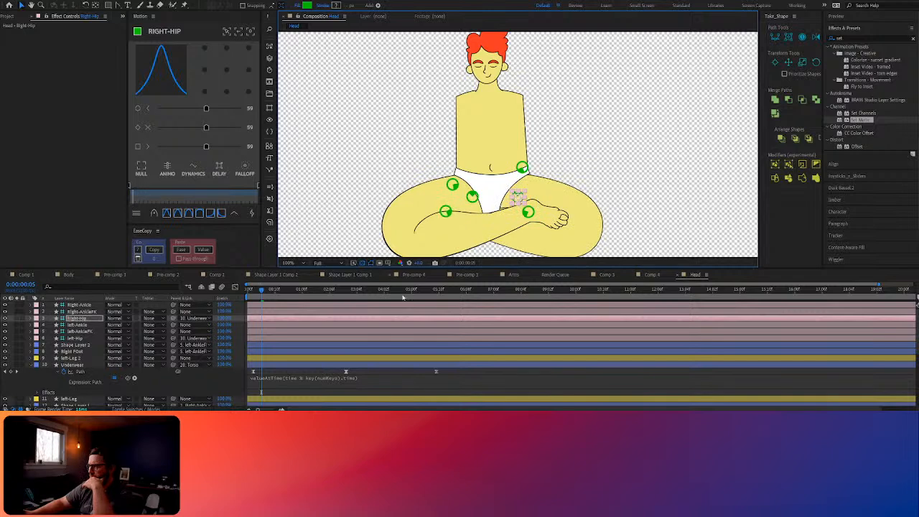
# Adjust the Underwear path's outer waist corner on the Right-Hip side at 0:00:00:02, and check the fit at 0:00:03:00
pyautogui.moveTo(263, 291); pyautogui.dragTo(253, 291)
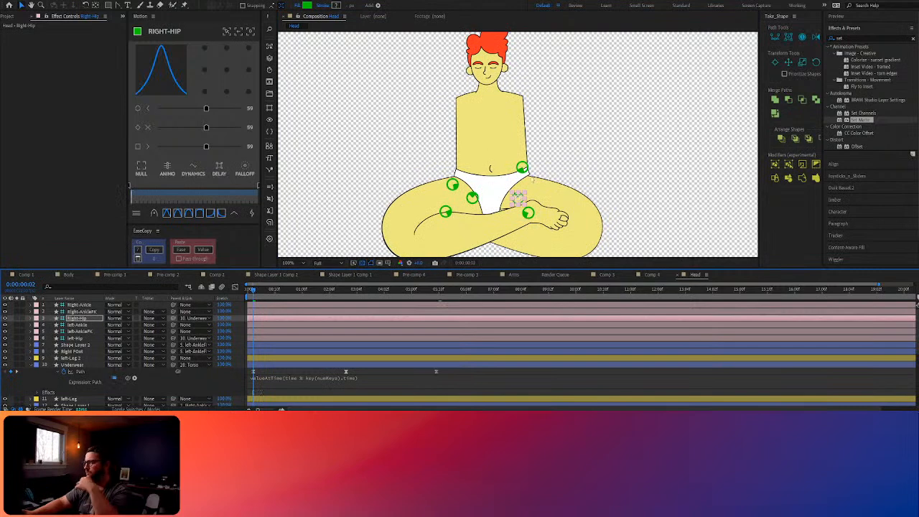
pyautogui.click(512, 181)
pyautogui.press('g')
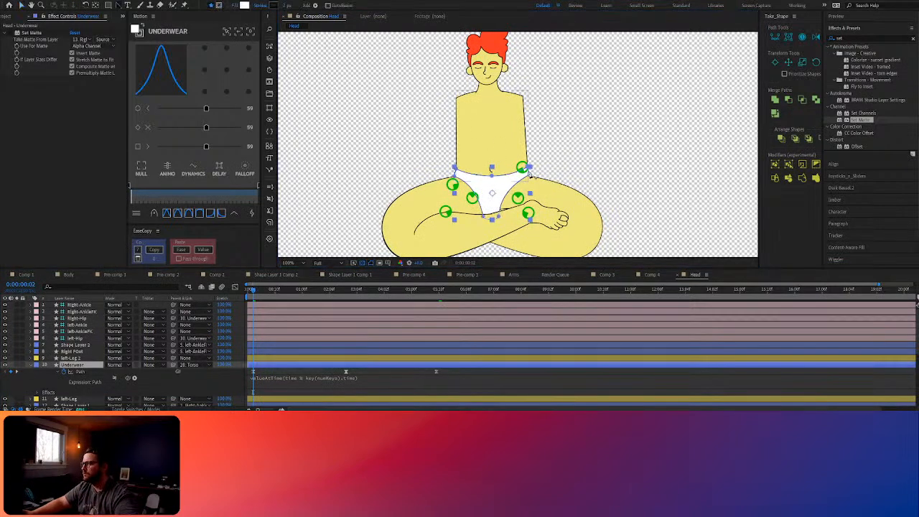
pyautogui.click(530, 175)
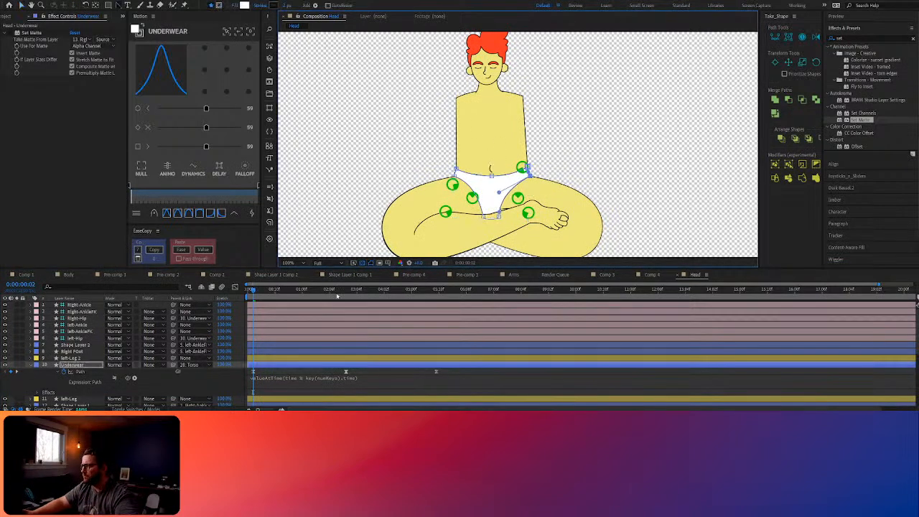
pyautogui.moveTo(337, 295); pyautogui.dragTo(347, 303)
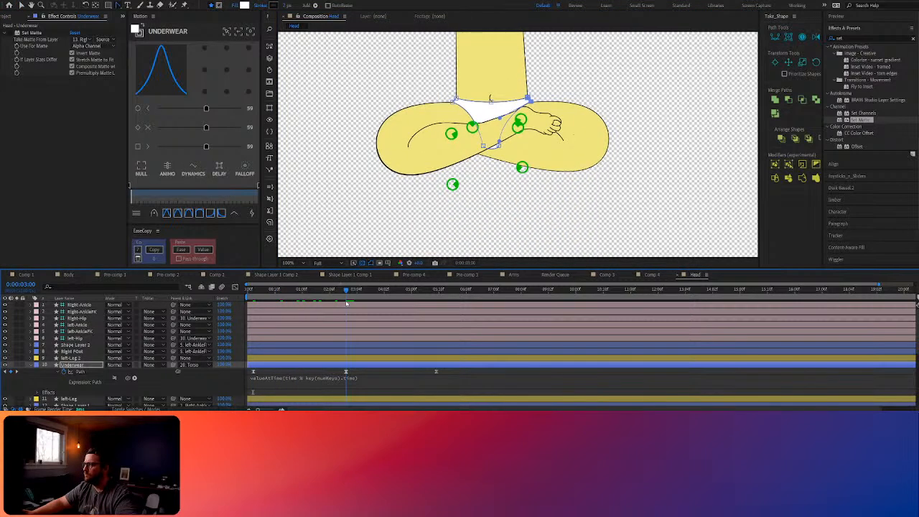
pyautogui.scroll(5, 529, 97)
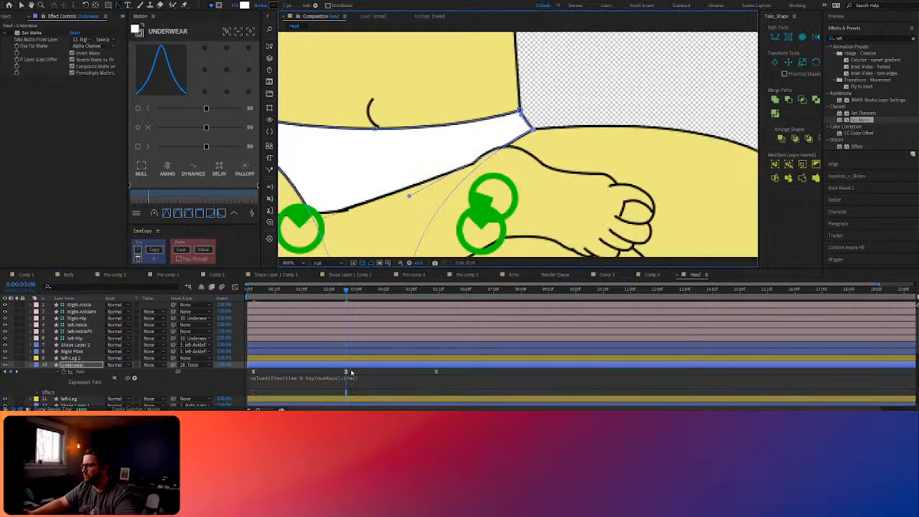
# Copy the Underwear layer's first Path keyframe onto the last keyframe at 0:00:05:09
pyautogui.click(439, 291)
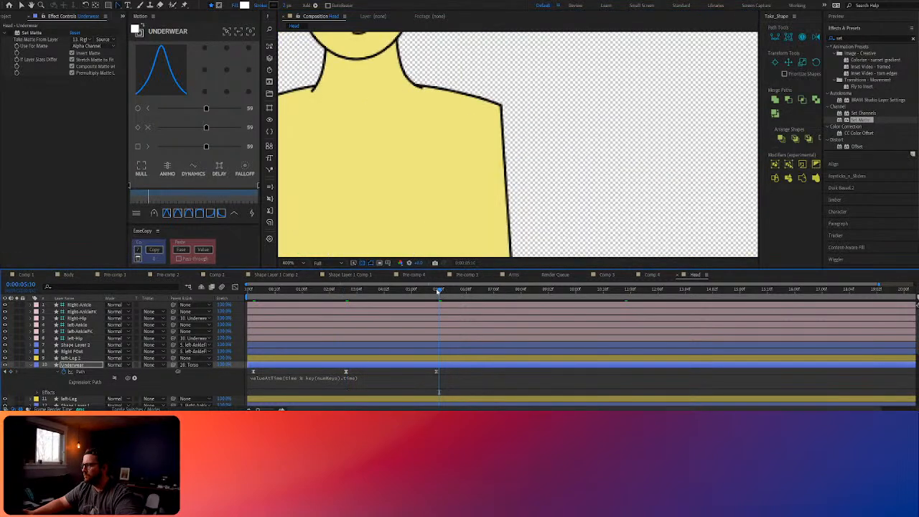
pyautogui.moveTo(438, 290); pyautogui.dragTo(437, 290)
pyautogui.click(253, 372)
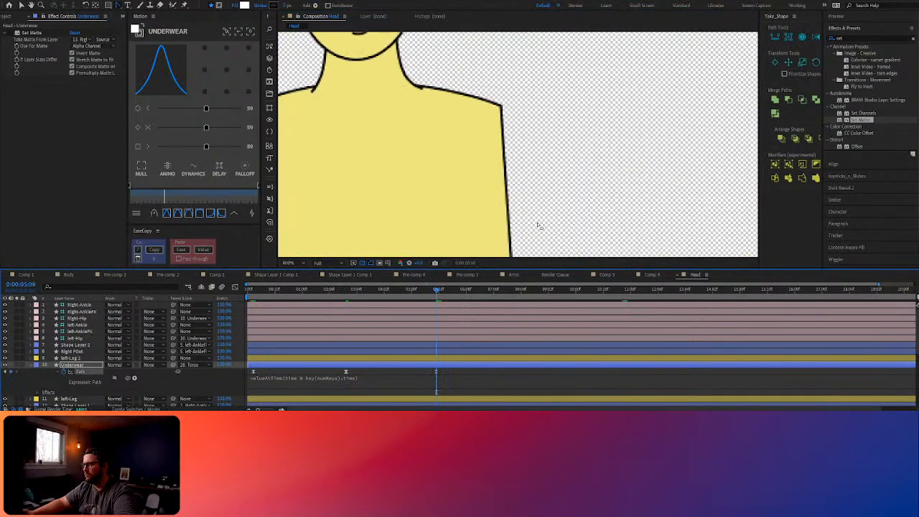
pyautogui.scroll(-2, 540, 225)
pyautogui.scroll(-2, 551, 215)
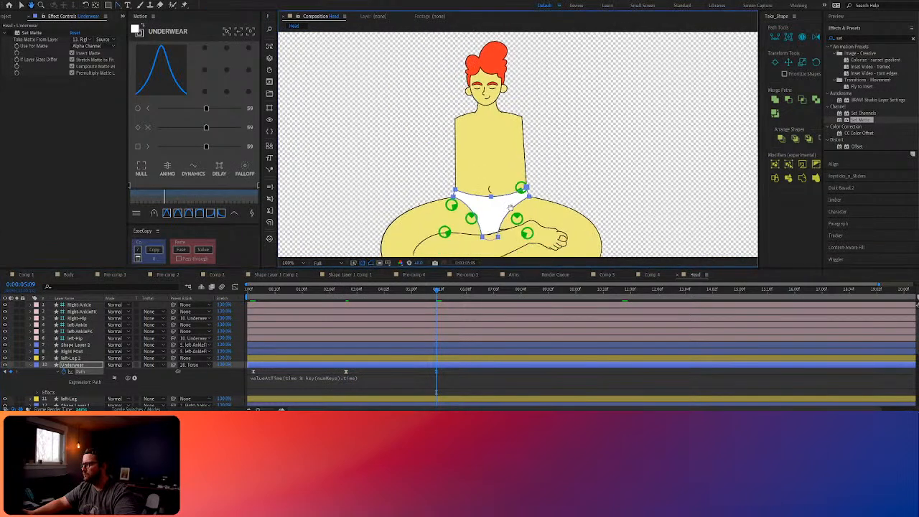
pyautogui.moveTo(510, 209); pyautogui.dragTo(522, 175)
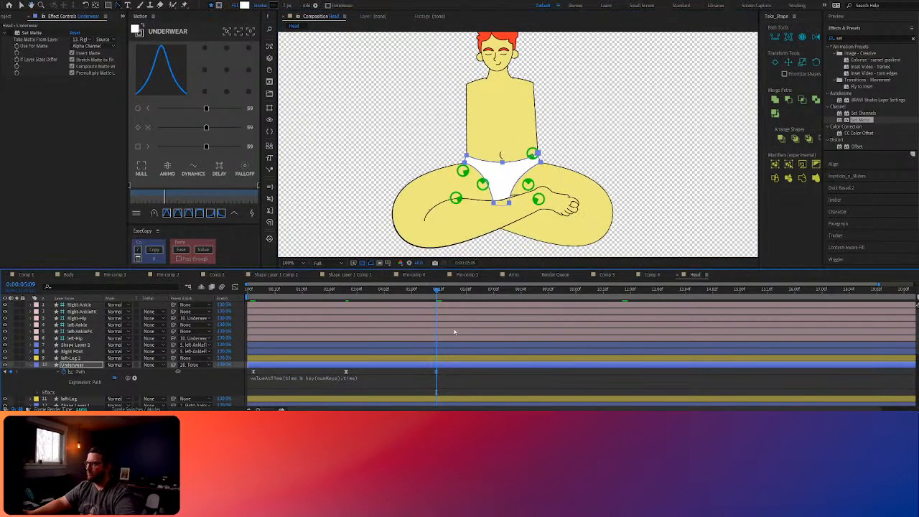
pyautogui.click(450, 372)
# Scrub around 0:00:05:03 and play the animation from the start to check the loop, readjusting the viewer magnification
pyautogui.moveTo(421, 290)
pyautogui.mouseDown()
pyautogui.moveTo(243, 300)
pyautogui.moveTo(288, 291)
pyautogui.moveTo(429, 292)
pyautogui.mouseUp()
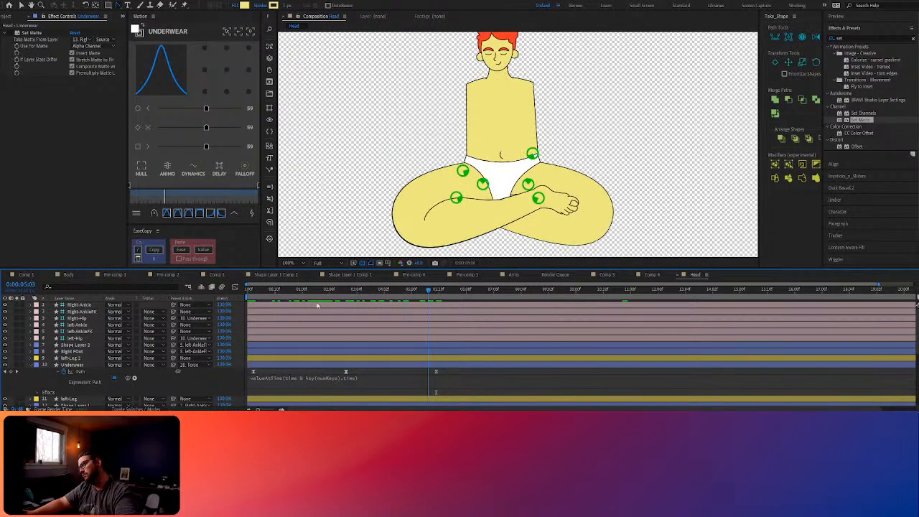
pyautogui.moveTo(317, 306); pyautogui.dragTo(247, 304)
pyautogui.press('space')
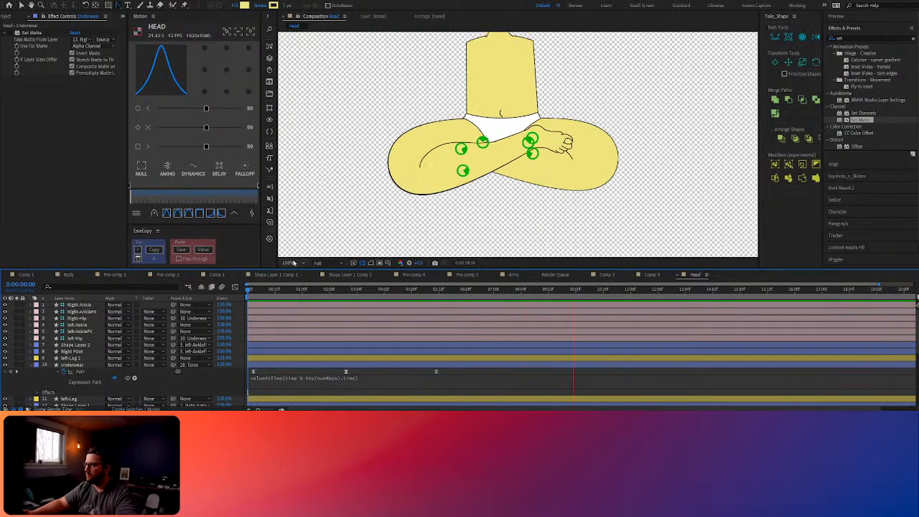
pyautogui.click(291, 263)
pyautogui.click(300, 273)
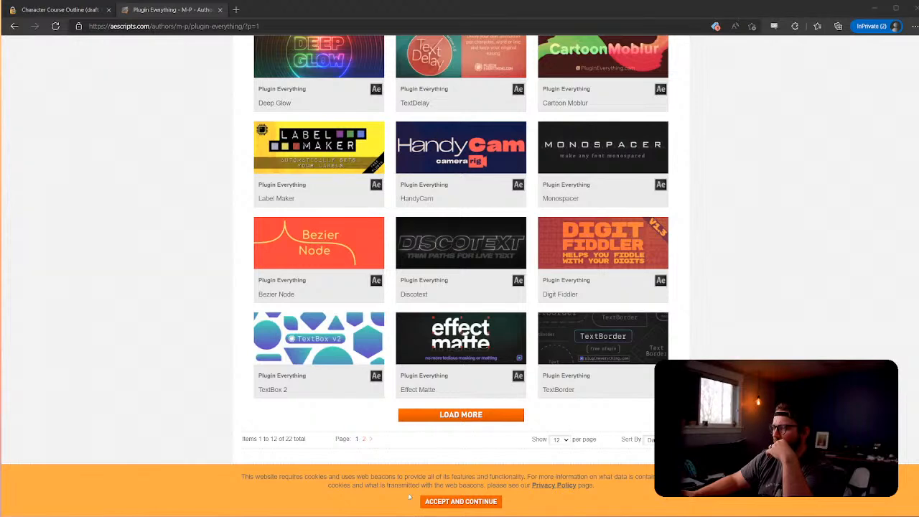
# Switch to the Character Course Outline page in Notion and review the Chapter 1 lessons, collapsing the chapter again
pyautogui.click(62, 10)
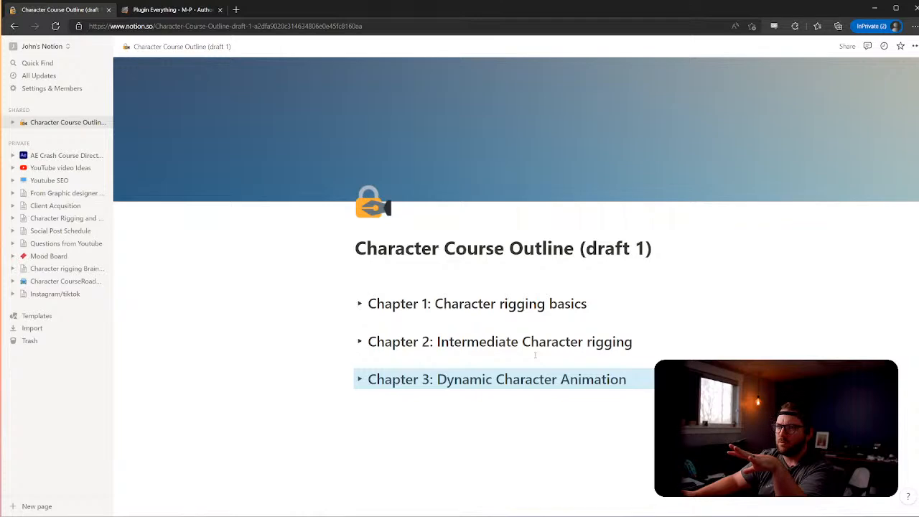
pyautogui.click(359, 304)
pyautogui.scroll(-3, 329, 225)
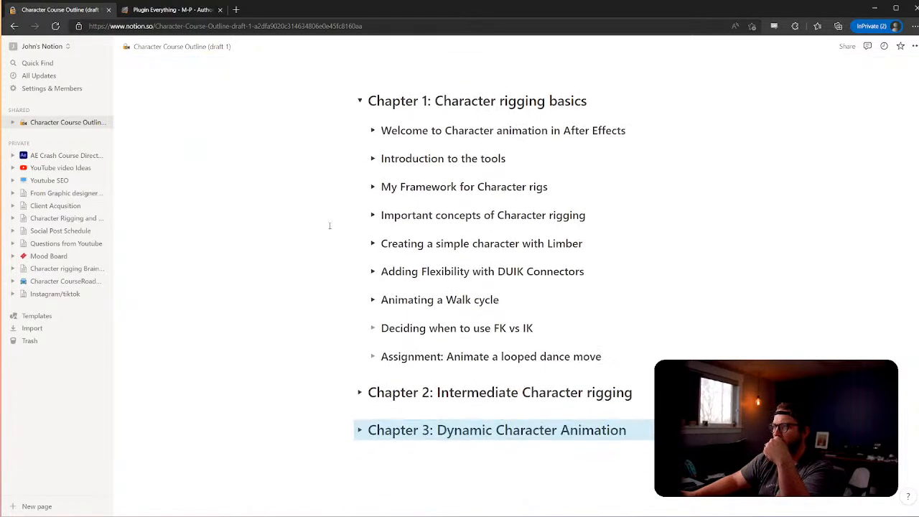
pyautogui.click(360, 101)
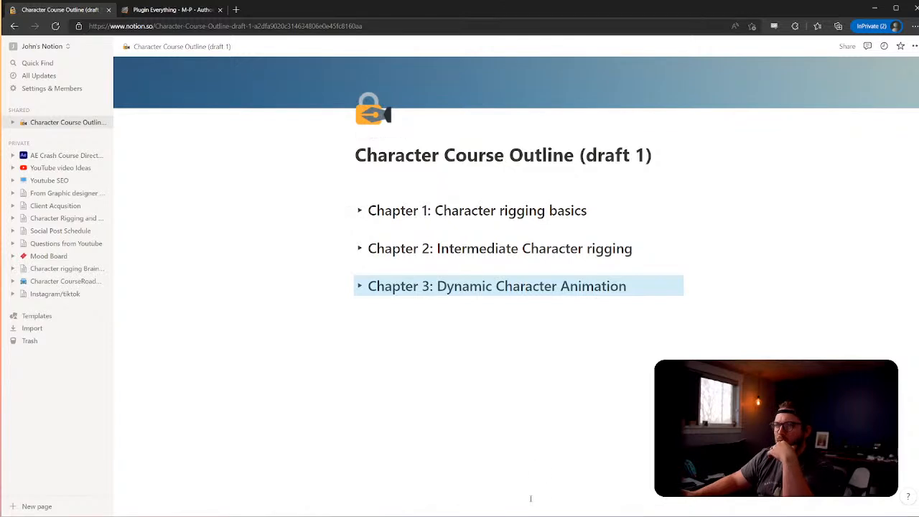